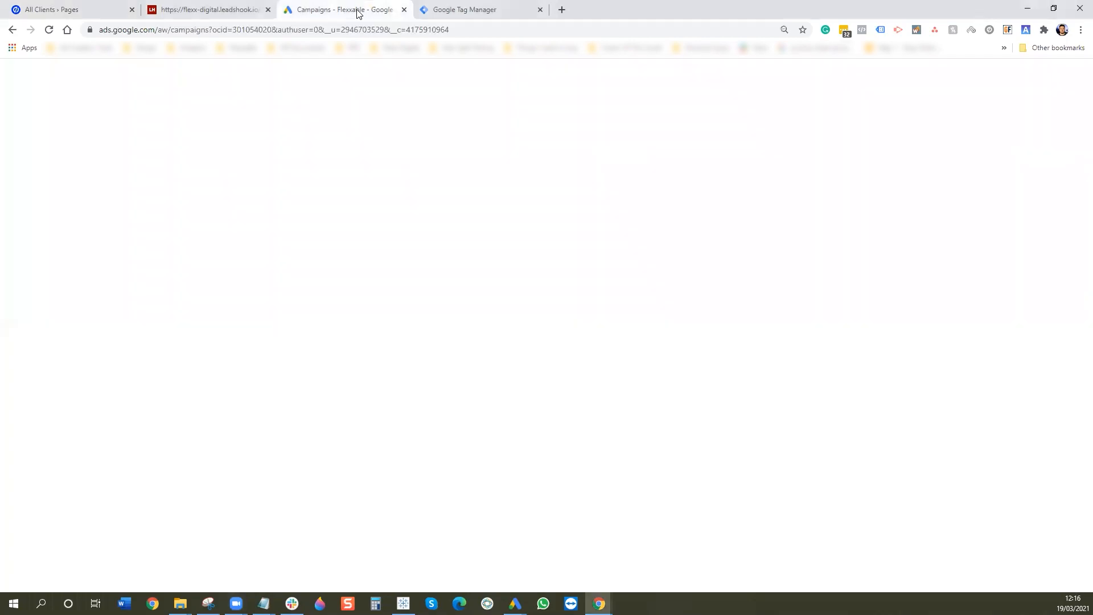
- Reload Google Ads and start a new conversion action from Tools & Settings > Conversions
{"action": "left_click", "coordinate": [49, 30]}
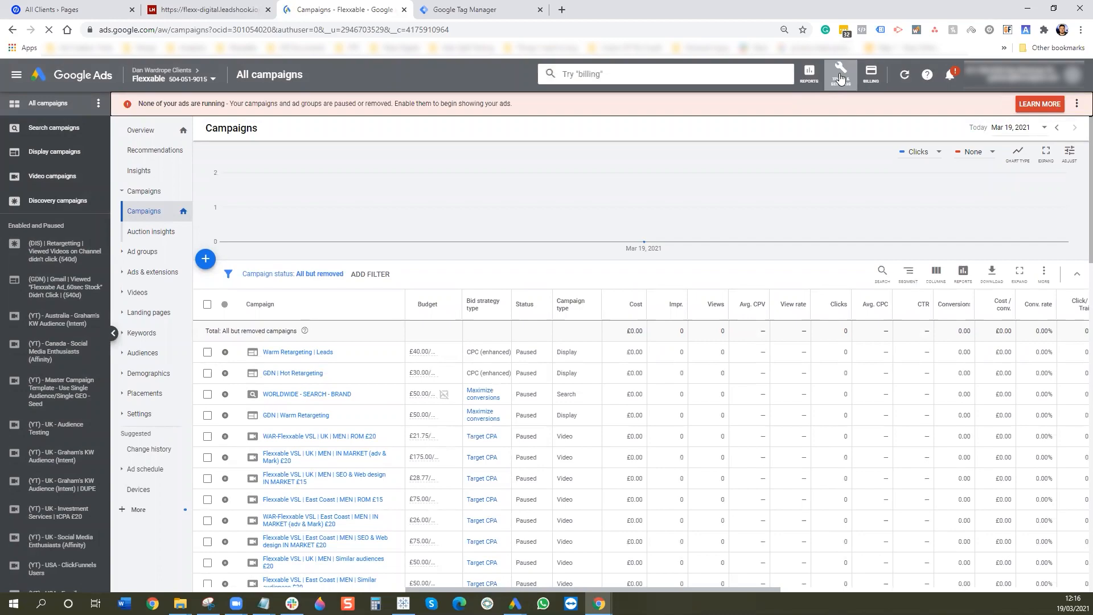
{"action": "left_click", "coordinate": [840, 78]}
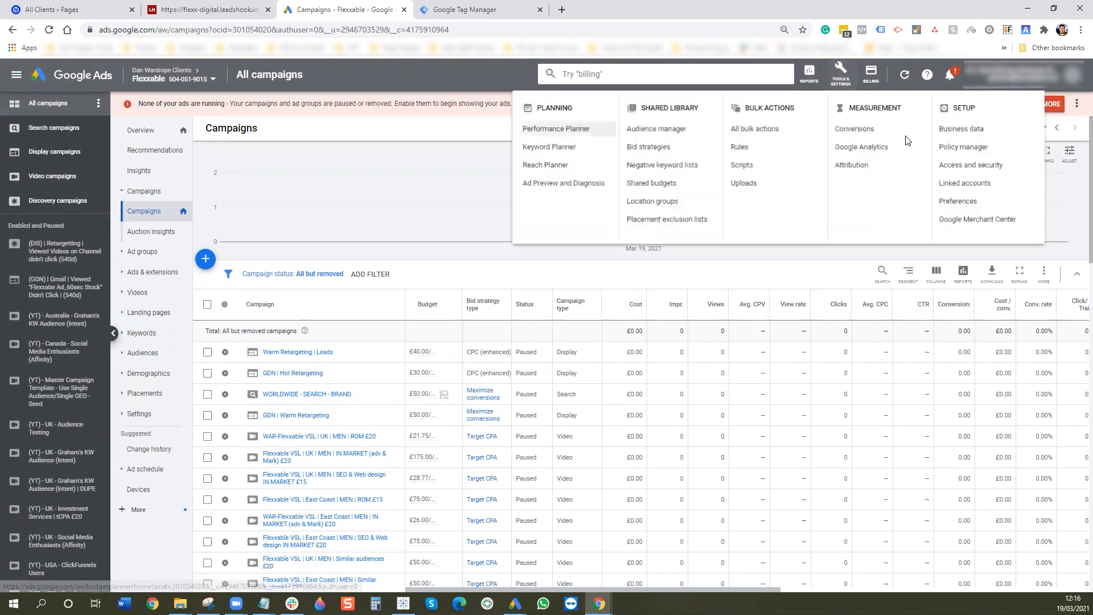
{"action": "left_click", "coordinate": [858, 132]}
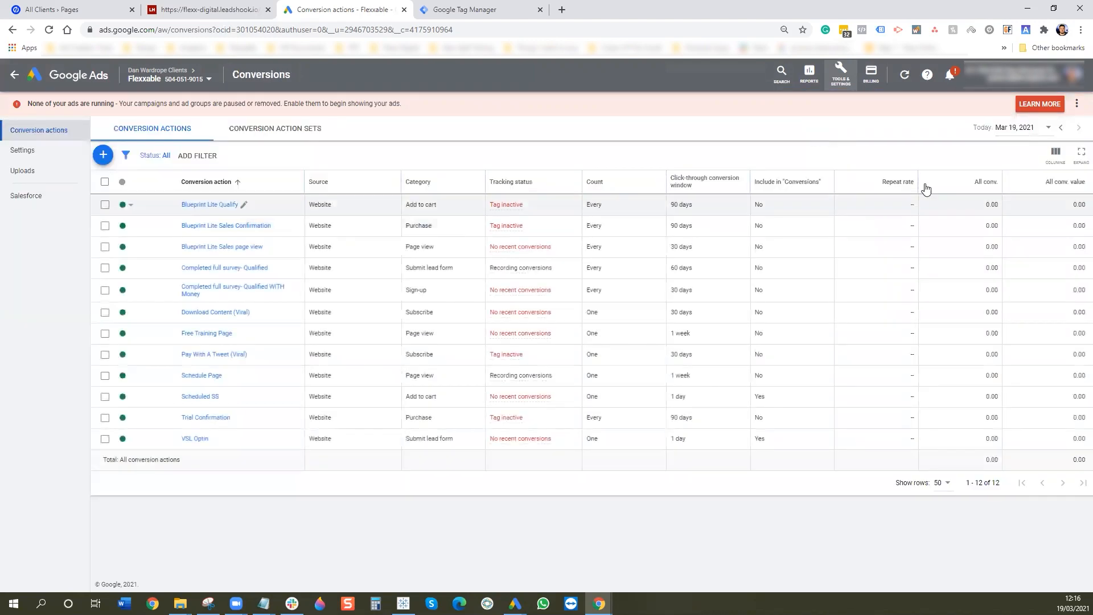
{"action": "left_click", "coordinate": [102, 156]}
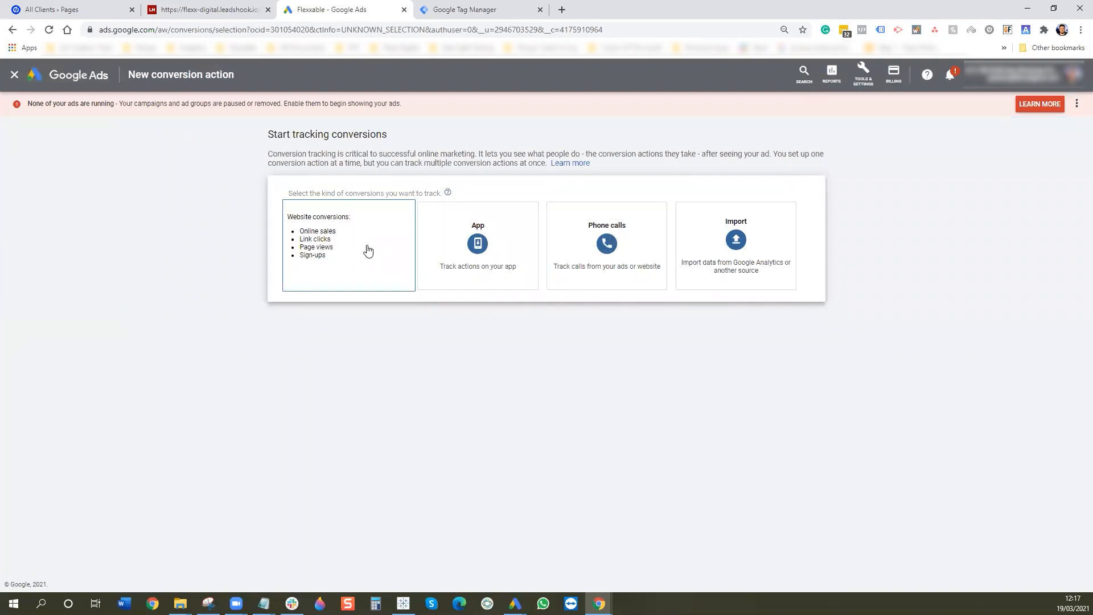
- Make it a Website conversion in the Page view category, named 1. Quiz Page View
{"action": "left_click", "coordinate": [368, 250]}
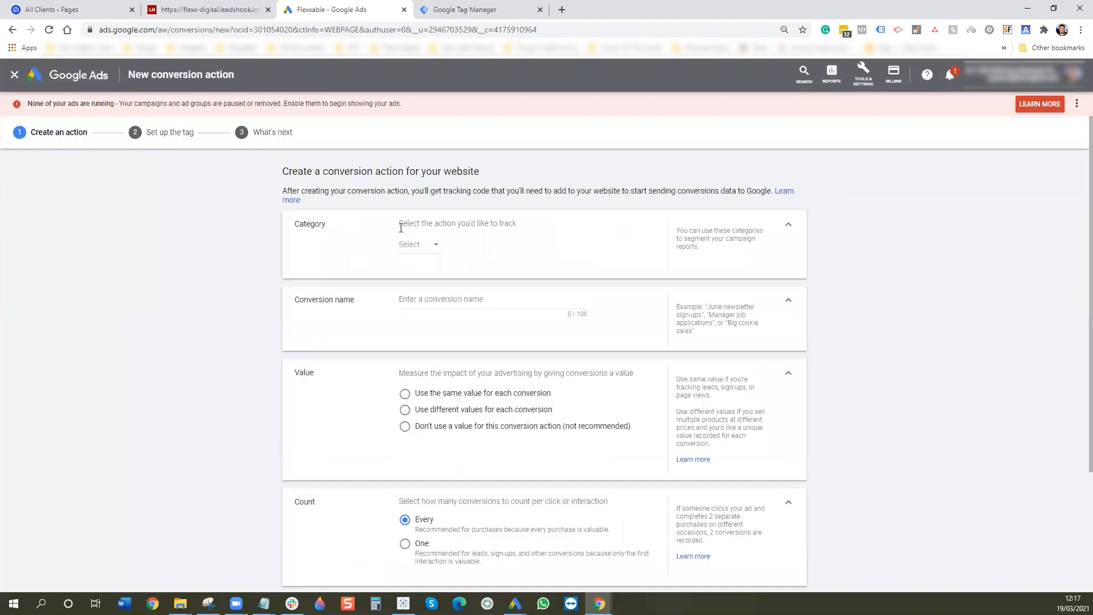
{"action": "left_click", "coordinate": [422, 244]}
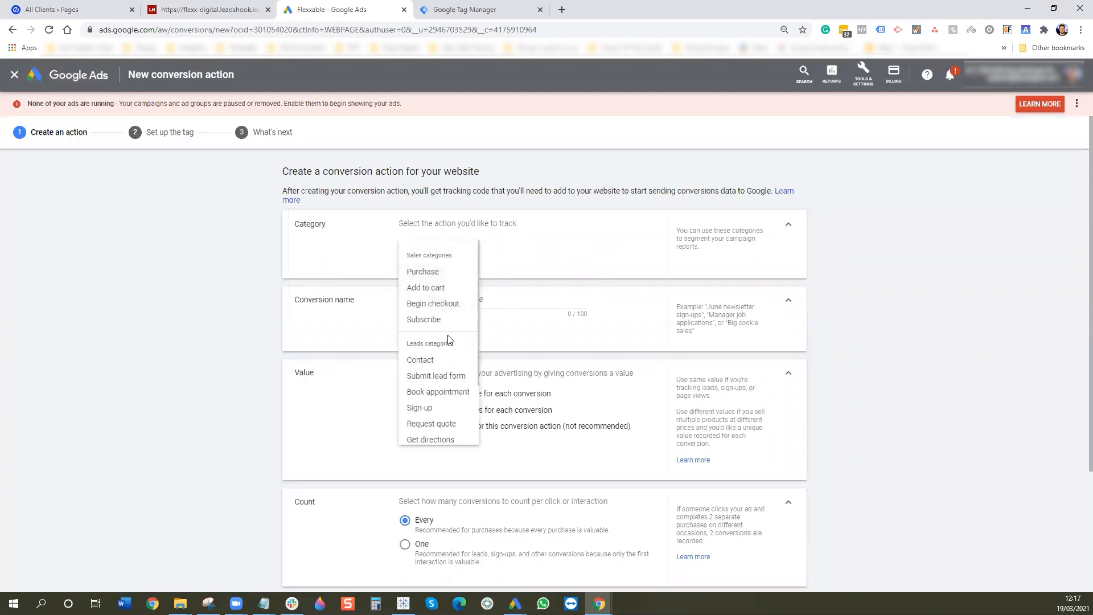
{"action": "scroll", "coordinate": [454, 371], "scroll_direction": "down", "scroll_amount": 3}
{"action": "left_click", "coordinate": [432, 412]}
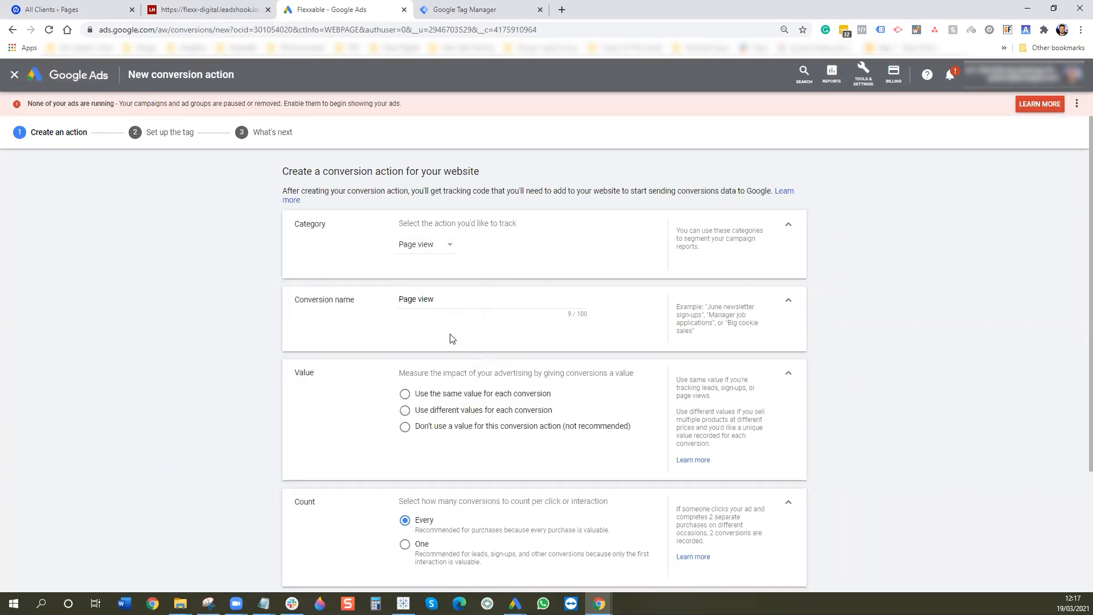
{"action": "left_click_drag", "start_coordinate": [441, 301], "coordinate": [369, 299]}
{"action": "type", "text": "Quiz "}
{"action": "type", "text": "1."}
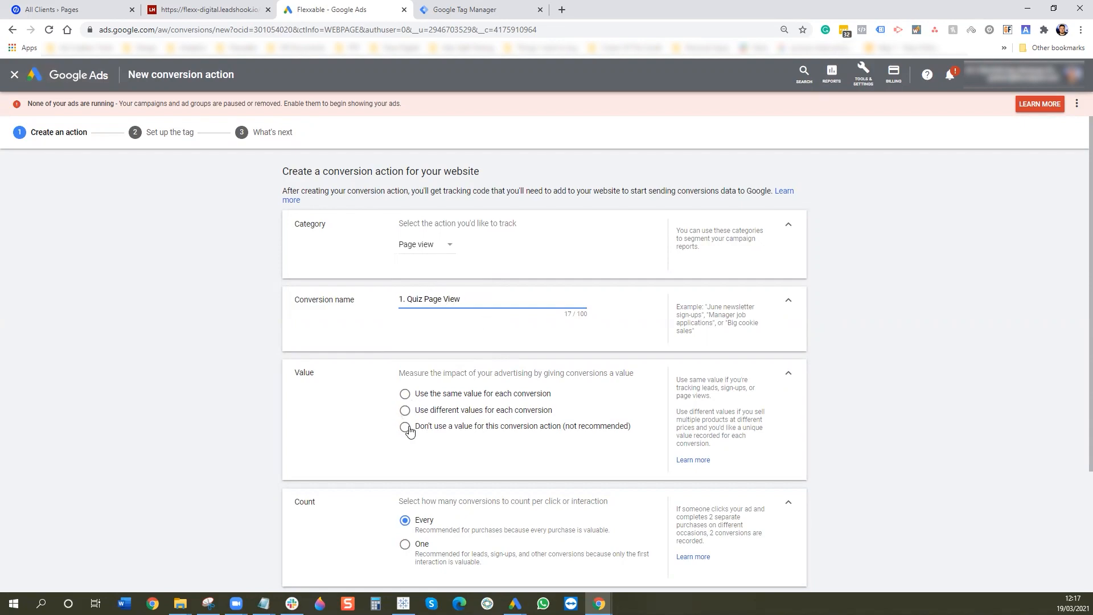
- Use no value, count One conversion, and set a 1-week click-through window
{"action": "left_click", "coordinate": [405, 426]}
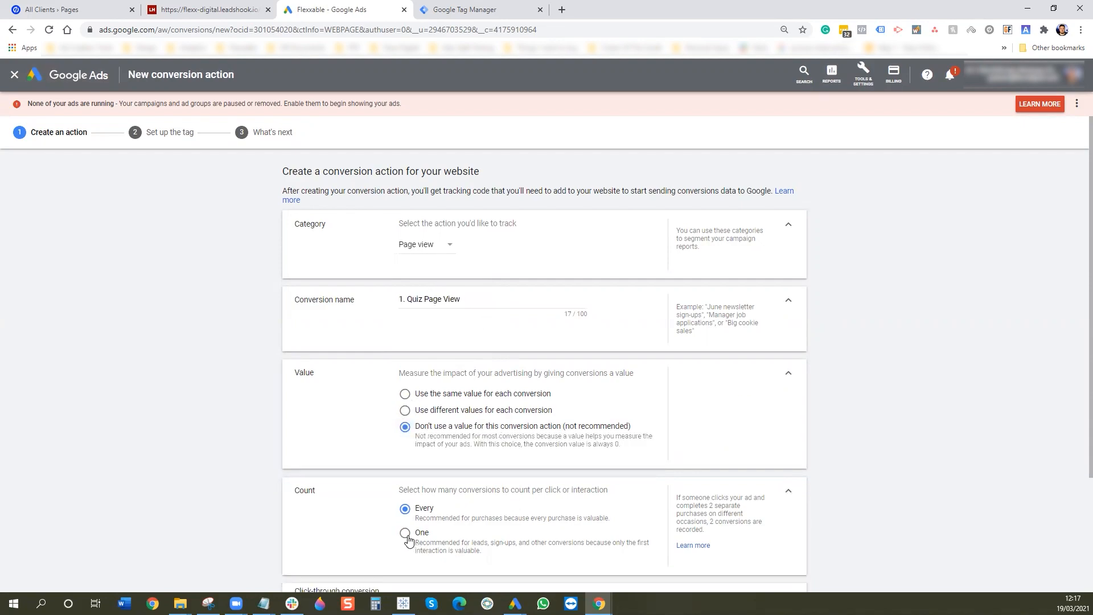
{"action": "left_click", "coordinate": [405, 533]}
{"action": "scroll", "coordinate": [687, 421], "scroll_direction": "down", "scroll_amount": 2}
{"action": "scroll", "coordinate": [679, 426], "scroll_direction": "down", "scroll_amount": 1}
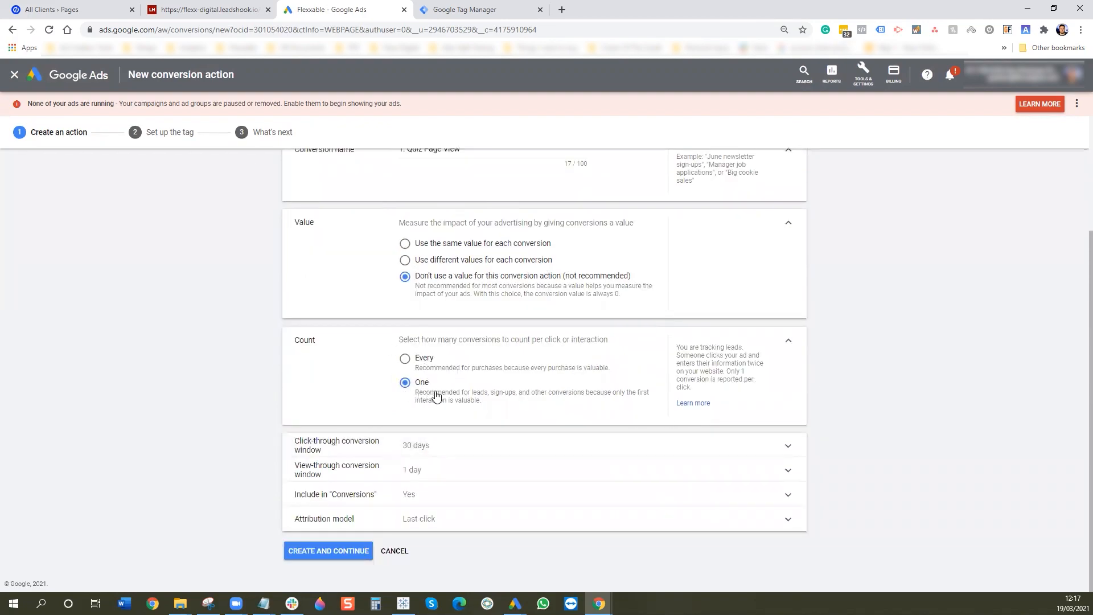
{"action": "left_click", "coordinate": [419, 444]}
{"action": "left_click", "coordinate": [435, 481]}
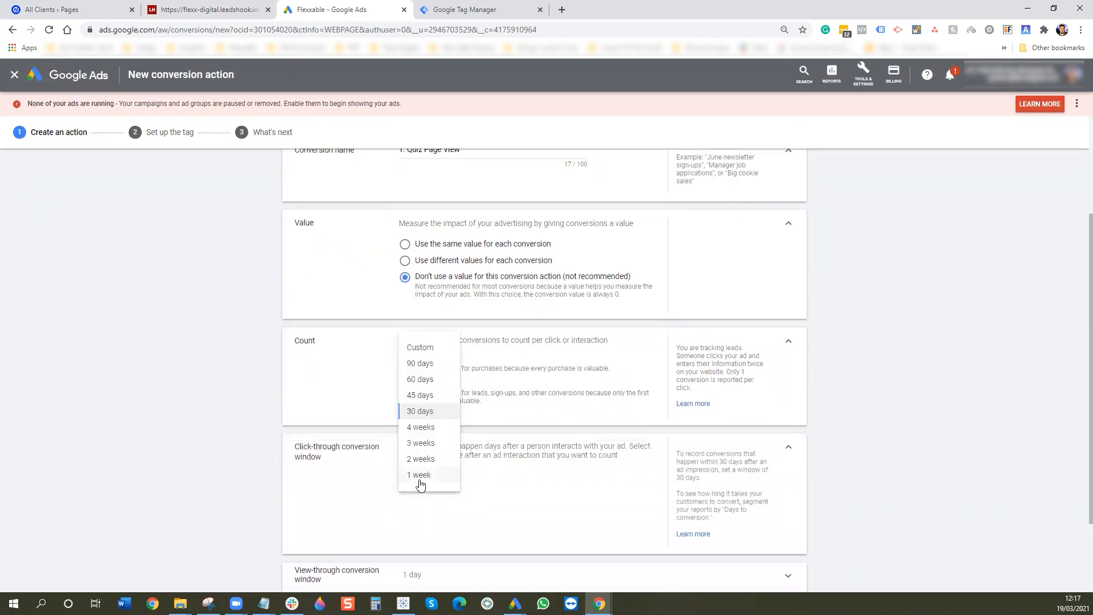
{"action": "left_click", "coordinate": [419, 479]}
{"action": "scroll", "coordinate": [419, 475], "scroll_direction": "down", "scroll_amount": 2}
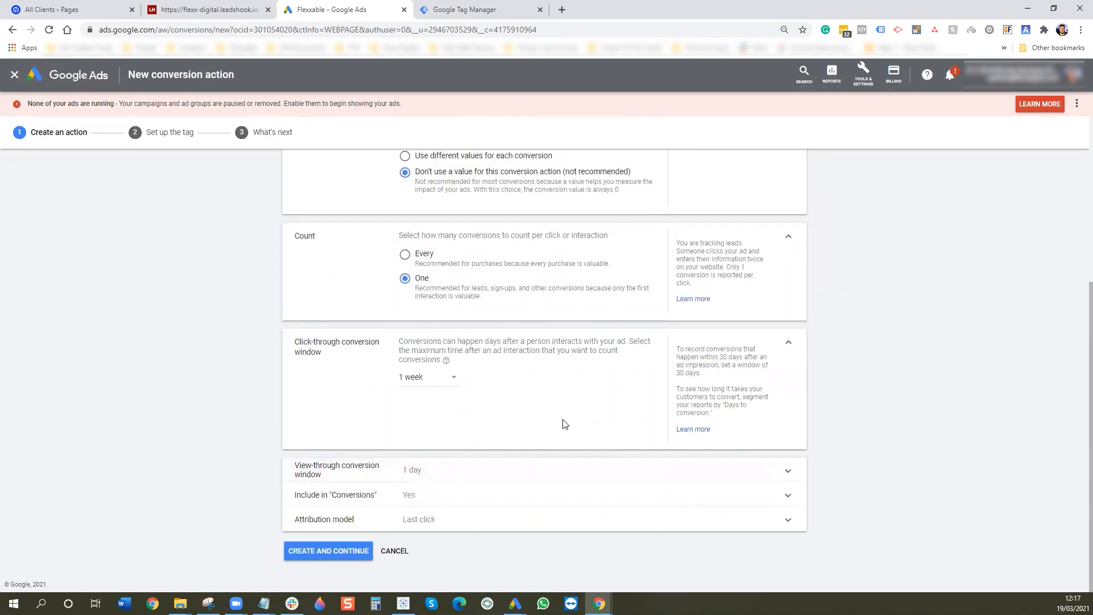
- Exclude it from Conversions, choose Time decay attribution, and create the action
{"action": "left_click", "coordinate": [405, 495]}
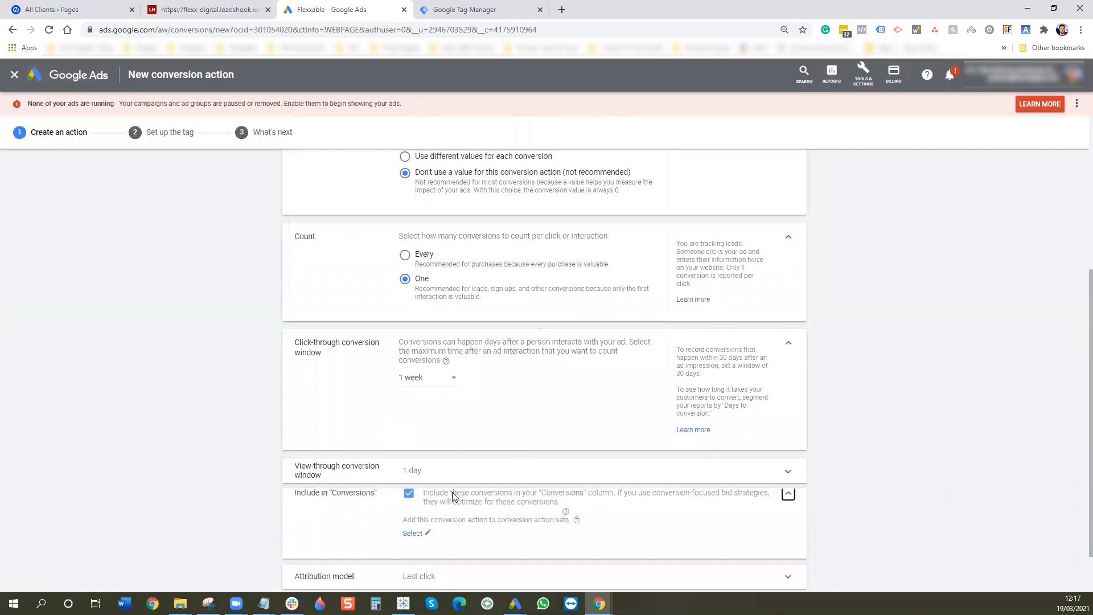
{"action": "left_click", "coordinate": [409, 506]}
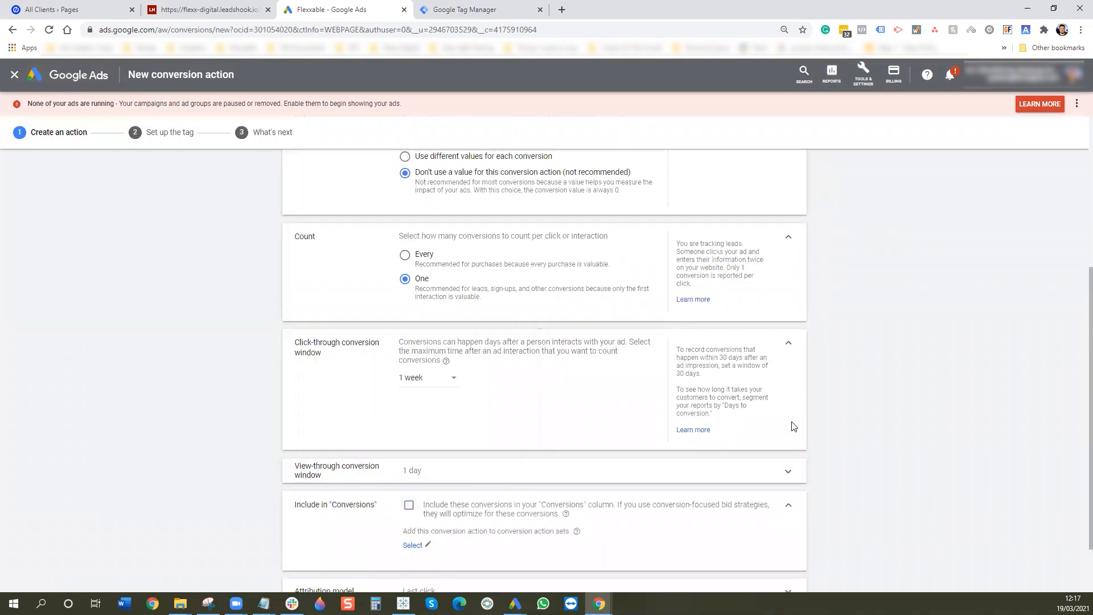
{"action": "scroll", "coordinate": [766, 371], "scroll_direction": "down", "scroll_amount": 2}
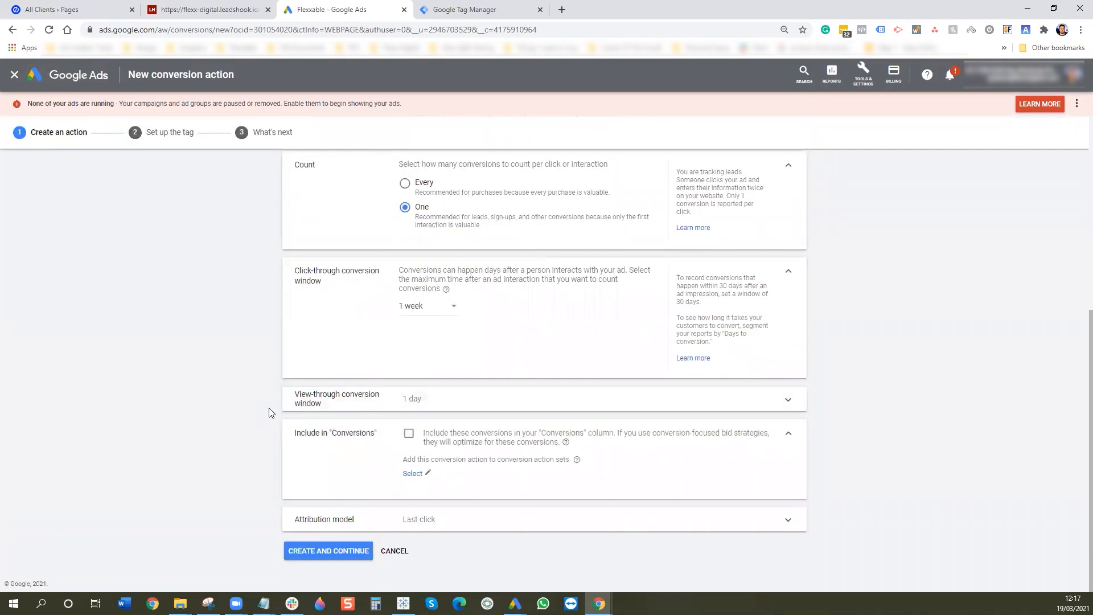
{"action": "left_click", "coordinate": [429, 528]}
{"action": "left_click", "coordinate": [431, 575]}
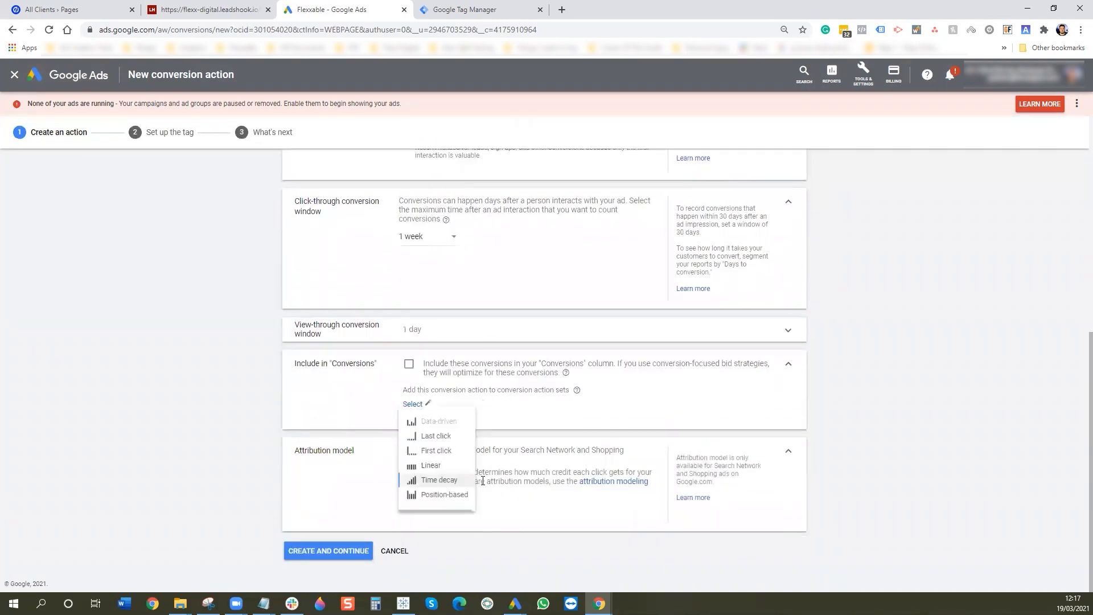
{"action": "left_click", "coordinate": [436, 478]}
{"action": "scroll", "coordinate": [550, 525], "scroll_direction": "up", "scroll_amount": 5}
{"action": "scroll", "coordinate": [549, 524], "scroll_direction": "down", "scroll_amount": 5}
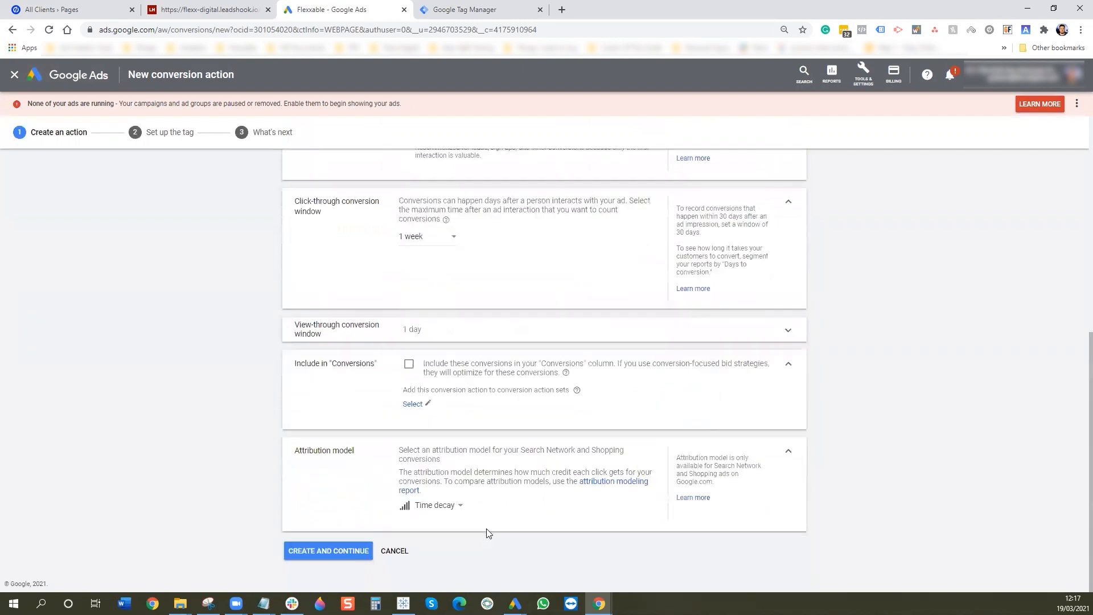
{"action": "left_click", "coordinate": [340, 542]}
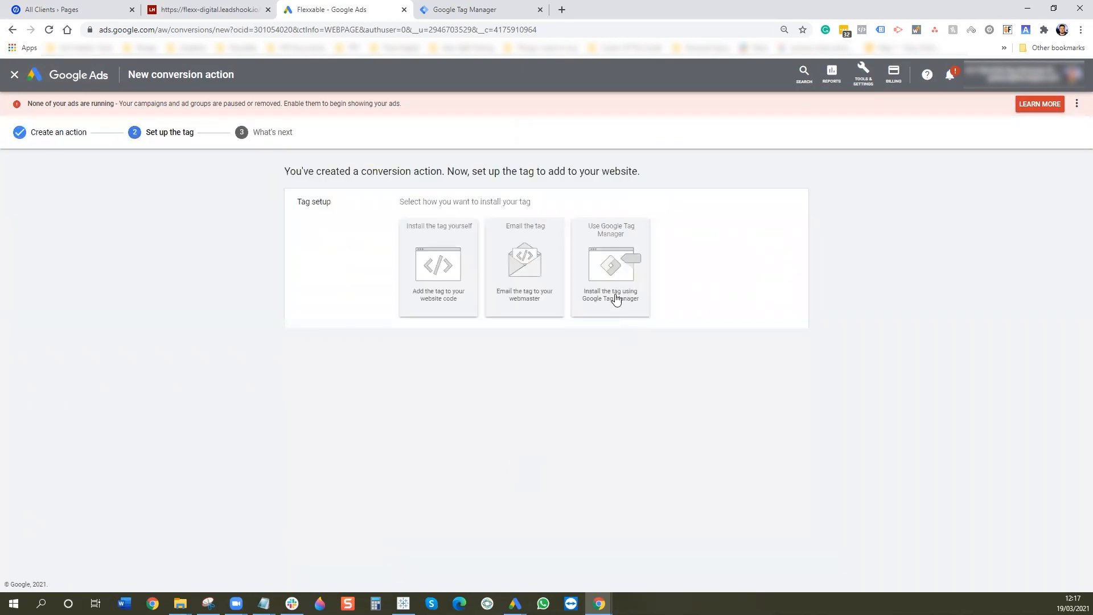
- Show the Tag Manager conversion ID and label, compare the manual install code, then switch to Tag Manager
{"action": "left_click", "coordinate": [614, 284]}
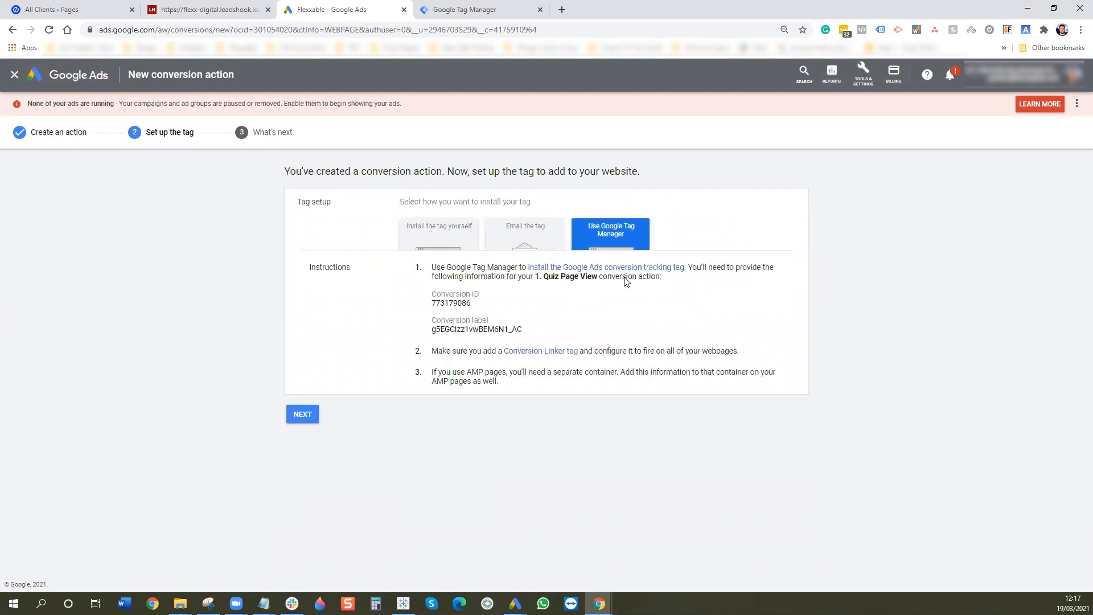
{"action": "left_click_drag", "start_coordinate": [477, 296], "coordinate": [435, 295]}
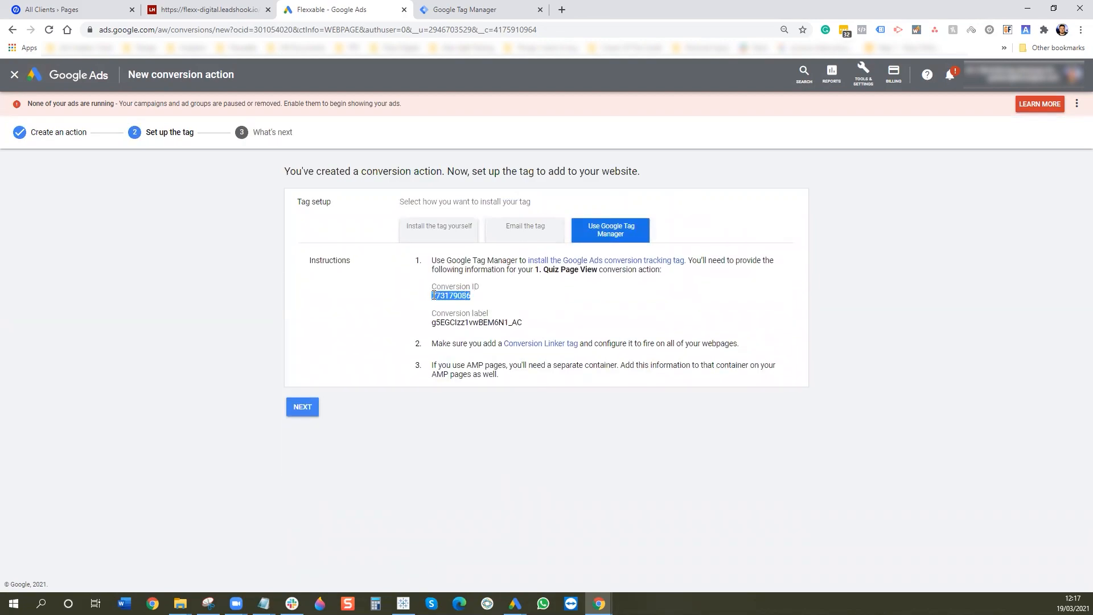
{"action": "left_click", "coordinate": [437, 229]}
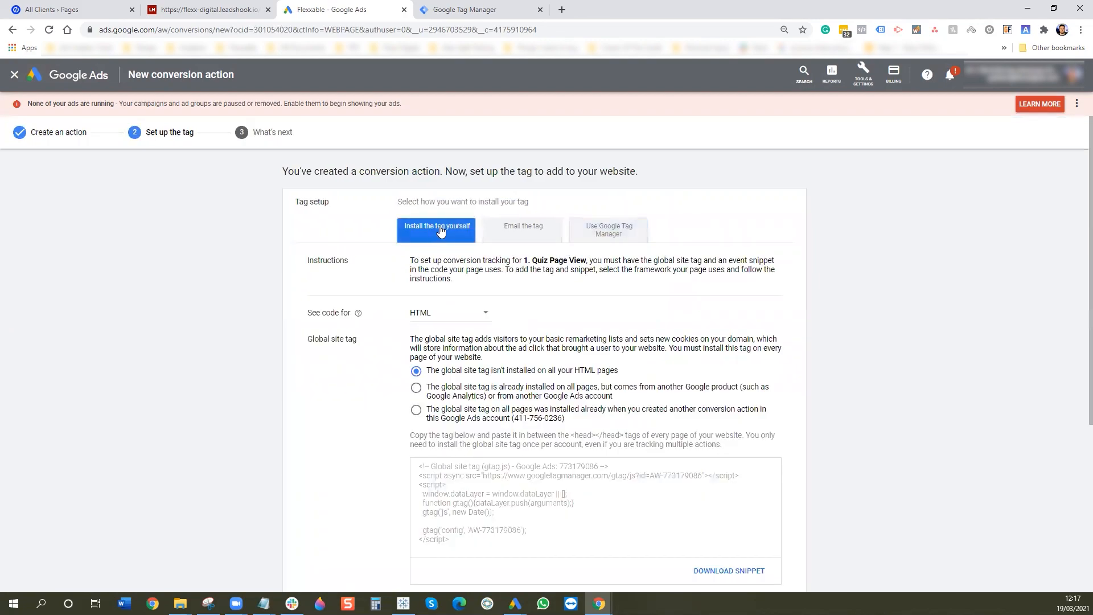
{"action": "scroll", "coordinate": [798, 301], "scroll_direction": "down", "scroll_amount": 3}
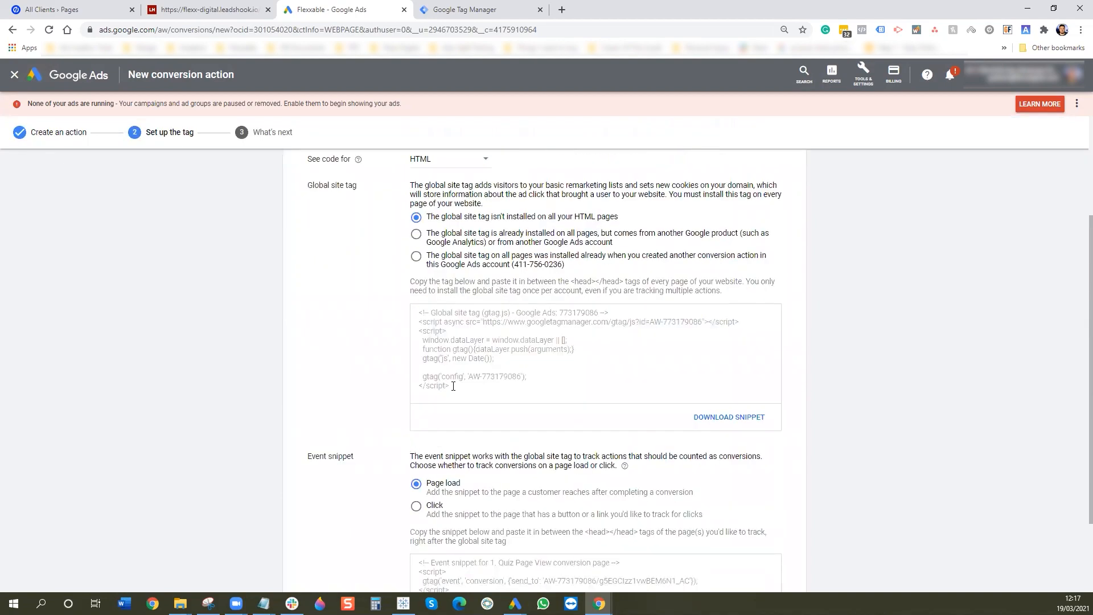
{"action": "scroll", "coordinate": [524, 523], "scroll_direction": "down", "scroll_amount": 1}
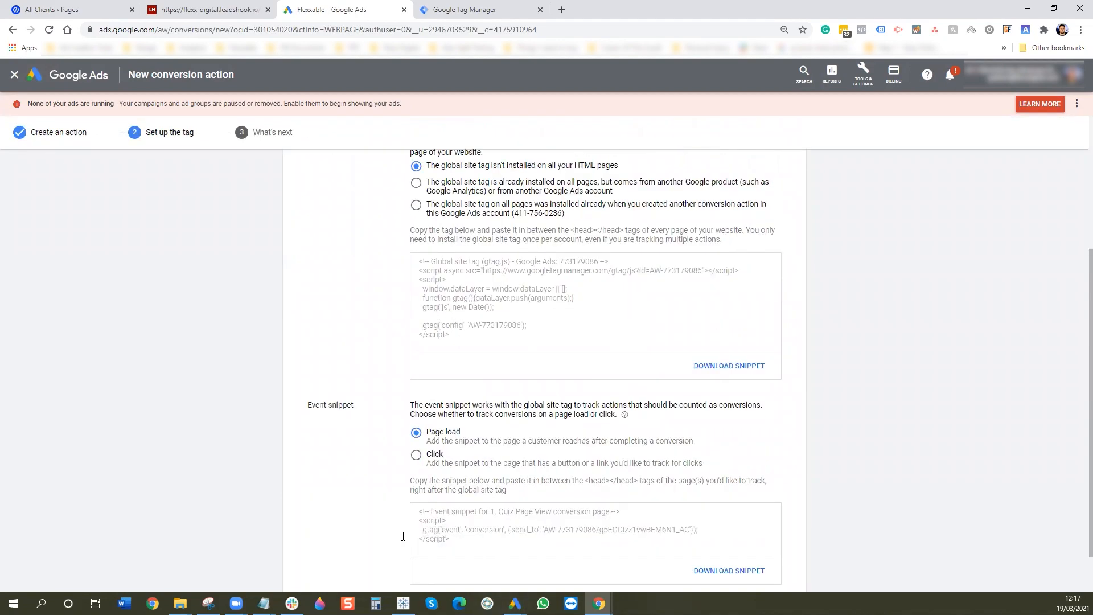
{"action": "scroll", "coordinate": [805, 507], "scroll_direction": "up", "scroll_amount": 3}
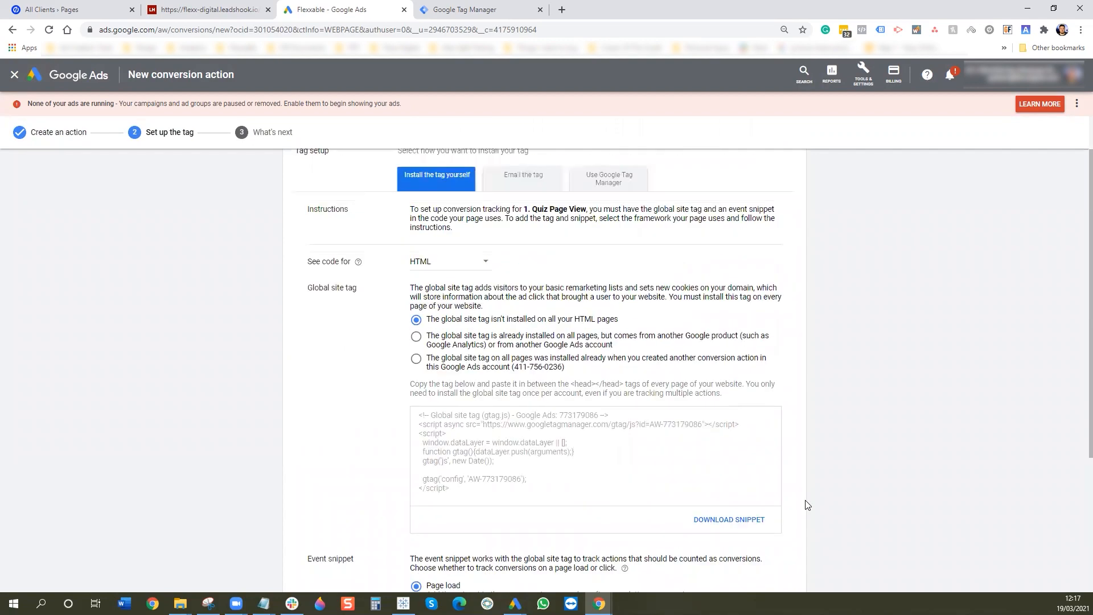
{"action": "scroll", "coordinate": [805, 505], "scroll_direction": "up", "scroll_amount": 1}
{"action": "scroll", "coordinate": [804, 471], "scroll_direction": "down", "scroll_amount": 5}
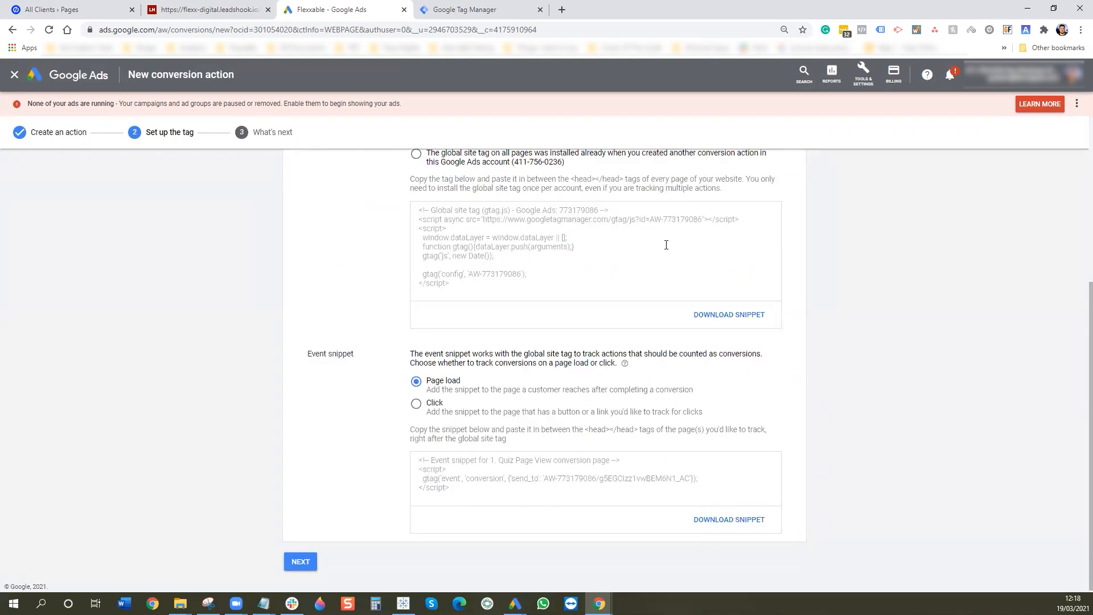
{"action": "scroll", "coordinate": [977, 366], "scroll_direction": "up", "scroll_amount": 5}
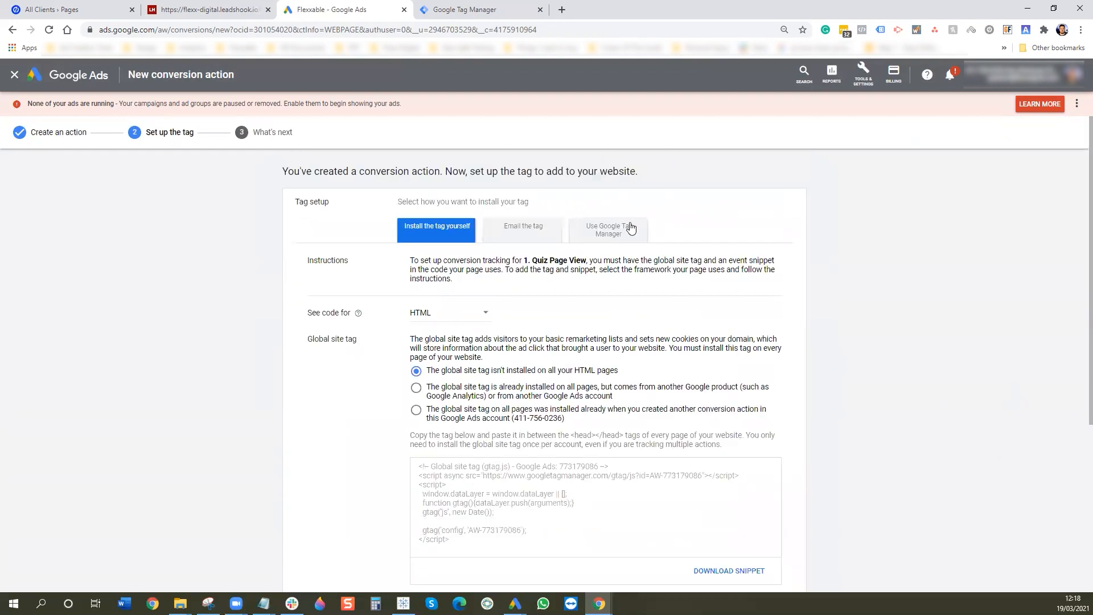
{"action": "left_click", "coordinate": [631, 227]}
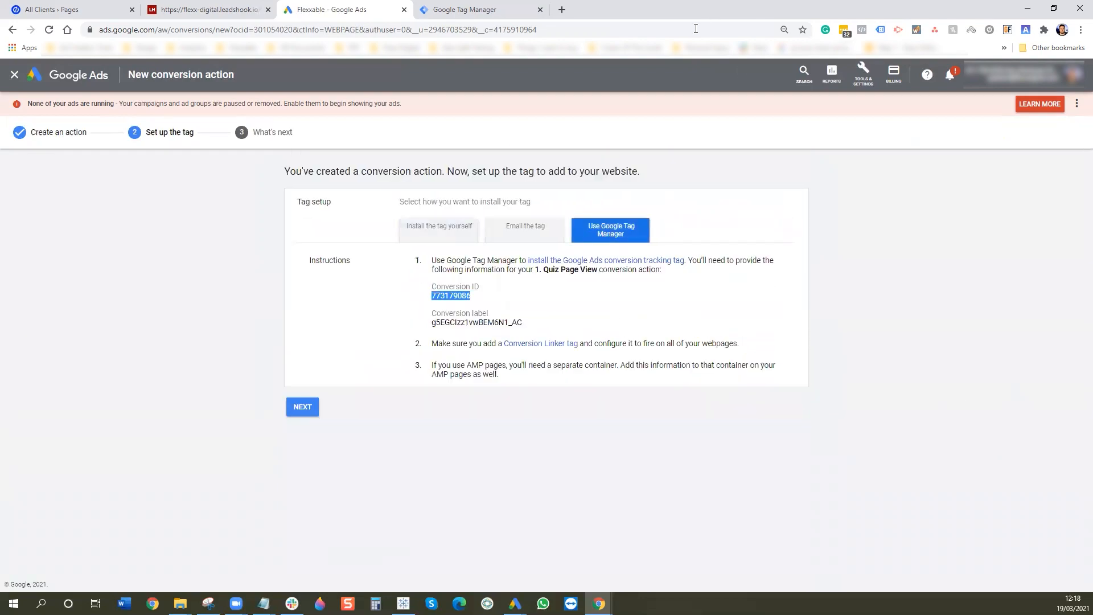
{"action": "left_click", "coordinate": [458, 10]}
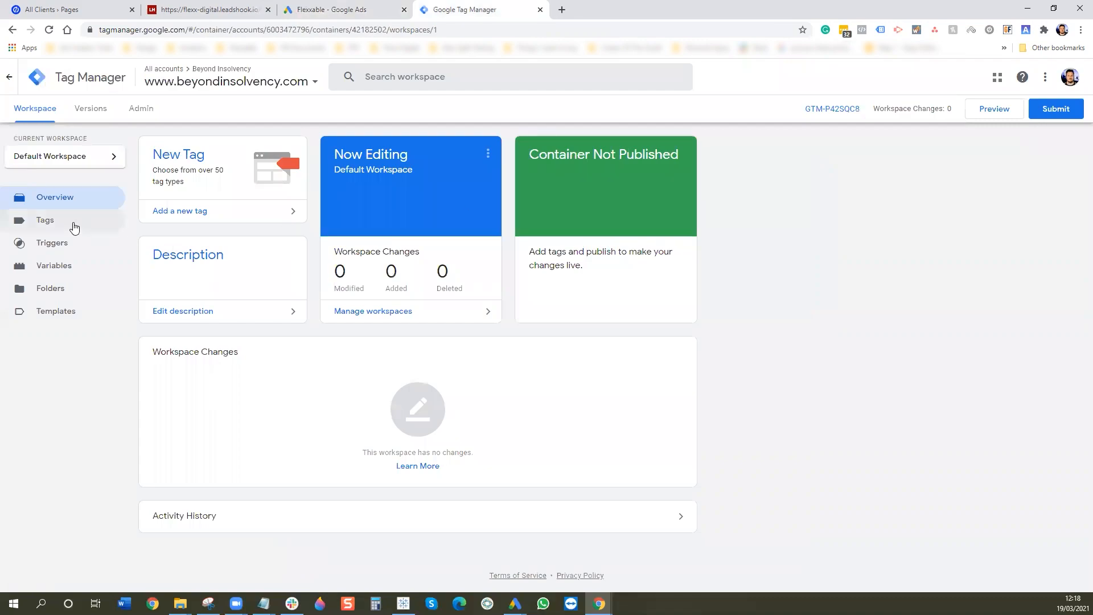
- Create a new Google Ads Conversion Tracking tag and paste in the conversion ID
{"action": "left_click", "coordinate": [71, 224]}
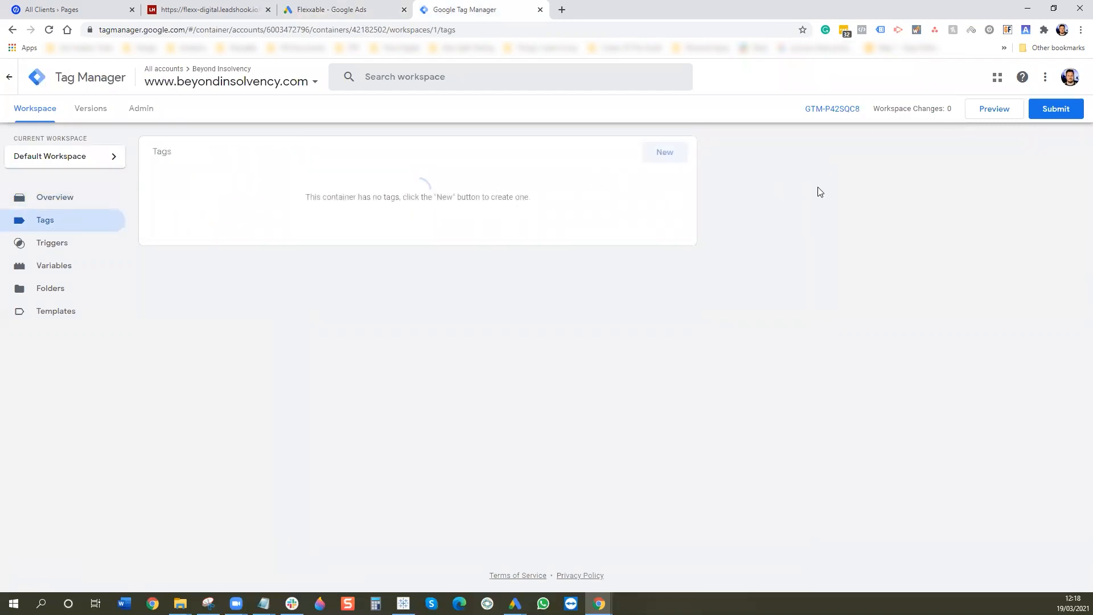
{"action": "left_click", "coordinate": [665, 152]}
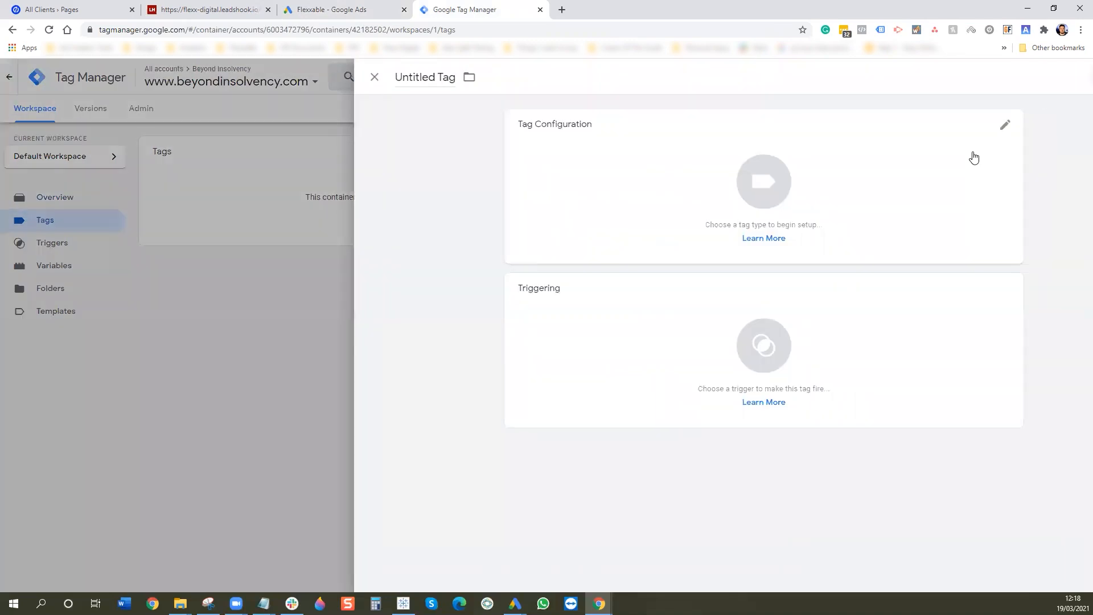
{"action": "left_click", "coordinate": [484, 153]}
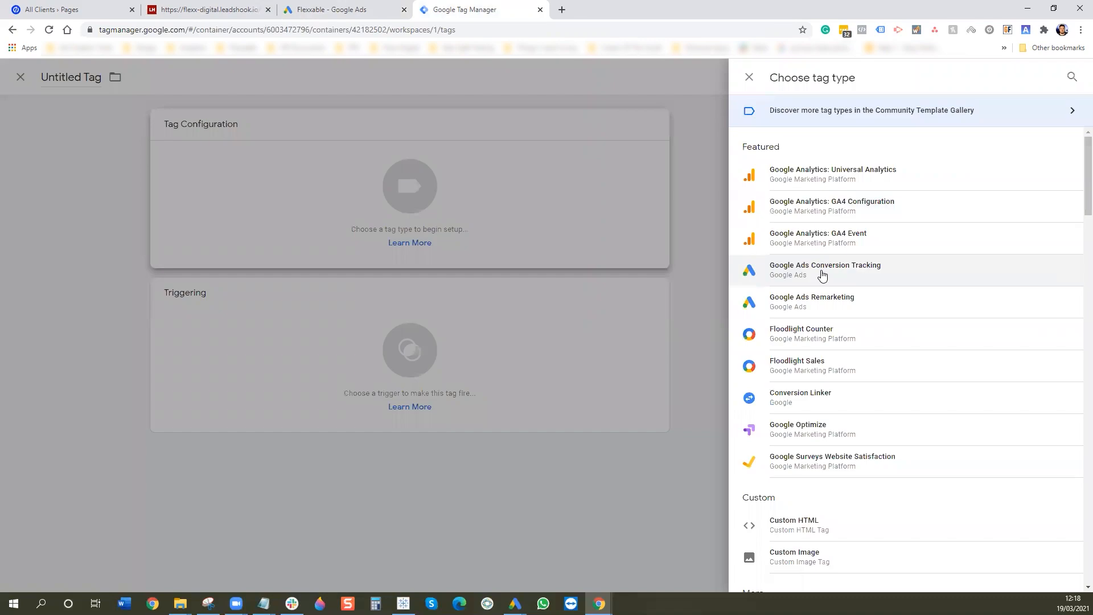
{"action": "left_click", "coordinate": [822, 275]}
{"action": "left_click", "coordinate": [518, 239]}
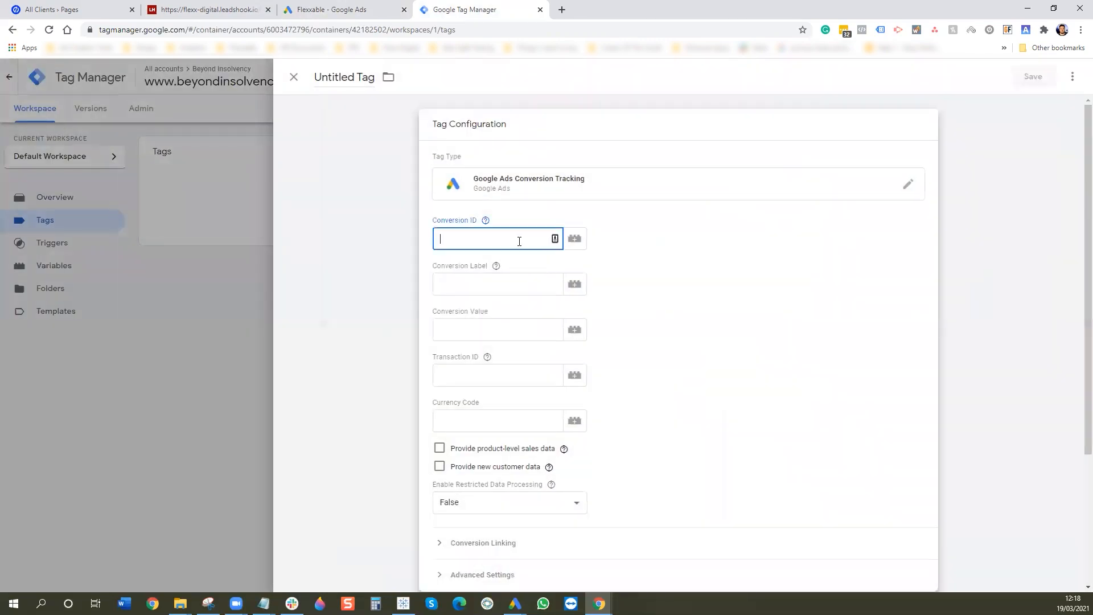
{"action": "type", "text": "773179086"}
- Copy the conversion label from Google Ads into the tag's Conversion Label field
{"action": "left_click", "coordinate": [342, 10]}
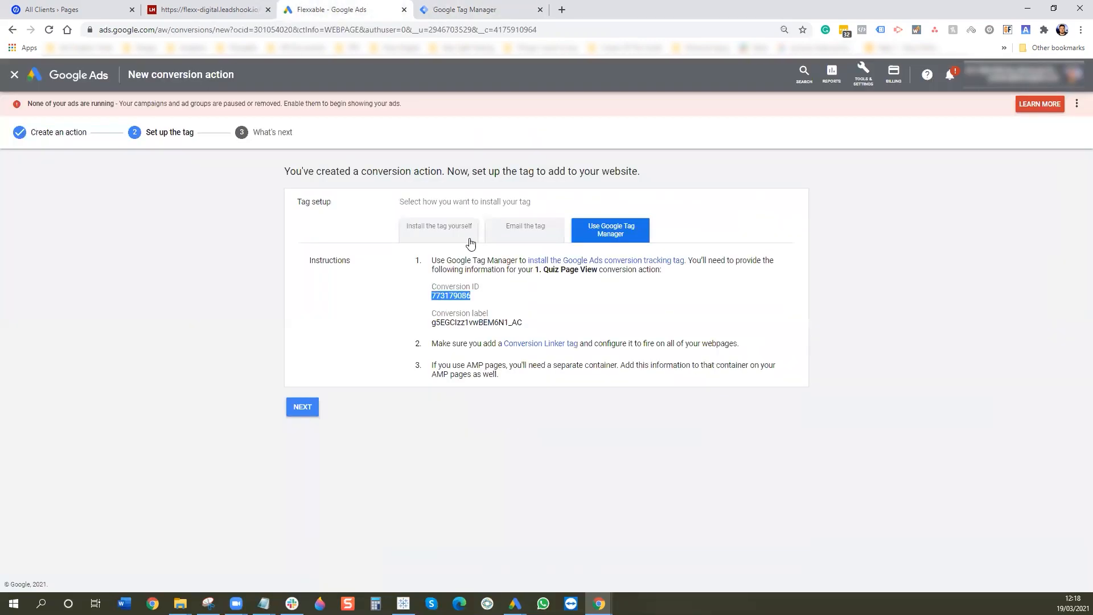
{"action": "left_click_drag", "start_coordinate": [520, 322], "coordinate": [435, 322]}
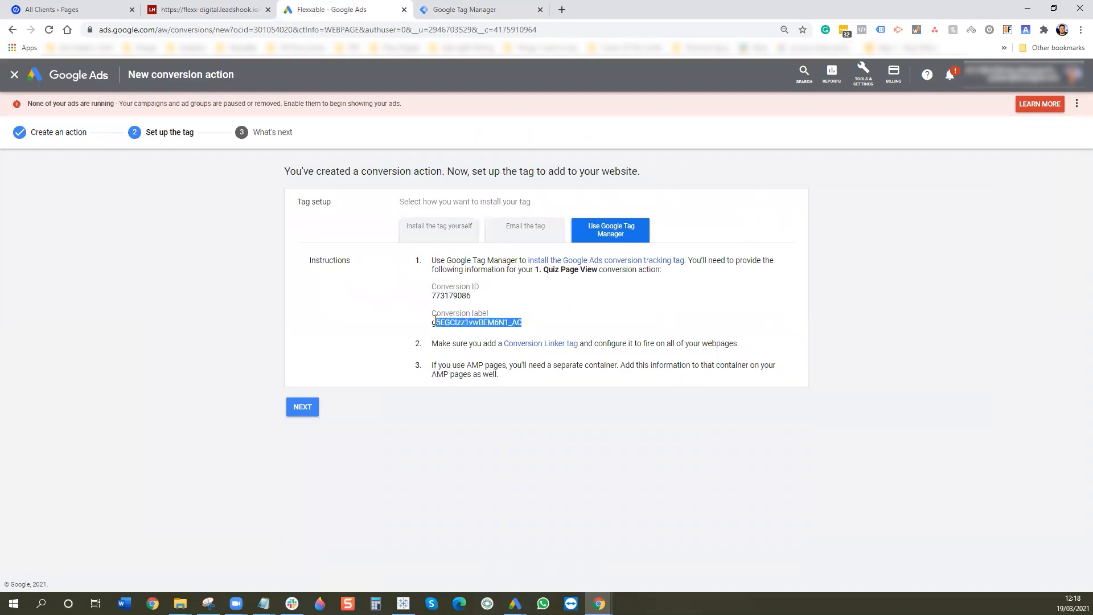
{"action": "left_click", "coordinate": [462, 8]}
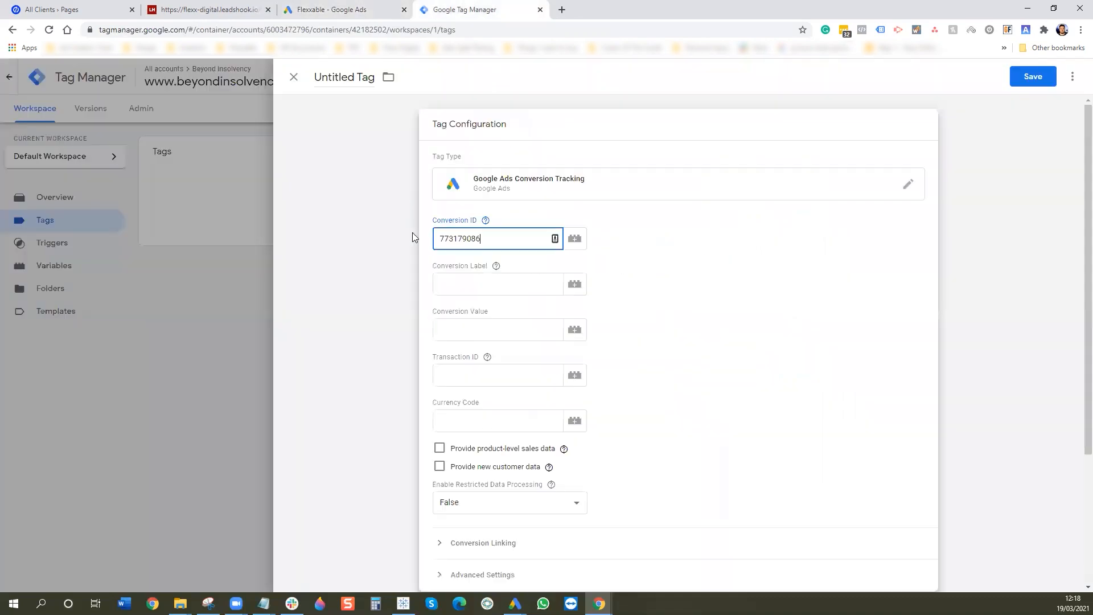
{"action": "left_click", "coordinate": [483, 279]}
{"action": "type", "text": "g5EGCIzz1vwBEM6N1_AC"}
{"action": "scroll", "coordinate": [749, 300], "scroll_direction": "down", "scroll_amount": 3}
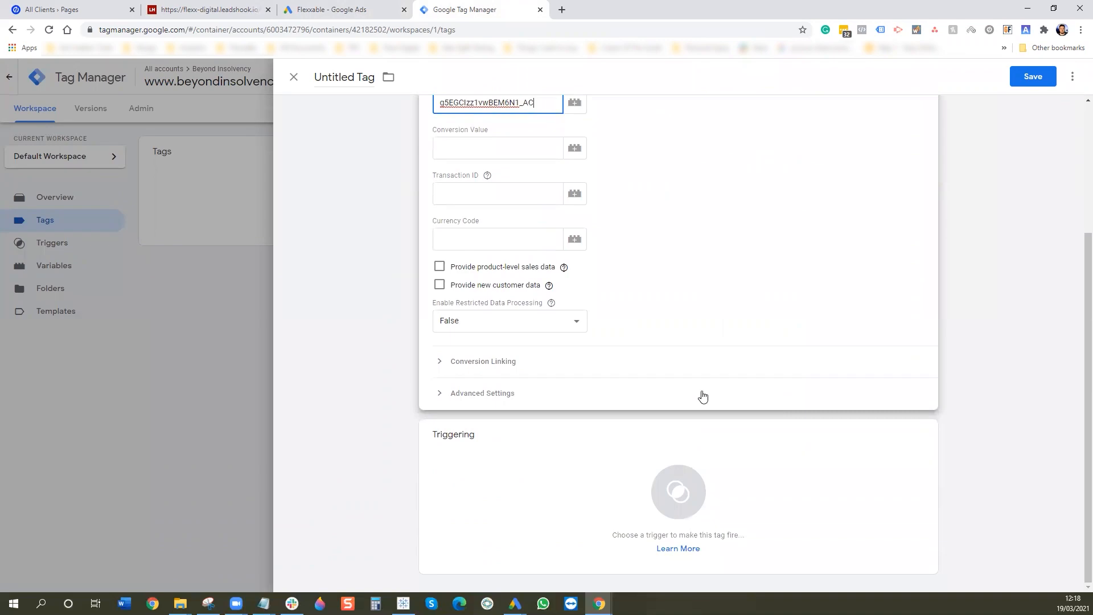
{"action": "left_click", "coordinate": [544, 495]}
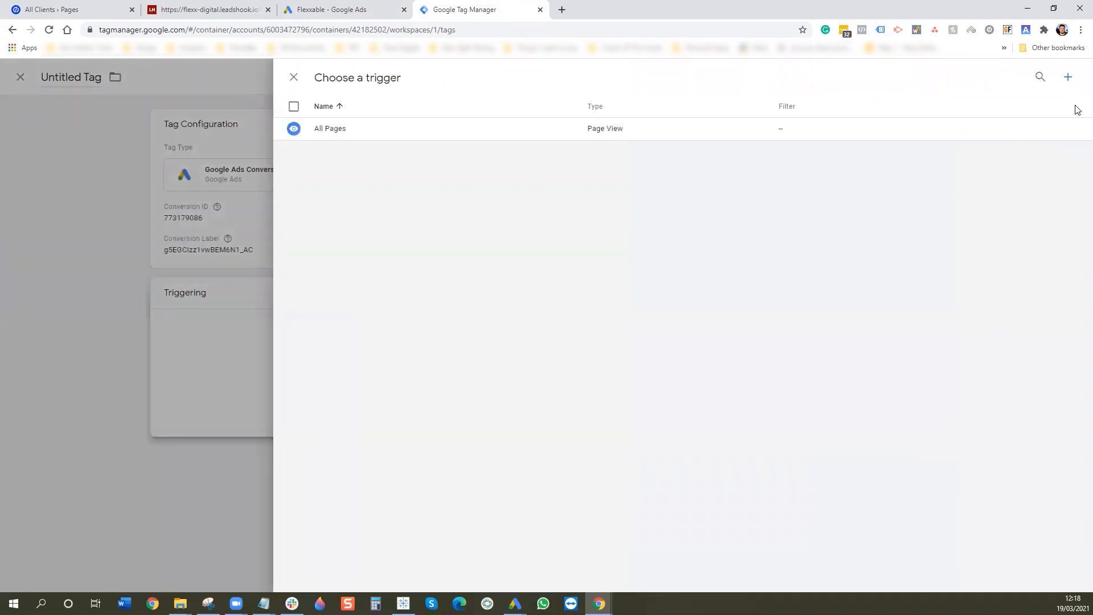
- Check the quiz page URL, then create a new trigger named Free Assessment
{"action": "left_click", "coordinate": [96, 6]}
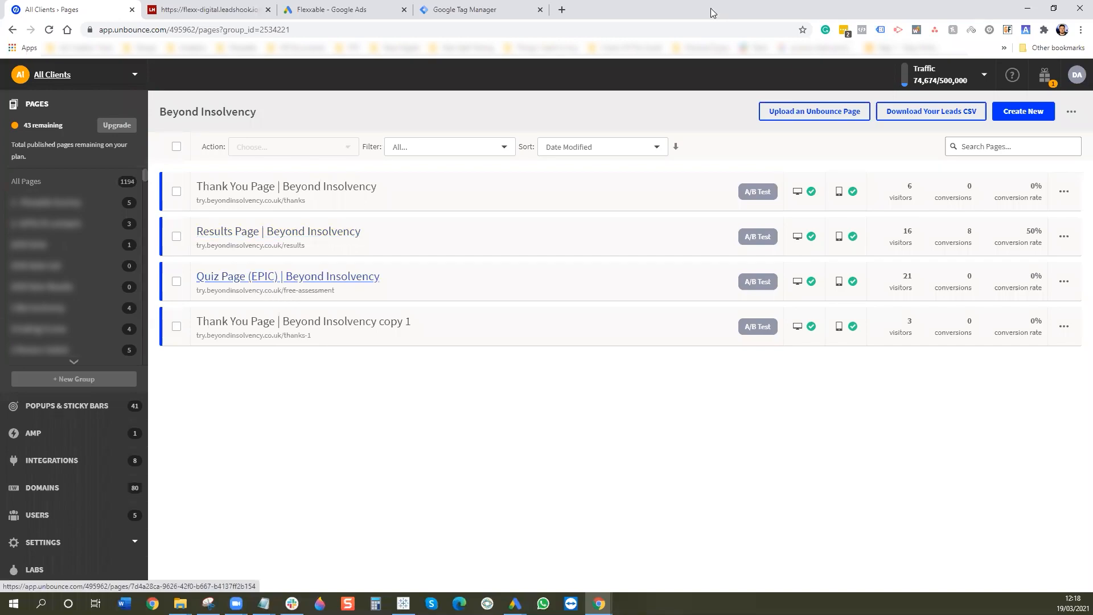
{"action": "left_click", "coordinate": [483, 6]}
{"action": "left_click", "coordinate": [1070, 79]}
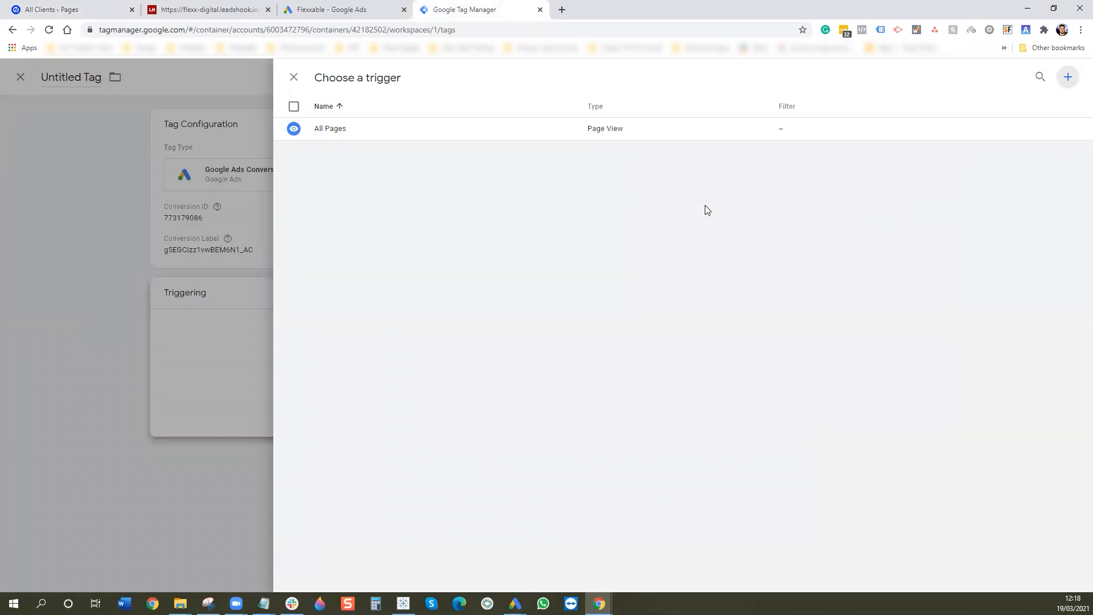
{"action": "left_click", "coordinate": [382, 78]}
{"action": "key", "text": "ctrl+a"}
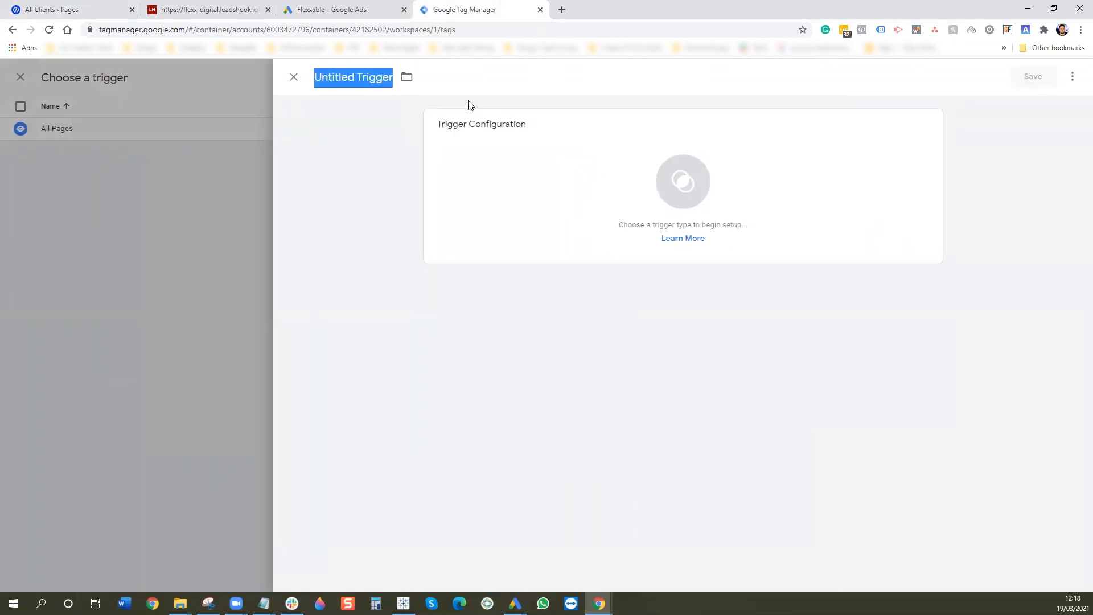
{"action": "type", "text": "Free Asses"}
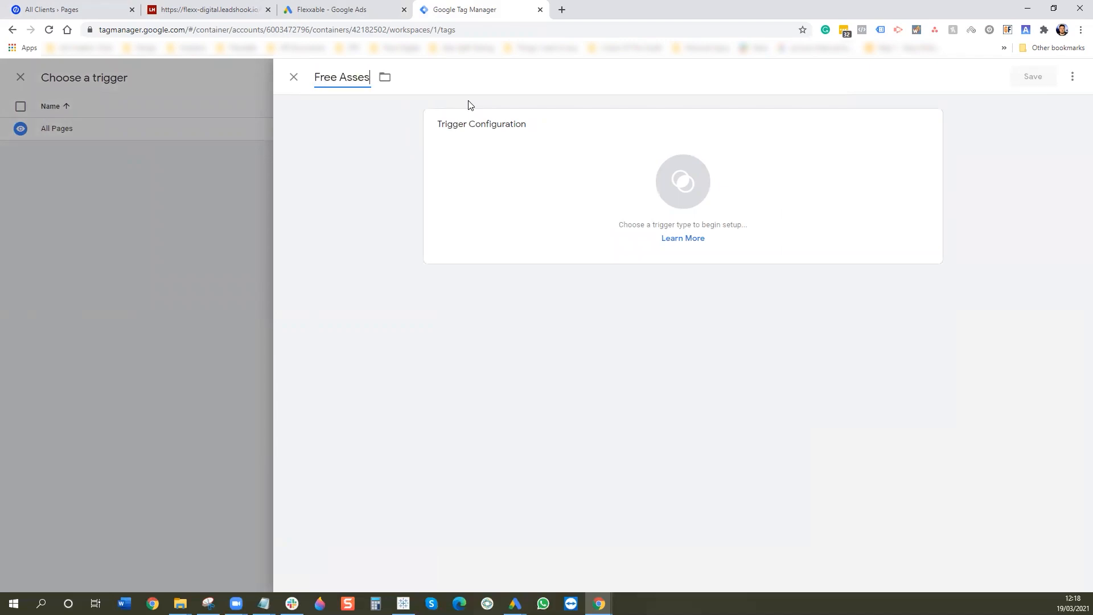
{"action": "type", "text": "sment"}
- Make it a Page View trigger on Some Page Views where Page URL contains free-assessment
{"action": "left_click", "coordinate": [572, 212]}
{"action": "left_click", "coordinate": [818, 142]}
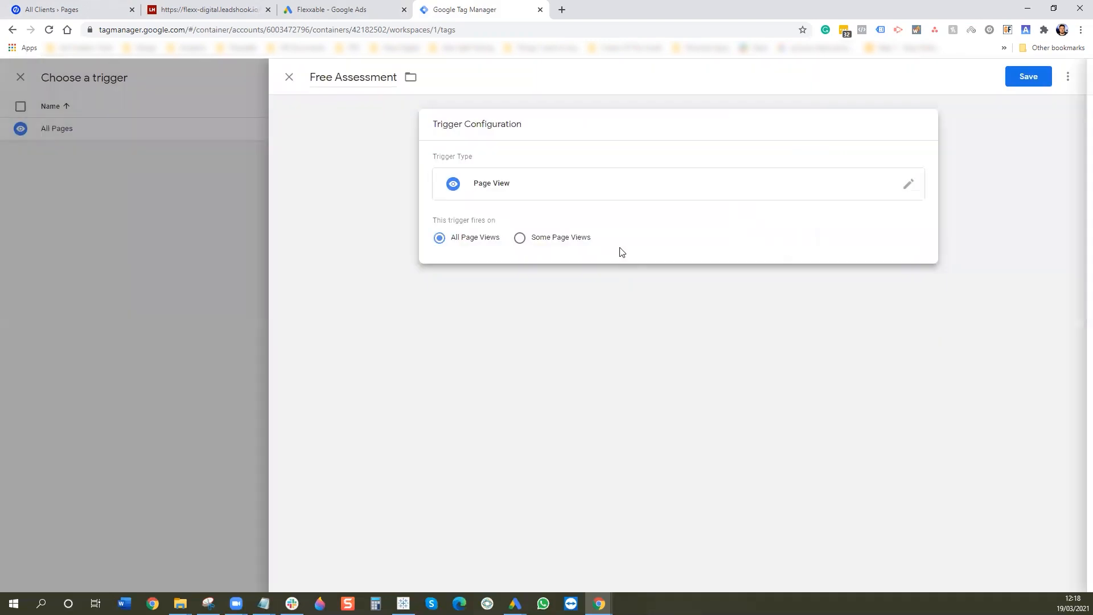
{"action": "left_click", "coordinate": [544, 243]}
{"action": "left_click", "coordinate": [573, 286]}
{"action": "left_click", "coordinate": [517, 319]}
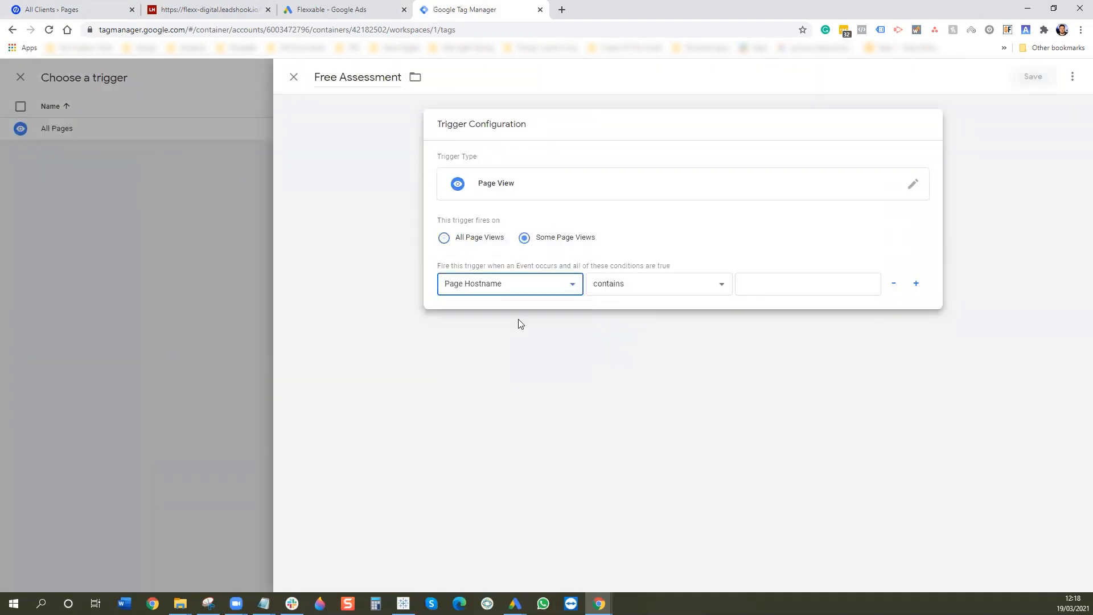
{"action": "left_click", "coordinate": [741, 294]}
{"action": "type", "text": "free-assessment"}
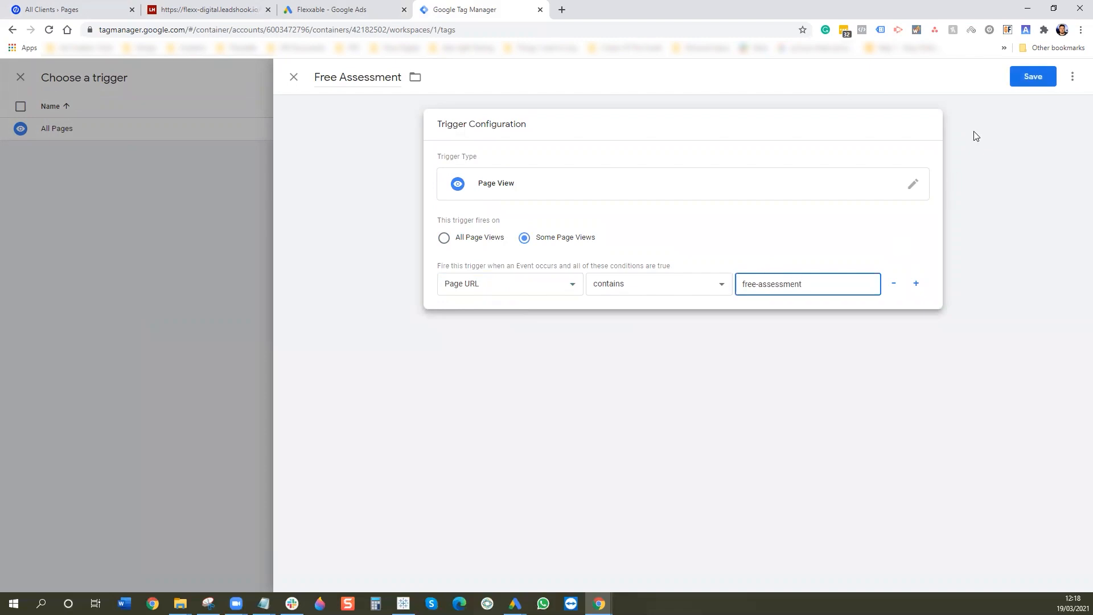
- Save the Free Assessment trigger and name the tag 'Google Conversion - Quiz Page View'
{"action": "left_click", "coordinate": [1032, 77]}
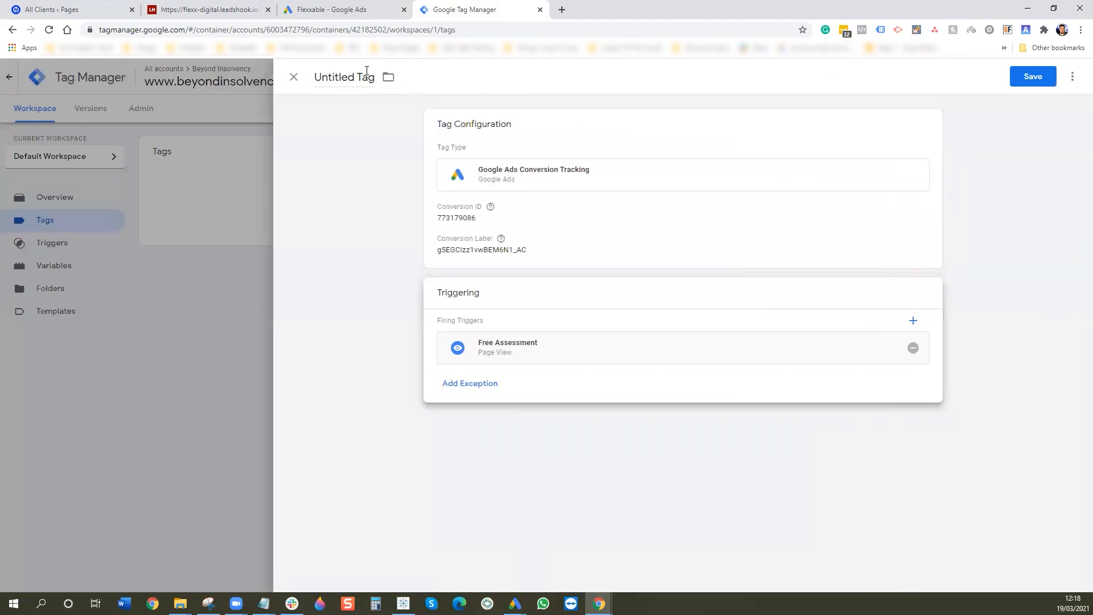
{"action": "left_click", "coordinate": [366, 71]}
{"action": "type", "text": "Go"}
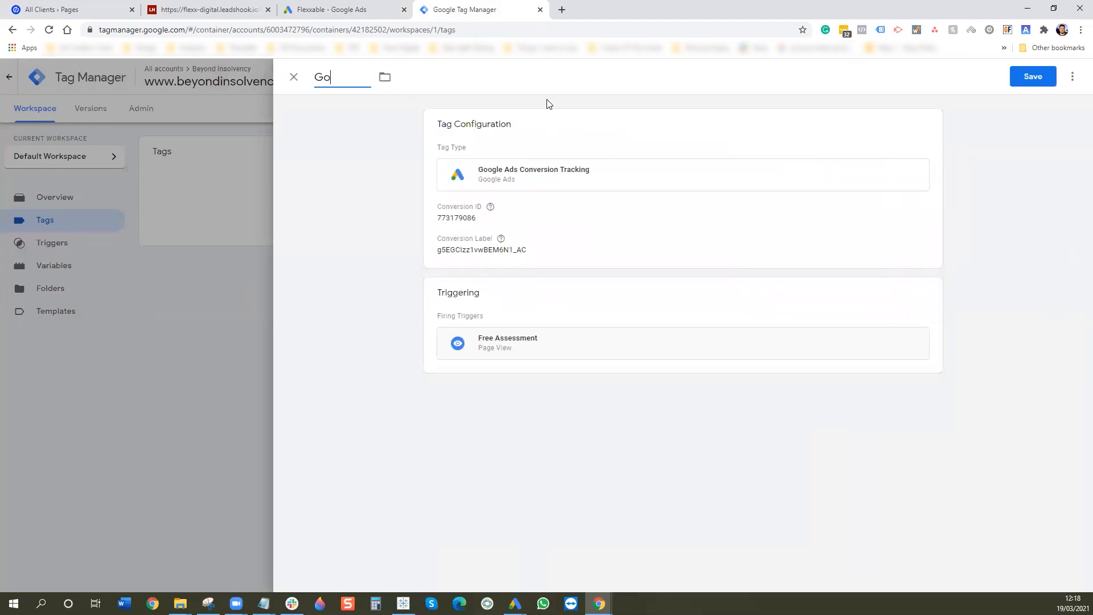
{"action": "type", "text": "ogle Conversi"}
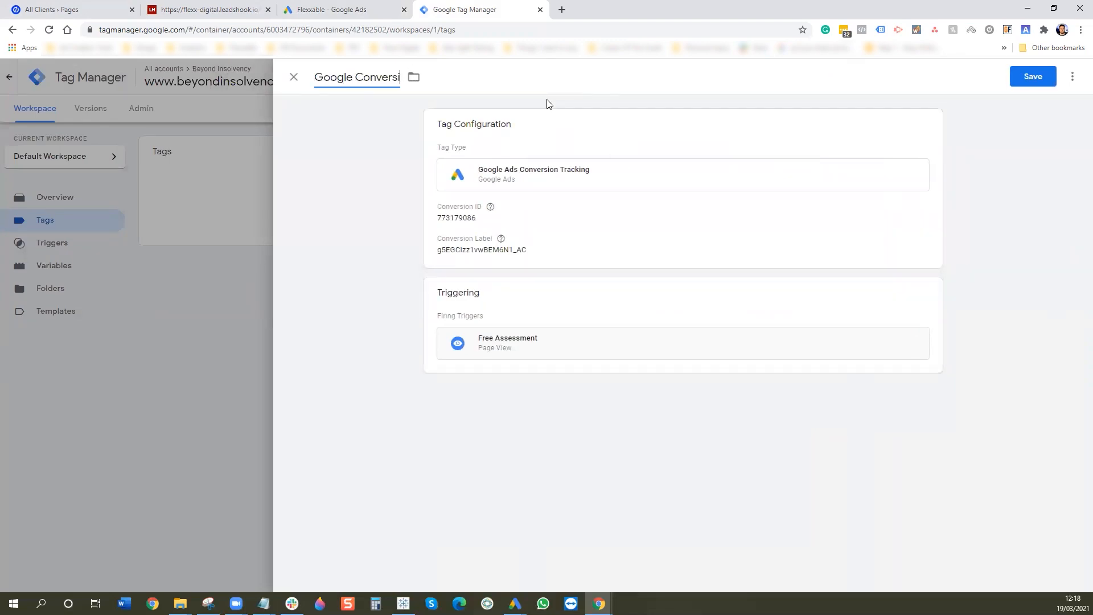
{"action": "type", "text": "on -"}
{"action": "type", "text": "Quiz Page Vie"}
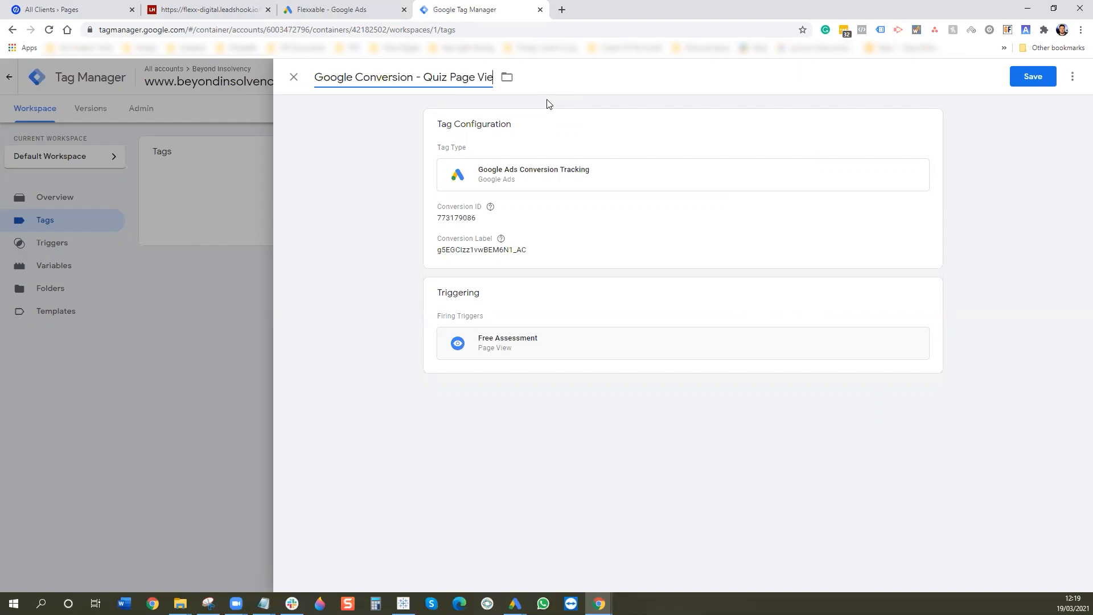
{"action": "type", "text": "w"}
- Save the Quiz Page View tag, finish the Ads wizard, and start another Website conversion action
{"action": "left_click", "coordinate": [1033, 77]}
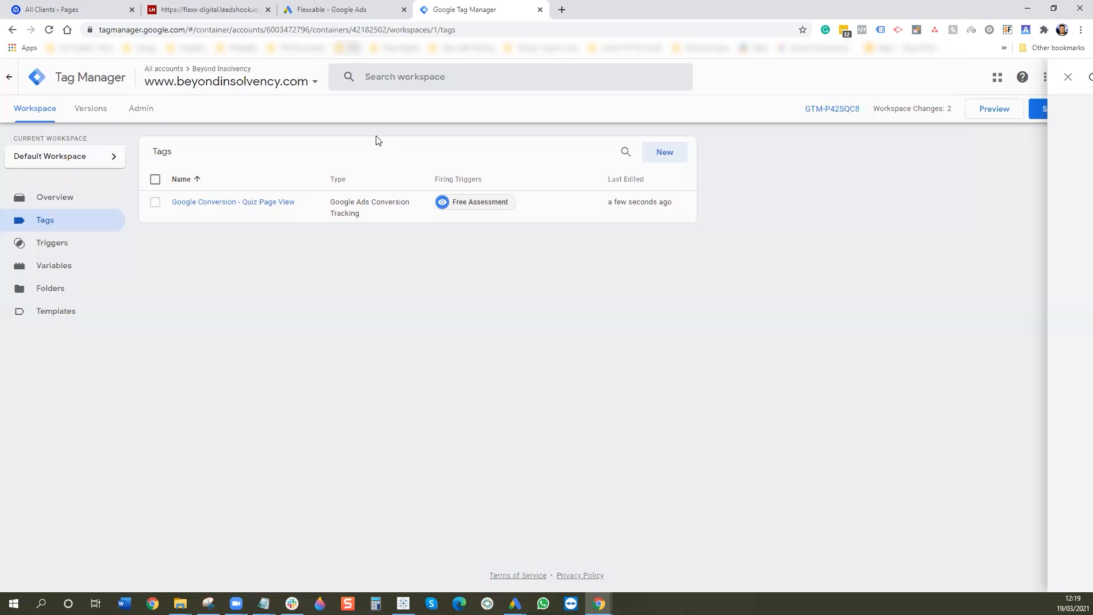
{"action": "left_click", "coordinate": [361, 8]}
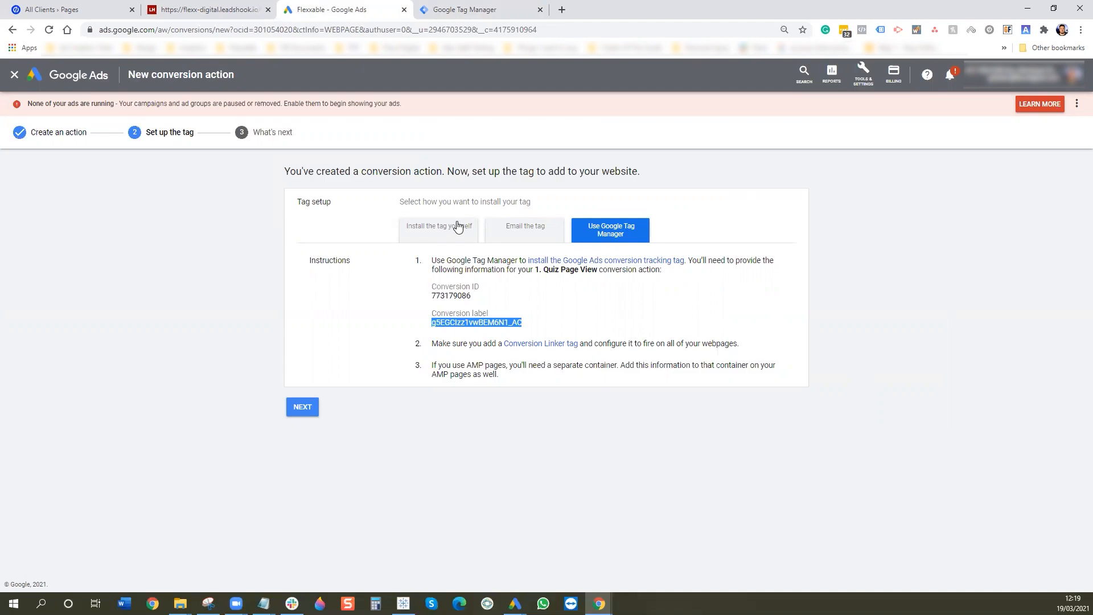
{"action": "left_click", "coordinate": [302, 407]}
{"action": "left_click", "coordinate": [302, 313]}
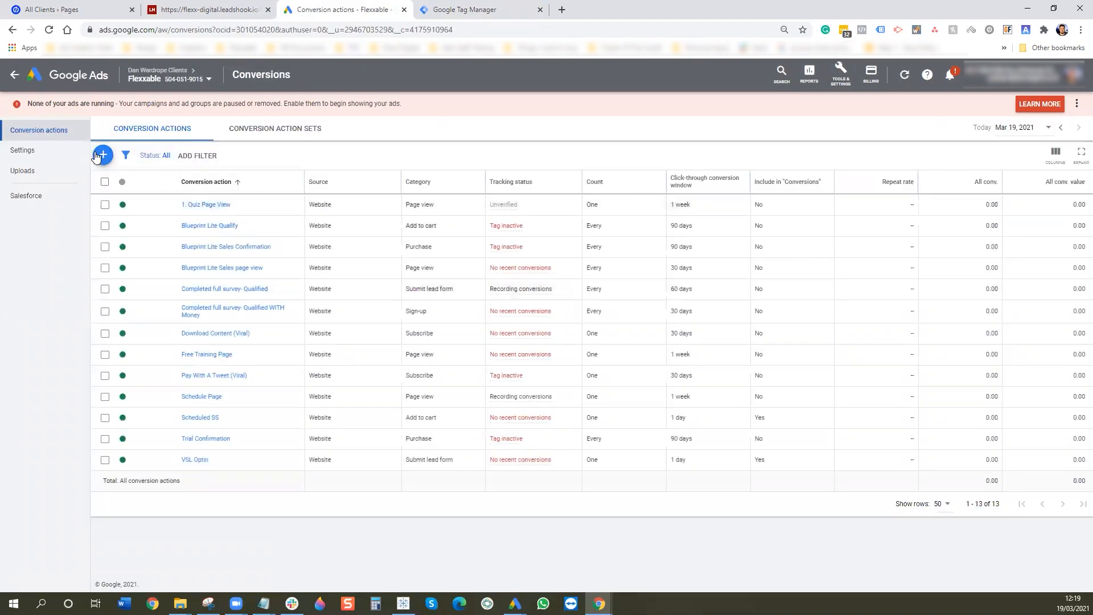
{"action": "left_click", "coordinate": [103, 154]}
{"action": "left_click", "coordinate": [360, 254]}
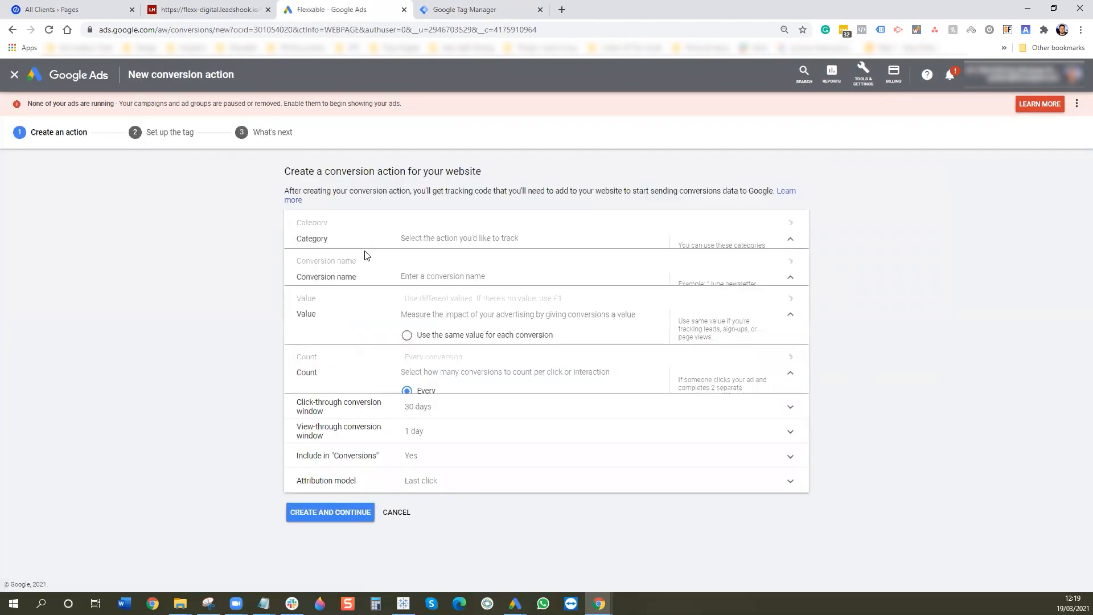
- Set the category to Page view and name the conversion 2. 10 Second Pixel
{"action": "left_click", "coordinate": [434, 250]}
{"action": "scroll", "coordinate": [435, 260], "scroll_direction": "down", "scroll_amount": 3}
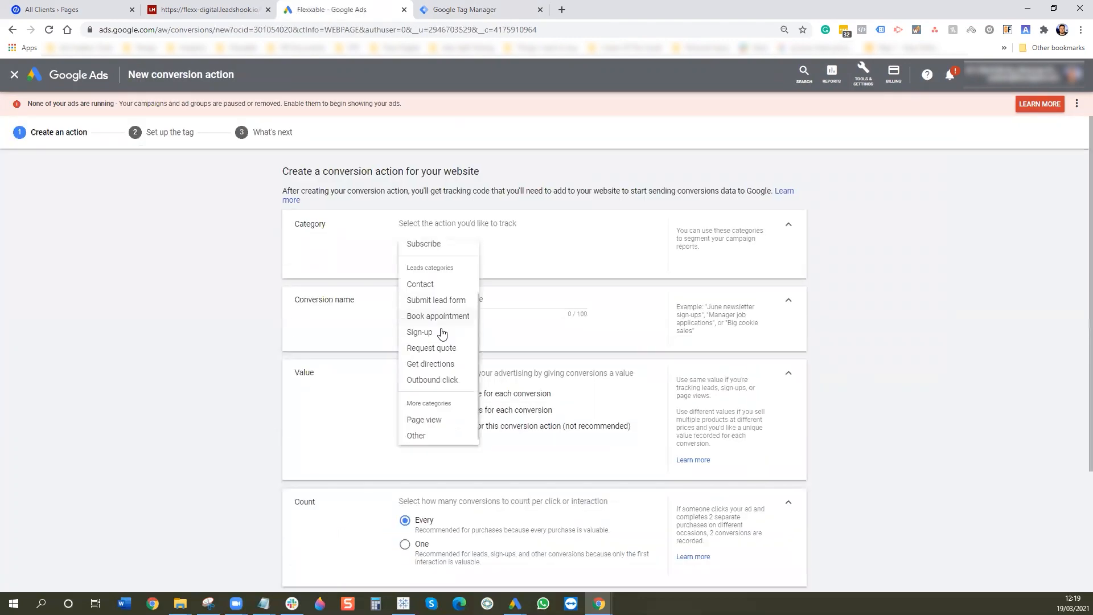
{"action": "left_click", "coordinate": [432, 412]}
{"action": "left_click_drag", "start_coordinate": [442, 301], "coordinate": [375, 305]}
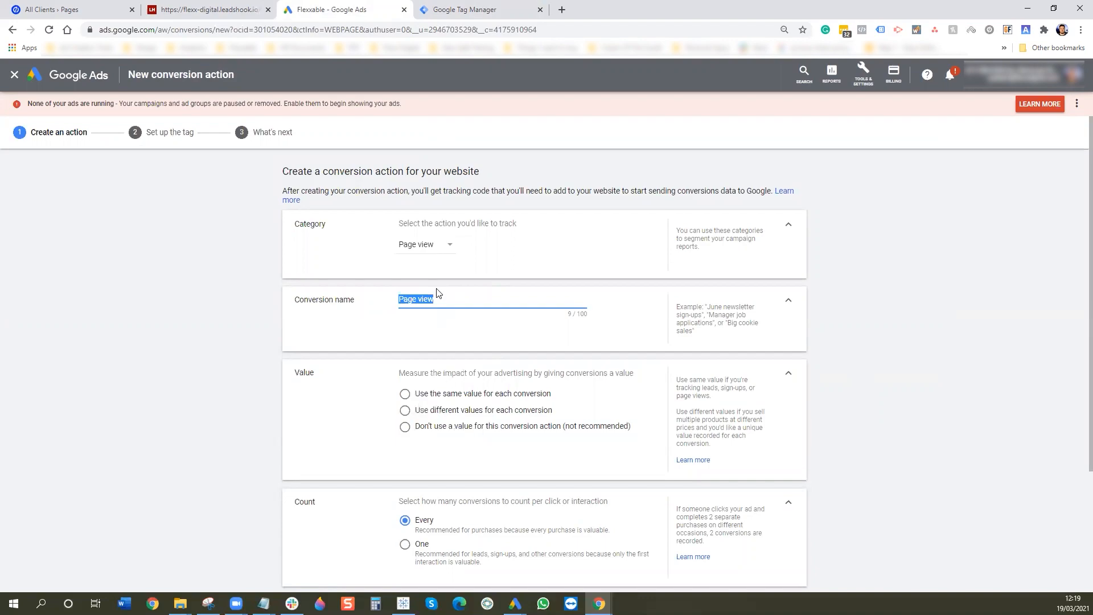
{"action": "type", "text": "10"}
{"action": "type", "text": "2."}
- Use no value, count One conversion, and set a 1-week click-through window
{"action": "left_click", "coordinate": [456, 427]}
{"action": "scroll", "coordinate": [452, 429], "scroll_direction": "down", "scroll_amount": 3}
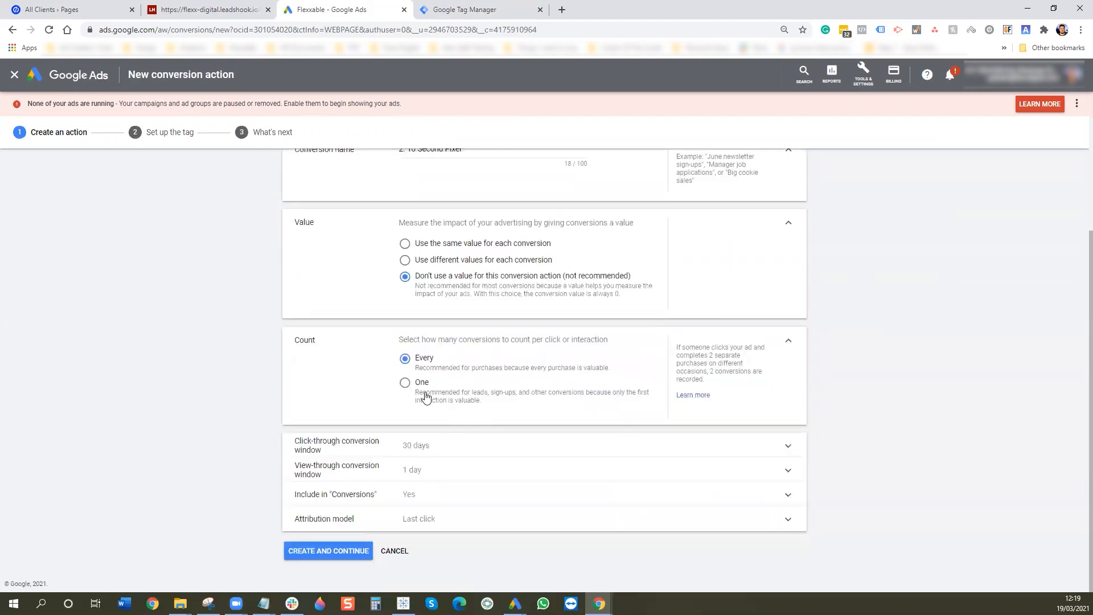
{"action": "left_click", "coordinate": [435, 385]}
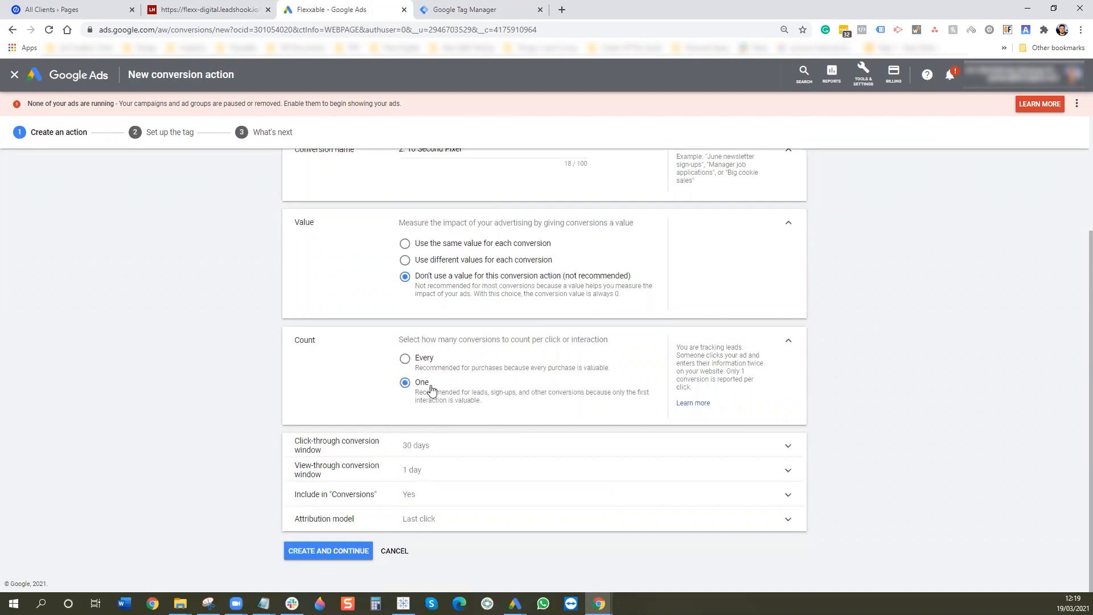
{"action": "left_click", "coordinate": [414, 451]}
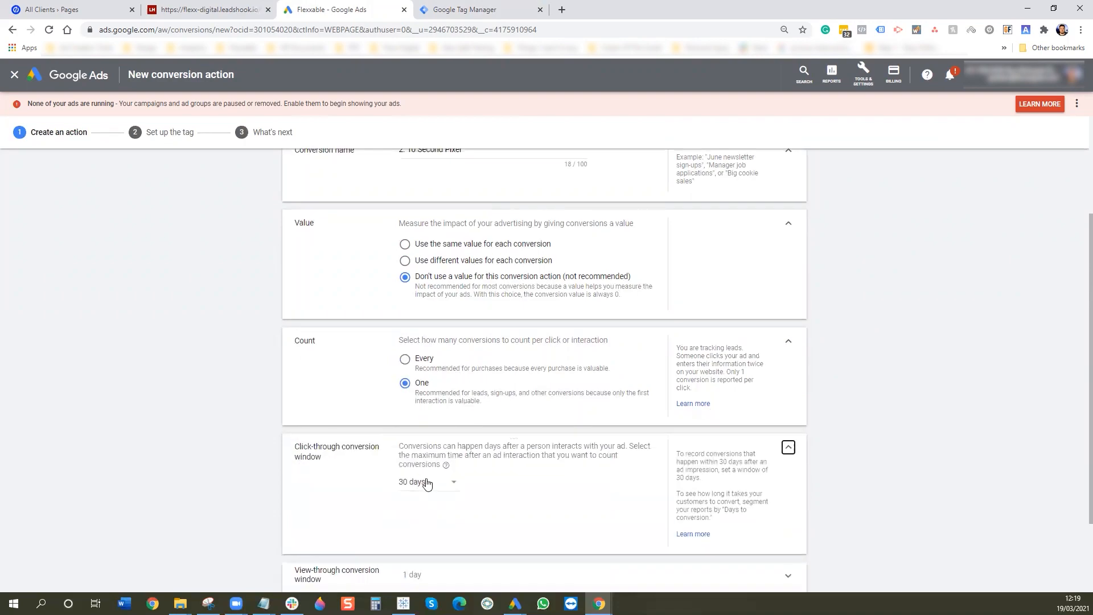
{"action": "left_click", "coordinate": [427, 481]}
{"action": "left_click", "coordinate": [428, 477]}
- Exclude it from Conversions, choose Time decay attribution, and create the action
{"action": "scroll", "coordinate": [520, 478], "scroll_direction": "down", "scroll_amount": 2}
{"action": "left_click", "coordinate": [447, 495]}
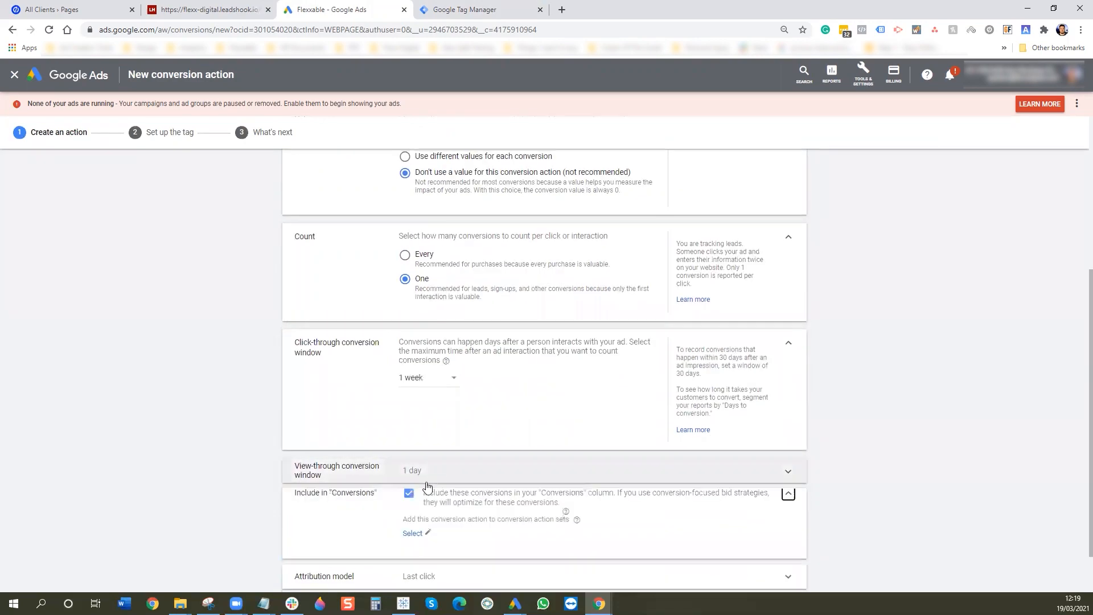
{"action": "left_click", "coordinate": [411, 506]}
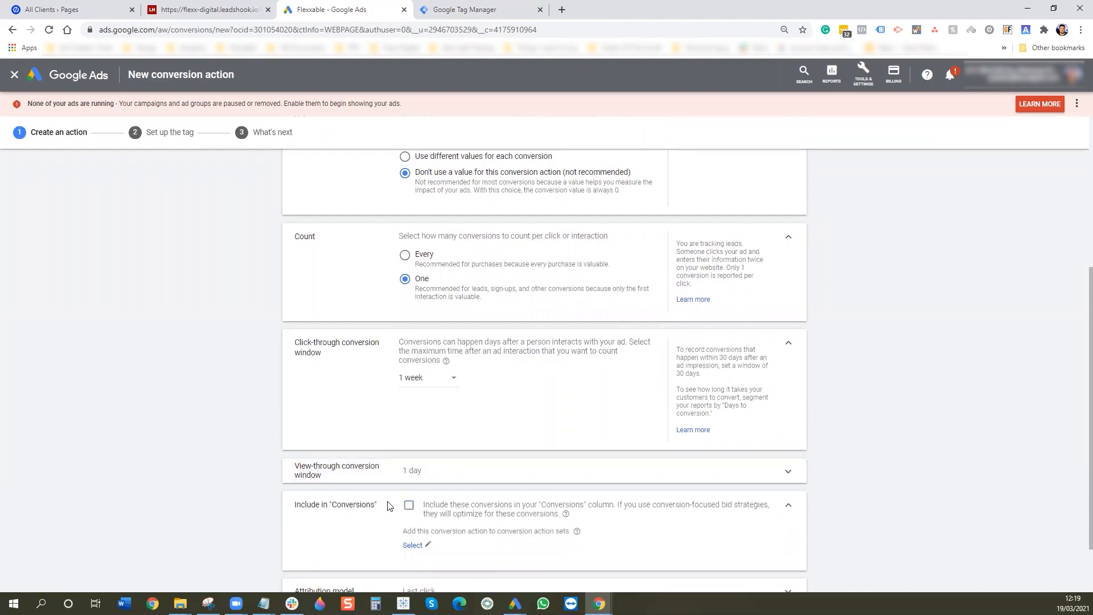
{"action": "scroll", "coordinate": [535, 455], "scroll_direction": "down", "scroll_amount": 2}
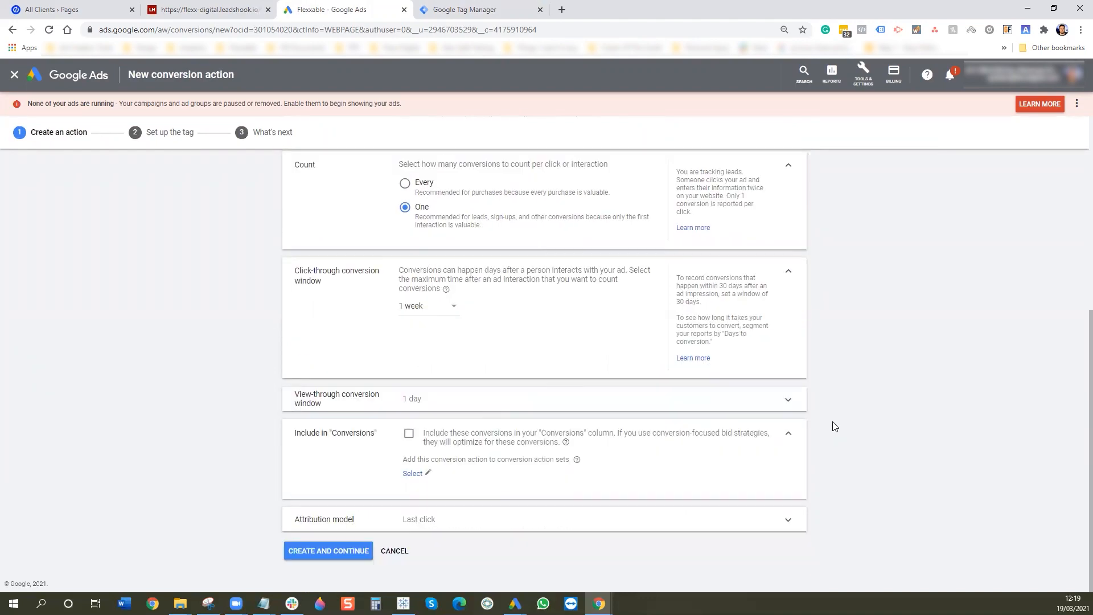
{"action": "left_click", "coordinate": [415, 518]}
{"action": "scroll", "coordinate": [455, 524], "scroll_direction": "down", "scroll_amount": 2}
{"action": "left_click", "coordinate": [444, 505]}
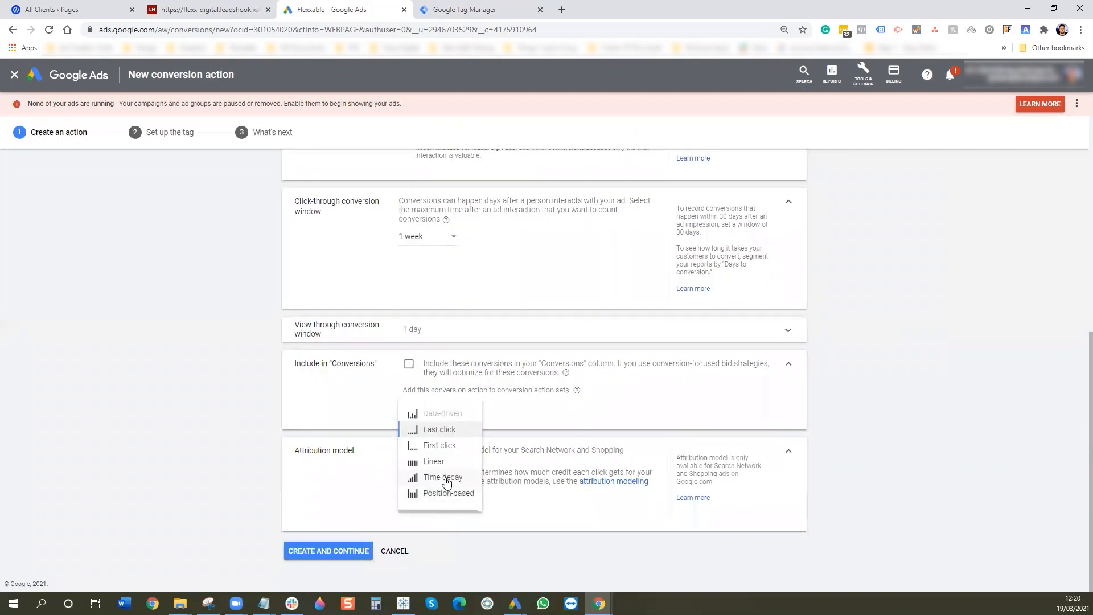
{"action": "left_click", "coordinate": [444, 478]}
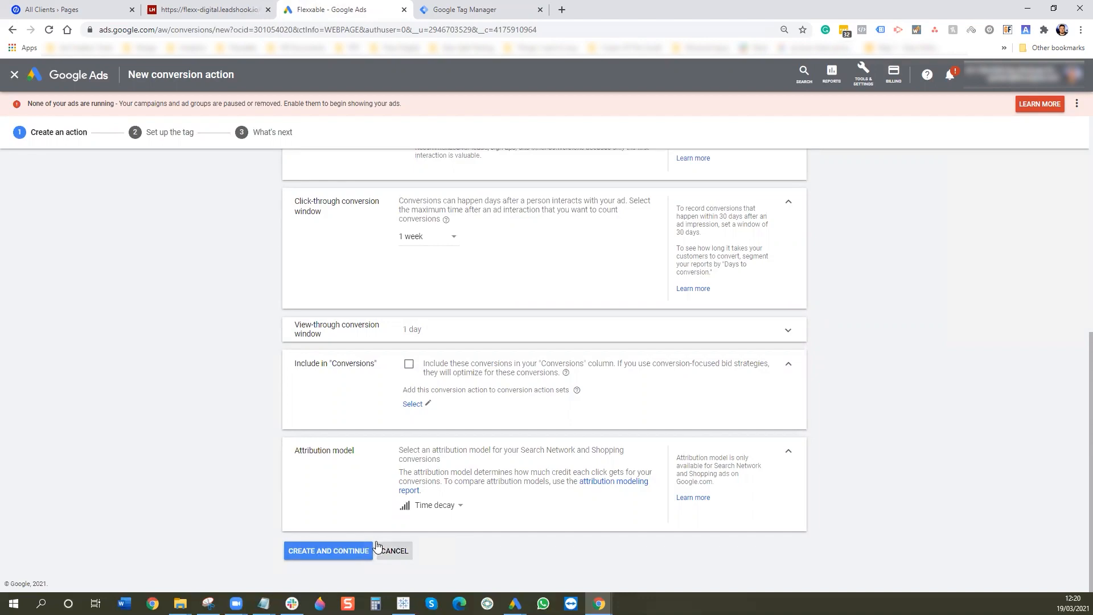
{"action": "scroll", "coordinate": [495, 512], "scroll_direction": "up", "scroll_amount": 5}
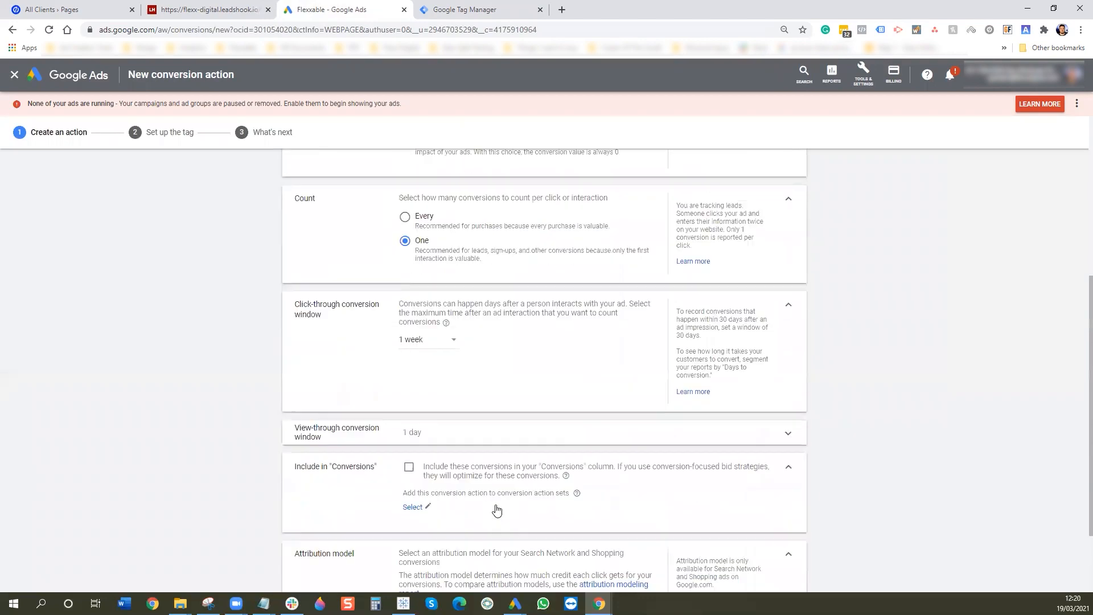
{"action": "scroll", "coordinate": [499, 504], "scroll_direction": "up", "scroll_amount": 1}
{"action": "scroll", "coordinate": [495, 513], "scroll_direction": "down", "scroll_amount": 6}
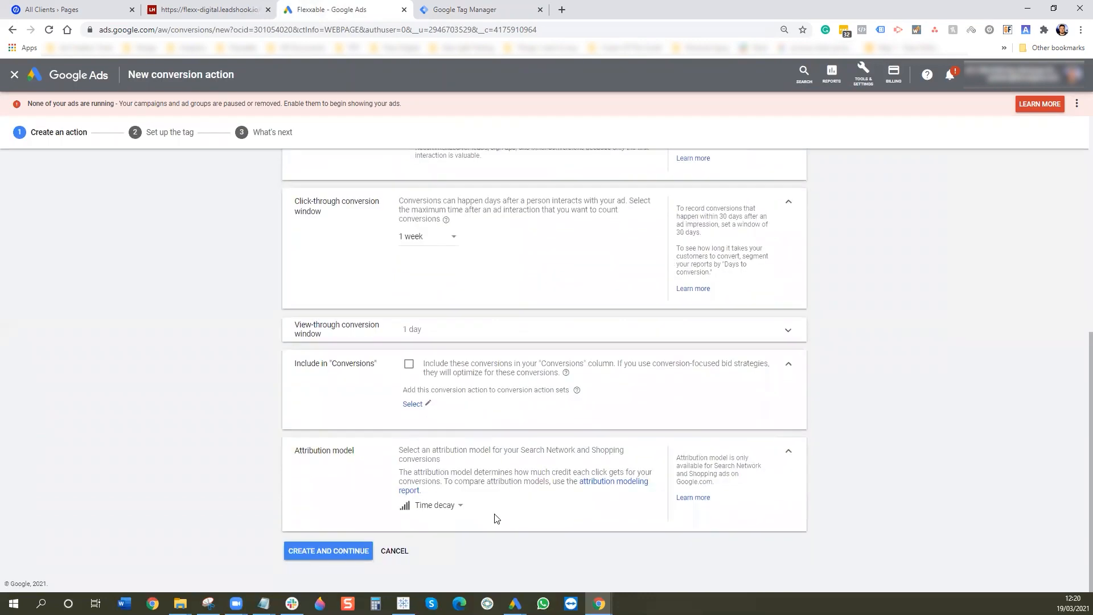
{"action": "left_click", "coordinate": [353, 551]}
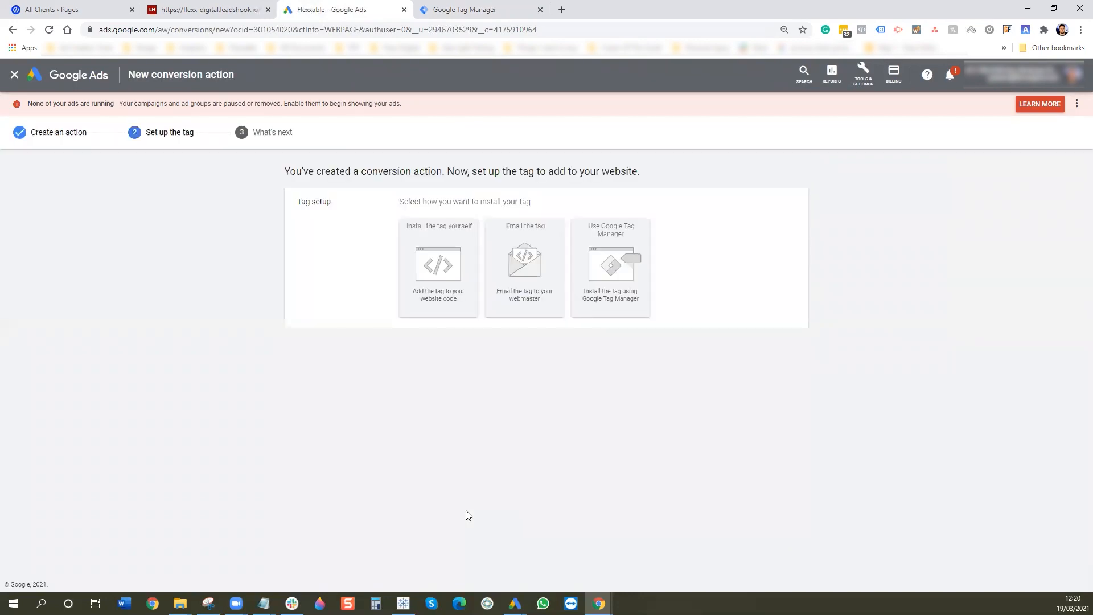
- Copy the conversion ID into a new Google Ads Conversion Tracking tag in Tag Manager
{"action": "left_click", "coordinate": [605, 291]}
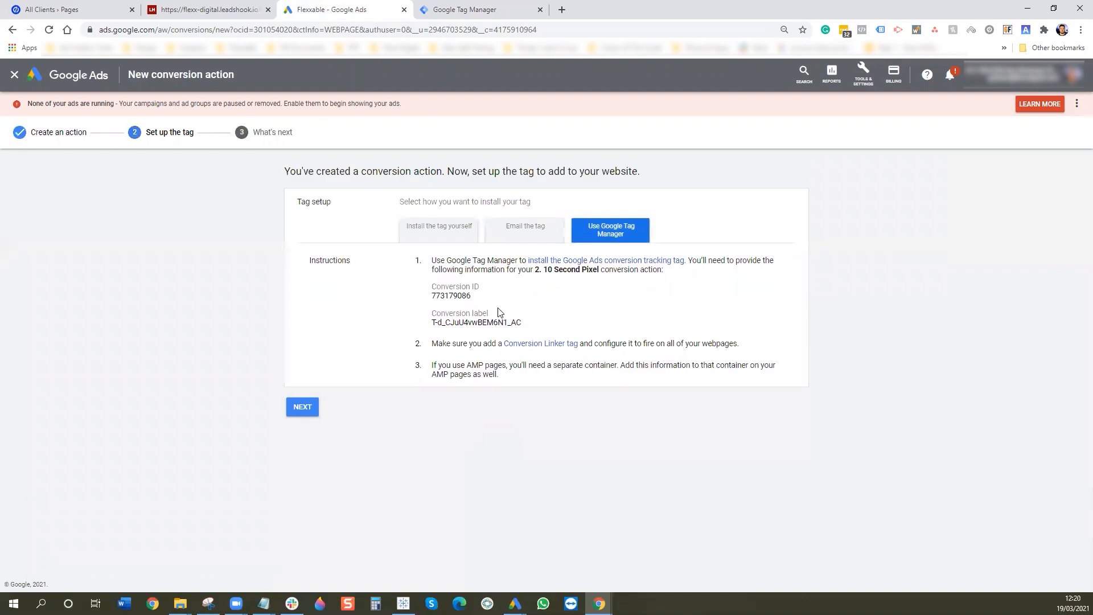
{"action": "left_click_drag", "start_coordinate": [473, 296], "coordinate": [432, 296]}
{"action": "key", "text": "ctrl+c"}
{"action": "left_click", "coordinate": [509, 7]}
{"action": "left_click", "coordinate": [664, 150]}
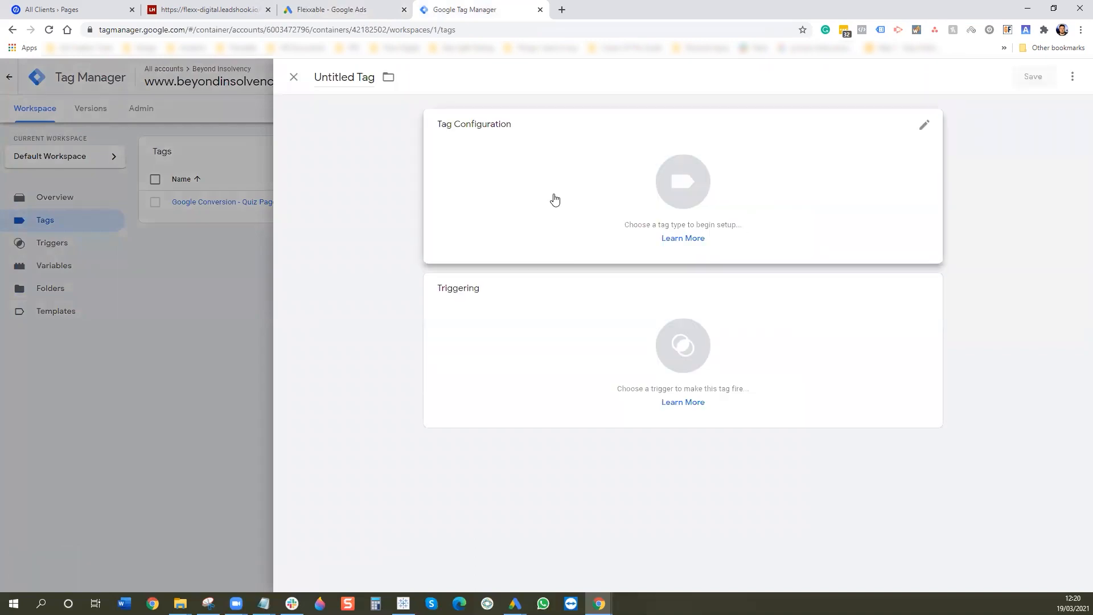
{"action": "left_click", "coordinate": [554, 197]}
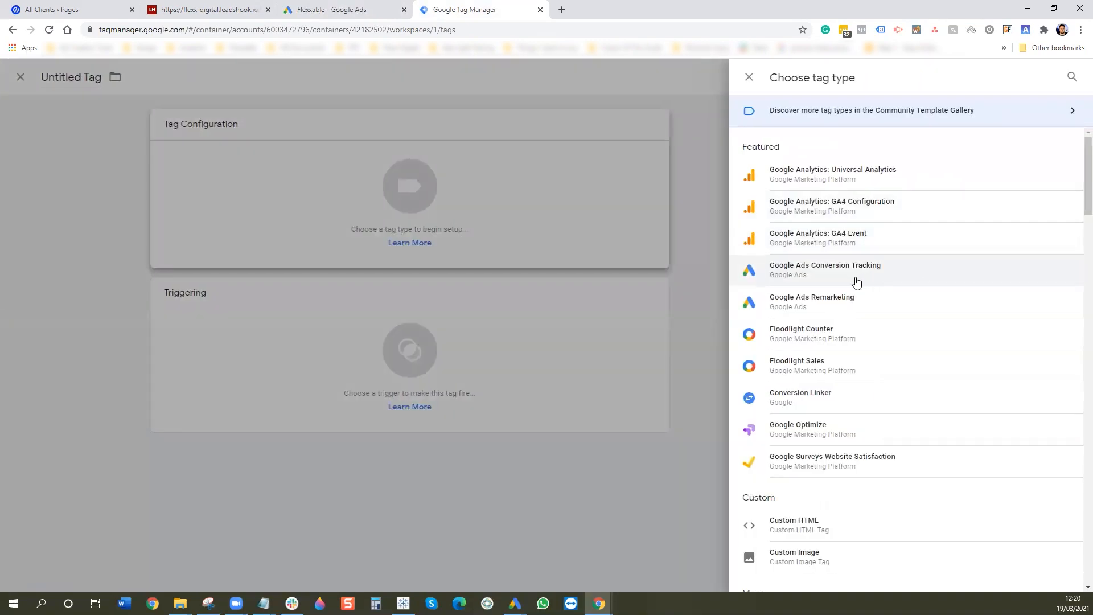
{"action": "left_click", "coordinate": [856, 282]}
{"action": "left_click", "coordinate": [513, 241]}
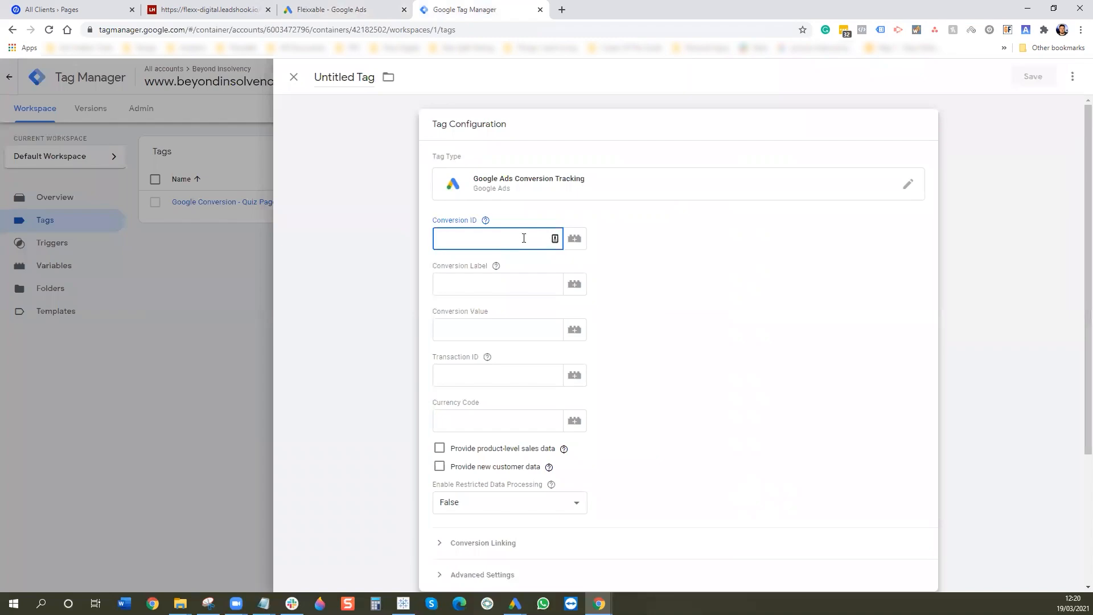
{"action": "key", "text": "ctrl+v"}
- Copy the conversion label from Google Ads into the tag's Conversion Label field
{"action": "key", "text": "Tab"}
{"action": "key", "text": "ctrl+shift+Tab"}
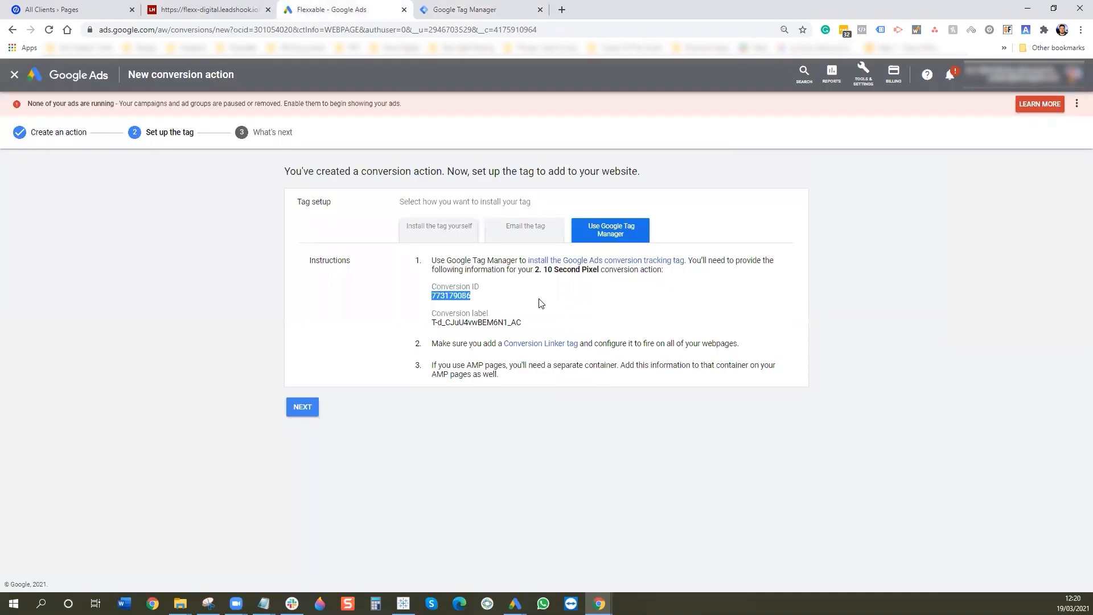
{"action": "left_click_drag", "start_coordinate": [523, 326], "coordinate": [424, 324]}
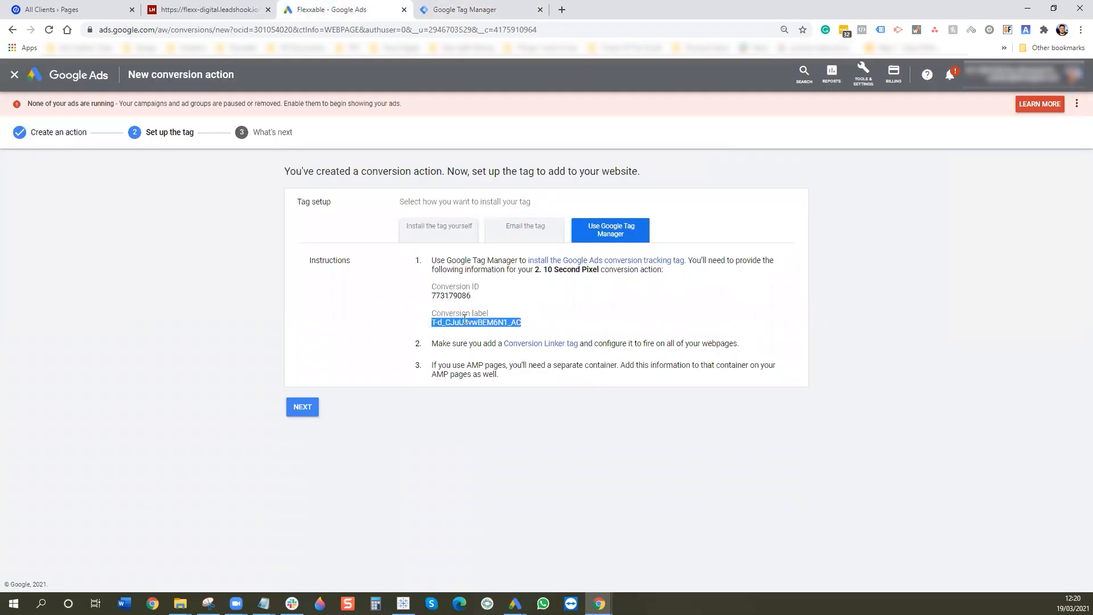
{"action": "key", "text": "ctrl+c"}
{"action": "key", "text": "ctrl+Tab"}
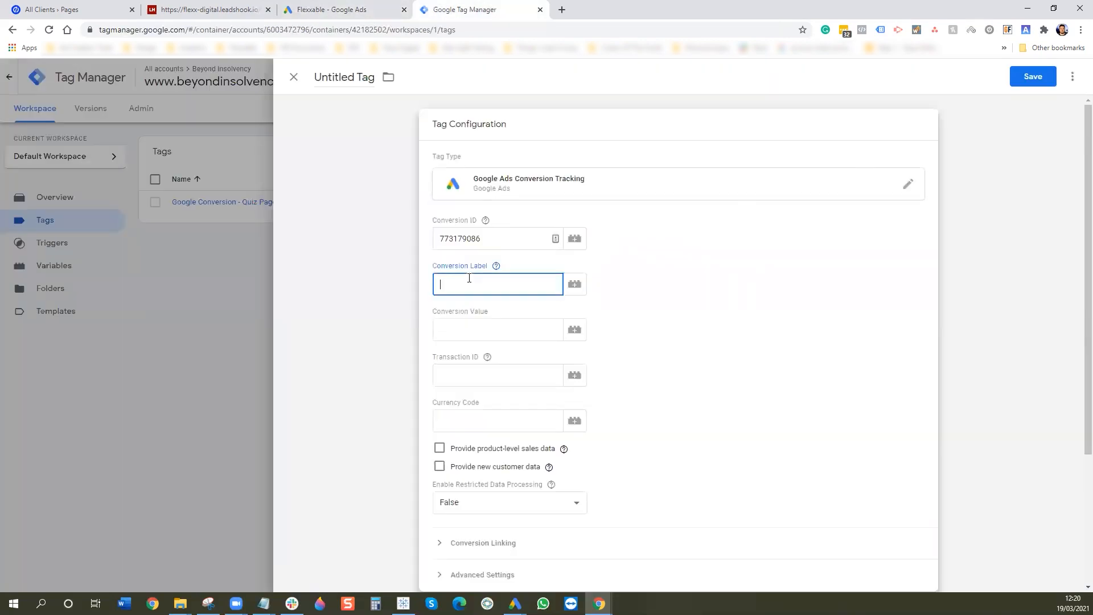
{"action": "key", "text": "ctrl+v"}
{"action": "scroll", "coordinate": [712, 385], "scroll_direction": "down", "scroll_amount": 3}
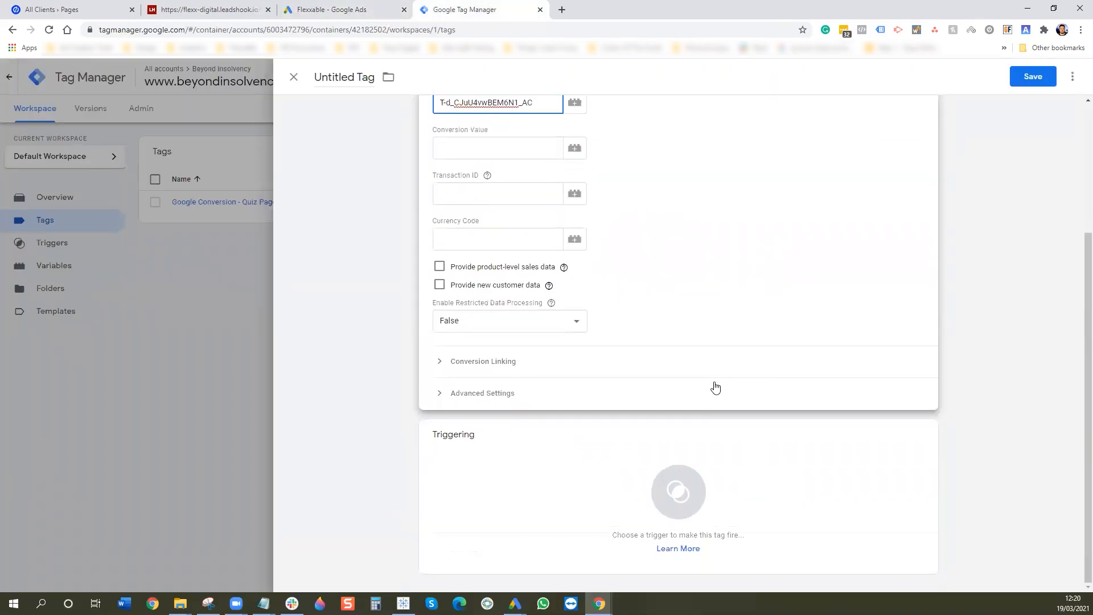
- Create a new Timer trigger for the tag
{"action": "left_click", "coordinate": [605, 482]}
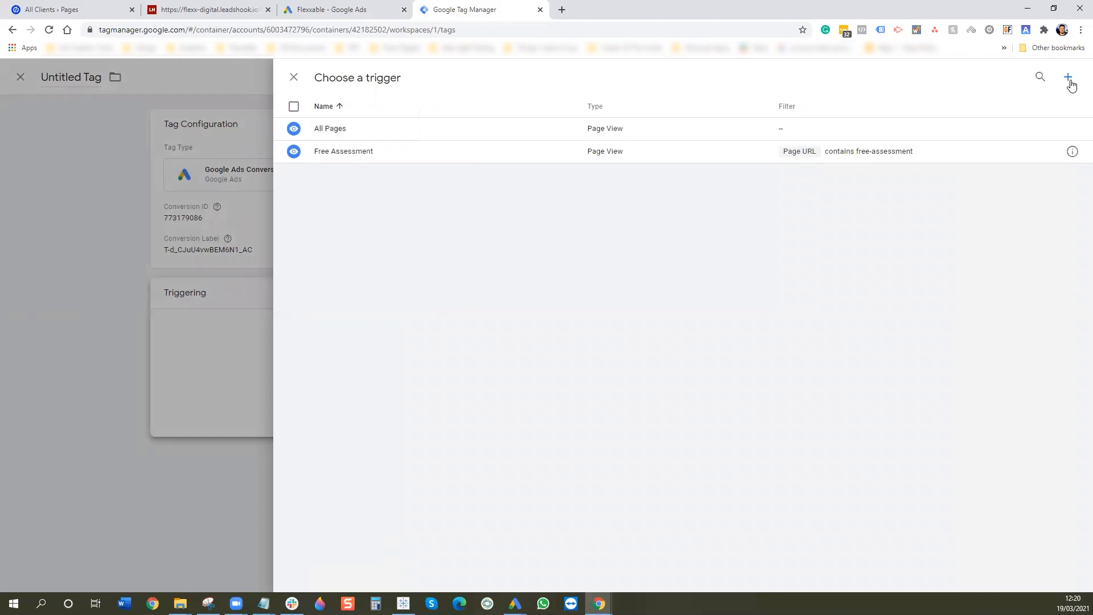
{"action": "left_click", "coordinate": [1070, 83]}
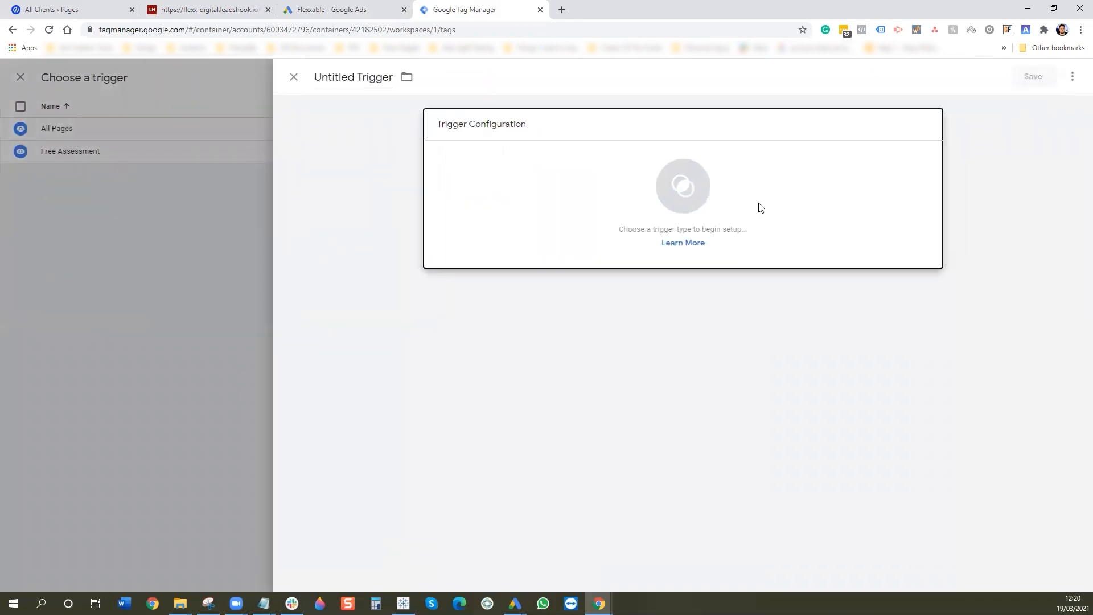
{"action": "left_click", "coordinate": [756, 207]}
{"action": "scroll", "coordinate": [843, 310], "scroll_direction": "down", "scroll_amount": 2}
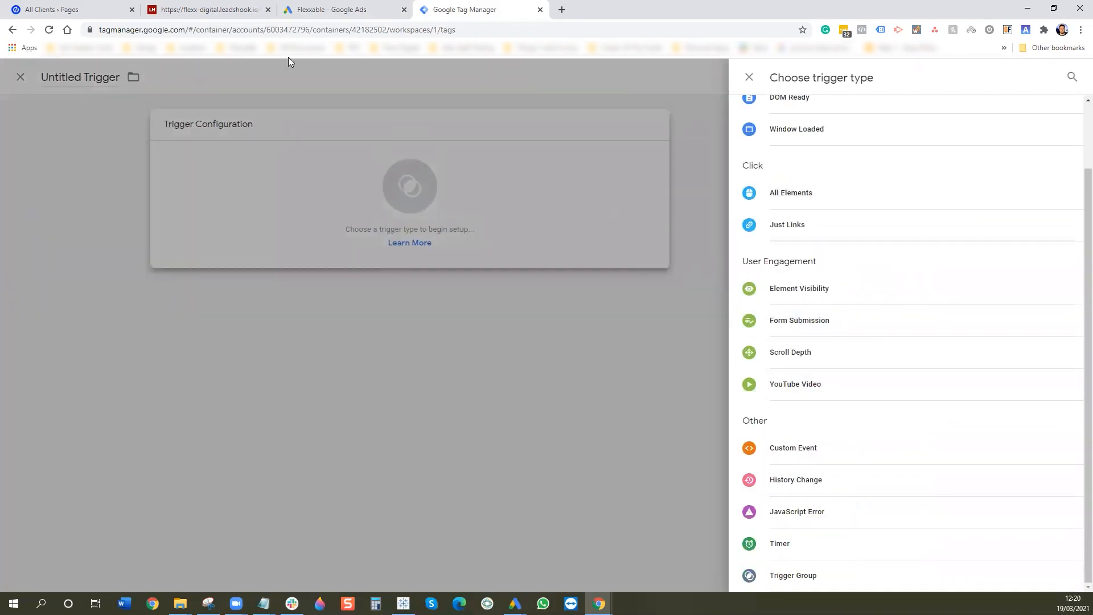
{"action": "left_click", "coordinate": [793, 550]}
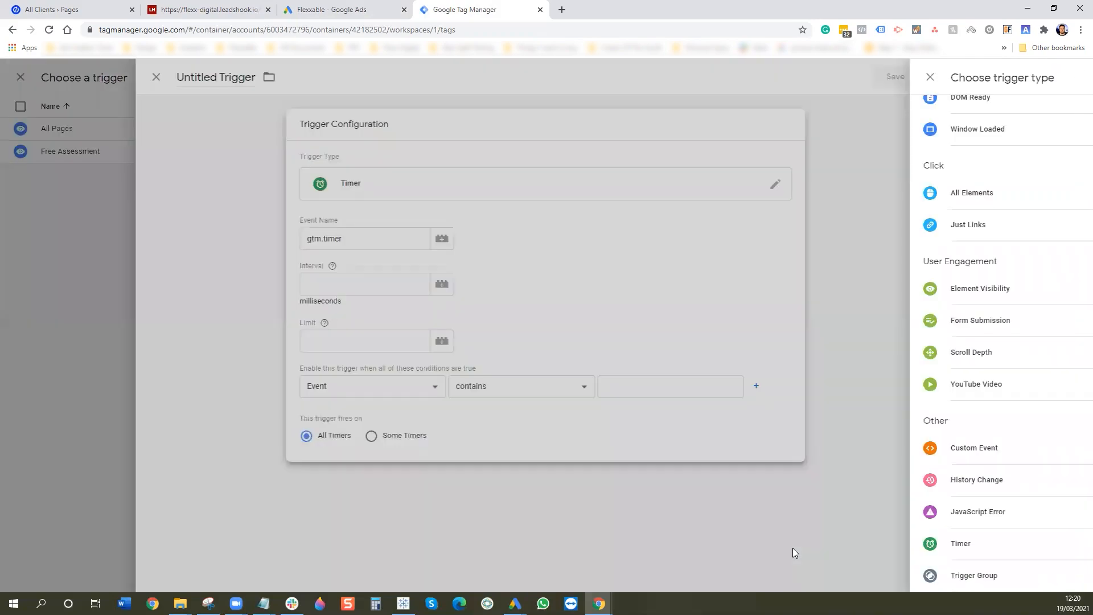
- Set interval 10000 ms, limit 1, firing where Page URL contains free-assessment
{"action": "left_click", "coordinate": [473, 284]}
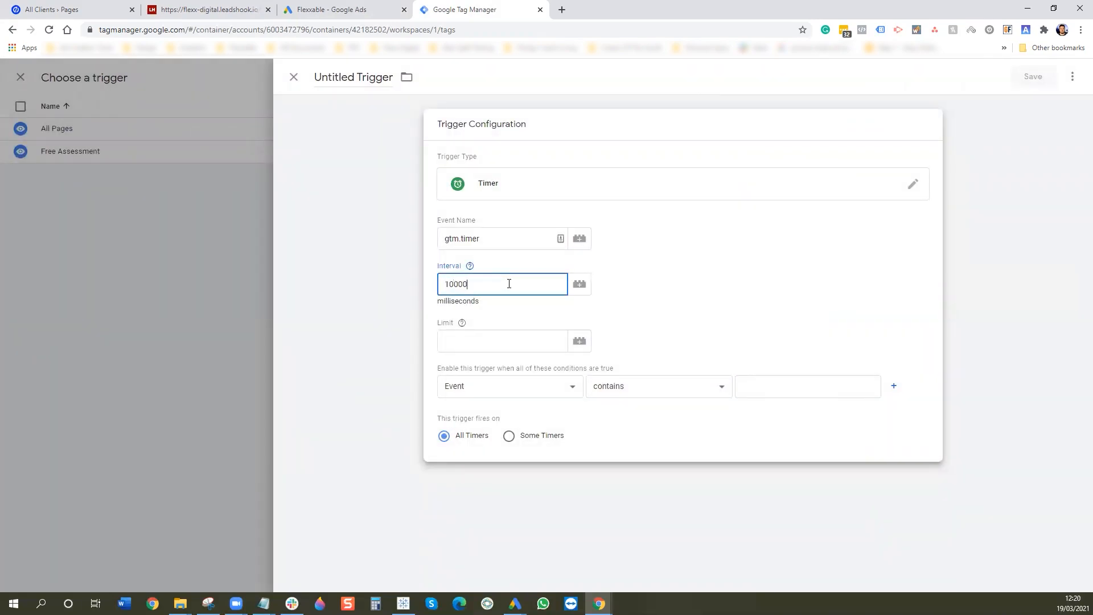
{"action": "left_click", "coordinate": [489, 334]}
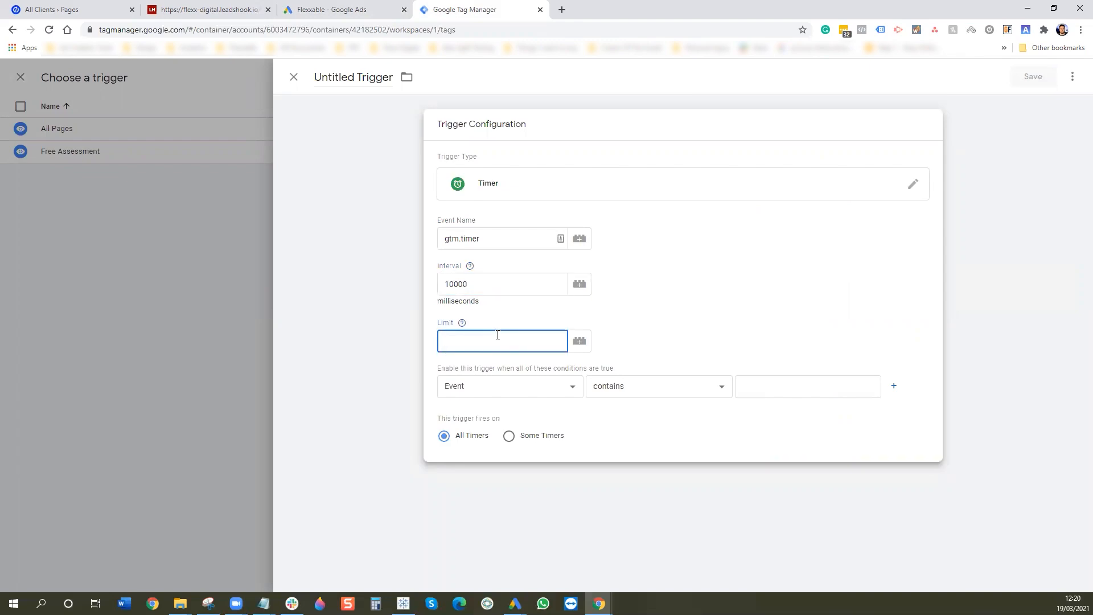
{"action": "left_click", "coordinate": [546, 386]}
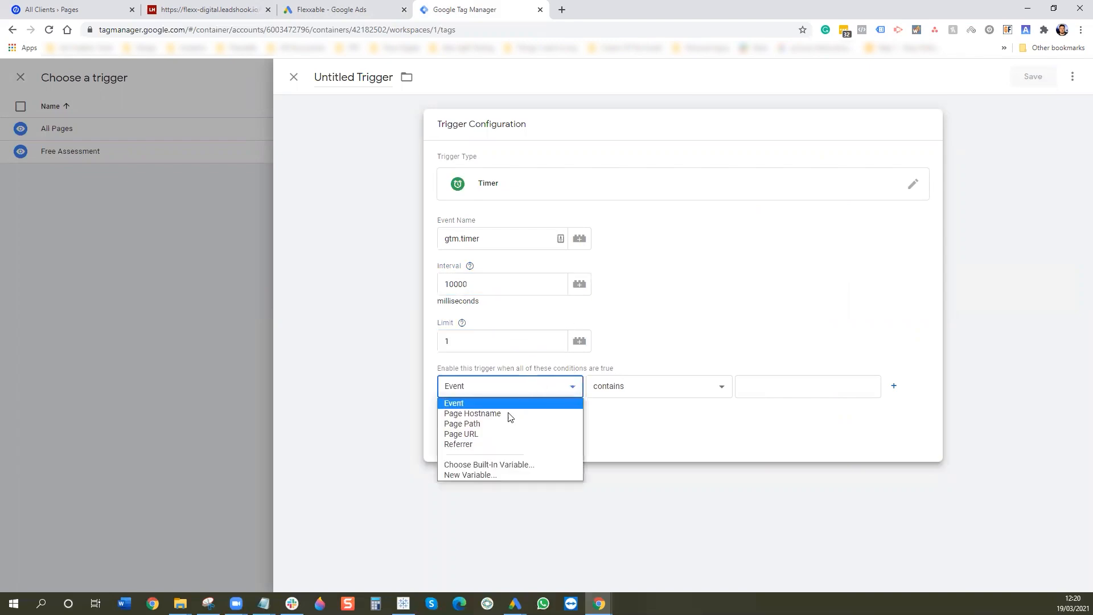
{"action": "left_click", "coordinate": [499, 433]}
{"action": "left_click", "coordinate": [771, 390]}
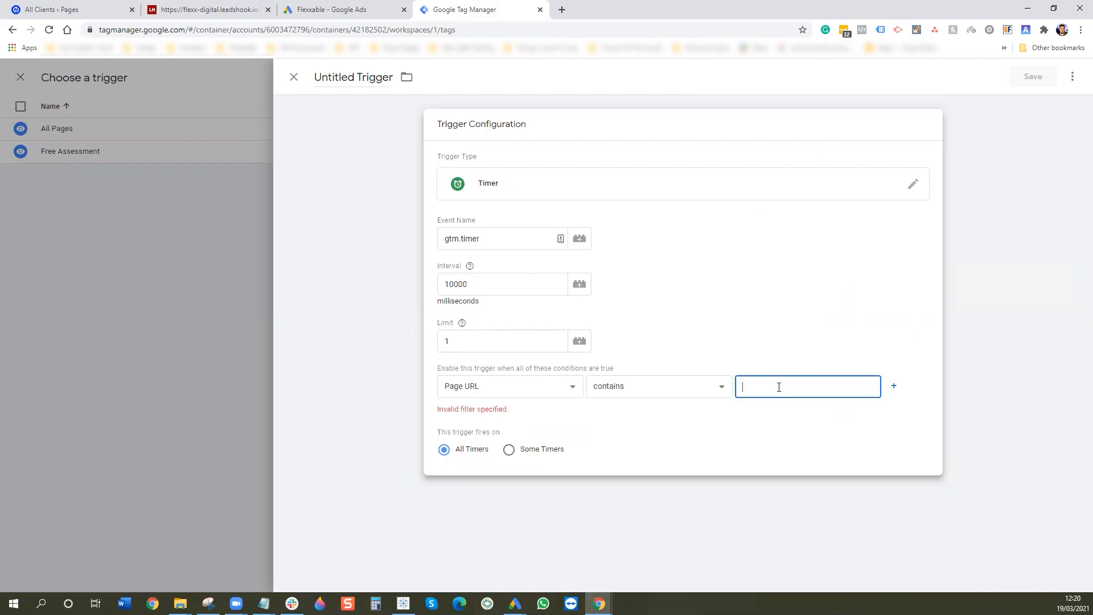
{"action": "type", "text": "free-assessment"}
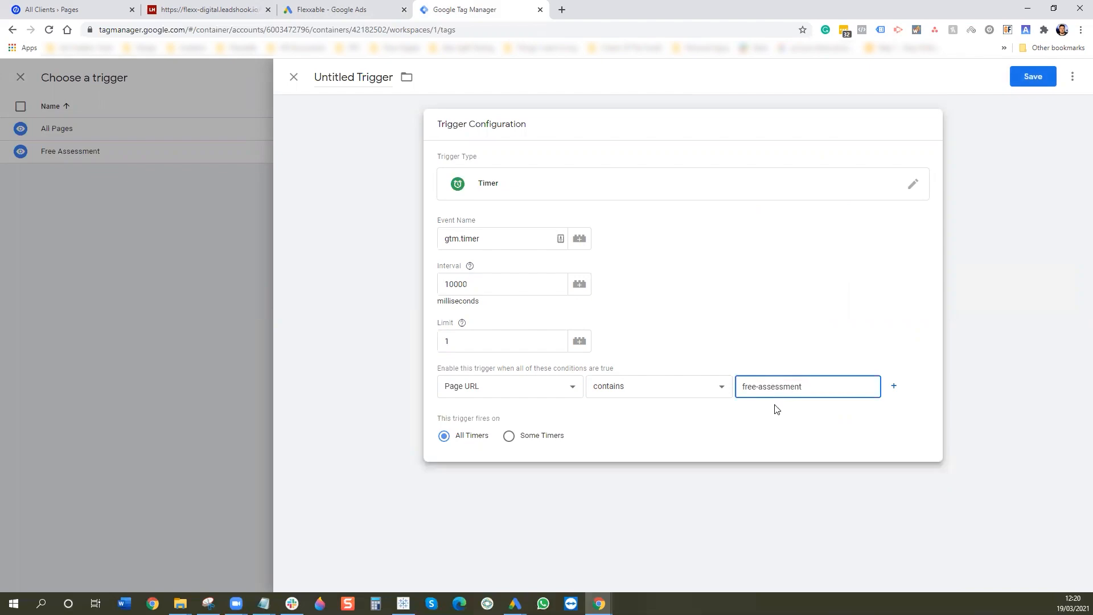
- Name the trigger '10 Second - Free Assessment' and save it
{"action": "left_click", "coordinate": [357, 77]}
{"action": "key", "text": "ctrl+a"}
{"action": "type", "text": "10 Se"}
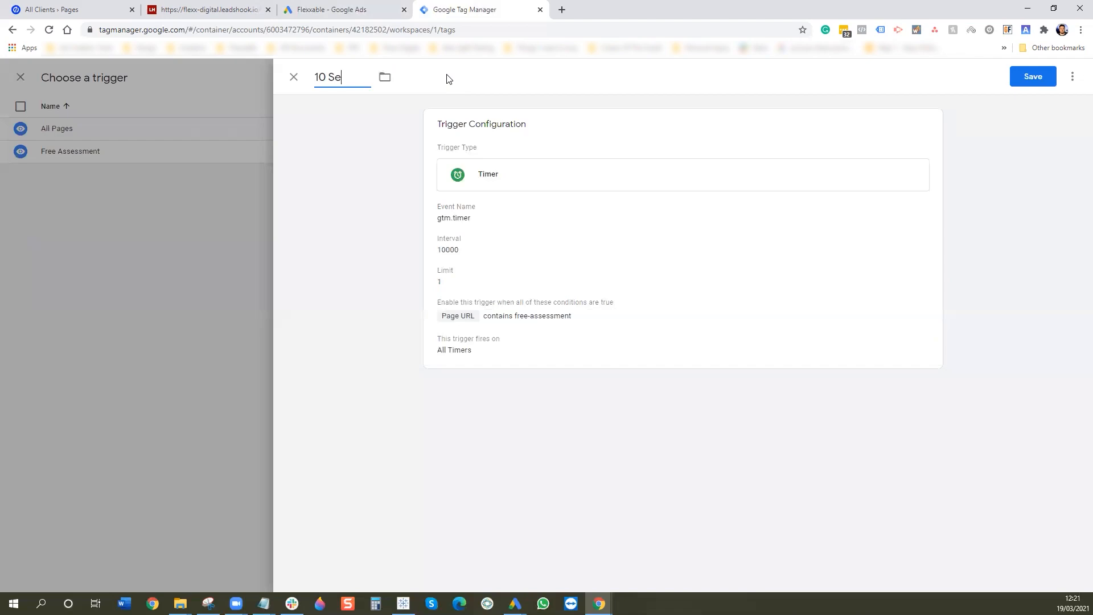
{"action": "type", "text": "cond - Free Assessment"}
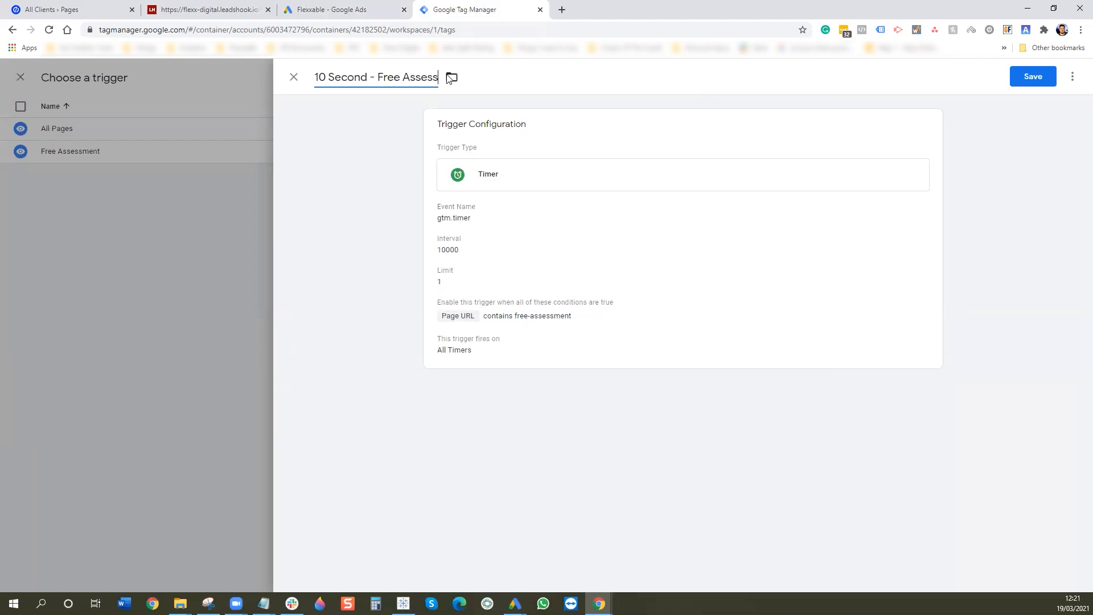
{"action": "left_click", "coordinate": [1022, 77]}
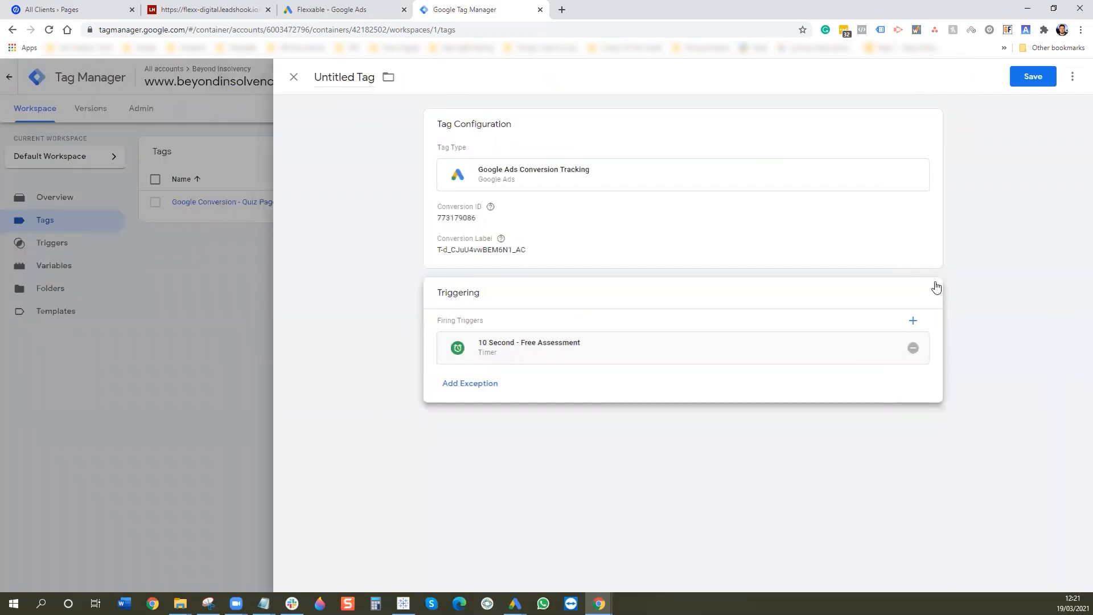
- Save the tag as 'Google Conversion - 10 Second Pixel' and finish the Ads conversion wizard
{"action": "left_click", "coordinate": [341, 77]}
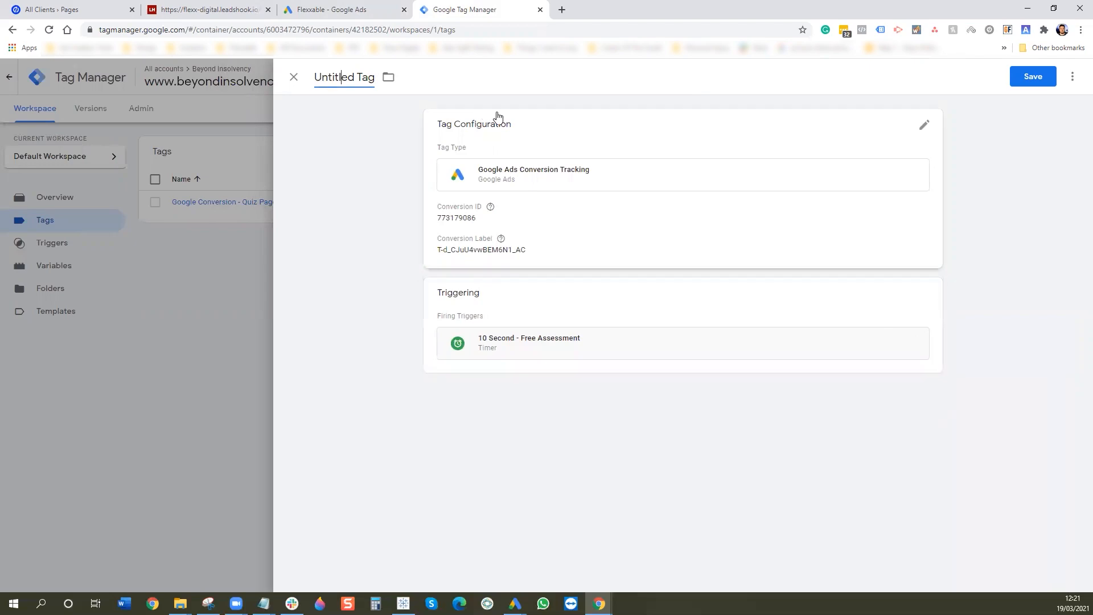
{"action": "type", "text": "Google Co"}
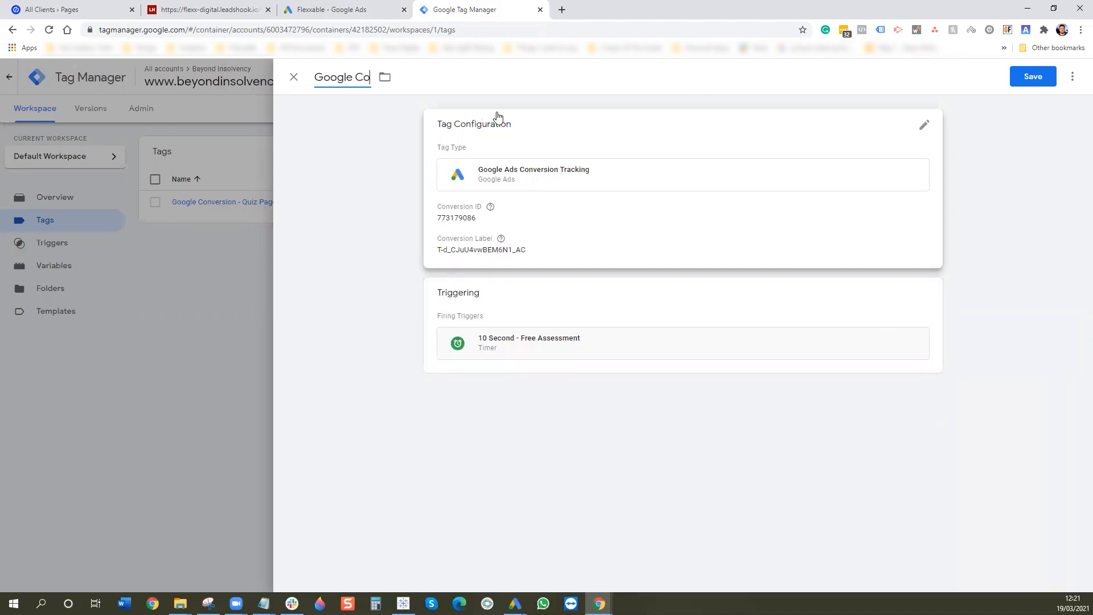
{"action": "type", "text": "nversion - 10 Second"}
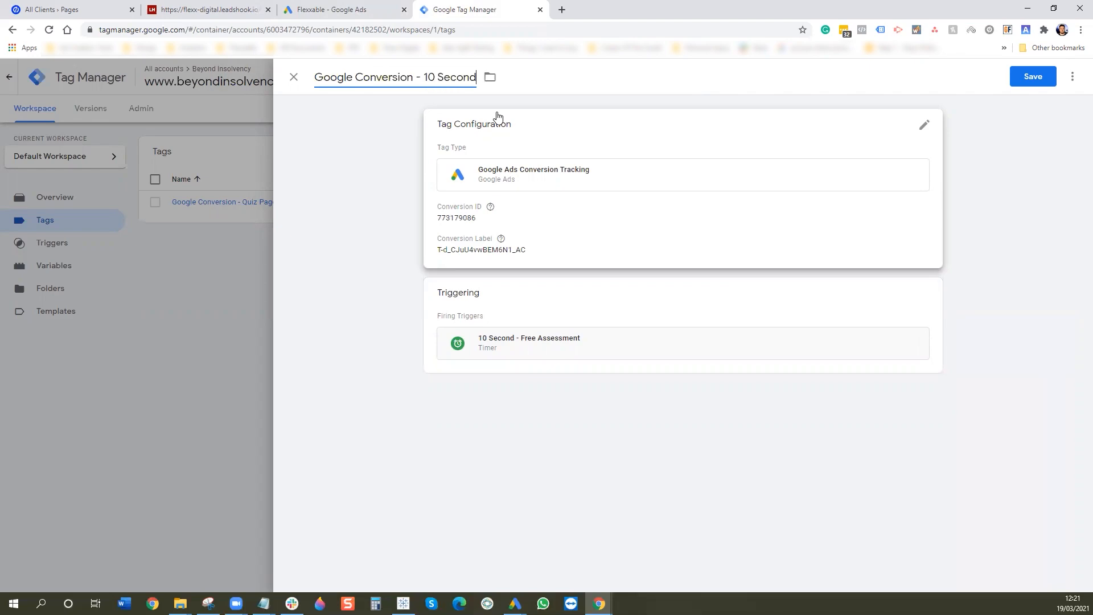
{"action": "type", "text": " Pixel"}
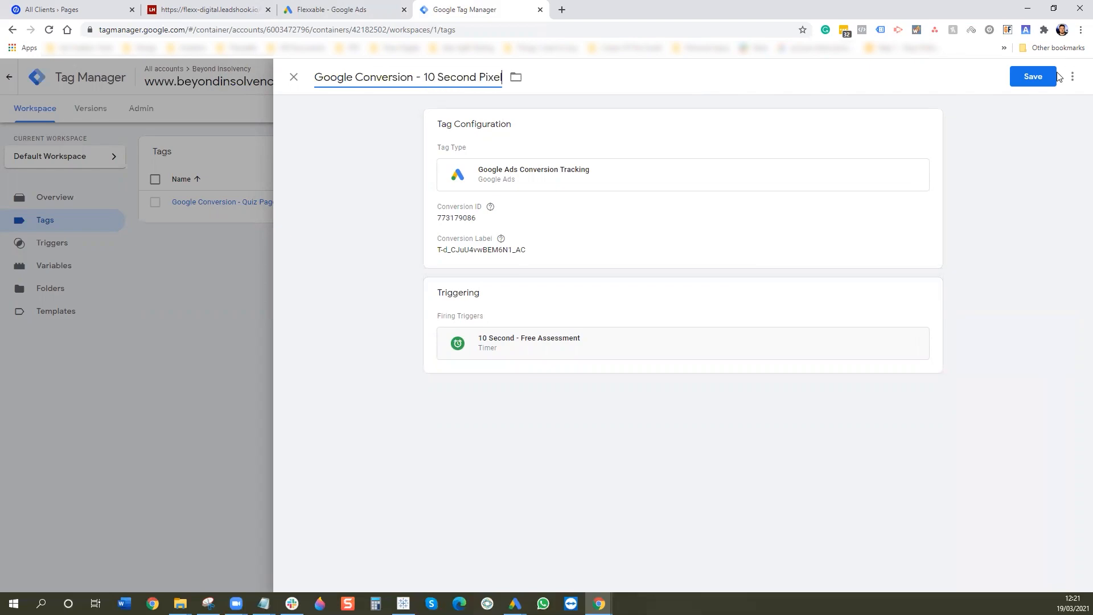
{"action": "left_click", "coordinate": [1033, 77]}
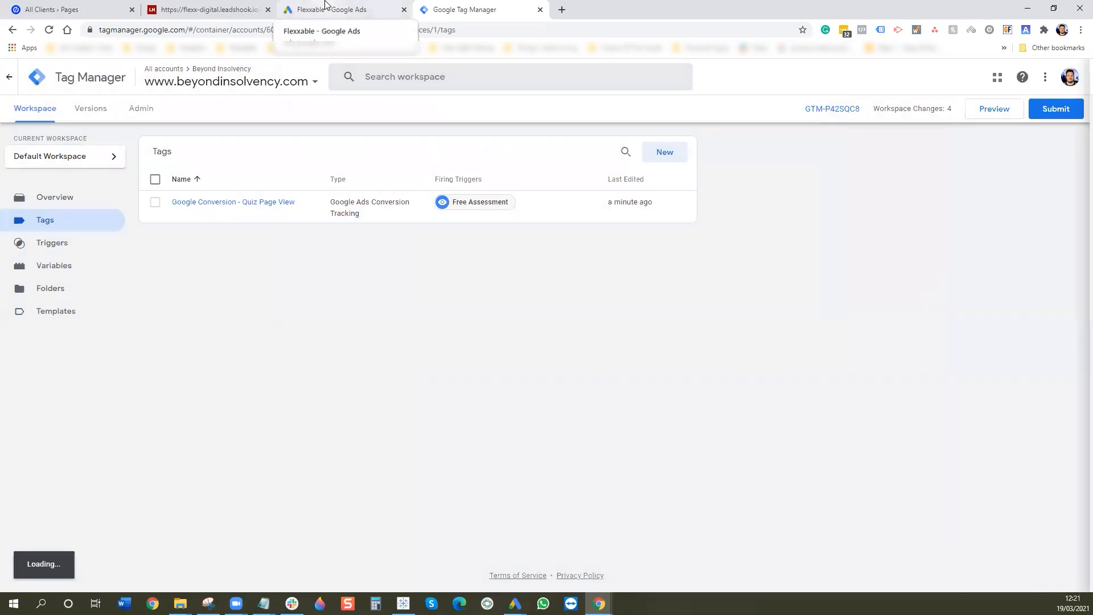
{"action": "left_click", "coordinate": [326, 6]}
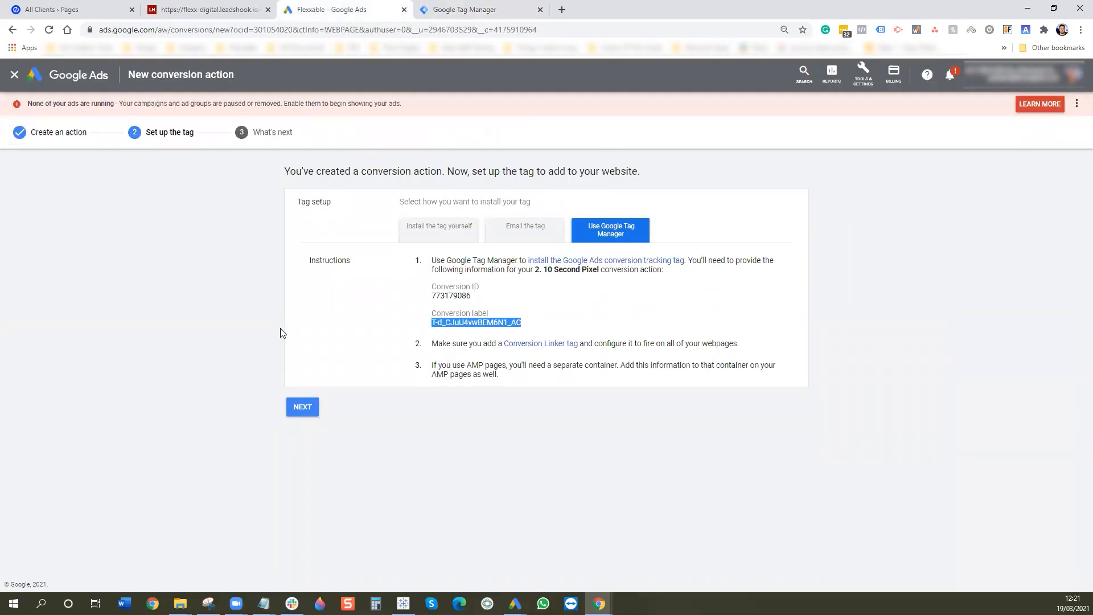
{"action": "left_click", "coordinate": [304, 407]}
{"action": "left_click", "coordinate": [307, 314]}
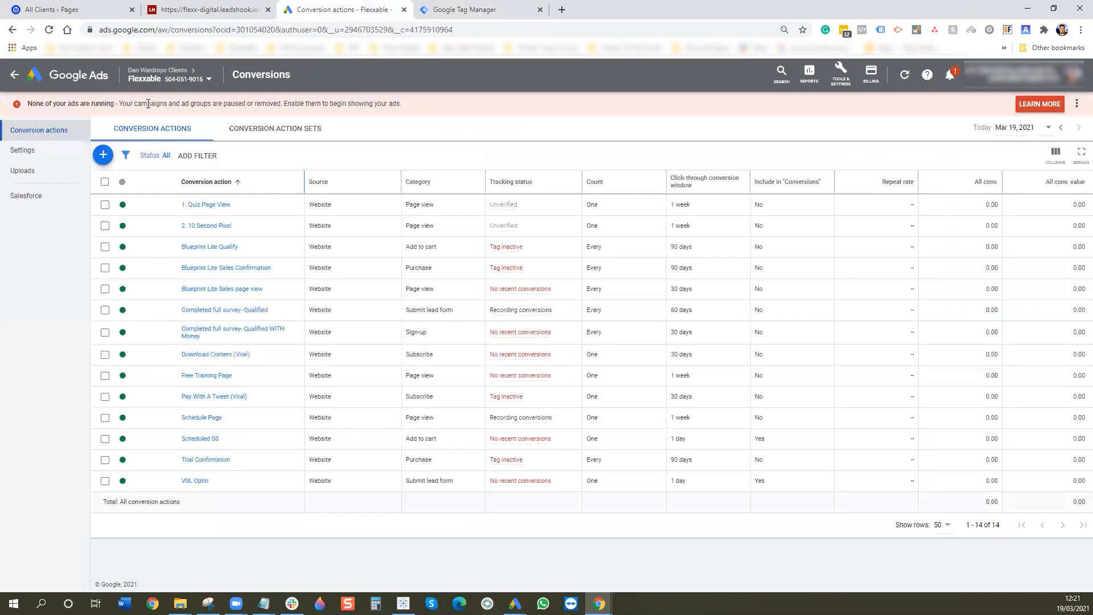
- Start a new website conversion action with category Page view, named 3. Quiz Start
{"action": "left_click", "coordinate": [103, 154]}
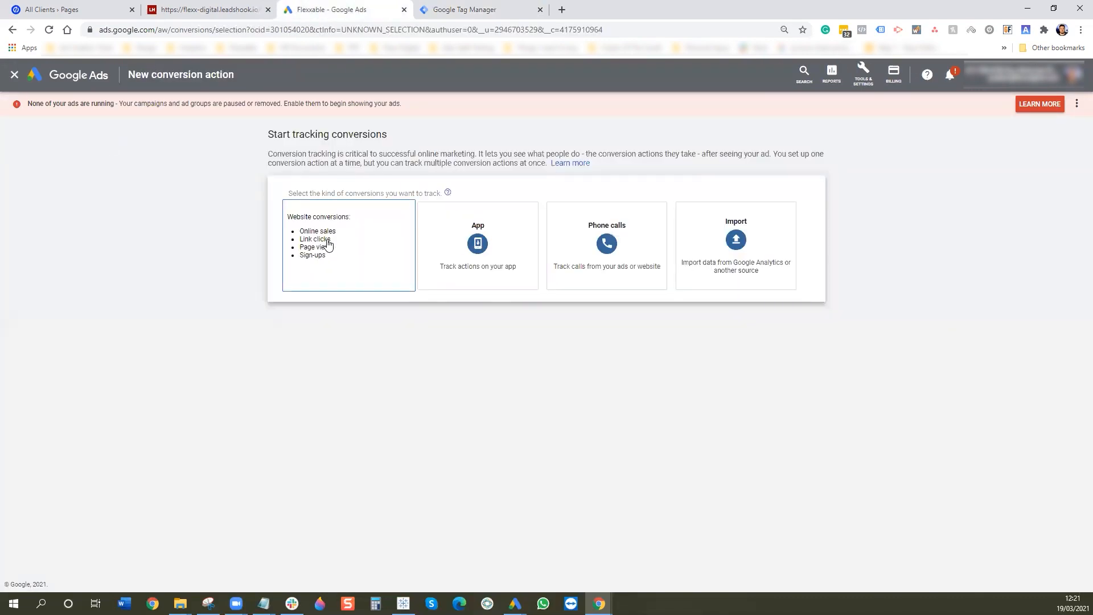
{"action": "left_click", "coordinate": [329, 243]}
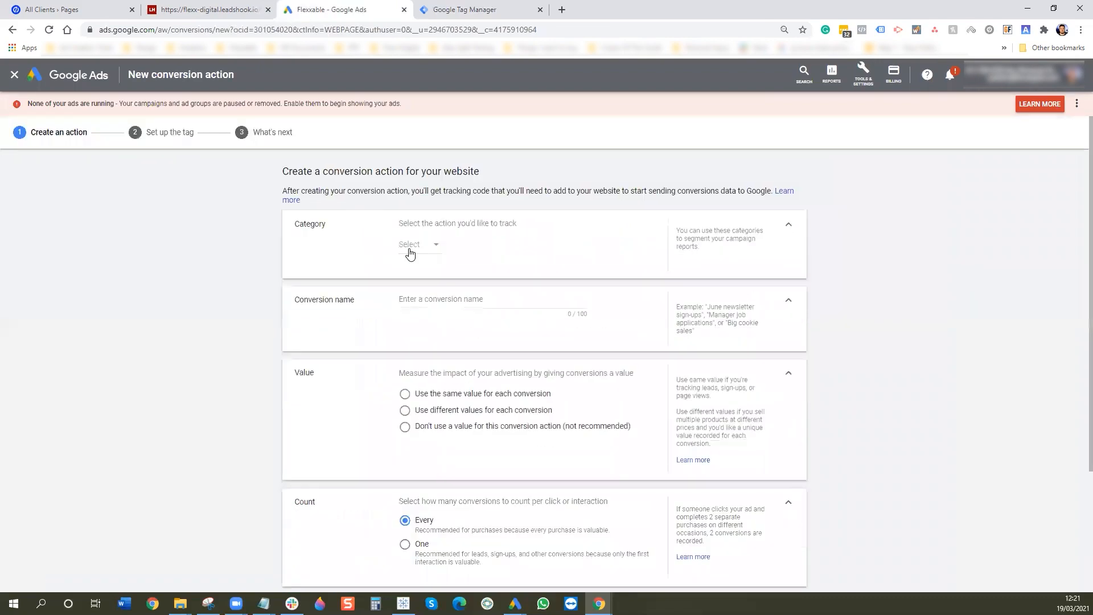
{"action": "left_click", "coordinate": [413, 252]}
{"action": "scroll", "coordinate": [458, 393], "scroll_direction": "down", "scroll_amount": 2}
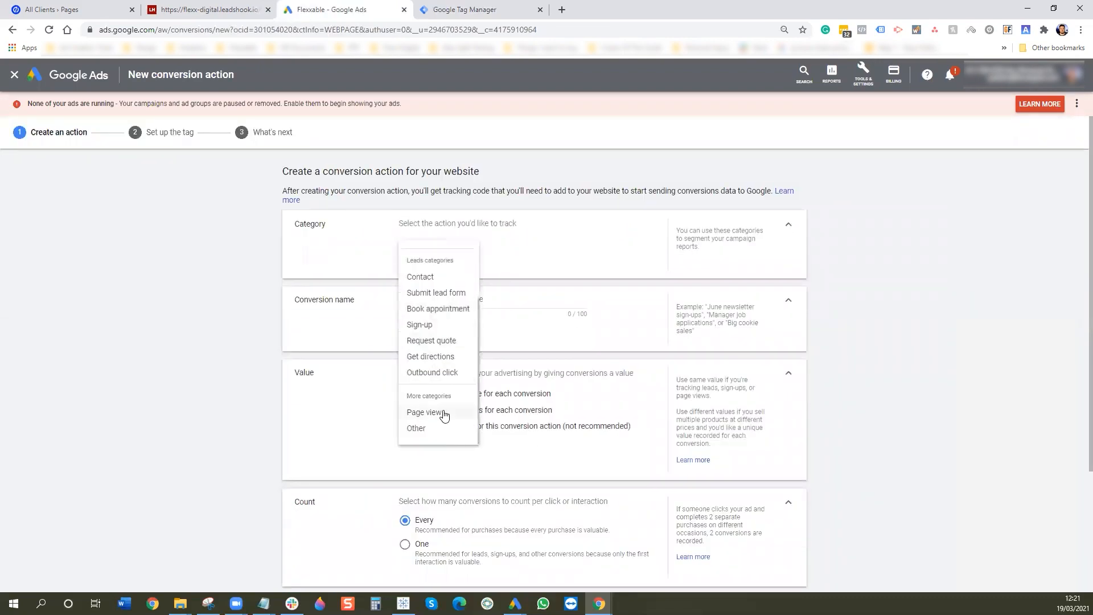
{"action": "left_click", "coordinate": [447, 414]}
{"action": "left_click_drag", "start_coordinate": [381, 296], "coordinate": [368, 298]}
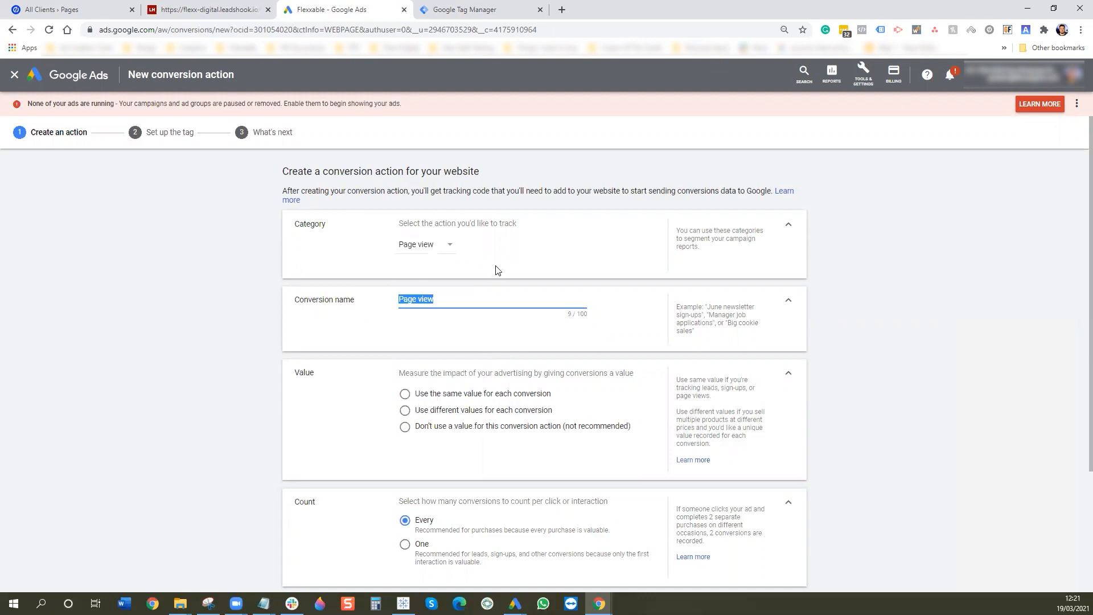
{"action": "type", "text": "3. Quiz Start"}
- Choose no value, count one, a 1-week click-through window, and exclude it from Conversions
{"action": "scroll", "coordinate": [524, 307], "scroll_direction": "down", "scroll_amount": 2}
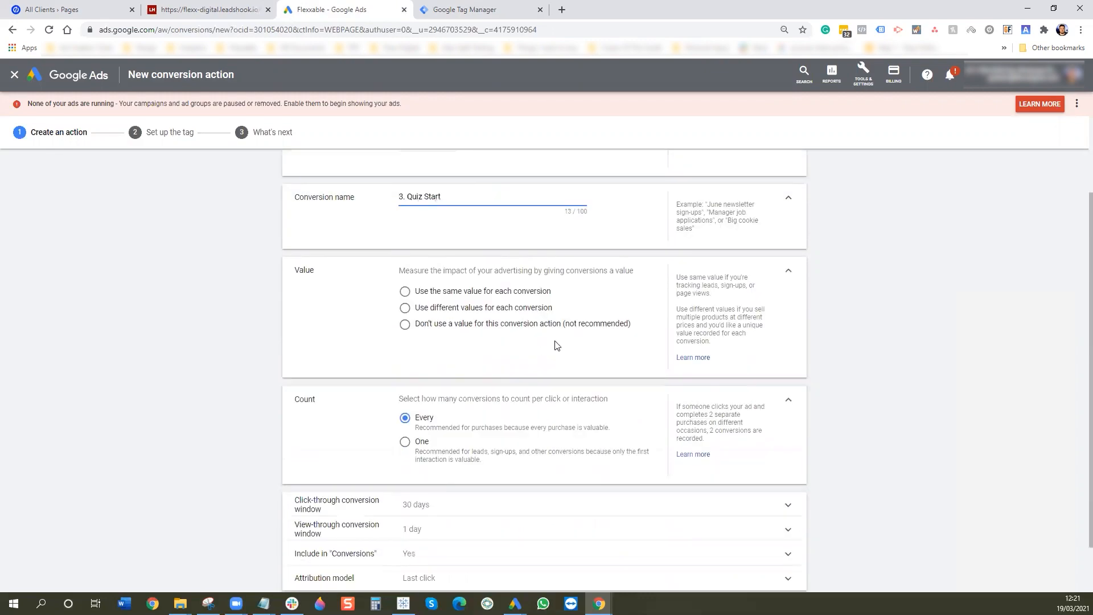
{"action": "left_click", "coordinate": [462, 328]}
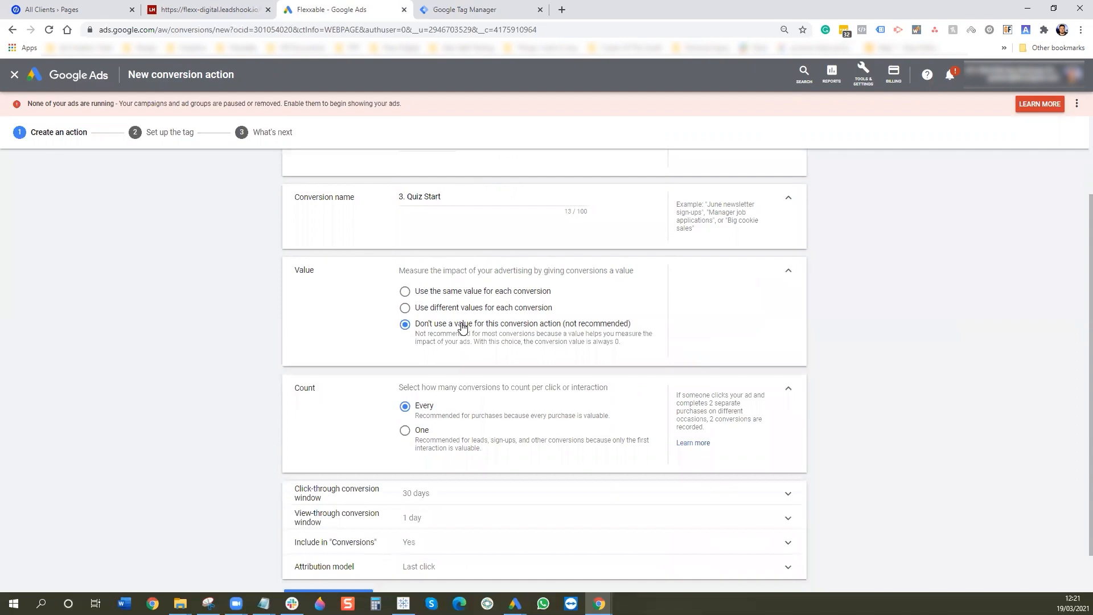
{"action": "left_click", "coordinate": [405, 431]}
{"action": "scroll", "coordinate": [433, 422], "scroll_direction": "down", "scroll_amount": 1}
{"action": "left_click", "coordinate": [452, 444]}
{"action": "left_click", "coordinate": [427, 488]}
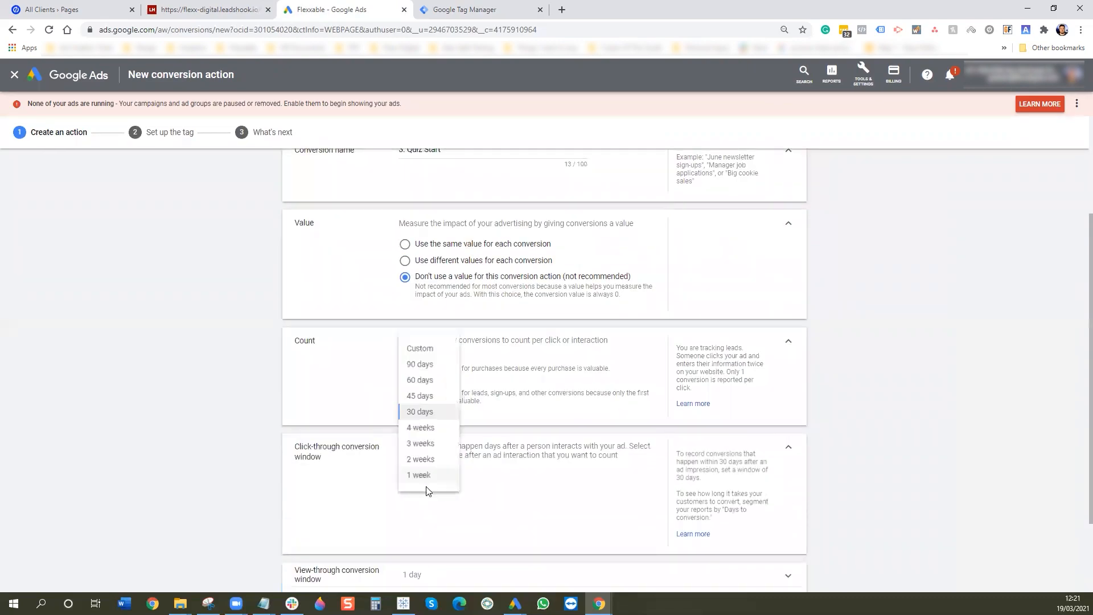
{"action": "left_click", "coordinate": [421, 474]}
{"action": "scroll", "coordinate": [438, 433], "scroll_direction": "down", "scroll_amount": 2}
{"action": "left_click", "coordinate": [407, 496]}
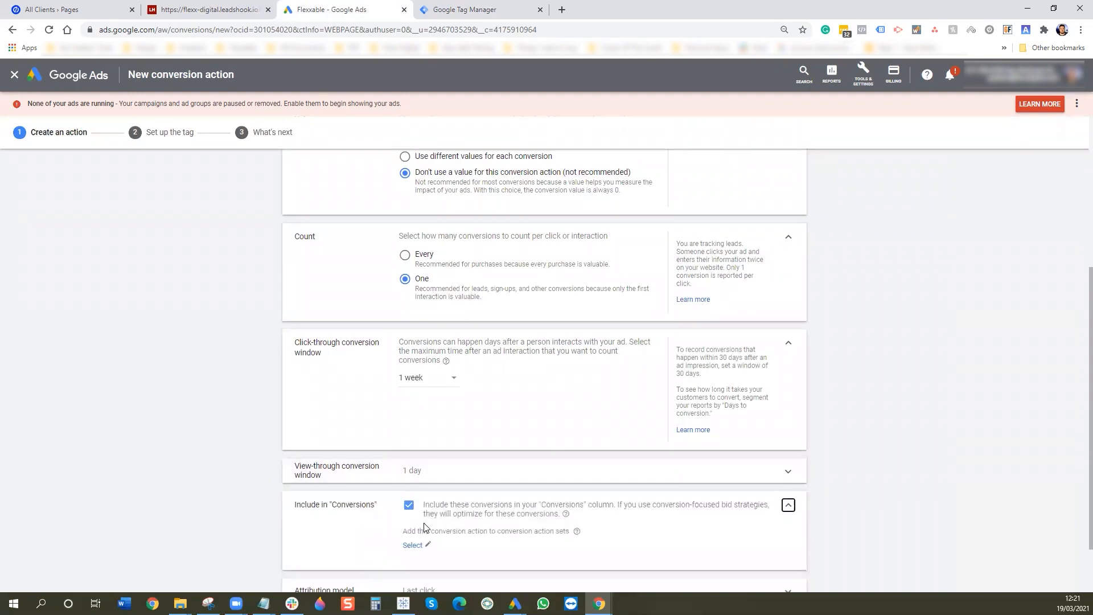
{"action": "left_click", "coordinate": [409, 506]}
- Set Time decay attribution and create the 3. Quiz Start conversion action
{"action": "scroll", "coordinate": [561, 476], "scroll_direction": "down", "scroll_amount": 2}
{"action": "left_click", "coordinate": [420, 519]}
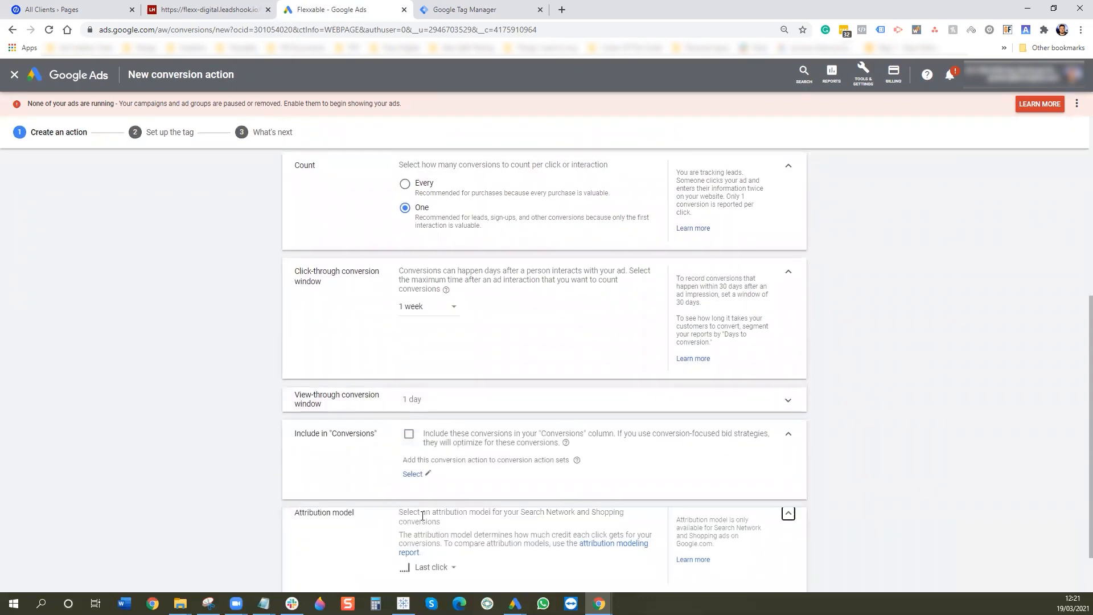
{"action": "left_click", "coordinate": [431, 574]}
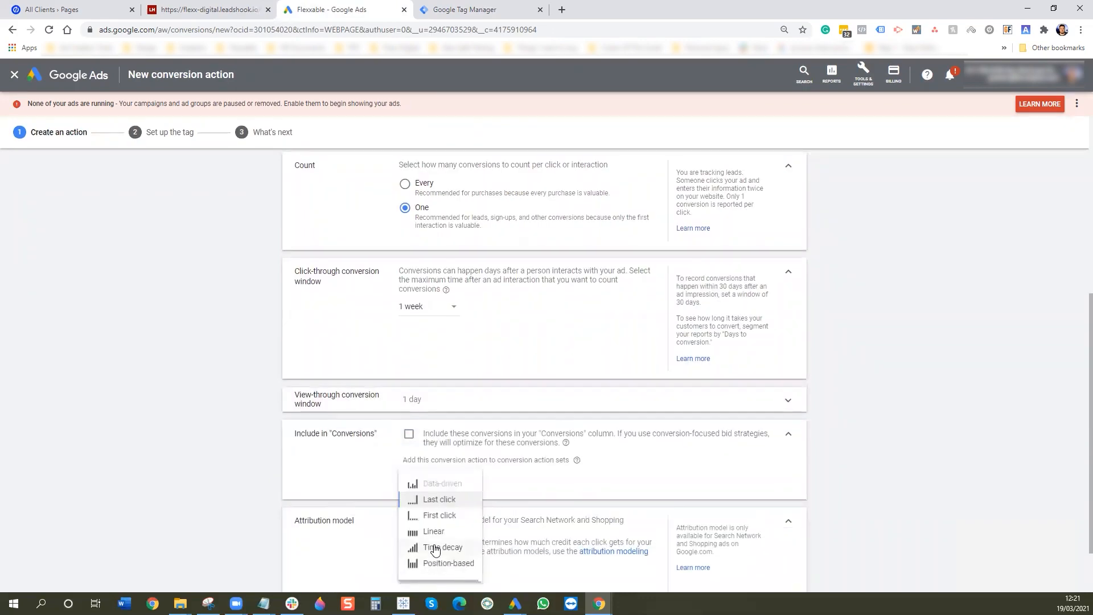
{"action": "left_click", "coordinate": [435, 548]}
{"action": "scroll", "coordinate": [292, 538], "scroll_direction": "down", "scroll_amount": 1}
{"action": "scroll", "coordinate": [377, 388], "scroll_direction": "up", "scroll_amount": 4}
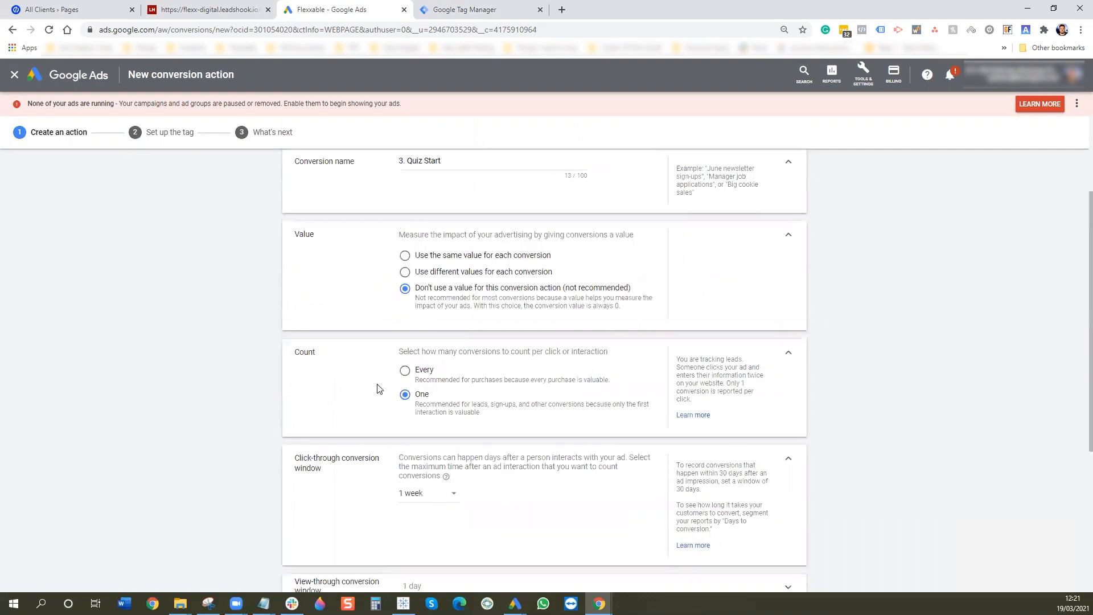
{"action": "scroll", "coordinate": [377, 388], "scroll_direction": "up", "scroll_amount": 3}
{"action": "scroll", "coordinate": [377, 388], "scroll_direction": "down", "scroll_amount": 2}
{"action": "scroll", "coordinate": [376, 388], "scroll_direction": "down", "scroll_amount": 5}
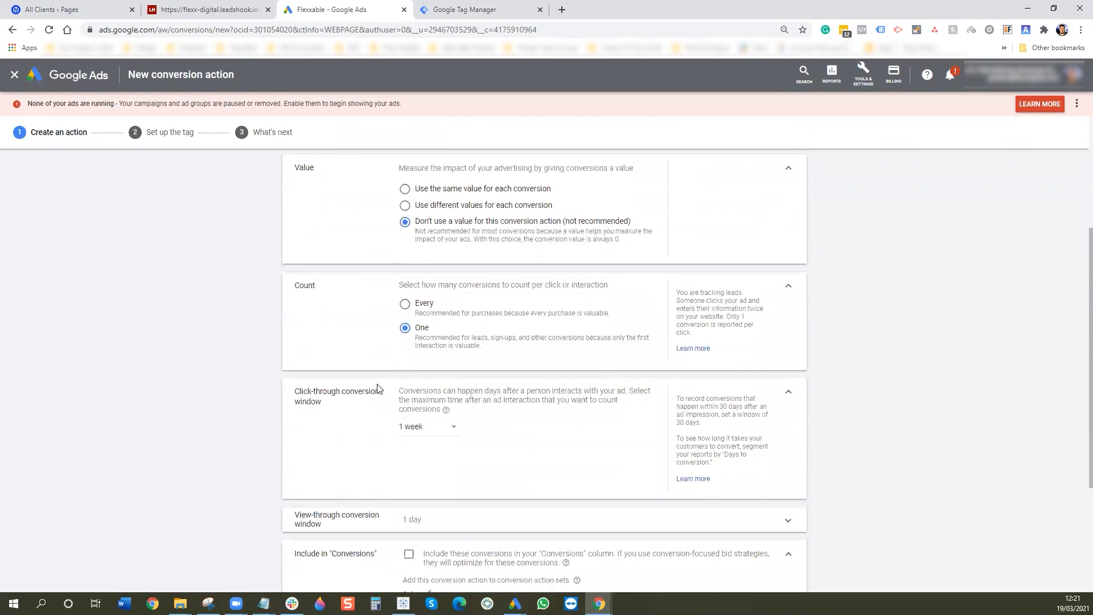
{"action": "left_click", "coordinate": [326, 551]}
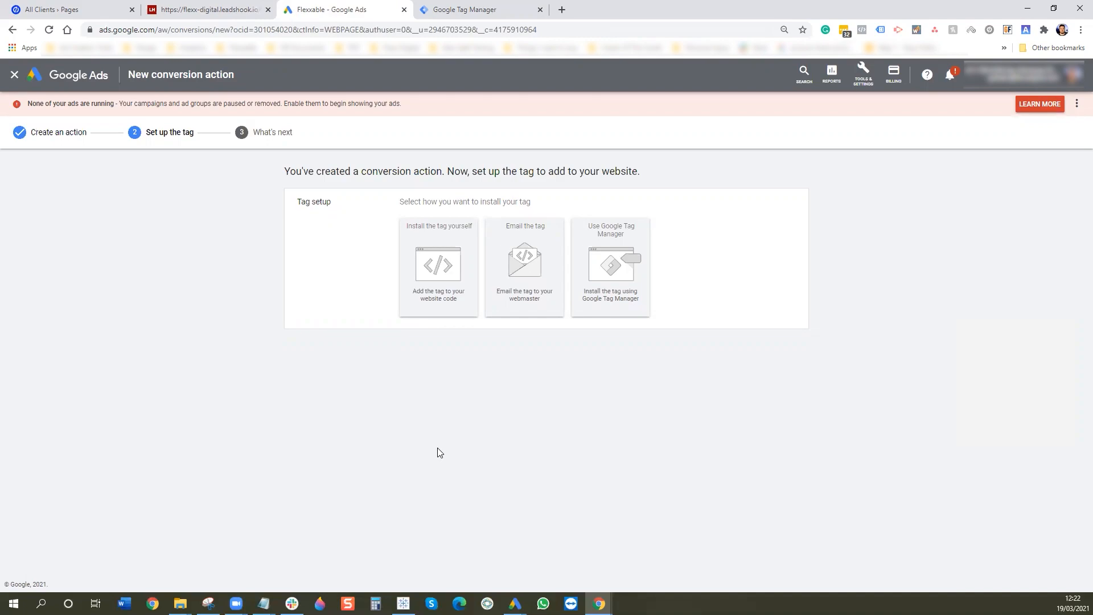
- Copy the global site tag code from the self-install instructions, then switch to the LeadsHook tab
{"action": "left_click", "coordinate": [445, 263]}
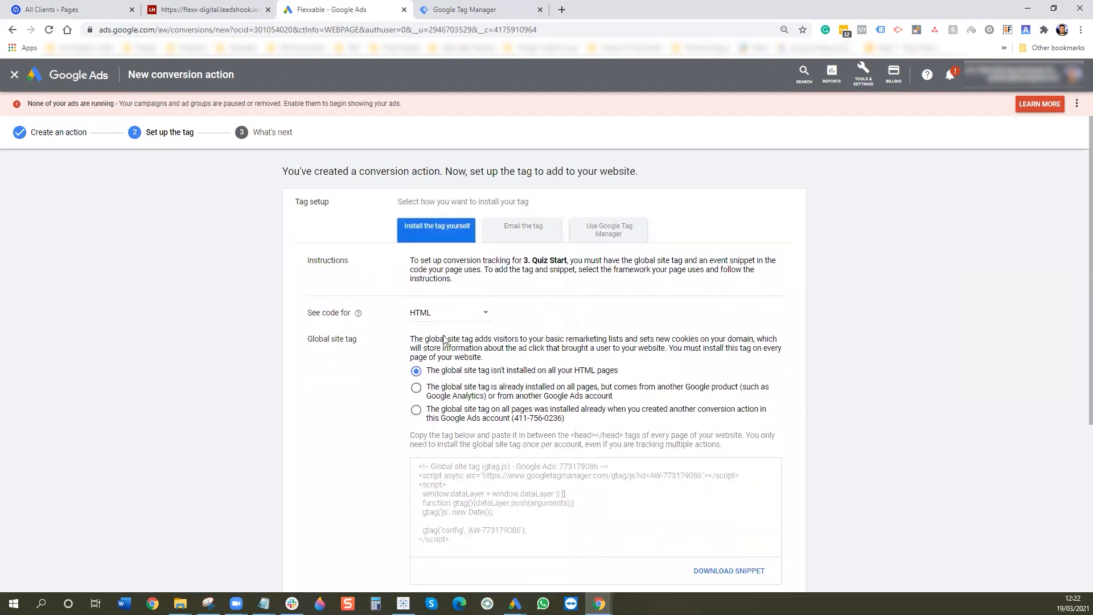
{"action": "scroll", "coordinate": [460, 382], "scroll_direction": "down", "scroll_amount": 3}
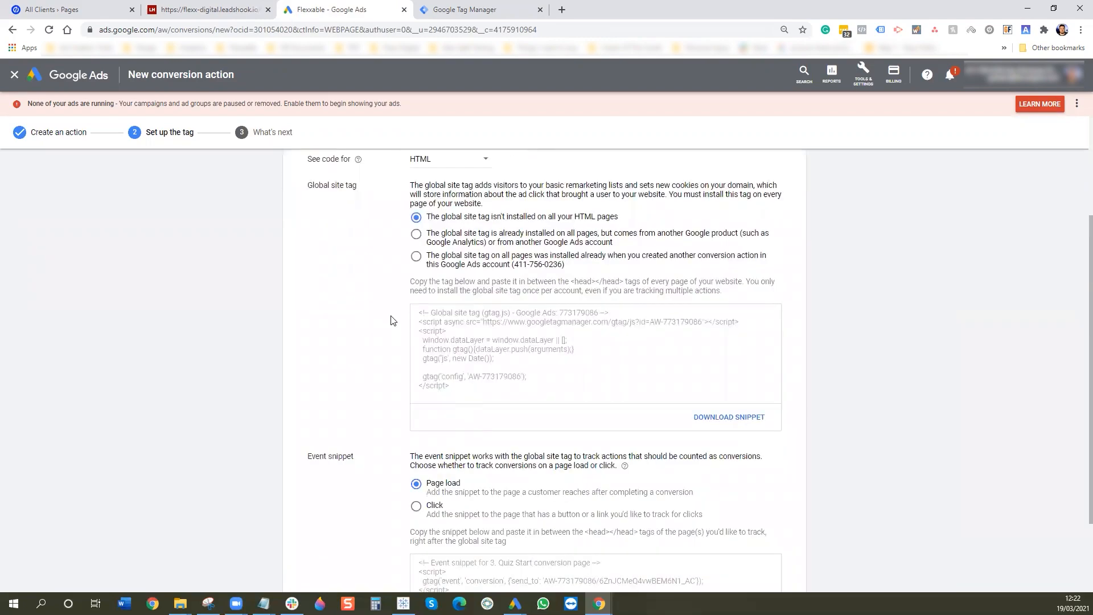
{"action": "key", "text": "ctrl+a"}
{"action": "key", "text": "ctrl+c"}
{"action": "left_click", "coordinate": [239, 8]}
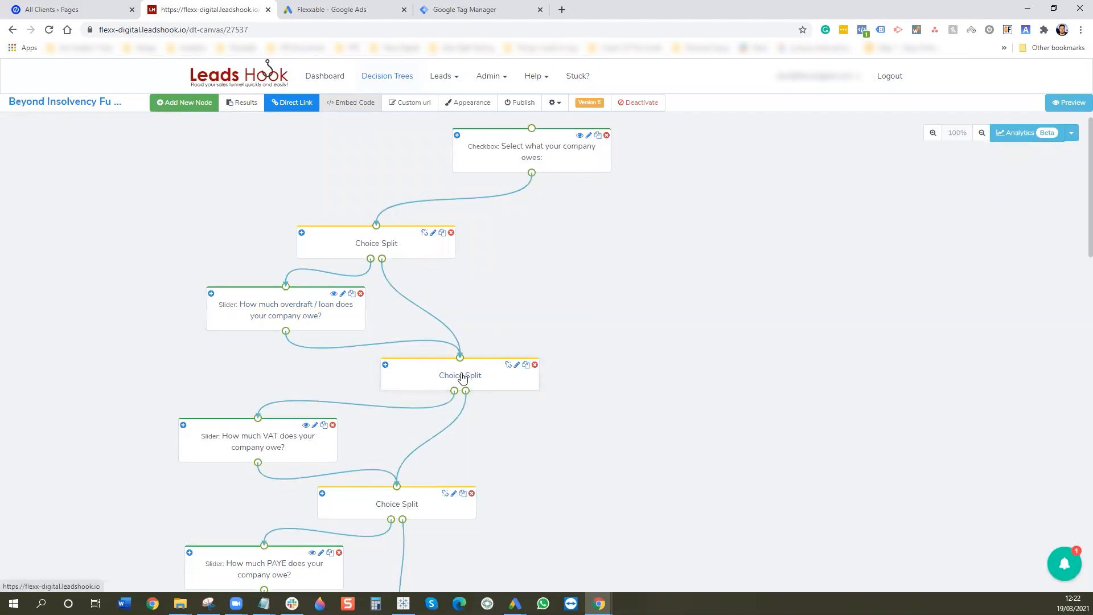
{"action": "mouse_move", "coordinate": [370, 259]}
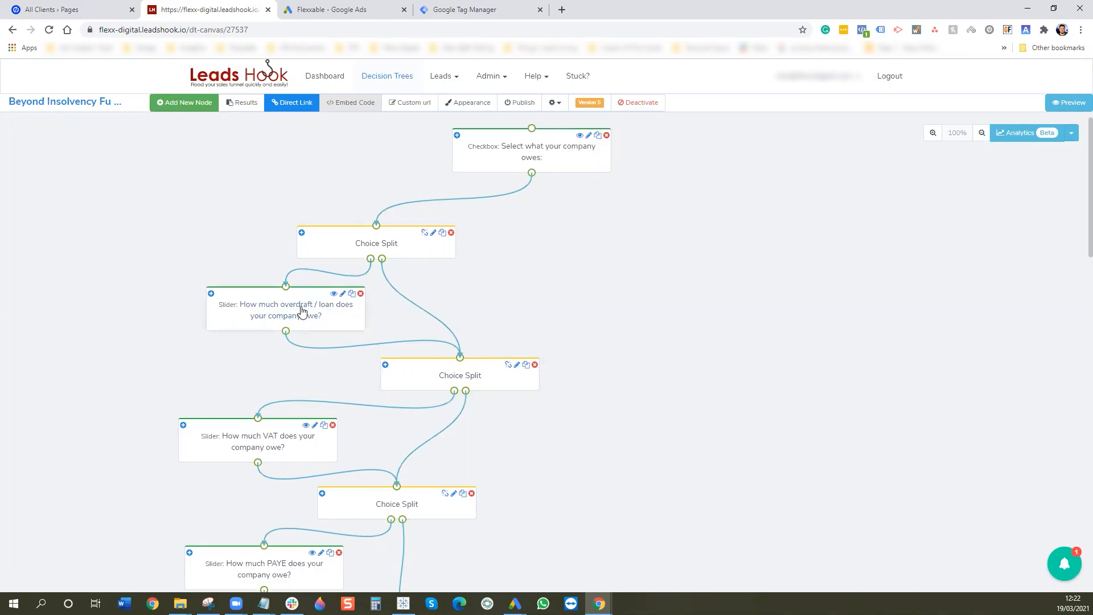
{"action": "left_click", "coordinate": [327, 309]}
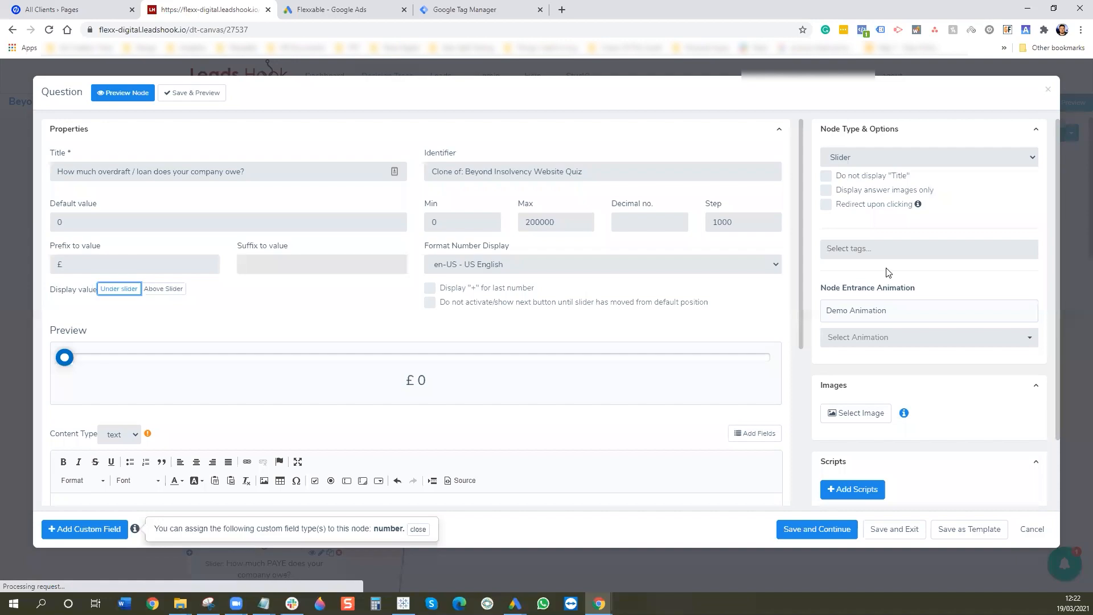
{"action": "scroll", "coordinate": [898, 283], "scroll_direction": "down", "scroll_amount": 2}
{"action": "left_click", "coordinate": [857, 411]}
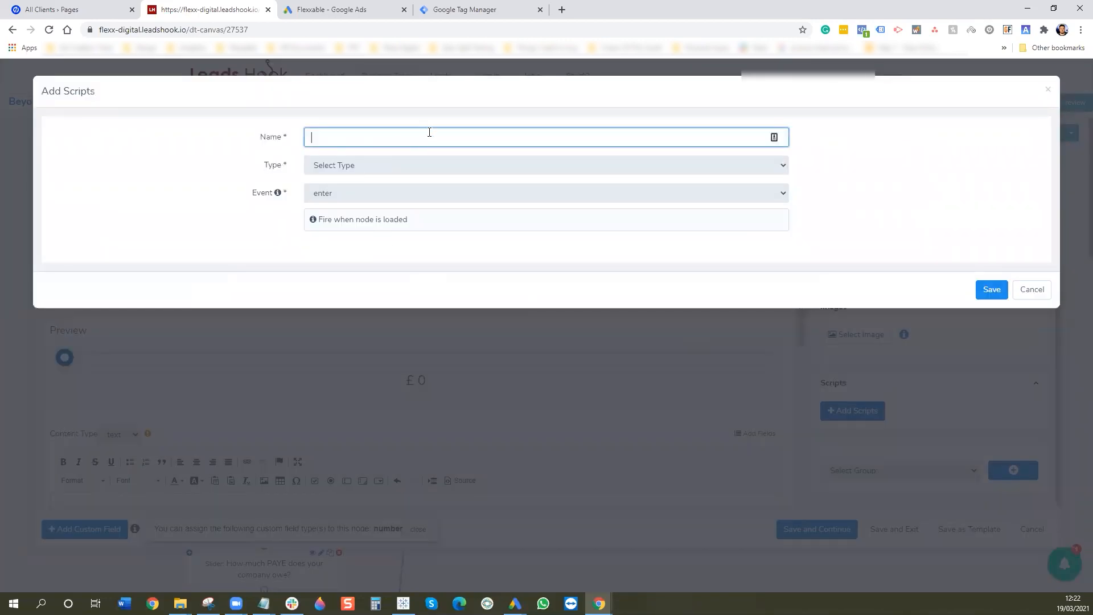
{"action": "type", "text": "Google Con"}
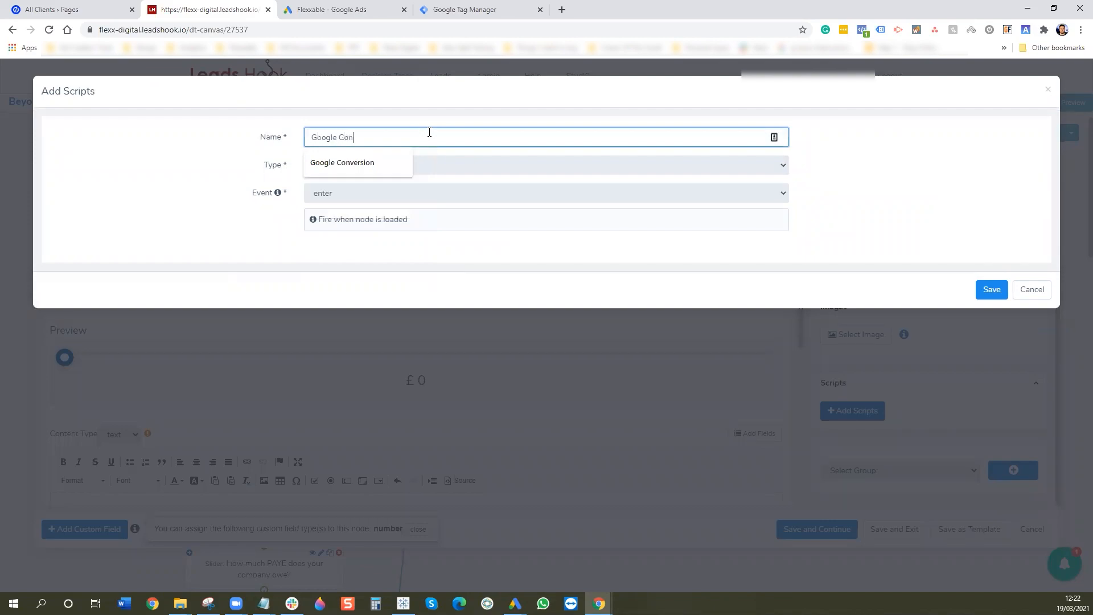
{"action": "type", "text": "version - Quiz Start"}
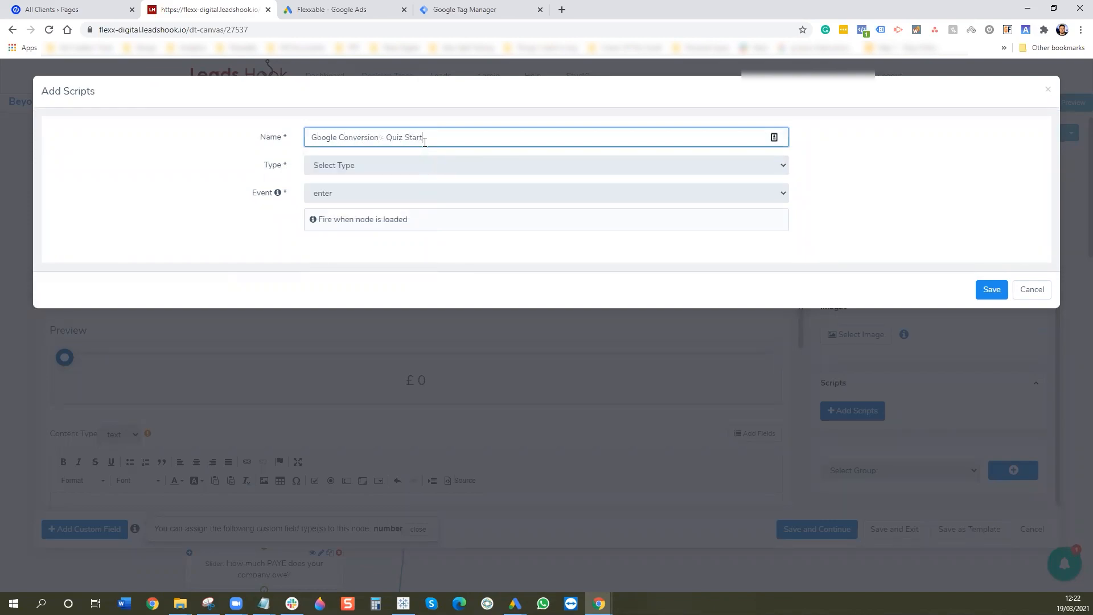
{"action": "left_click", "coordinate": [366, 169]}
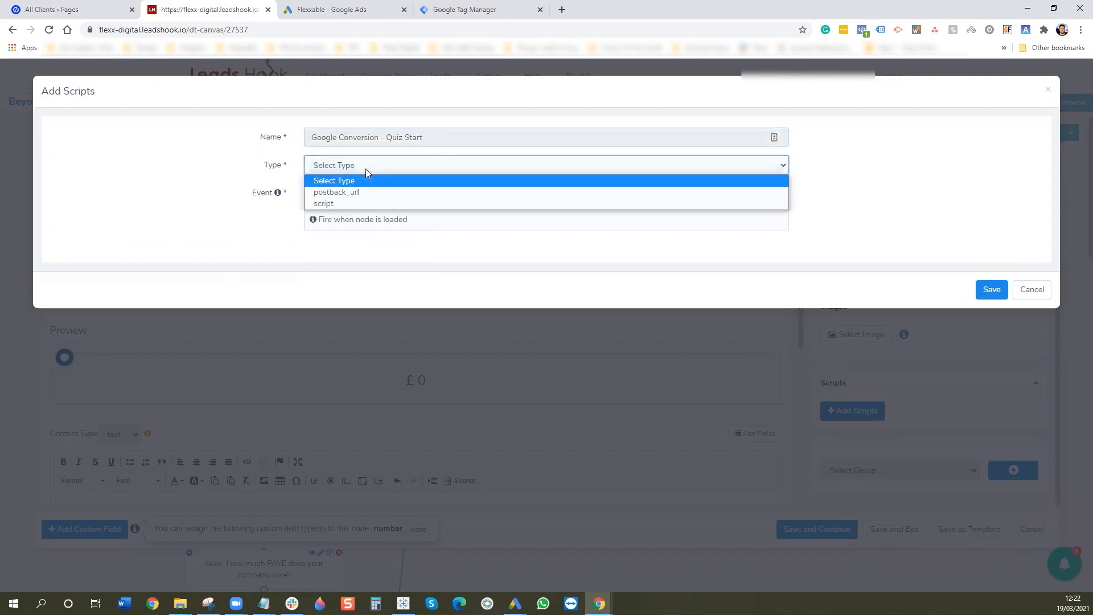
{"action": "left_click", "coordinate": [354, 204]}
{"action": "left_click", "coordinate": [355, 199]}
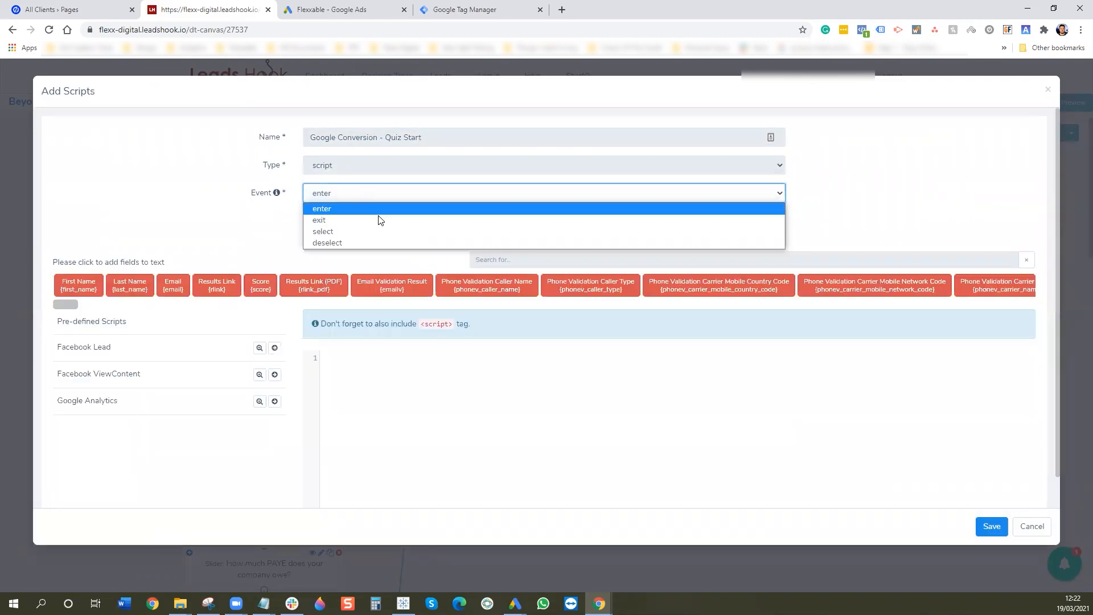
{"action": "left_click", "coordinate": [390, 194]}
{"action": "left_click", "coordinate": [391, 194]}
{"action": "left_click", "coordinate": [1048, 90]}
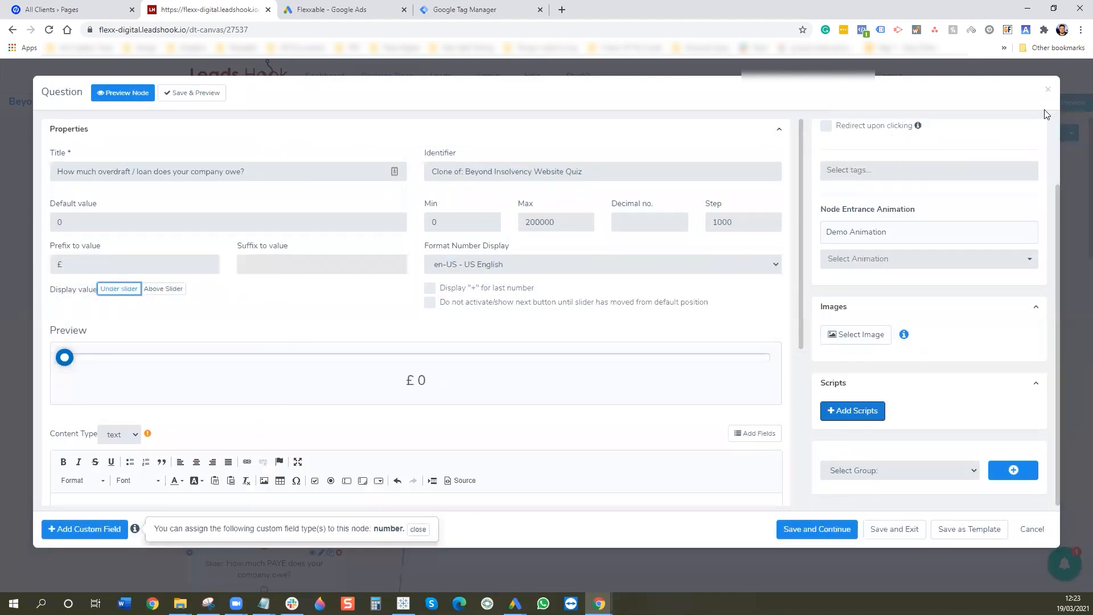
{"action": "left_click", "coordinate": [1049, 91]}
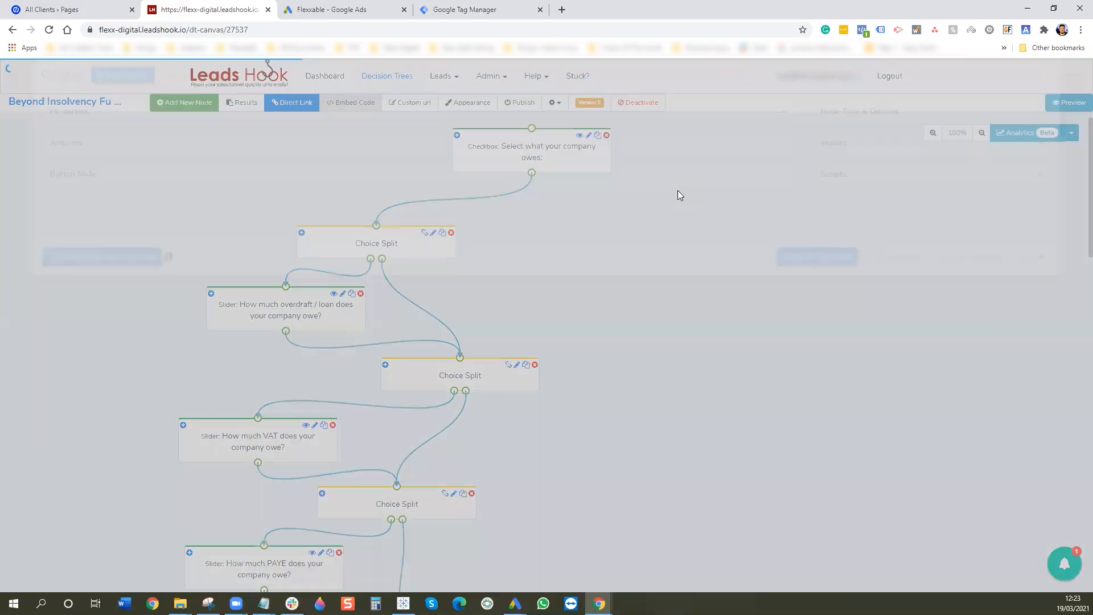
- Add a script named 'Google Conversion - Quiz Start' that fires on exiting the checkbox question
{"action": "scroll", "coordinate": [484, 314], "scroll_direction": "down", "scroll_amount": 1}
{"action": "scroll", "coordinate": [483, 314], "scroll_direction": "down", "scroll_amount": 3}
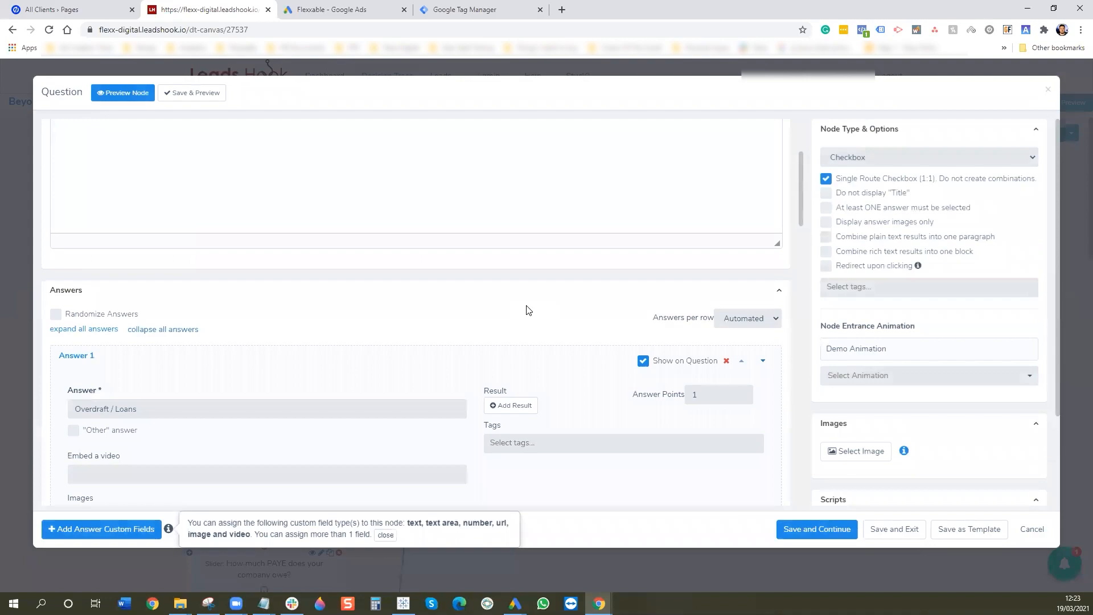
{"action": "scroll", "coordinate": [867, 422], "scroll_direction": "down", "scroll_amount": 2}
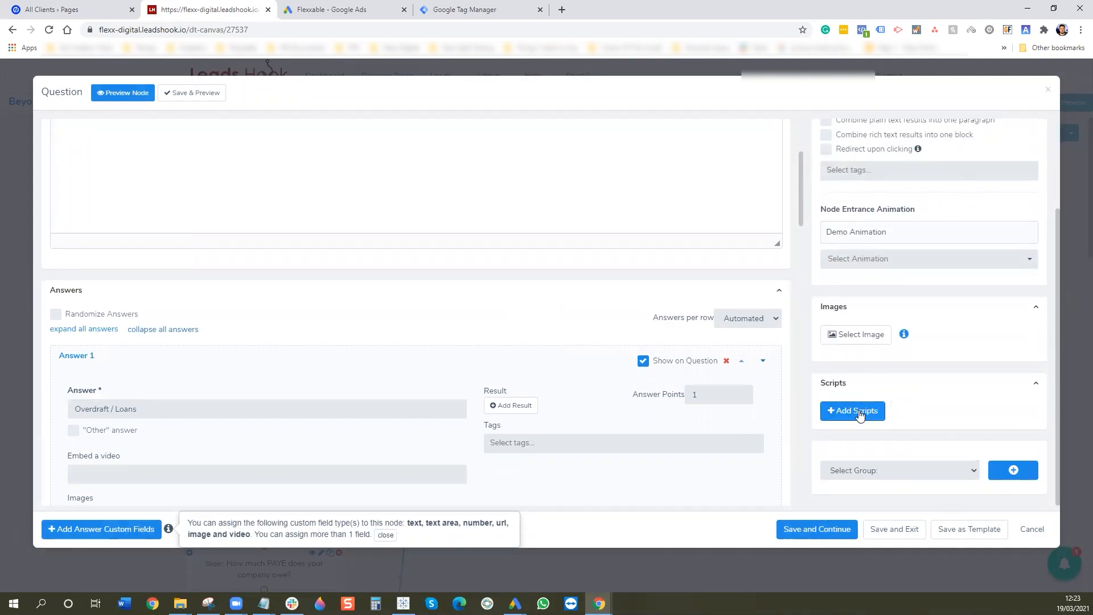
{"action": "left_click", "coordinate": [859, 411]}
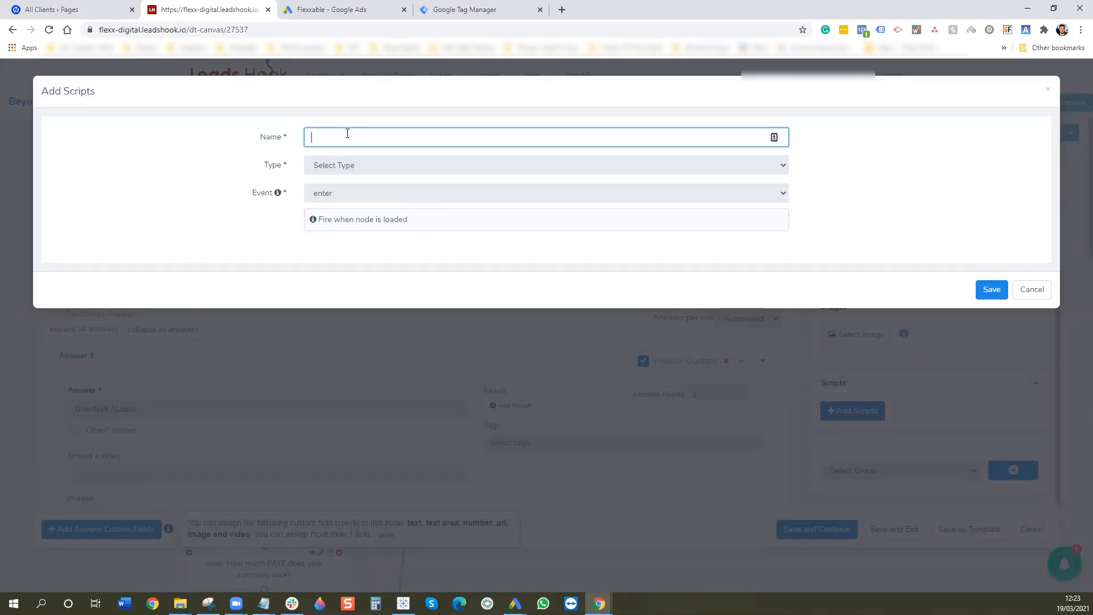
{"action": "type", "text": "Google Conversi"}
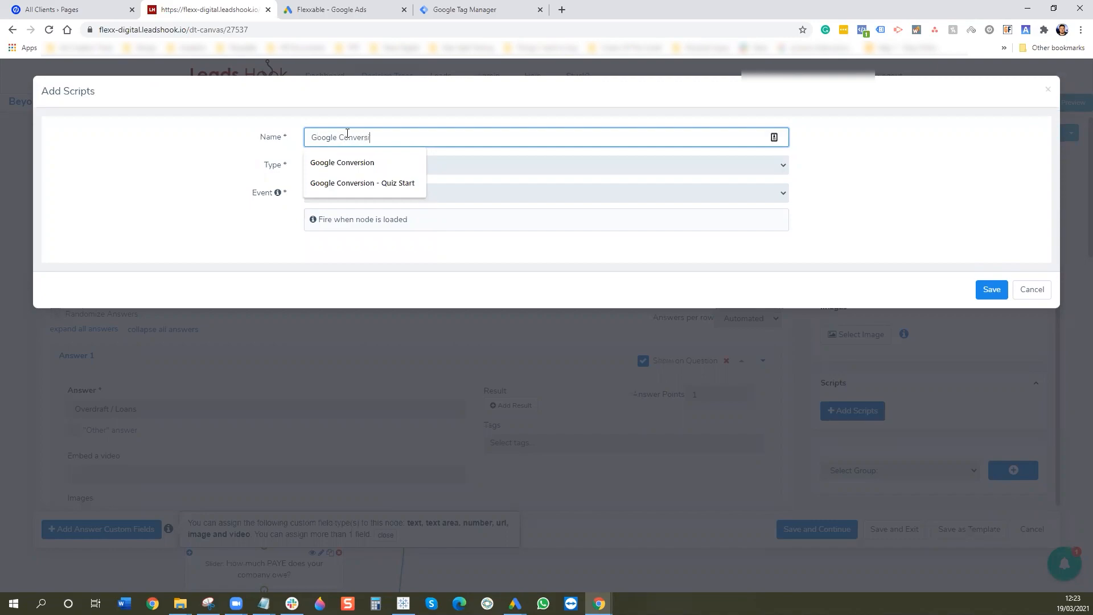
{"action": "type", "text": "on - Quiz"}
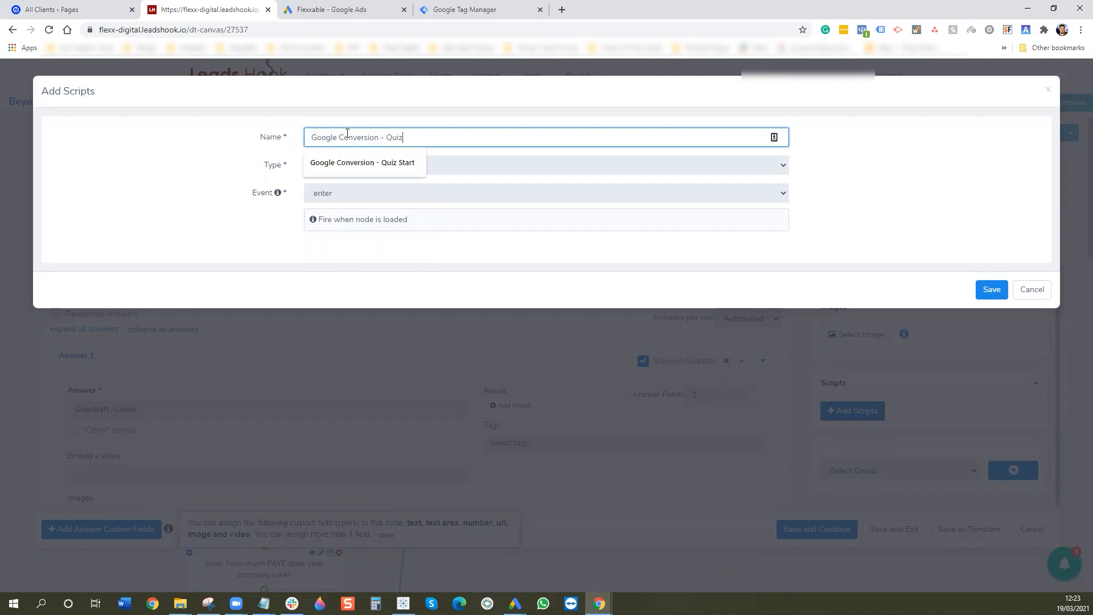
{"action": "type", "text": " Start"}
{"action": "left_click", "coordinate": [356, 171]}
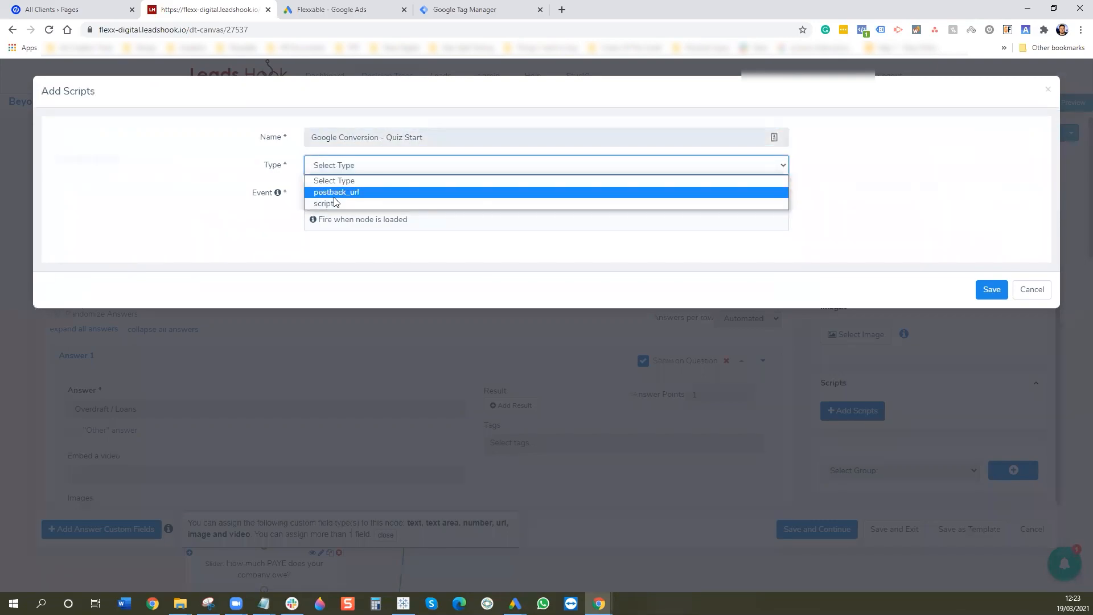
{"action": "left_click", "coordinate": [335, 203]}
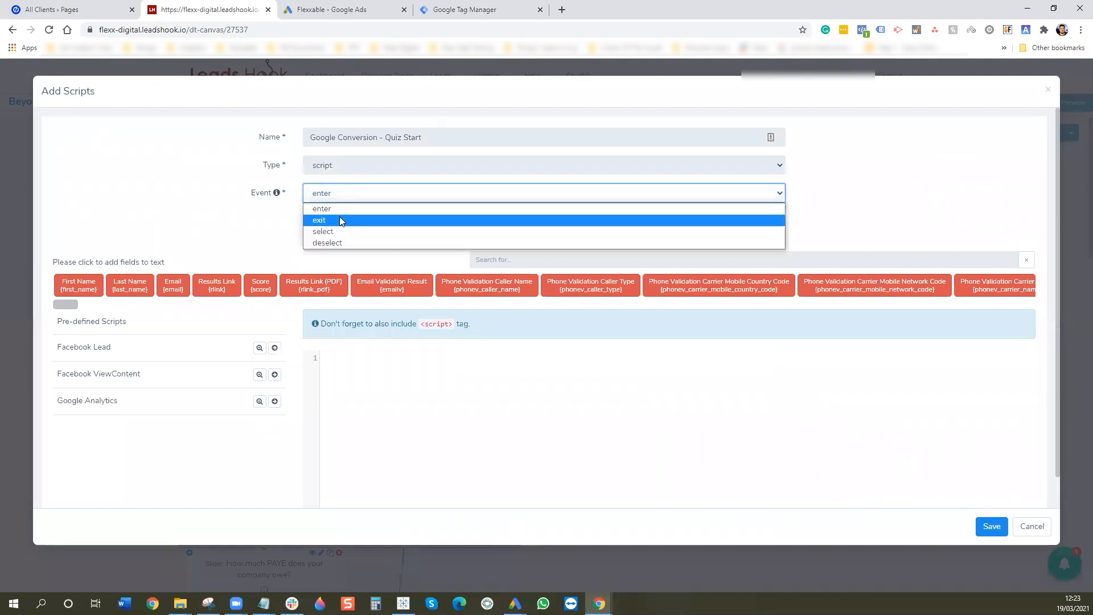
{"action": "left_click", "coordinate": [333, 221]}
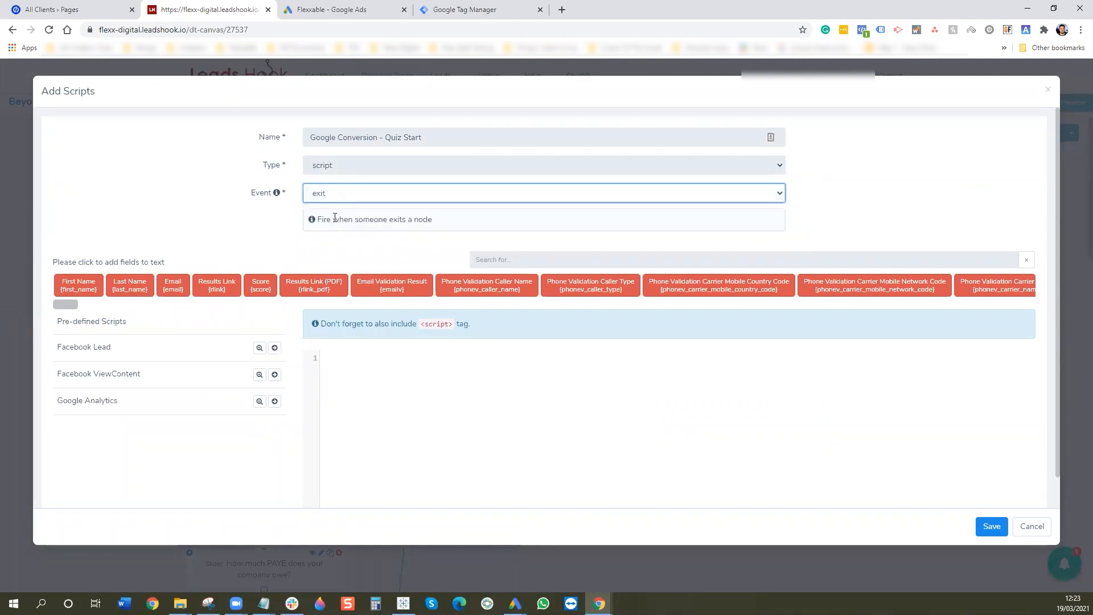
- Paste the Google Ads site tag and event snippet into the script editor and save
{"action": "left_click", "coordinate": [408, 382]}
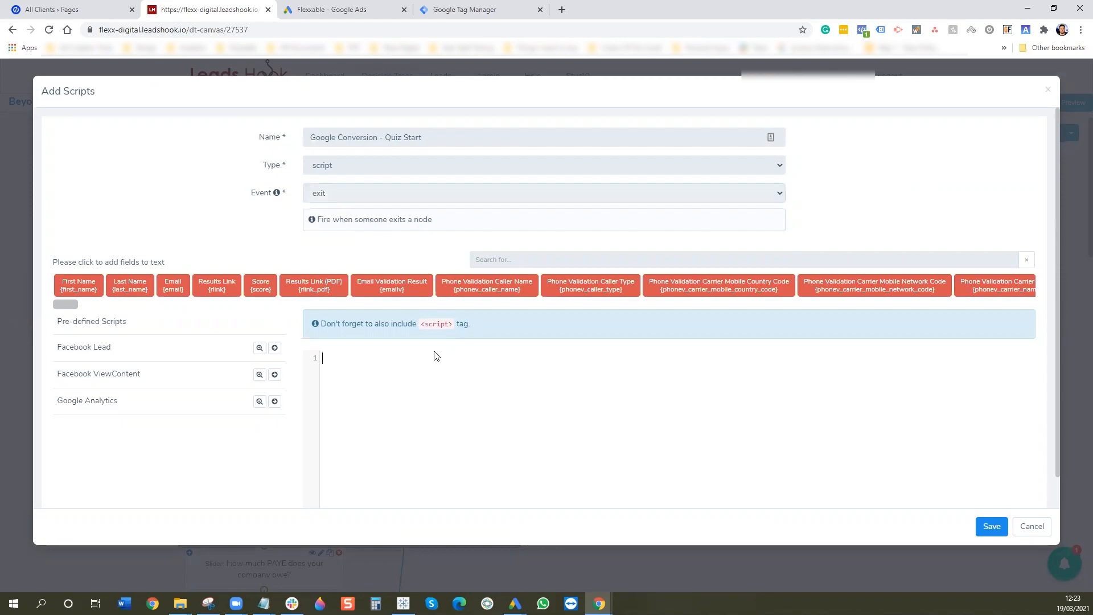
{"action": "key", "text": "ctrl+v"}
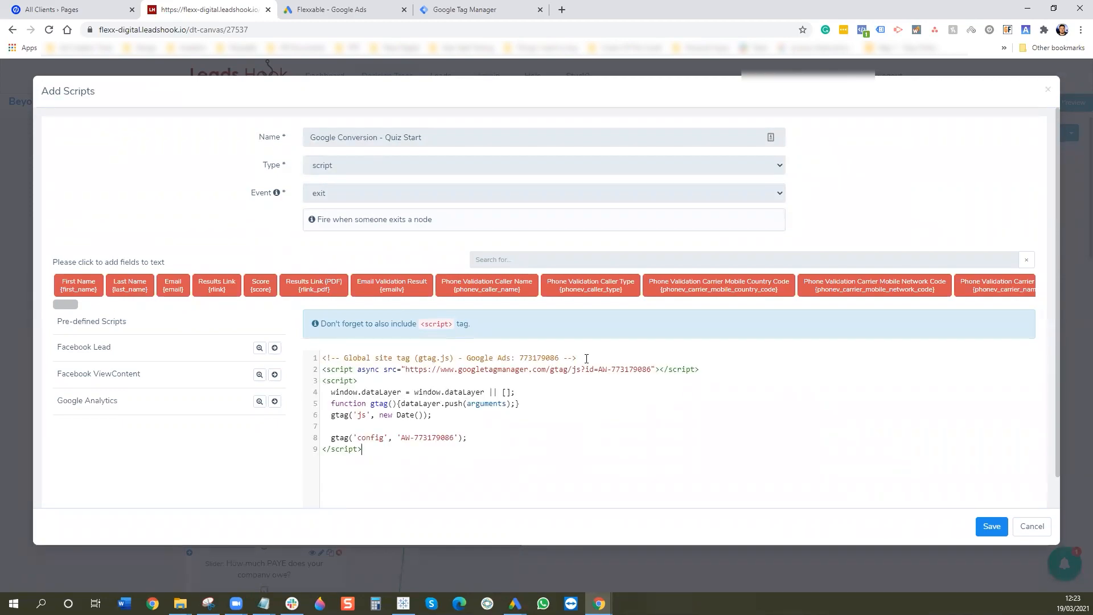
{"action": "left_click_drag", "start_coordinate": [586, 358], "coordinate": [287, 350]}
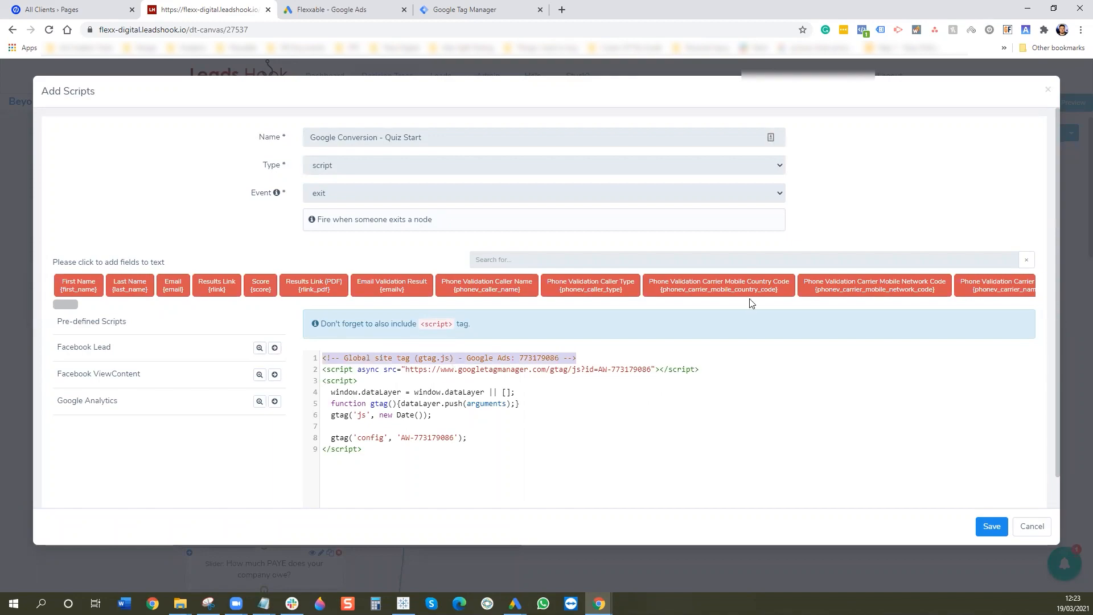
{"action": "key", "text": "Delete"}
{"action": "key", "text": "Delete"}
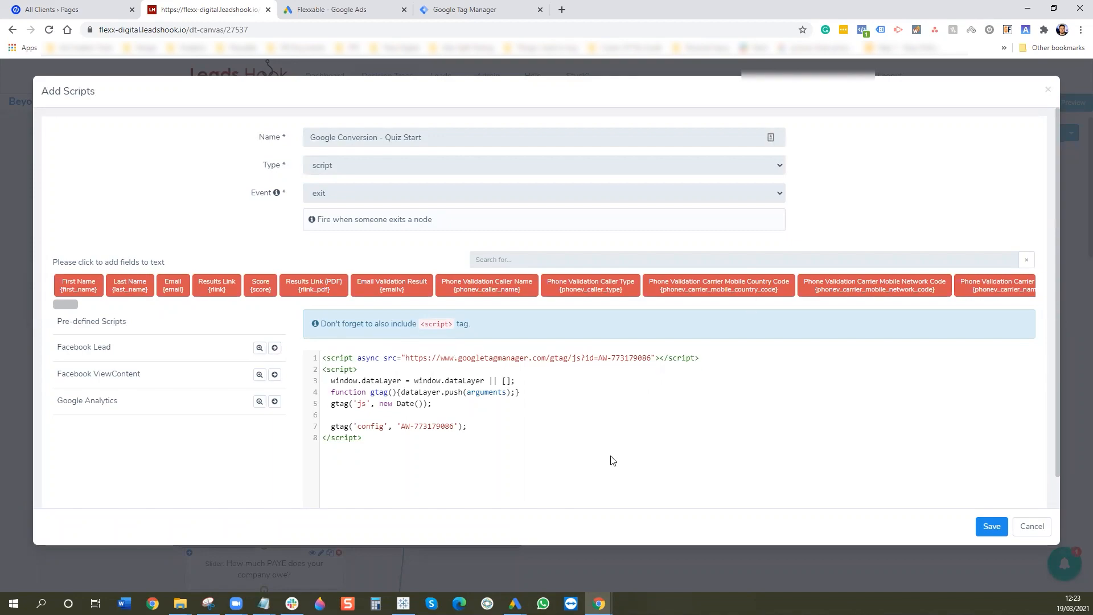
{"action": "left_click", "coordinate": [511, 7]}
{"action": "left_click", "coordinate": [342, 10]}
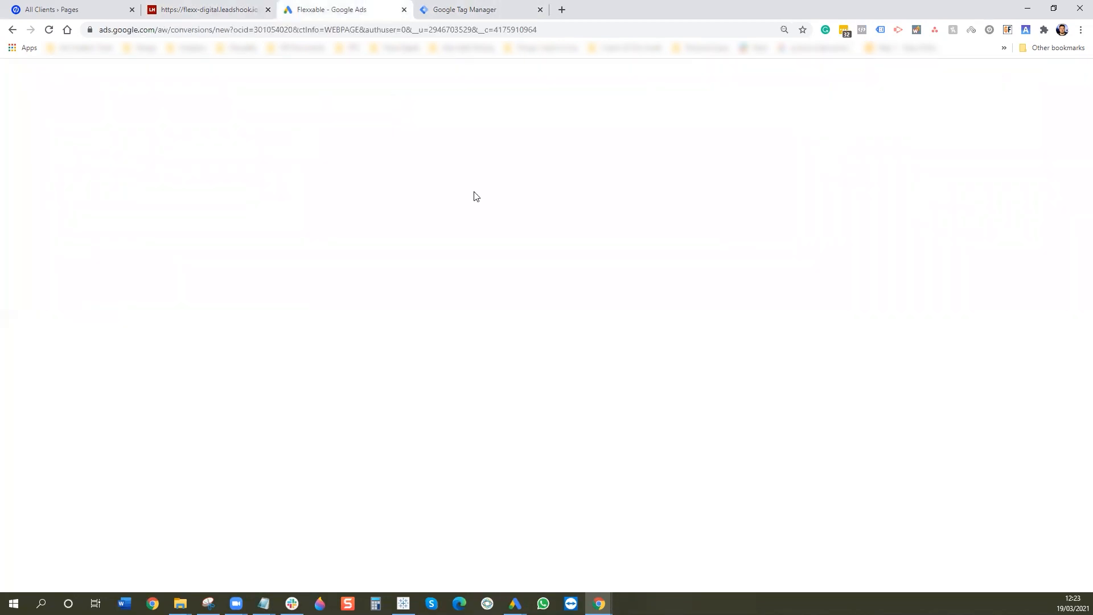
{"action": "scroll", "coordinate": [562, 478], "scroll_direction": "down", "scroll_amount": 2}
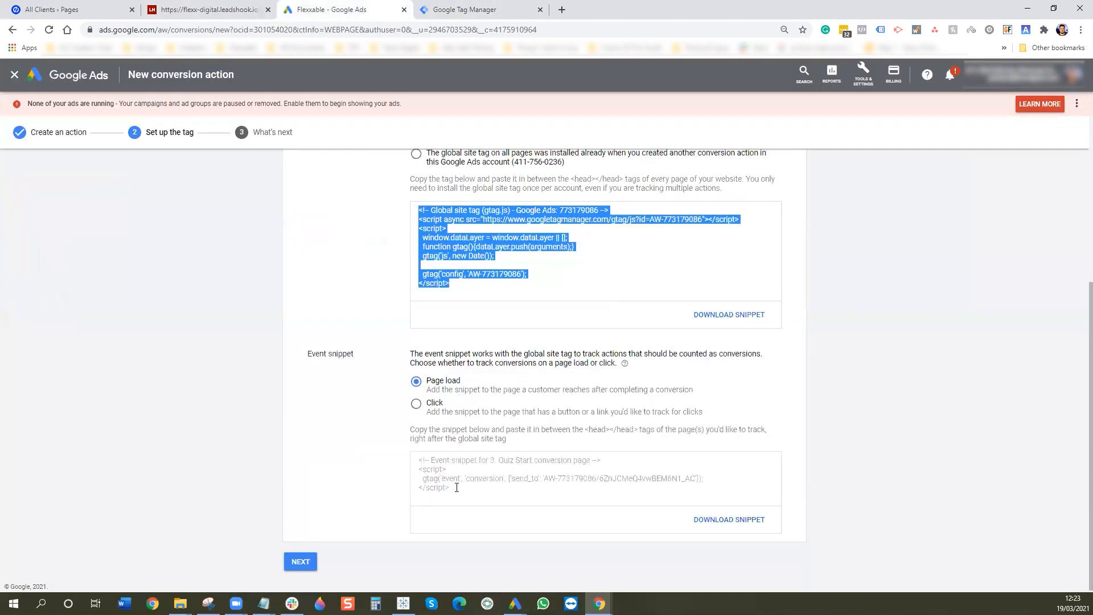
{"action": "left_click_drag", "start_coordinate": [455, 490], "coordinate": [395, 452]}
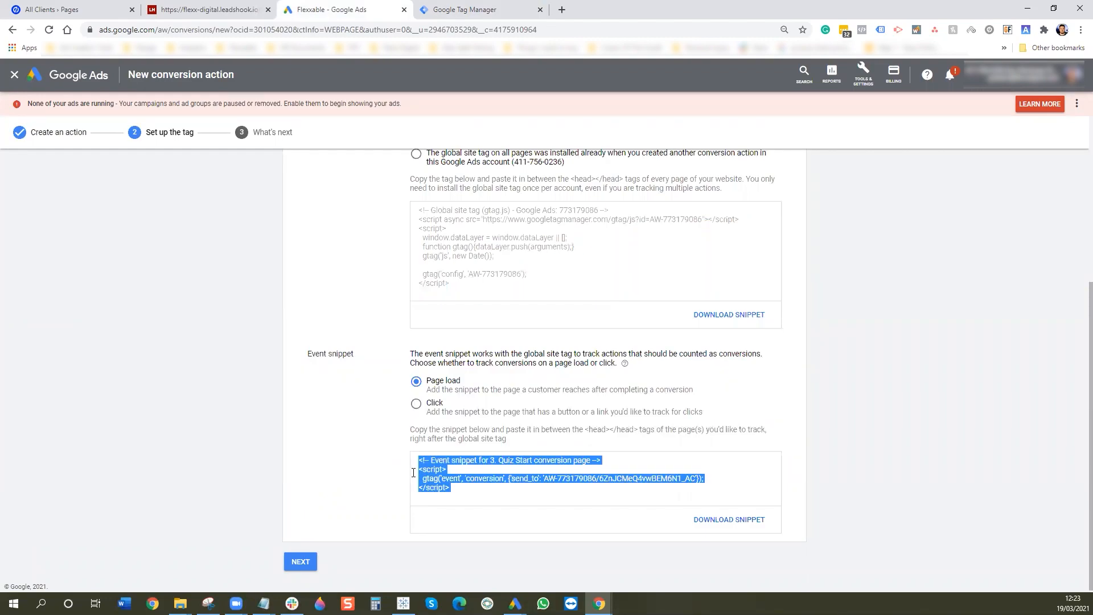
{"action": "key", "text": "ctrl+c"}
{"action": "left_click", "coordinate": [210, 10]}
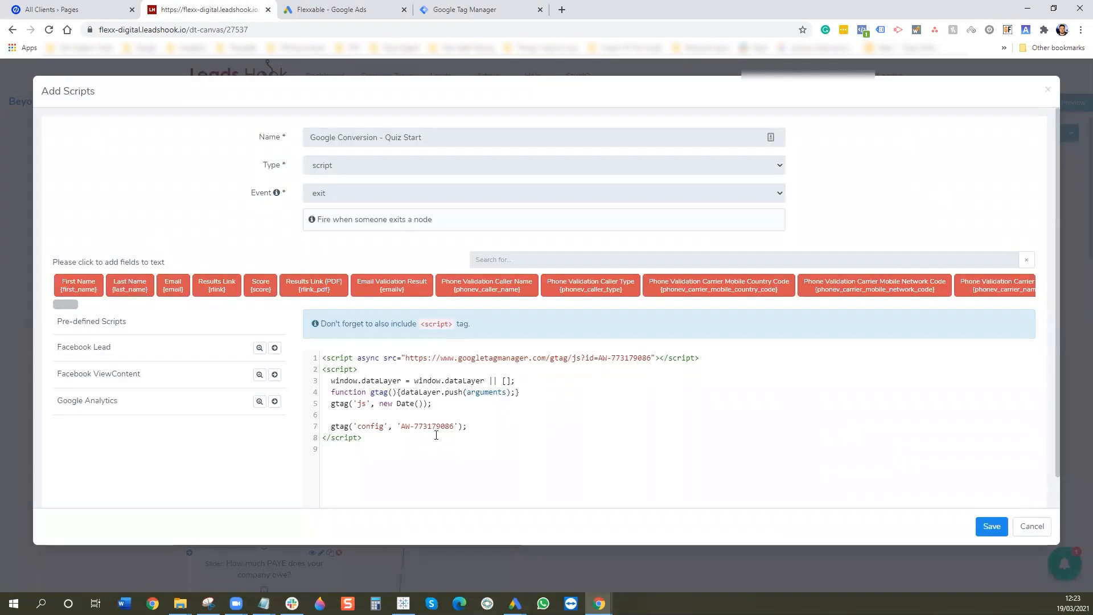
{"action": "key", "text": "ctrl+v"}
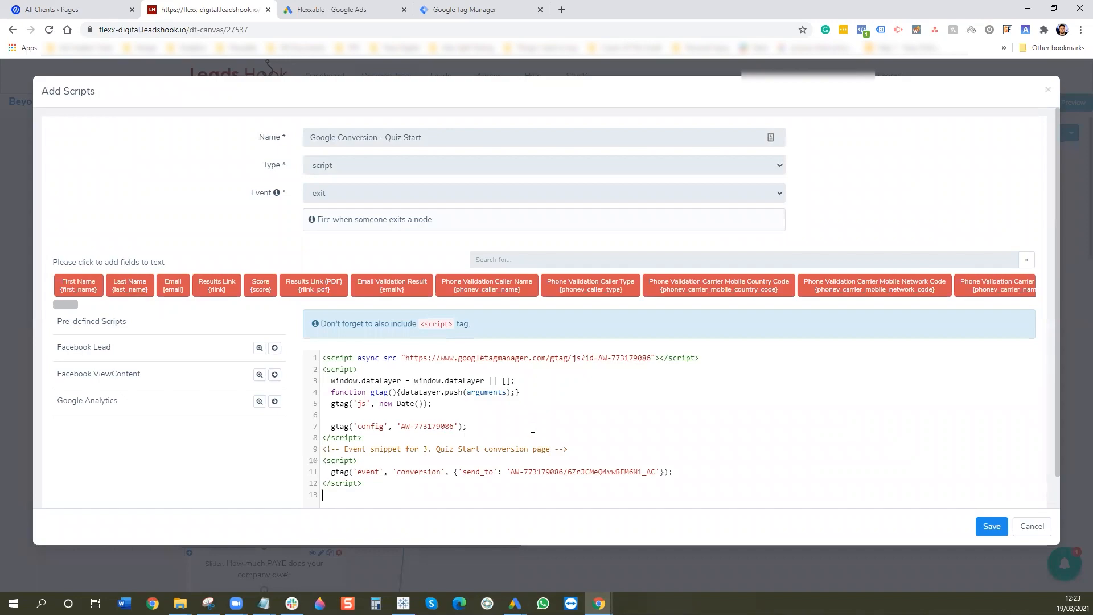
{"action": "left_click", "coordinate": [990, 527]}
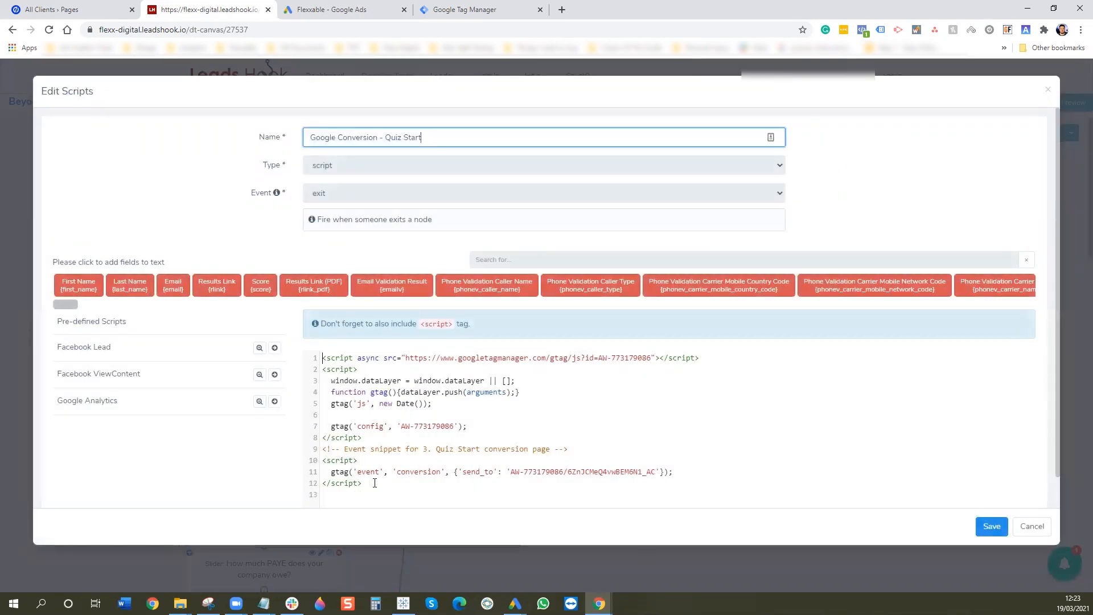
- Remove the comments and global site tag so only the event snippet remains; save and exit
{"action": "left_click_drag", "start_coordinate": [568, 450], "coordinate": [315, 449]}
{"action": "key", "text": "BackSpace"}
{"action": "key", "text": "BackSpace"}
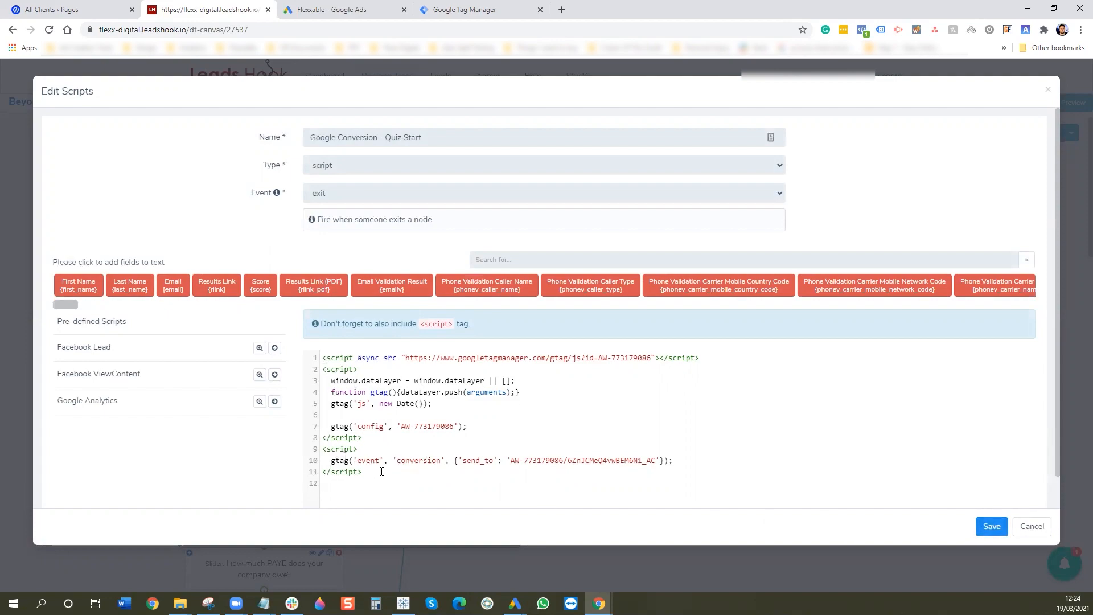
{"action": "left_click_drag", "start_coordinate": [362, 437], "coordinate": [278, 353]}
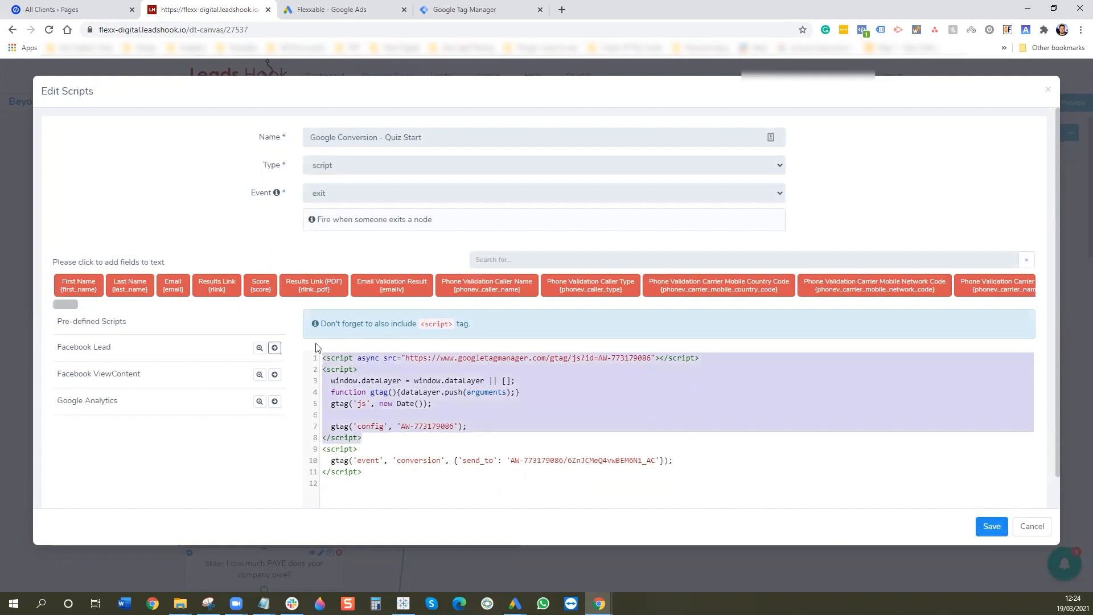
{"action": "key", "text": "Delete"}
{"action": "key", "text": "Delete"}
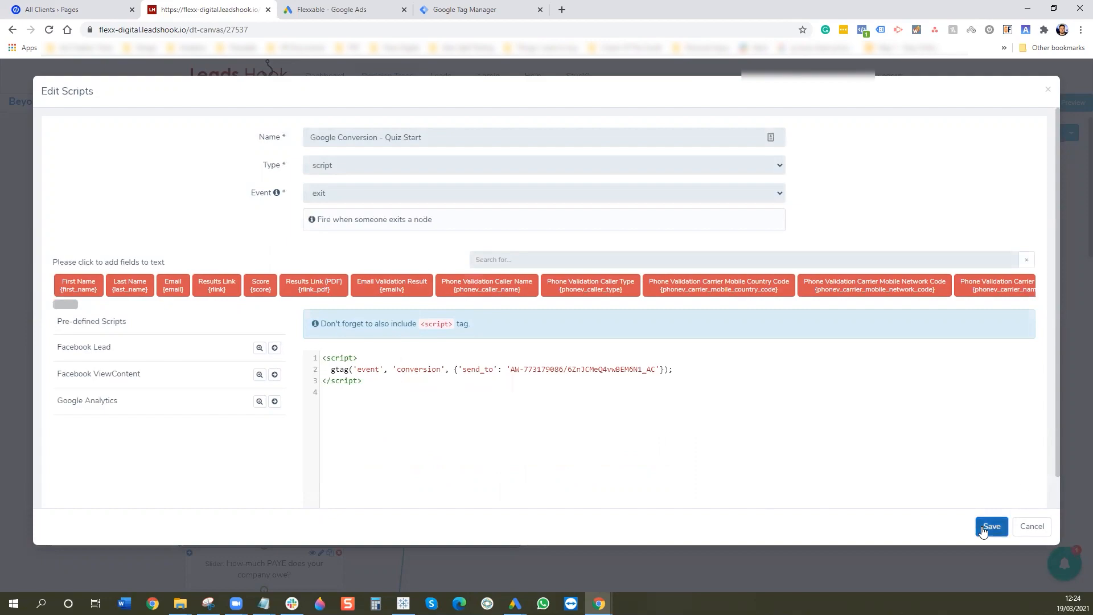
{"action": "left_click", "coordinate": [991, 526]}
{"action": "left_click", "coordinate": [892, 531]}
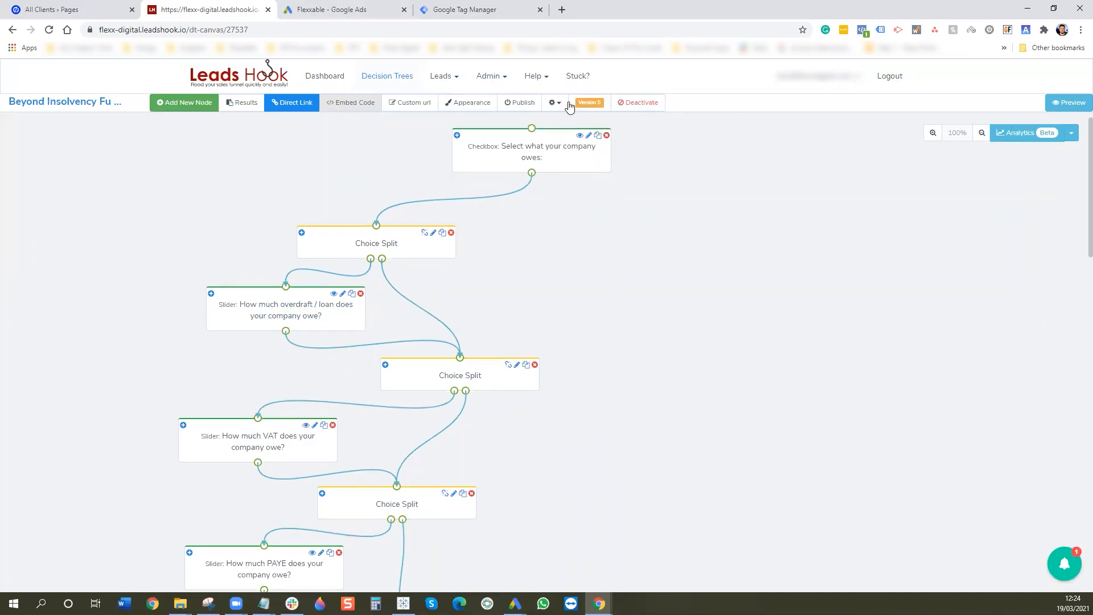
- Publish the quiz, proceeding past activation warnings and saving the version
{"action": "left_click", "coordinate": [520, 102]}
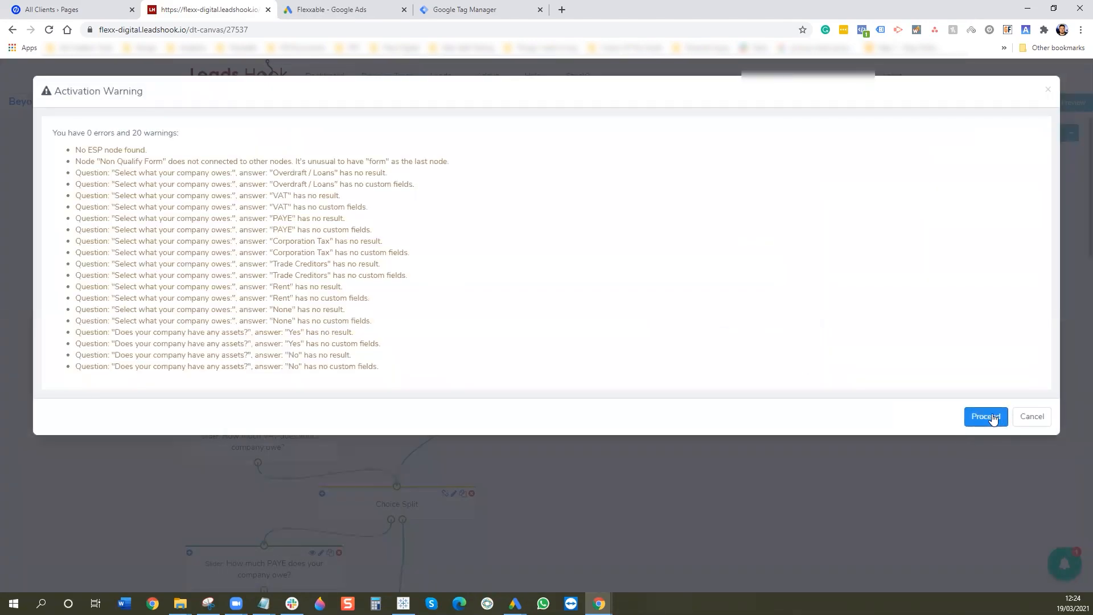
{"action": "left_click", "coordinate": [992, 417]}
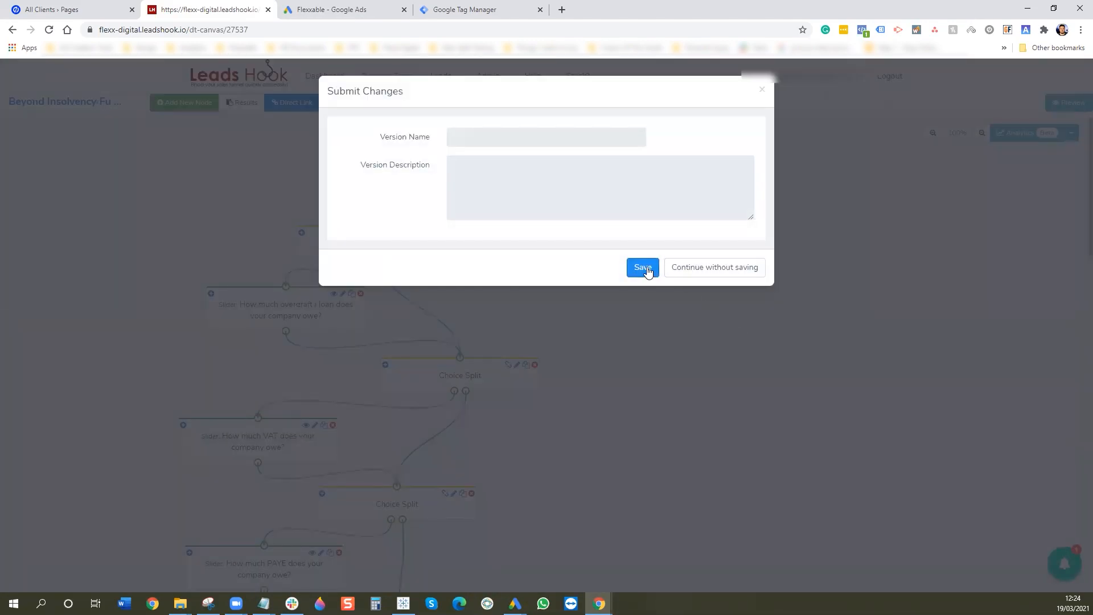
{"action": "left_click", "coordinate": [646, 270]}
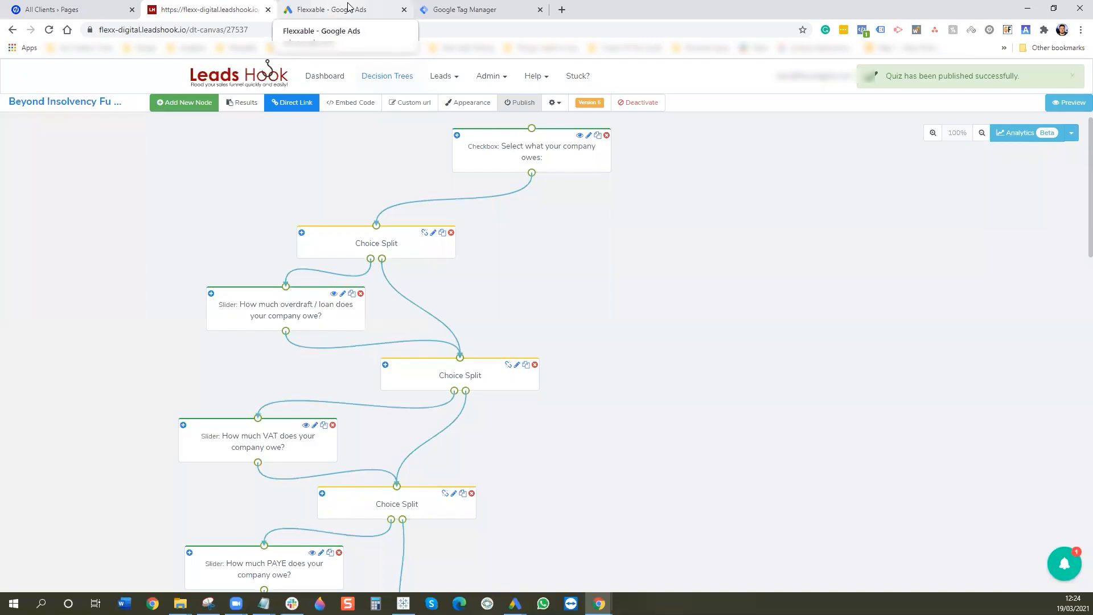
{"action": "left_click", "coordinate": [347, 8]}
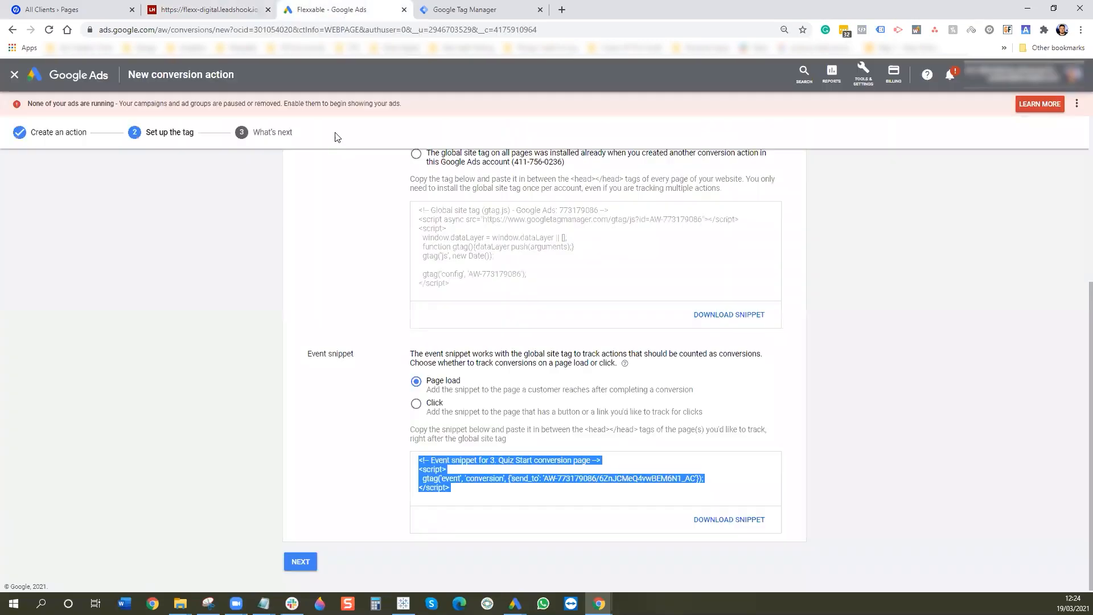
- Finish the Quiz Start action and start a Page view website conversion named 4. Results Page View
{"action": "left_click", "coordinate": [305, 563]}
{"action": "left_click", "coordinate": [309, 319]}
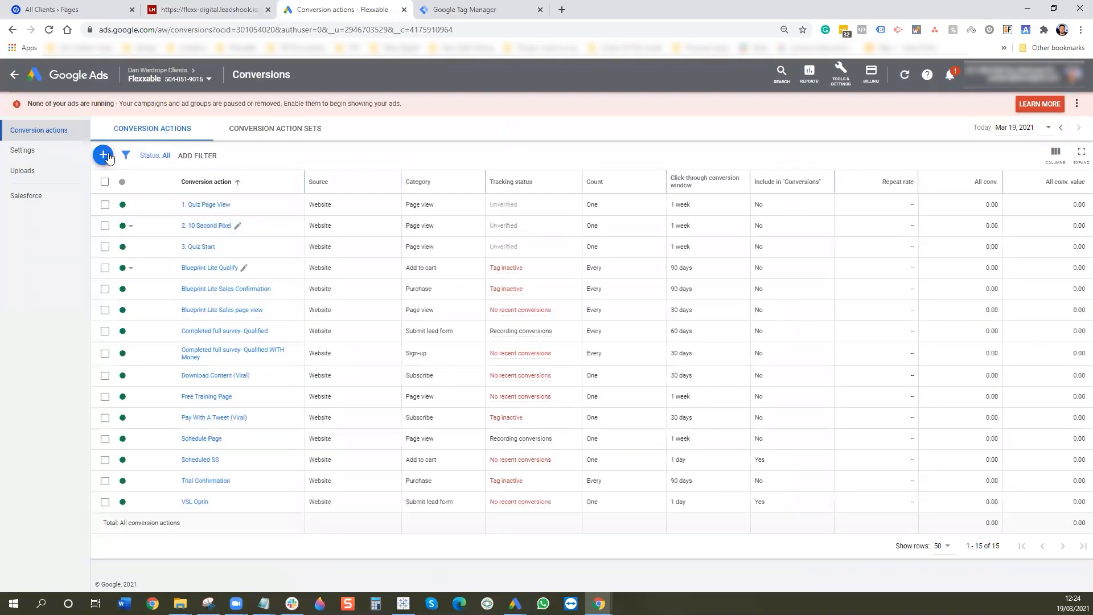
{"action": "left_click", "coordinate": [108, 157]}
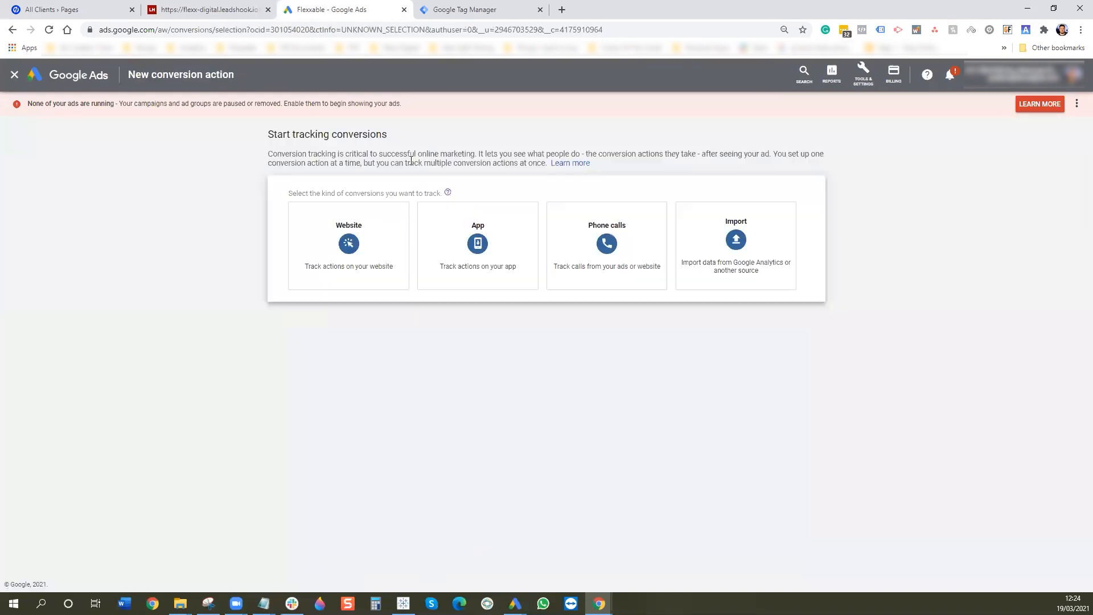
{"action": "left_click", "coordinate": [392, 250]}
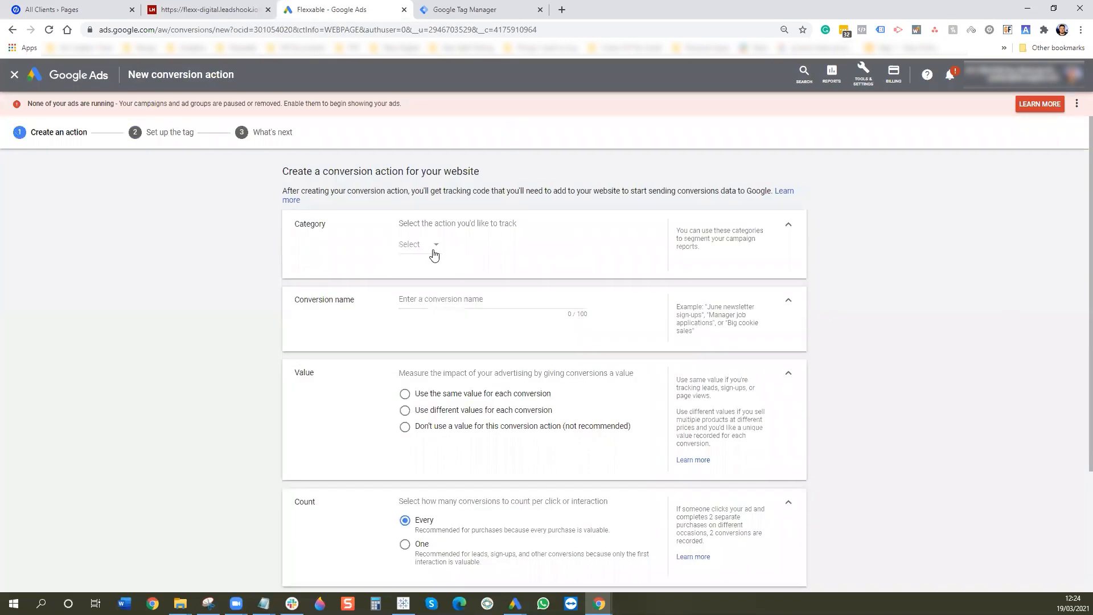
{"action": "left_click", "coordinate": [439, 246]}
{"action": "left_click", "coordinate": [424, 412]}
{"action": "left_click_drag", "start_coordinate": [442, 300], "coordinate": [371, 308]}
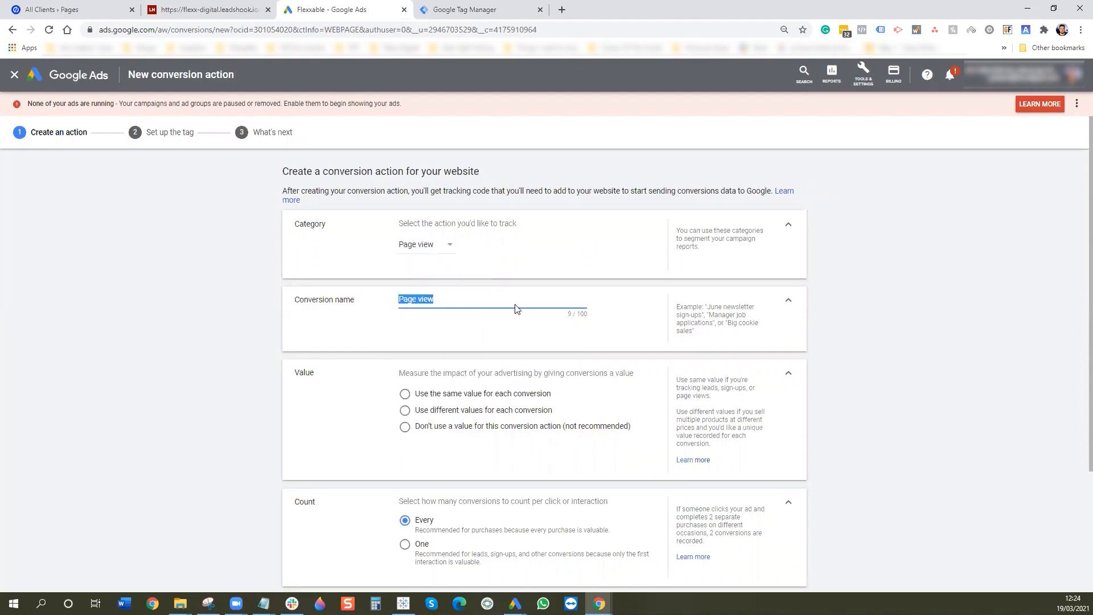
{"action": "type", "text": "4. Results"}
- Use no value, count one conversion, and set a 1-week click-through window
{"action": "left_click", "coordinate": [437, 430]}
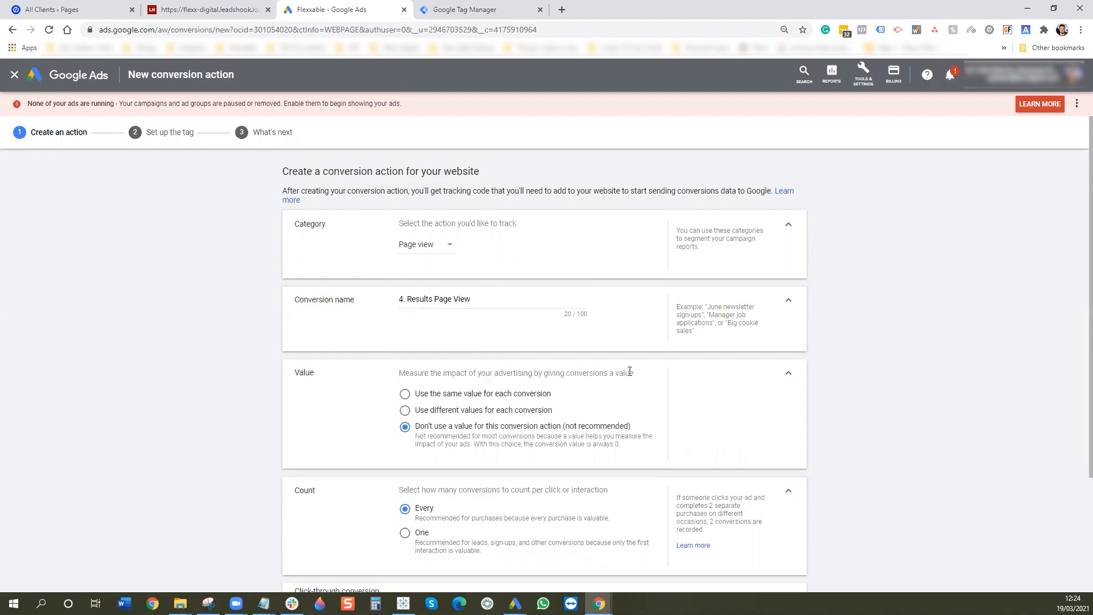
{"action": "scroll", "coordinate": [631, 372], "scroll_direction": "down", "scroll_amount": 2}
{"action": "left_click", "coordinate": [405, 431]}
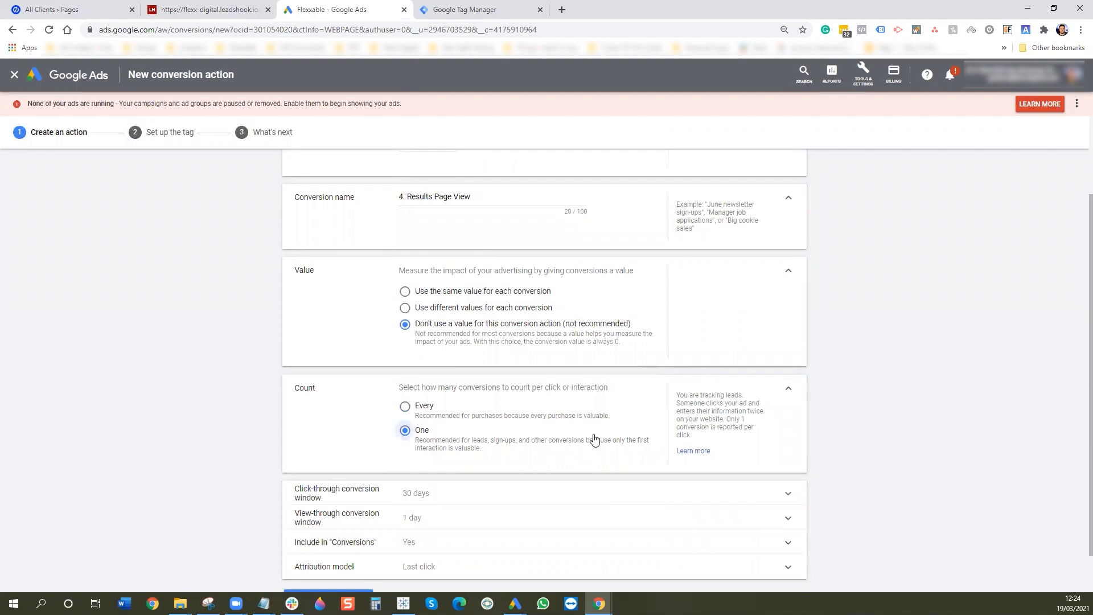
{"action": "scroll", "coordinate": [443, 435], "scroll_direction": "down", "scroll_amount": 1}
{"action": "left_click", "coordinate": [445, 443]}
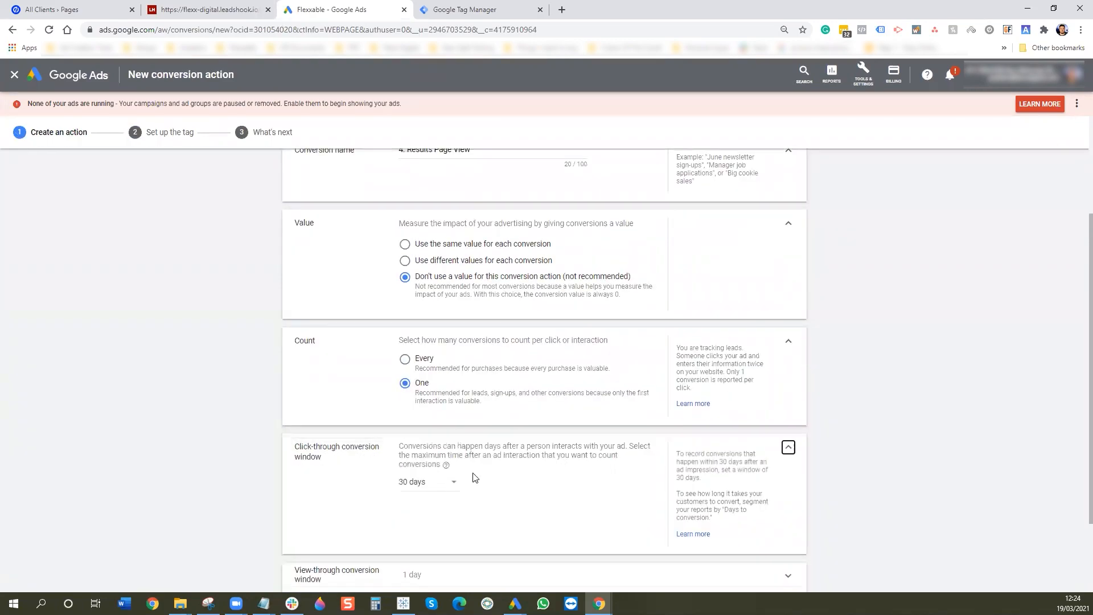
{"action": "scroll", "coordinate": [473, 477], "scroll_direction": "down", "scroll_amount": 1}
{"action": "left_click", "coordinate": [431, 432]}
{"action": "left_click", "coordinate": [433, 567]}
- Exclude it from Conversions, choose Time decay attribution, and create the conversion action
{"action": "scroll", "coordinate": [560, 466], "scroll_direction": "down", "scroll_amount": 1}
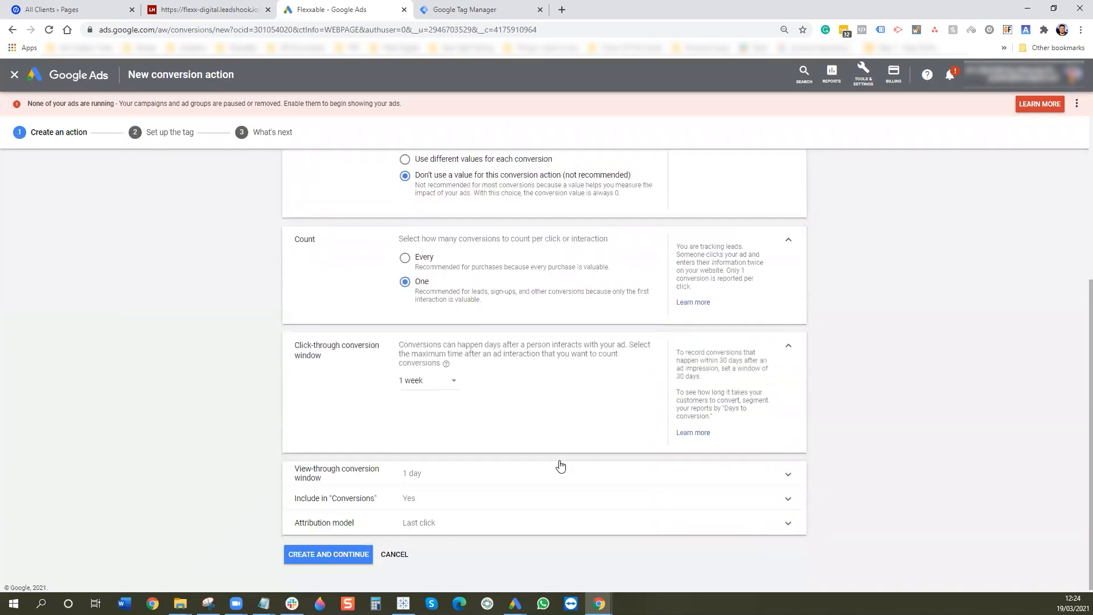
{"action": "left_click", "coordinate": [439, 473]}
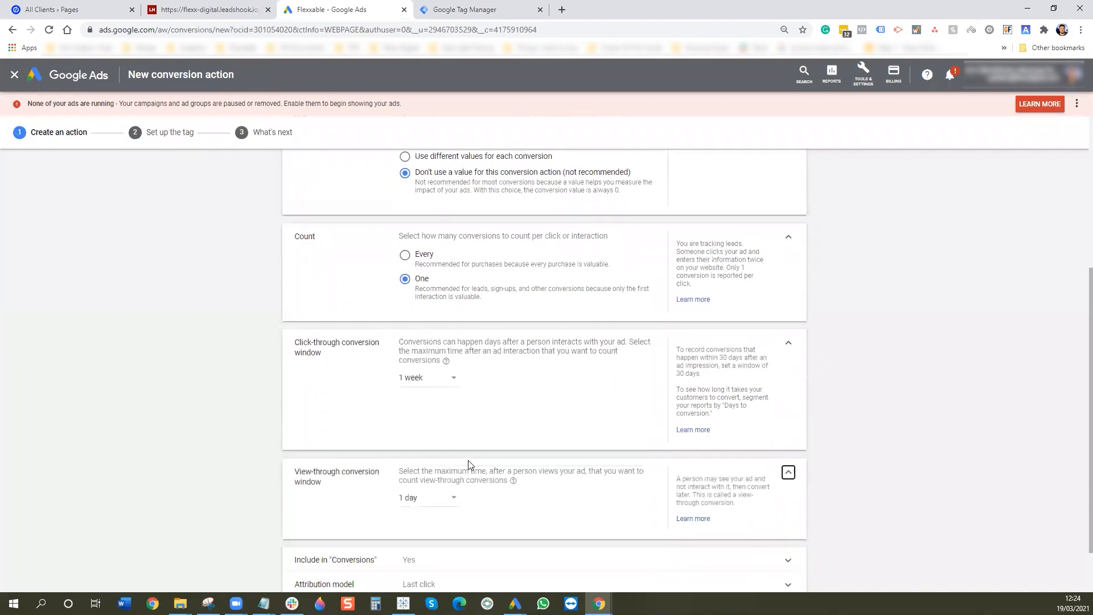
{"action": "scroll", "coordinate": [448, 511], "scroll_direction": "down", "scroll_amount": 1}
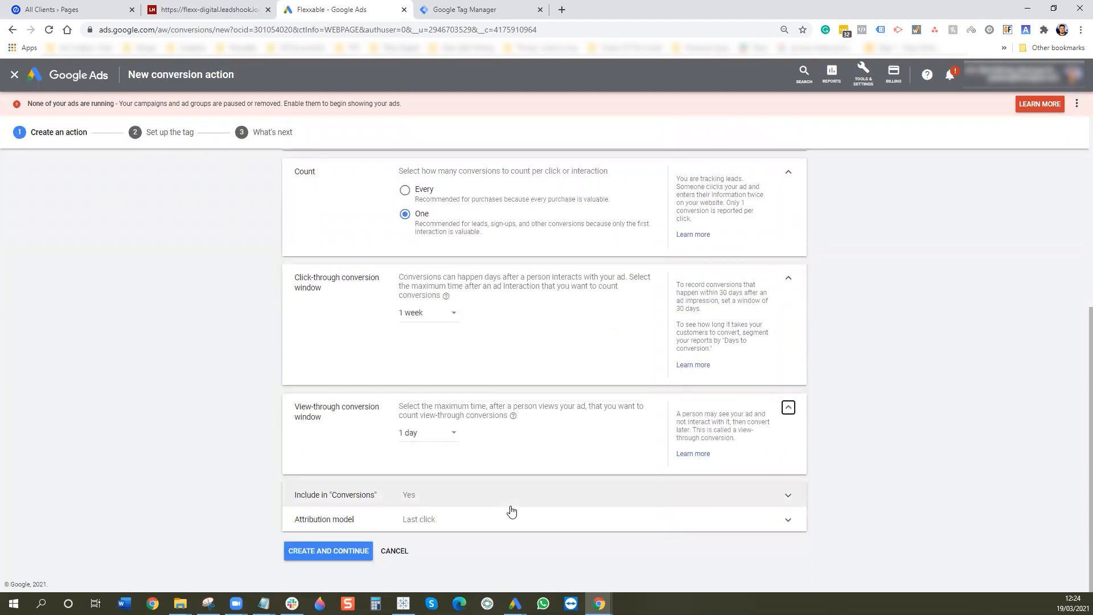
{"action": "left_click", "coordinate": [444, 497]}
{"action": "left_click", "coordinate": [445, 494]}
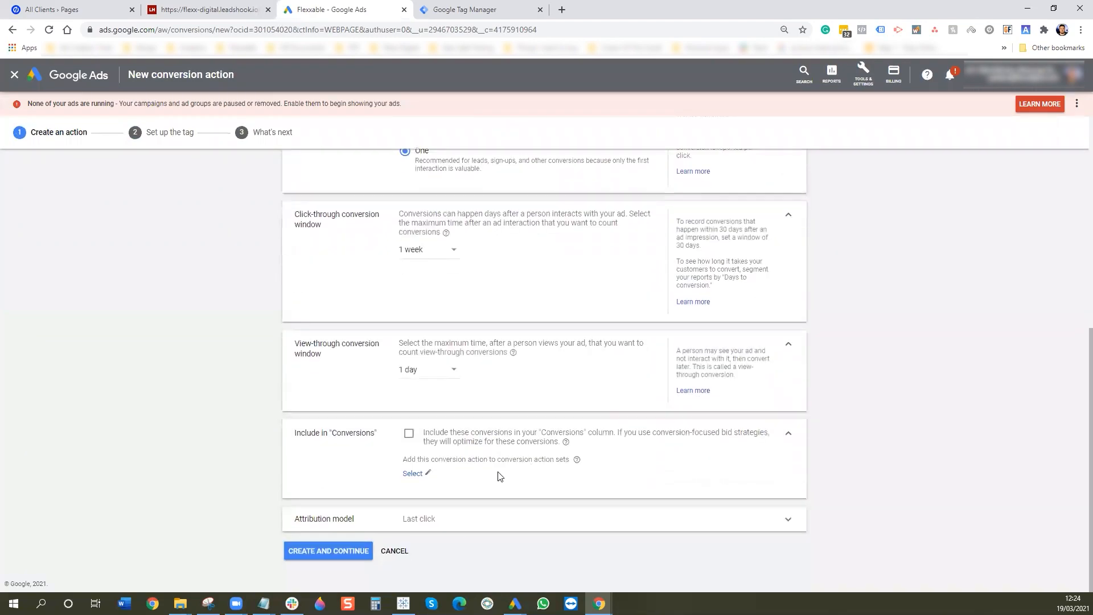
{"action": "left_click", "coordinate": [449, 528]}
{"action": "left_click", "coordinate": [444, 506]}
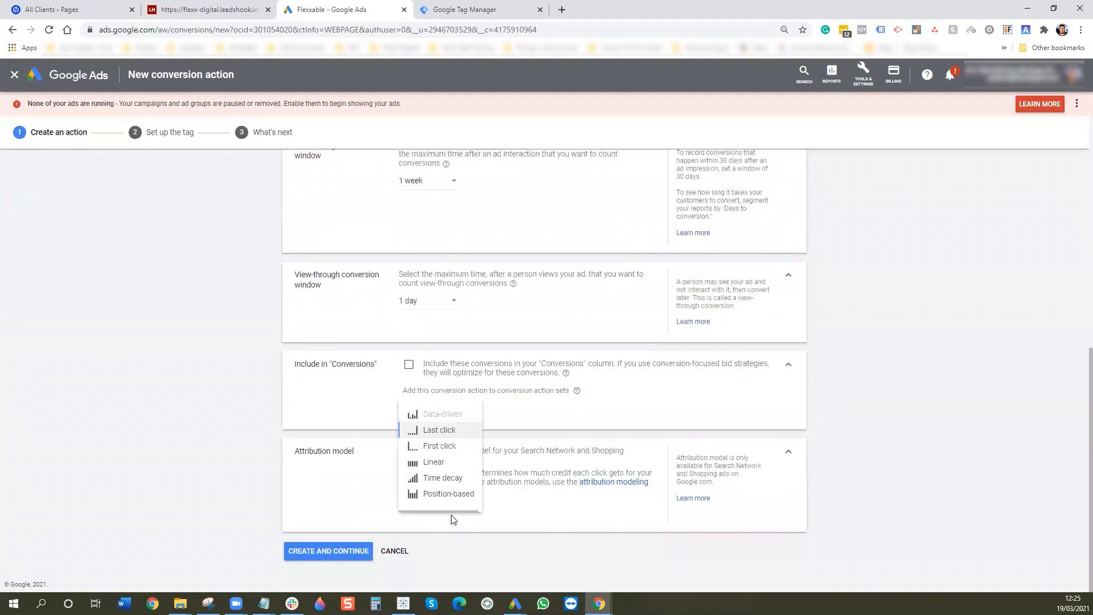
{"action": "left_click", "coordinate": [451, 479]}
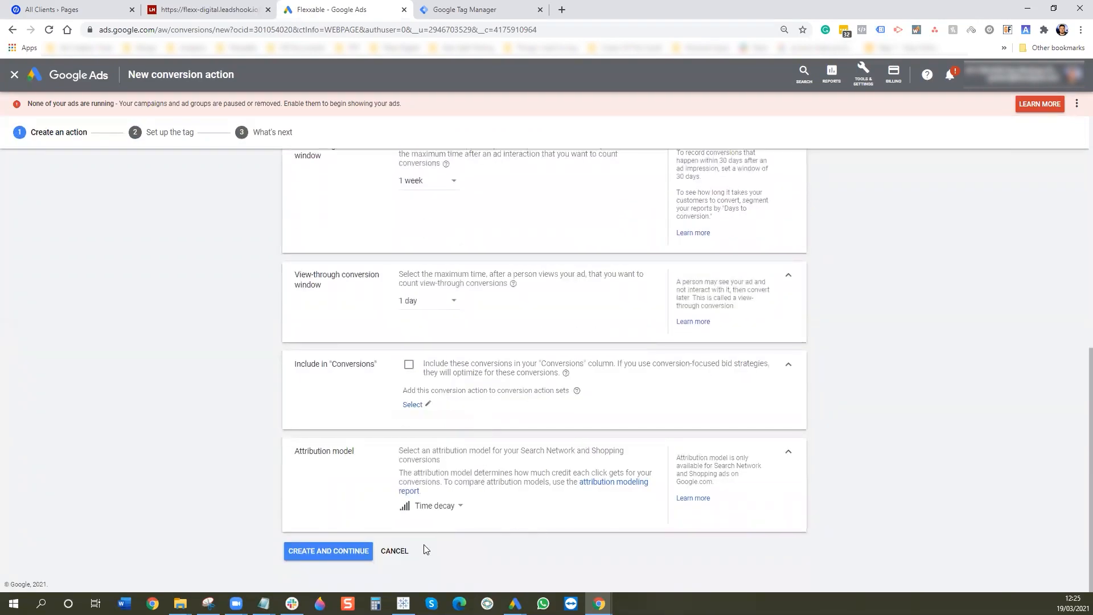
{"action": "left_click", "coordinate": [345, 552]}
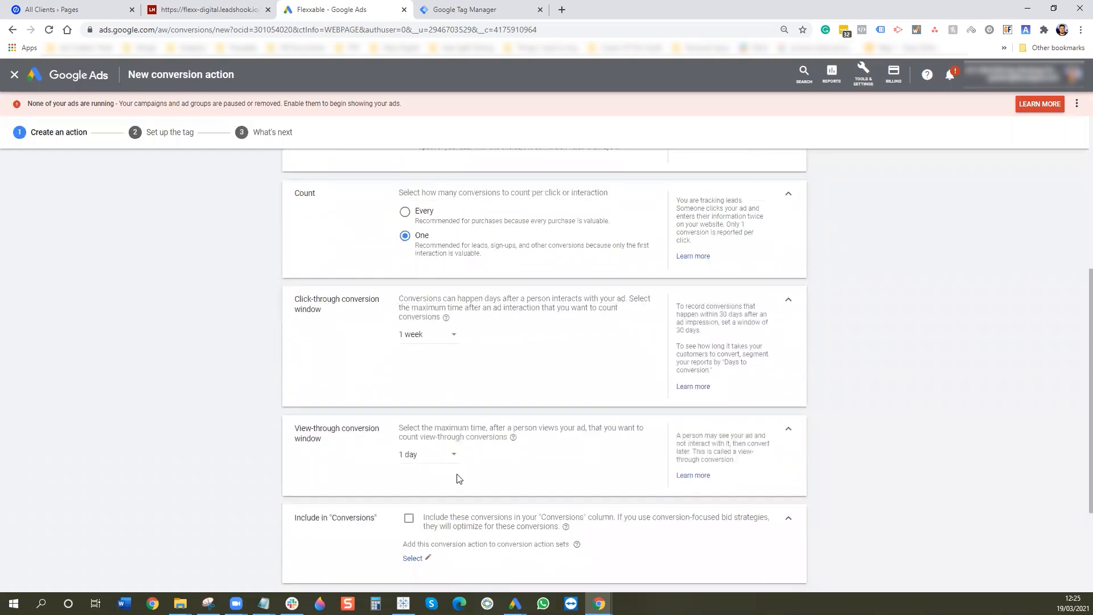
{"action": "scroll", "coordinate": [313, 568], "scroll_direction": "down", "scroll_amount": 15}
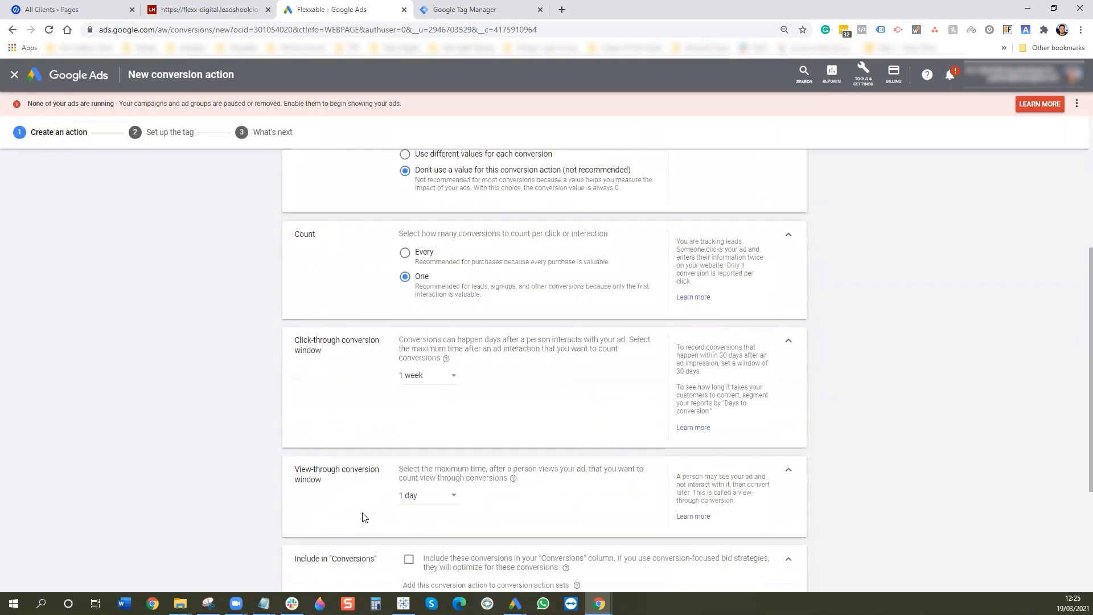
{"action": "left_click", "coordinate": [330, 548]}
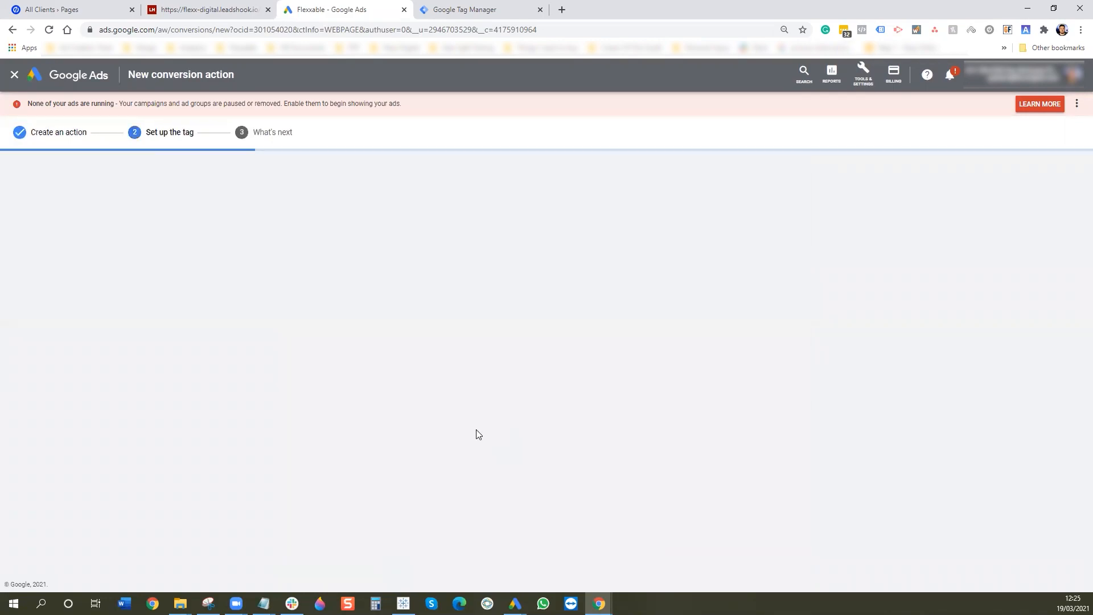
- Create a new Google Ads Conversion Tracking tag in Tag Manager with conversion ID 773179086
{"action": "left_click", "coordinate": [609, 274]}
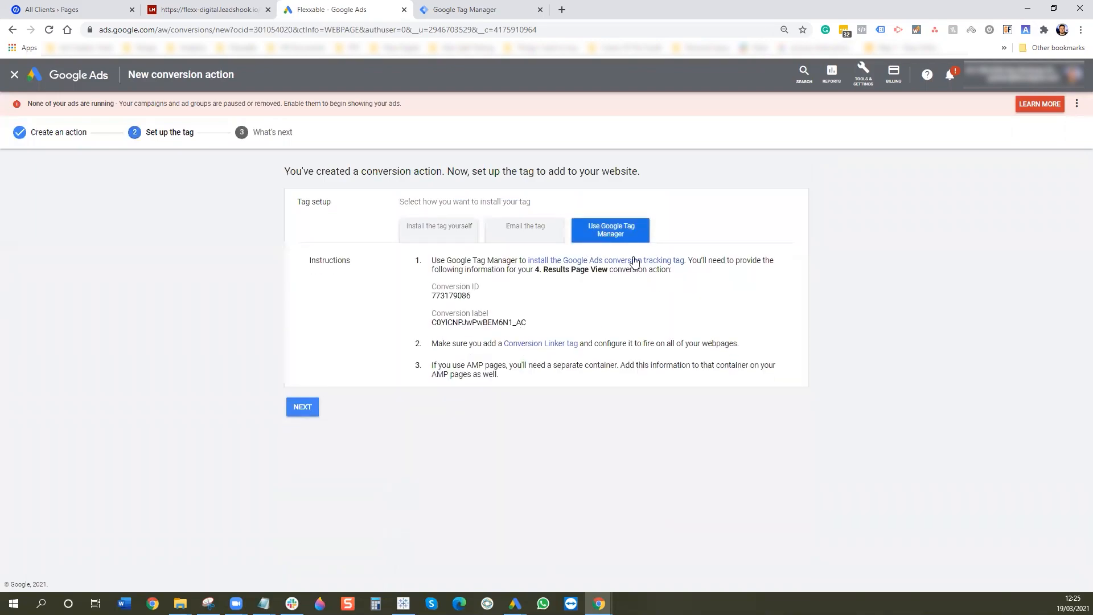
{"action": "left_click_drag", "start_coordinate": [476, 296], "coordinate": [438, 294]}
{"action": "left_click", "coordinate": [456, 12]}
{"action": "left_click", "coordinate": [654, 155]}
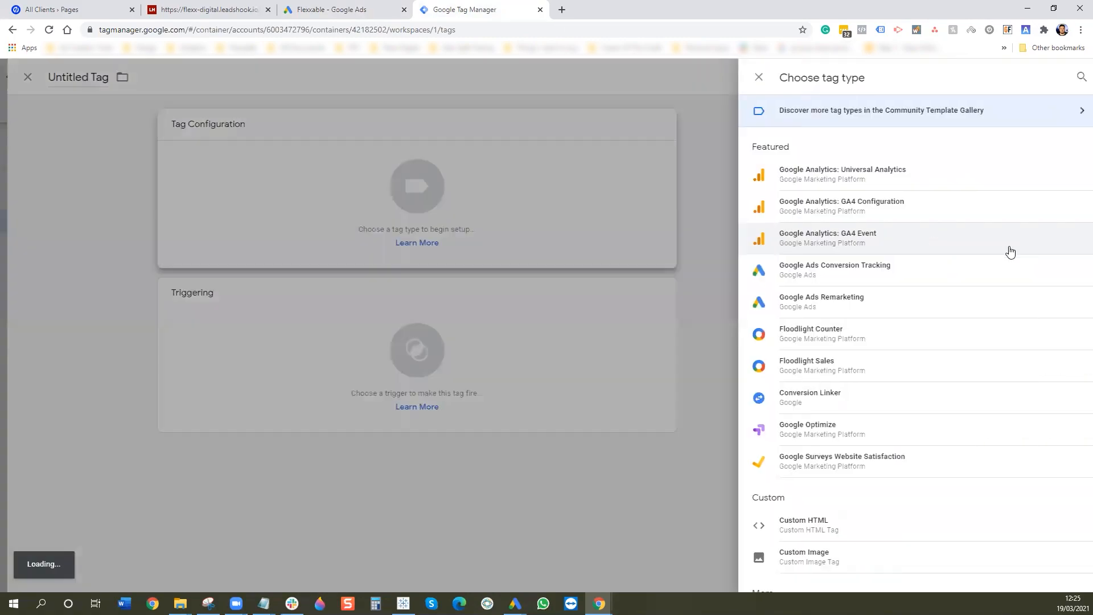
{"action": "left_click", "coordinate": [971, 271]}
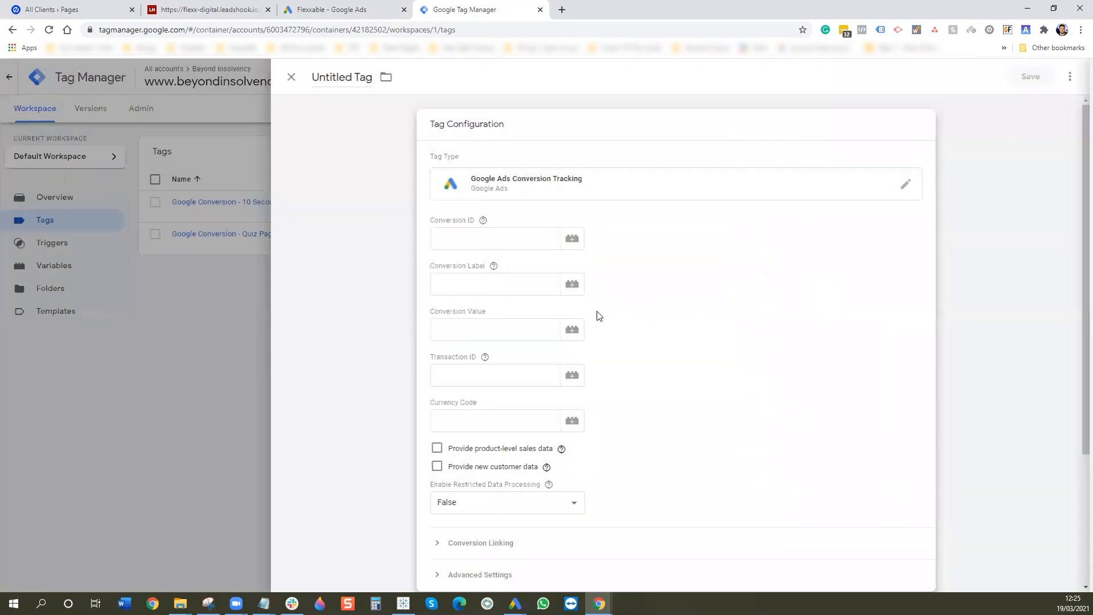
{"action": "left_click", "coordinate": [471, 238]}
{"action": "type", "text": "773179086"}
{"action": "left_click", "coordinate": [495, 284]}
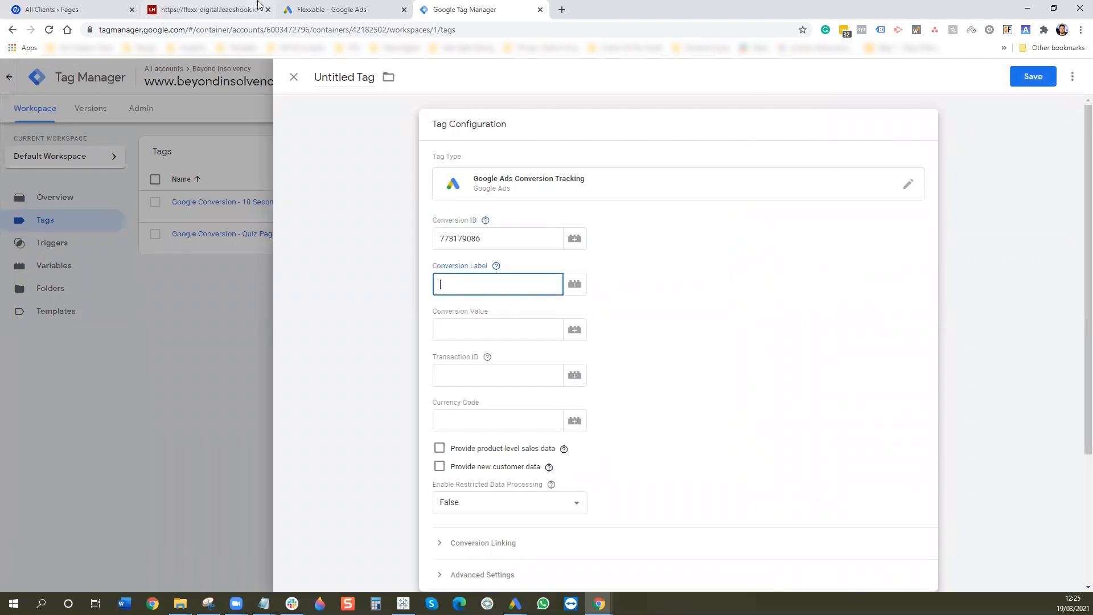
- Copy the Results Page View conversion label from Google Ads into the tag
{"action": "left_click", "coordinate": [335, 8]}
{"action": "left_click_drag", "start_coordinate": [528, 323], "coordinate": [436, 325]}
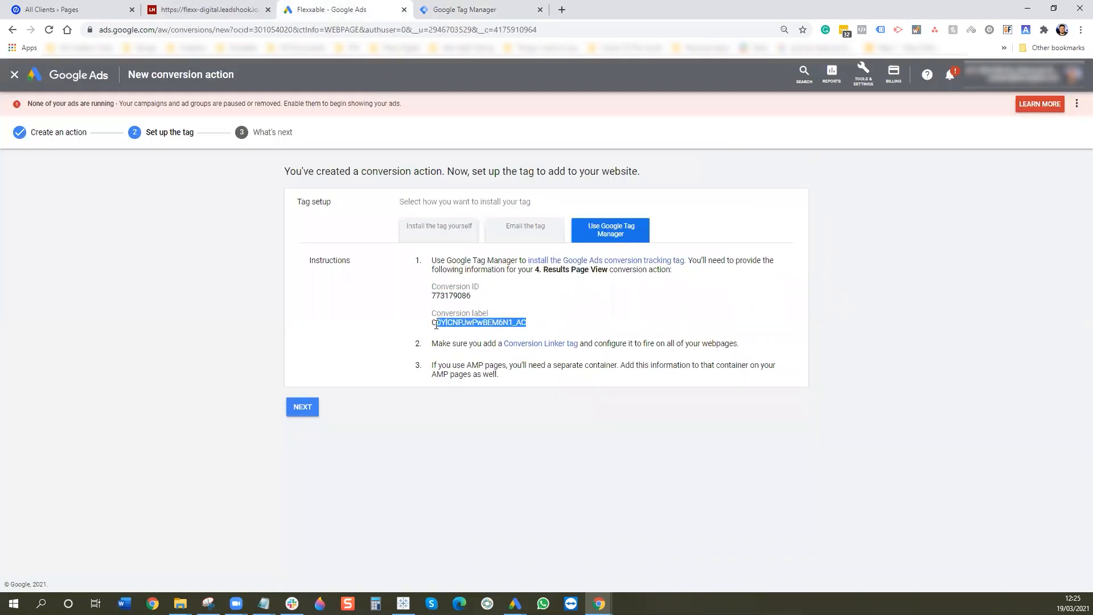
{"action": "left_click", "coordinate": [436, 8]}
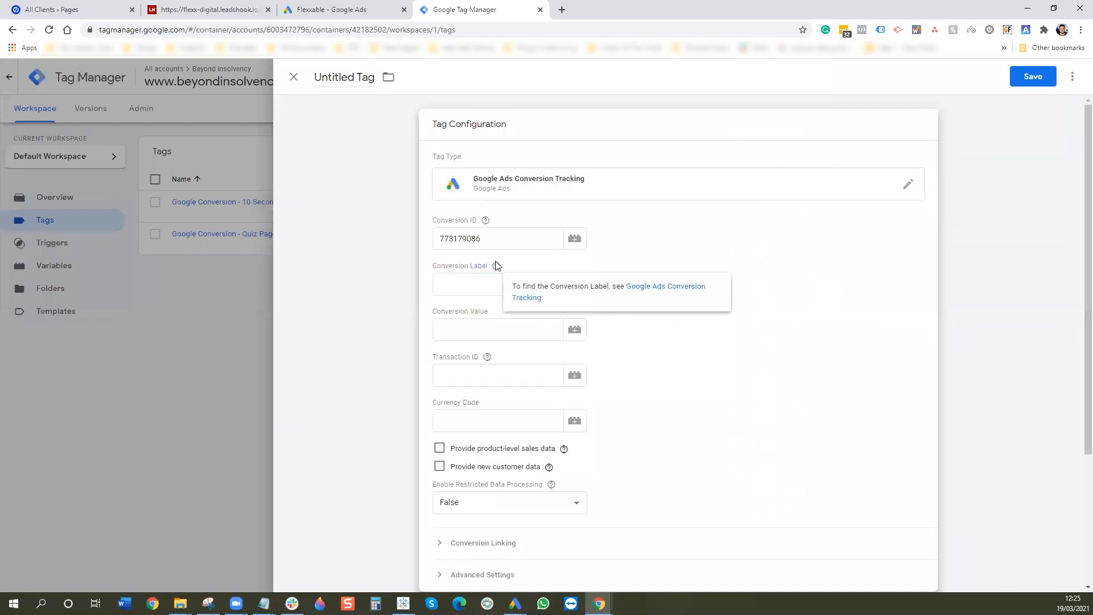
{"action": "type", "text": "C0YlCNPJwPwBEM6N1_AC"}
{"action": "scroll", "coordinate": [758, 393], "scroll_direction": "down", "scroll_amount": 3}
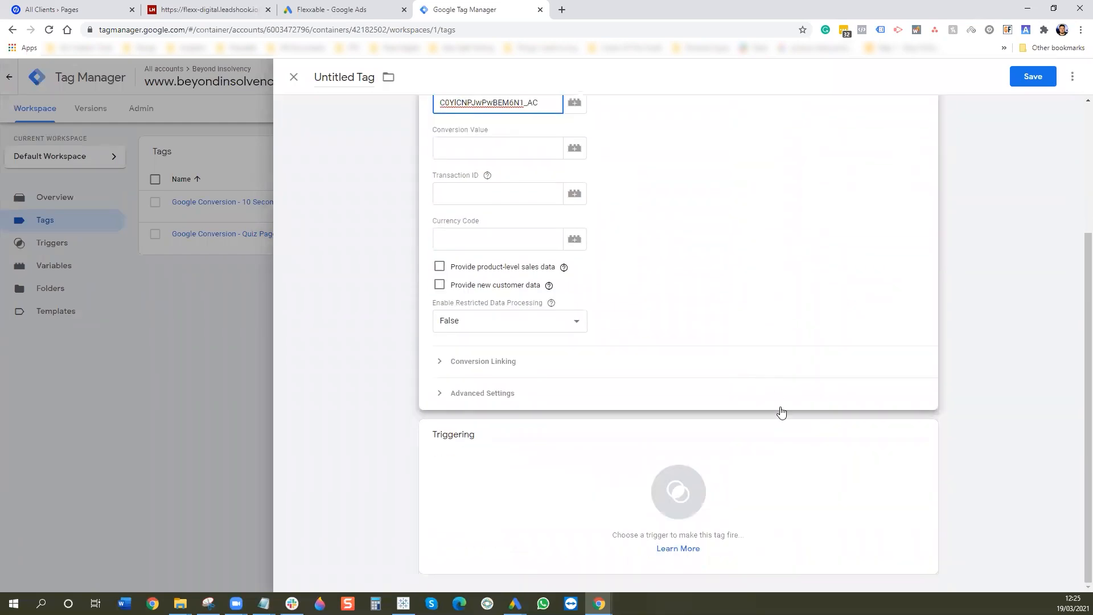
{"action": "left_click", "coordinate": [783, 438]}
{"action": "left_click", "coordinate": [1073, 83]}
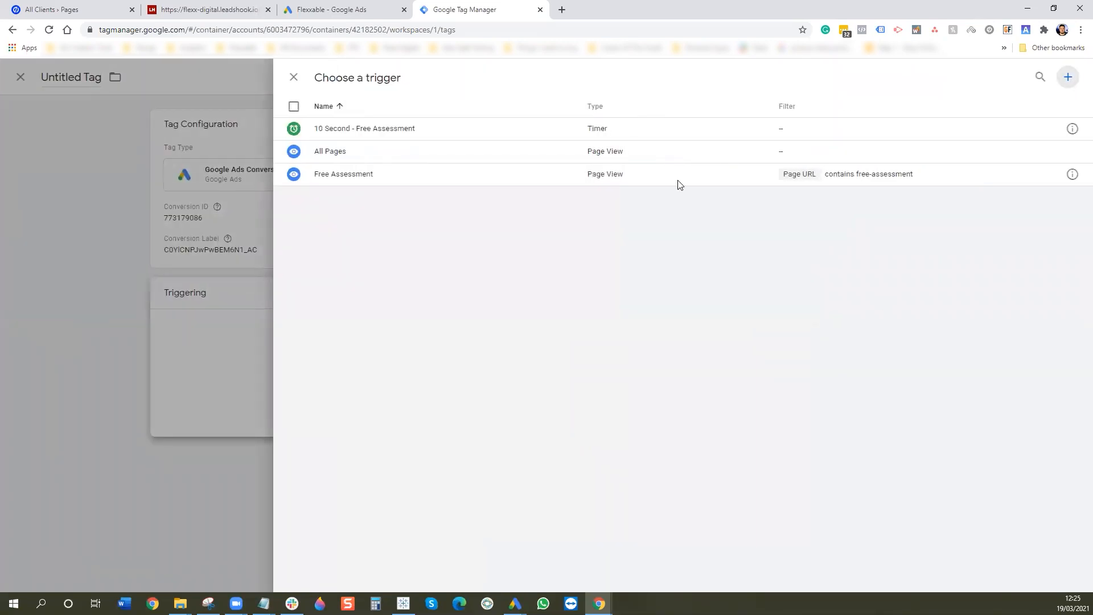
- Create and save a Page View trigger 'Results Page' for Page URL contains results
{"action": "left_click", "coordinate": [573, 212]}
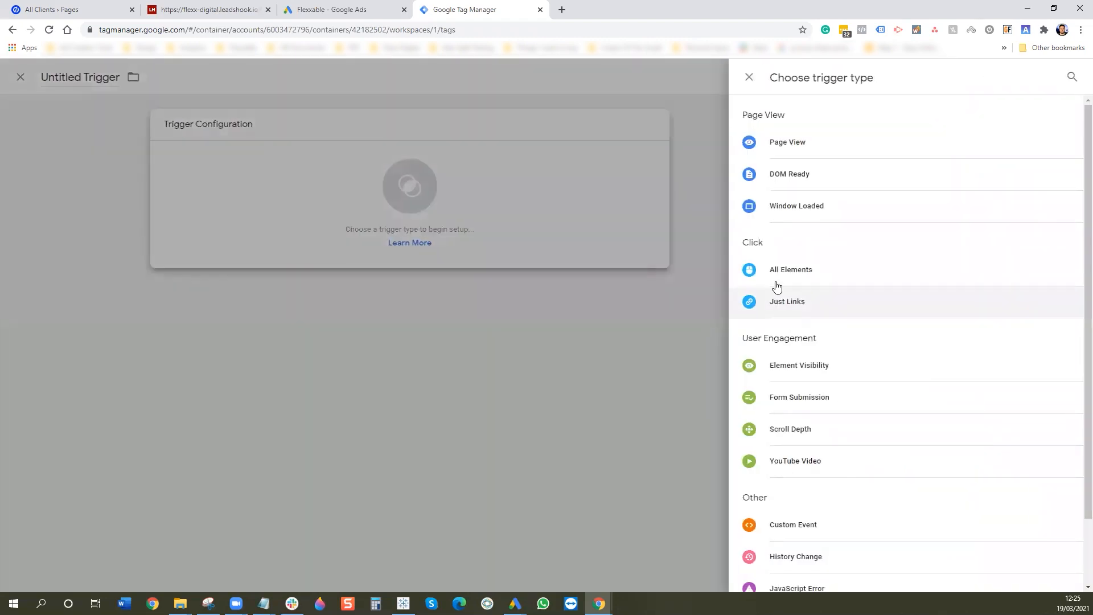
{"action": "left_click", "coordinate": [796, 149]}
{"action": "left_click", "coordinate": [546, 242]}
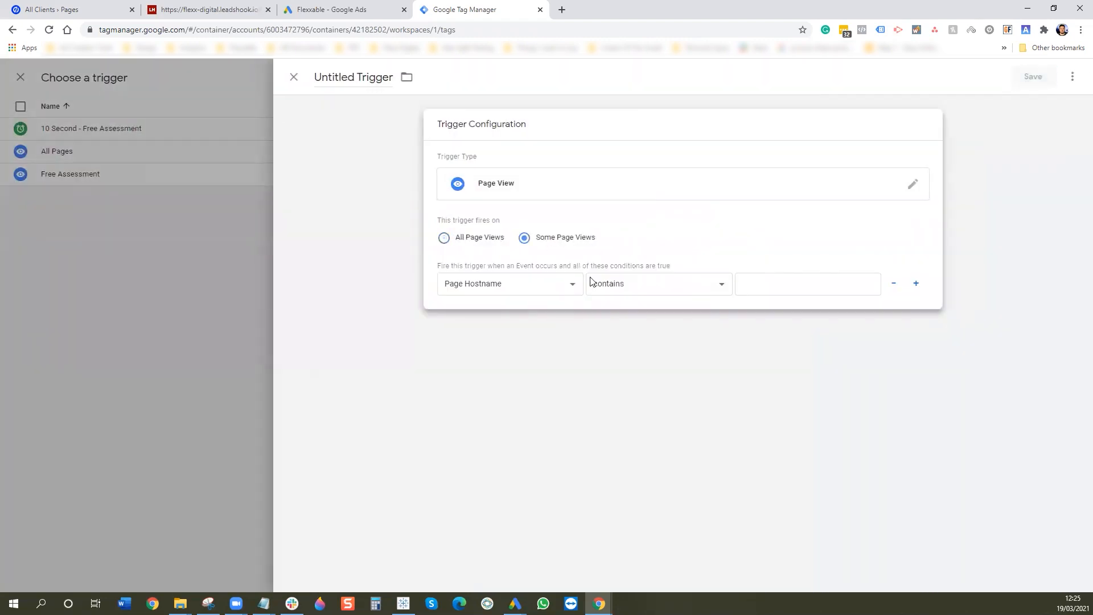
{"action": "left_click", "coordinate": [540, 287]}
{"action": "left_click", "coordinate": [508, 323]}
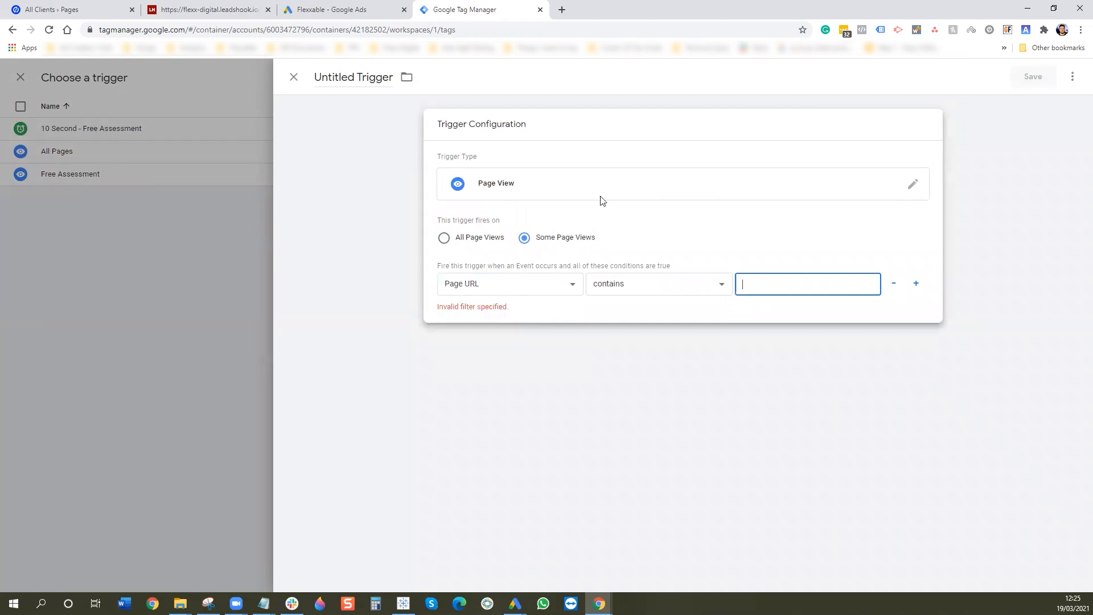
{"action": "left_click", "coordinate": [102, 9]}
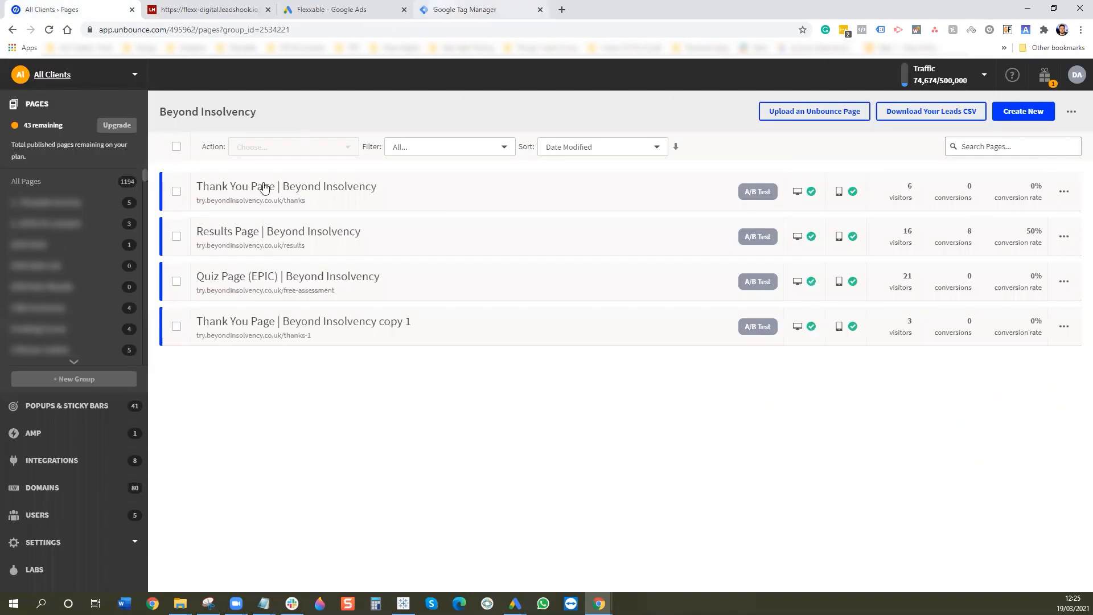
{"action": "left_click", "coordinate": [462, 12]}
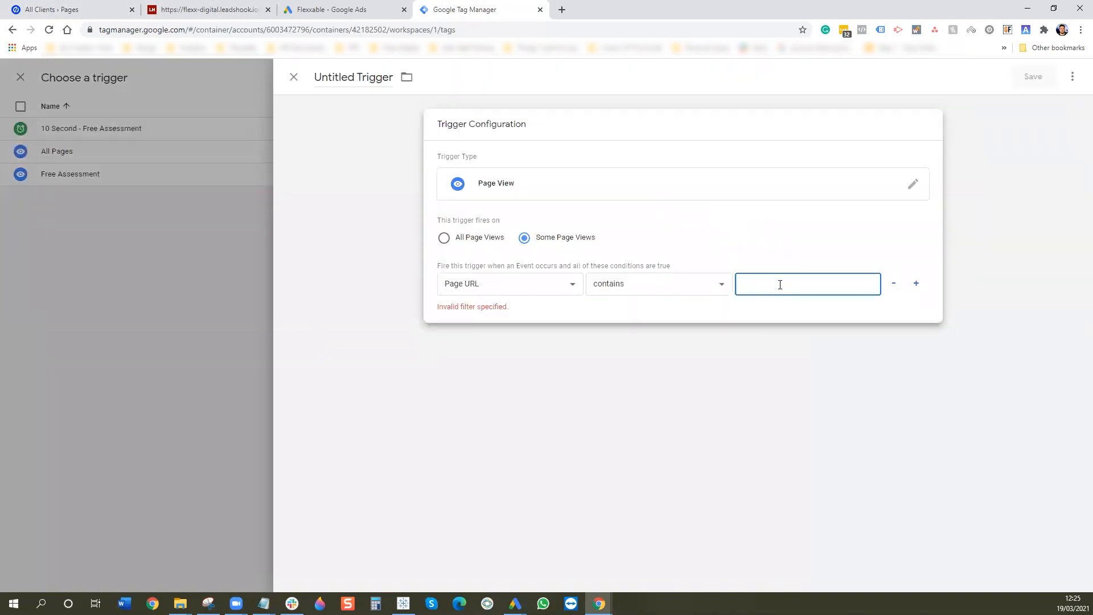
{"action": "type", "text": "resukt"}
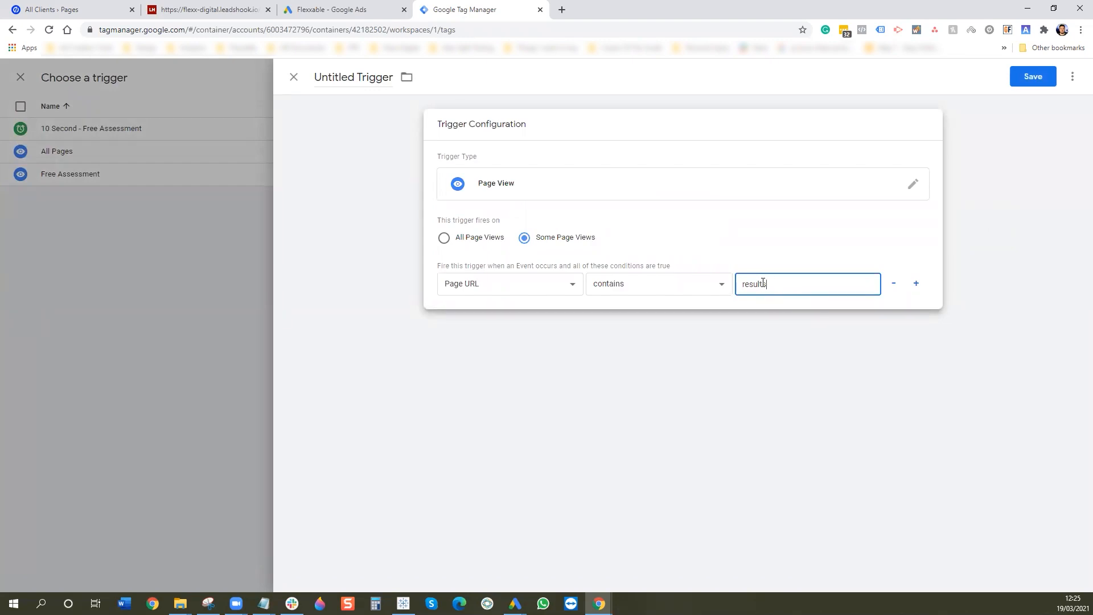
{"action": "left_click", "coordinate": [337, 75]}
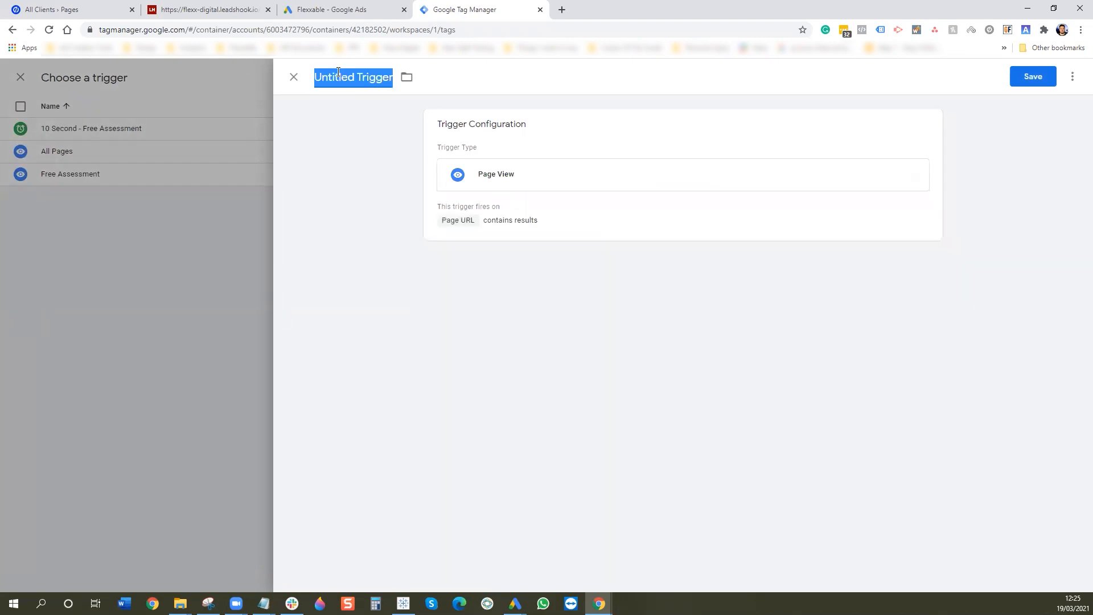
{"action": "type", "text": "Resul"}
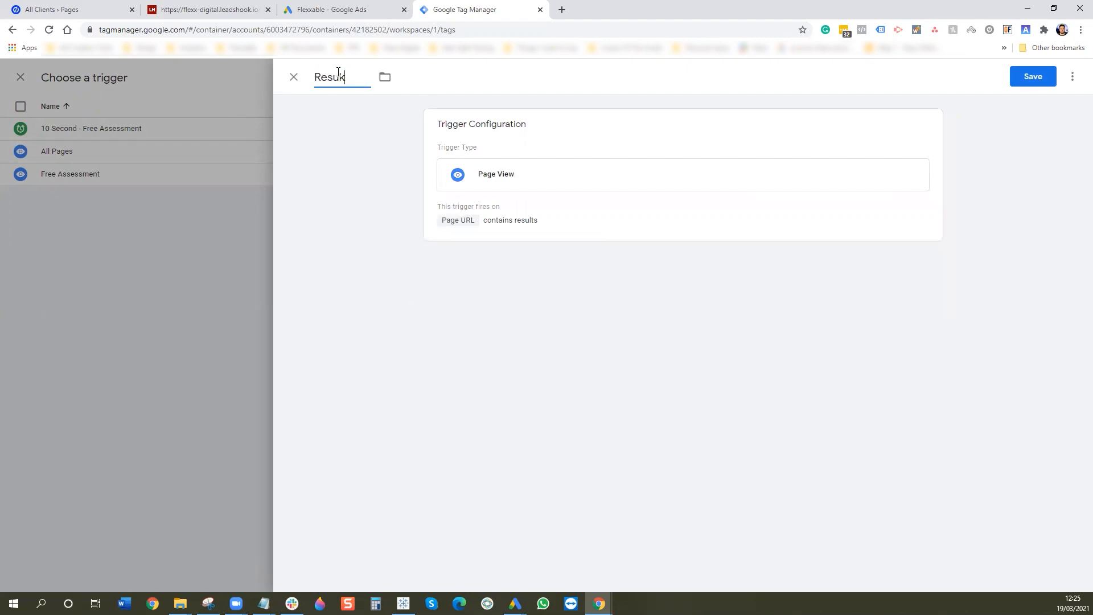
{"action": "type", "text": "ts Page"}
{"action": "left_click", "coordinate": [1029, 83]}
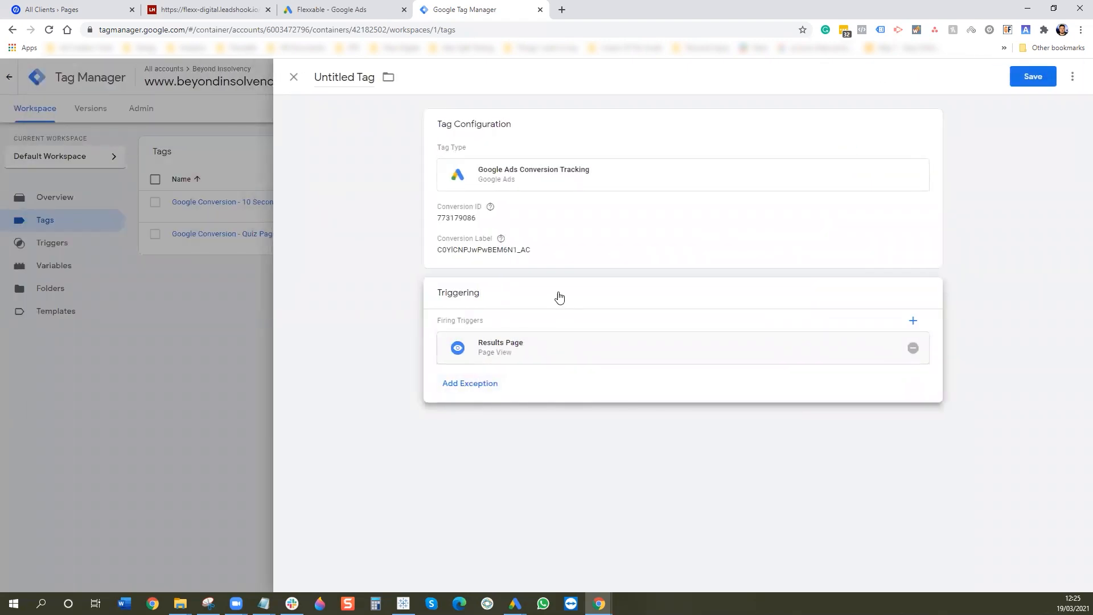
- Name the tag 'Google Conversion - Results Page', save it, and finish the Google Ads tag setup
{"action": "left_click", "coordinate": [371, 79]}
{"action": "key", "text": "ctrl+a"}
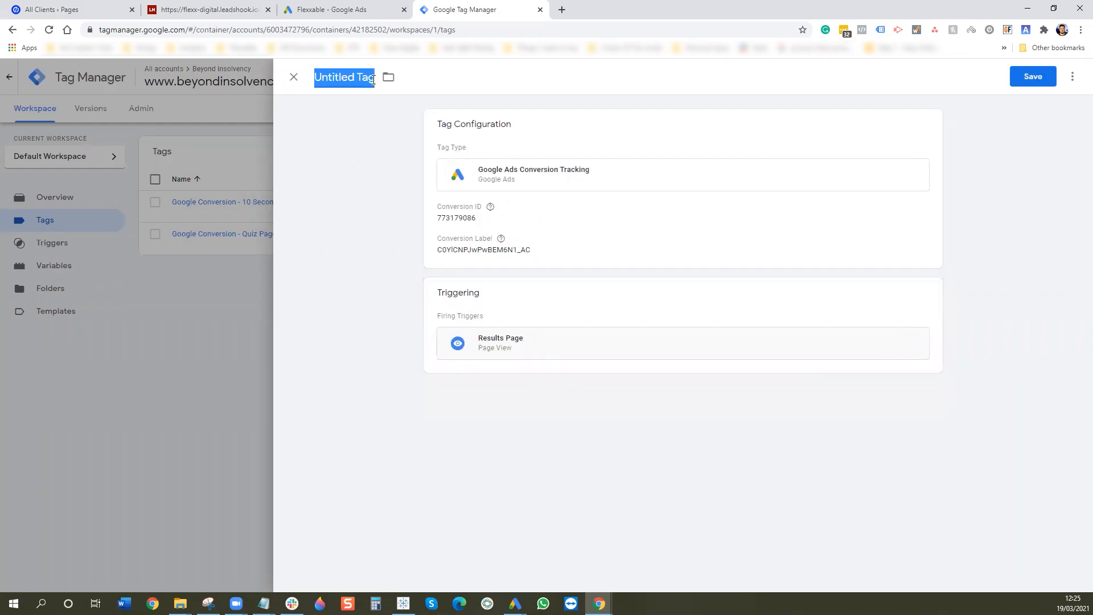
{"action": "type", "text": "Google Conversion"}
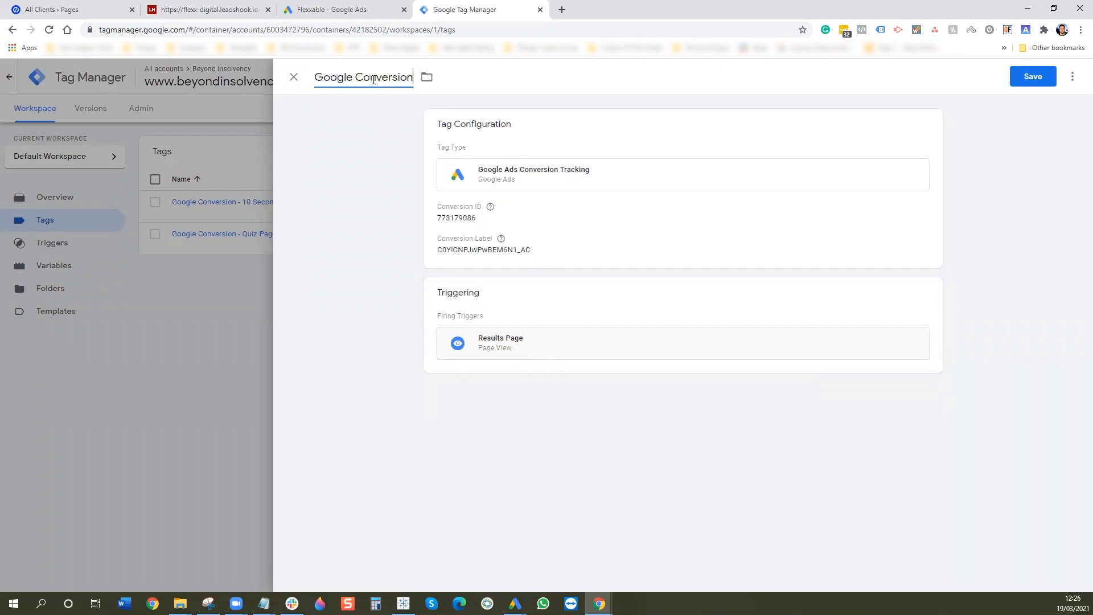
{"action": "type", "text": " - Results Page"}
{"action": "left_click", "coordinate": [1042, 82]}
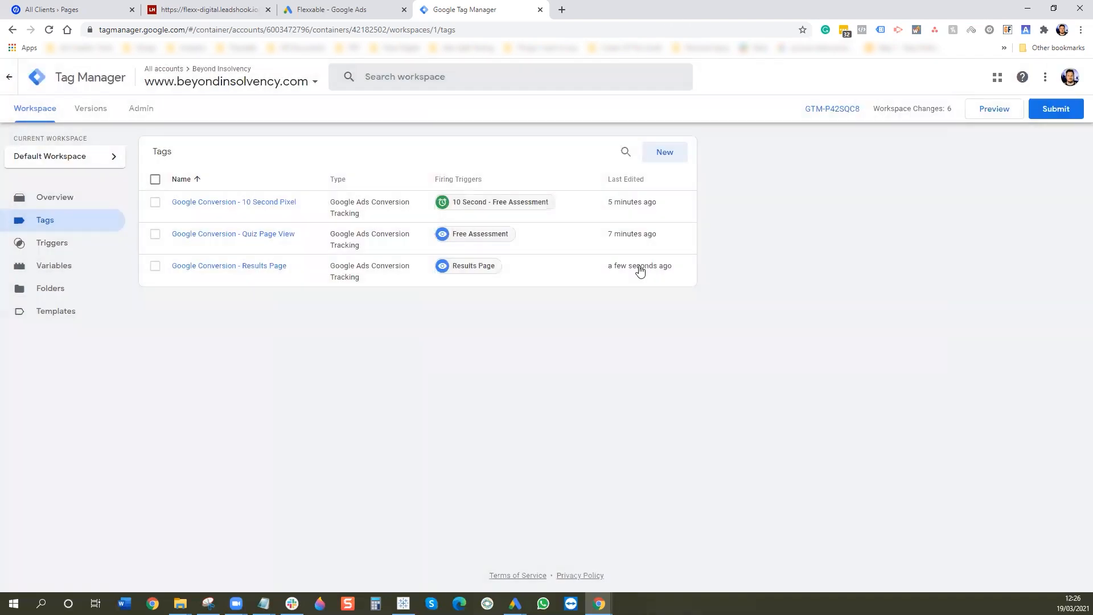
{"action": "left_click", "coordinate": [354, 12]}
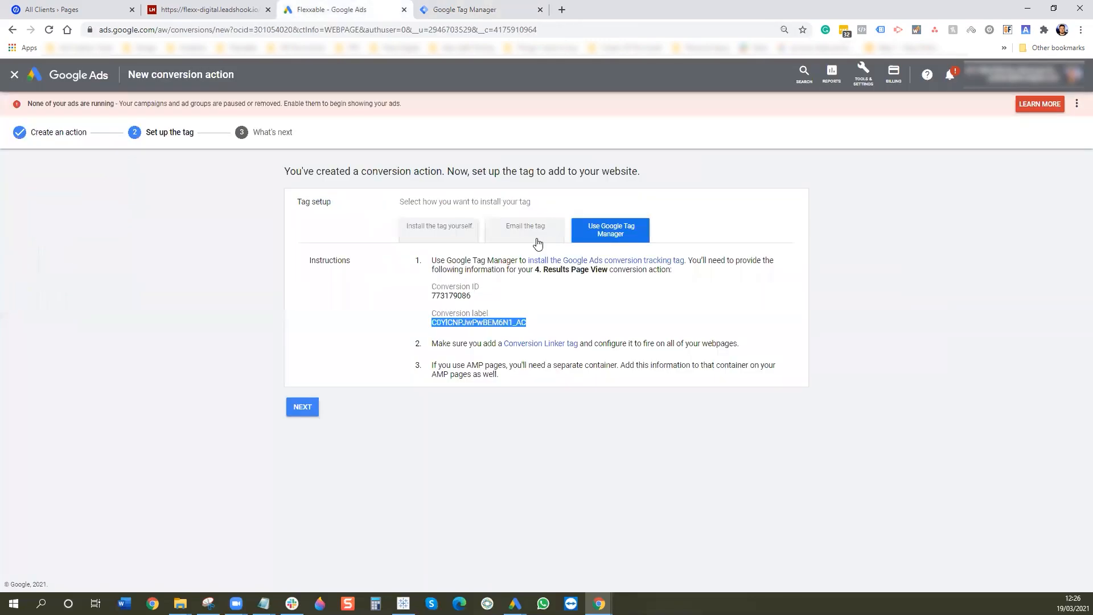
{"action": "left_click", "coordinate": [307, 406]}
{"action": "left_click", "coordinate": [310, 312]}
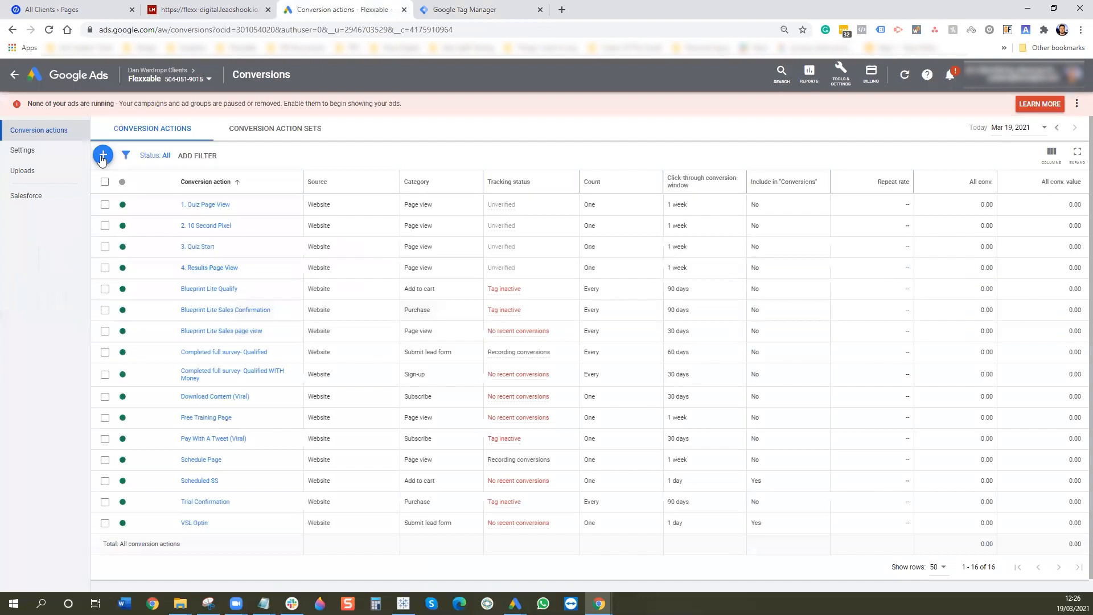
{"action": "left_click", "coordinate": [102, 156]}
- Start a website conversion action with category Page view, named 5. Lead
{"action": "left_click", "coordinate": [354, 232]}
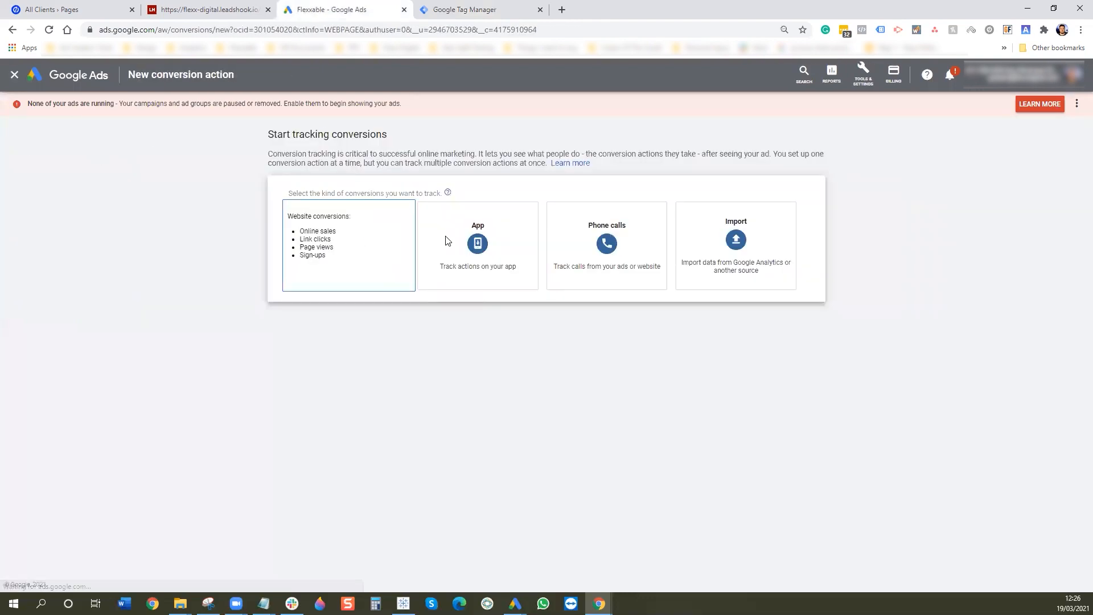
{"action": "left_click", "coordinate": [419, 244]}
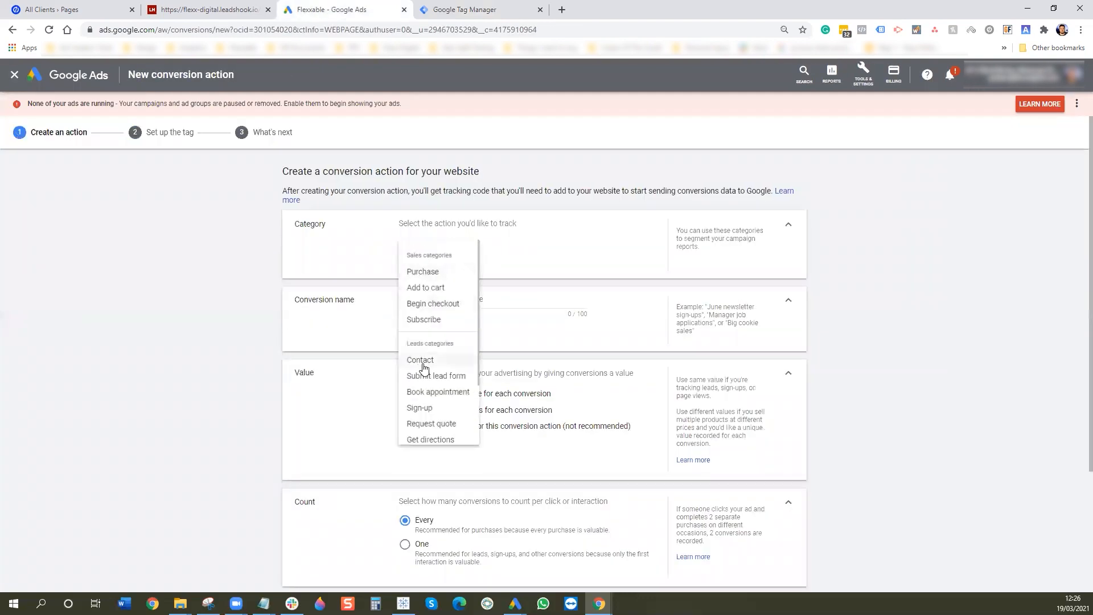
{"action": "scroll", "coordinate": [431, 356], "scroll_direction": "down", "scroll_amount": 1}
{"action": "scroll", "coordinate": [430, 356], "scroll_direction": "down", "scroll_amount": 1}
{"action": "left_click", "coordinate": [433, 410]}
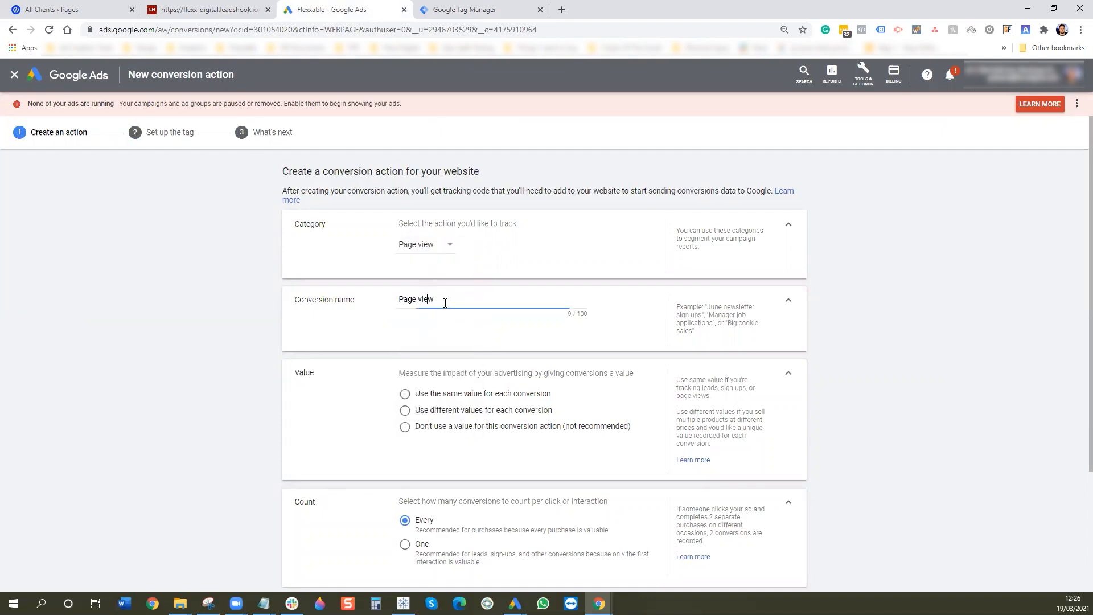
{"action": "left_click_drag", "start_coordinate": [444, 303], "coordinate": [361, 311]}
{"action": "type", "text": "5. Lead"}
- Give every conversion the same £50 value and count only one conversion per click
{"action": "scroll", "coordinate": [455, 377], "scroll_direction": "down", "scroll_amount": 1}
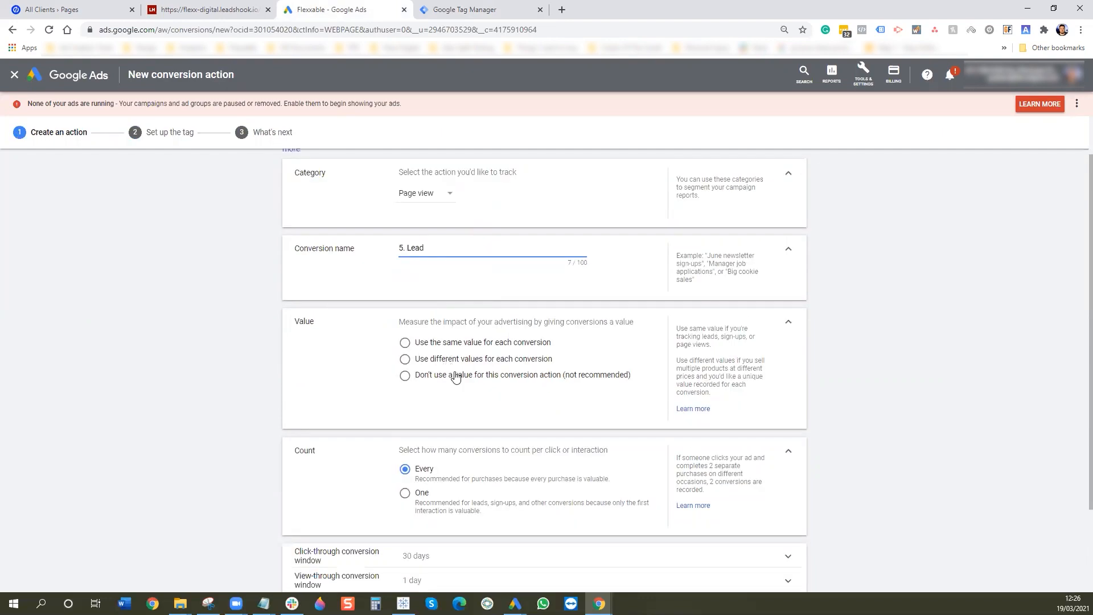
{"action": "left_click", "coordinate": [417, 344]}
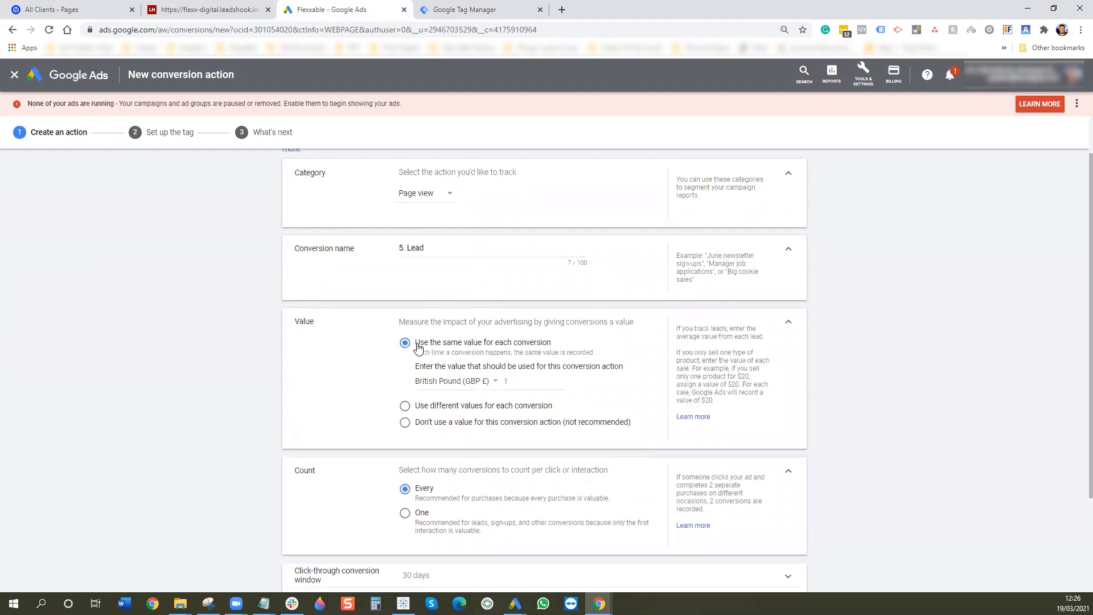
{"action": "left_click", "coordinate": [525, 383]}
{"action": "key", "text": "BackSpace"}
{"action": "type", "text": "50"}
{"action": "scroll", "coordinate": [510, 349], "scroll_direction": "down", "scroll_amount": 3}
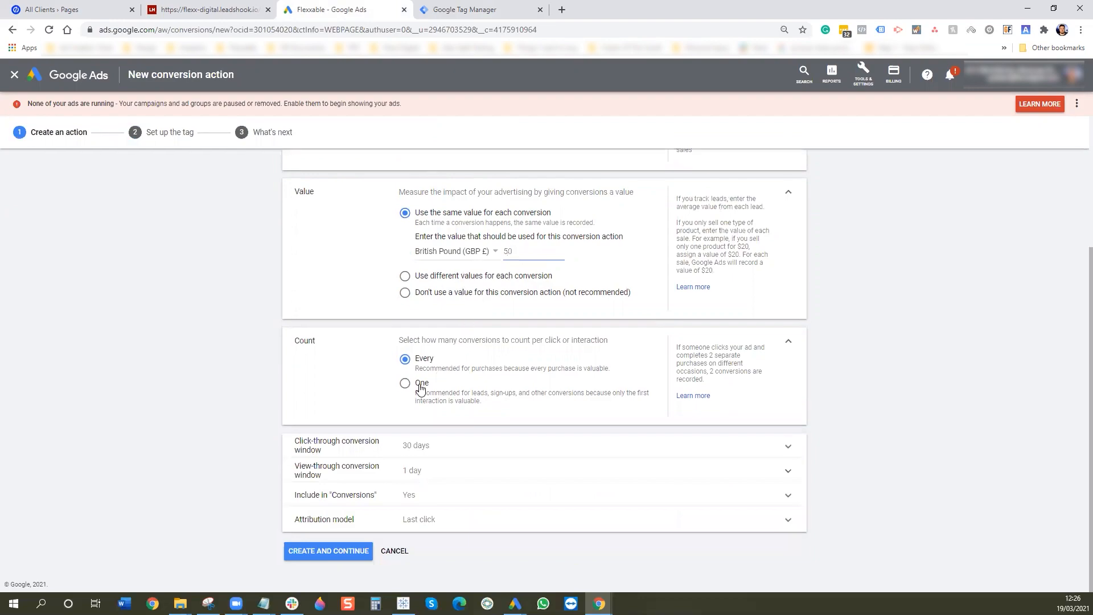
{"action": "left_click", "coordinate": [421, 389]}
- Set the click-through conversion window to 1 week
{"action": "left_click", "coordinate": [468, 450]}
{"action": "left_click", "coordinate": [444, 484]}
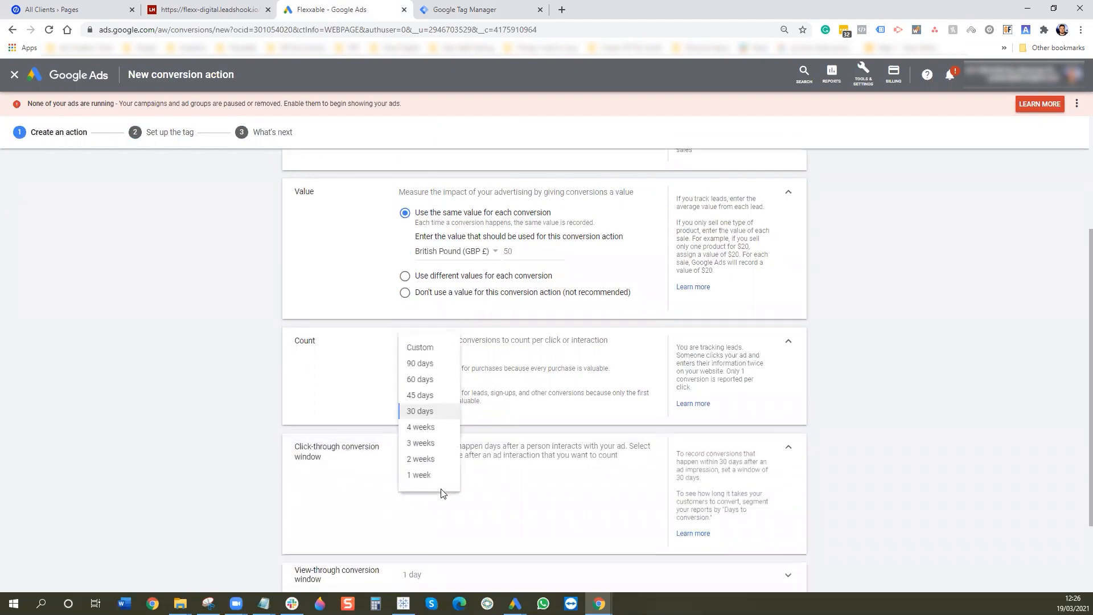
{"action": "left_click", "coordinate": [419, 475]}
{"action": "scroll", "coordinate": [534, 447], "scroll_direction": "down", "scroll_amount": 2}
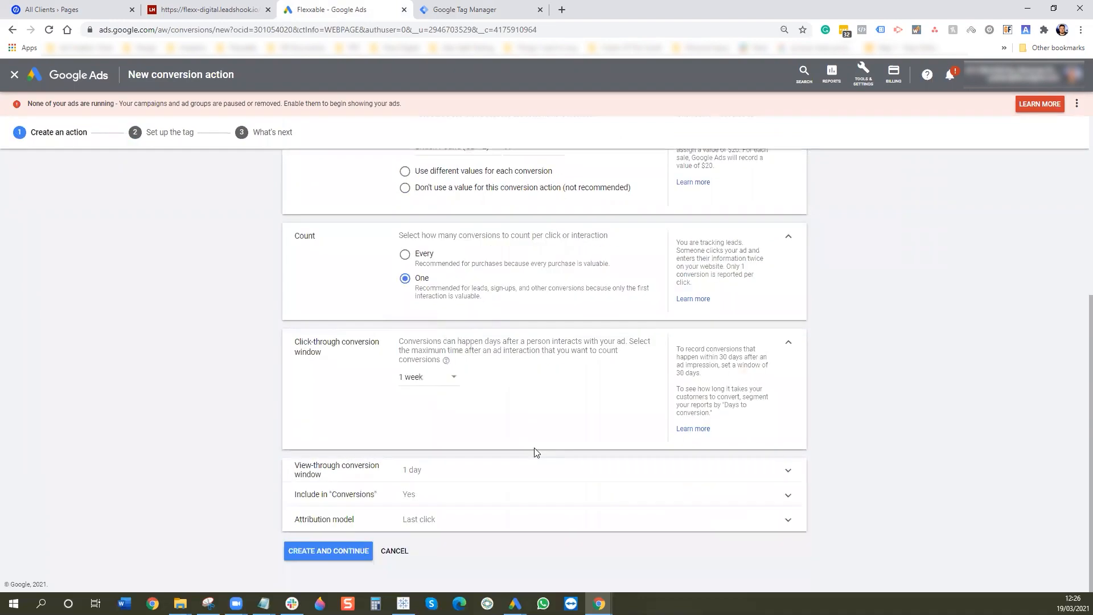
- Choose the Time decay attribution model and create the conversion action
{"action": "left_click", "coordinate": [424, 499]}
{"action": "scroll", "coordinate": [430, 506], "scroll_direction": "down", "scroll_amount": 2}
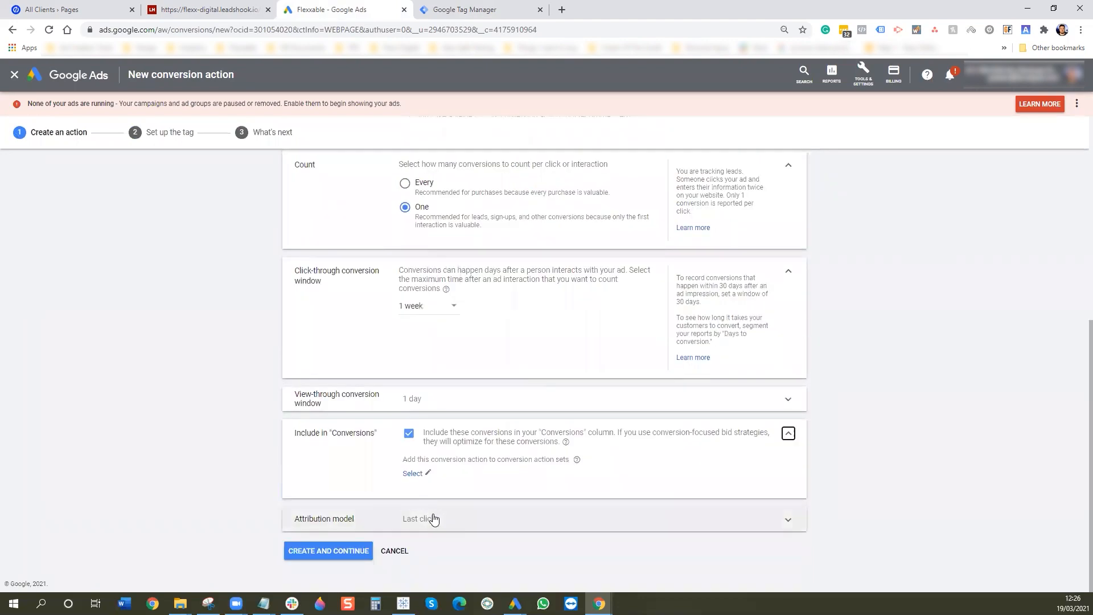
{"action": "left_click", "coordinate": [432, 519]}
{"action": "left_click", "coordinate": [440, 515]}
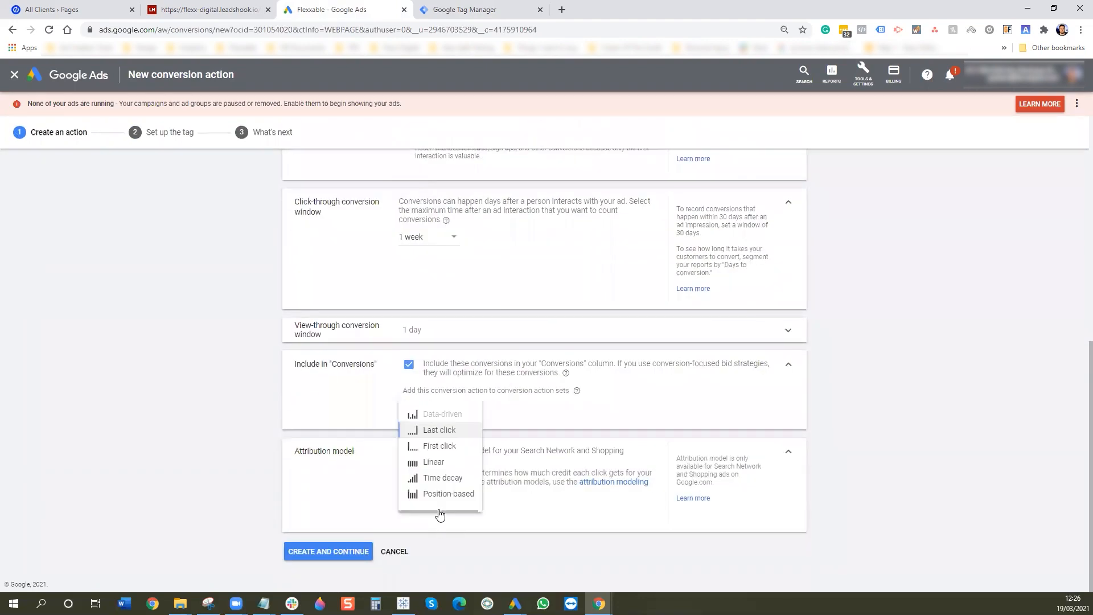
{"action": "left_click", "coordinate": [442, 479]}
{"action": "left_click", "coordinate": [349, 548]}
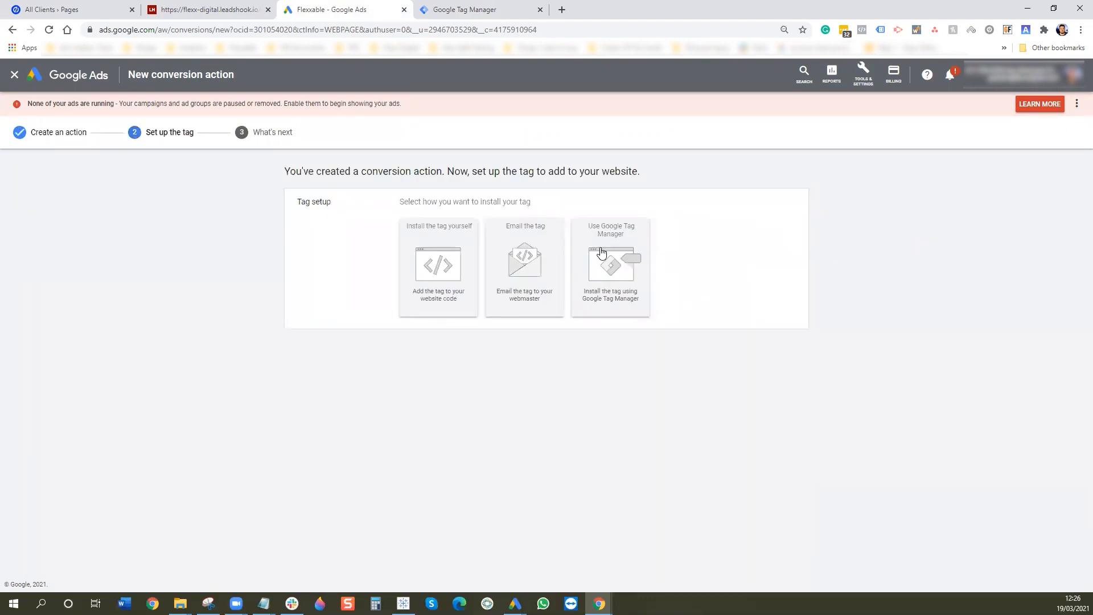
- Start a Google Ads Conversion Tracking tag in Tag Manager holding the 5. Lead conversion ID
{"action": "left_click", "coordinate": [606, 253]}
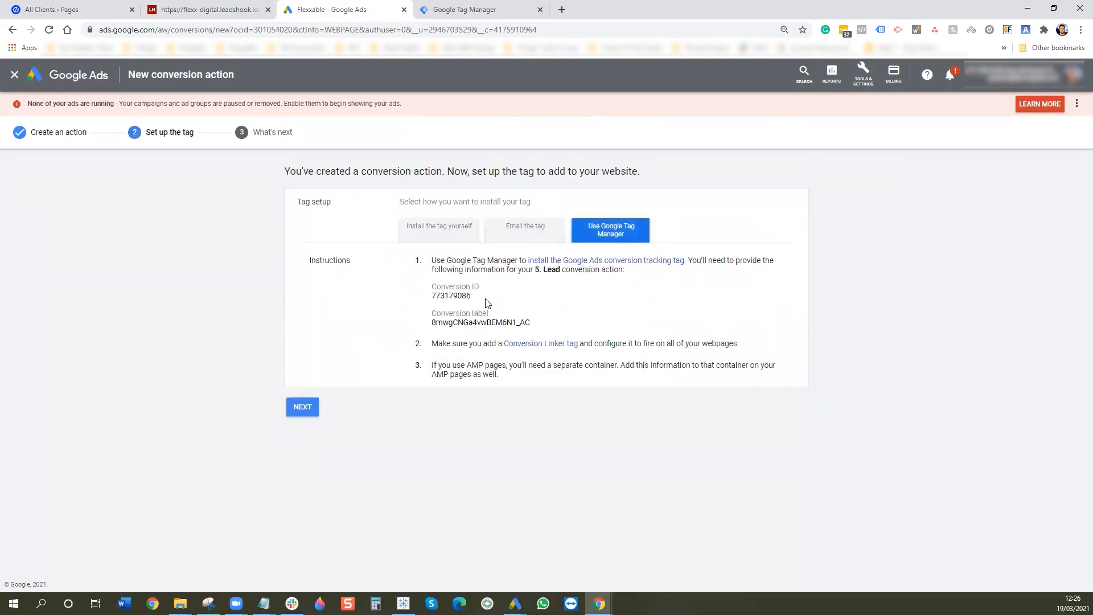
{"action": "left_click_drag", "start_coordinate": [486, 302], "coordinate": [432, 293]}
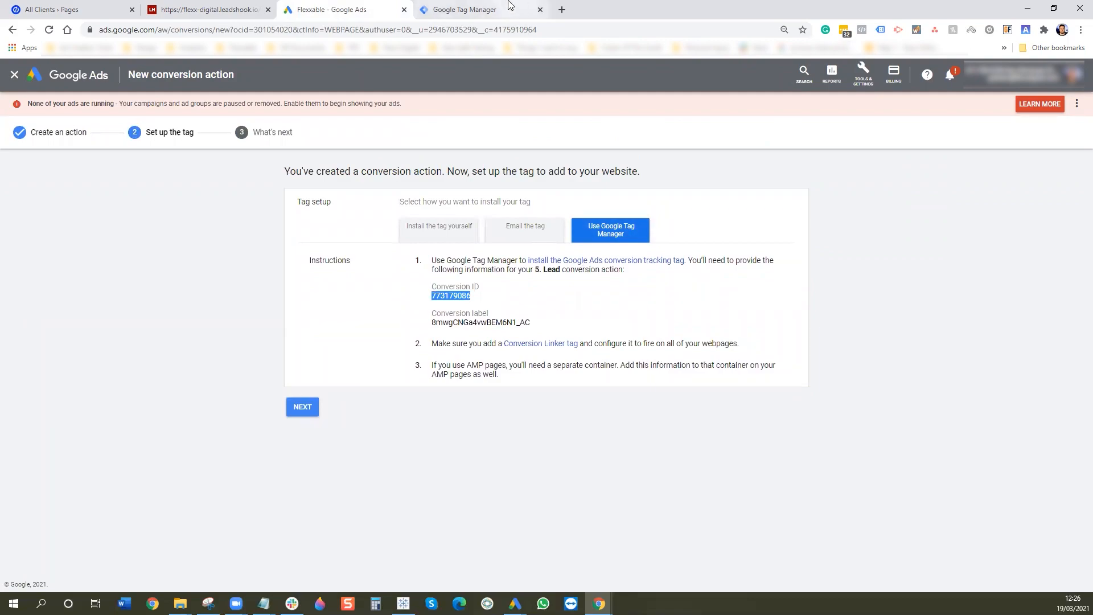
{"action": "left_click", "coordinate": [473, 9]}
{"action": "left_click", "coordinate": [664, 149]}
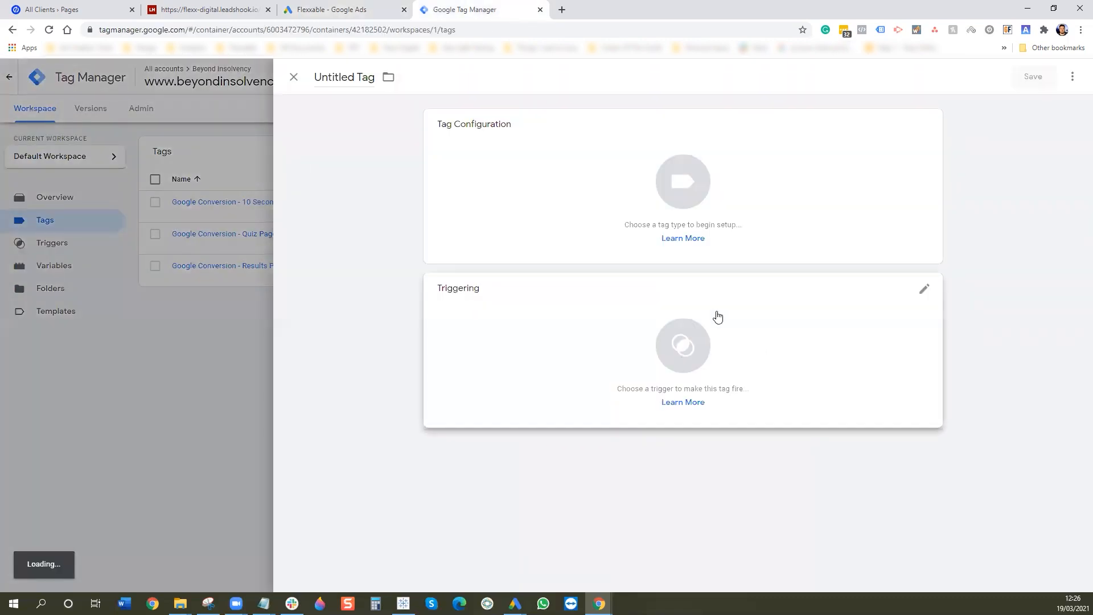
{"action": "left_click", "coordinate": [688, 189]}
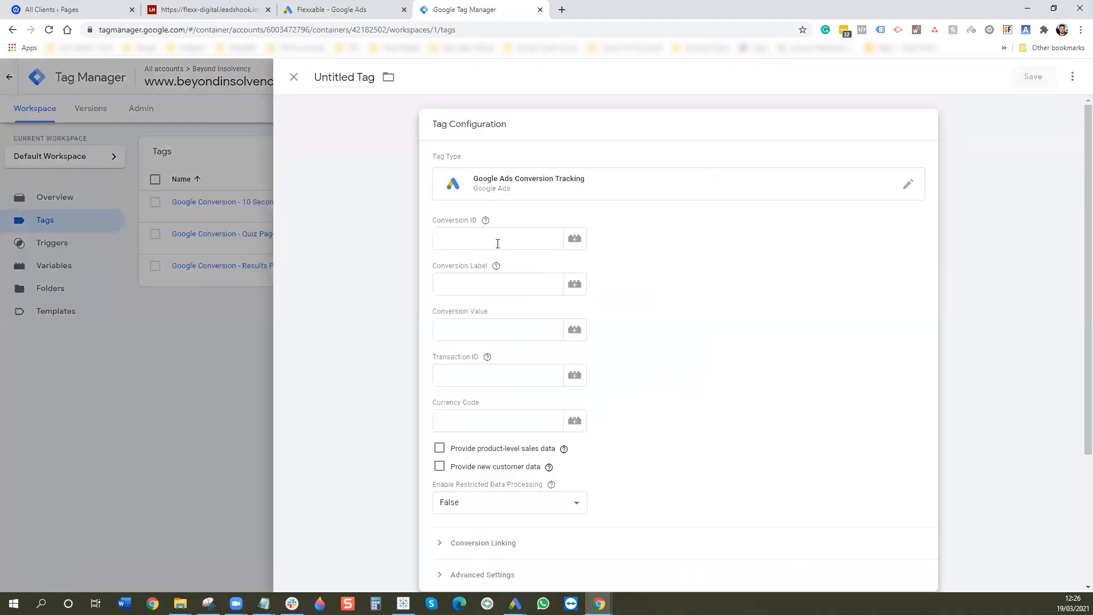
{"action": "left_click", "coordinate": [498, 244]}
{"action": "type", "text": "773179086"}
- Copy the 5. Lead conversion label from Google Ads into the tag's Conversion Label field
{"action": "left_click", "coordinate": [289, 7]}
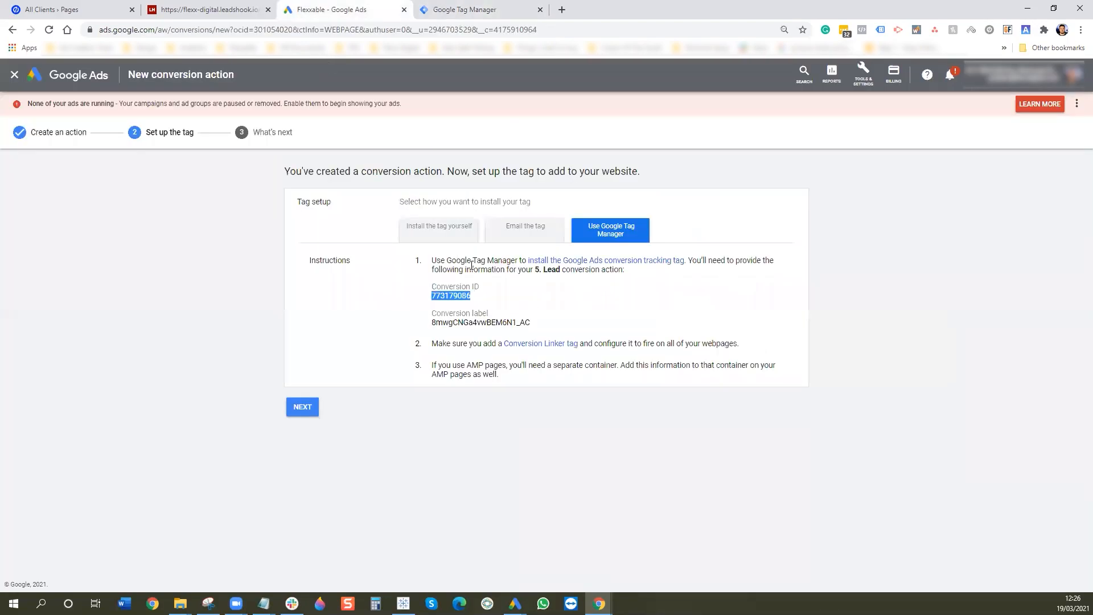
{"action": "left_click_drag", "start_coordinate": [531, 323], "coordinate": [433, 323]}
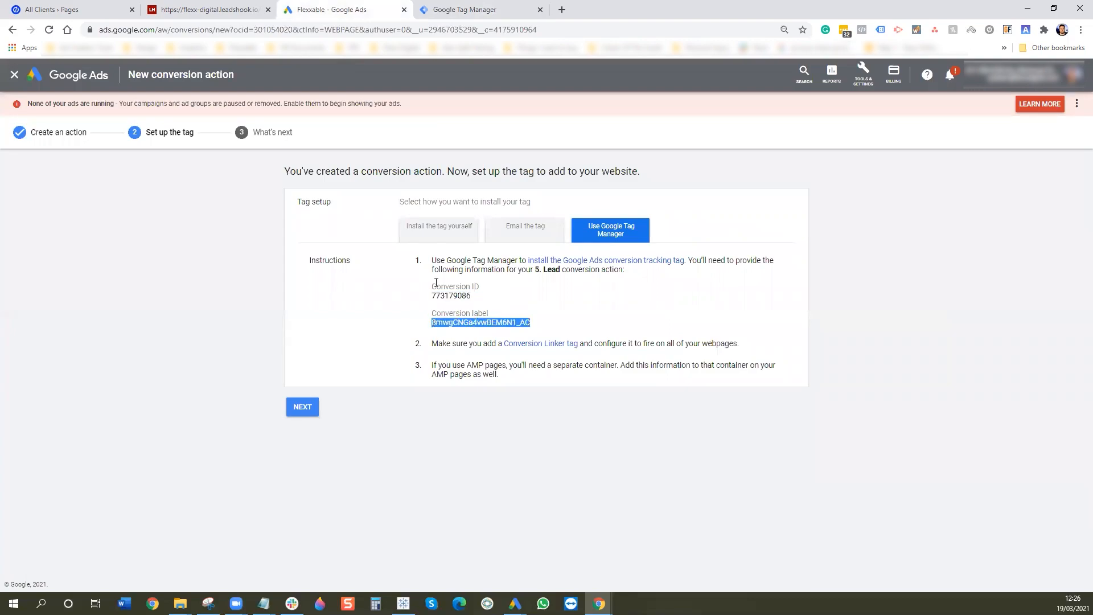
{"action": "key", "text": "ctrl+c"}
{"action": "left_click", "coordinate": [451, 9]}
{"action": "left_click", "coordinate": [491, 286]}
{"action": "key", "text": "ctrl+v"}
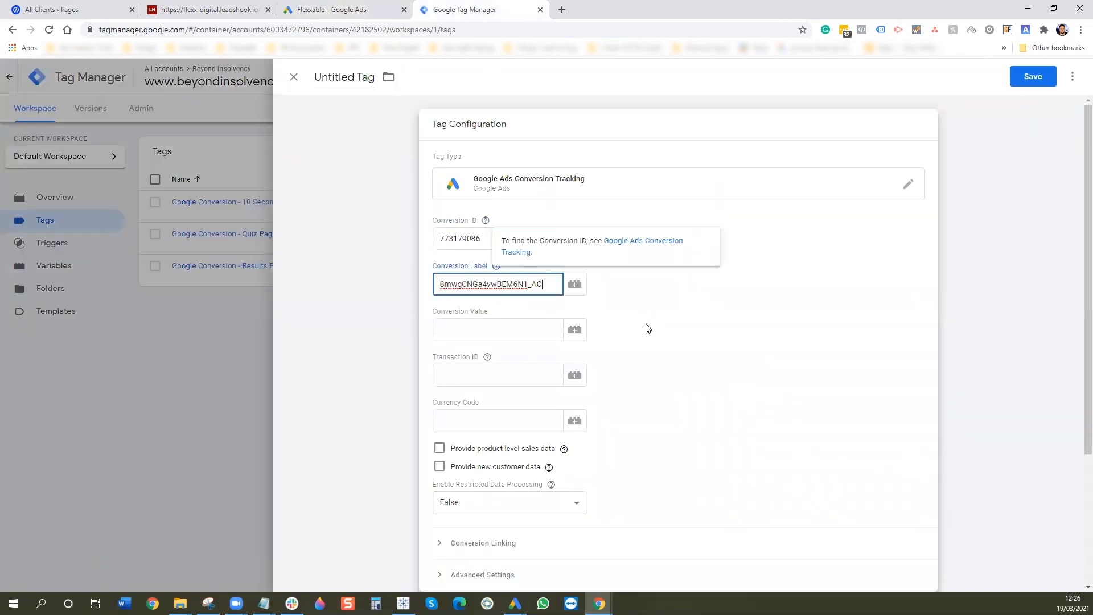
{"action": "scroll", "coordinate": [643, 341], "scroll_direction": "down", "scroll_amount": 3}
{"action": "left_click", "coordinate": [628, 443]}
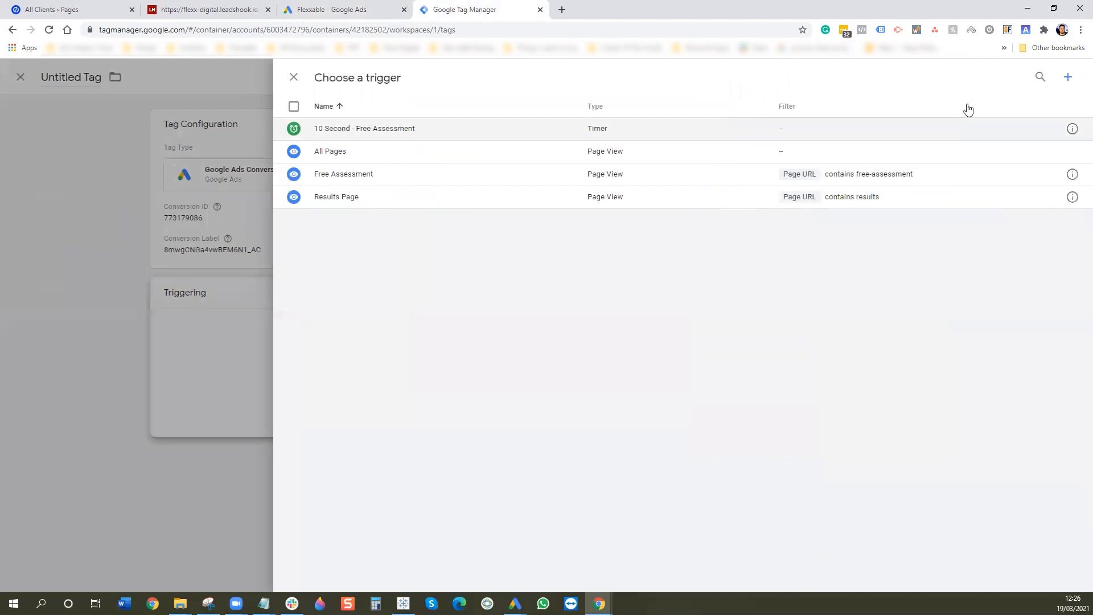
- Create a new TY Page trigger of type Page View firing on some page views
{"action": "left_click", "coordinate": [1069, 77]}
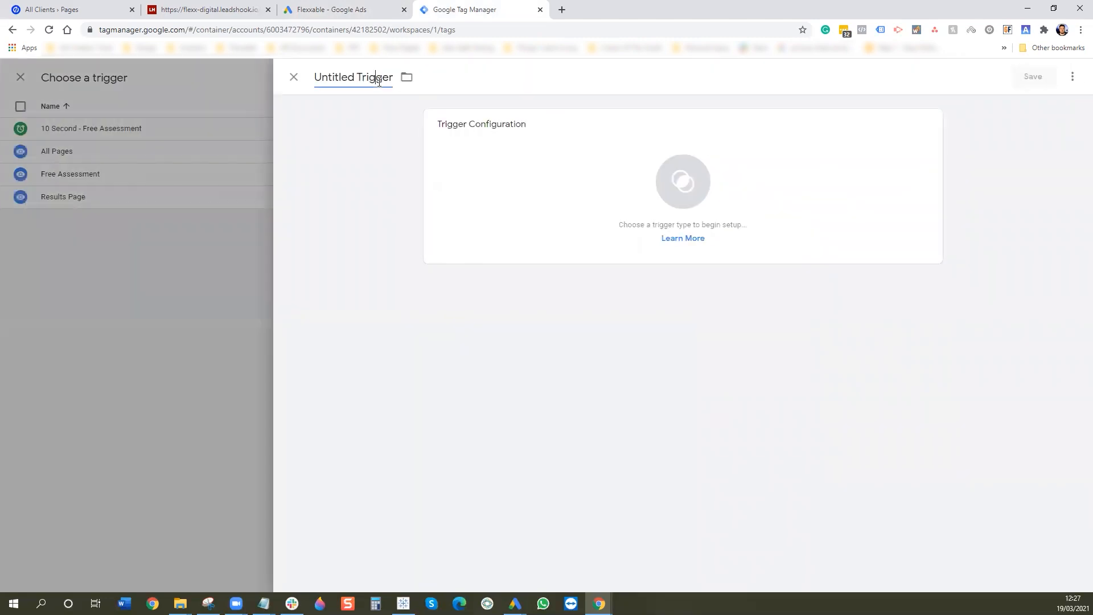
{"action": "left_click", "coordinate": [380, 78]}
{"action": "type", "text": "TY Page"}
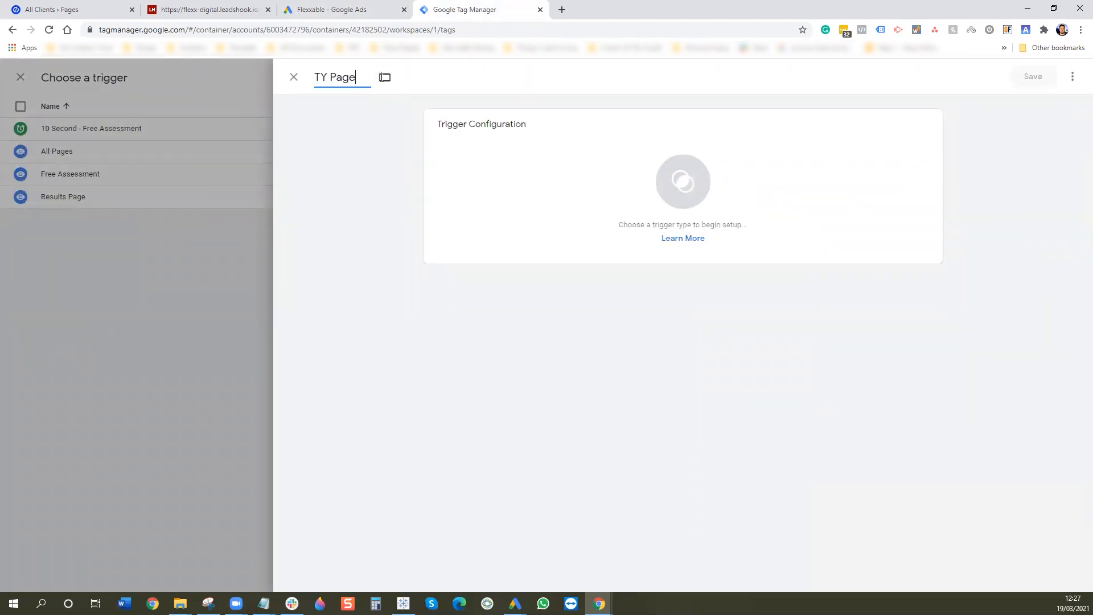
{"action": "left_click", "coordinate": [608, 212]}
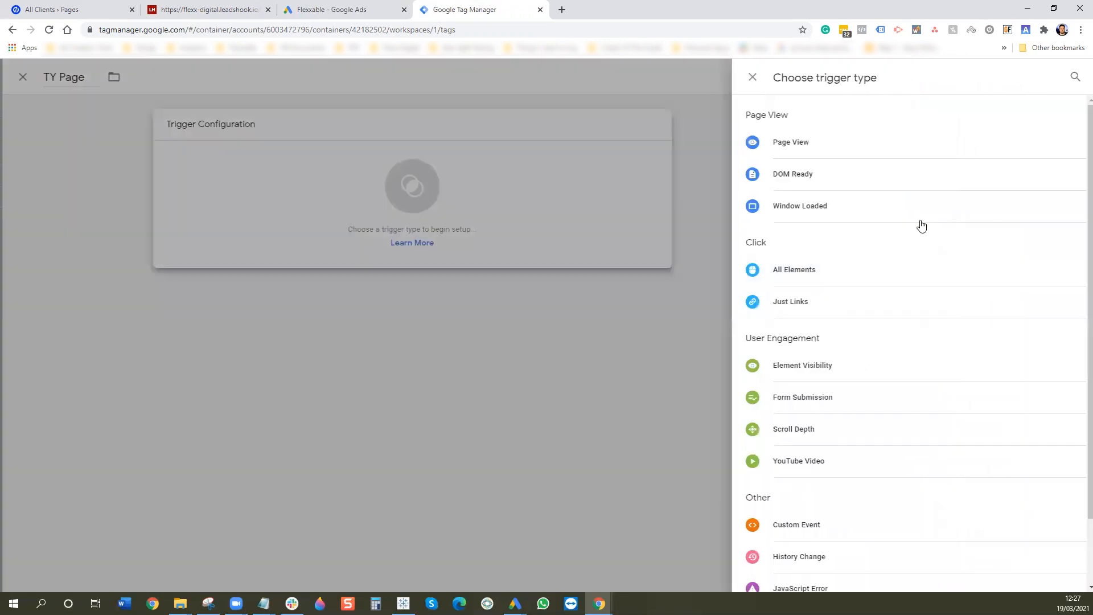
{"action": "left_click", "coordinate": [826, 154]}
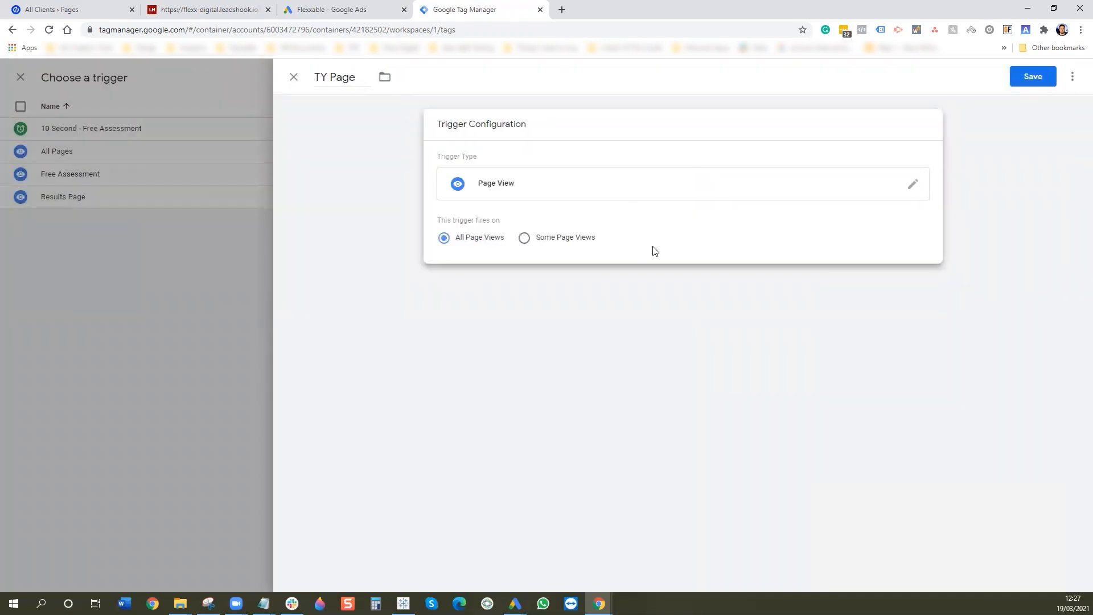
{"action": "left_click", "coordinate": [524, 237]}
- Set the trigger condition to Page URL contains thanks and save it
{"action": "left_click", "coordinate": [527, 283]}
{"action": "left_click", "coordinate": [502, 322]}
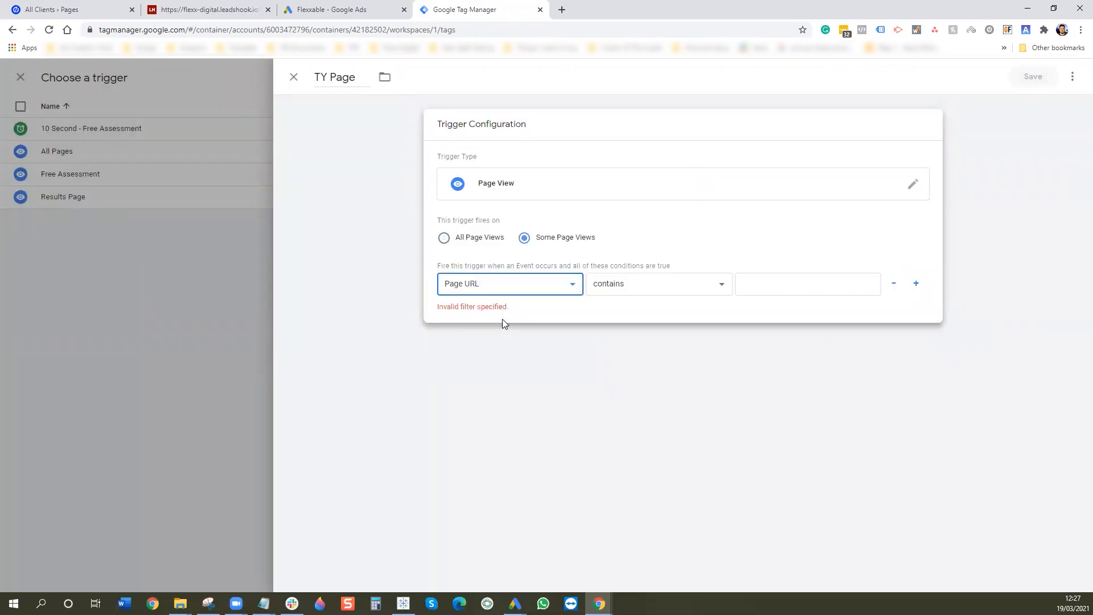
{"action": "left_click", "coordinate": [96, 5]}
{"action": "left_click", "coordinate": [473, 8]}
{"action": "left_click", "coordinate": [760, 287]}
{"action": "type", "text": "thanks"}
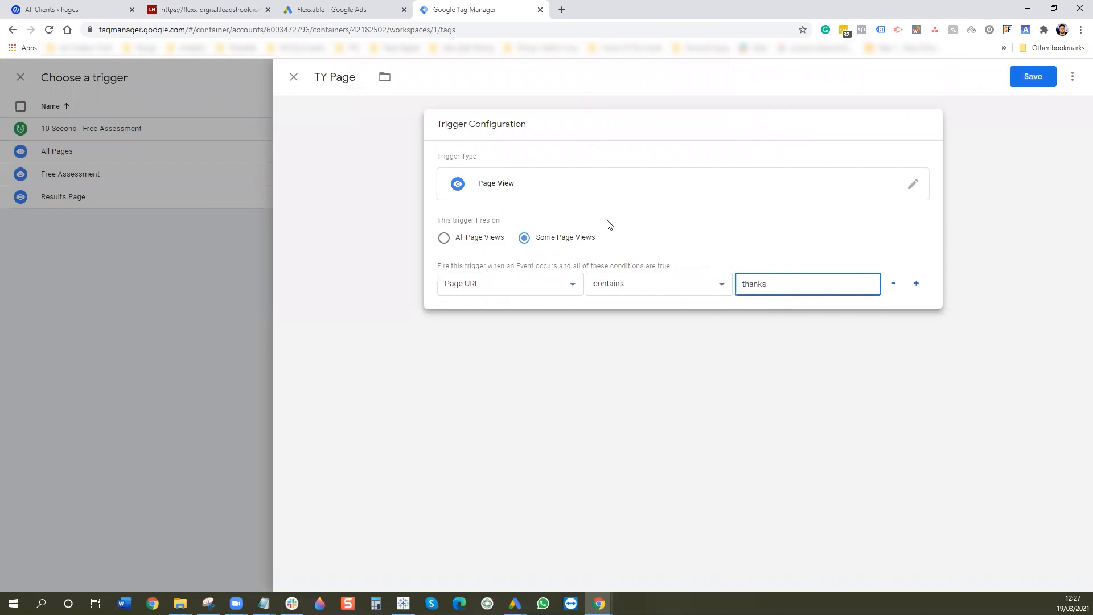
{"action": "left_click", "coordinate": [1033, 76]}
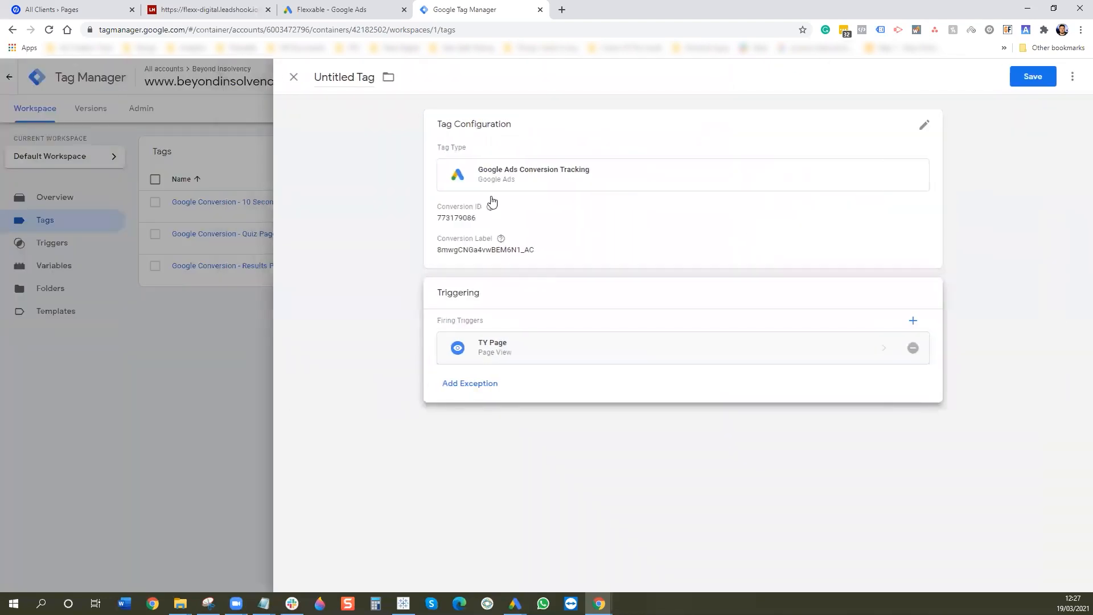
- Rename the tag to 'Google Conversion - TY Page' and save it
{"action": "left_click", "coordinate": [376, 77]}
{"action": "key", "text": "ctrl+a"}
{"action": "type", "text": "Goo"}
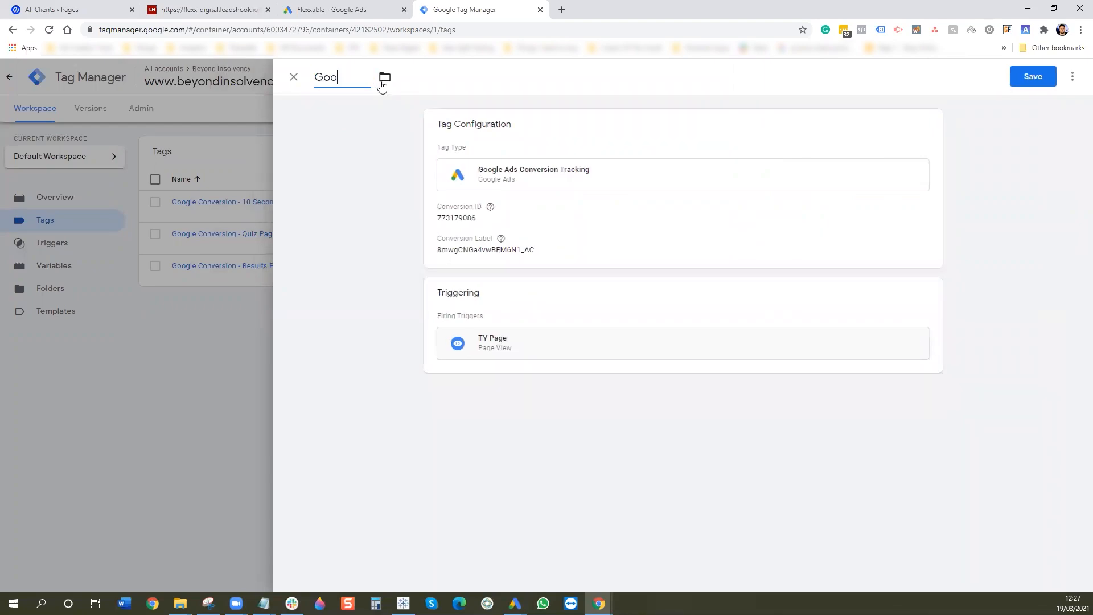
{"action": "type", "text": "gle Conversion - TY Page"}
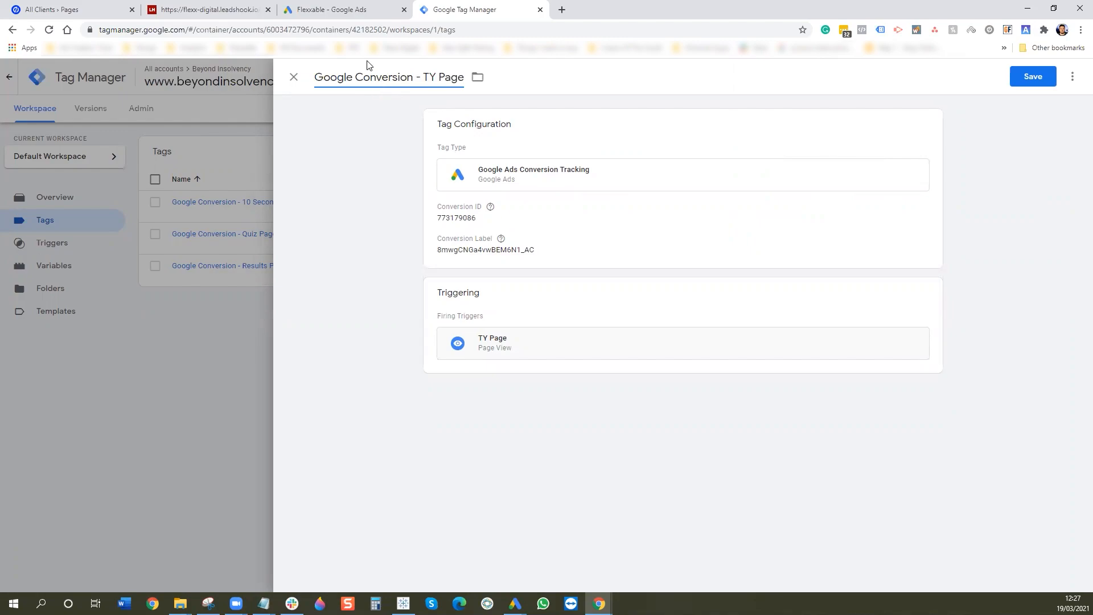
{"action": "left_click", "coordinate": [1014, 76]}
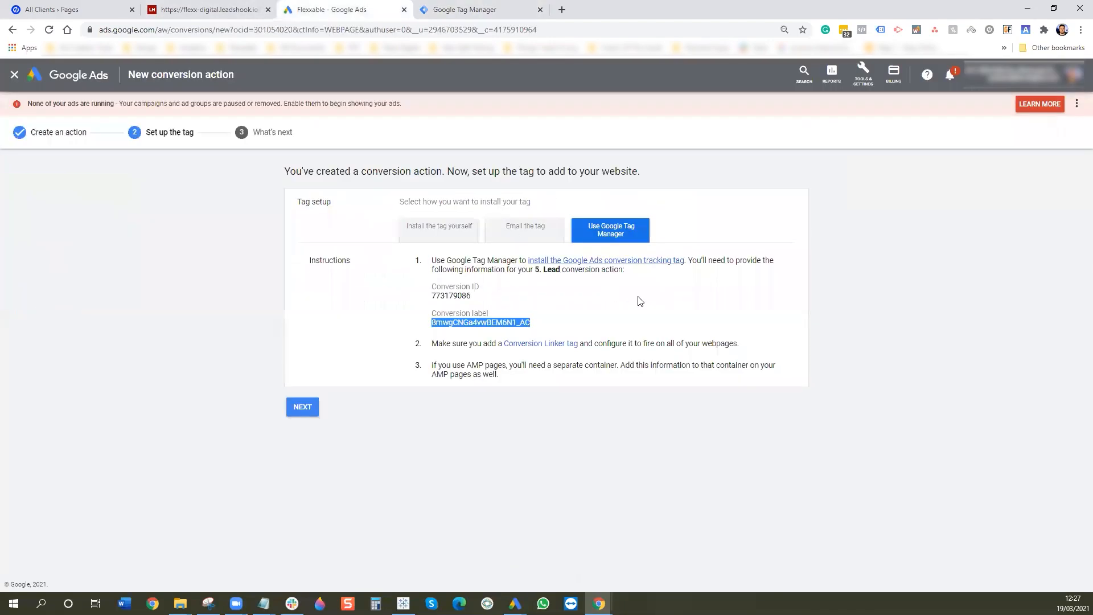
- Finish the 5. Lead tag setup in Google Ads with Next and Done
{"action": "left_click", "coordinate": [330, 9]}
{"action": "left_click", "coordinate": [311, 407]}
{"action": "left_click", "coordinate": [302, 314]}
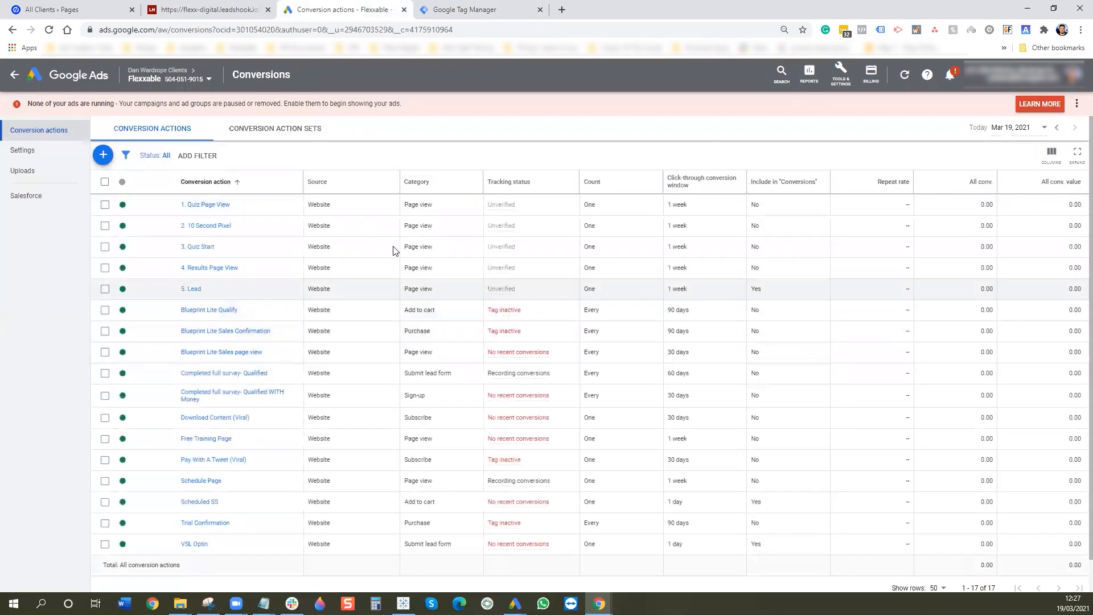
{"action": "left_click", "coordinate": [211, 9]}
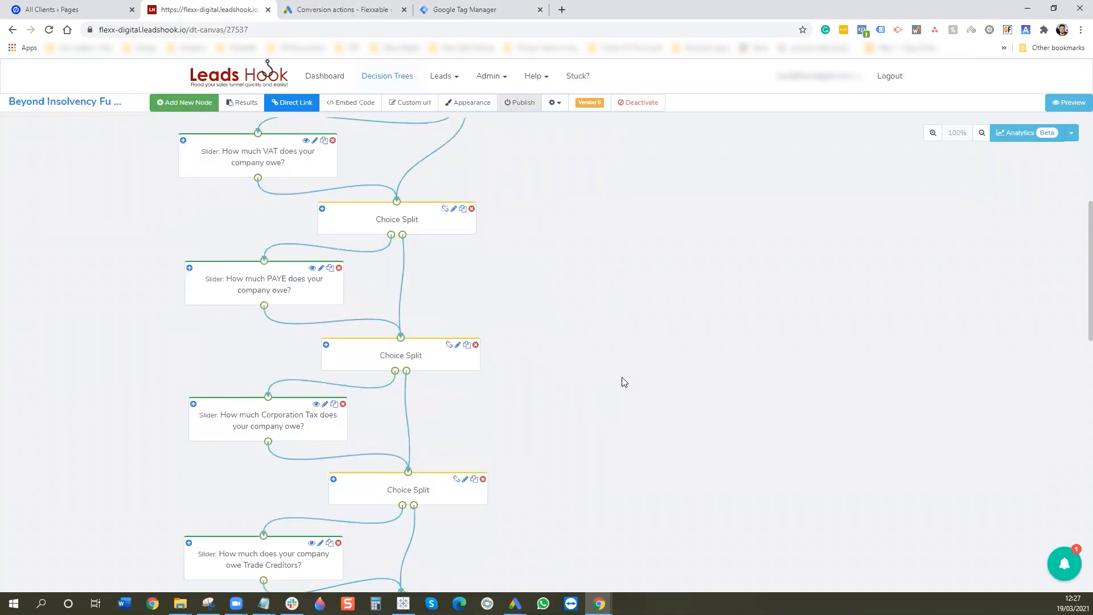
- Scroll the LeadsHook tree to the Results Page node, then show Unbounce's Beyond Insolvency pages
{"action": "scroll", "coordinate": [625, 382], "scroll_direction": "down", "scroll_amount": 6}
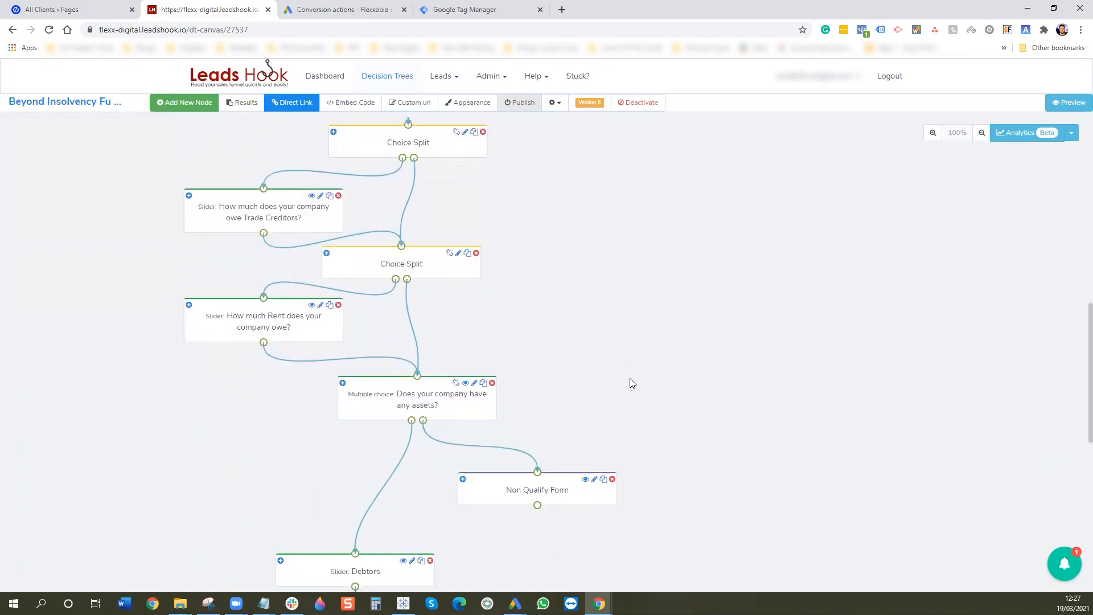
{"action": "scroll", "coordinate": [630, 378], "scroll_direction": "down", "scroll_amount": 4}
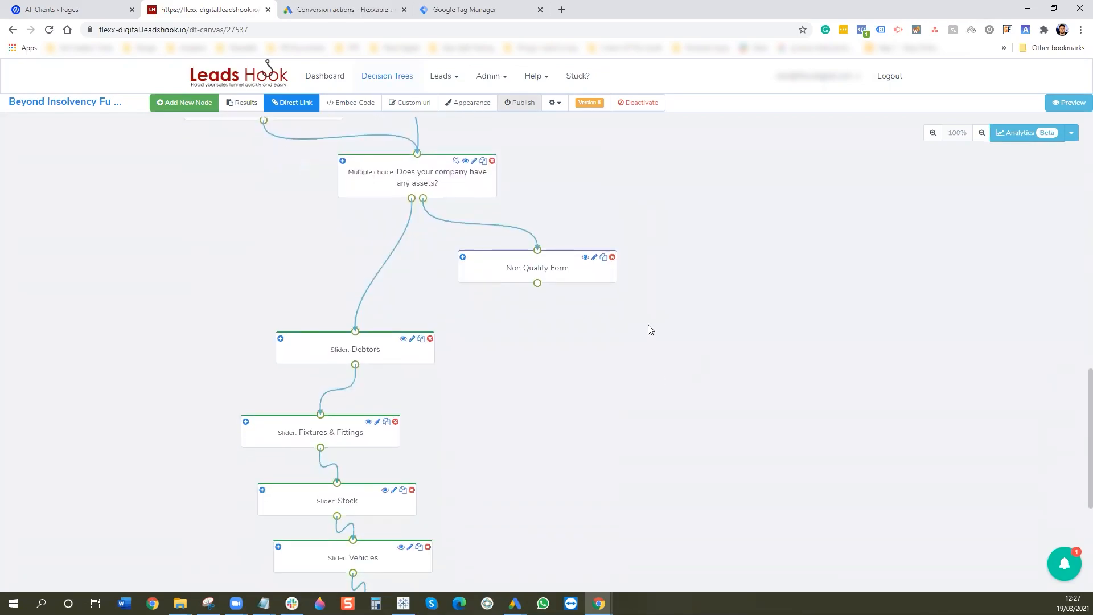
{"action": "left_click_drag", "start_coordinate": [593, 280], "coordinate": [599, 299]}
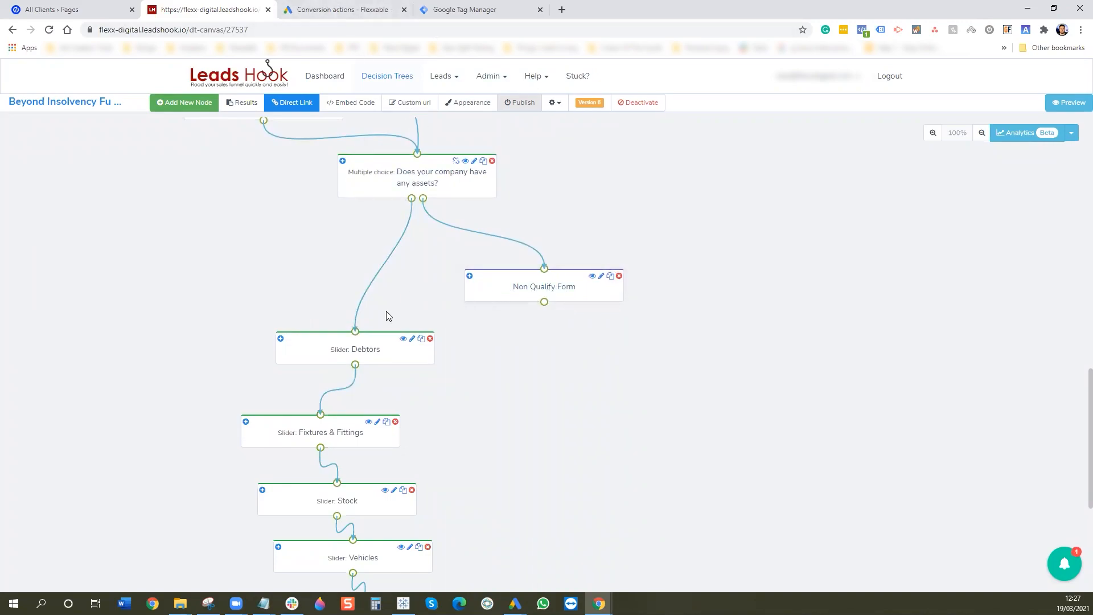
{"action": "scroll", "coordinate": [519, 381], "scroll_direction": "down", "scroll_amount": 5}
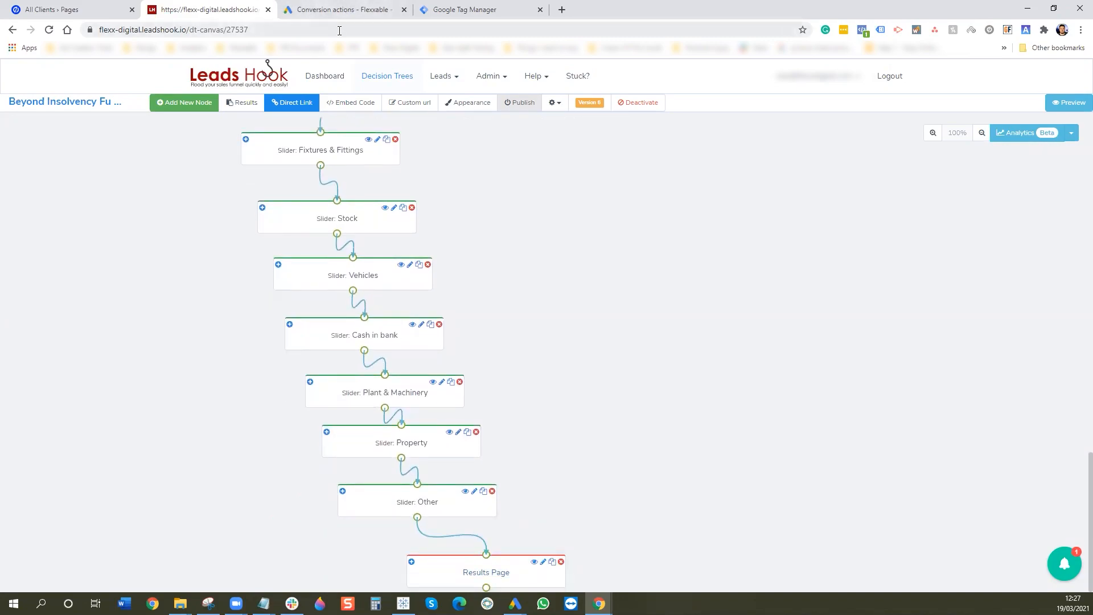
{"action": "left_click", "coordinate": [94, 5]}
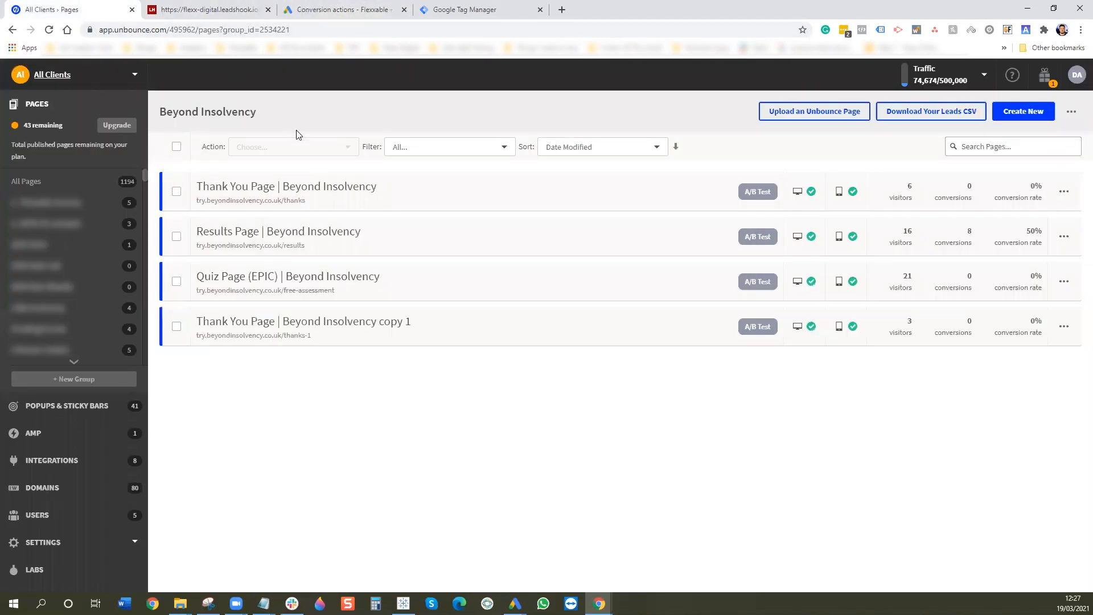
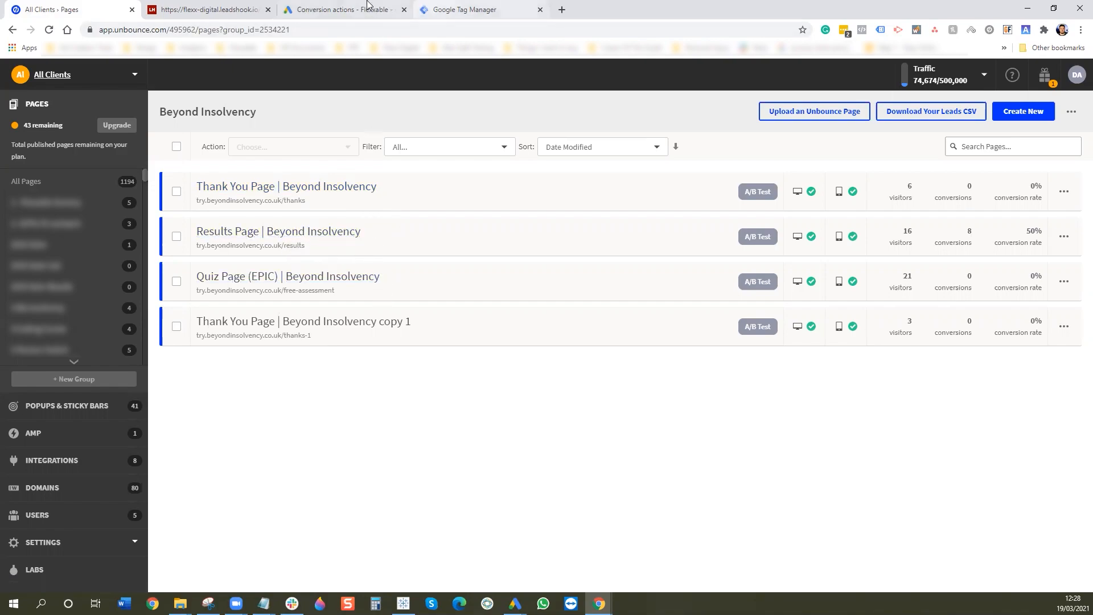
- Submit and publish the Tag Manager container as Version 1, skipping the version description
{"action": "left_click", "coordinate": [495, 9]}
{"action": "left_click", "coordinate": [345, 9]}
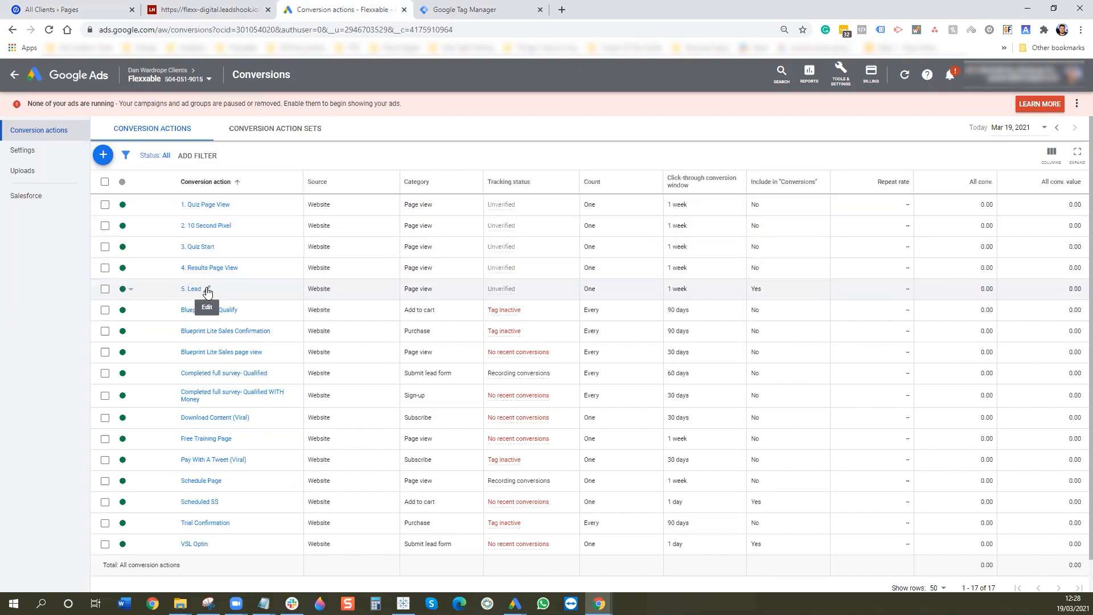
{"action": "left_click", "coordinate": [469, 7]}
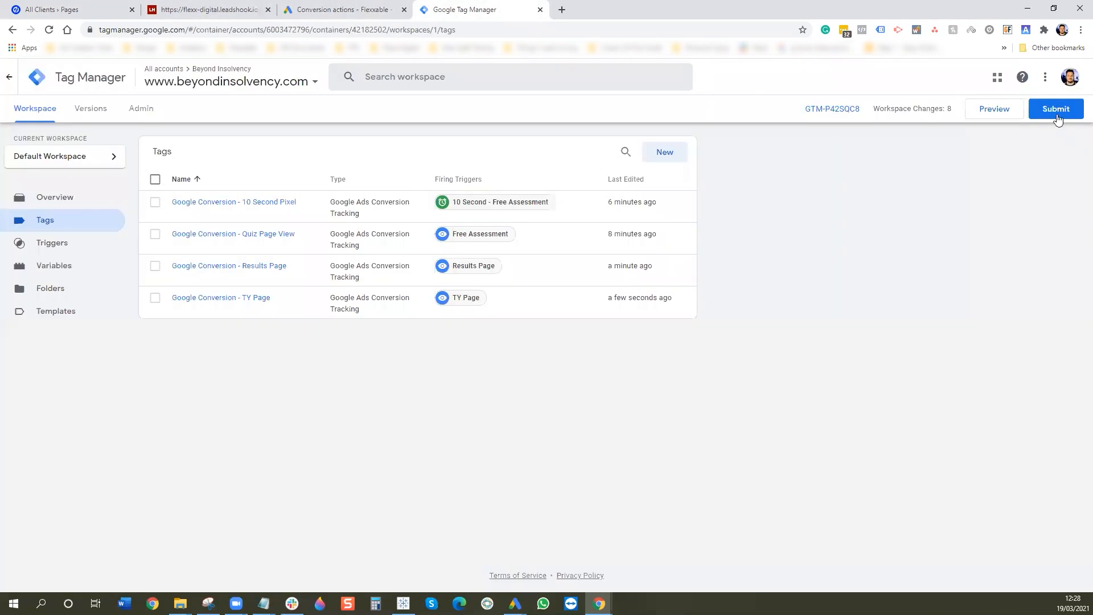
{"action": "left_click", "coordinate": [1056, 115]}
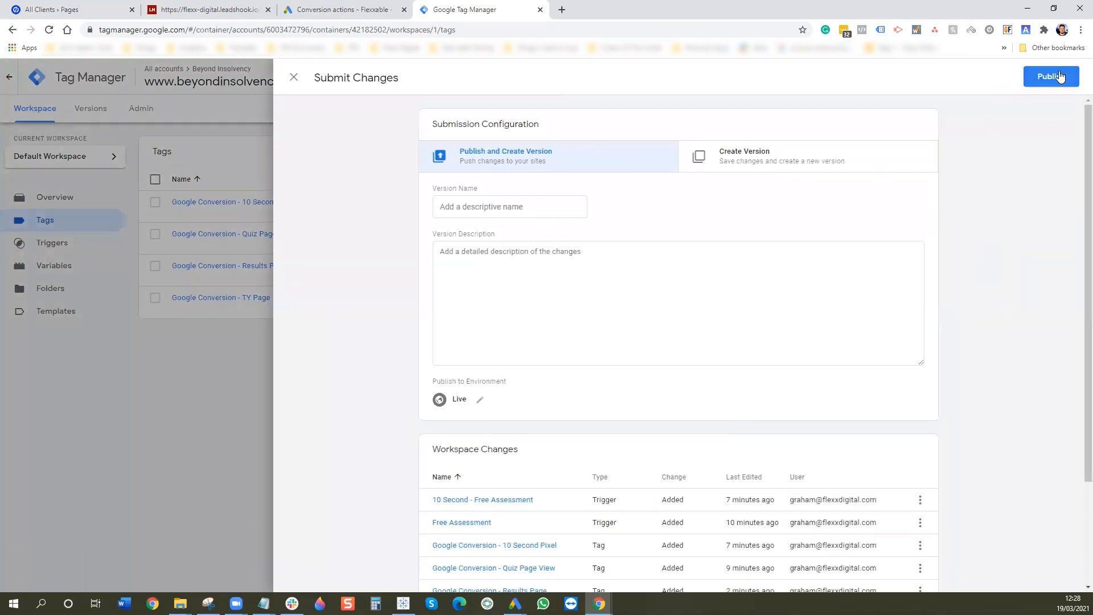
{"action": "left_click", "coordinate": [1060, 77]}
{"action": "left_click", "coordinate": [686, 402]}
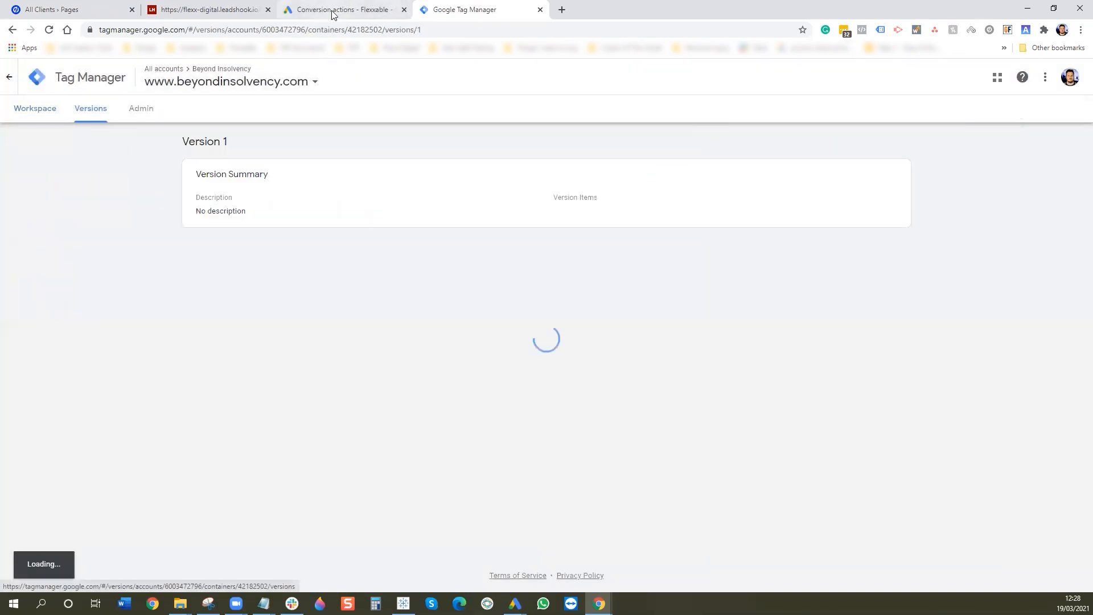
{"action": "left_click", "coordinate": [336, 10]}
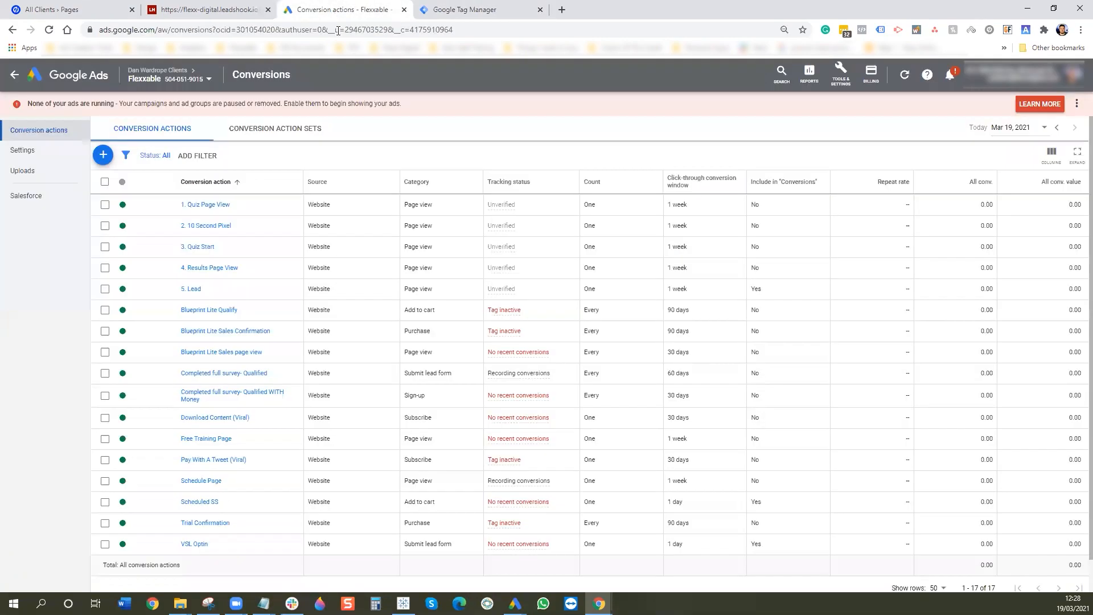
- Open the Google Ads tag details under Audience manager's Audience sources
{"action": "left_click", "coordinate": [841, 73]}
{"action": "left_click", "coordinate": [640, 135]}
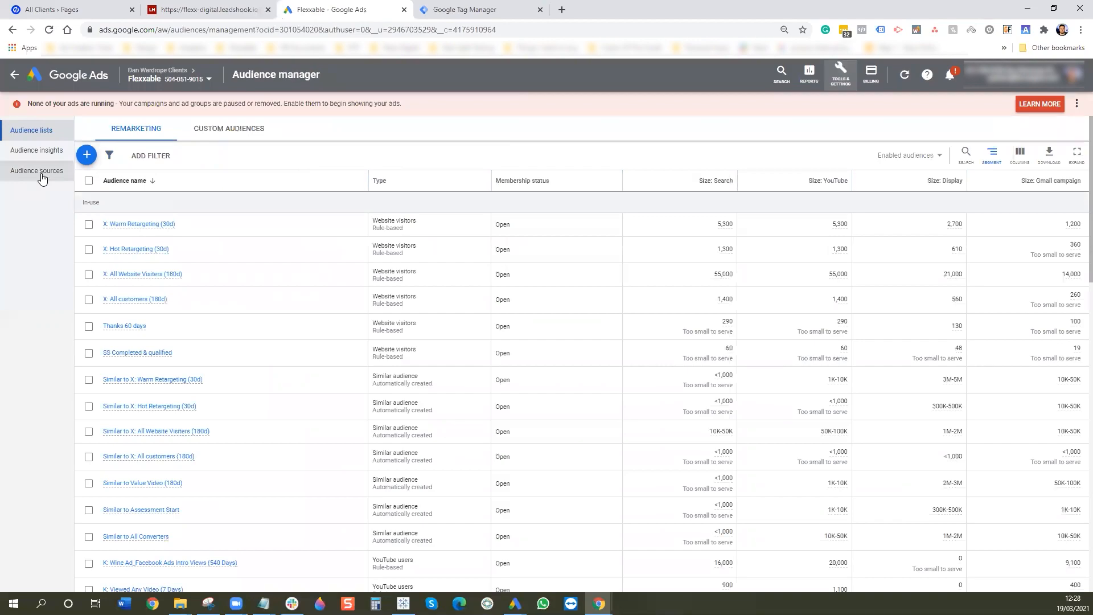
{"action": "left_click", "coordinate": [41, 174]}
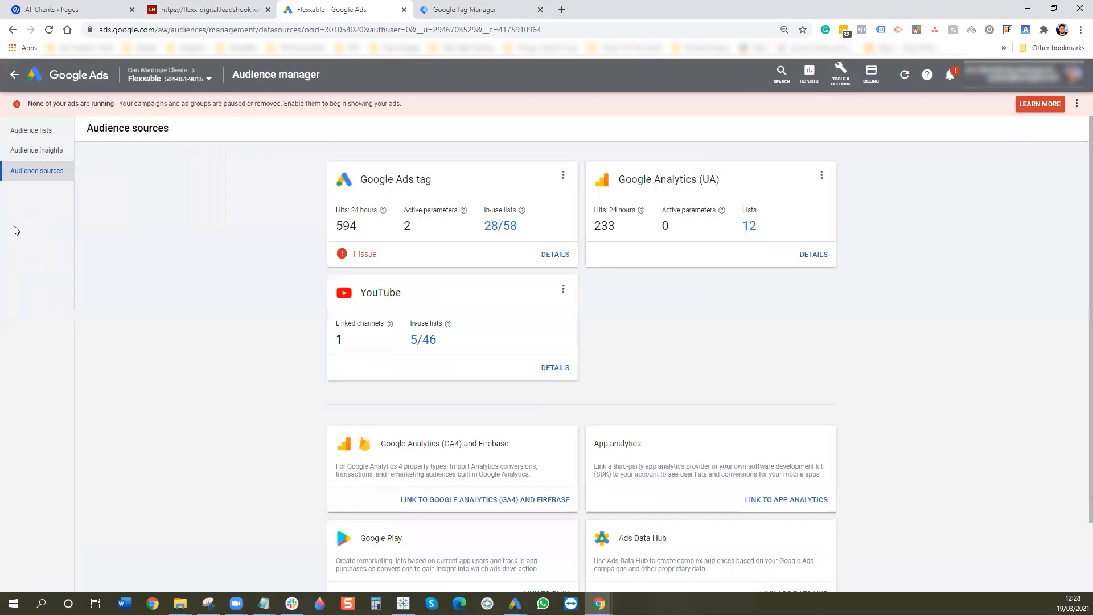
{"action": "left_click", "coordinate": [555, 254]}
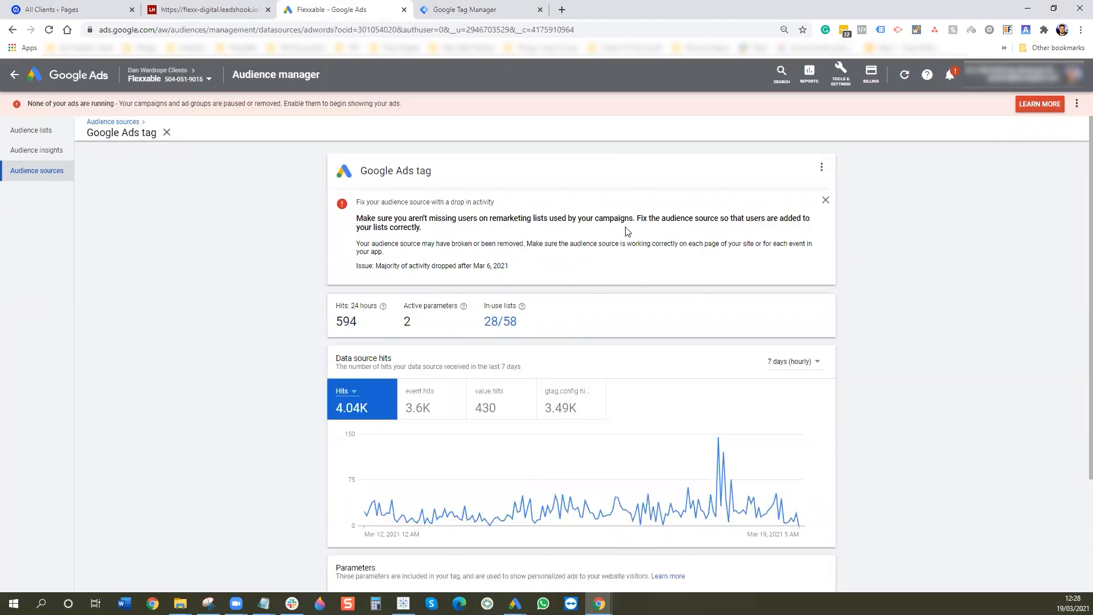
- Show the 'Install the tag yourself' global site tag code and select all of it
{"action": "scroll", "coordinate": [725, 283], "scroll_direction": "down", "scroll_amount": 3}
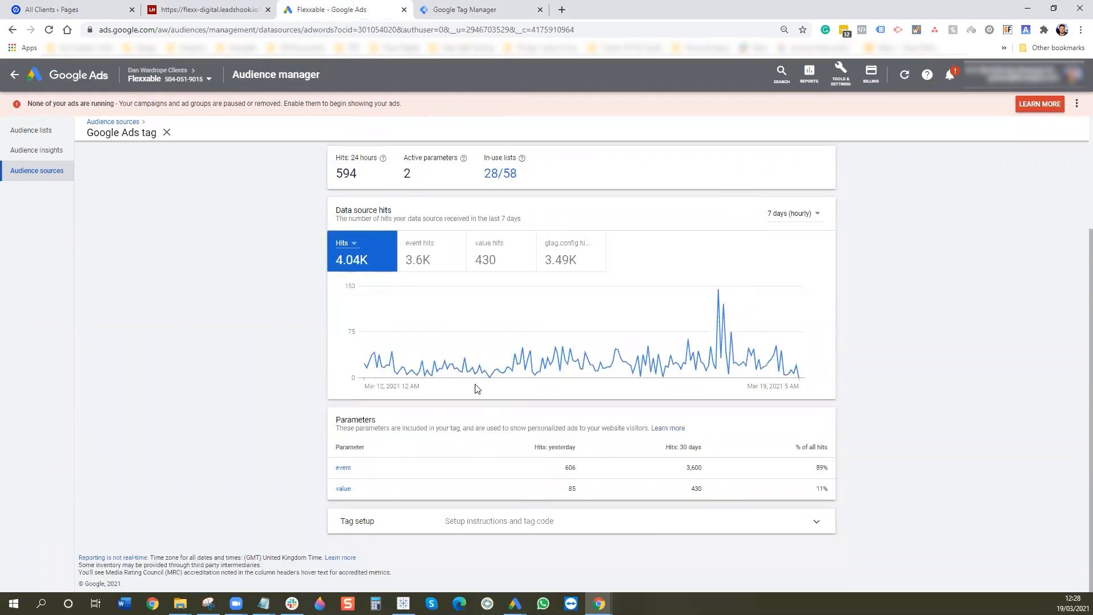
{"action": "left_click", "coordinate": [576, 528]}
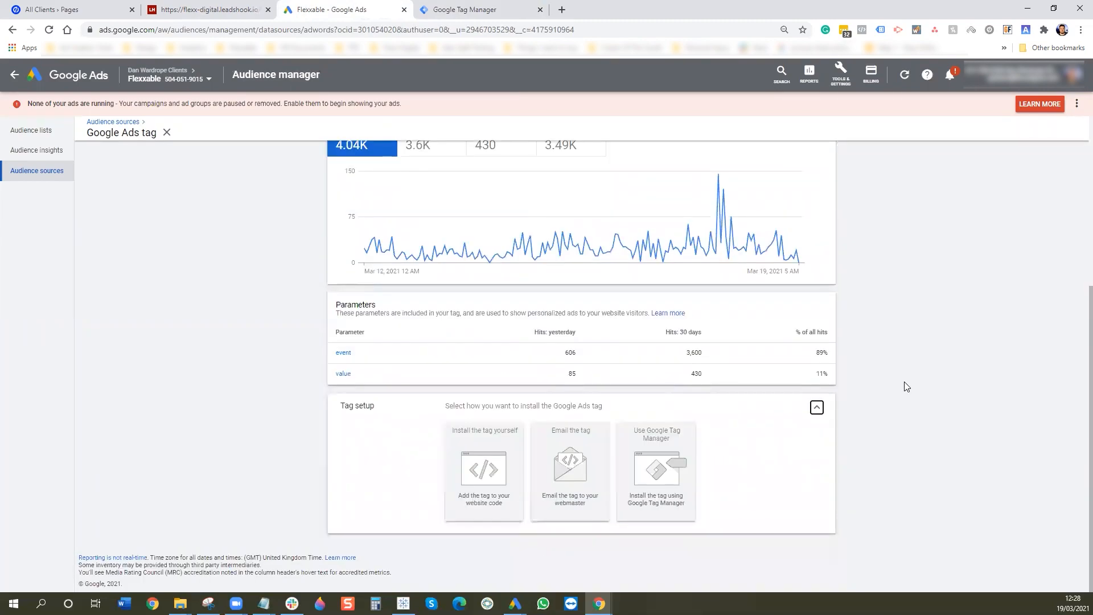
{"action": "left_click", "coordinate": [655, 466]}
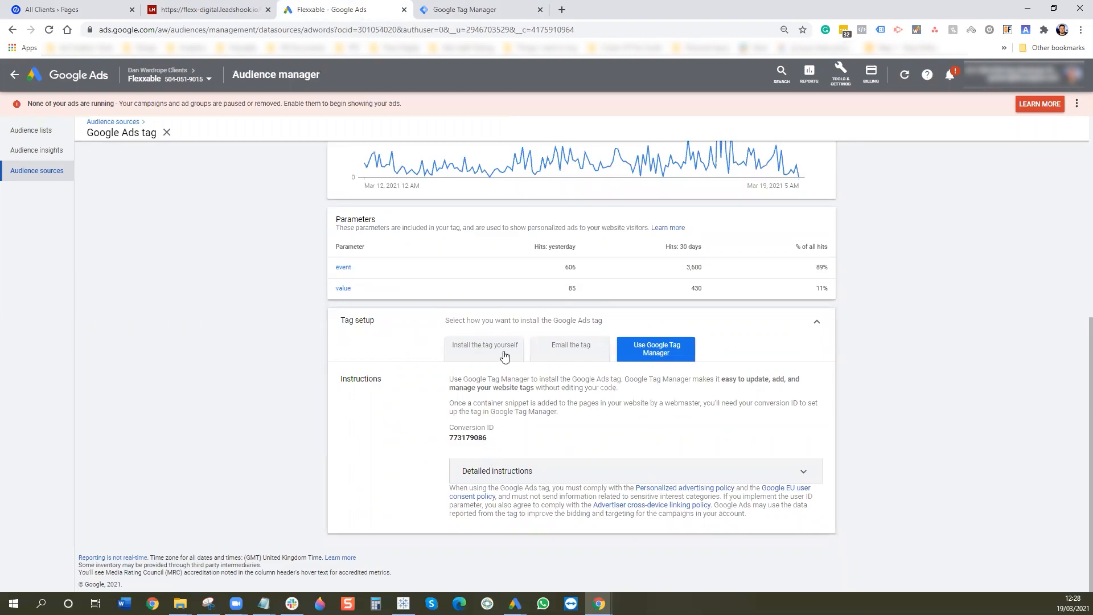
{"action": "left_click", "coordinate": [503, 356]}
{"action": "left_click", "coordinate": [494, 448]}
{"action": "key", "text": "ctrl+c"}
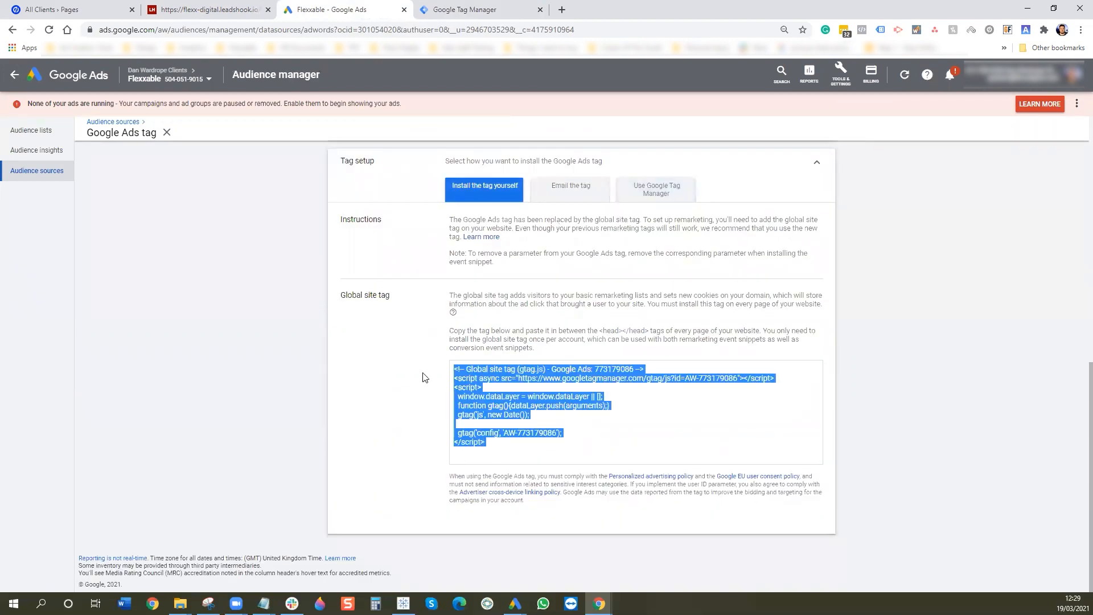
{"action": "left_click", "coordinate": [458, 10]}
{"action": "left_click", "coordinate": [50, 113]}
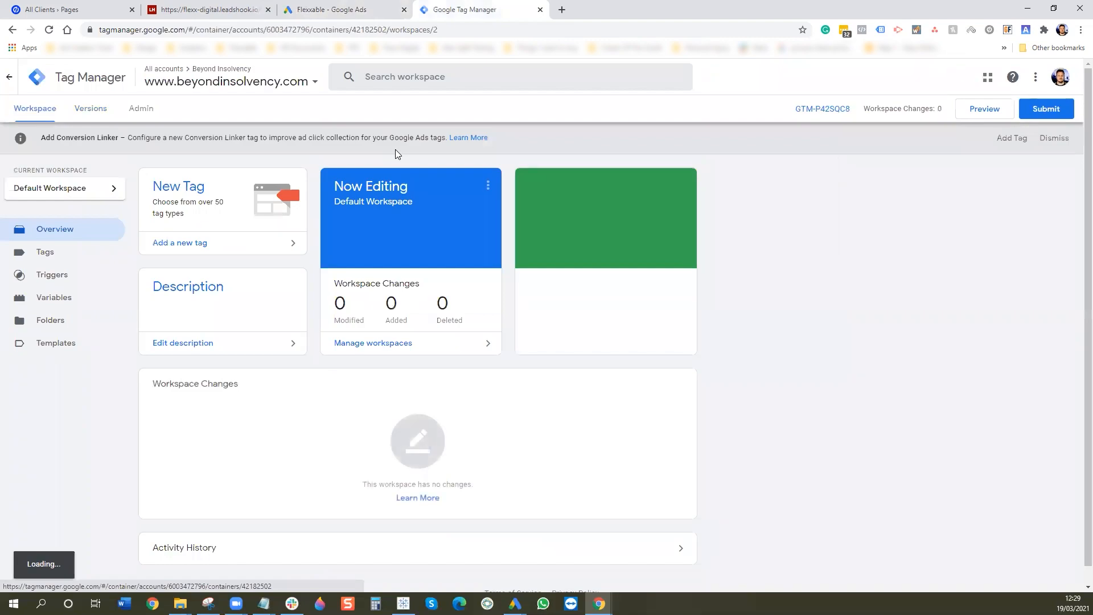
- Create a new Custom HTML tag named 'Google Tag' containing the pasted global site tag
{"action": "left_click", "coordinate": [83, 256]}
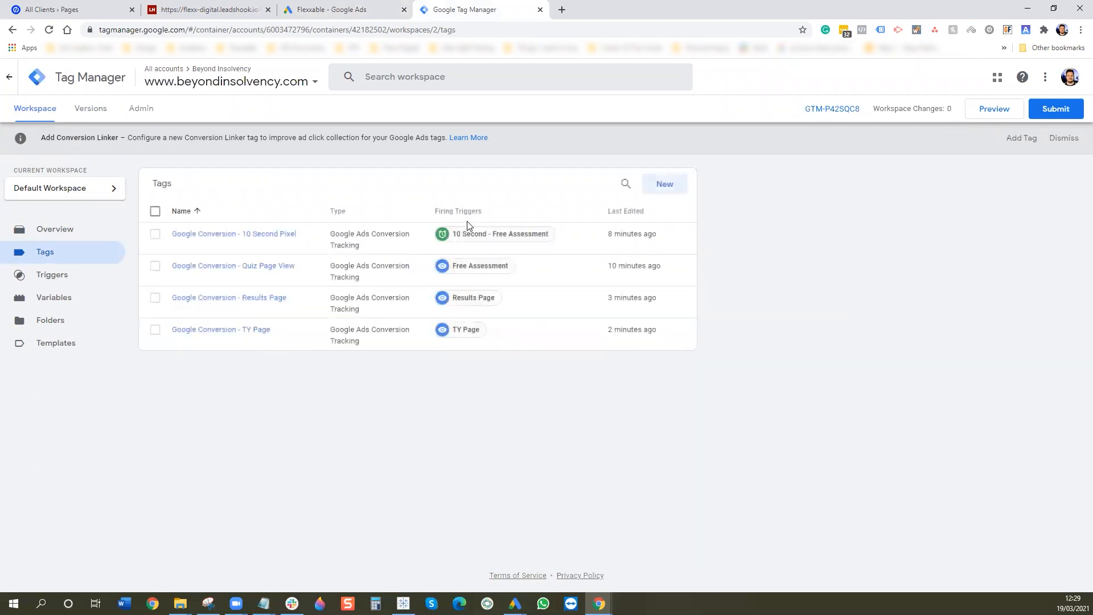
{"action": "left_click", "coordinate": [663, 188]}
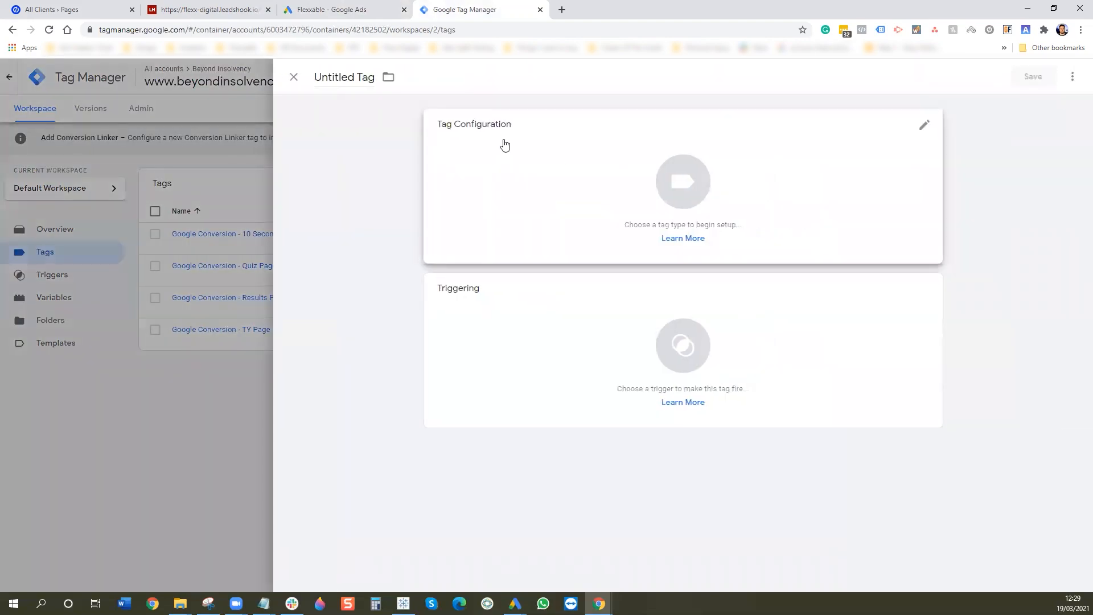
{"action": "left_click", "coordinate": [347, 77]}
{"action": "key", "text": "ctrl+a"}
{"action": "type", "text": "G"}
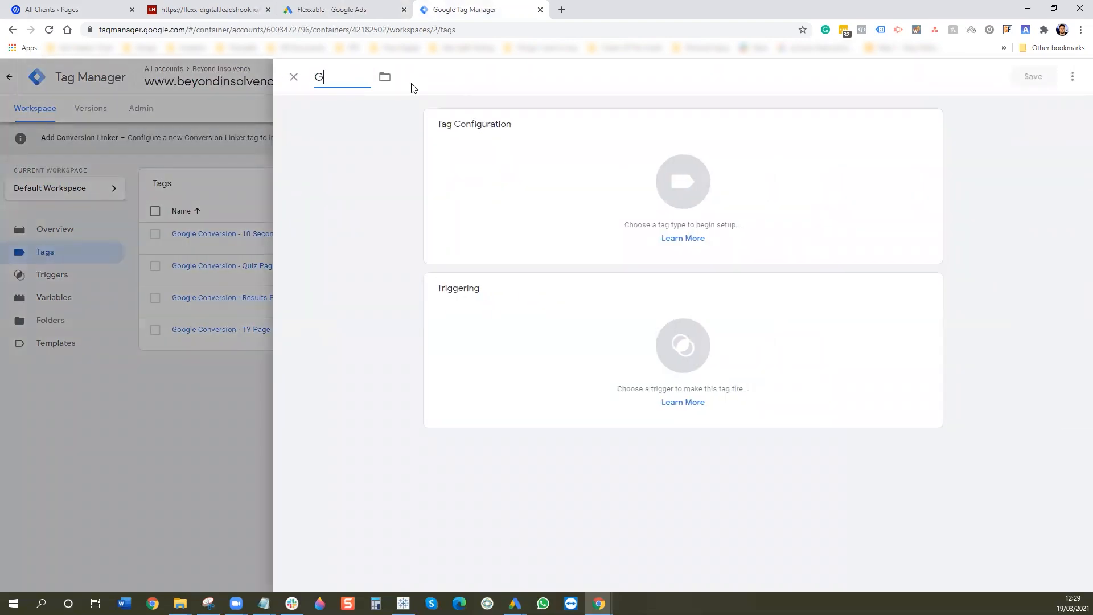
{"action": "left_click", "coordinate": [520, 171]}
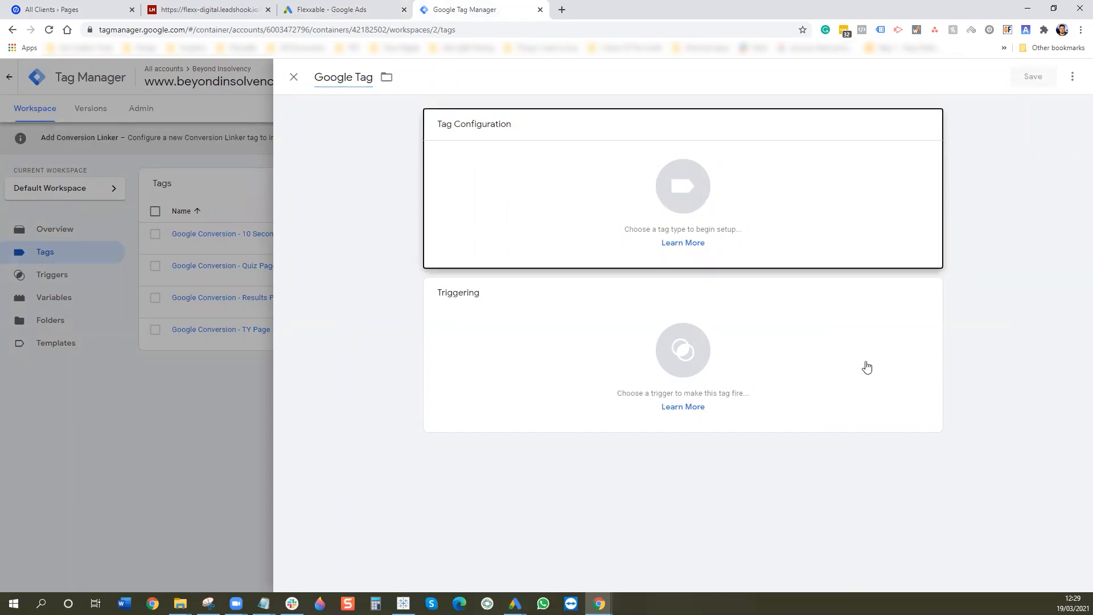
{"action": "scroll", "coordinate": [911, 424], "scroll_direction": "down", "scroll_amount": 3}
{"action": "left_click", "coordinate": [845, 363]}
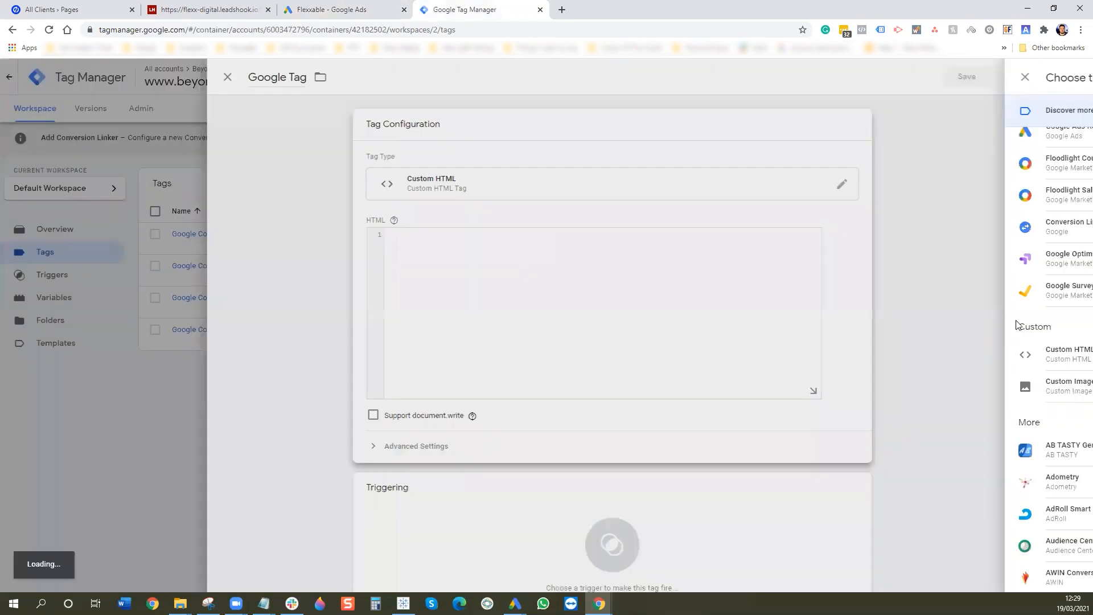
{"action": "key", "text": "ctrl+v"}
- Set the Google Tag to fire on All Pages and save it
{"action": "scroll", "coordinate": [735, 399], "scroll_direction": "down", "scroll_amount": 2}
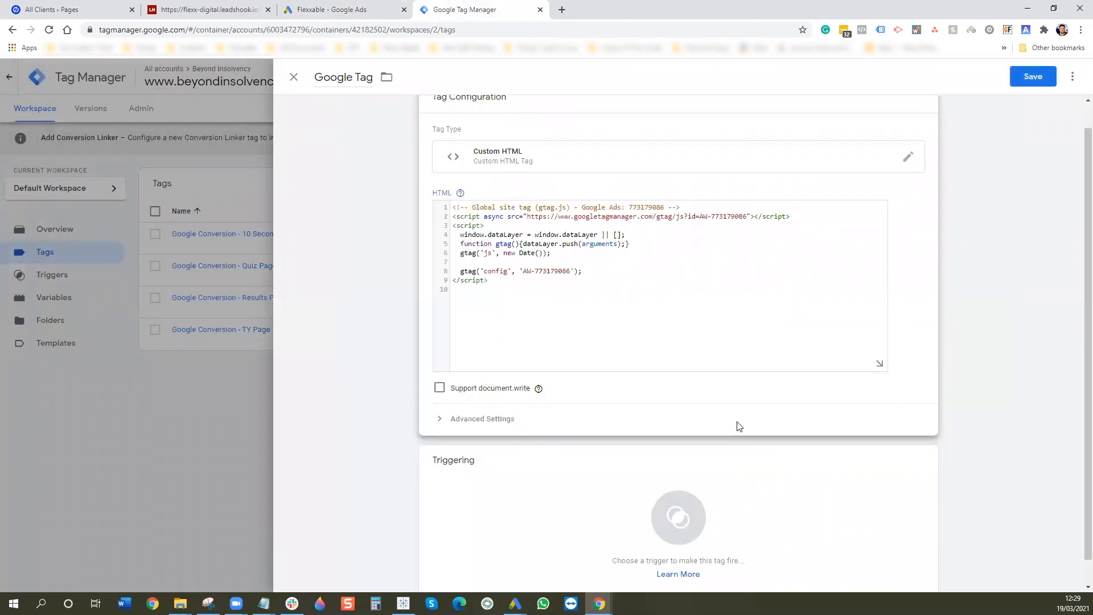
{"action": "left_click", "coordinate": [728, 446]}
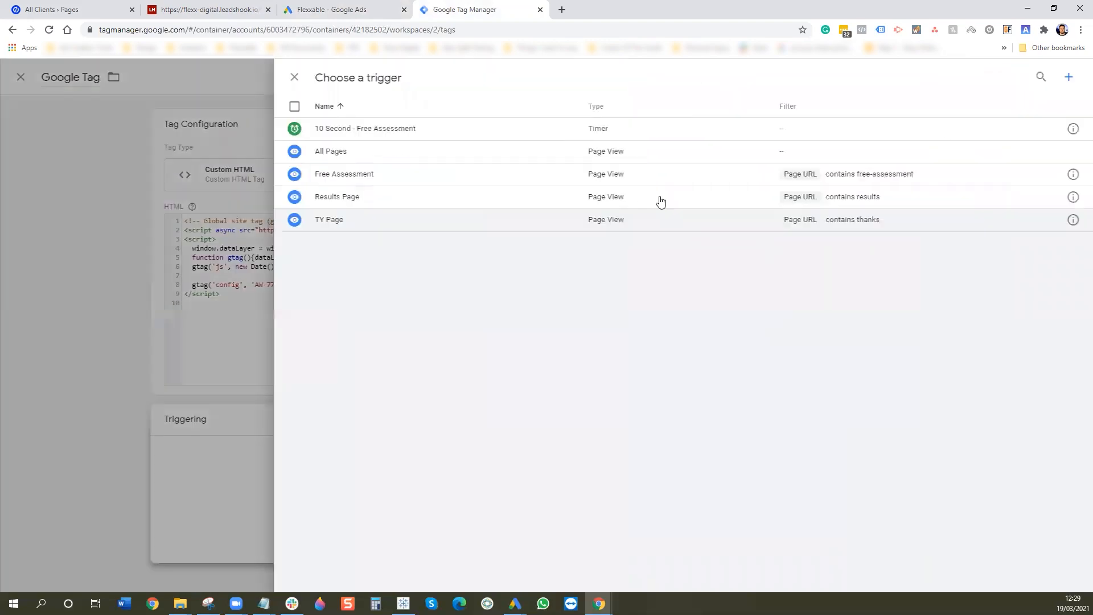
{"action": "left_click", "coordinate": [444, 162]}
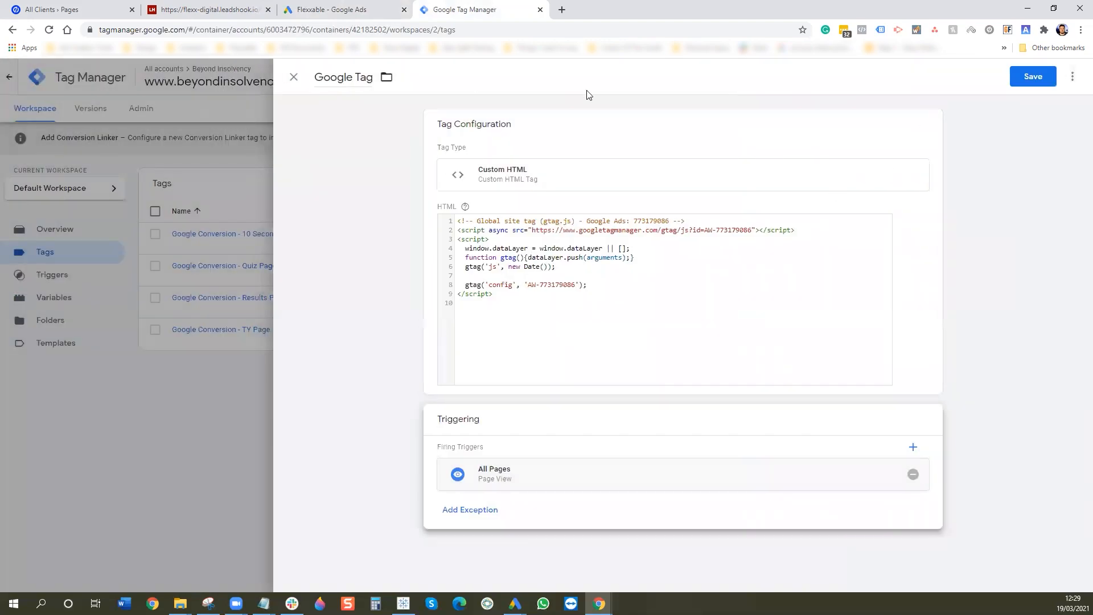
{"action": "left_click", "coordinate": [1037, 78]}
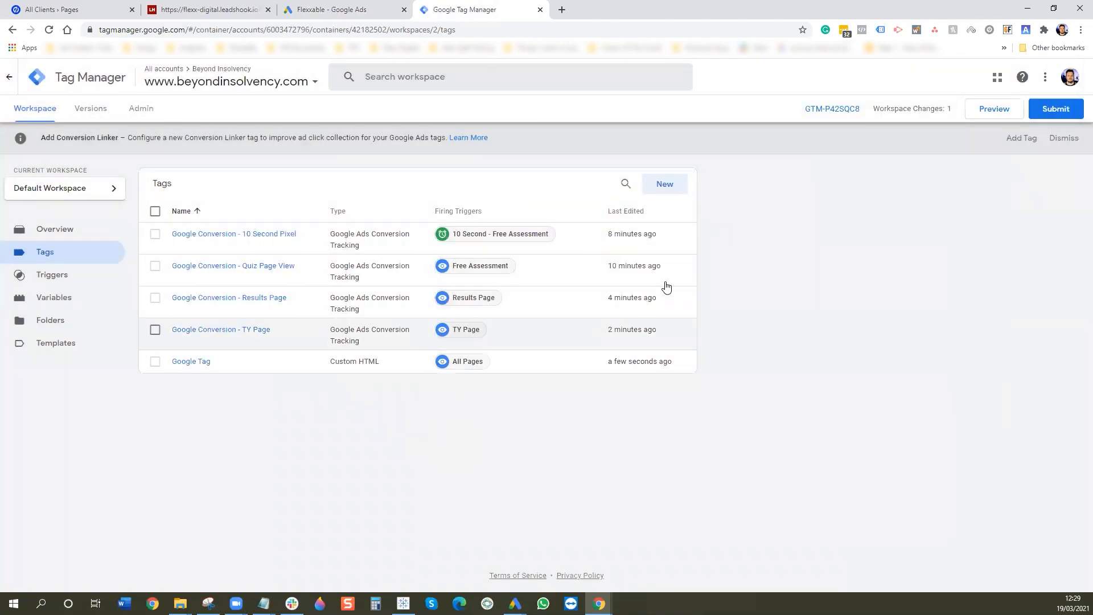
- Create a 'Conversion Linker' tag of type Conversion Linker, firing on All Pages, and save it
{"action": "left_click", "coordinate": [665, 185]}
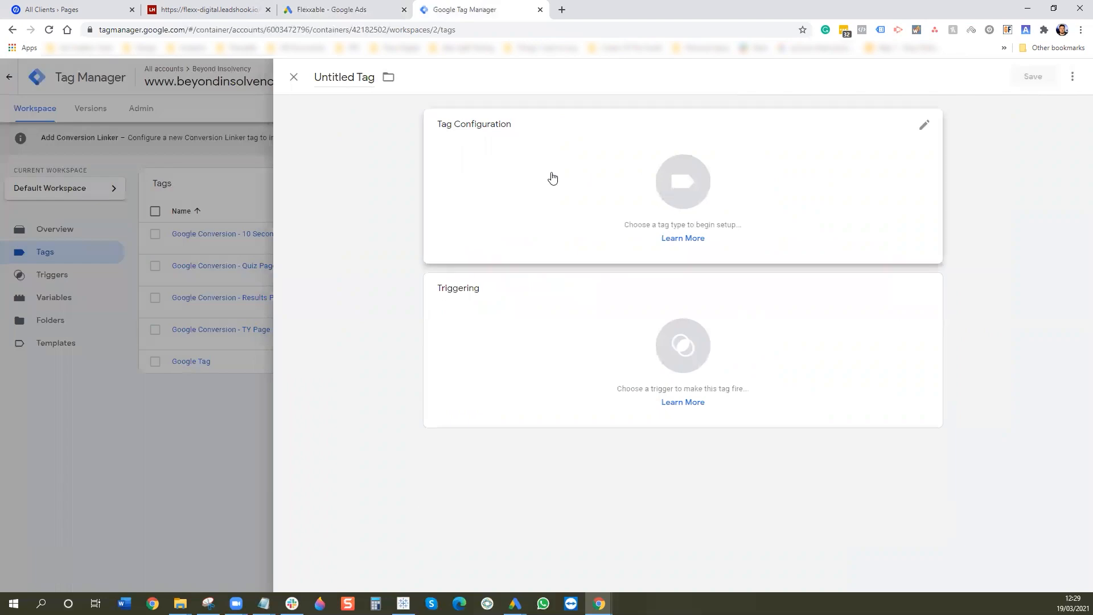
{"action": "left_click", "coordinate": [362, 78]}
{"action": "type", "text": "C"}
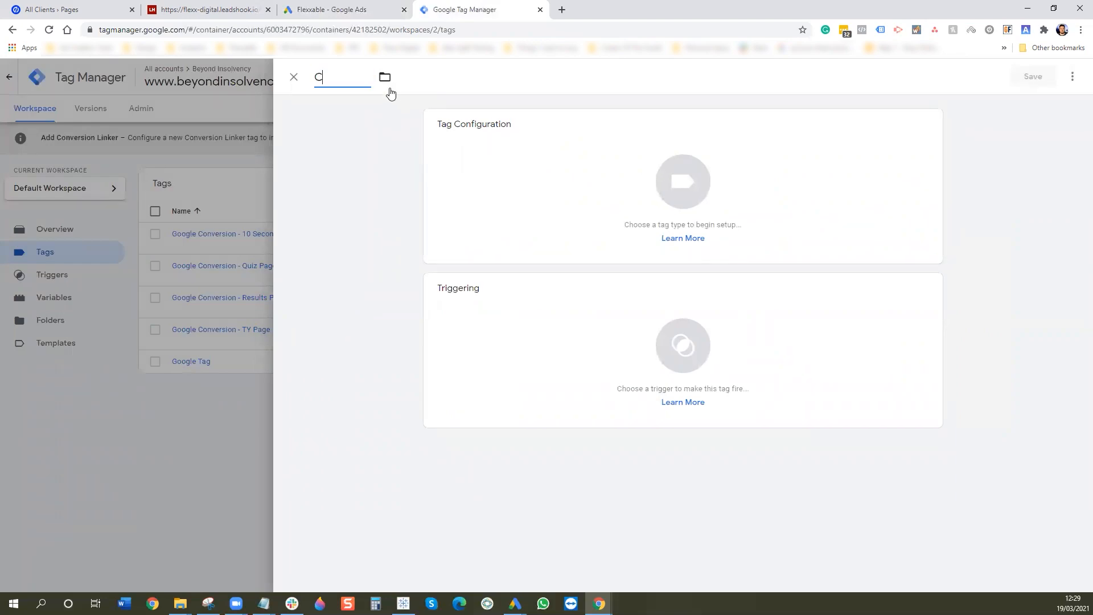
{"action": "type", "text": "onversion Linker"}
{"action": "left_click", "coordinate": [608, 251]}
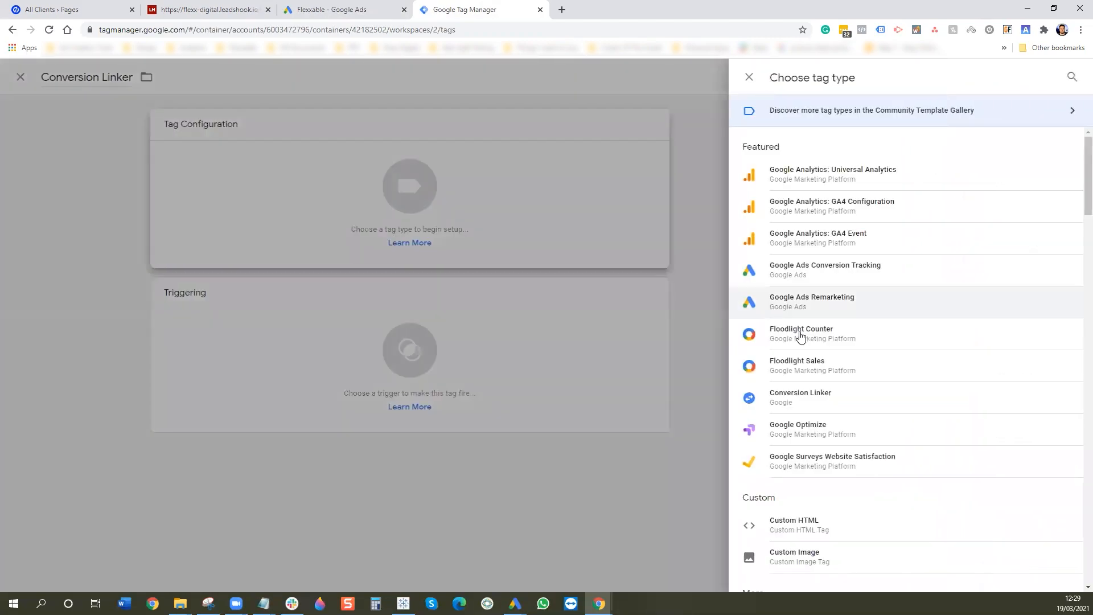
{"action": "left_click", "coordinate": [829, 397]}
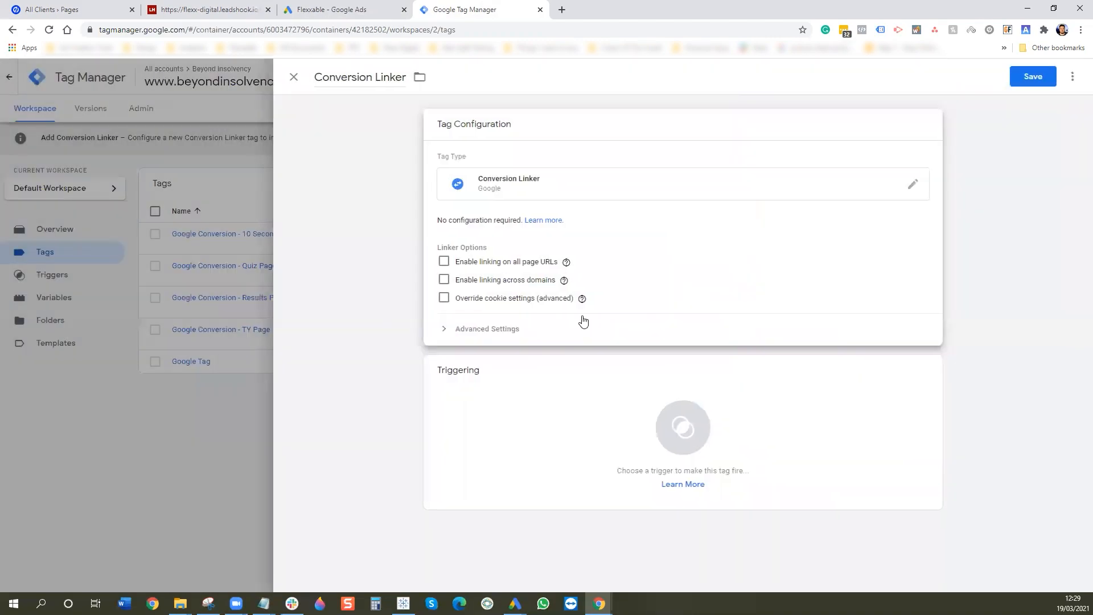
{"action": "left_click", "coordinate": [620, 447]}
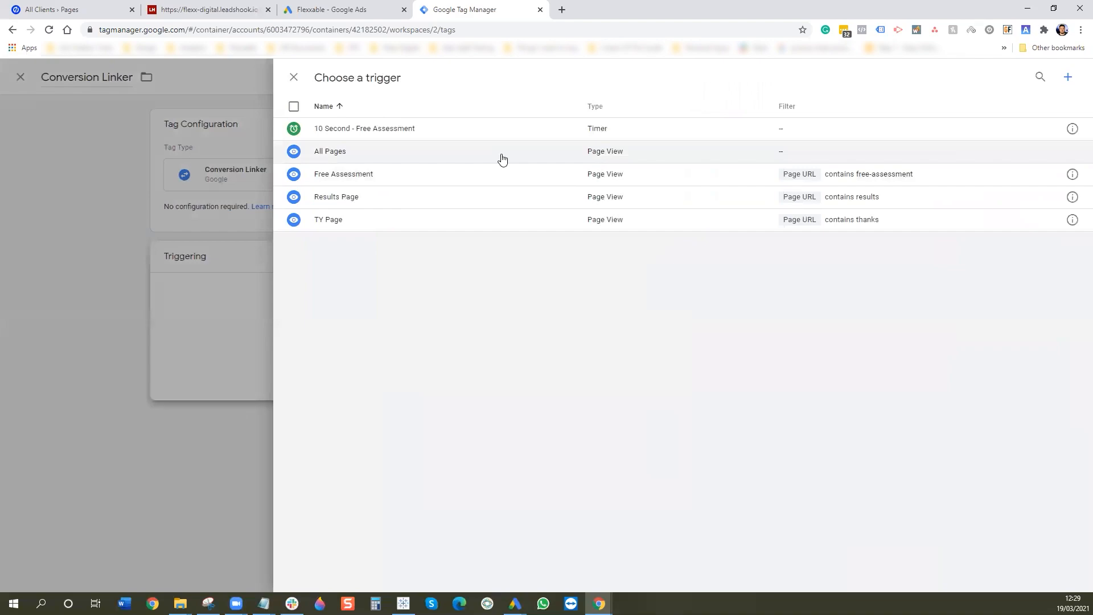
{"action": "left_click", "coordinate": [501, 155]}
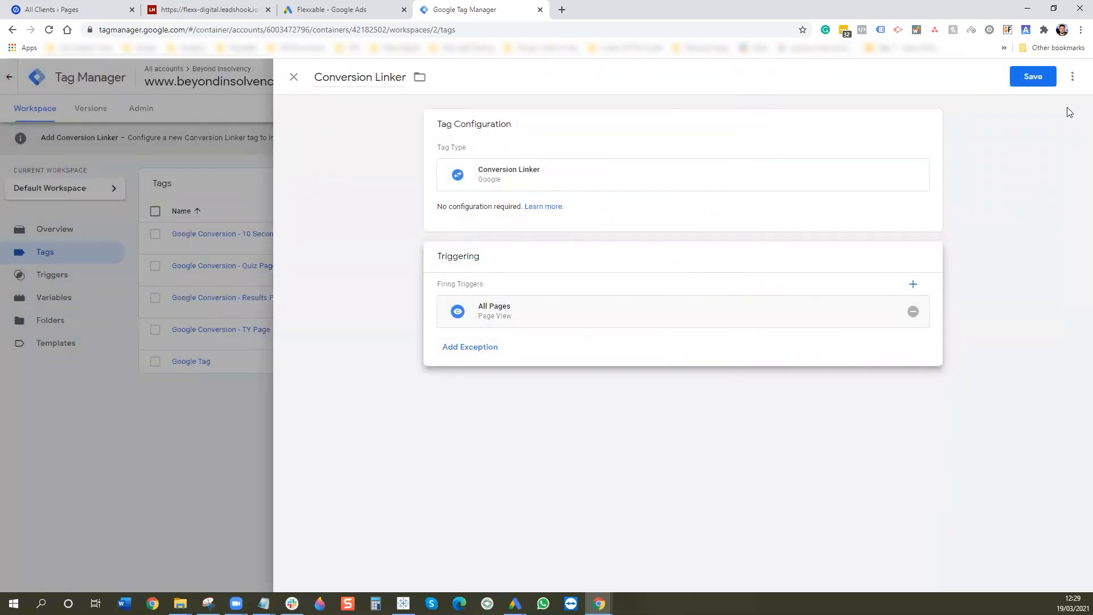
{"action": "left_click", "coordinate": [1030, 78]}
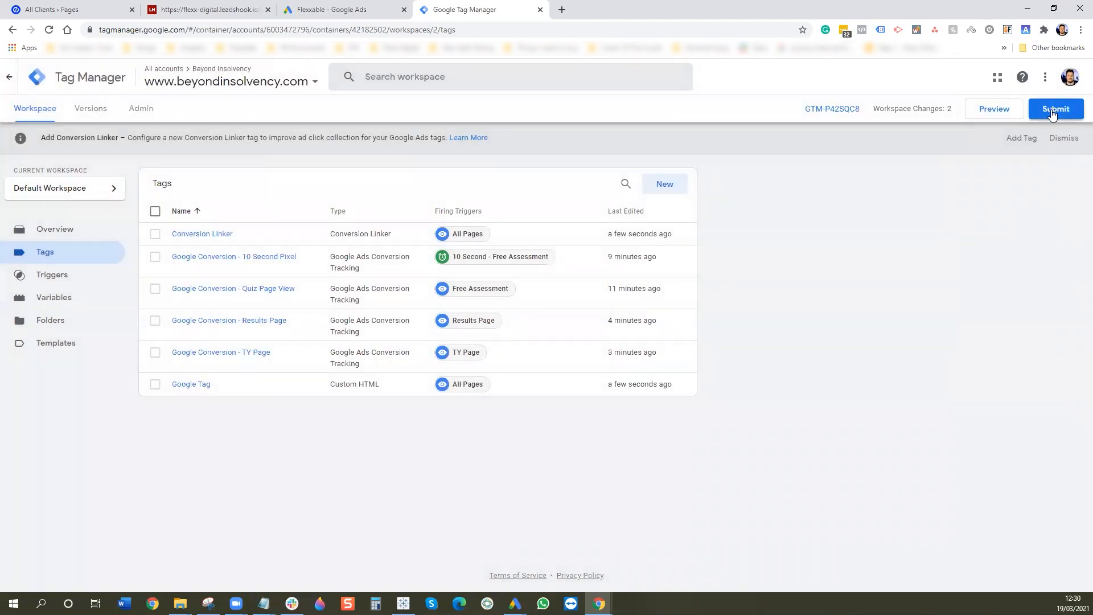
- Publish the workspace as Version 2 without a description and review the version summary
{"action": "left_click", "coordinate": [1051, 113]}
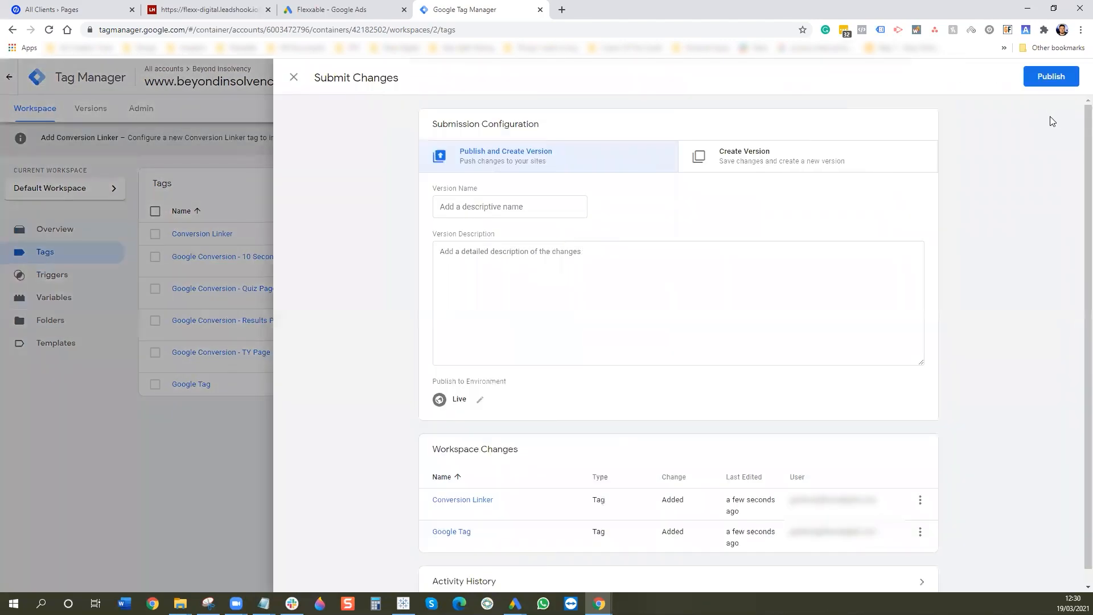
{"action": "left_click", "coordinate": [1035, 83]}
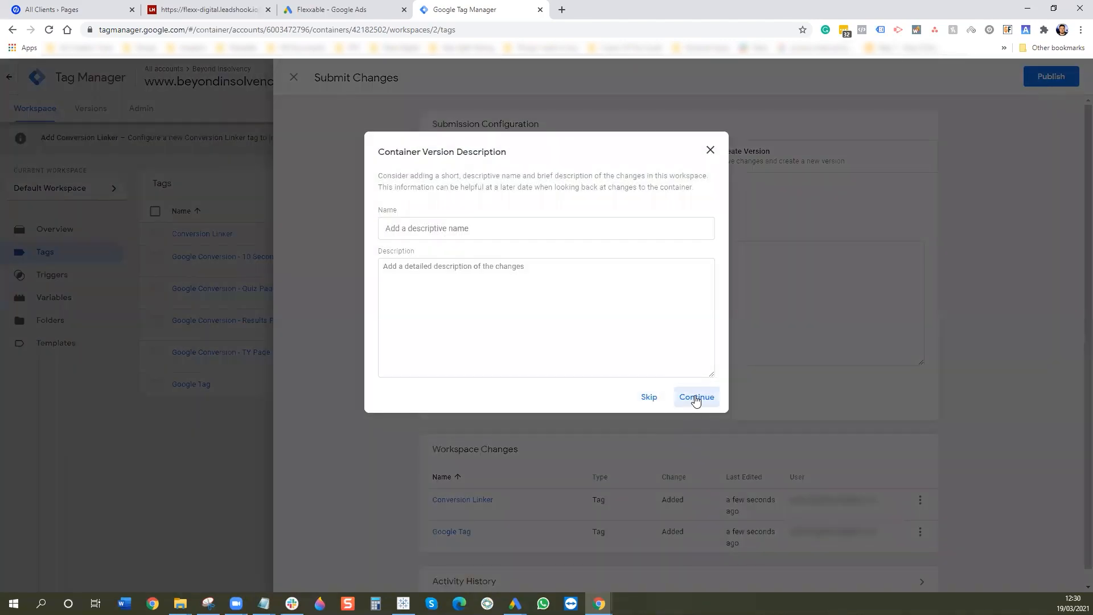
{"action": "left_click", "coordinate": [695, 397]}
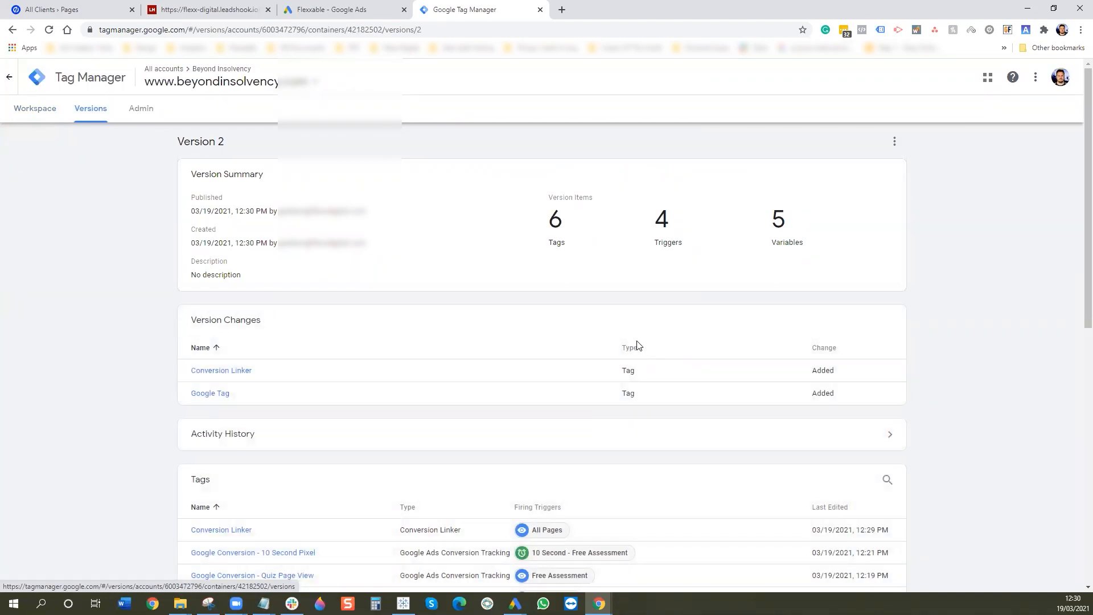
{"action": "scroll", "coordinate": [637, 346], "scroll_direction": "down", "scroll_amount": 5}
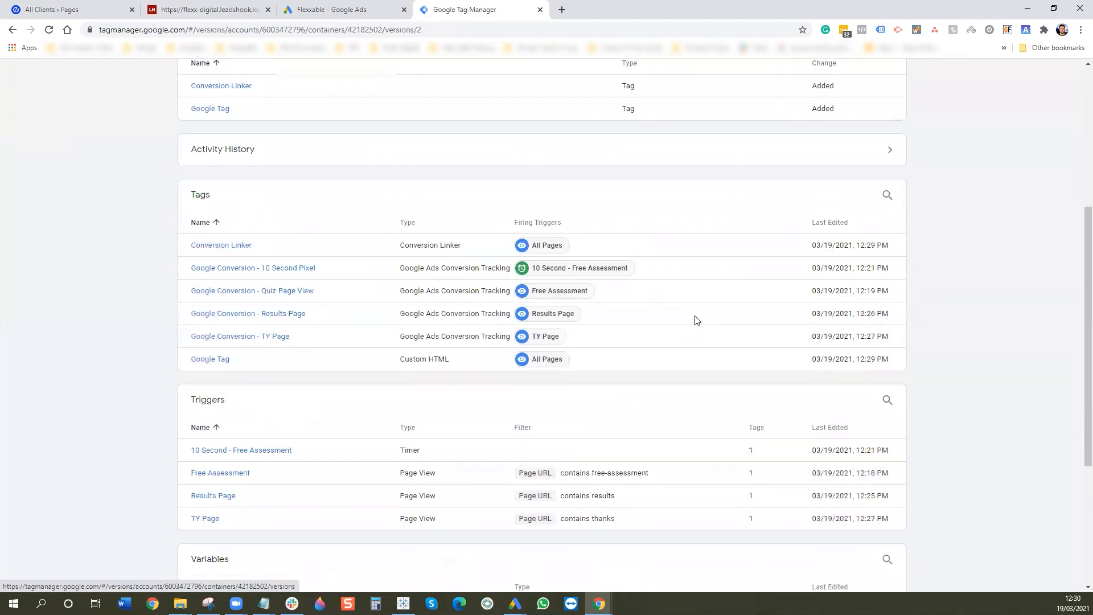
{"action": "scroll", "coordinate": [697, 320], "scroll_direction": "up", "scroll_amount": 2}
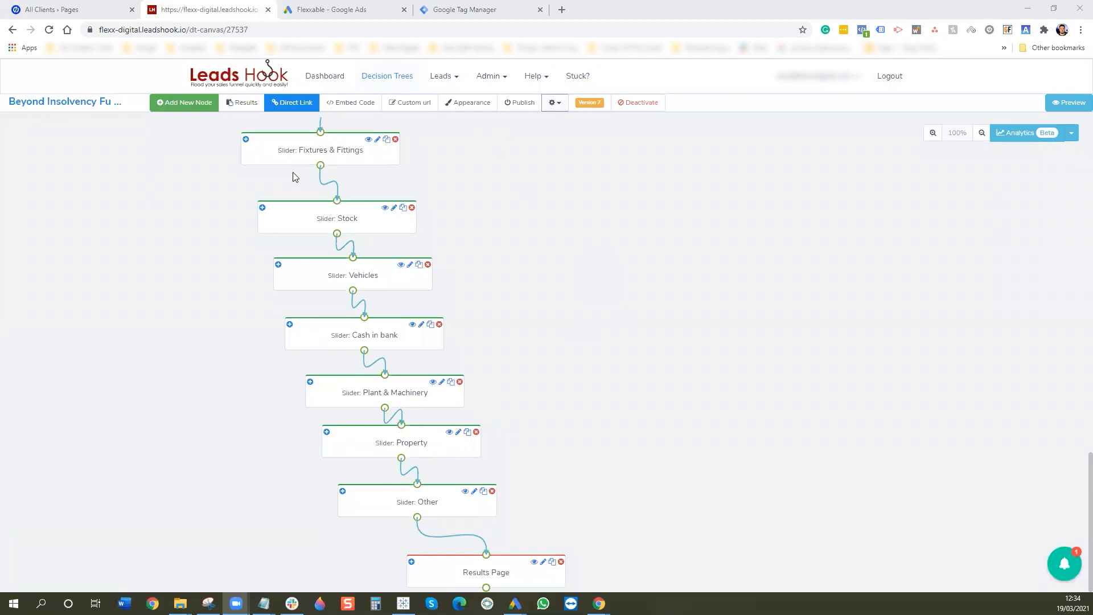
- Delete the old Beyond Google Tag script from the quiz's script settings
{"action": "left_click", "coordinate": [550, 107]}
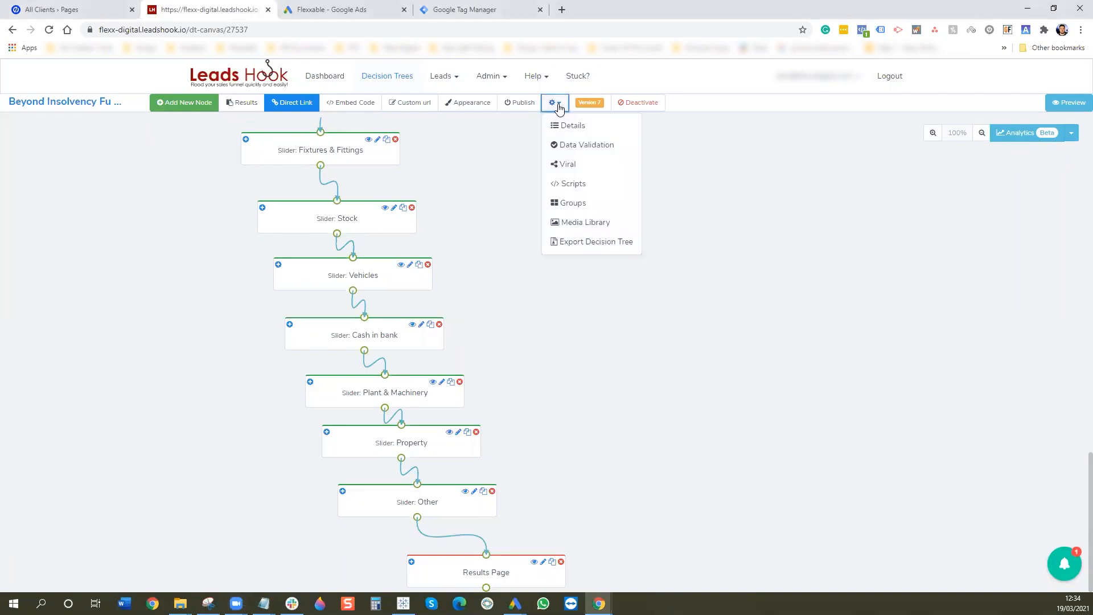
{"action": "left_click", "coordinate": [580, 184]}
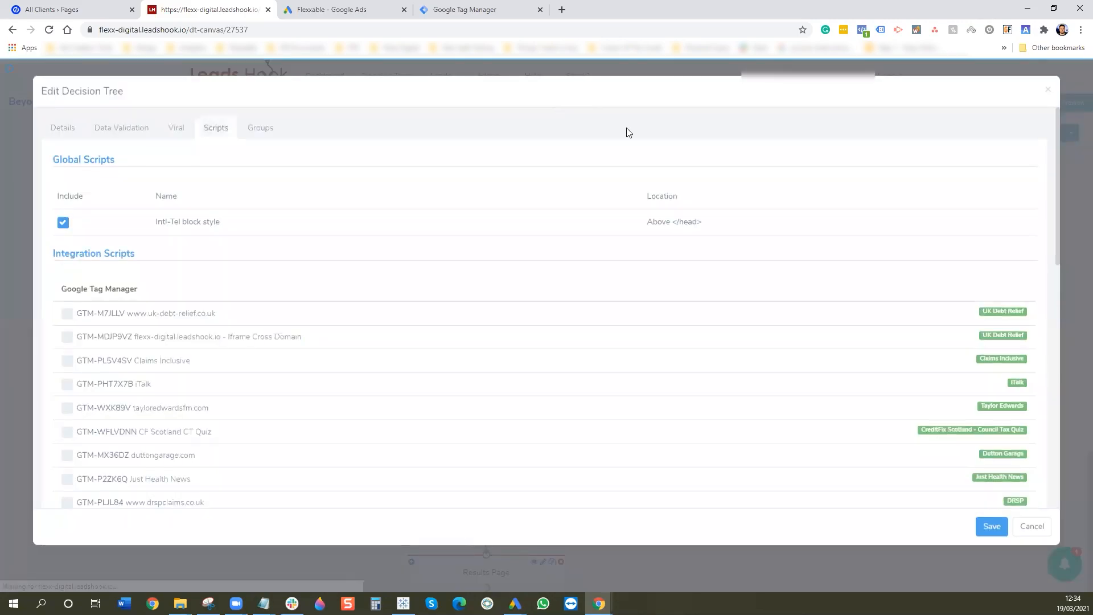
{"action": "left_click", "coordinate": [1051, 93]}
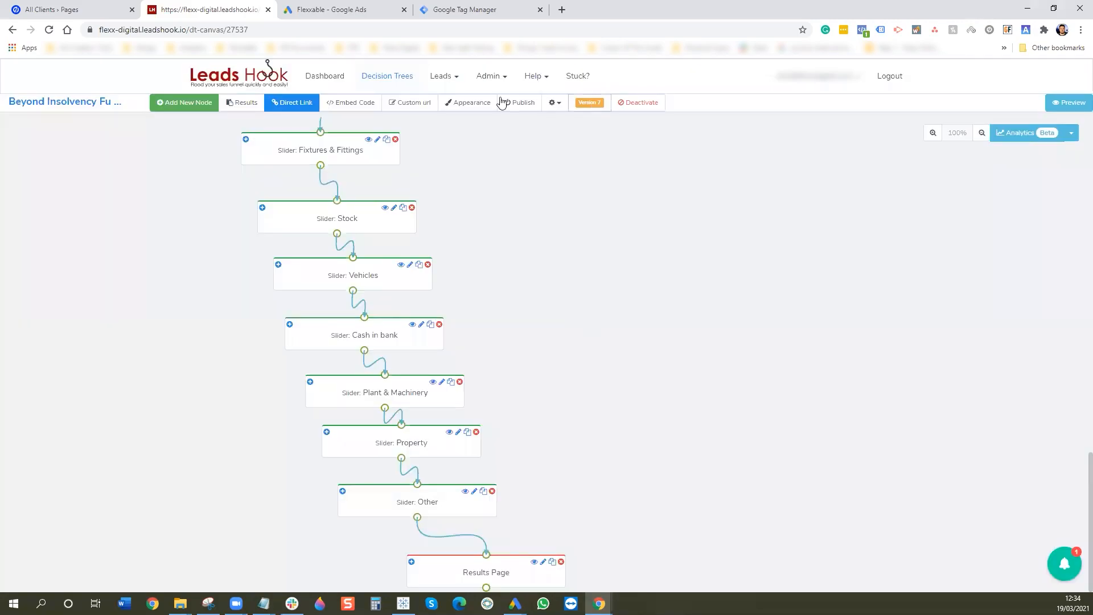
{"action": "left_click", "coordinate": [555, 103]}
{"action": "left_click", "coordinate": [586, 186]}
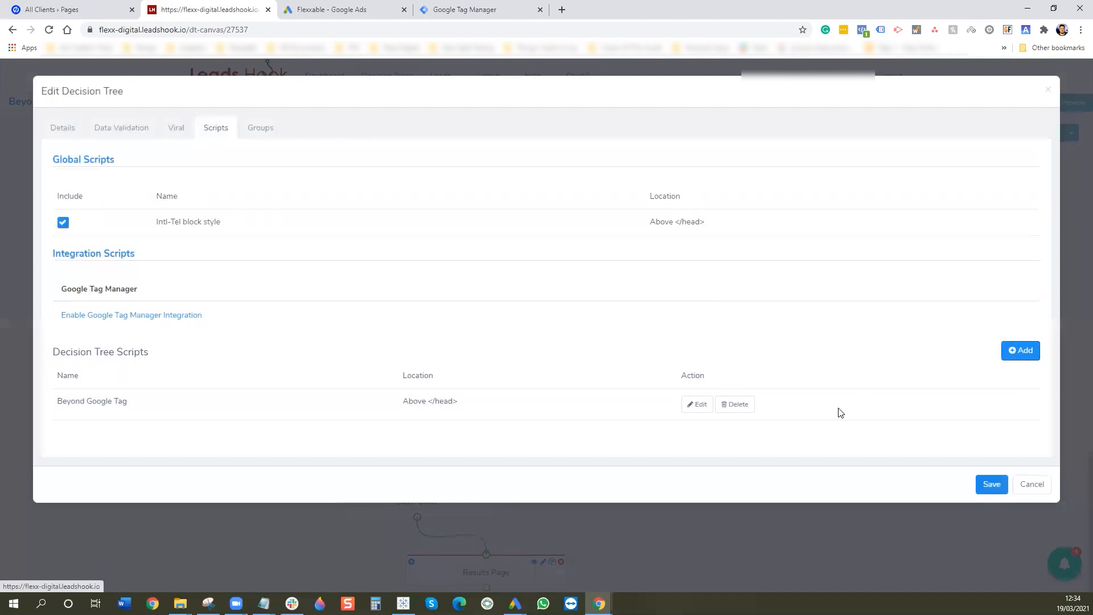
{"action": "left_click", "coordinate": [742, 407]}
{"action": "left_click", "coordinate": [602, 93]}
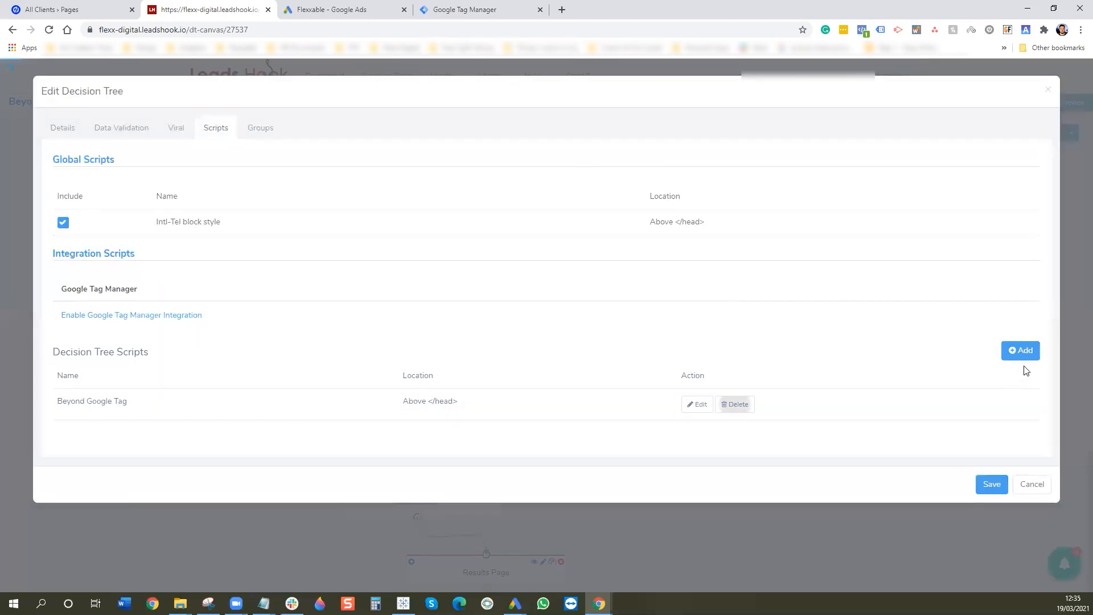
- Add a script named 'Beyond Google Tag' with the Google Ads global site tag, minus its comment line
{"action": "left_click", "coordinate": [1022, 352]}
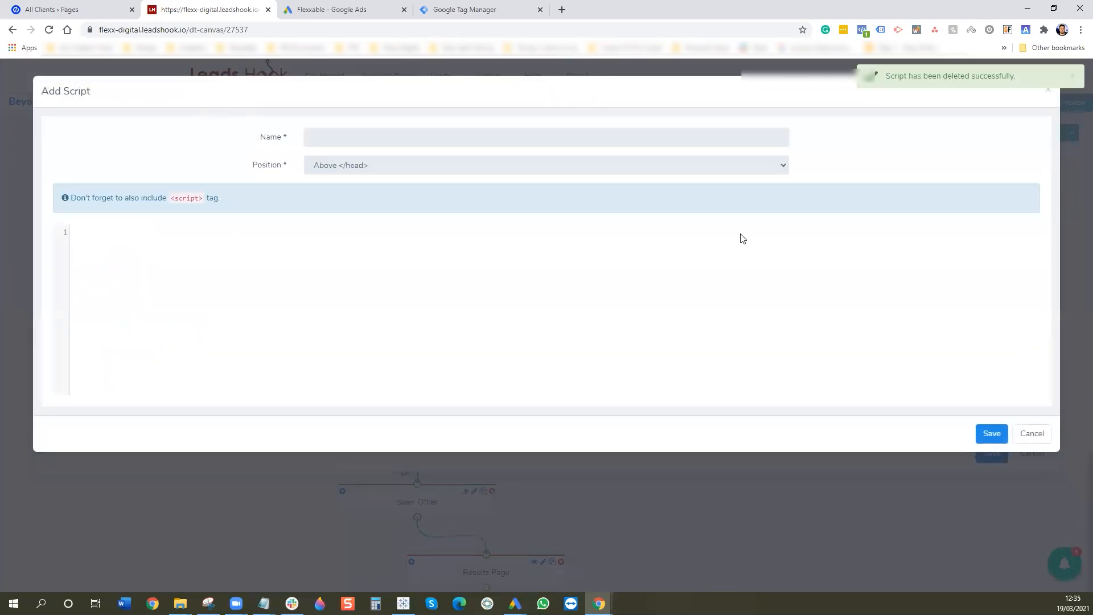
{"action": "left_click", "coordinate": [332, 9]}
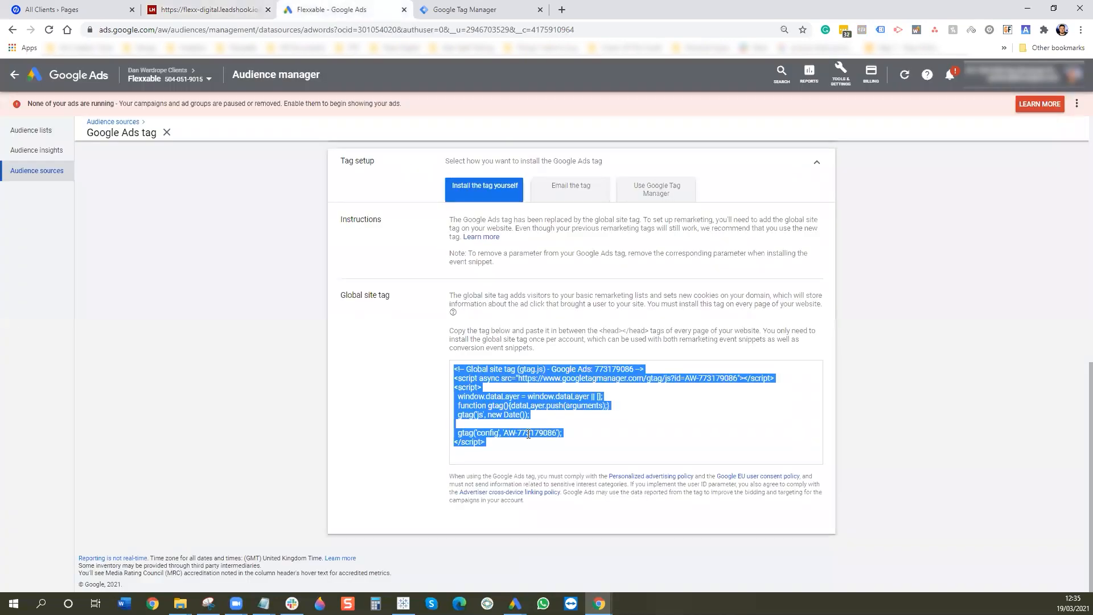
{"action": "left_click", "coordinate": [245, 9]}
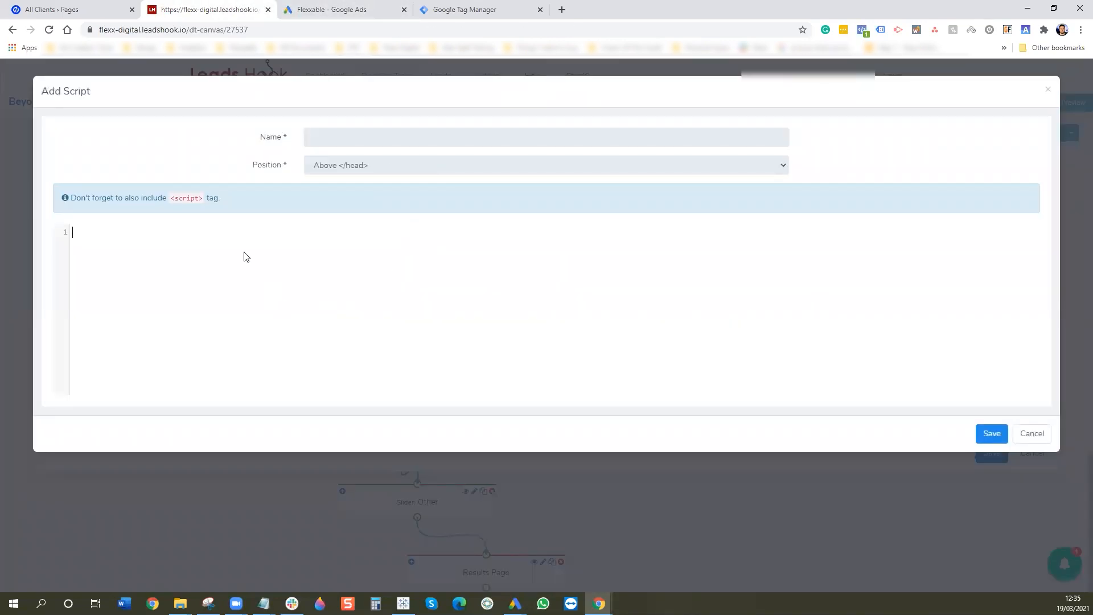
{"action": "left_click", "coordinate": [260, 263]}
{"action": "type", "text": "<!-- Global site tag (gtag.js) - Google Ads: 773179086 --> <script async src=\"https://www.googletagmanager.com/gtag/js?id=AW-773179086\"></script> <script>   window.dataLayer = window.dataLayer || [];   function gtag(){dataLayer.push(arguments);}   gtag('js', new Date());    gtag('config', 'AW-773179086'); </script>"}
{"action": "left_click_drag", "start_coordinate": [328, 232], "coordinate": [262, 237]}
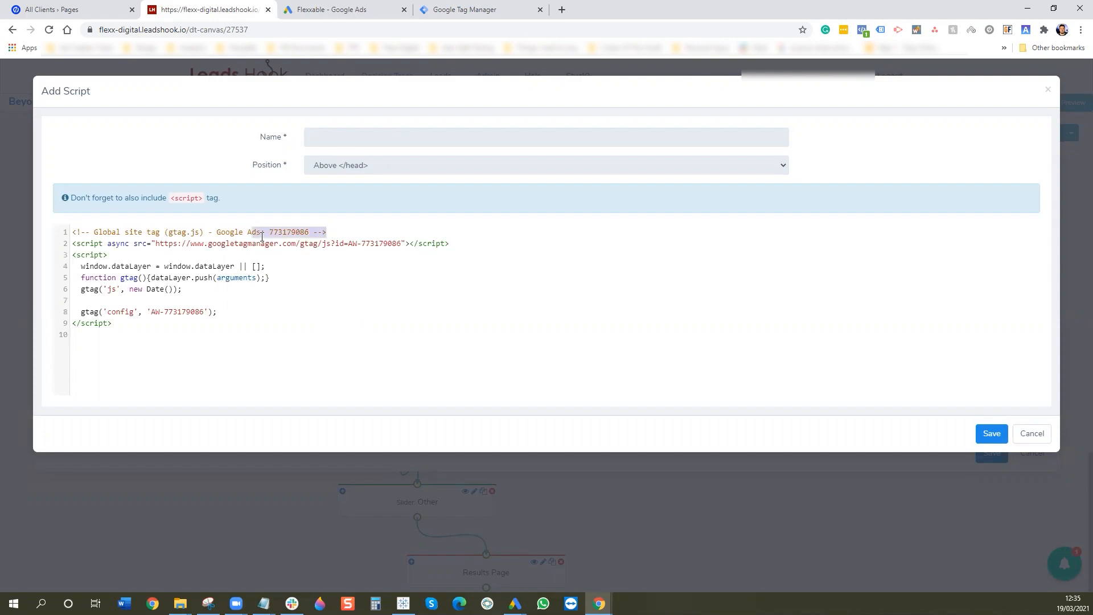
{"action": "key", "text": "BackSpace"}
{"action": "key", "text": "BackSpace"}
{"action": "key", "text": "BackSpace"}
{"action": "key", "text": "BackSpace"}
{"action": "key", "text": "BackSpace"}
{"action": "key", "text": "BackSpace"}
{"action": "key", "text": "BackSpace"}
{"action": "key", "text": "BackSpace"}
{"action": "key", "text": "BackSpace"}
{"action": "key", "text": "BackSpace"}
{"action": "key", "text": "BackSpace"}
{"action": "key", "text": "BackSpace"}
{"action": "key", "text": "BackSpace"}
{"action": "key", "text": "BackSpace"}
{"action": "key", "text": "BackSpace"}
{"action": "key", "text": "BackSpace"}
{"action": "key", "text": "BackSpace"}
{"action": "key", "text": "BackSpace"}
{"action": "key", "text": "BackSpace"}
{"action": "key", "text": "BackSpace"}
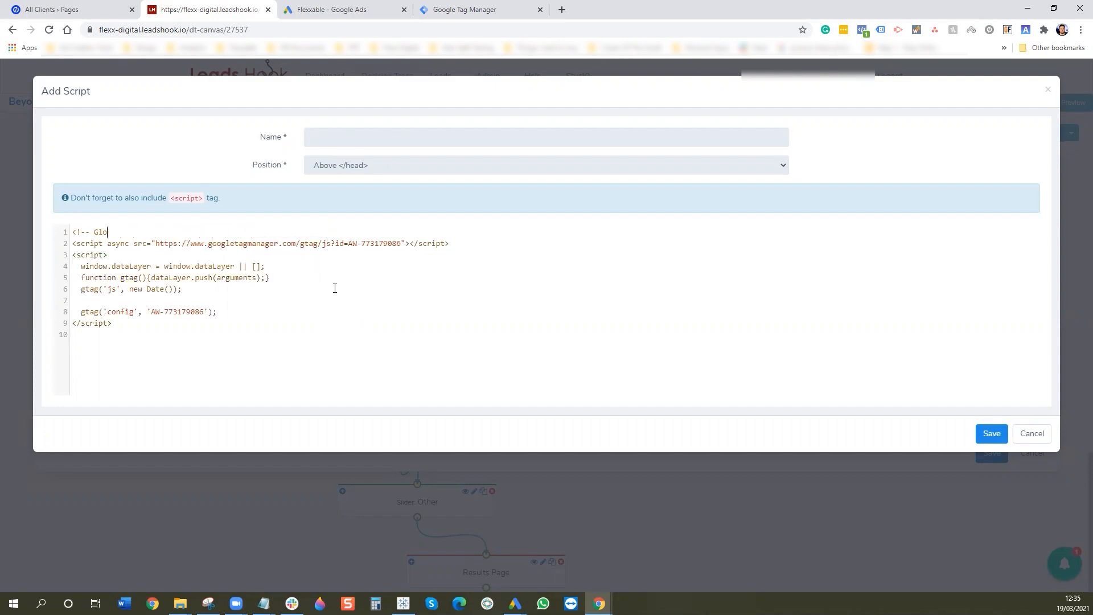
{"action": "key", "text": "Delete"}
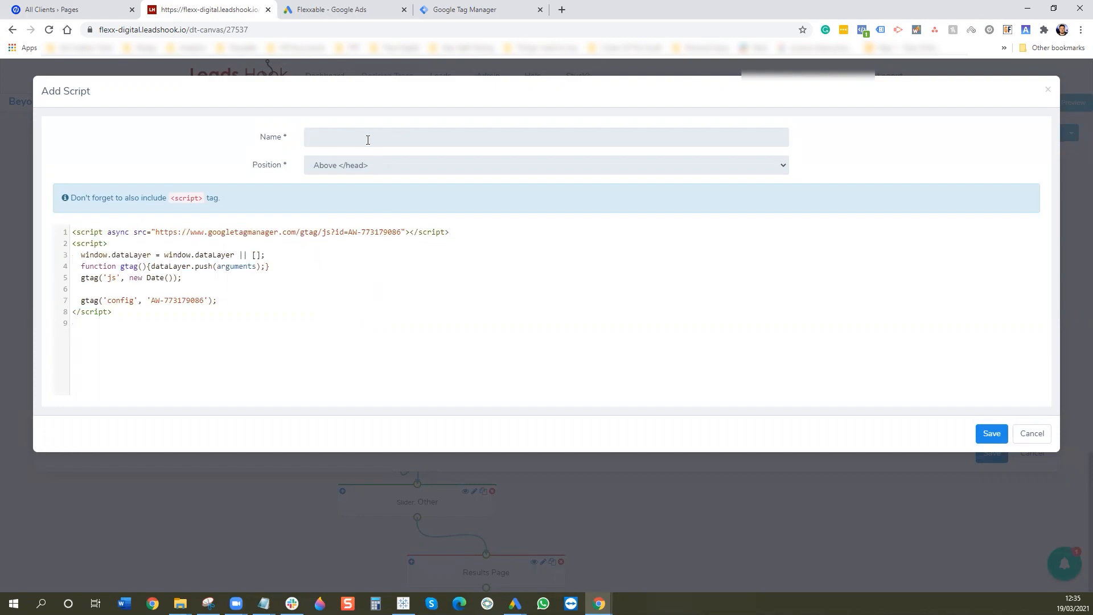
{"action": "left_click", "coordinate": [368, 140]}
{"action": "type", "text": "Beyon"}
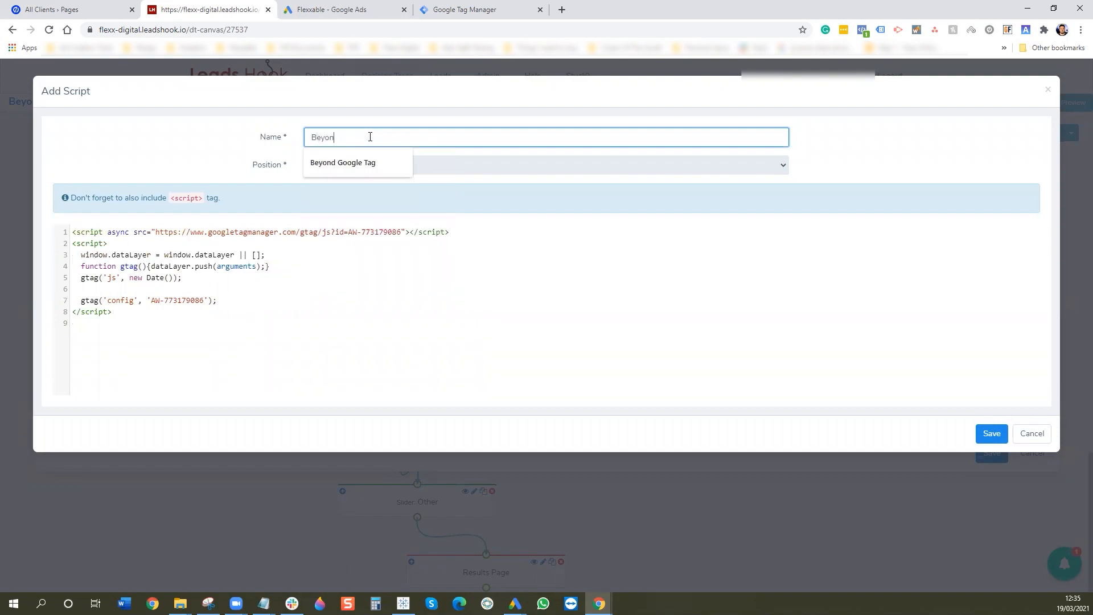
{"action": "type", "text": "d Google Tag"}
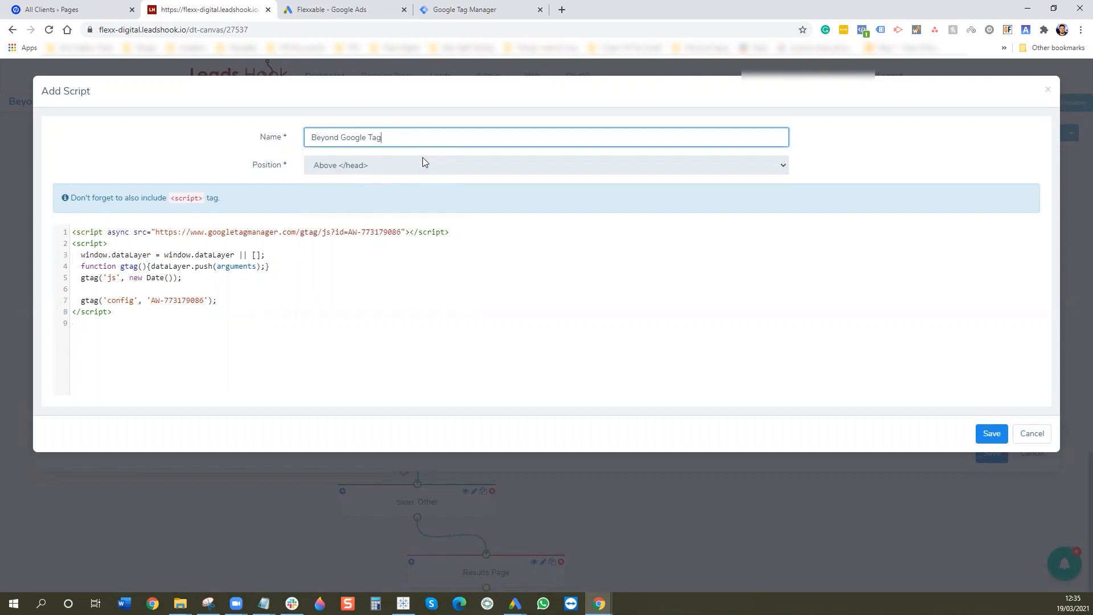
{"action": "left_click", "coordinate": [992, 434]}
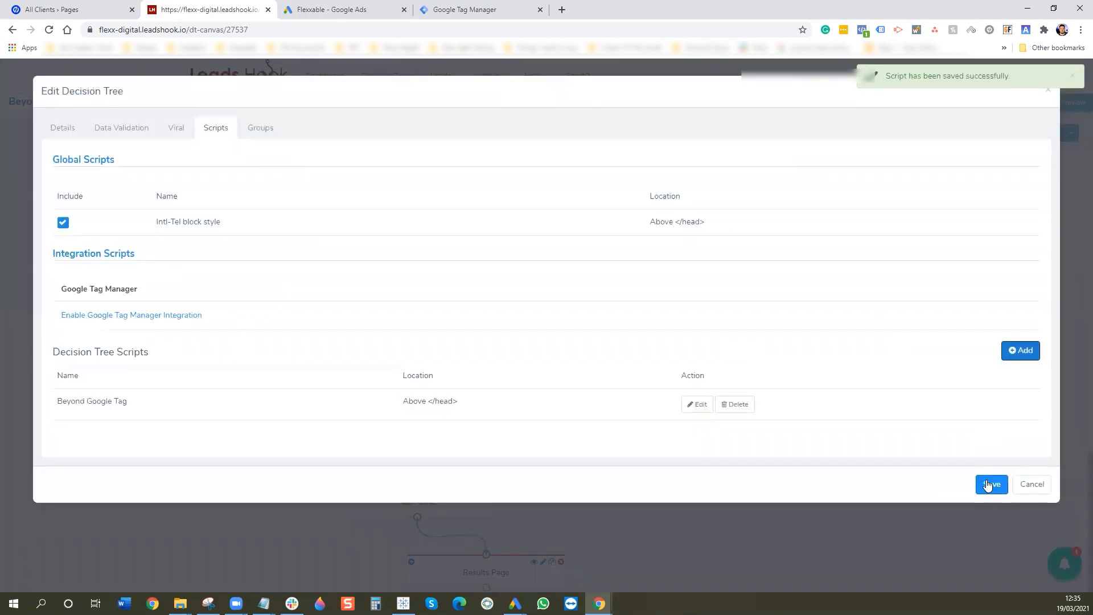
- Save the decision tree settings and publish the updated quiz version
{"action": "left_click", "coordinate": [991, 484]}
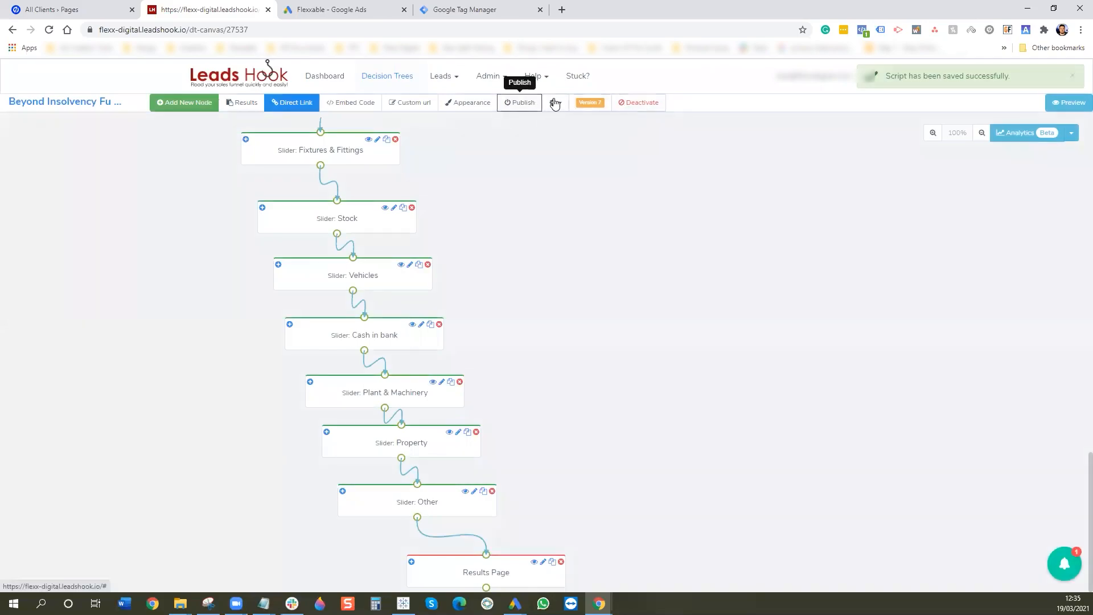
{"action": "left_click", "coordinate": [517, 103]}
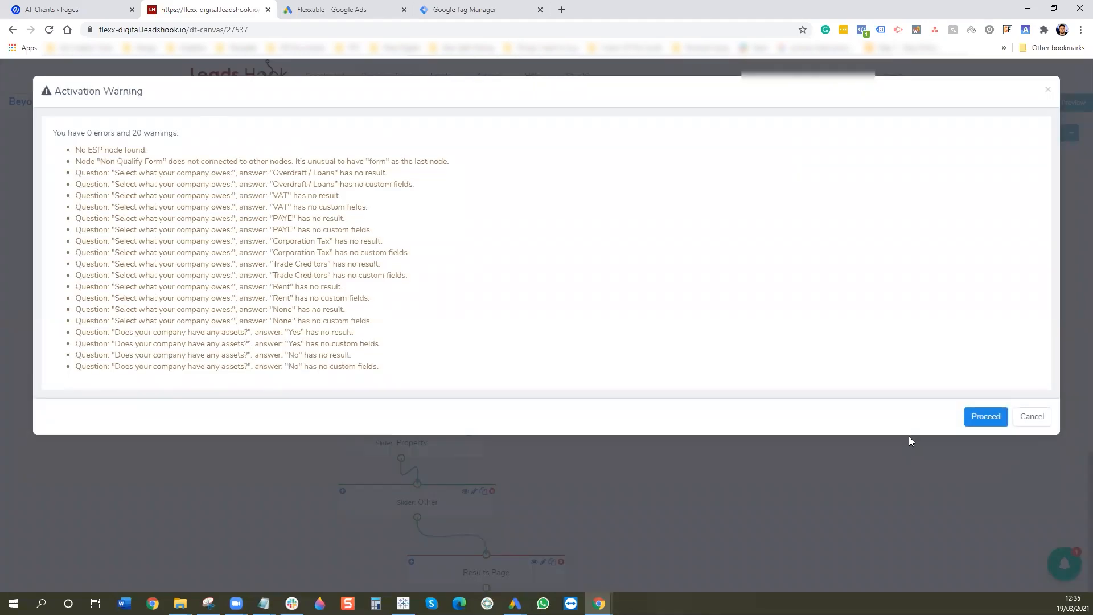
{"action": "left_click", "coordinate": [986, 416]}
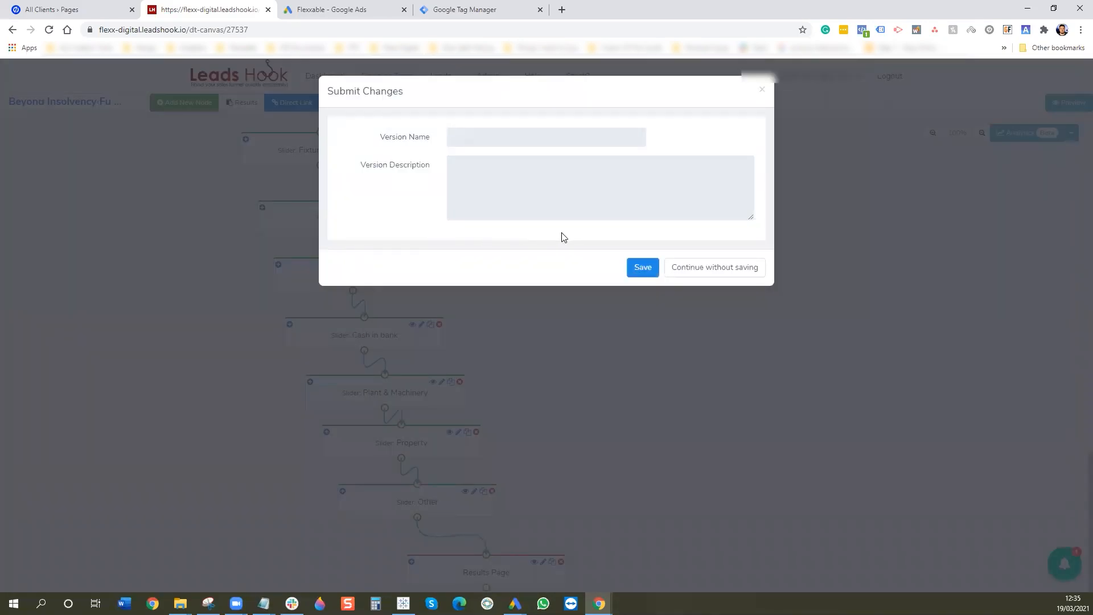
{"action": "left_click", "coordinate": [641, 267]}
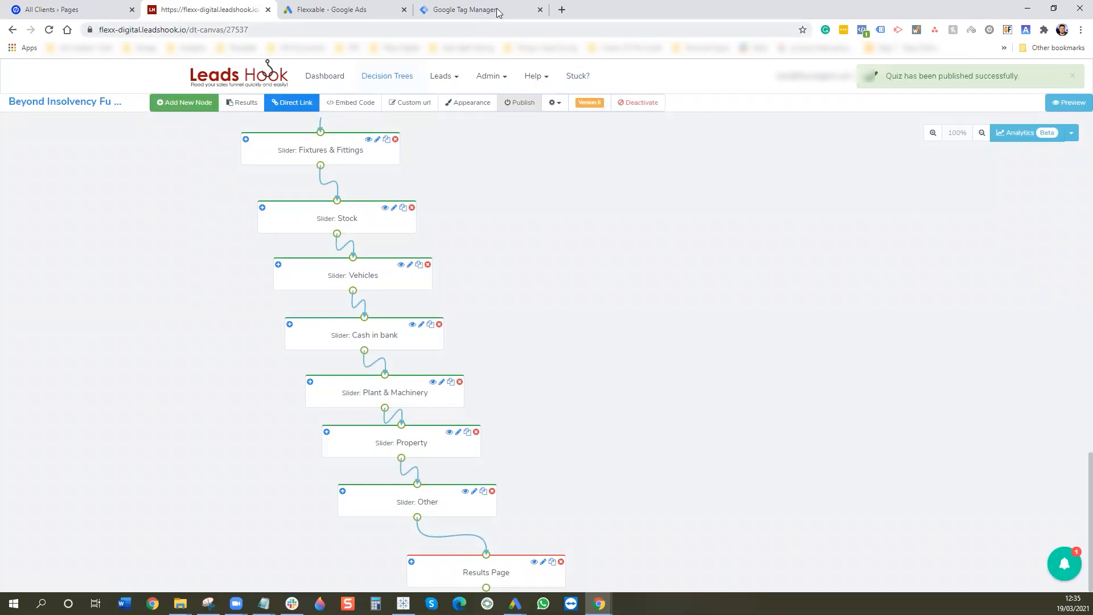
{"action": "left_click", "coordinate": [561, 10]}
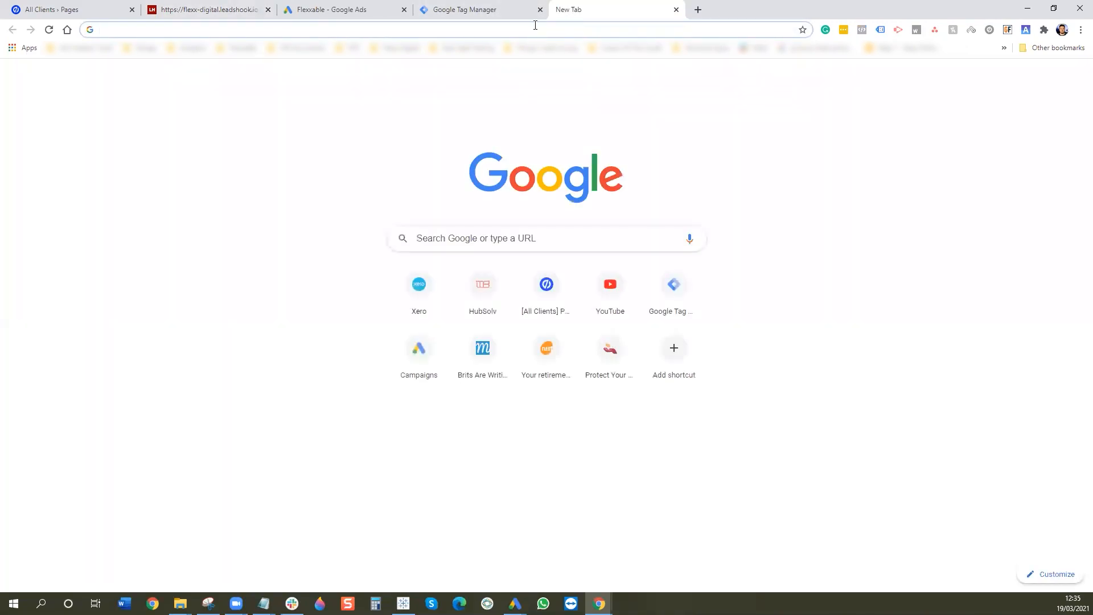
- Load try.beyondinsolvency.co.uk/free-assessment/ and enable Tag Assistant on it, then reload the page
{"action": "type", "text": "try"}
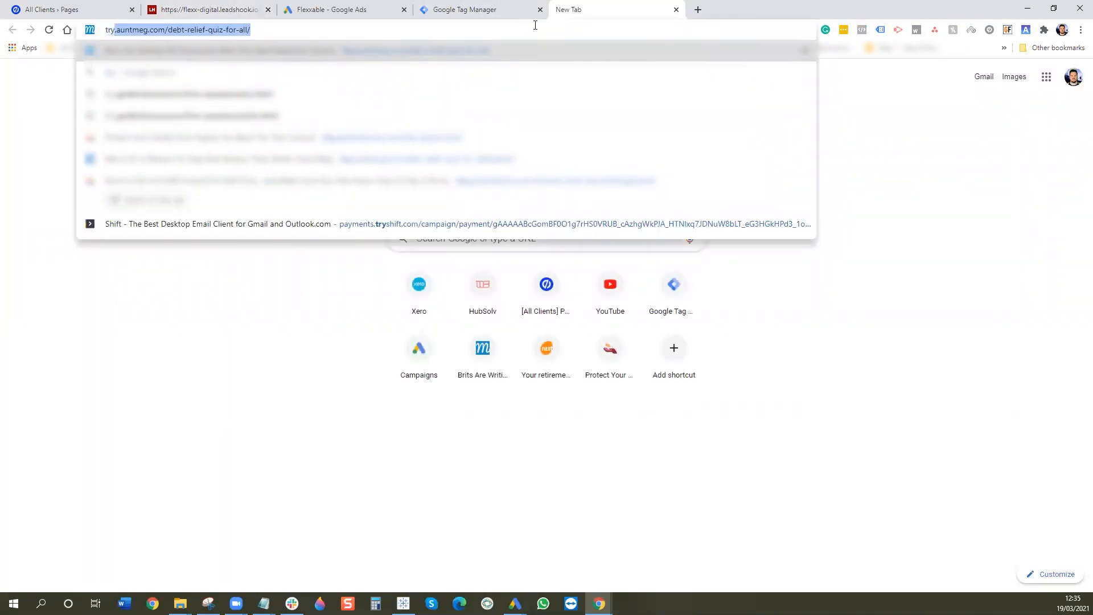
{"action": "type", "text": ".be"}
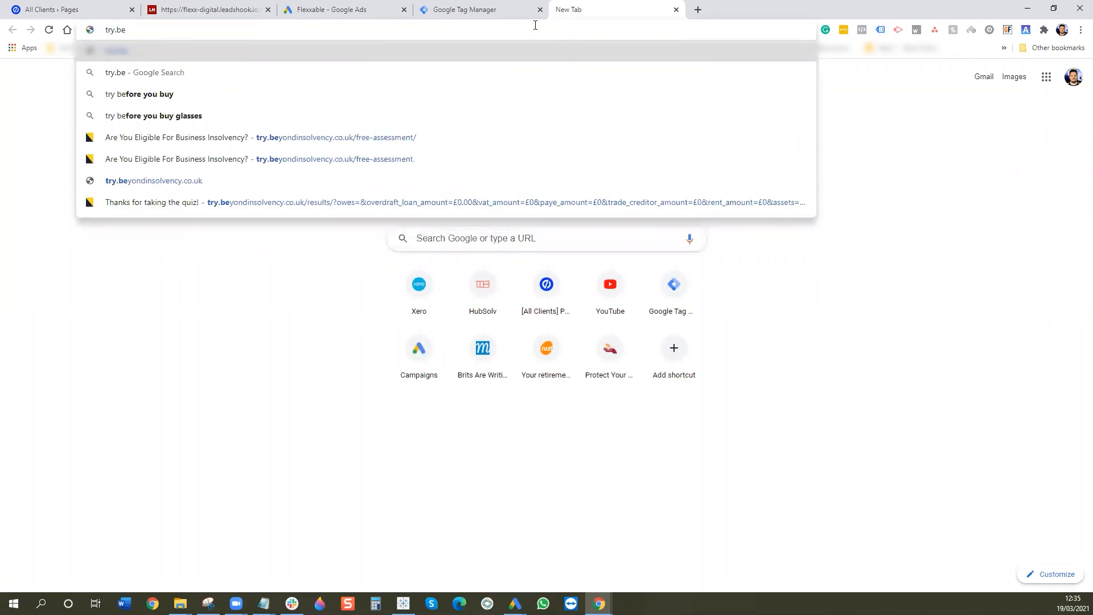
{"action": "key", "text": "Down"}
{"action": "key", "text": "Down"}
{"action": "key", "text": "Down"}
{"action": "key", "text": "Down"}
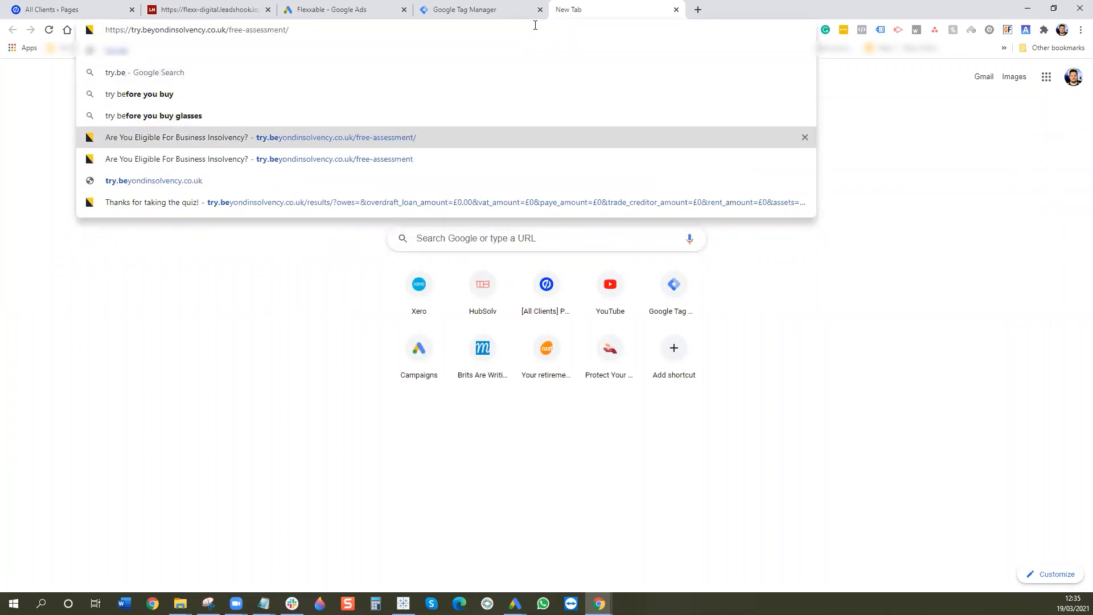
{"action": "key", "text": "Return"}
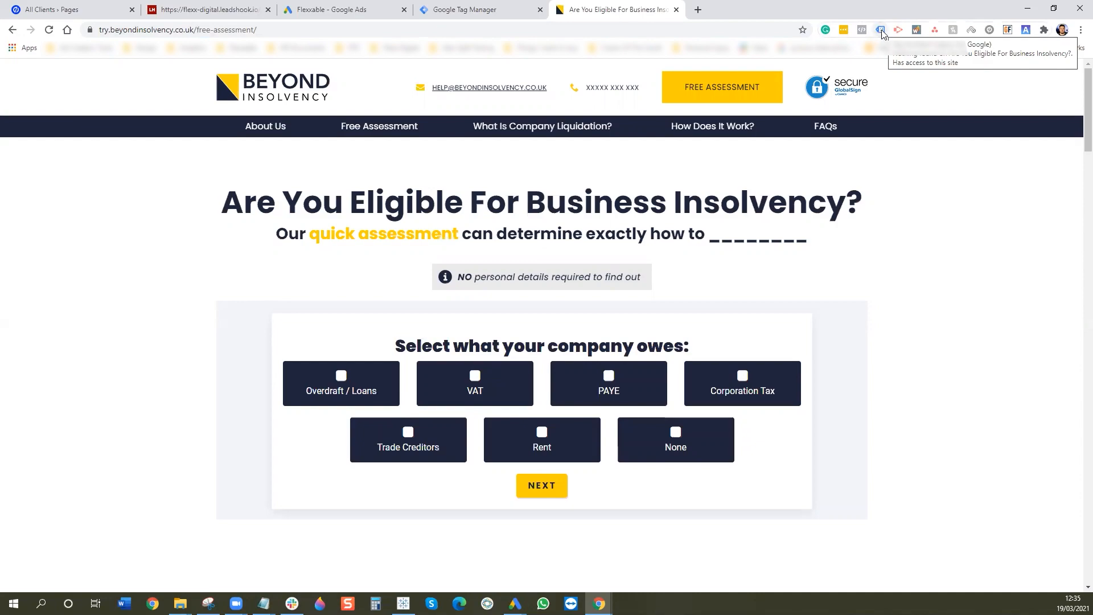
{"action": "left_click", "coordinate": [880, 29]}
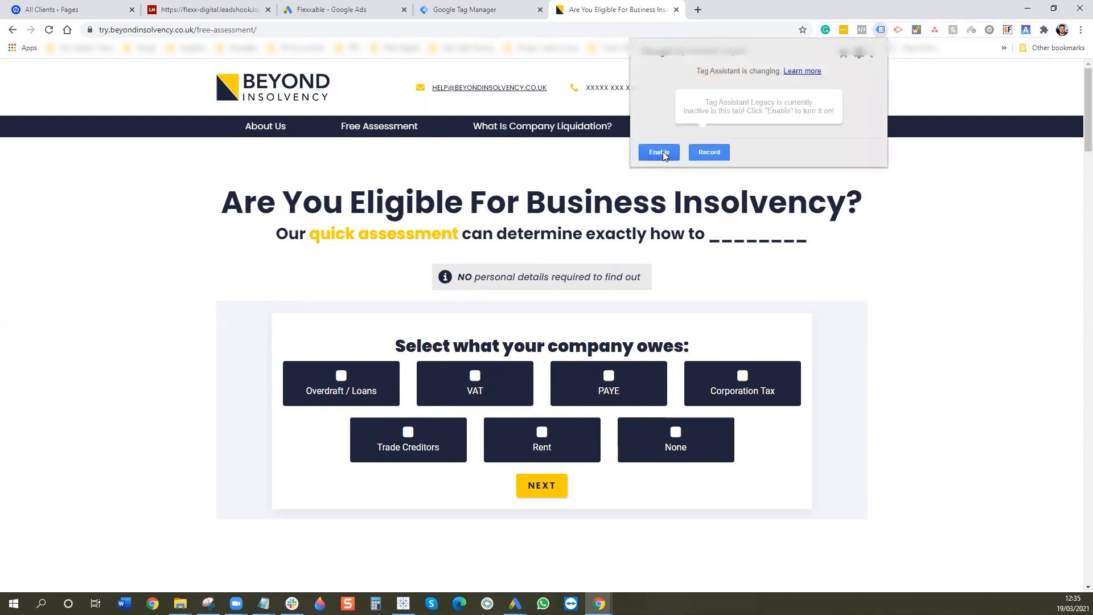
{"action": "left_click", "coordinate": [662, 153]}
{"action": "left_click", "coordinate": [48, 29]}
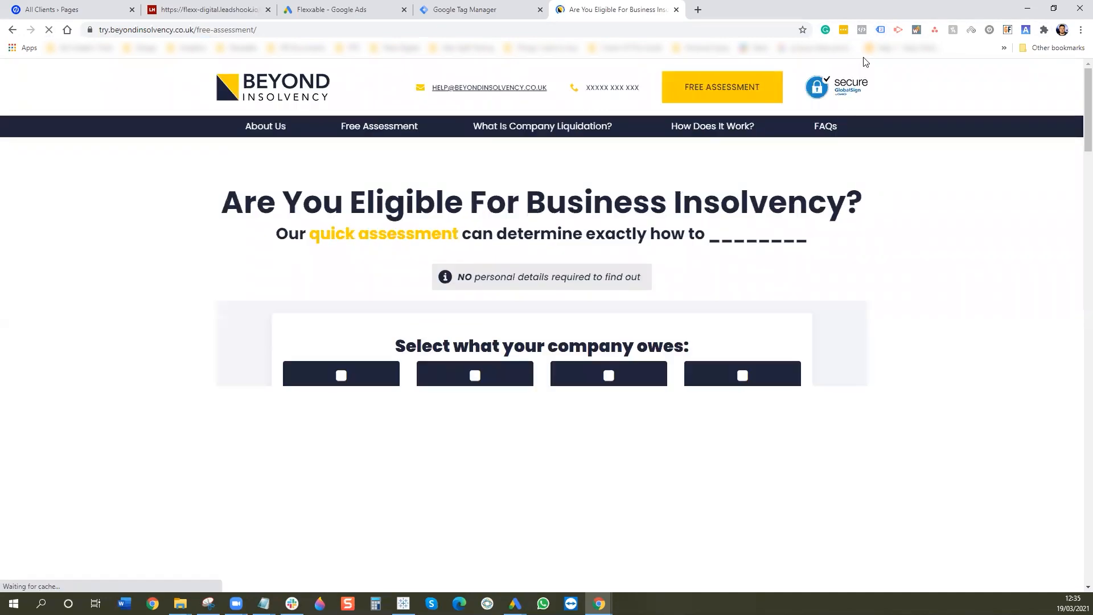
- Inspect the fourth Google Ads Conversion Tracking tag in Tag Assistant and select its conversion label
{"action": "left_click", "coordinate": [880, 29]}
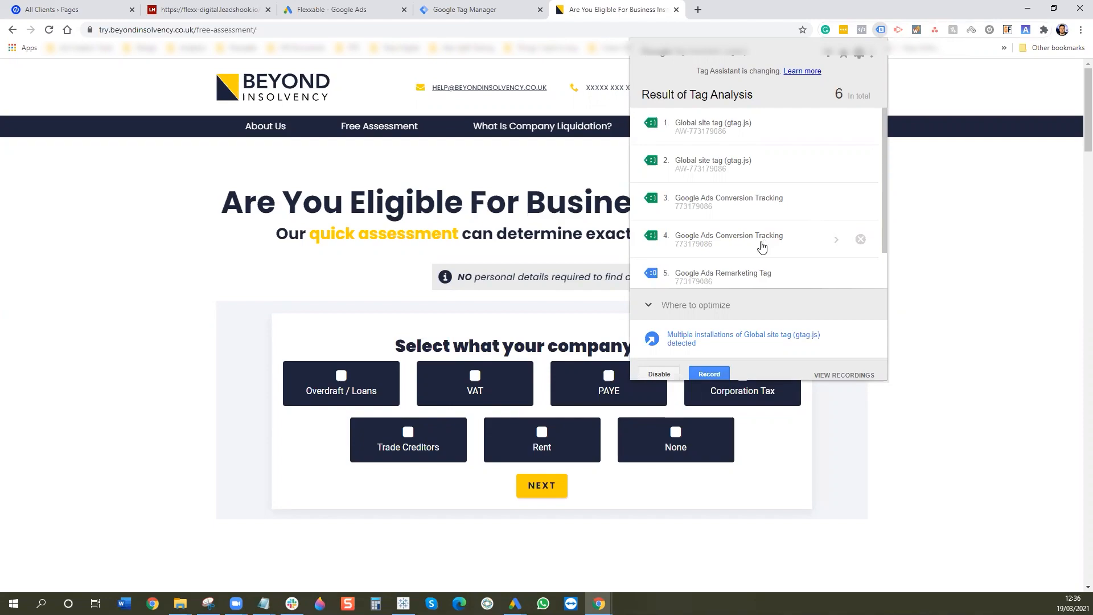
{"action": "scroll", "coordinate": [763, 245], "scroll_direction": "down", "scroll_amount": 2}
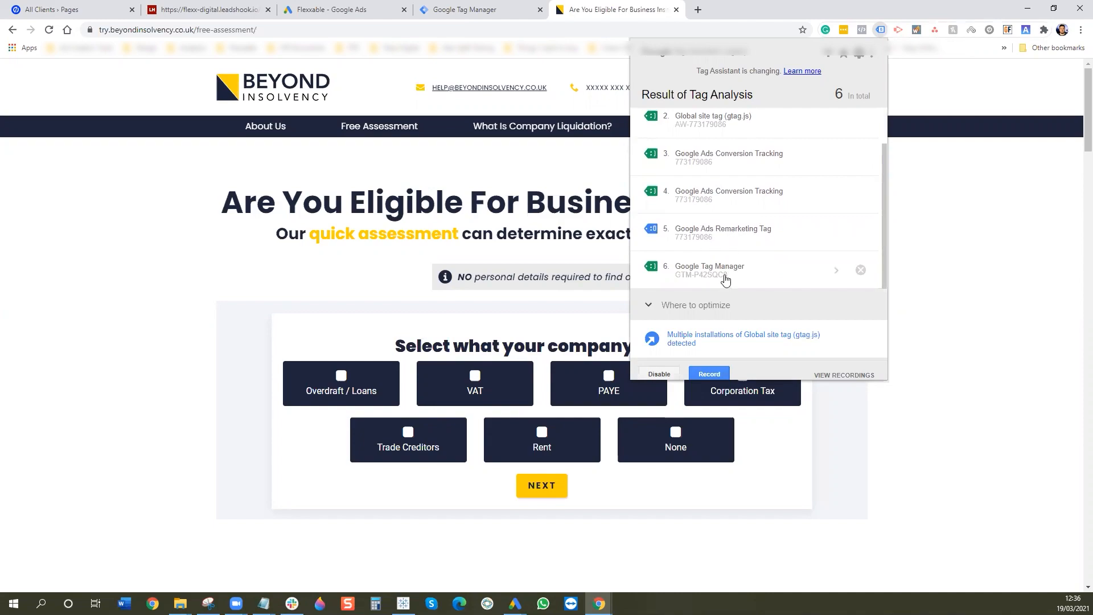
{"action": "scroll", "coordinate": [762, 234], "scroll_direction": "up", "scroll_amount": 1}
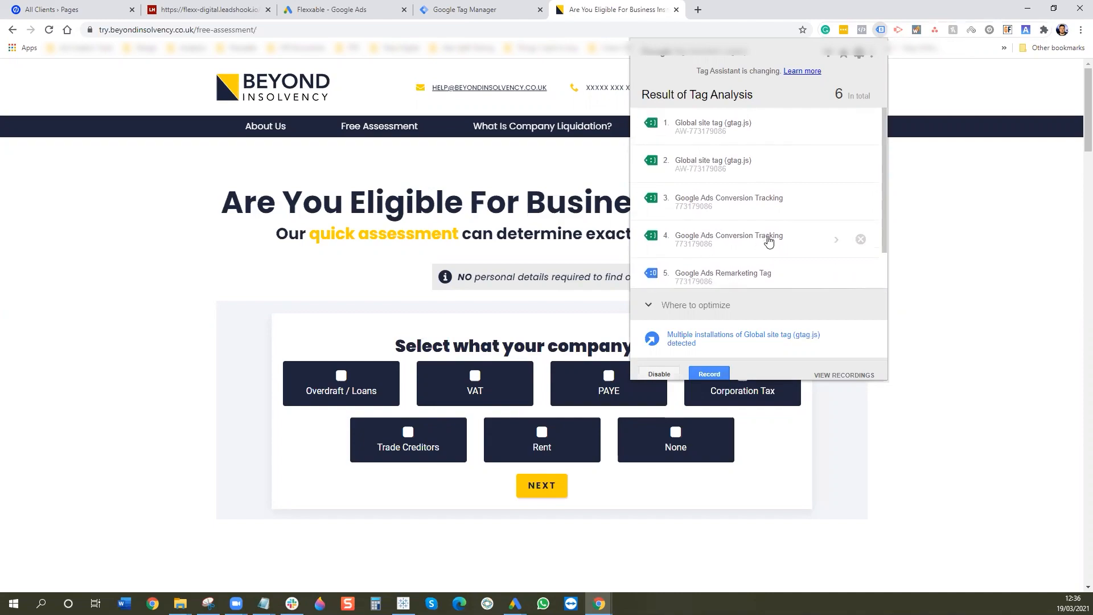
{"action": "left_click", "coordinate": [837, 242]}
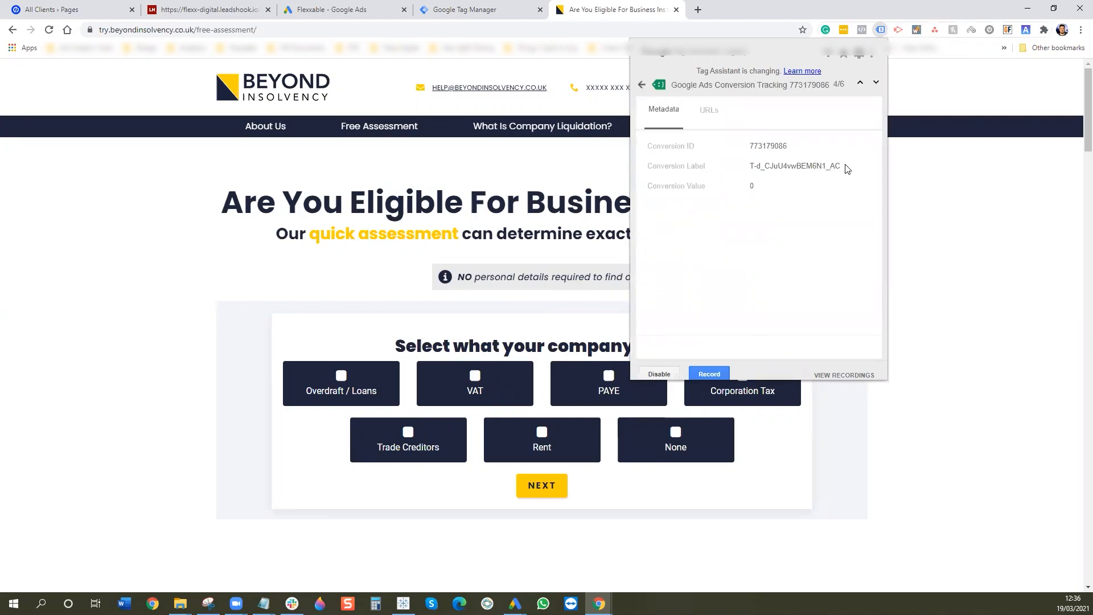
{"action": "left_click_drag", "start_coordinate": [845, 168], "coordinate": [749, 165]}
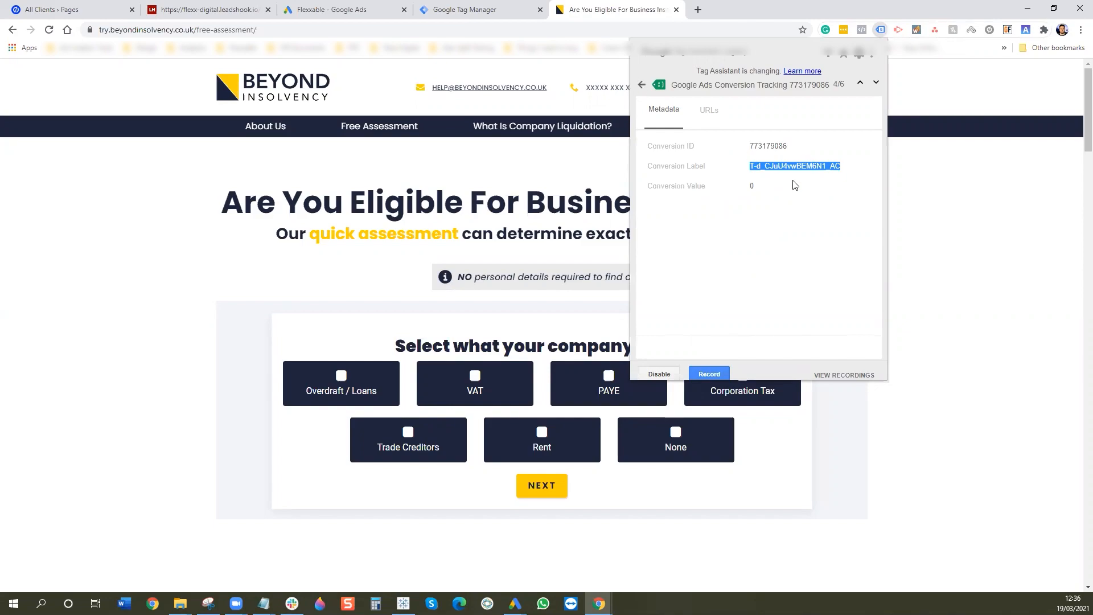
{"action": "left_click", "coordinate": [342, 10]}
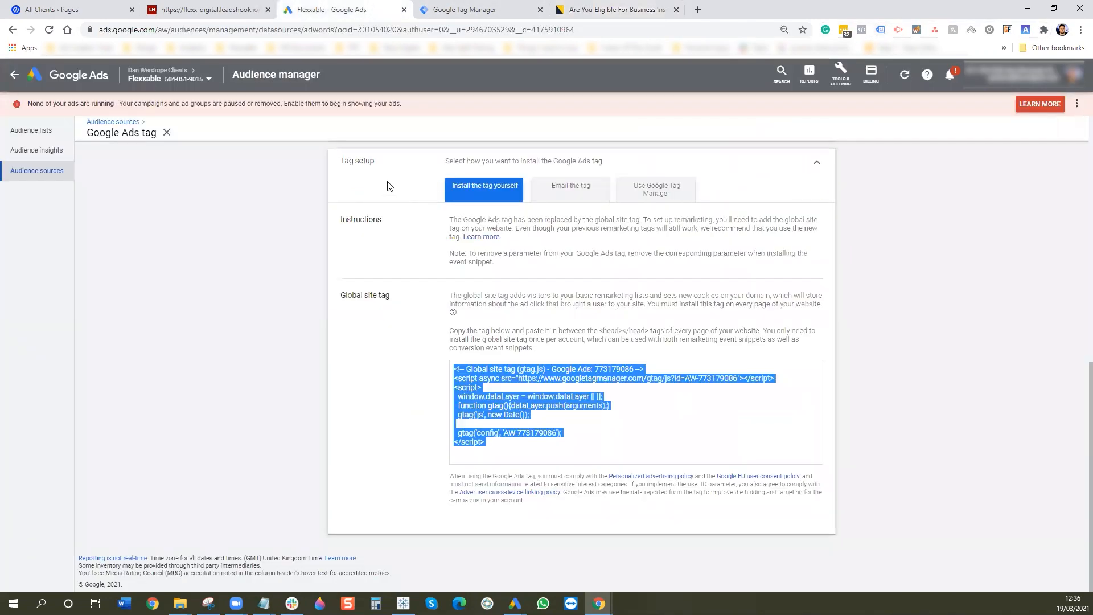
- Show the '2. 10 Second Pixel' conversion's Tag Manager details and compare its label with Tag Assistant
{"action": "left_click", "coordinate": [841, 74]}
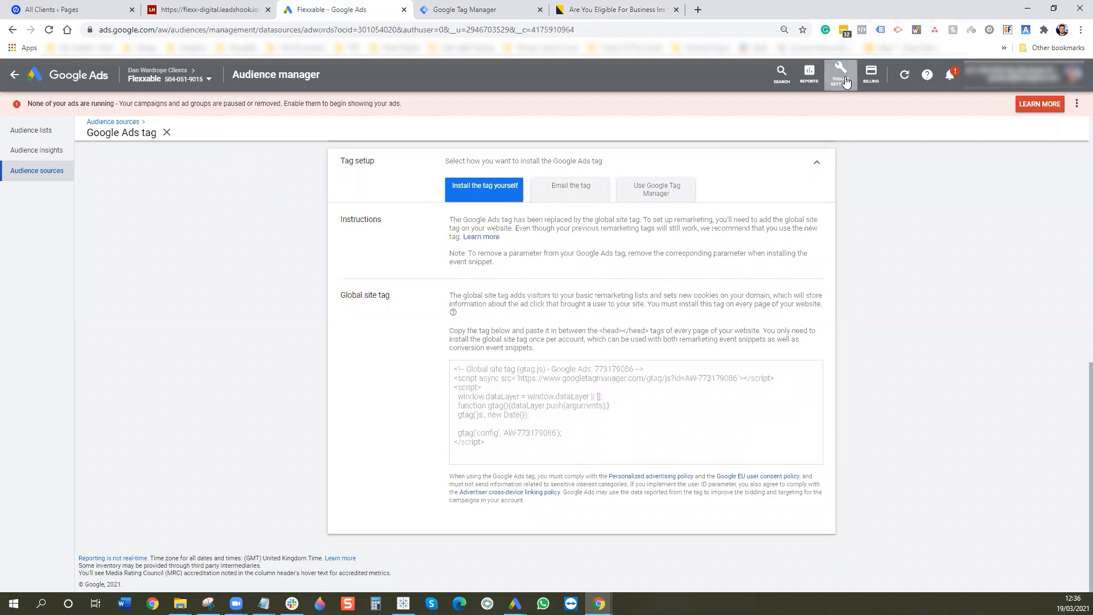
{"action": "left_click", "coordinate": [862, 138]}
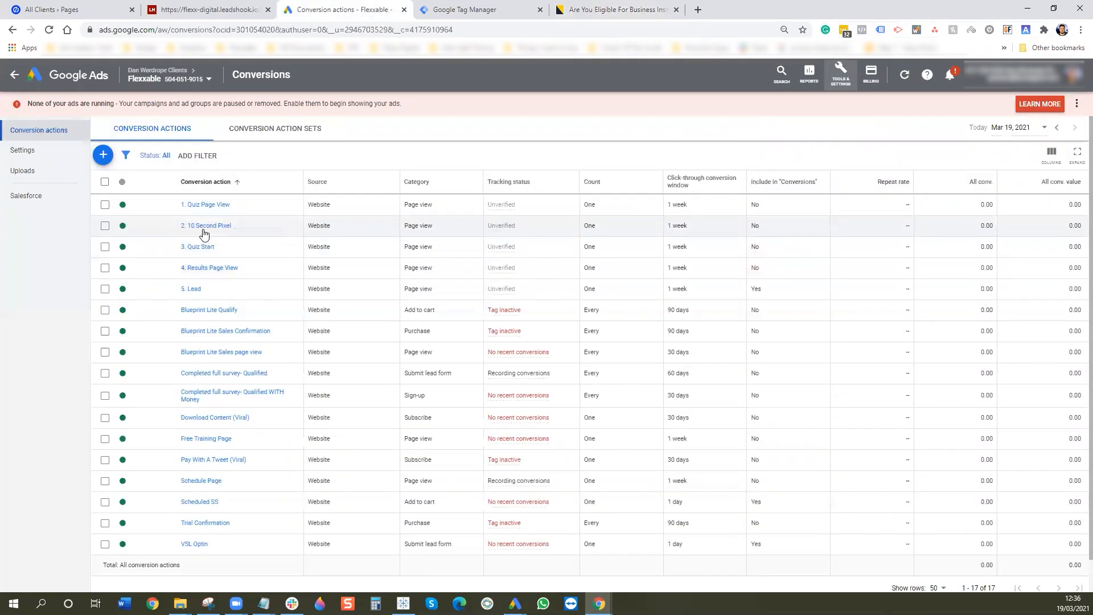
{"action": "left_click", "coordinate": [204, 228]}
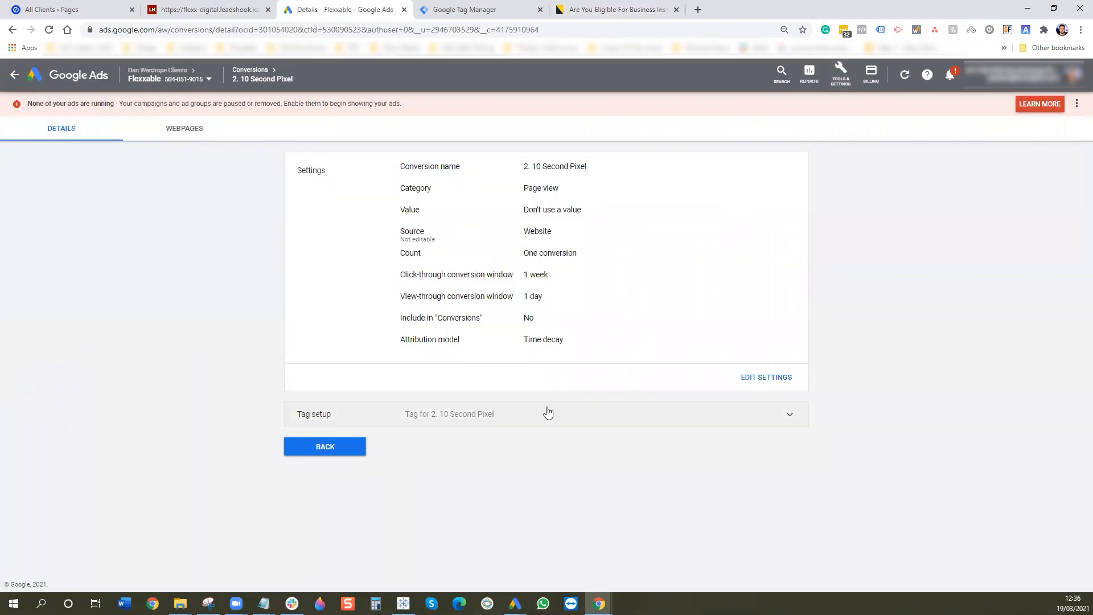
{"action": "left_click", "coordinate": [545, 416]}
{"action": "left_click", "coordinate": [608, 478]}
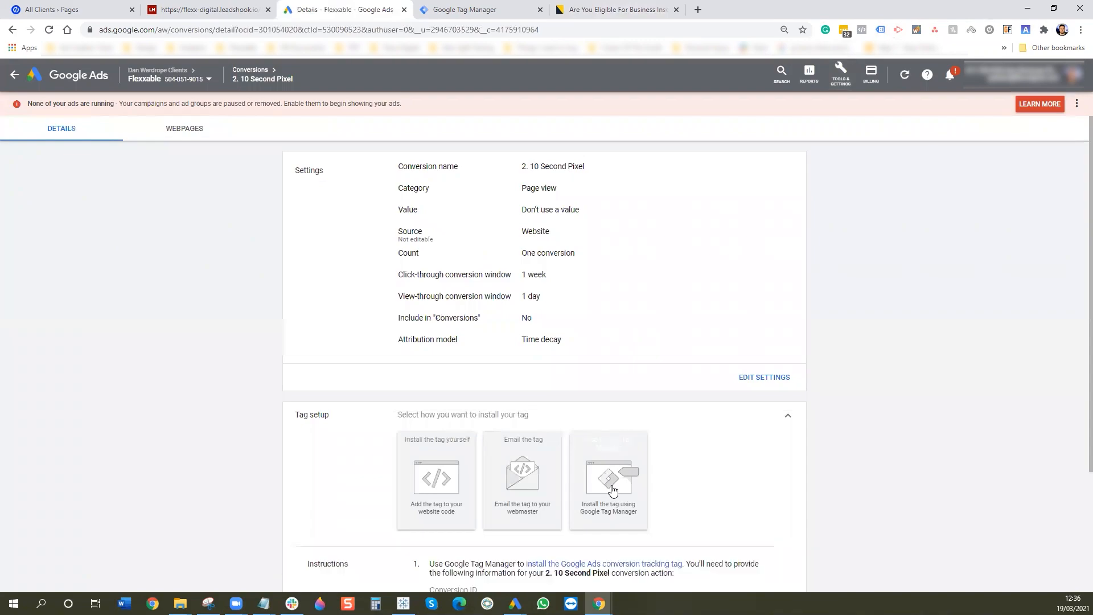
{"action": "scroll", "coordinate": [524, 471], "scroll_direction": "down", "scroll_amount": 2}
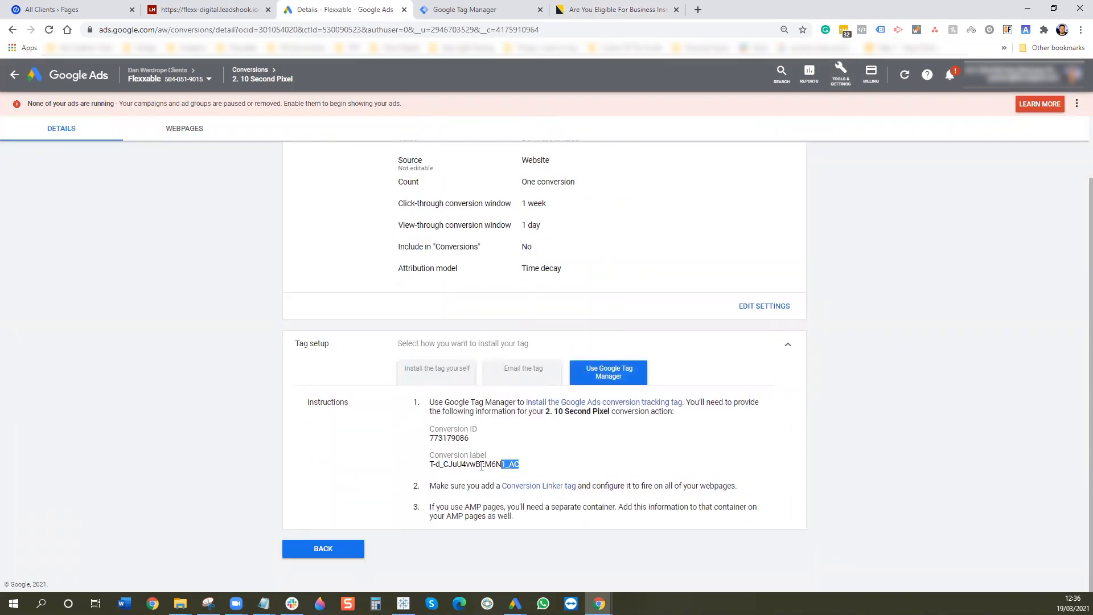
{"action": "left_click", "coordinate": [632, 10]}
{"action": "left_click", "coordinate": [880, 31]}
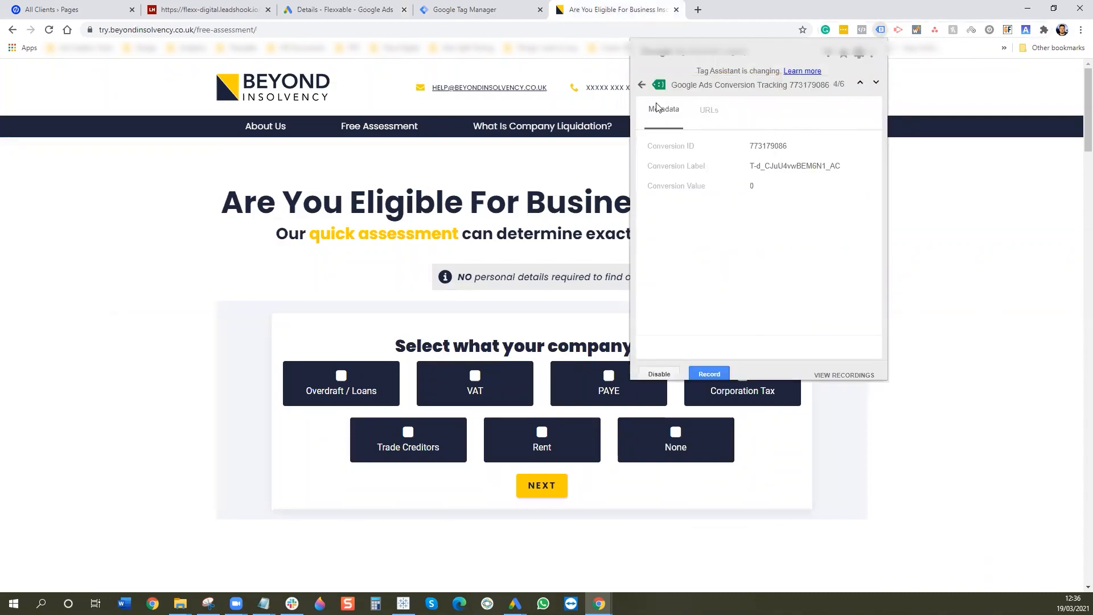
- Select Overdraft / Loans as the debt owed and check which tags fired on the next question
{"action": "left_click", "coordinate": [642, 84]}
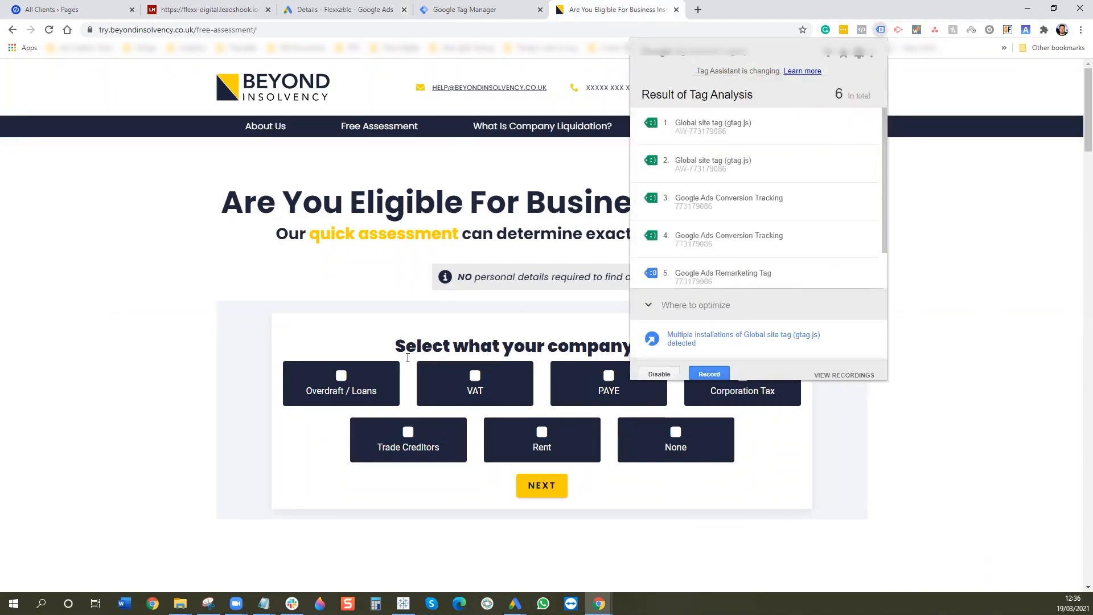
{"action": "left_click", "coordinate": [376, 381]}
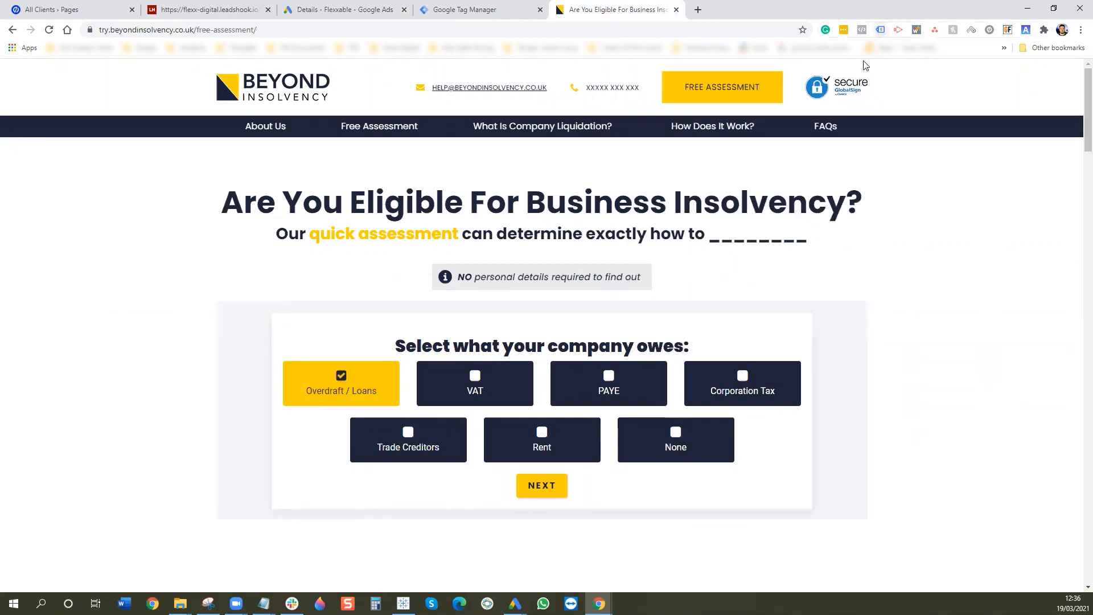
{"action": "left_click", "coordinate": [537, 487]}
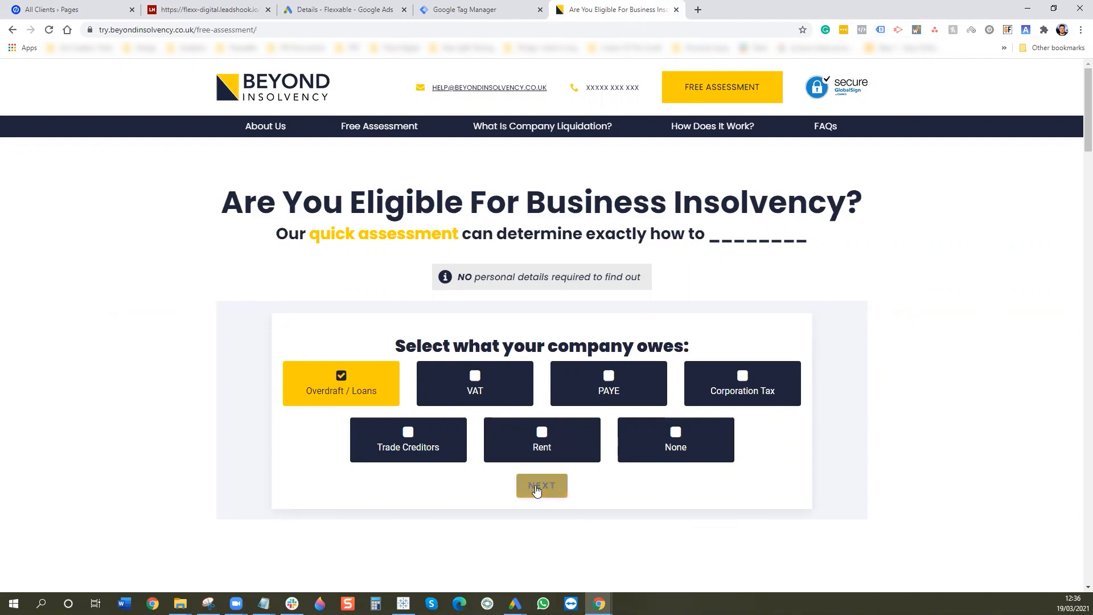
{"action": "left_click", "coordinate": [881, 31]}
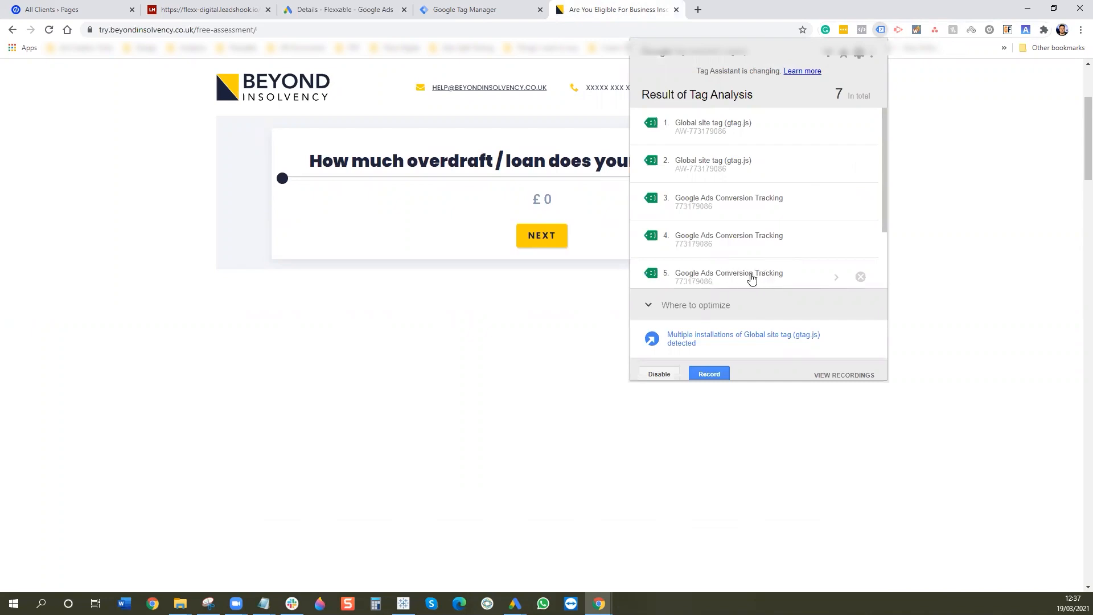
{"action": "left_click", "coordinate": [567, 338]}
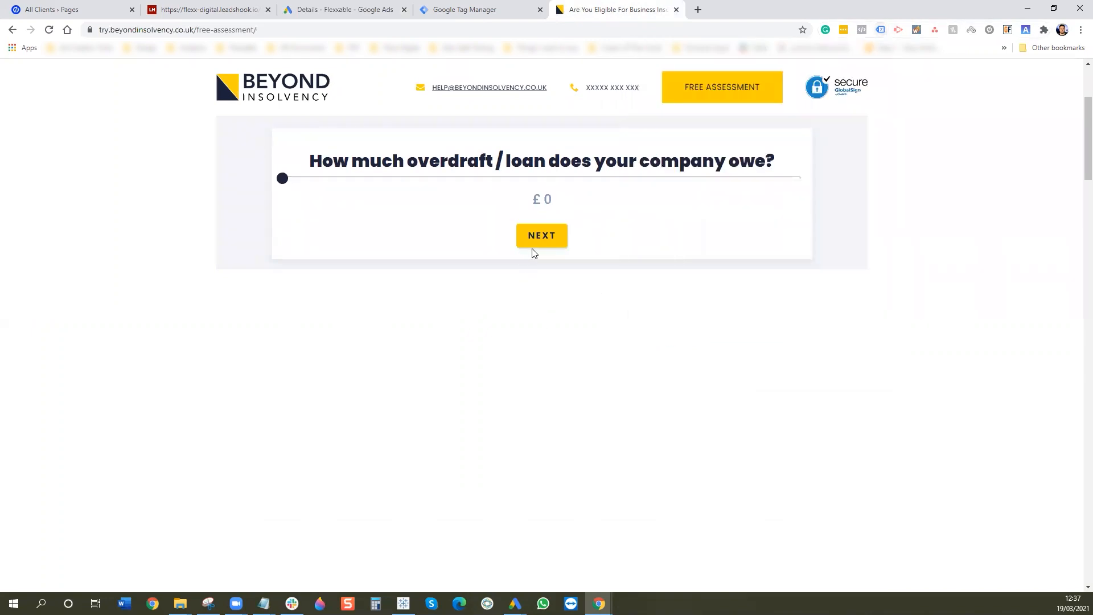
- Set the overdraft amount, answer Yes to assets, then Debtors £115,000, Fixtures, Stock £27,500, Vehicles £53,000
{"action": "left_click", "coordinate": [516, 178]}
{"action": "left_click", "coordinate": [545, 236]}
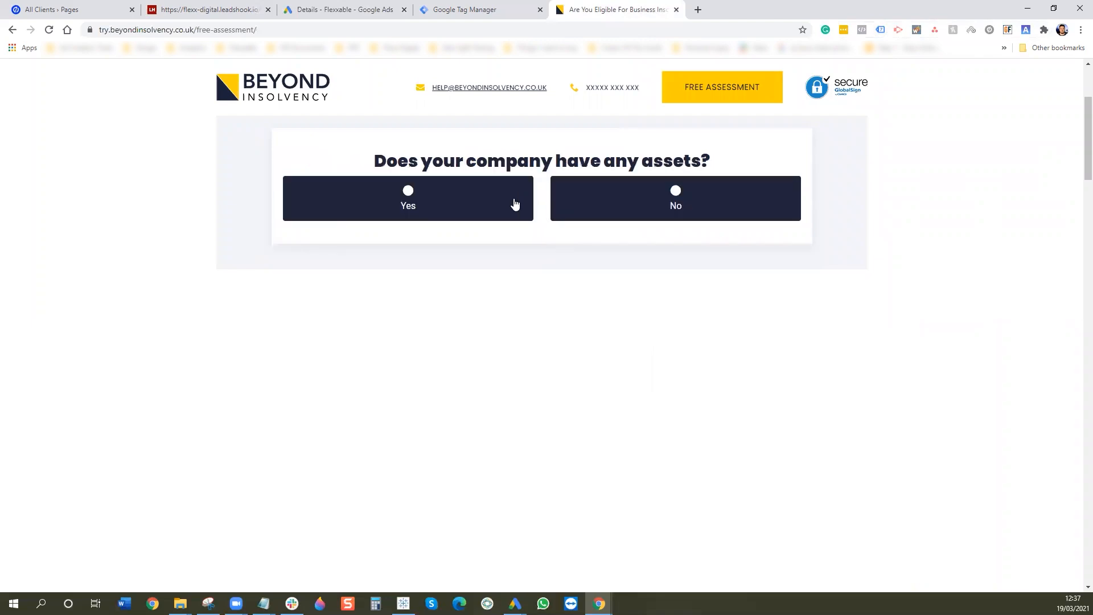
{"action": "left_click", "coordinate": [515, 205]}
{"action": "left_click", "coordinate": [581, 179]}
{"action": "left_click", "coordinate": [558, 239]}
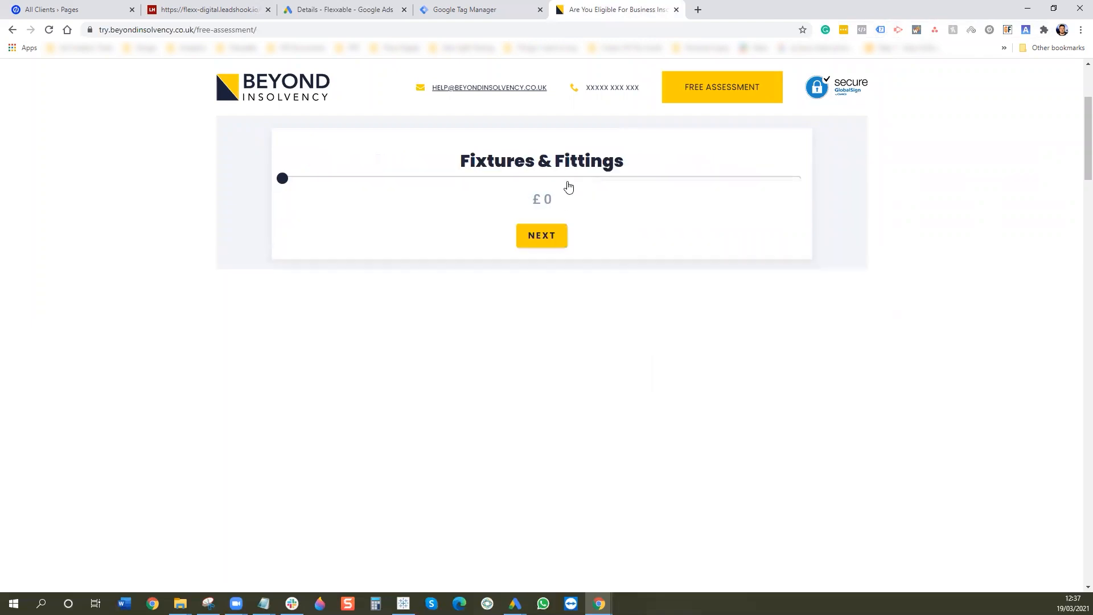
{"action": "left_click", "coordinate": [558, 178]}
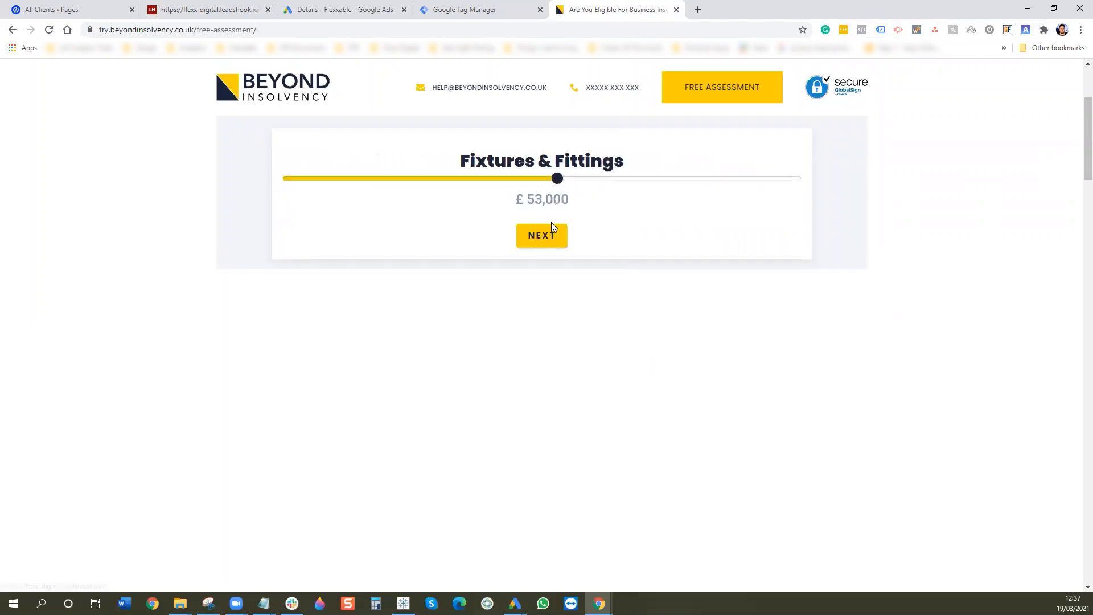
{"action": "left_click", "coordinate": [551, 234]}
{"action": "left_click", "coordinate": [568, 178]}
{"action": "left_click", "coordinate": [555, 234]}
{"action": "left_click", "coordinate": [559, 178]}
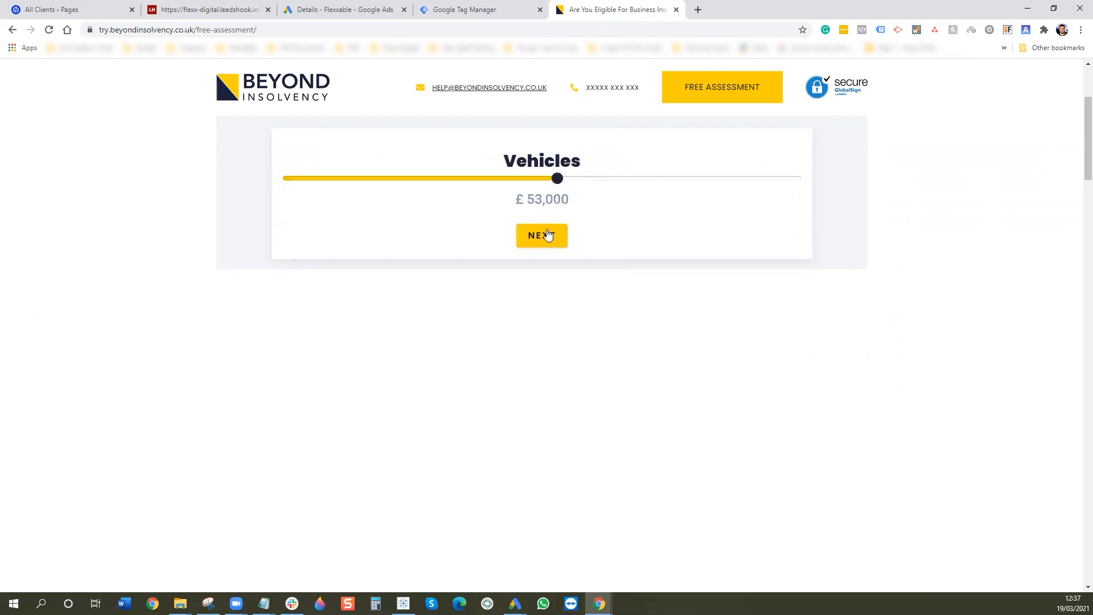
- Set Cash in bank £52,500, Plant & Machinery, Property £100,000 and Other, then submit the quiz
{"action": "left_click", "coordinate": [551, 235]}
{"action": "left_click", "coordinate": [554, 178]}
{"action": "left_click", "coordinate": [542, 235]}
{"action": "left_click", "coordinate": [558, 179]}
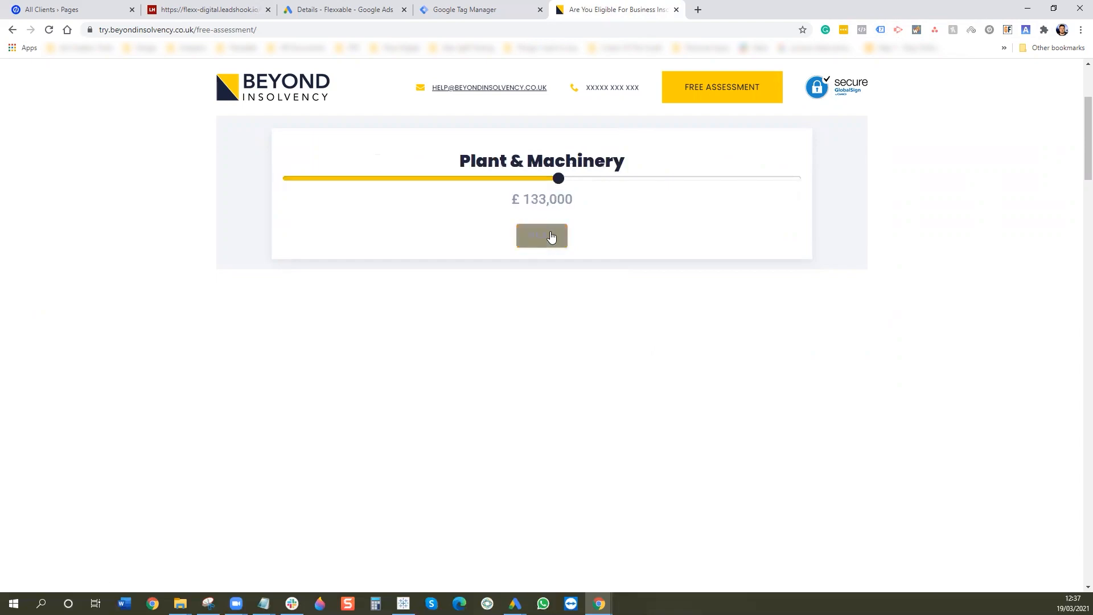
{"action": "left_click", "coordinate": [556, 238]}
{"action": "left_click", "coordinate": [562, 178]}
{"action": "left_click", "coordinate": [555, 235]}
{"action": "left_click", "coordinate": [563, 178]}
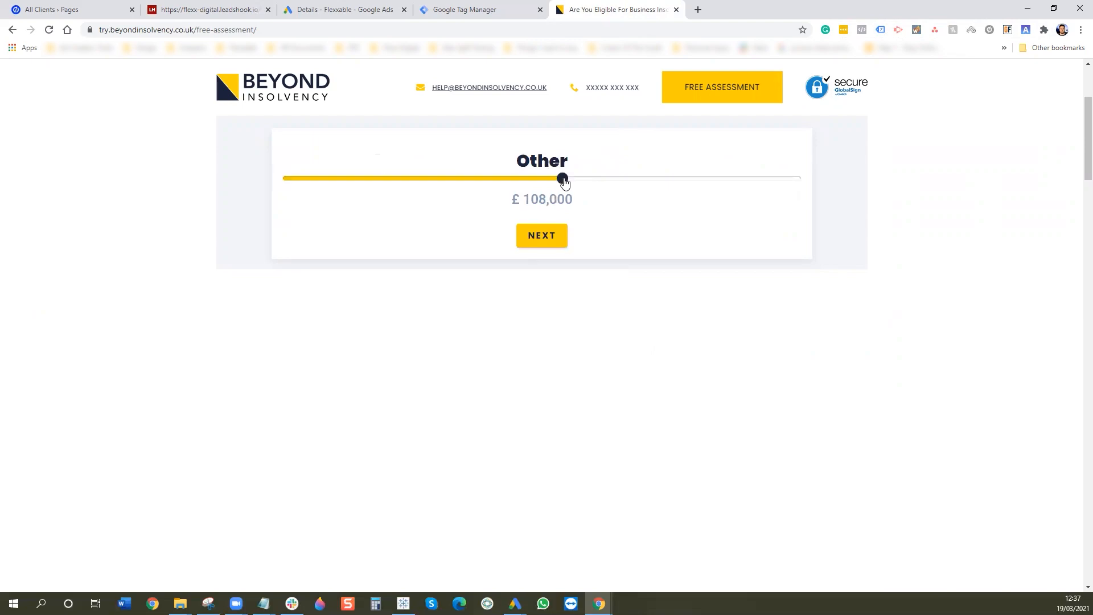
{"action": "left_click", "coordinate": [551, 236]}
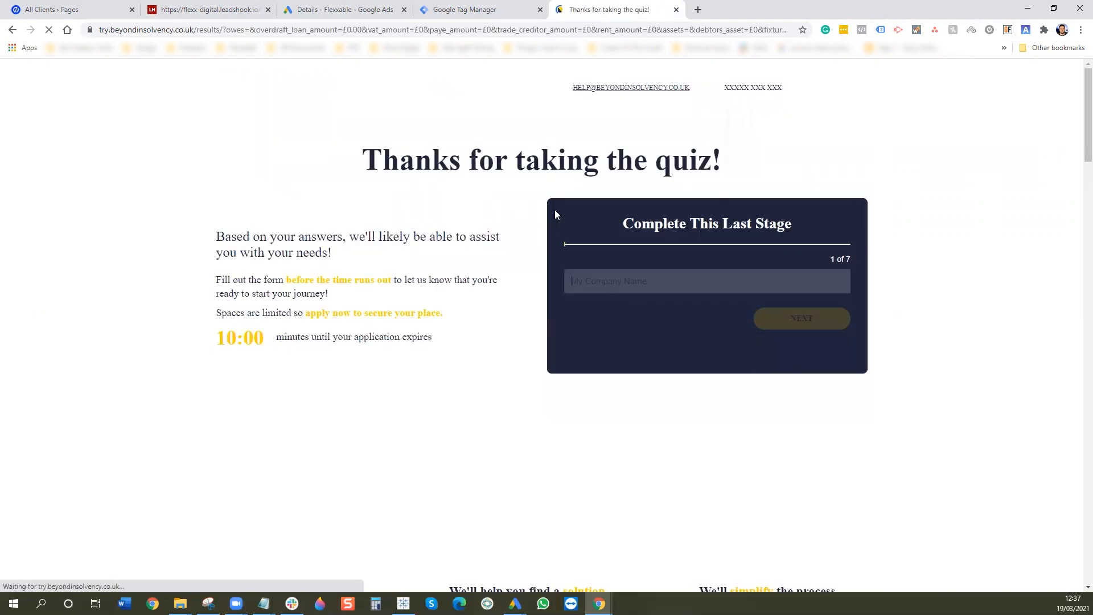
- Inspect the results page's Google Ads Conversion Tracking tag in Tag Assistant Legacy
{"action": "left_click", "coordinate": [883, 32]}
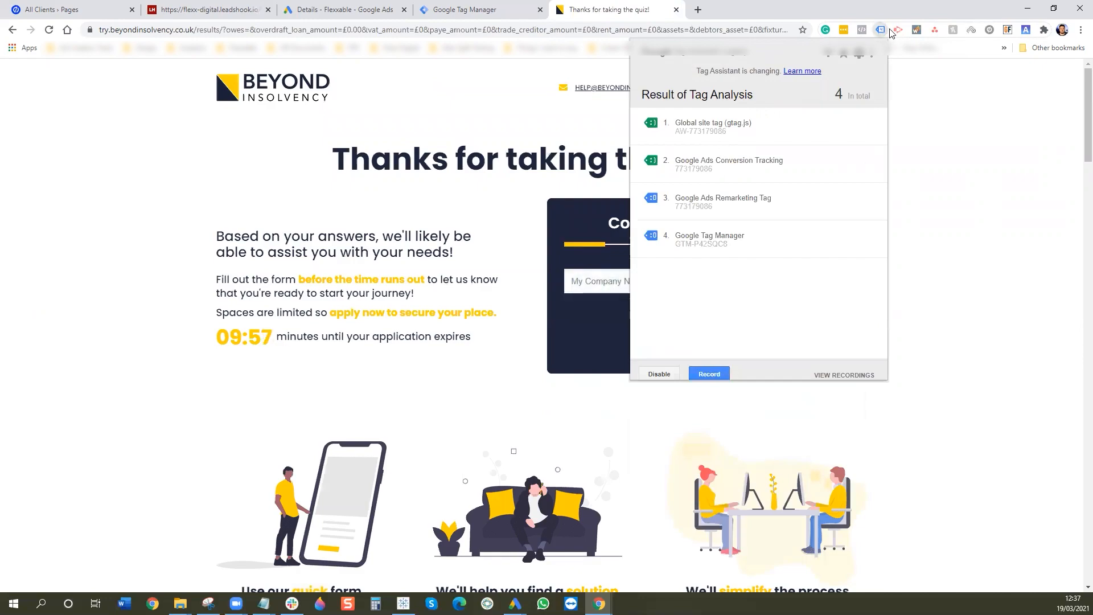
{"action": "left_click", "coordinate": [795, 163]}
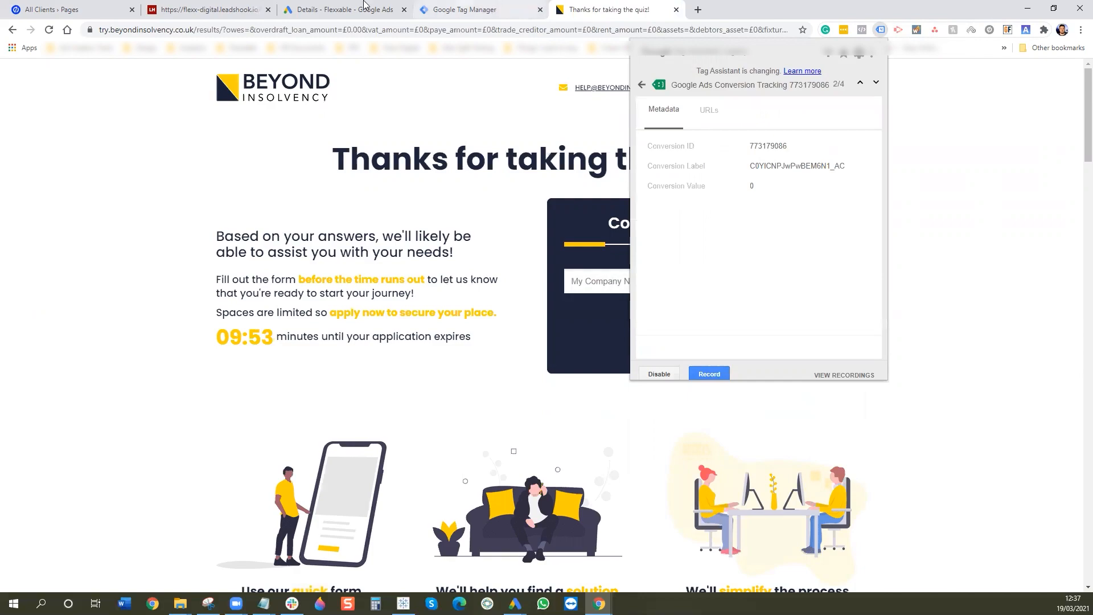
{"action": "left_click", "coordinate": [327, 9]}
- Show the 4. Results Page View conversion's Google Tag Manager setup details
{"action": "left_click", "coordinate": [330, 549]}
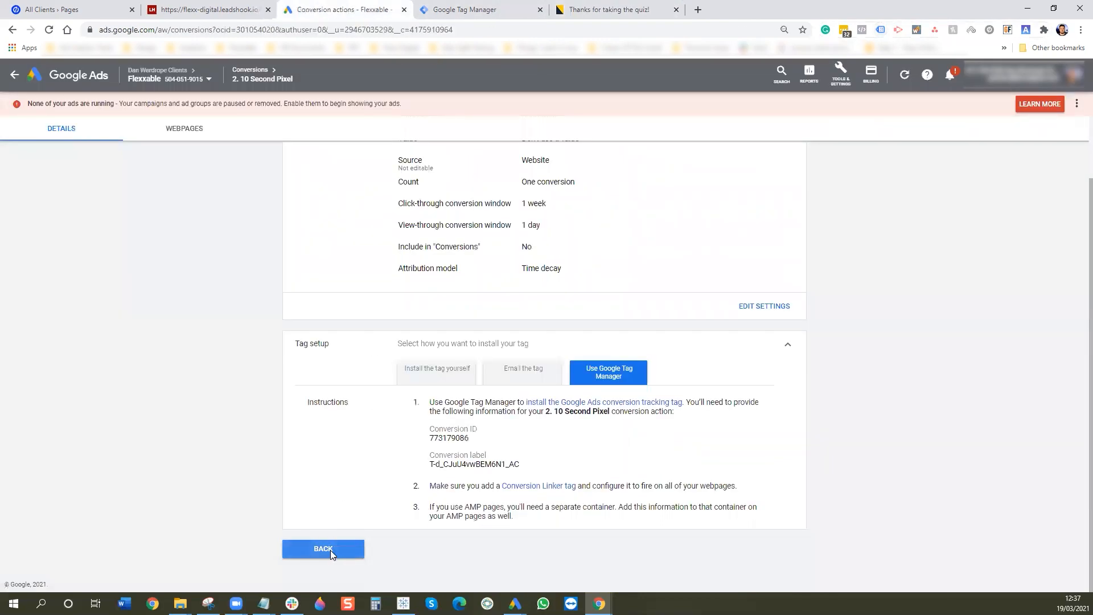
{"action": "left_click", "coordinate": [212, 267]}
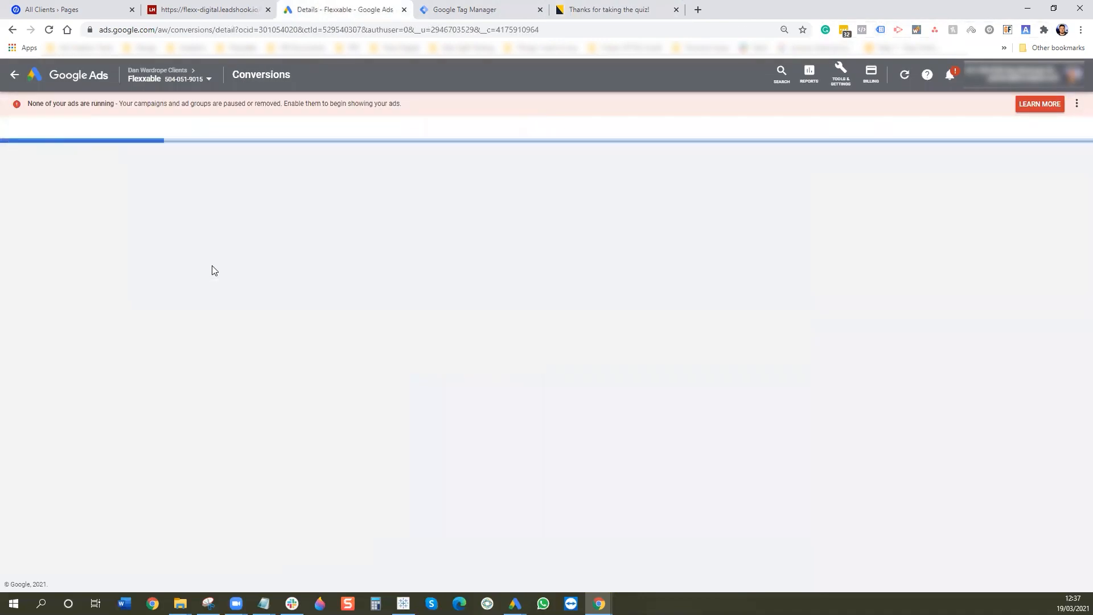
{"action": "left_click", "coordinate": [453, 419]}
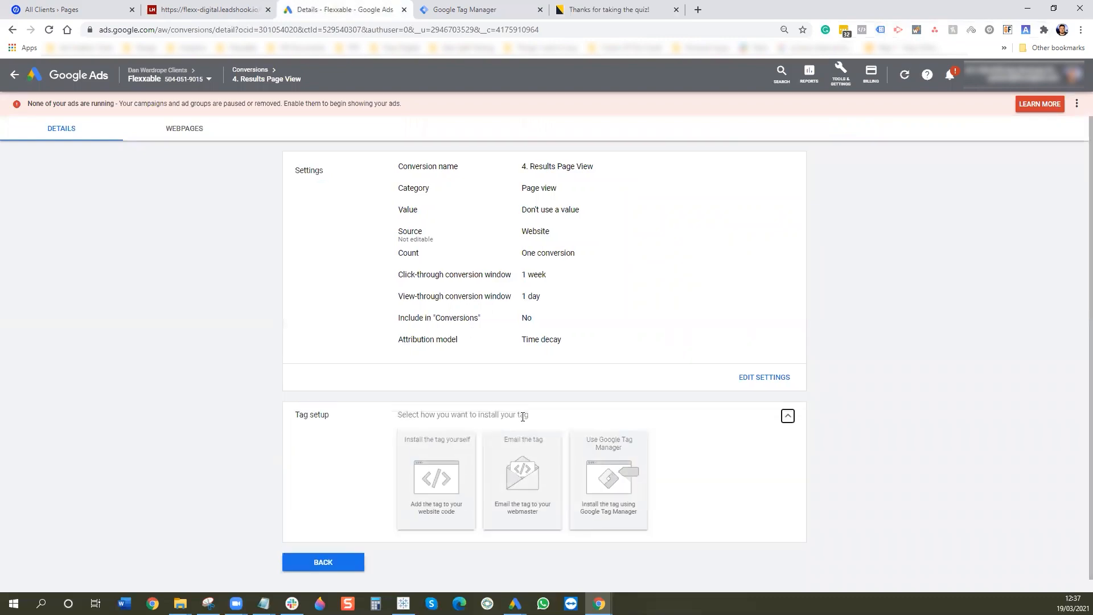
{"action": "left_click", "coordinate": [609, 483]}
{"action": "scroll", "coordinate": [718, 426], "scroll_direction": "down", "scroll_amount": 2}
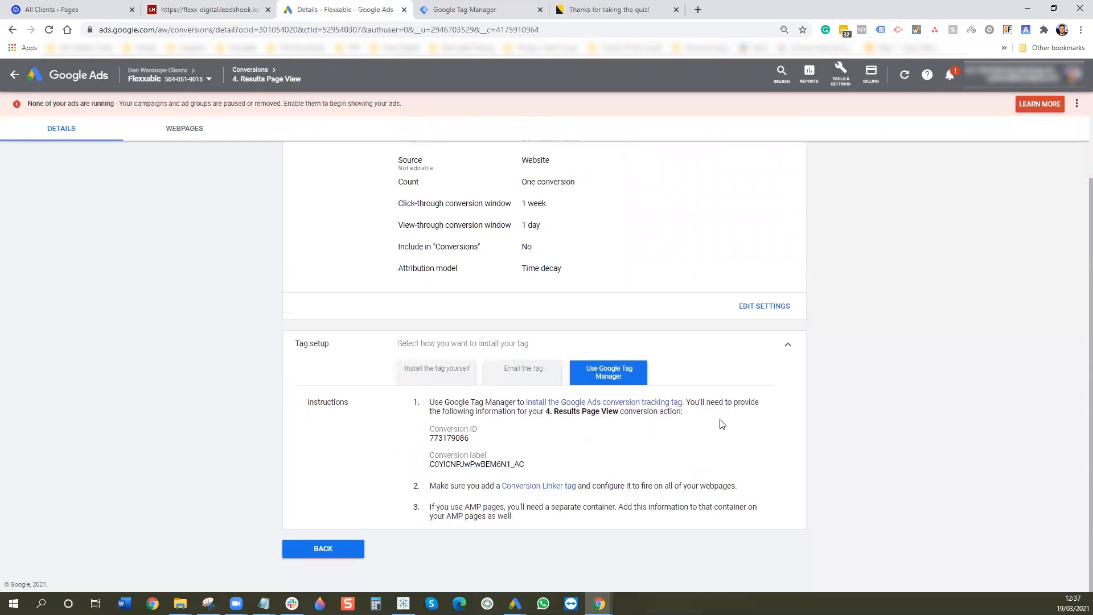
- Check which conversion tags fire on the quiz results page
{"action": "left_click", "coordinate": [603, 10]}
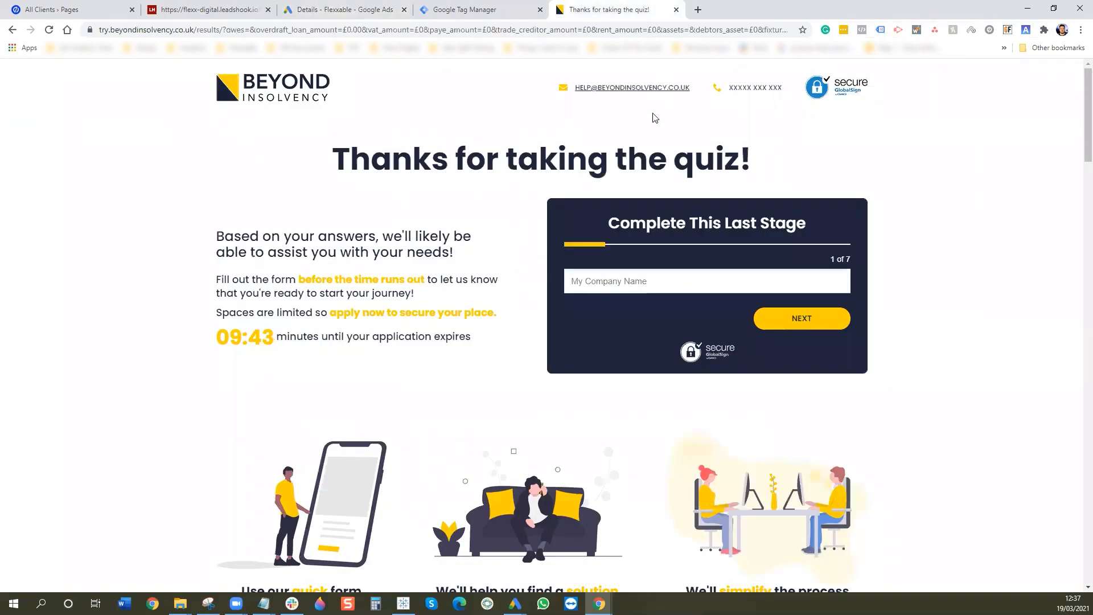
{"action": "left_click", "coordinate": [881, 30]}
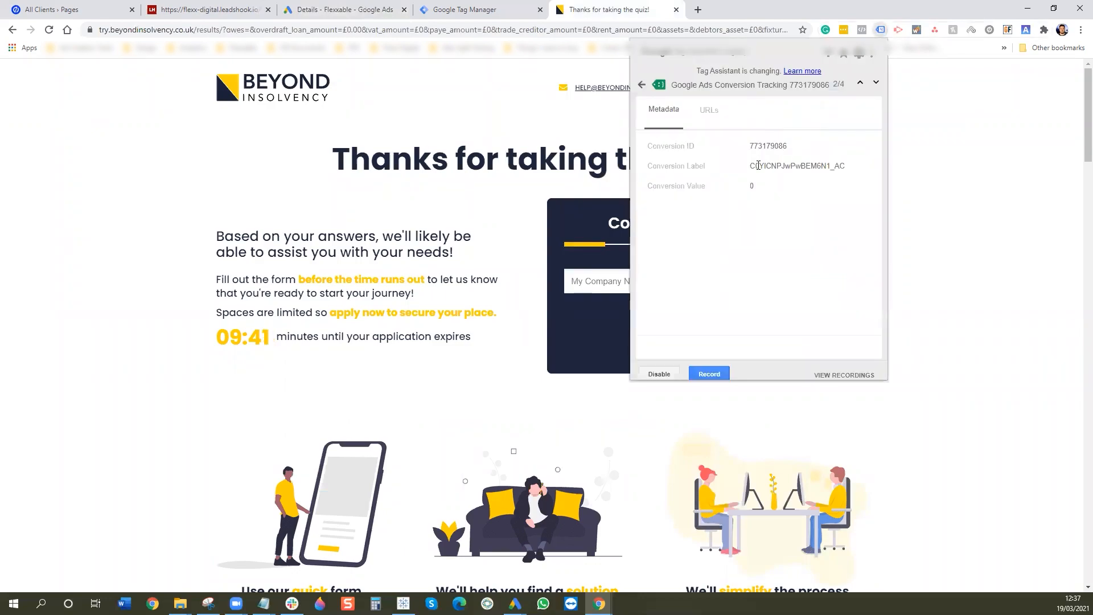
{"action": "left_click", "coordinate": [977, 112]}
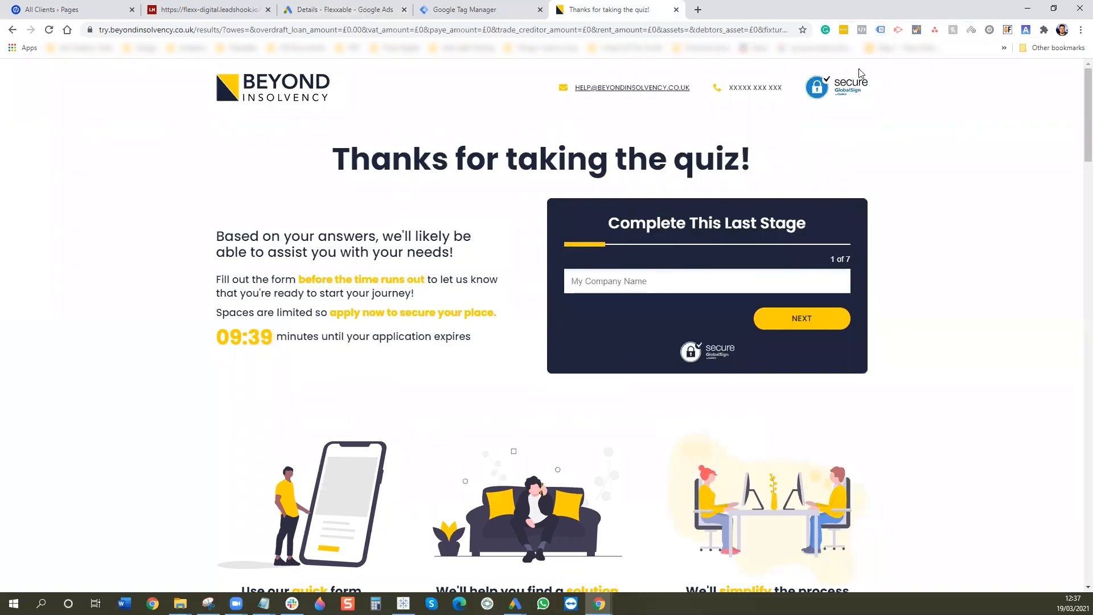
- Answer the first lead form steps with the test text 'eth'
{"action": "left_click", "coordinate": [595, 282]}
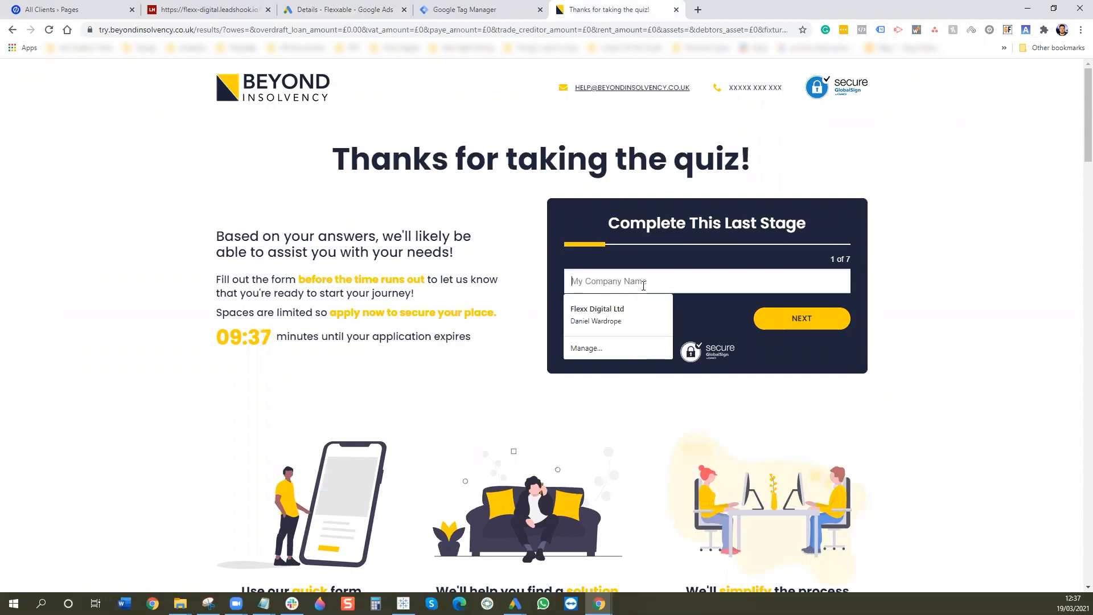
{"action": "type", "text": "eth"}
{"action": "left_click", "coordinate": [763, 313]}
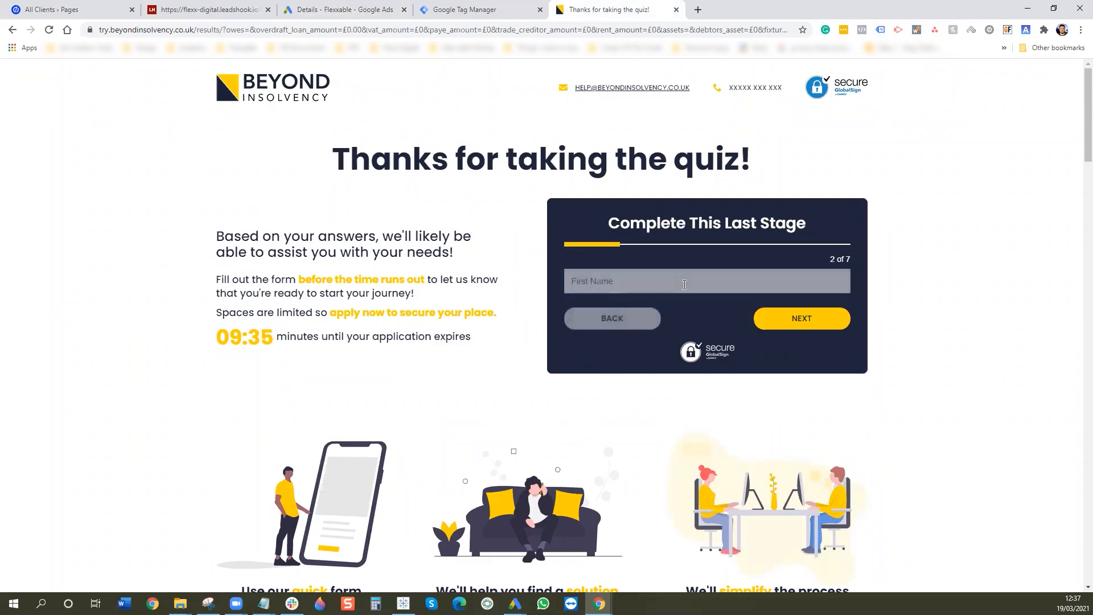
{"action": "type", "text": "eth"}
{"action": "left_click", "coordinate": [789, 321]}
{"action": "type", "text": "eth"}
{"action": "left_click", "coordinate": [798, 317]}
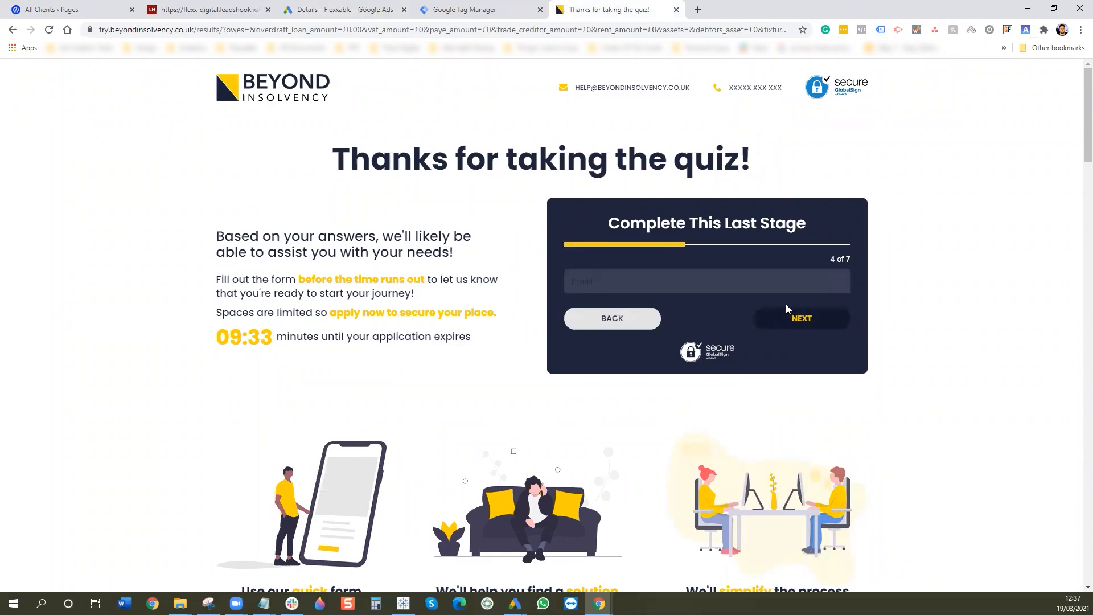
- Enter a test email address and phone number, then advance to the final consent step
{"action": "left_click", "coordinate": [722, 292]}
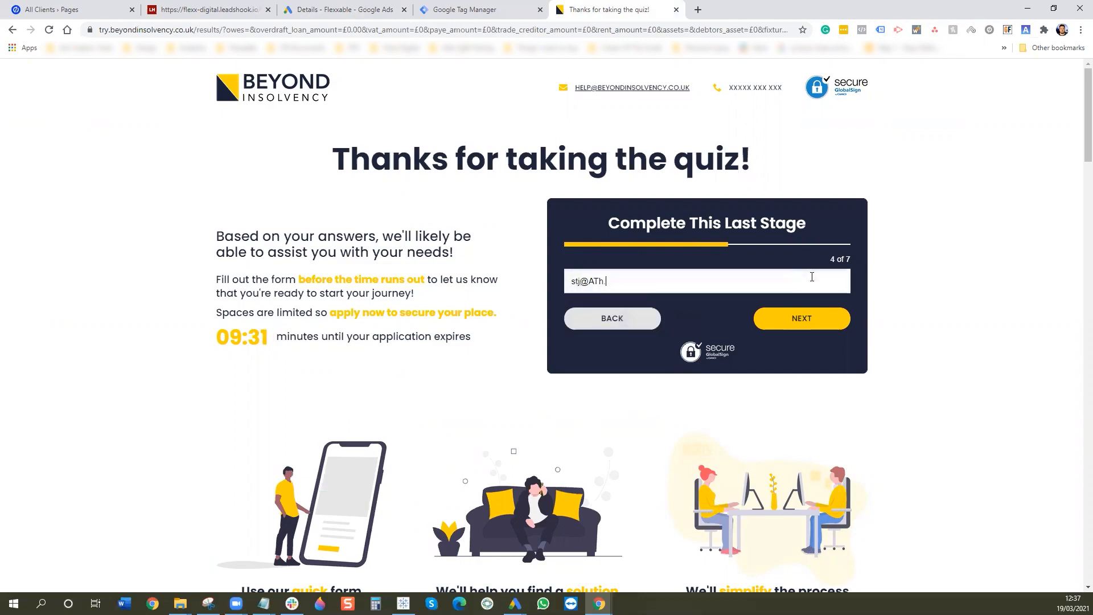
{"action": "left_click", "coordinate": [797, 317]}
{"action": "left_click", "coordinate": [766, 281]}
{"action": "type", "text": "wr5uj"}
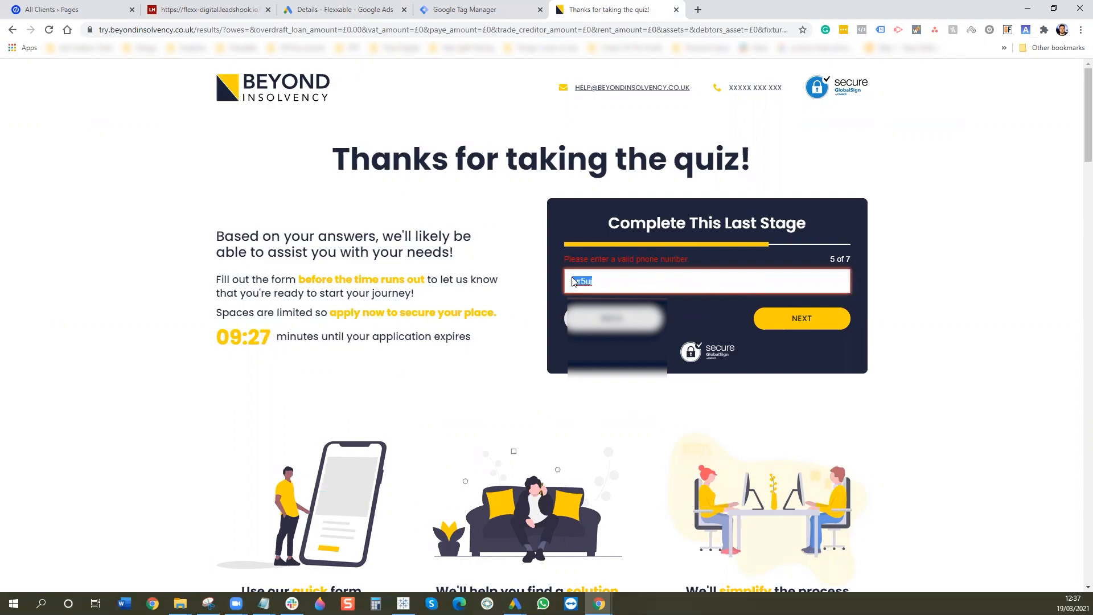
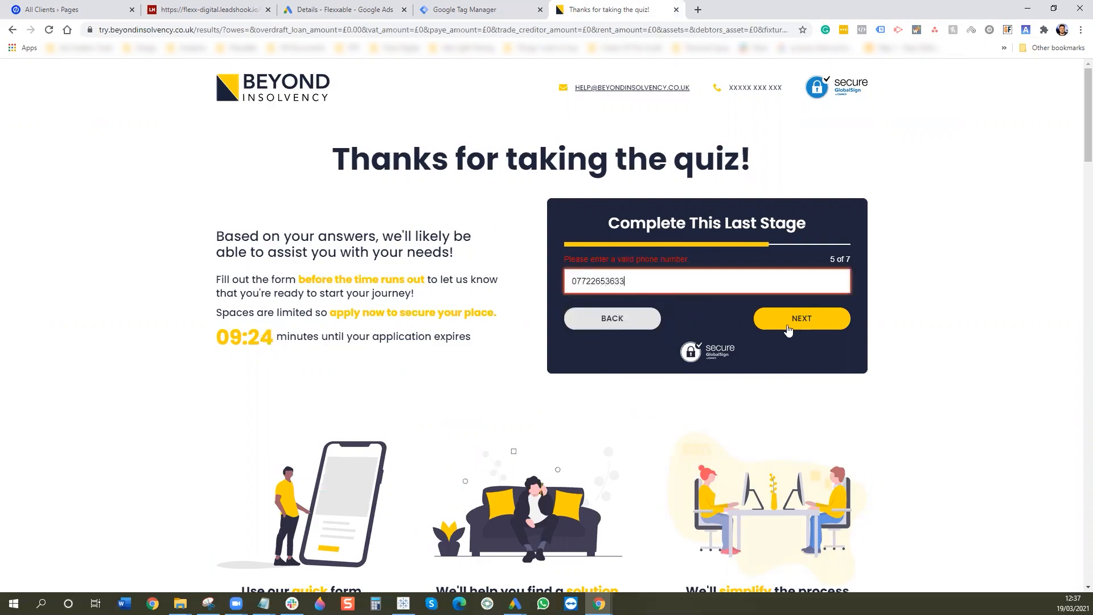
{"action": "left_click", "coordinate": [788, 329]}
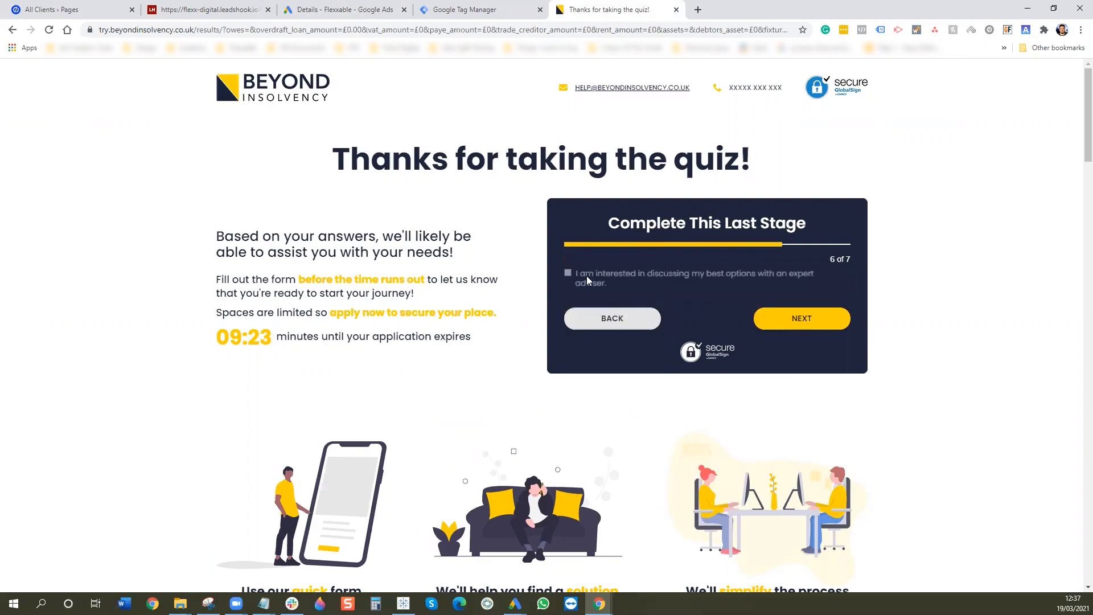
{"action": "left_click", "coordinate": [777, 313]}
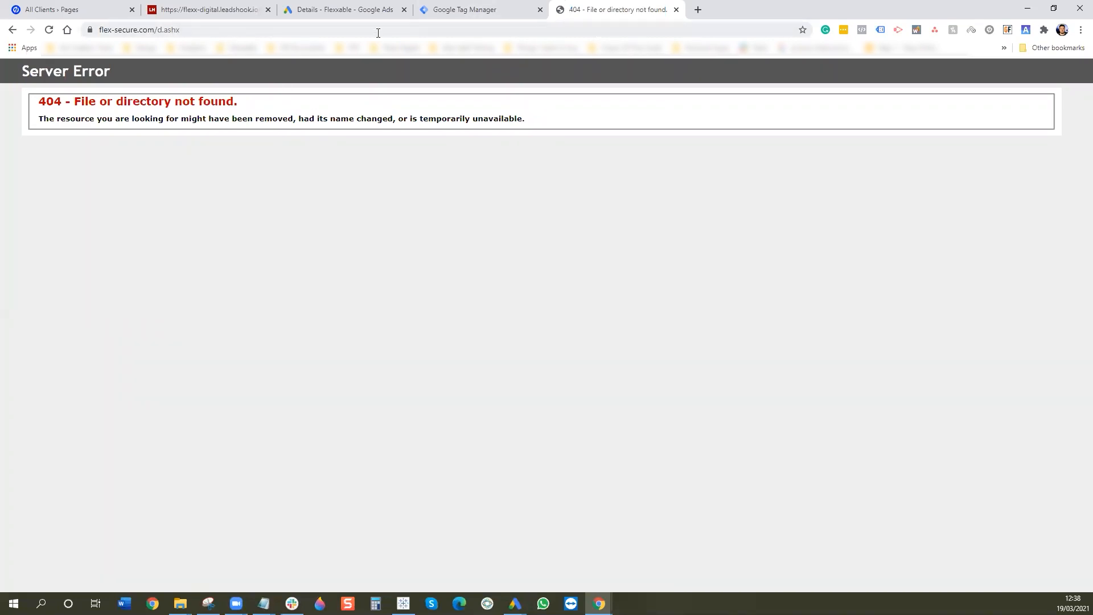
- Load try.beyondinsolvency.co.uk/thanks in place of the 404 error page
{"action": "left_click", "coordinate": [288, 35]}
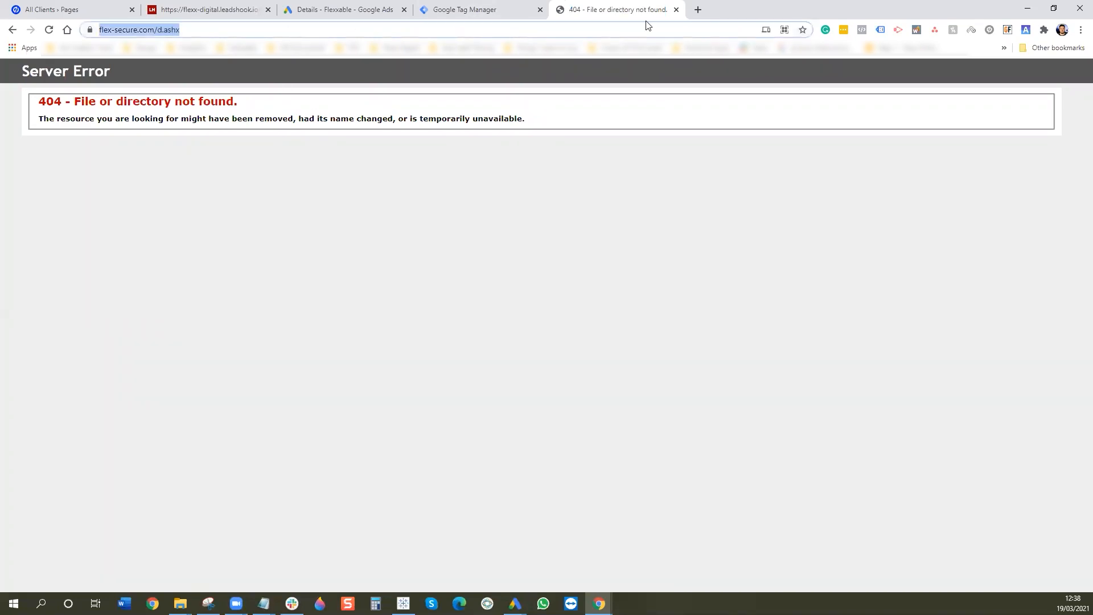
{"action": "left_click", "coordinate": [56, 9]}
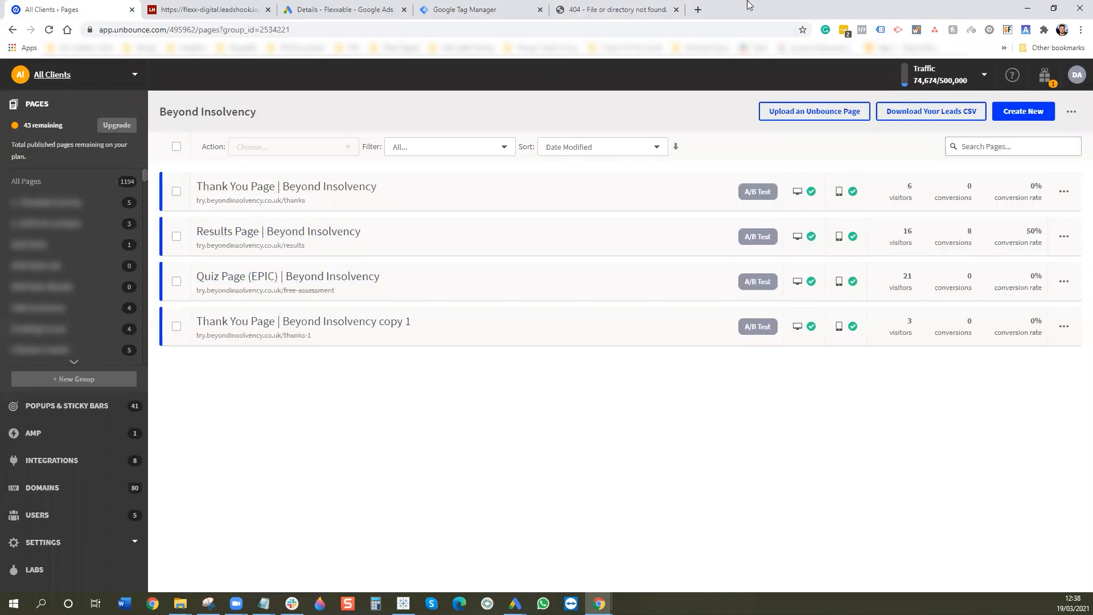
{"action": "left_click", "coordinate": [615, 9]}
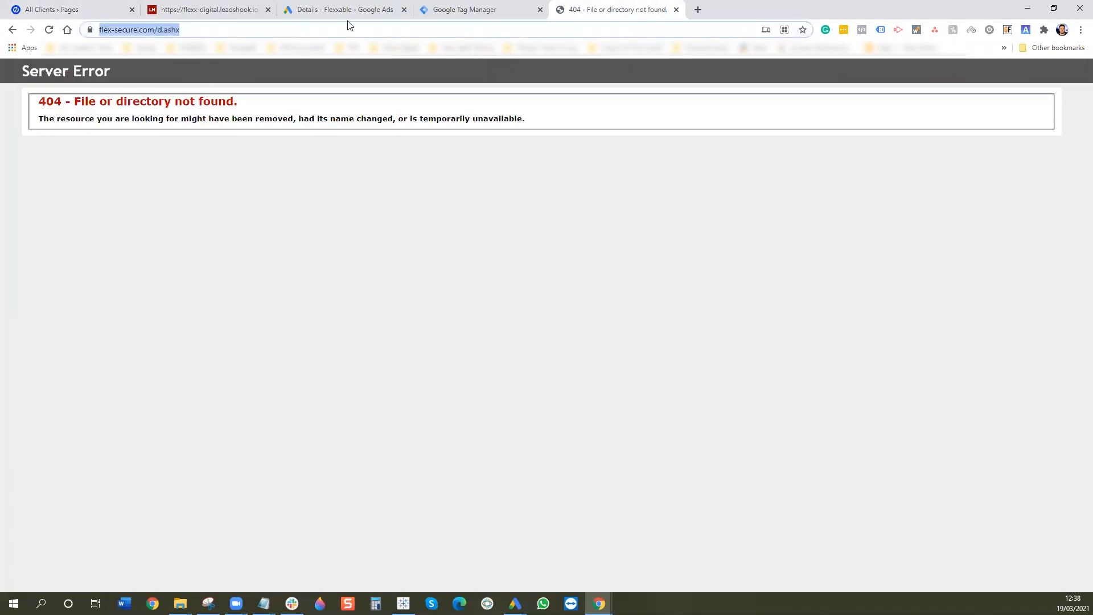
{"action": "type", "text": "try.be"}
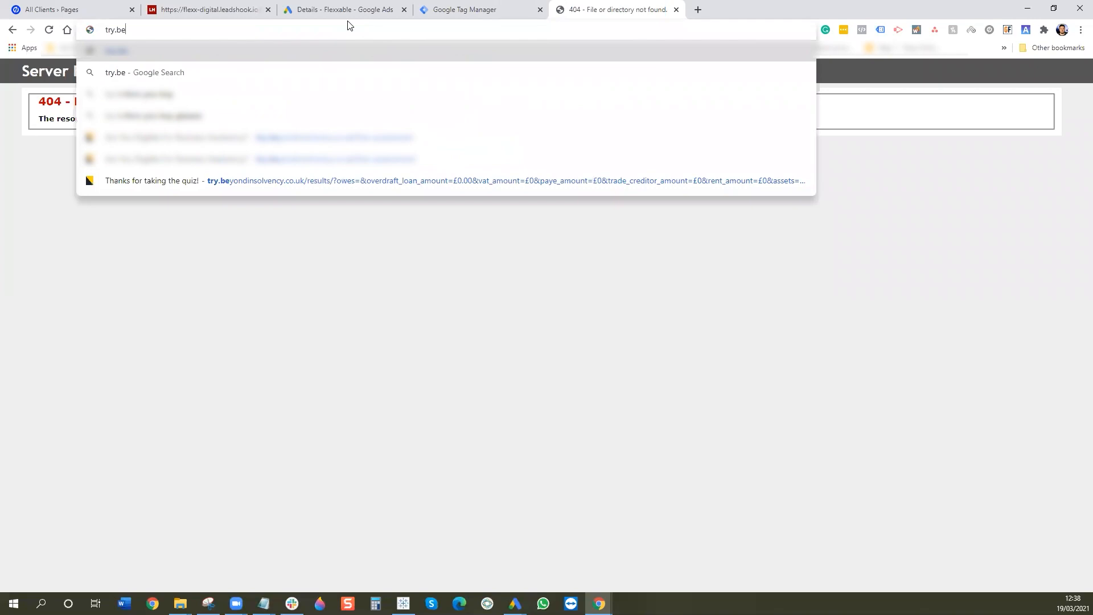
{"action": "type", "text": "yond"}
{"action": "key", "text": "End"}
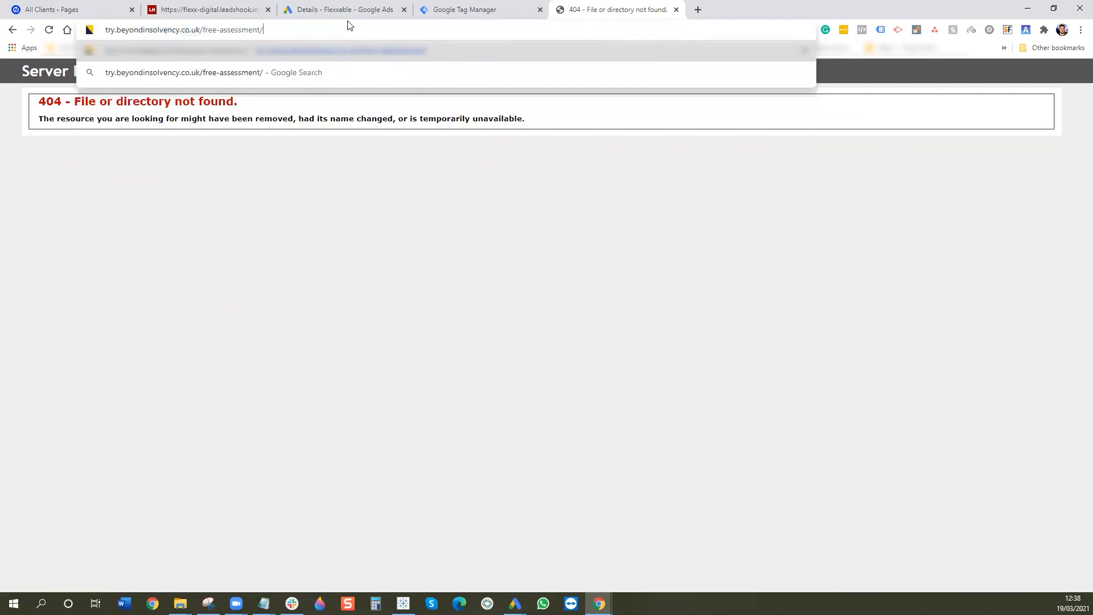
{"action": "key", "text": "BackSpace"}
{"action": "key", "text": "BackSpace"}
{"action": "key", "text": "BackSpace"}
{"action": "key", "text": "BackSpace"}
{"action": "key", "text": "BackSpace"}
{"action": "key", "text": "BackSpace"}
{"action": "key", "text": "BackSpace"}
{"action": "key", "text": "BackSpace"}
{"action": "key", "text": "BackSpace"}
{"action": "key", "text": "BackSpace"}
{"action": "key", "text": "BackSpace"}
{"action": "key", "text": "BackSpace"}
{"action": "key", "text": "BackSpace"}
{"action": "key", "text": "BackSpace"}
{"action": "key", "text": "BackSpace"}
{"action": "key", "text": "BackSpace"}
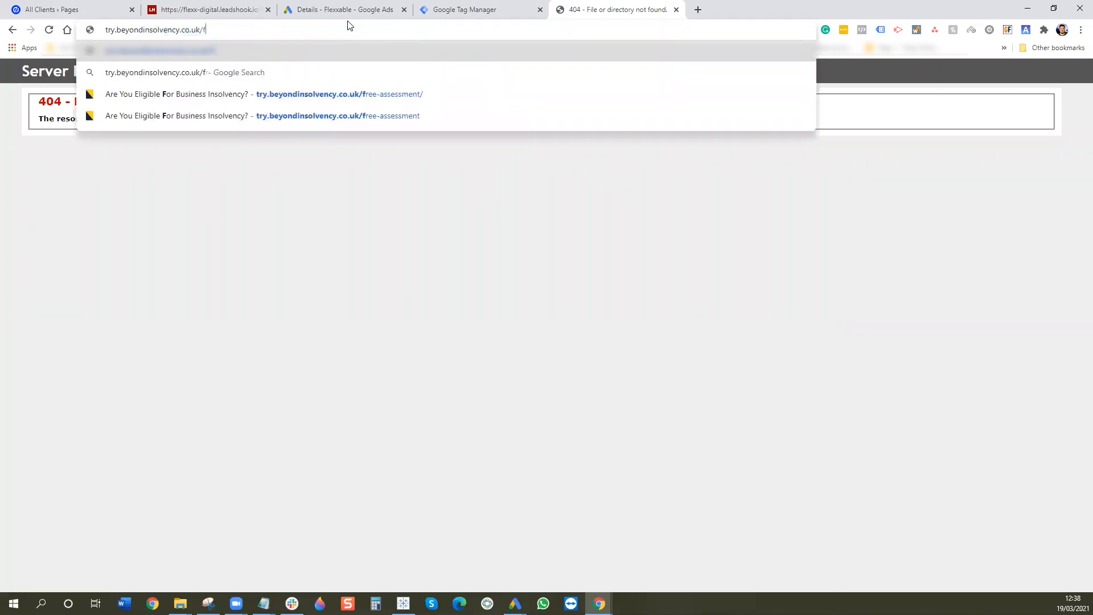
{"action": "type", "text": "thanks"}
{"action": "key", "text": "Return"}
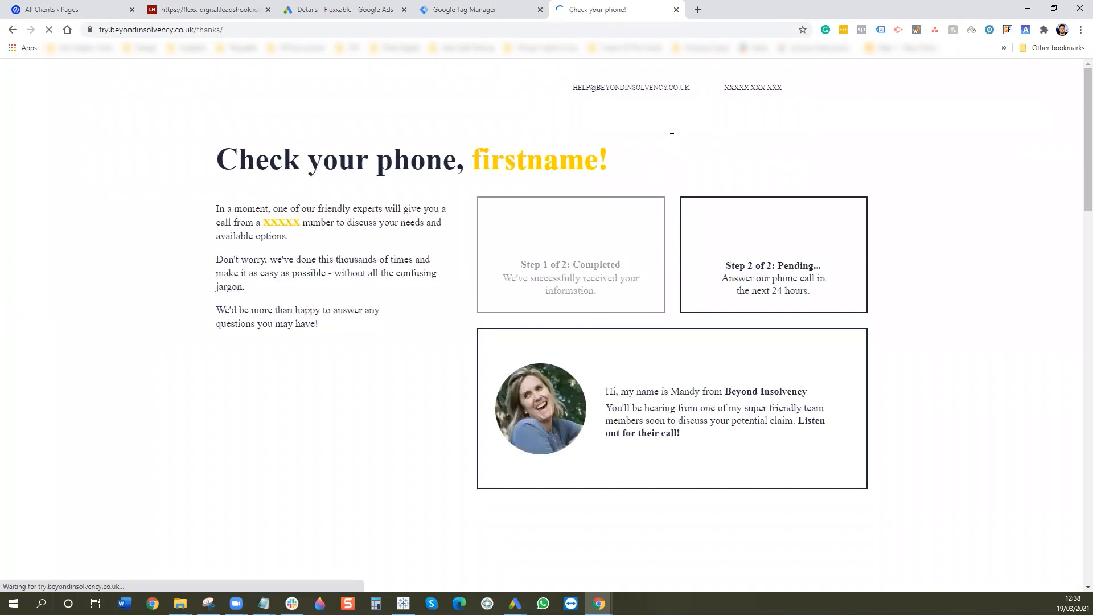
- Compare the thanks page's conversion tag label with 5. Lead's Tag Manager conversion label
{"action": "left_click", "coordinate": [881, 30]}
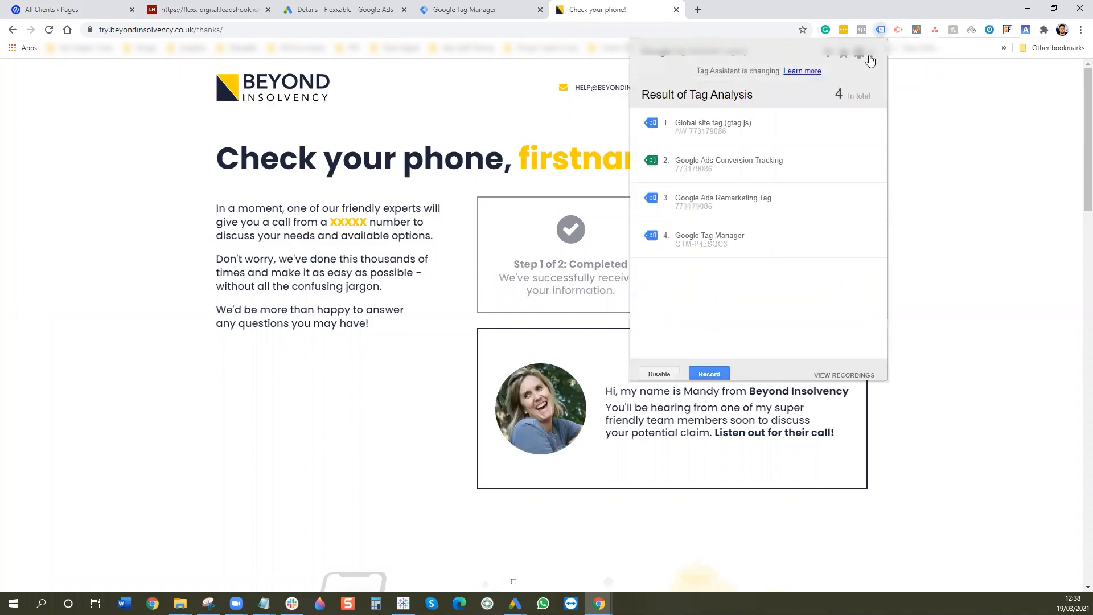
{"action": "left_click", "coordinate": [805, 166]}
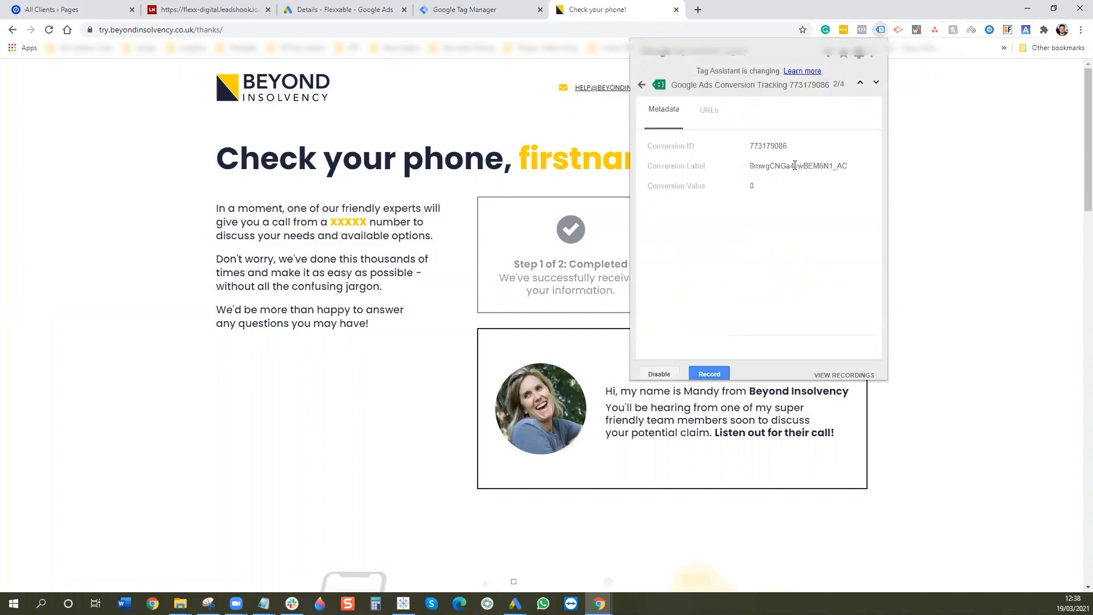
{"action": "left_click", "coordinate": [350, 9]}
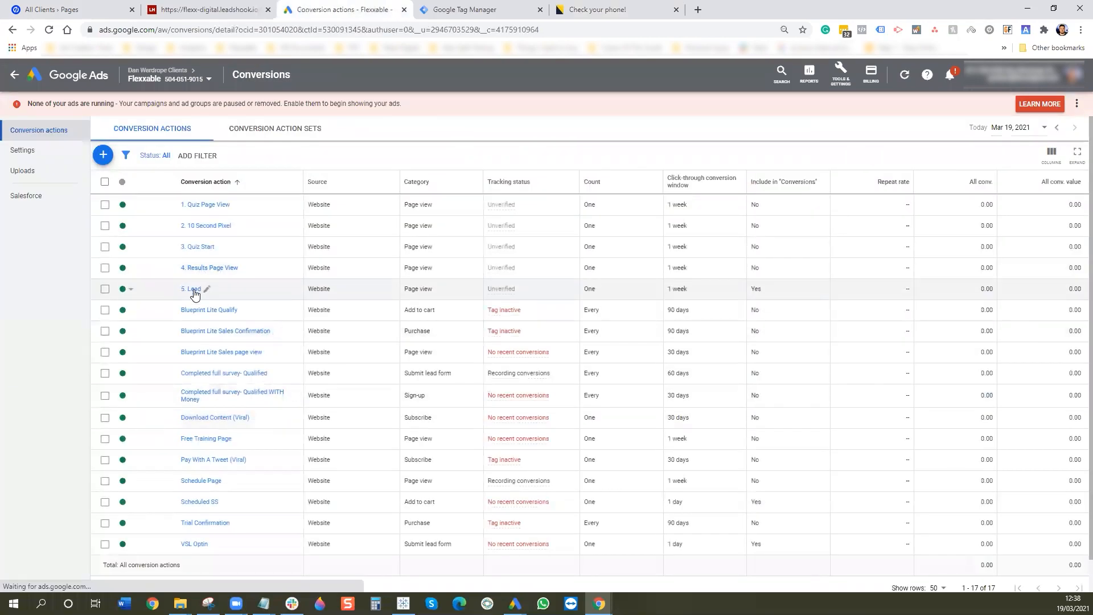
{"action": "left_click", "coordinate": [194, 291]}
{"action": "left_click", "coordinate": [542, 409]}
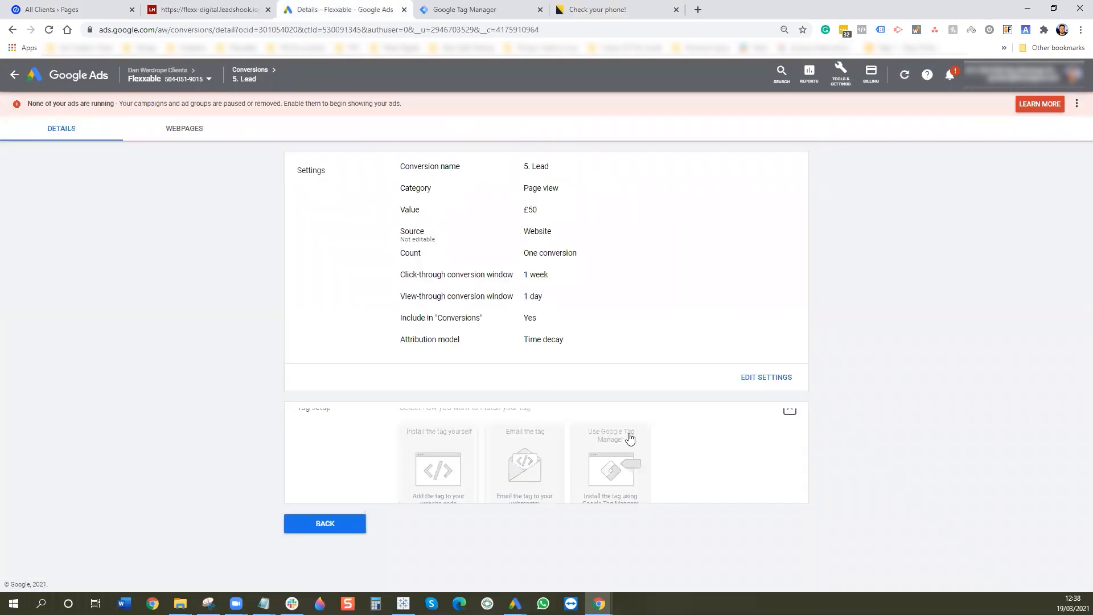
{"action": "left_click", "coordinate": [626, 456]}
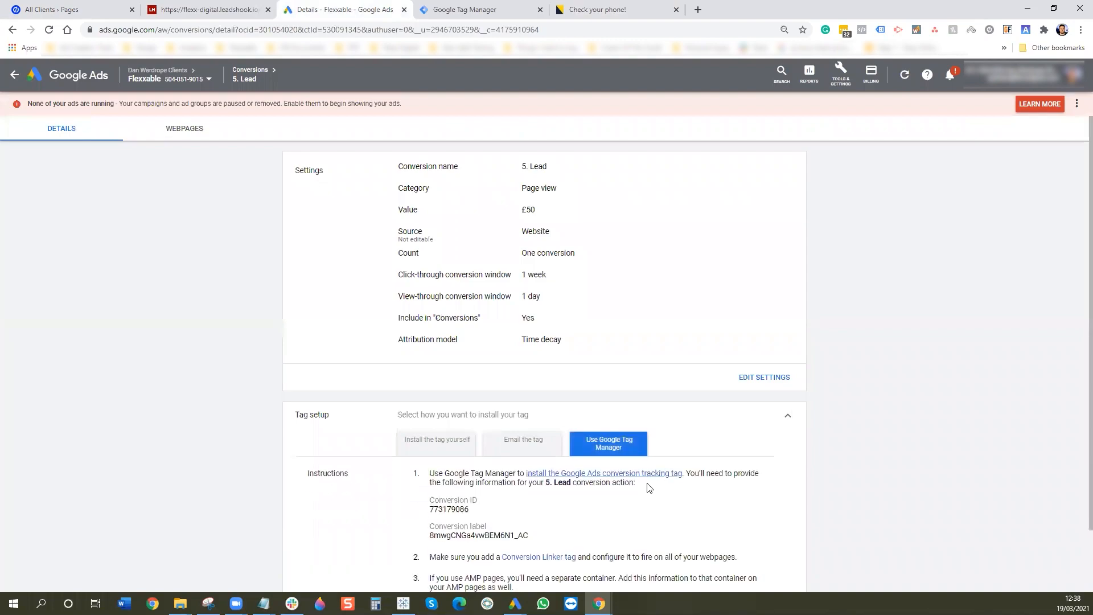
- Recheck the fired tags, close Tag Assistant, and return to the conversion actions list
{"action": "left_click", "coordinate": [632, 11]}
{"action": "left_click", "coordinate": [880, 32]}
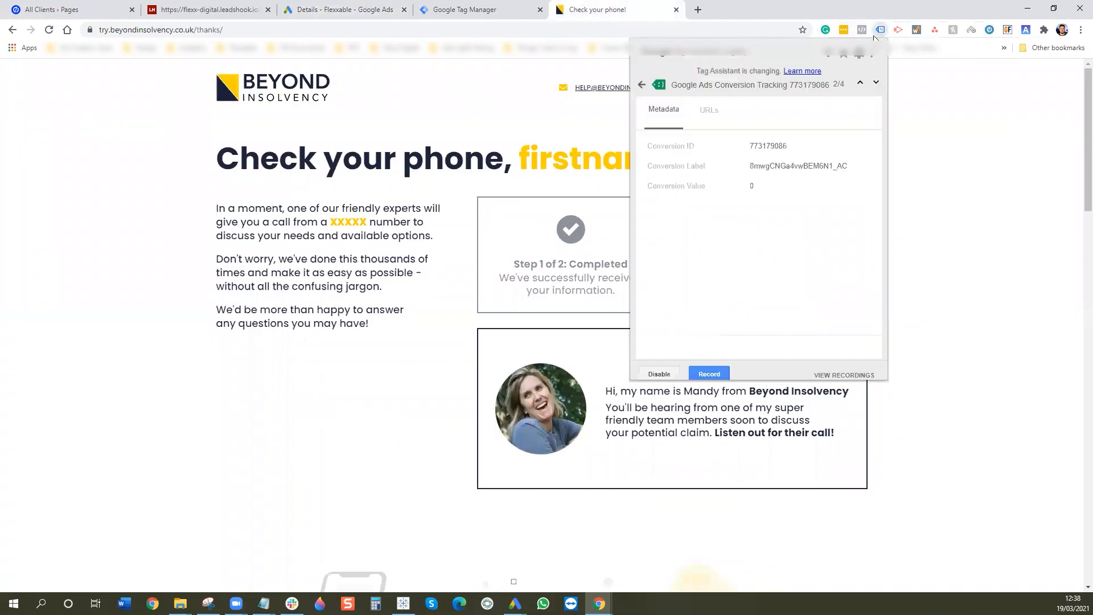
{"action": "left_click", "coordinate": [641, 86]}
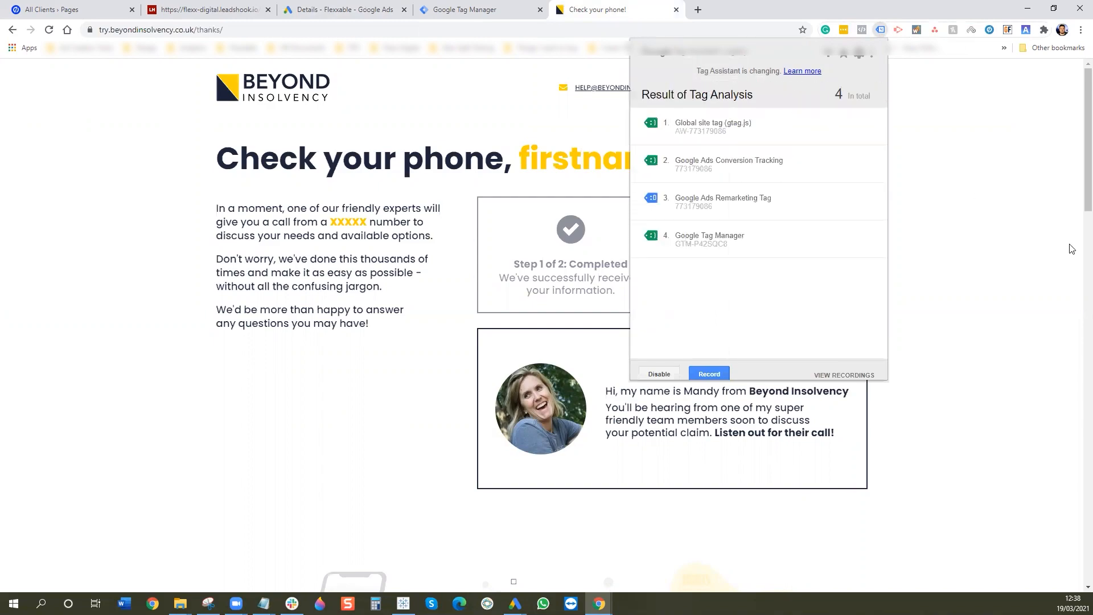
{"action": "left_click", "coordinate": [1049, 240]}
{"action": "left_click", "coordinate": [365, 10]}
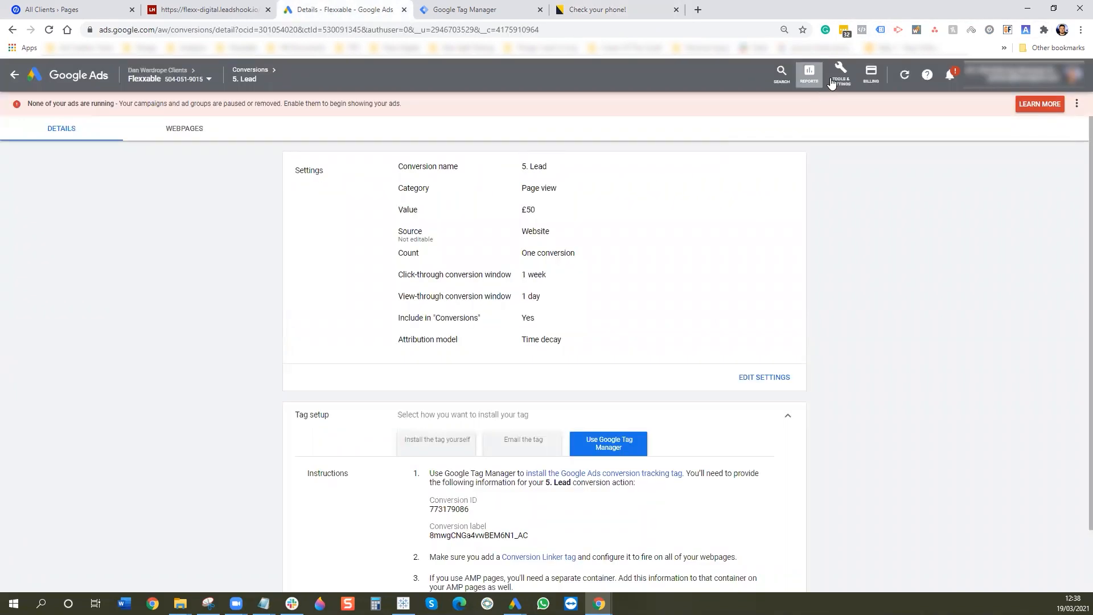
{"action": "scroll", "coordinate": [336, 484], "scroll_direction": "down", "scroll_amount": 2}
{"action": "left_click", "coordinate": [336, 550]}
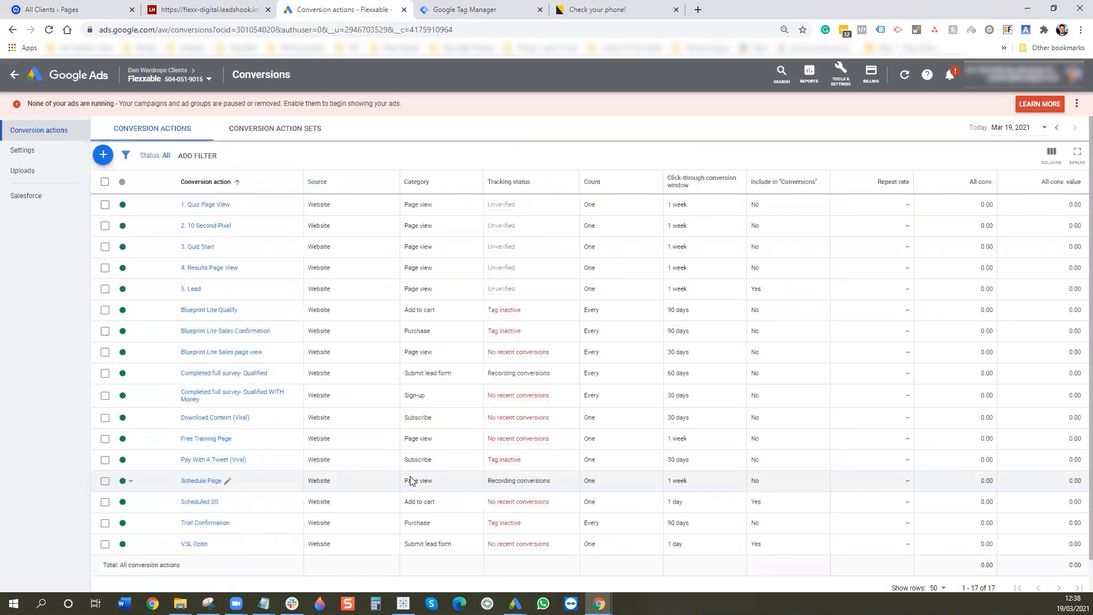
- Reload, then switch to the Flexxable account's All campaigns page
{"action": "left_click", "coordinate": [50, 30]}
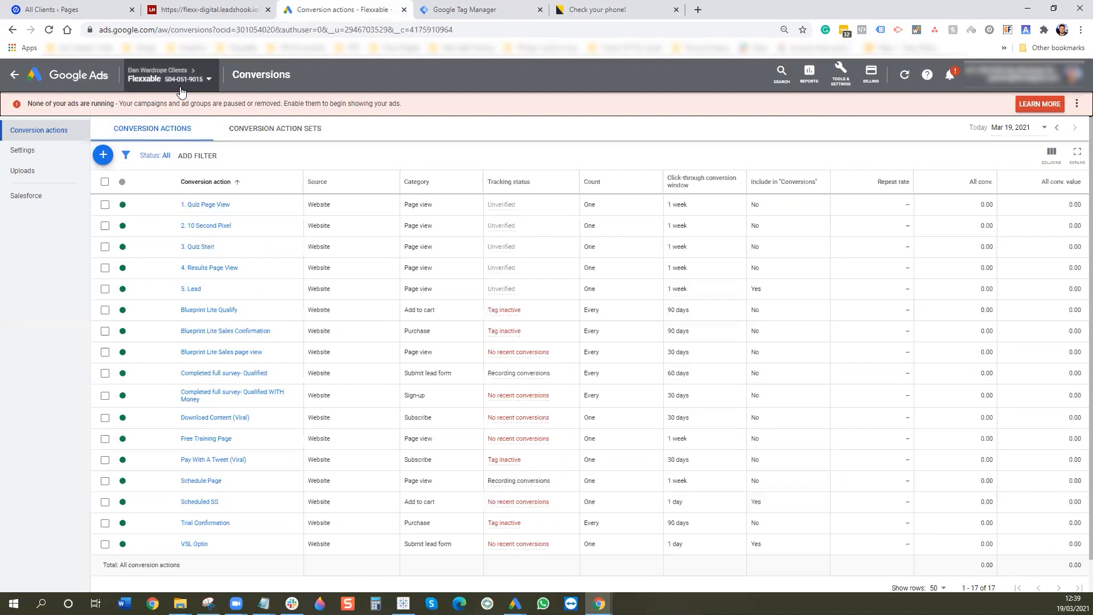
{"action": "mouse_move", "coordinate": [180, 84]}
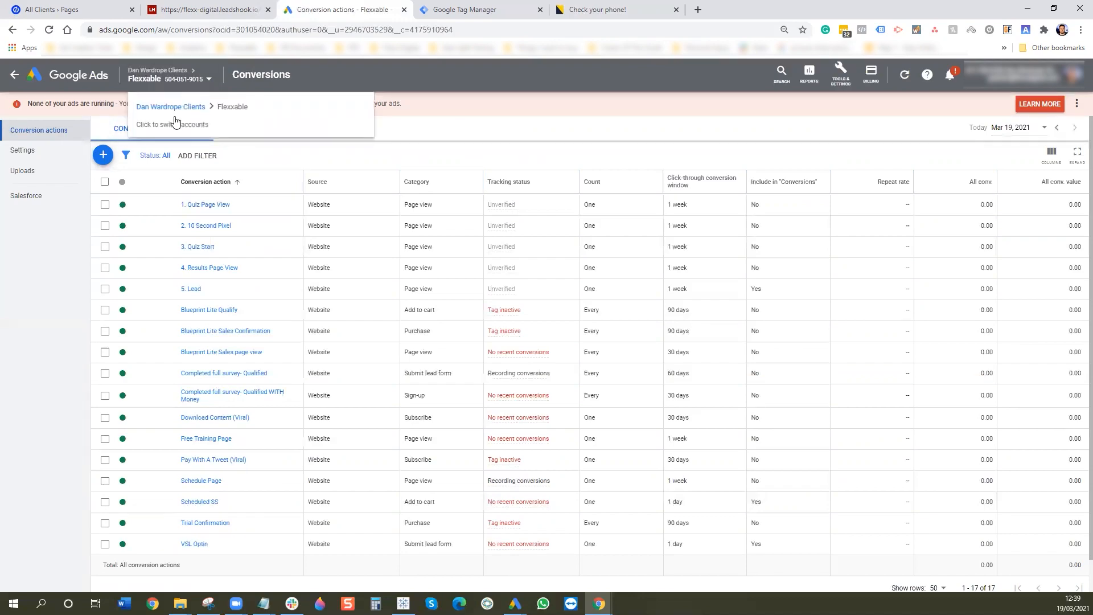
{"action": "left_click", "coordinate": [194, 85]}
{"action": "left_click", "coordinate": [194, 151]}
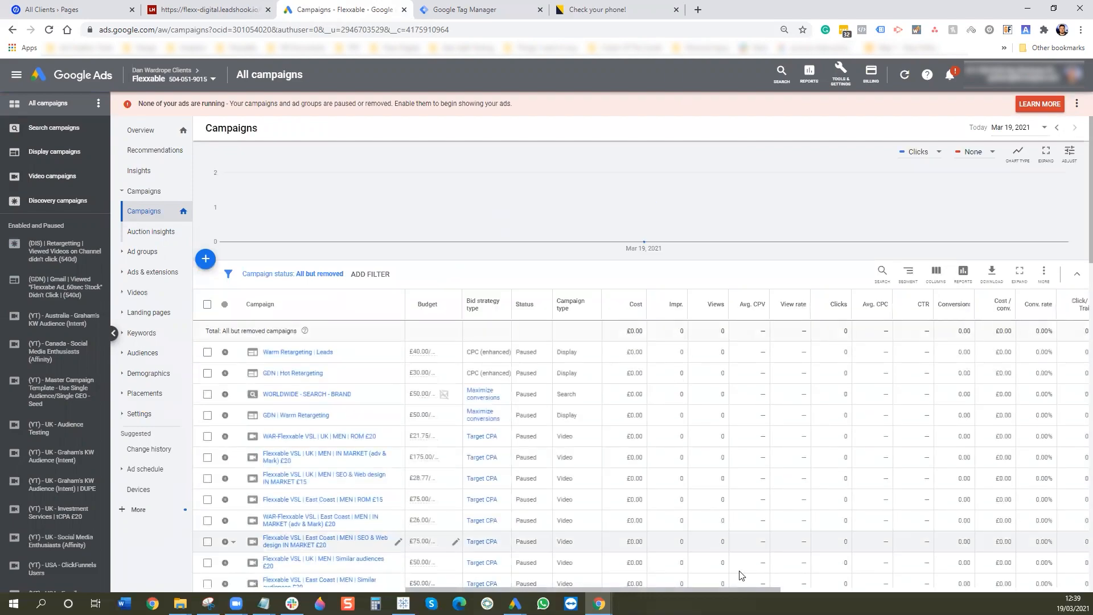
- Open Modify columns for the campaigns table from the Columns menu
{"action": "left_click_drag", "start_coordinate": [732, 586], "coordinate": [1042, 588]}
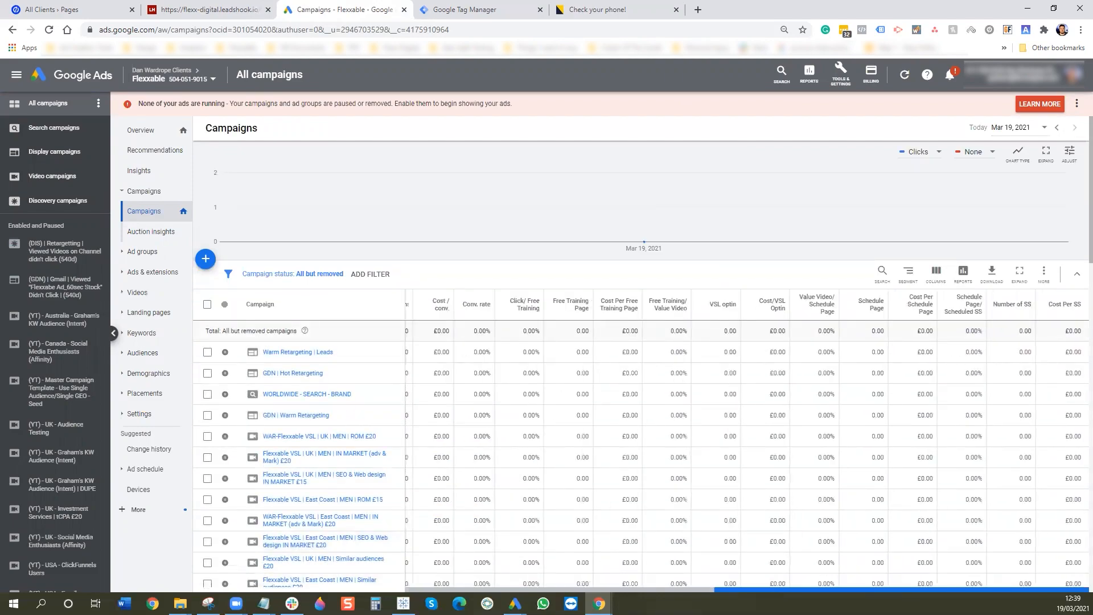
{"action": "left_click", "coordinate": [940, 279]}
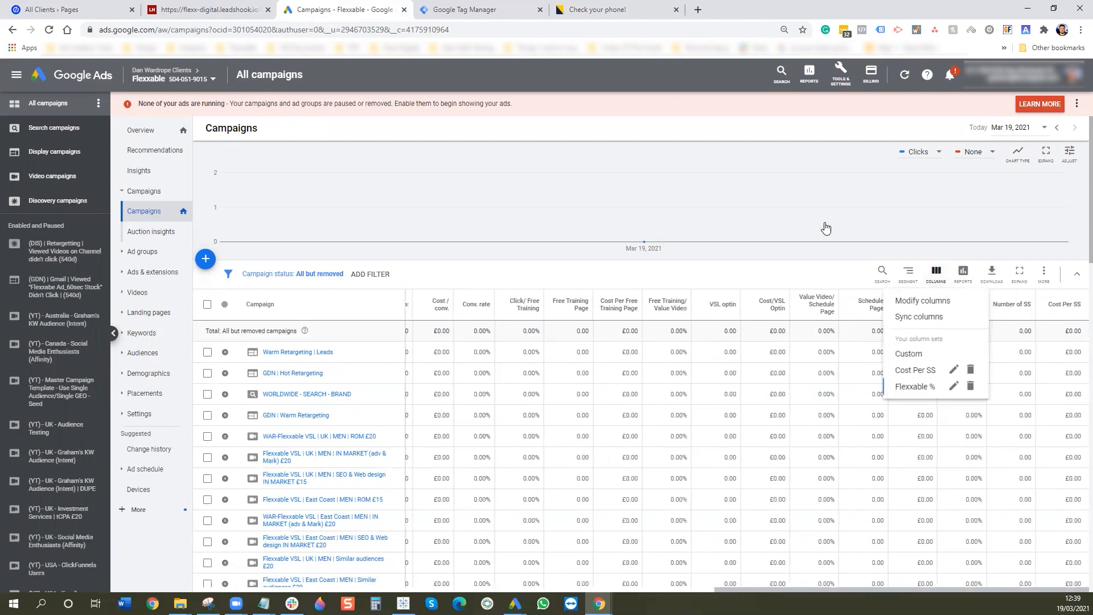
{"action": "left_click", "coordinate": [834, 130]}
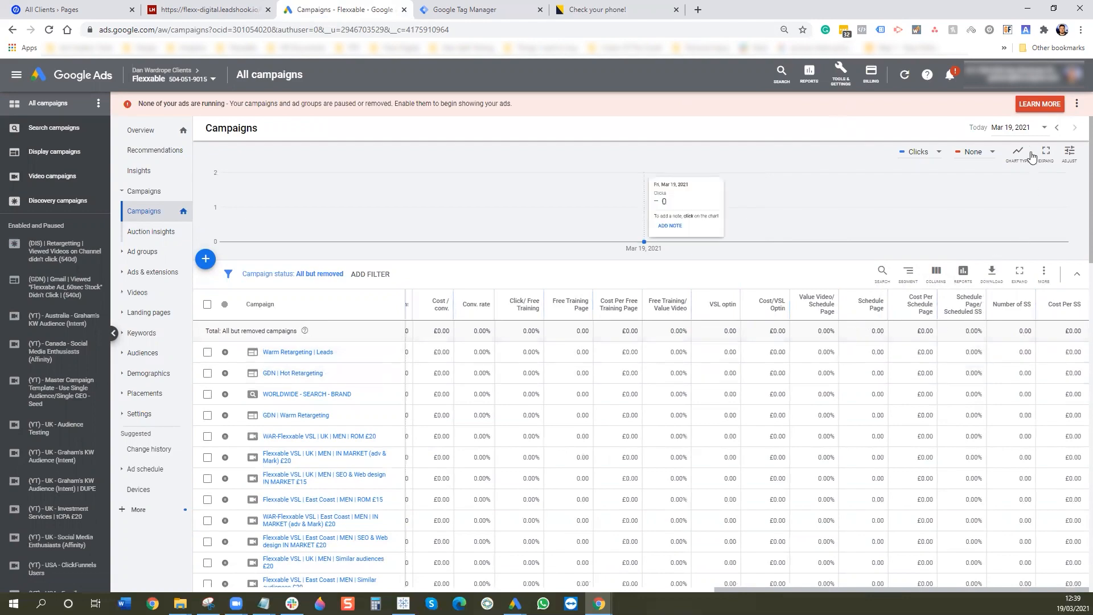
{"action": "left_click", "coordinate": [937, 274]}
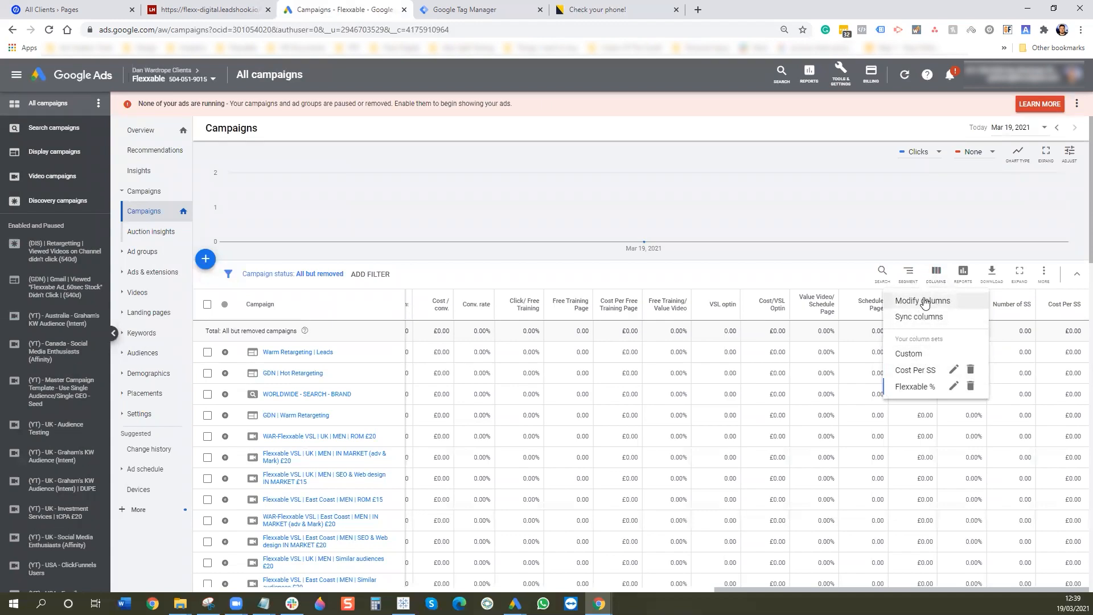
{"action": "left_click", "coordinate": [923, 302]}
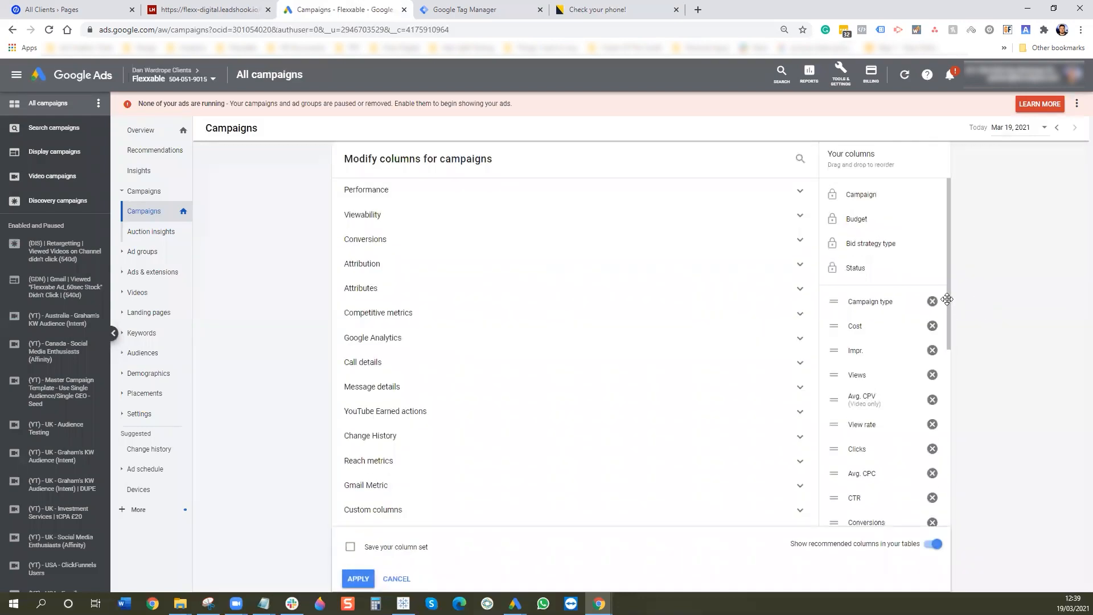
- Remove every existing column, including Campaign type and custom columns, from the selection
{"action": "left_click", "coordinate": [932, 302]}
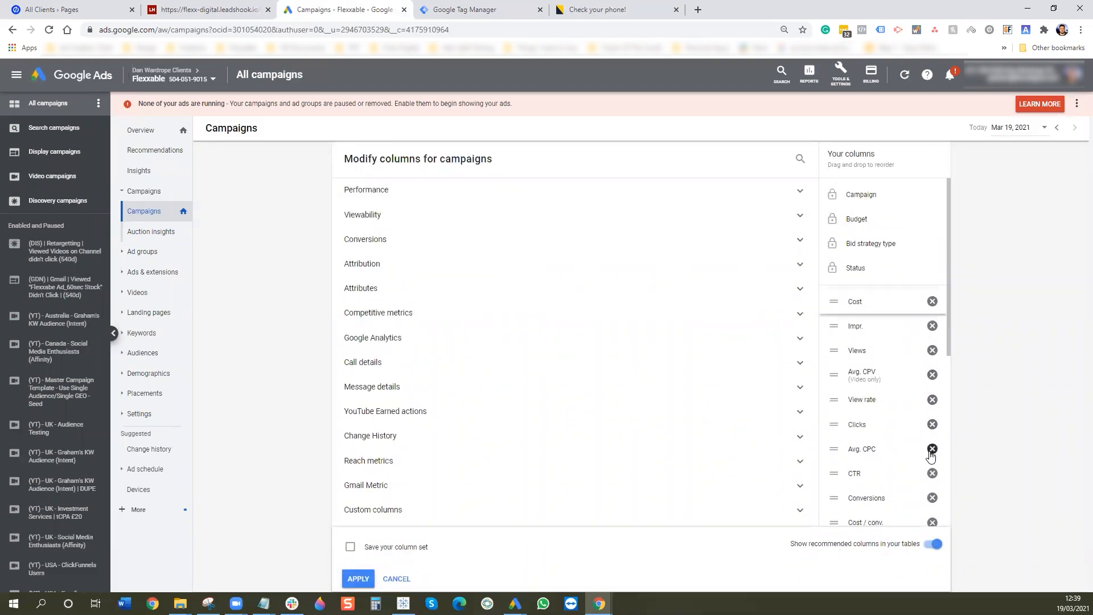
{"action": "scroll", "coordinate": [929, 399], "scroll_direction": "down", "scroll_amount": 4}
{"action": "left_click", "coordinate": [932, 345]}
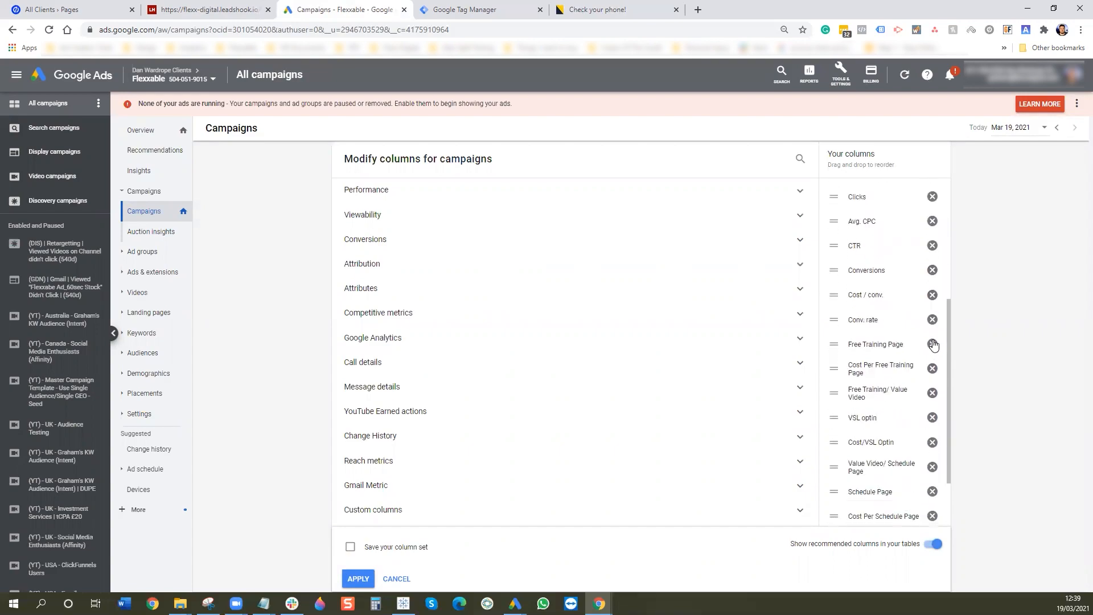
{"action": "left_click", "coordinate": [932, 345]}
{"action": "left_click", "coordinate": [932, 344]}
{"action": "left_click", "coordinate": [932, 342]}
{"action": "left_click", "coordinate": [932, 342]}
{"action": "left_click", "coordinate": [933, 341]}
{"action": "left_click", "coordinate": [932, 341]}
{"action": "left_click", "coordinate": [932, 341]}
{"action": "left_click", "coordinate": [933, 340]}
{"action": "left_click", "coordinate": [933, 340]}
{"action": "left_click", "coordinate": [932, 341]}
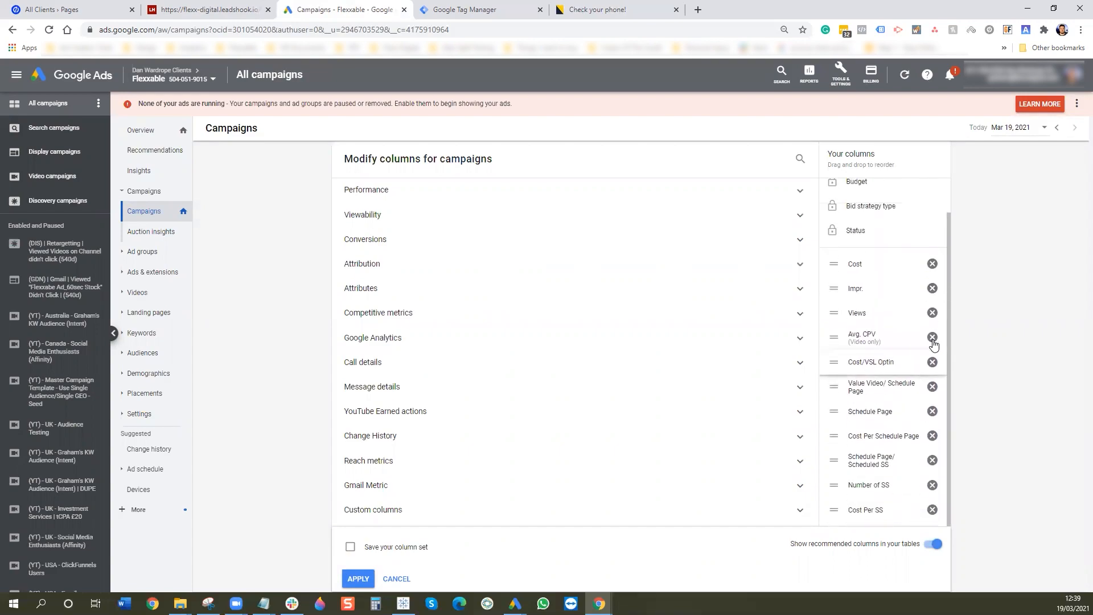
{"action": "left_click", "coordinate": [933, 341]}
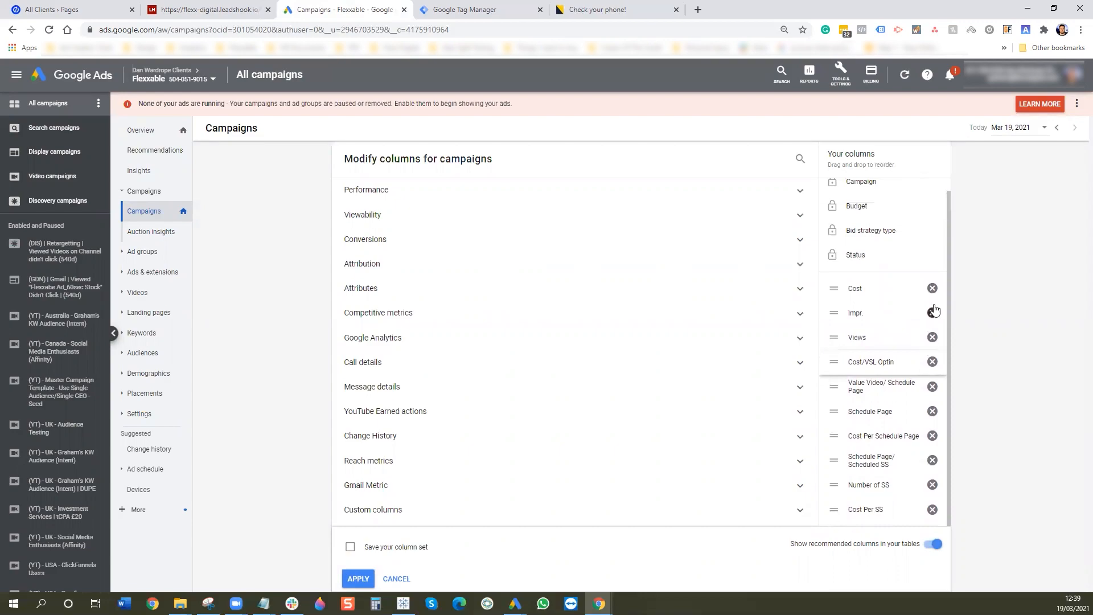
{"action": "left_click", "coordinate": [934, 311]}
{"action": "left_click", "coordinate": [935, 309]}
{"action": "left_click", "coordinate": [935, 308]}
{"action": "left_click", "coordinate": [936, 307]}
{"action": "left_click", "coordinate": [937, 307]}
{"action": "left_click", "coordinate": [937, 306]}
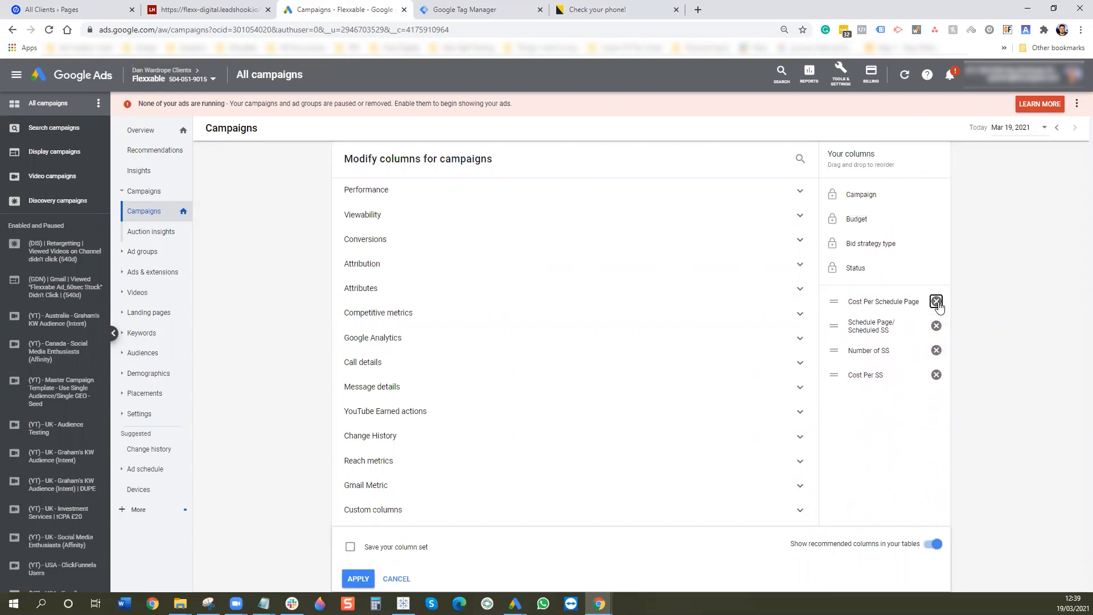
{"action": "left_click", "coordinate": [937, 302]}
{"action": "left_click", "coordinate": [936, 301]}
{"action": "left_click", "coordinate": [937, 302]}
{"action": "left_click", "coordinate": [937, 302]}
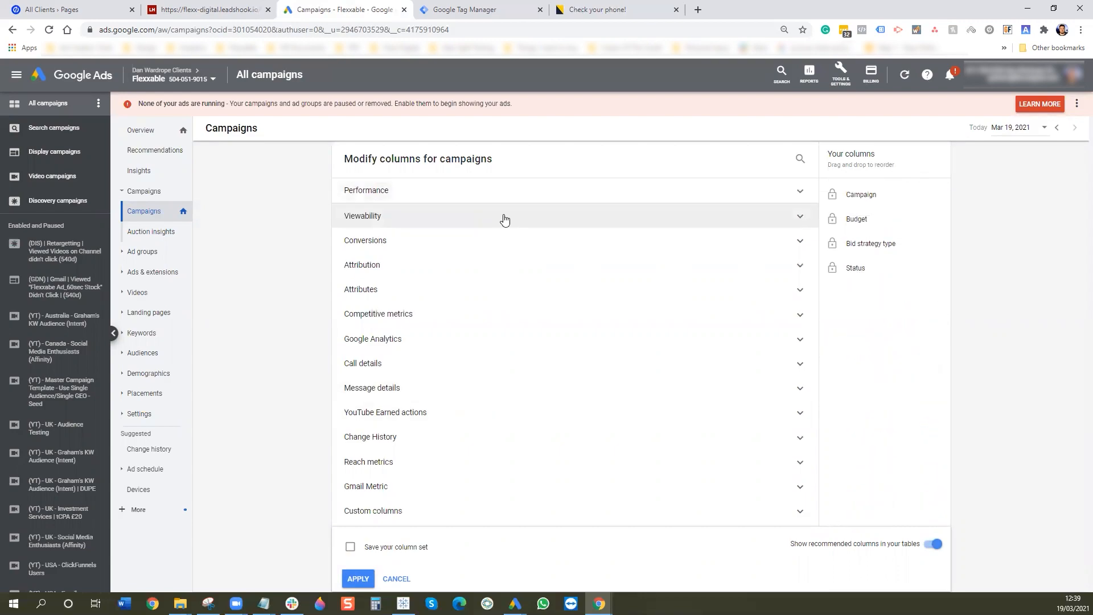
- Add Cost, Impr., Views, Avg. CPV, Clicks, CTR and Avg. CPC, saving as column set Beyond
{"action": "left_click", "coordinate": [504, 196]}
{"action": "left_click", "coordinate": [466, 222]}
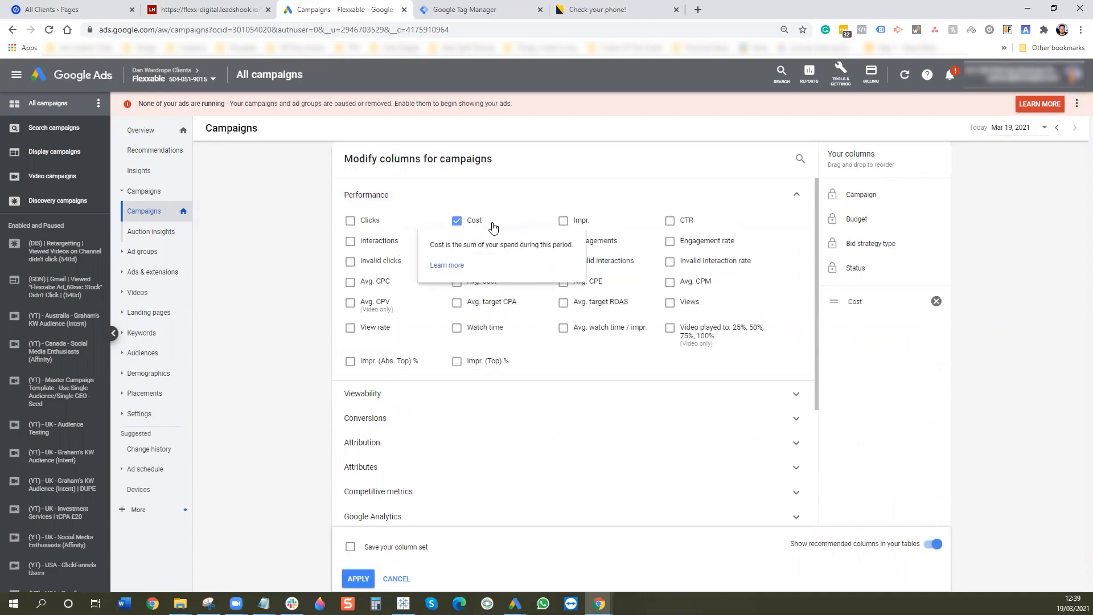
{"action": "left_click", "coordinate": [564, 223]}
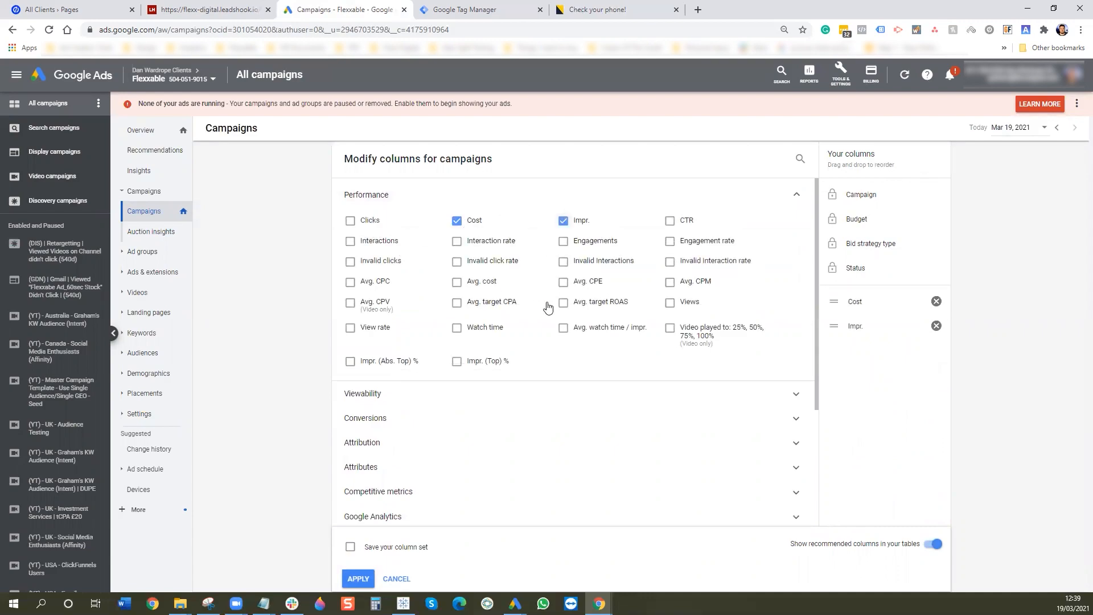
{"action": "left_click", "coordinate": [680, 306]}
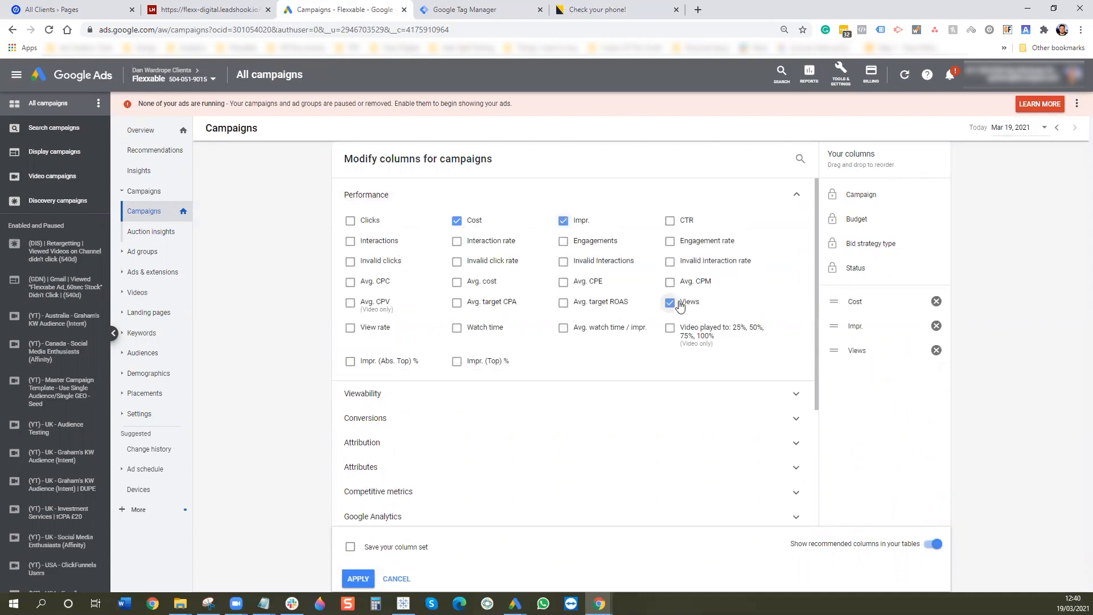
{"action": "left_click", "coordinate": [350, 304]}
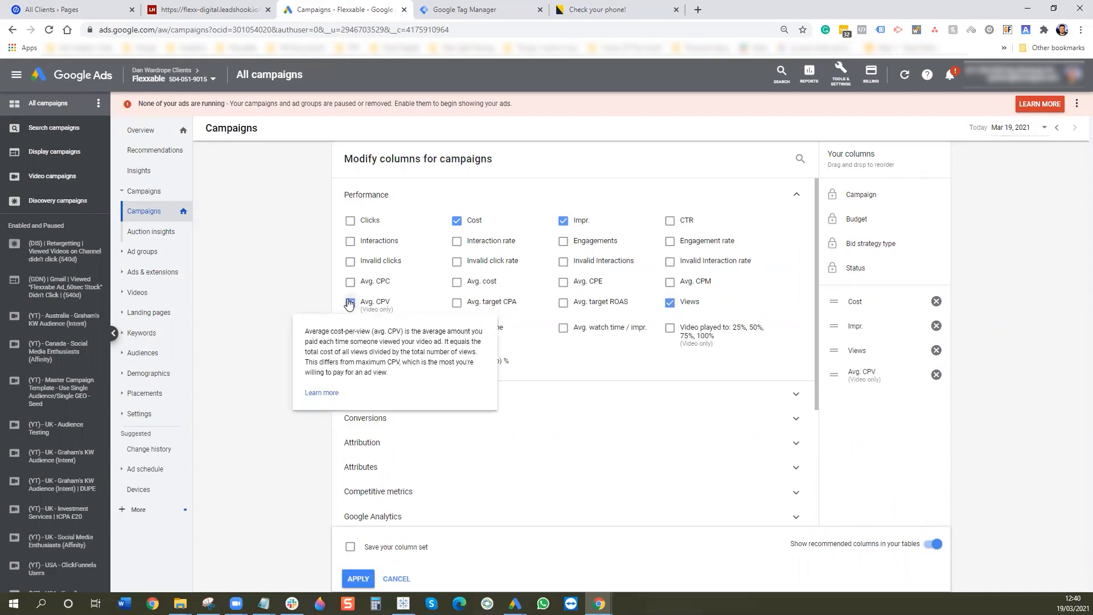
{"action": "mouse_move", "coordinate": [425, 330]}
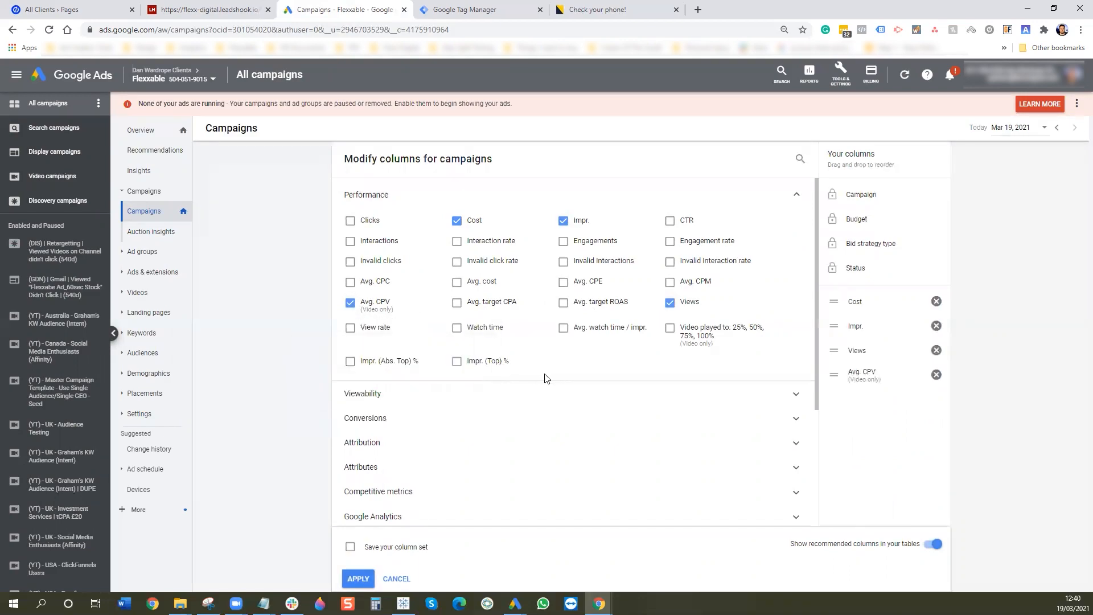
{"action": "left_click", "coordinate": [350, 221]}
{"action": "left_click", "coordinate": [666, 222]}
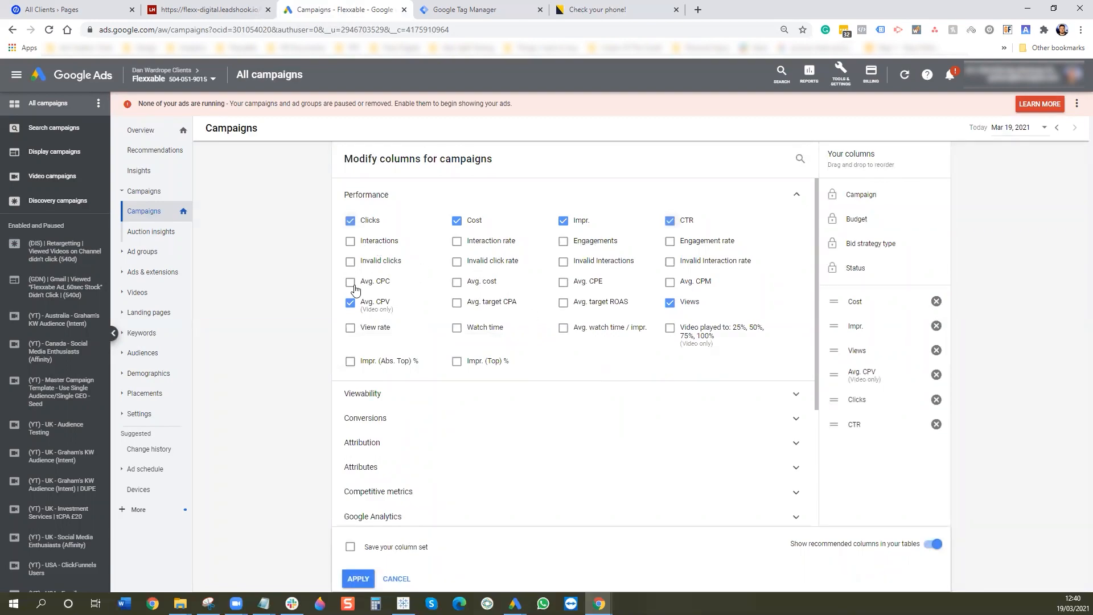
{"action": "left_click", "coordinate": [350, 282]}
{"action": "left_click", "coordinate": [394, 547]}
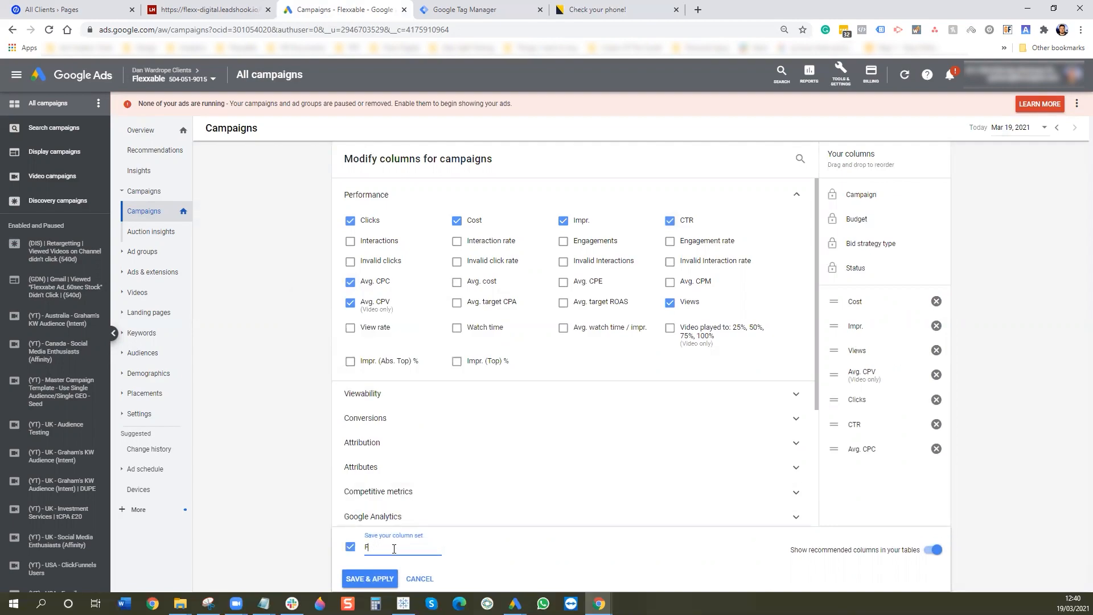
{"action": "left_click", "coordinate": [375, 584]}
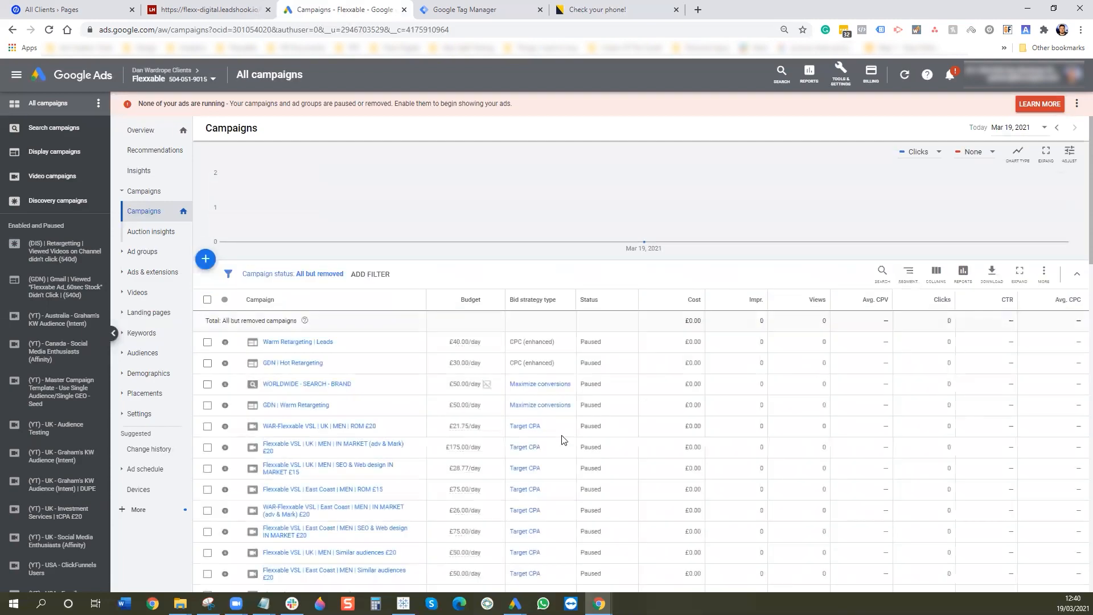
- Edit the Beyond column set and expand Custom columns, cancelling a started new column
{"action": "left_click", "coordinate": [934, 274]}
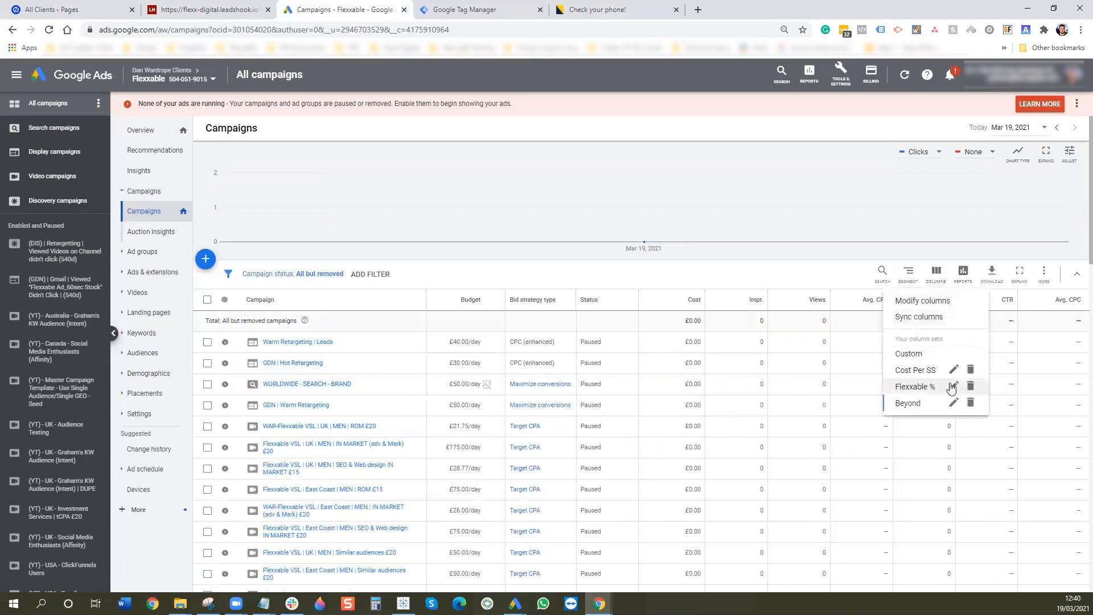
{"action": "left_click", "coordinate": [954, 403]}
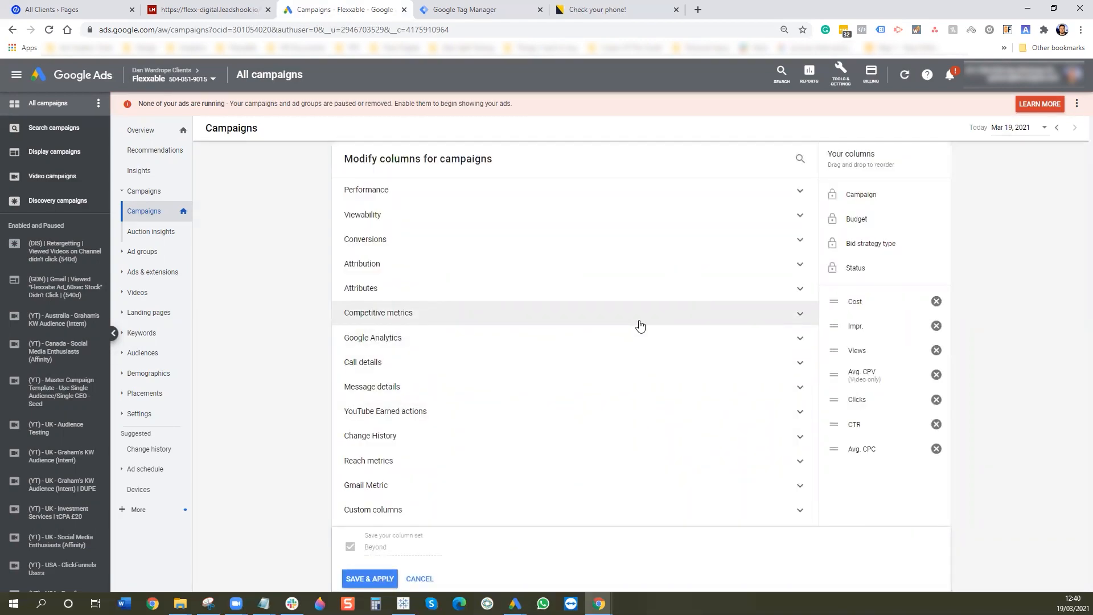
{"action": "left_click", "coordinate": [435, 515]}
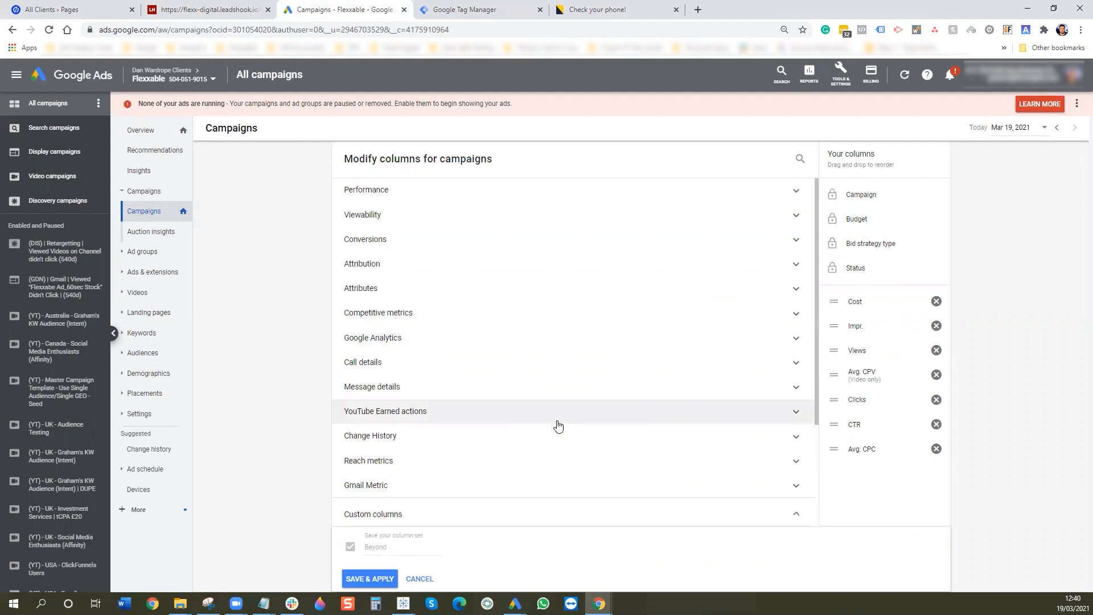
{"action": "left_click", "coordinate": [417, 399]}
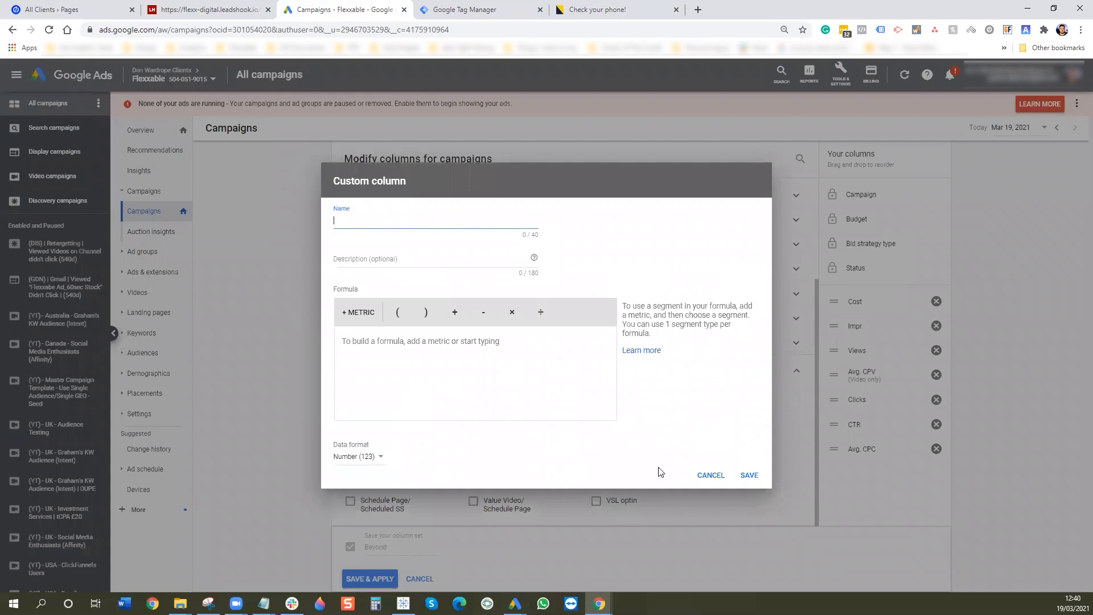
{"action": "left_click", "coordinate": [710, 475]}
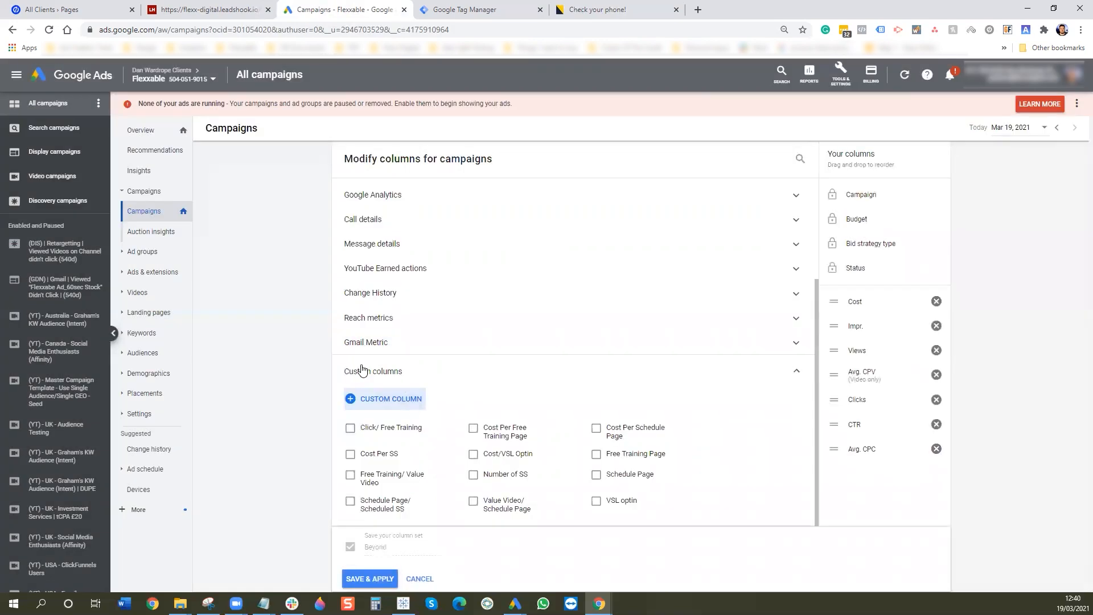
- Start a new custom column with All conv. as its formula metric
{"action": "left_click", "coordinate": [377, 401]}
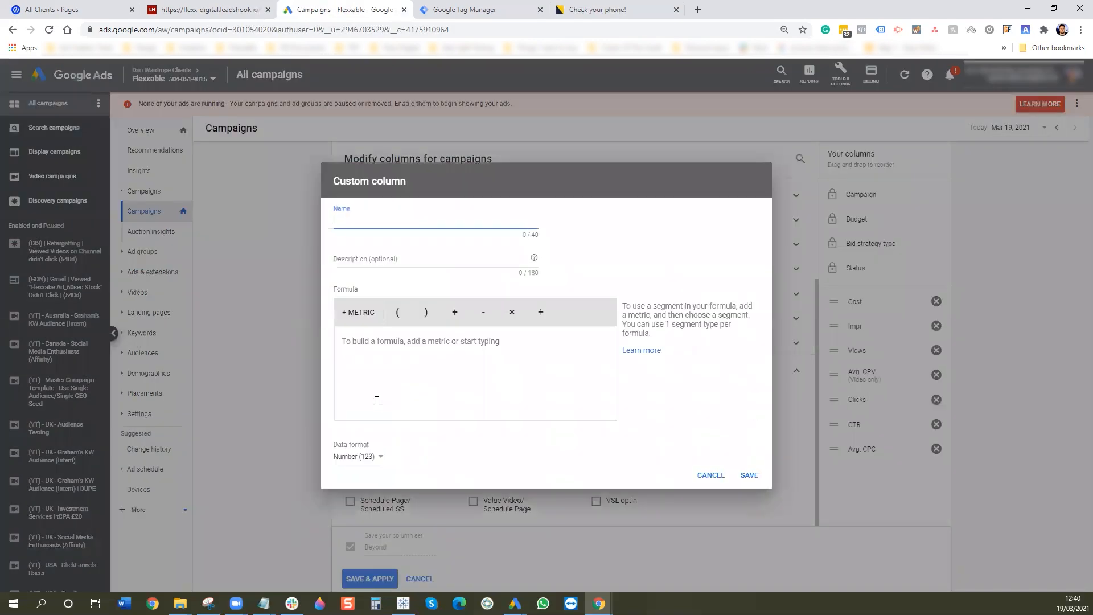
{"action": "left_click", "coordinate": [359, 313]}
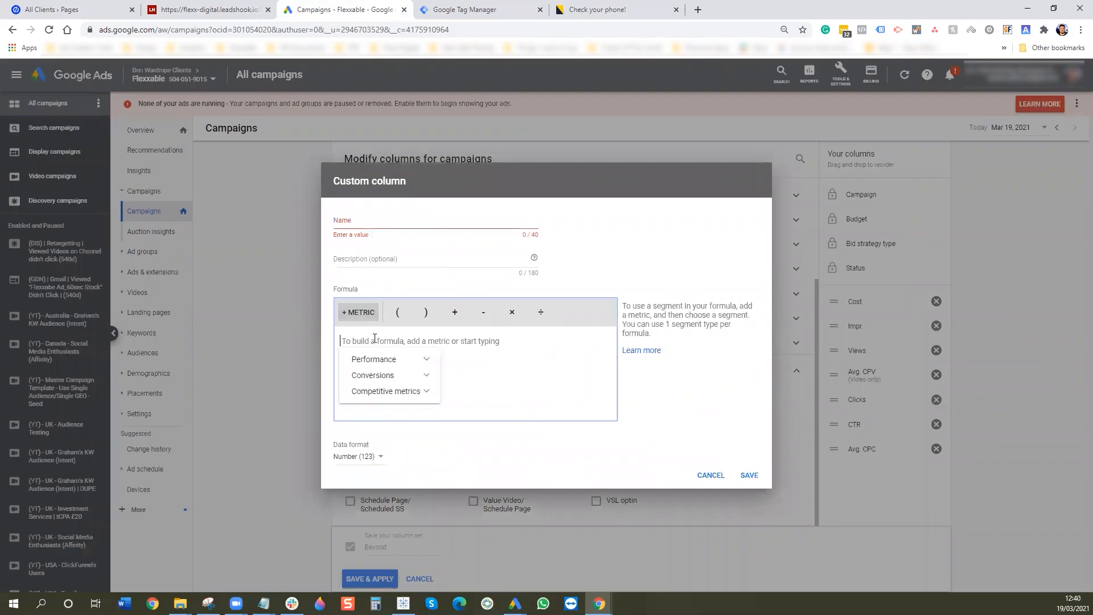
{"action": "left_click", "coordinate": [379, 360]}
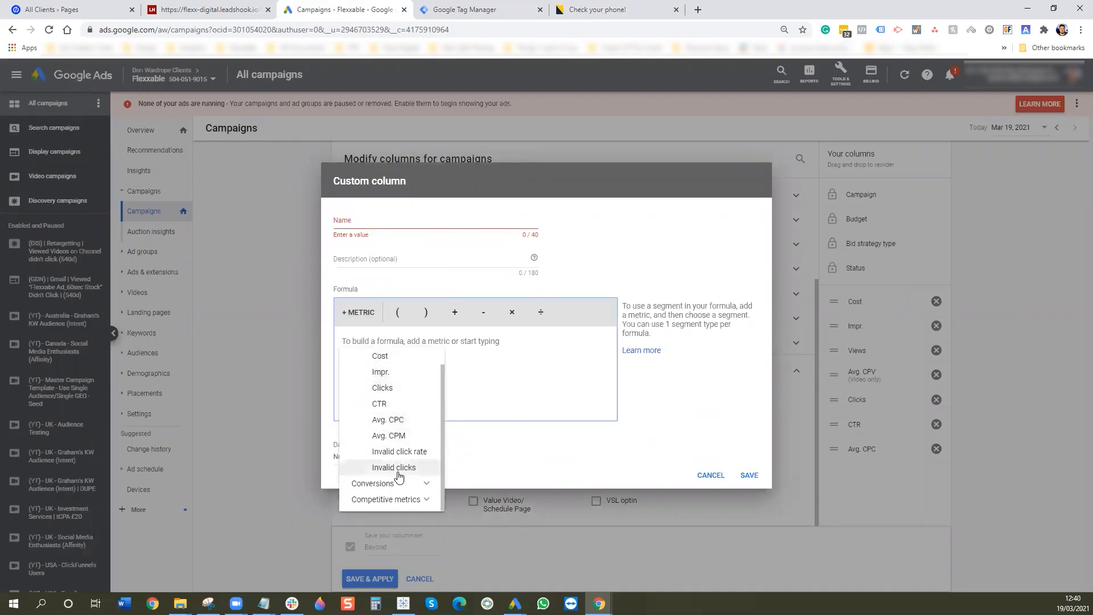
{"action": "left_click", "coordinate": [398, 485]}
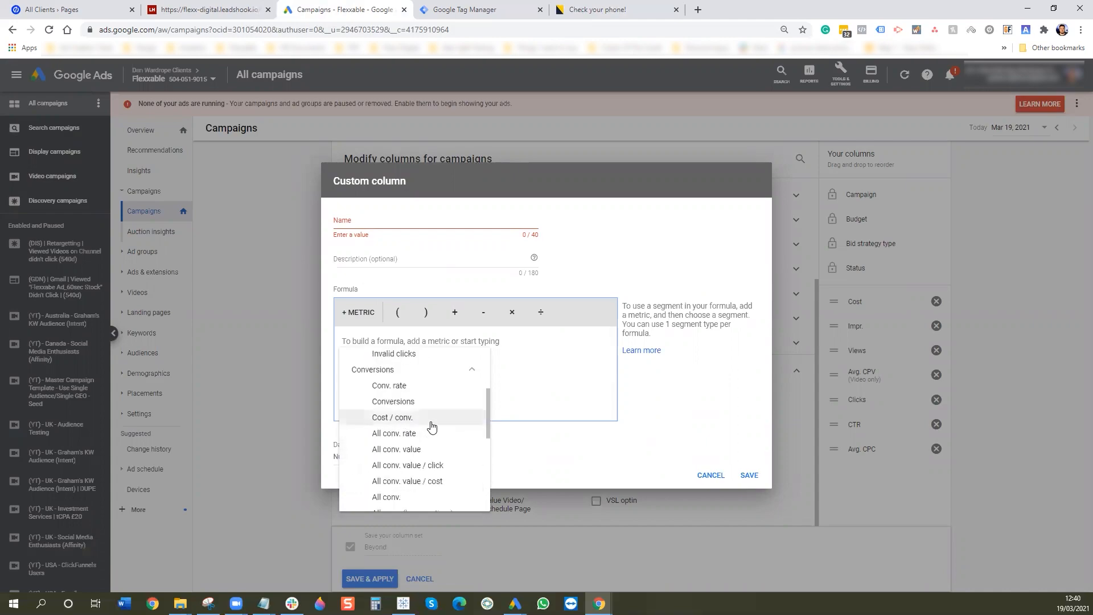
{"action": "scroll", "coordinate": [399, 441], "scroll_direction": "down", "scroll_amount": 3}
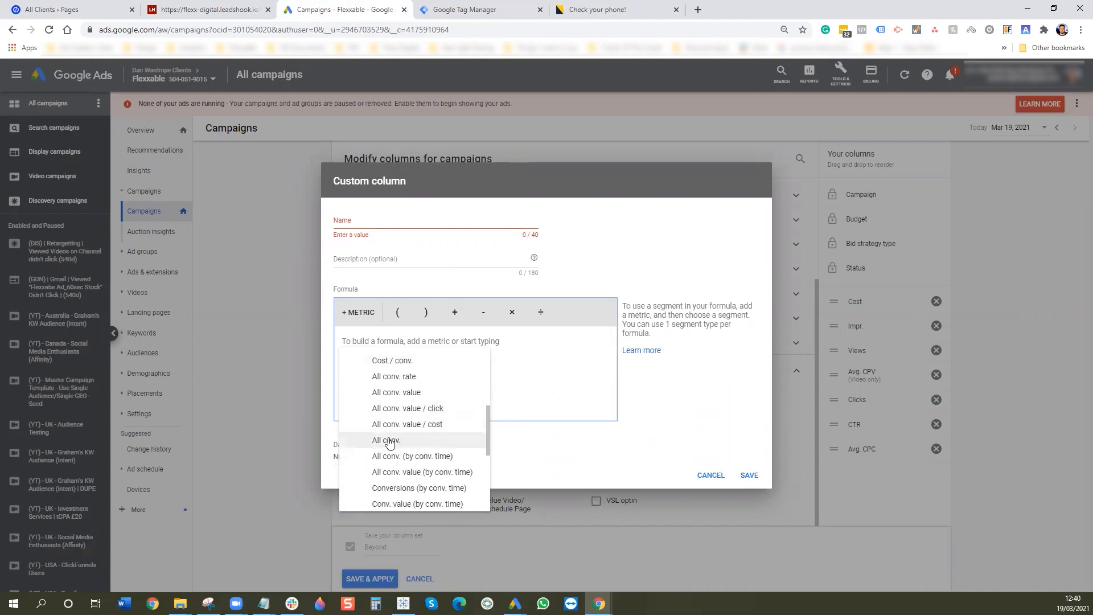
{"action": "scroll", "coordinate": [399, 441], "scroll_direction": "up", "scroll_amount": 3}
{"action": "scroll", "coordinate": [411, 421], "scroll_direction": "down", "scroll_amount": 3}
{"action": "scroll", "coordinate": [402, 441], "scroll_direction": "up", "scroll_amount": 3}
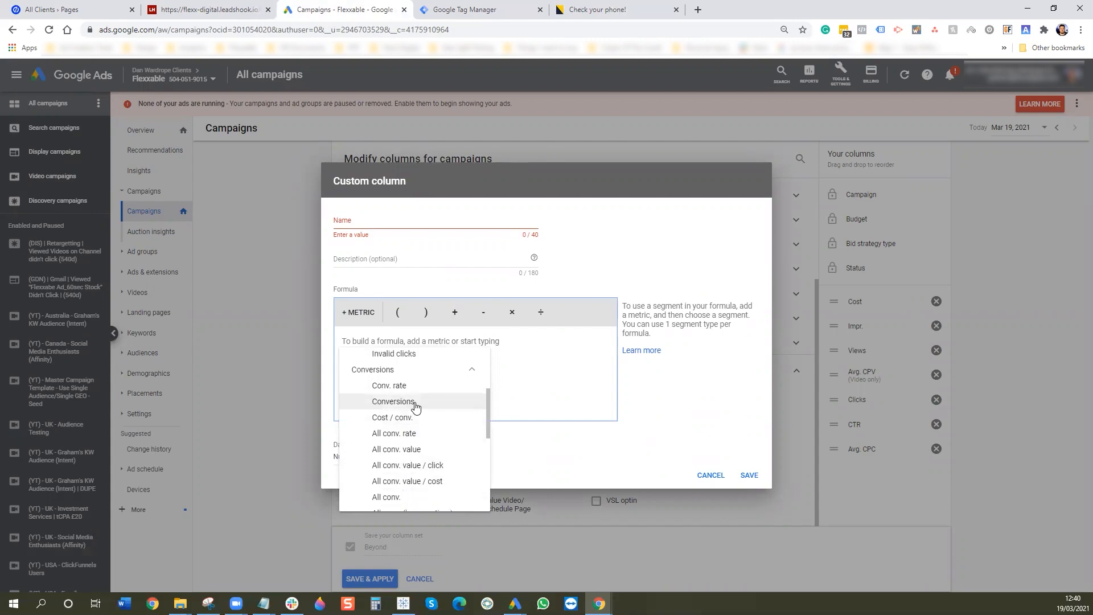
{"action": "left_click", "coordinate": [396, 498]}
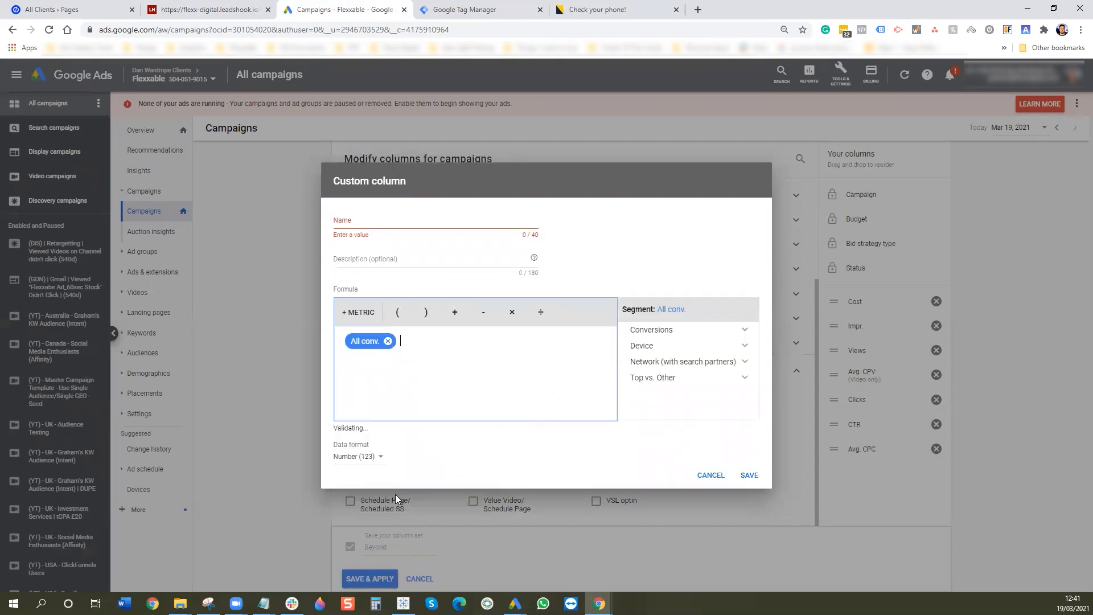
- Segment All conv. by 1. Quiz Page View, name it Quiz Page View, and save
{"action": "left_click", "coordinate": [703, 331]}
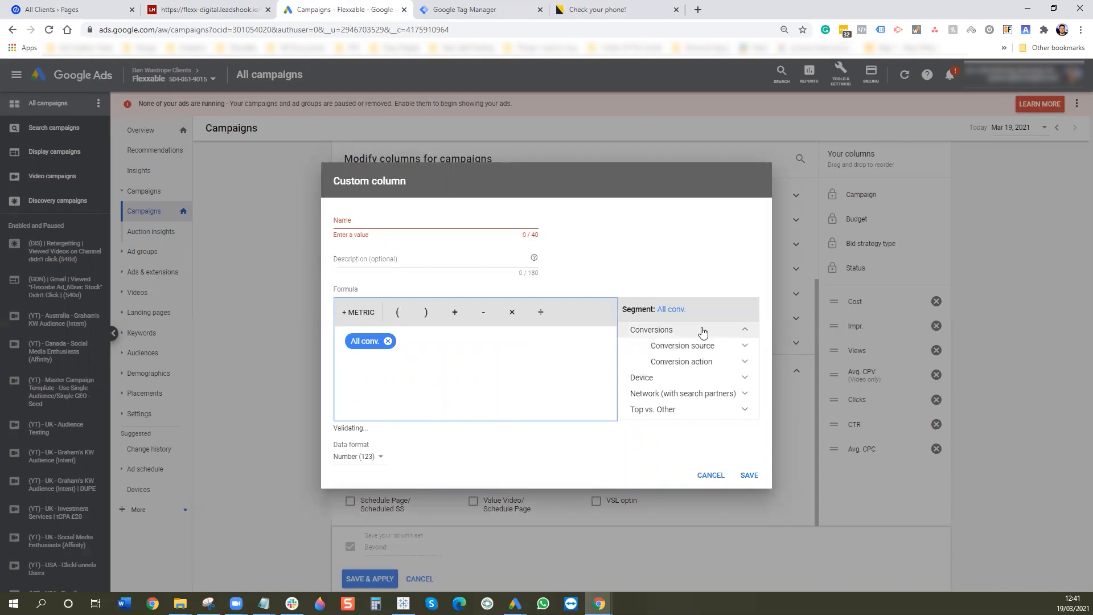
{"action": "left_click", "coordinate": [698, 362]}
{"action": "scroll", "coordinate": [698, 366], "scroll_direction": "down", "scroll_amount": 6}
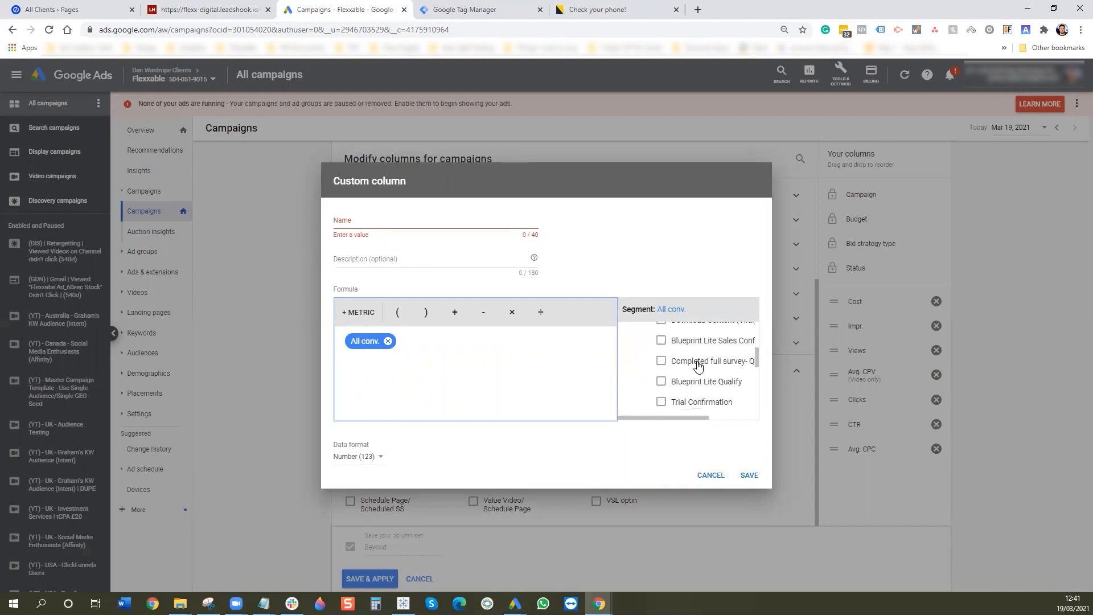
{"action": "scroll", "coordinate": [696, 369], "scroll_direction": "down", "scroll_amount": 2}
{"action": "scroll", "coordinate": [683, 365], "scroll_direction": "up", "scroll_amount": 2}
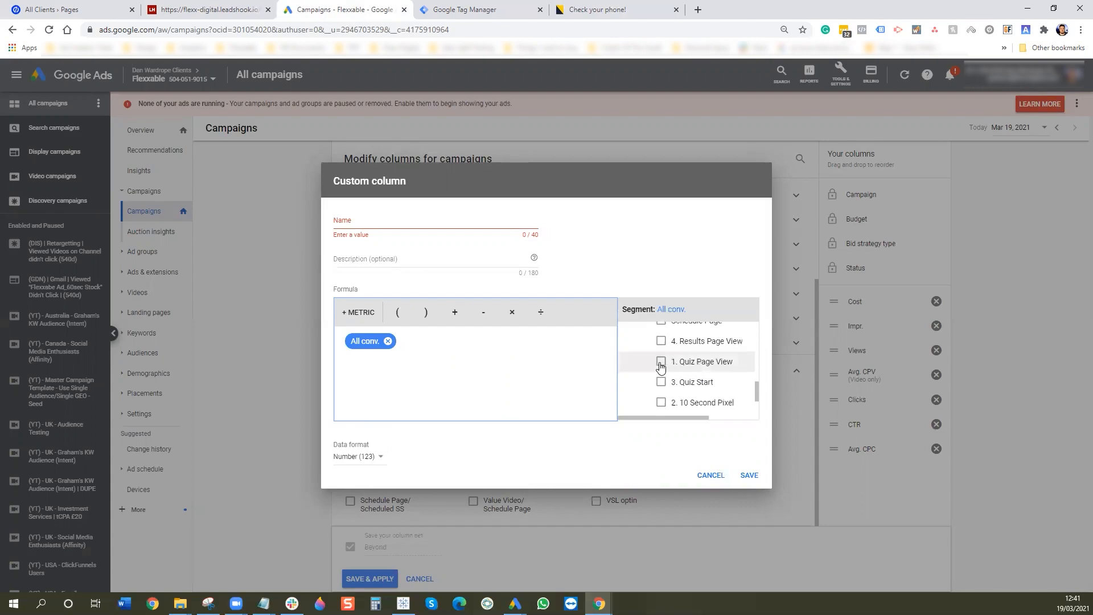
{"action": "left_click", "coordinate": [662, 361]}
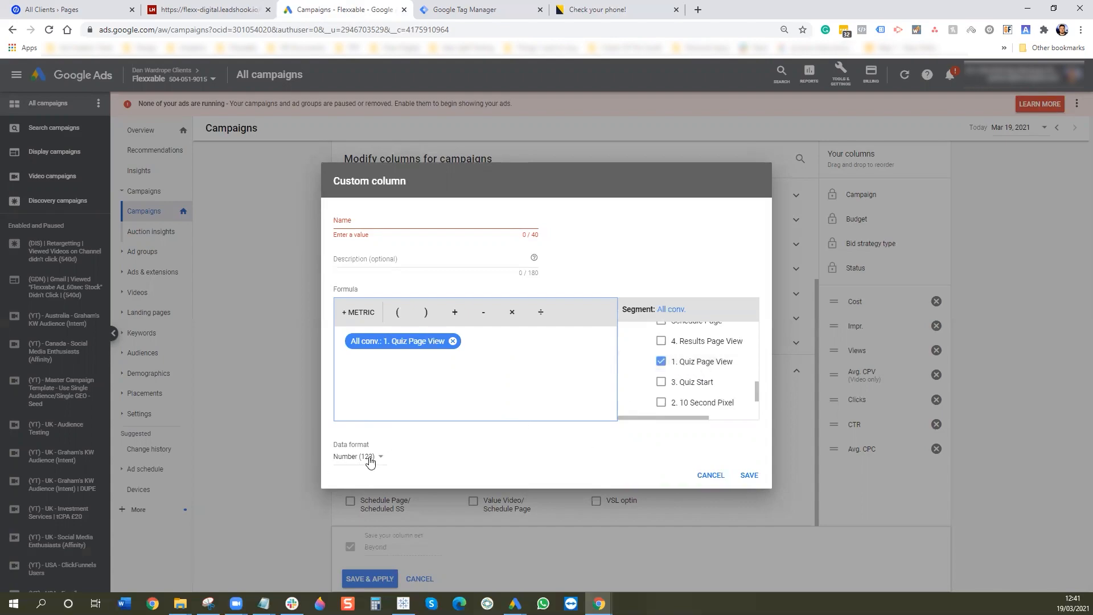
{"action": "left_click", "coordinate": [367, 222]}
{"action": "type", "text": "Quiz Page View"}
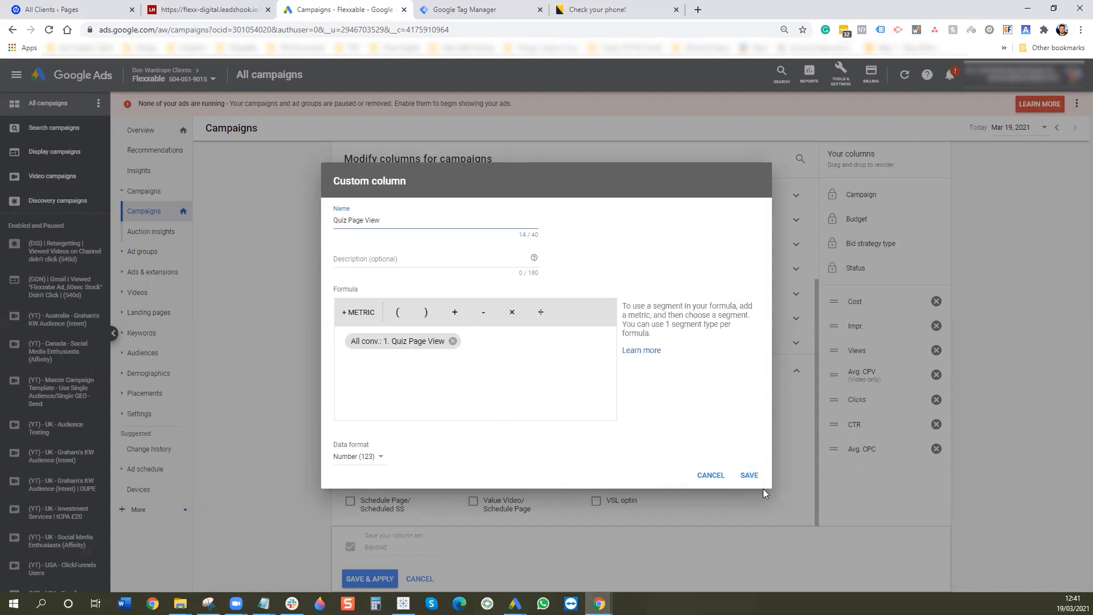
{"action": "left_click", "coordinate": [749, 476]}
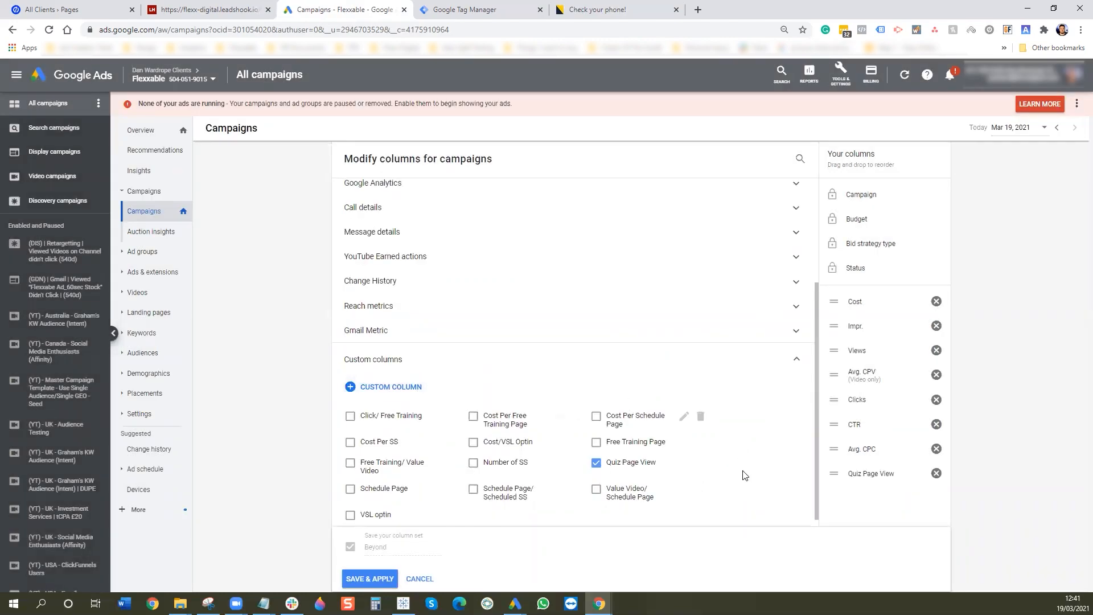
- Create custom column Cost Per Quiz Page View with formula Cost ÷ All conv
{"action": "left_click", "coordinate": [410, 389]}
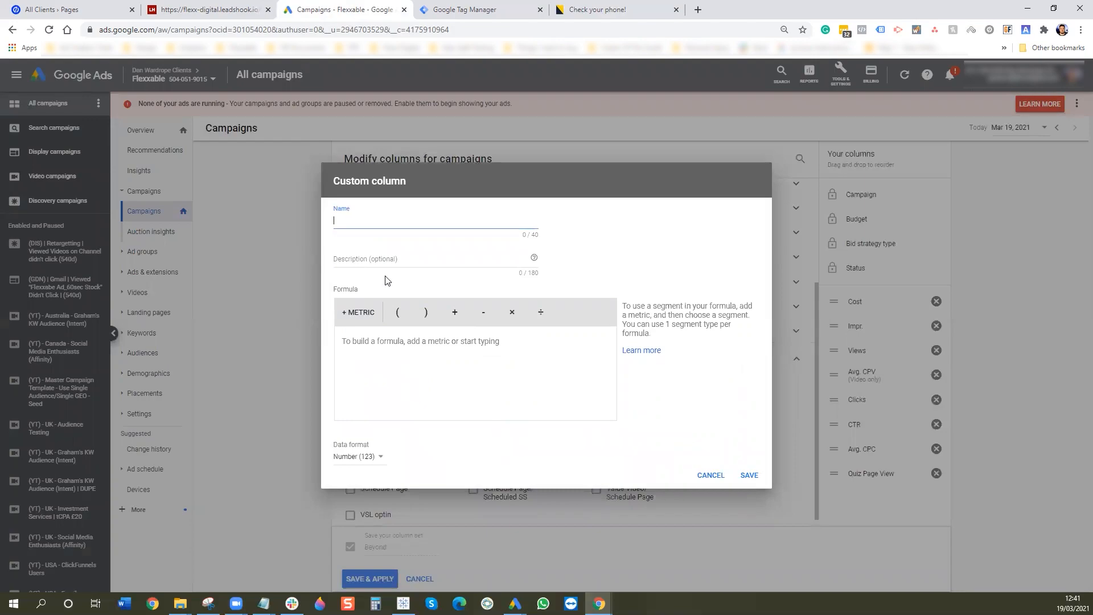
{"action": "type", "text": "Cost Per Quiz Page View"}
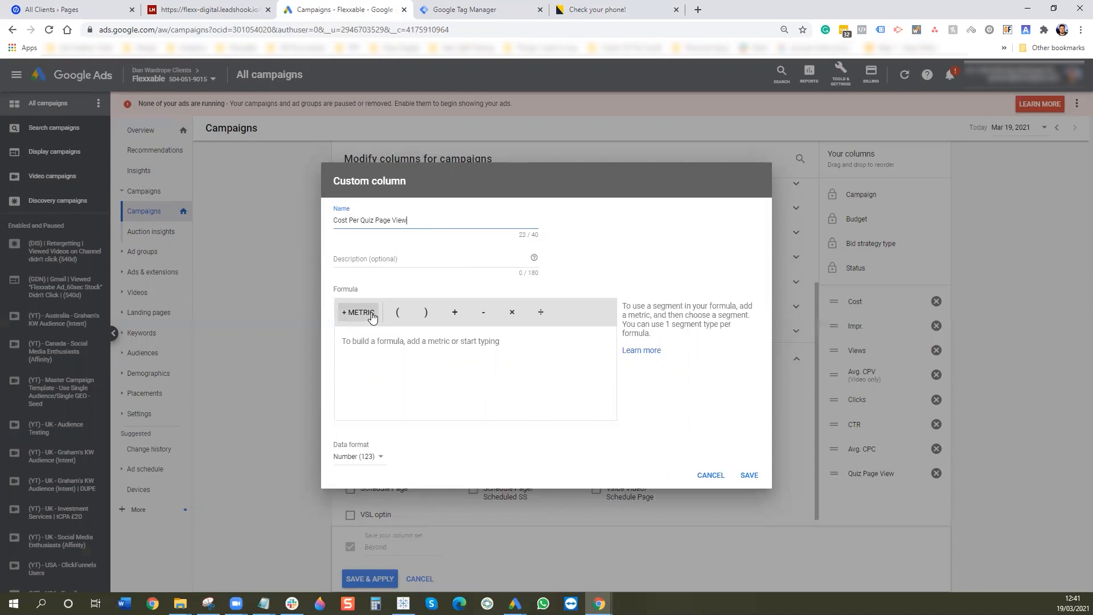
{"action": "left_click", "coordinate": [368, 313]}
{"action": "left_click", "coordinate": [380, 359]}
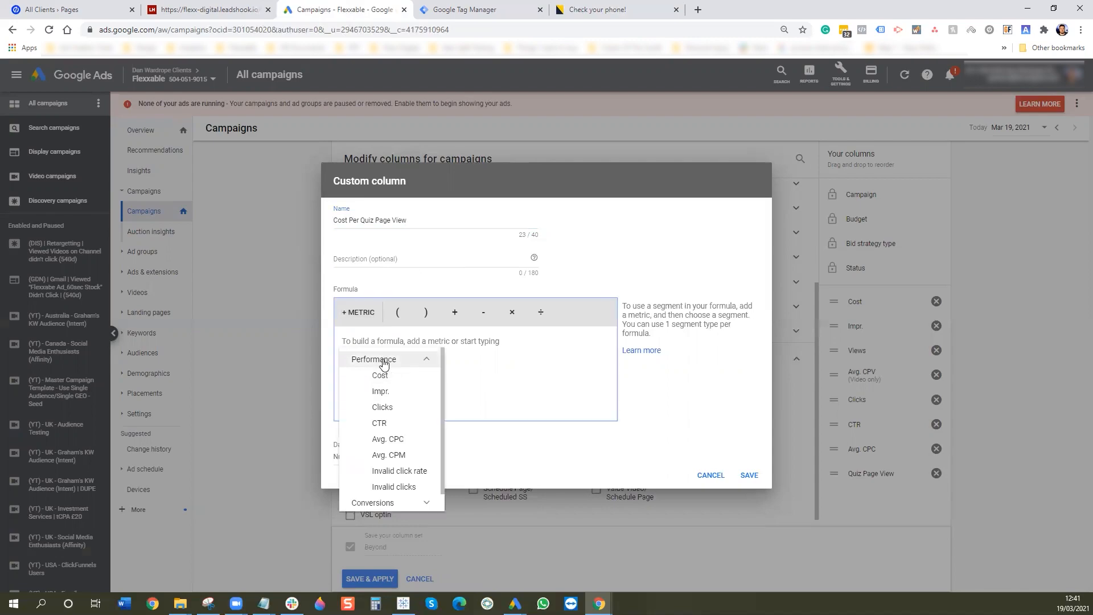
{"action": "left_click", "coordinate": [385, 377]}
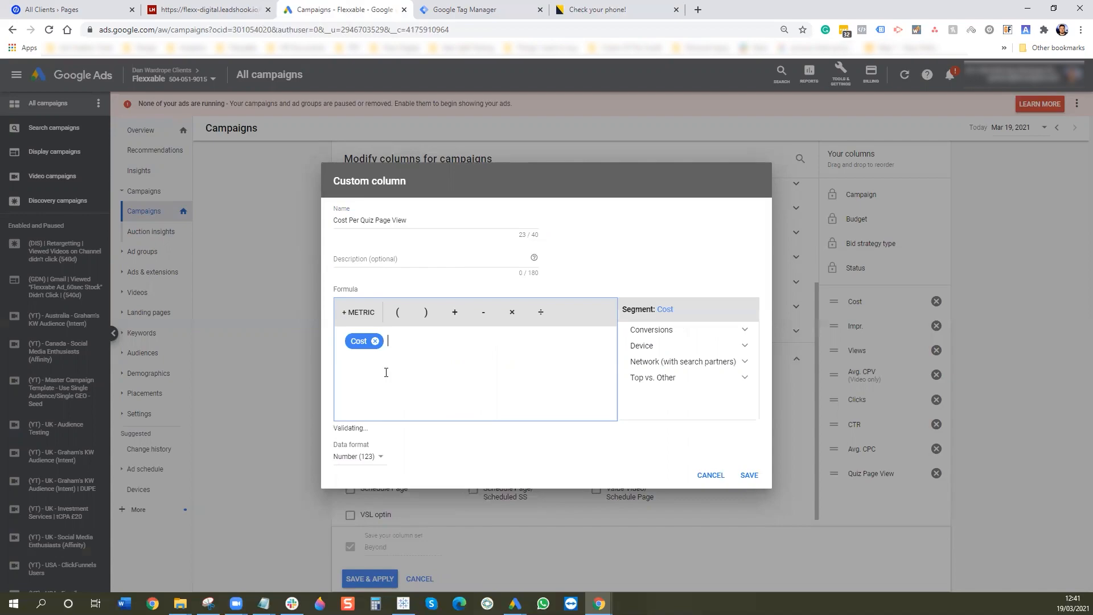
{"action": "left_click", "coordinate": [542, 313]}
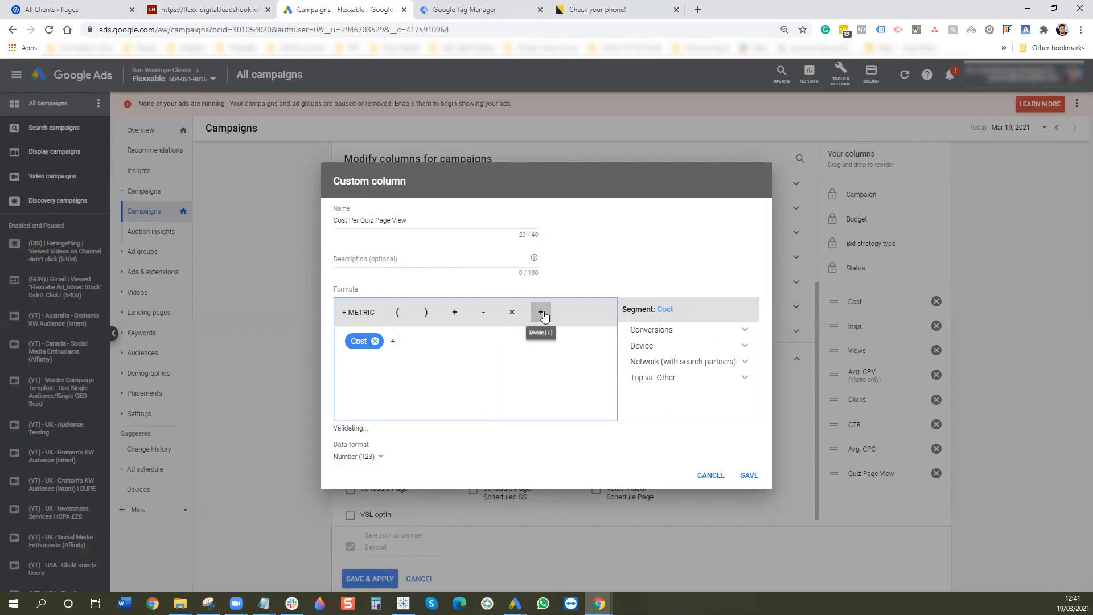
{"action": "left_click", "coordinate": [373, 317]}
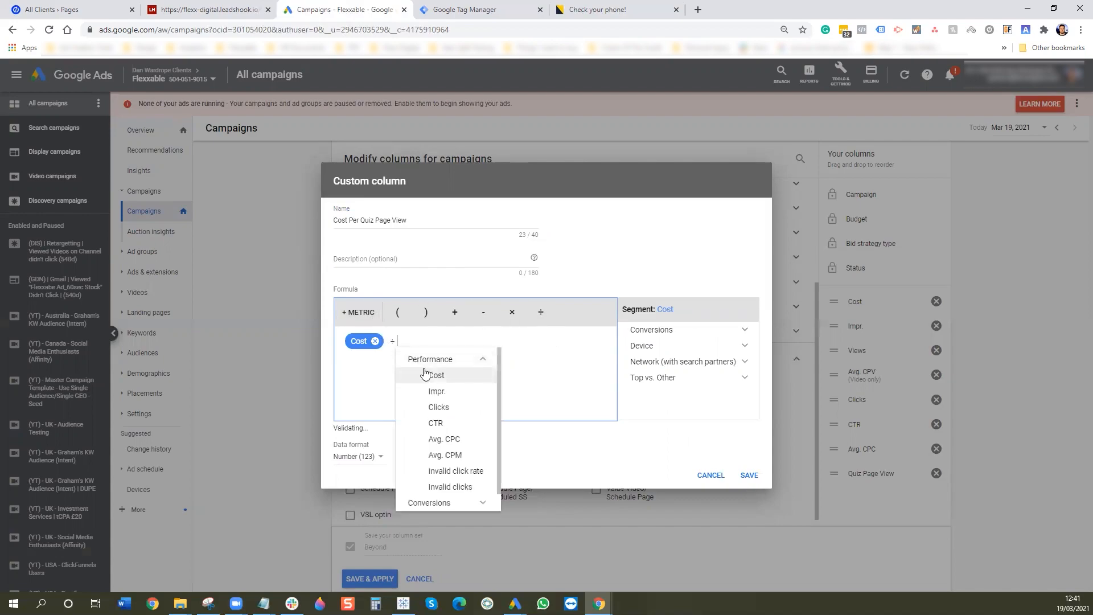
{"action": "left_click", "coordinate": [464, 361]}
{"action": "left_click", "coordinate": [454, 376]}
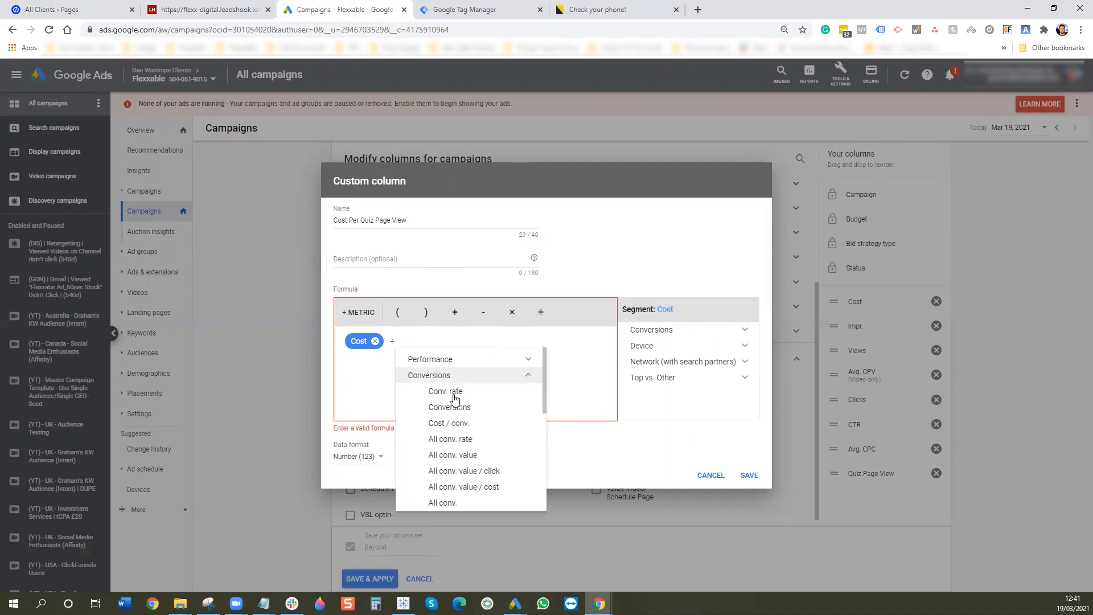
{"action": "left_click", "coordinate": [459, 501]}
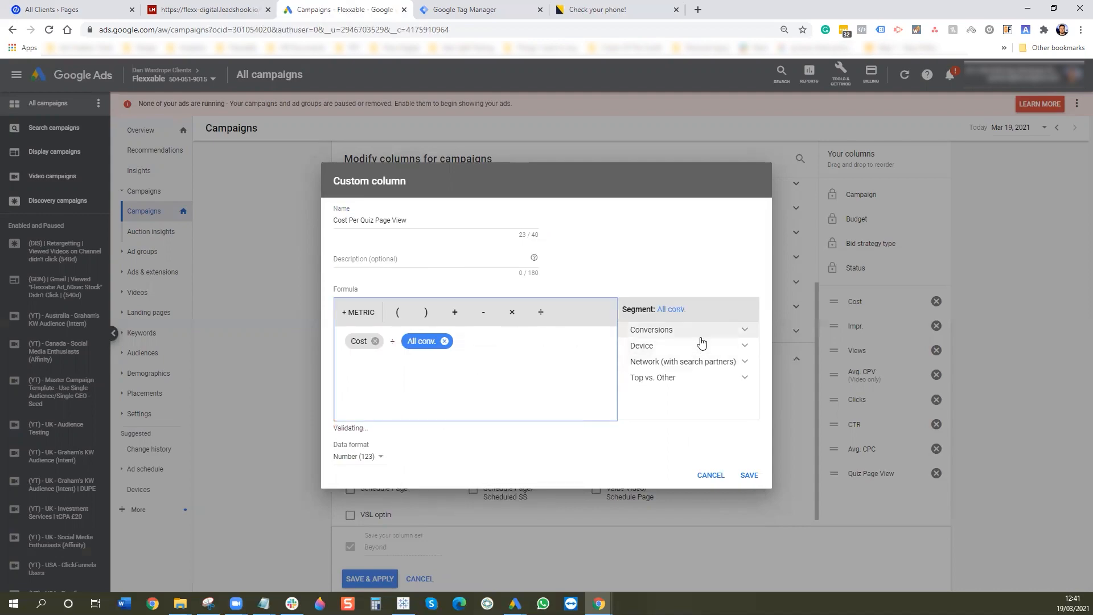
- Limit the divisor to 1. Quiz Page View, format as money in pounds, and save
{"action": "left_click", "coordinate": [701, 331]}
{"action": "left_click", "coordinate": [692, 362]}
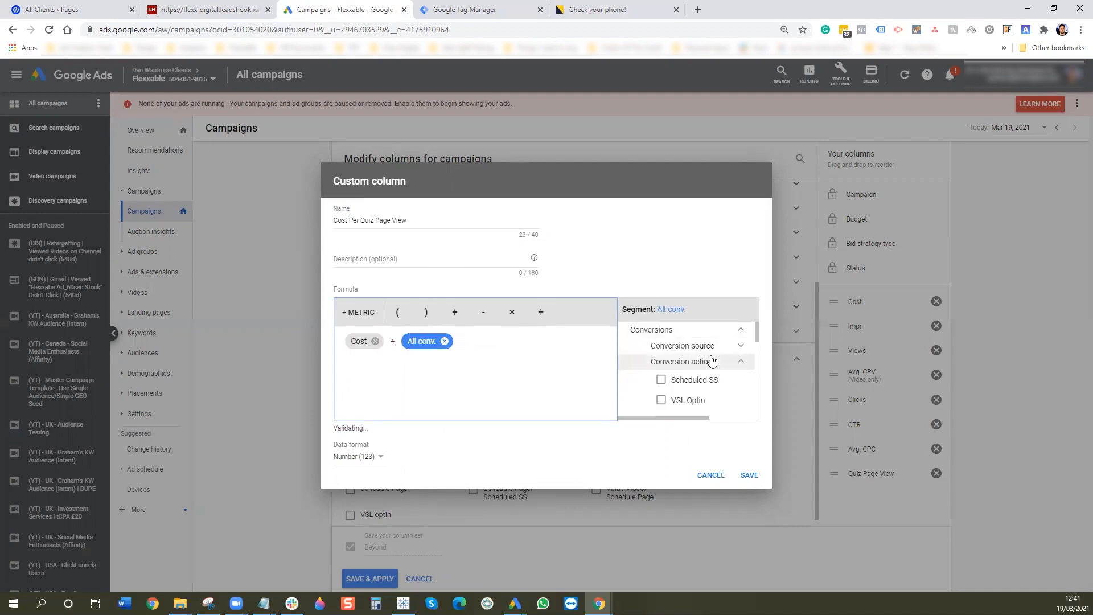
{"action": "scroll", "coordinate": [709, 371], "scroll_direction": "down", "scroll_amount": 5}
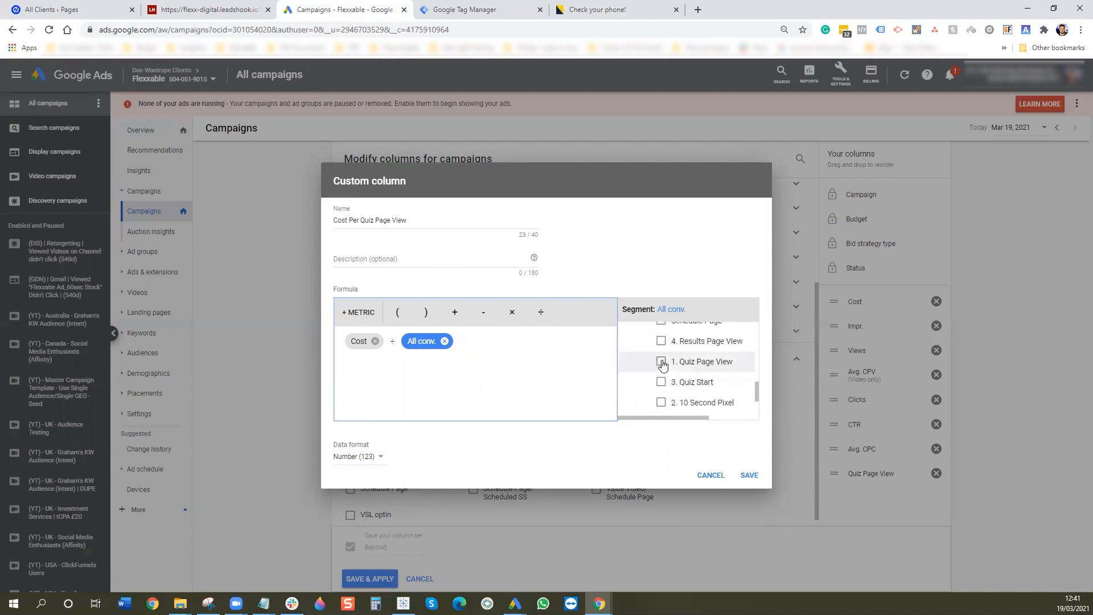
{"action": "left_click", "coordinate": [662, 365]}
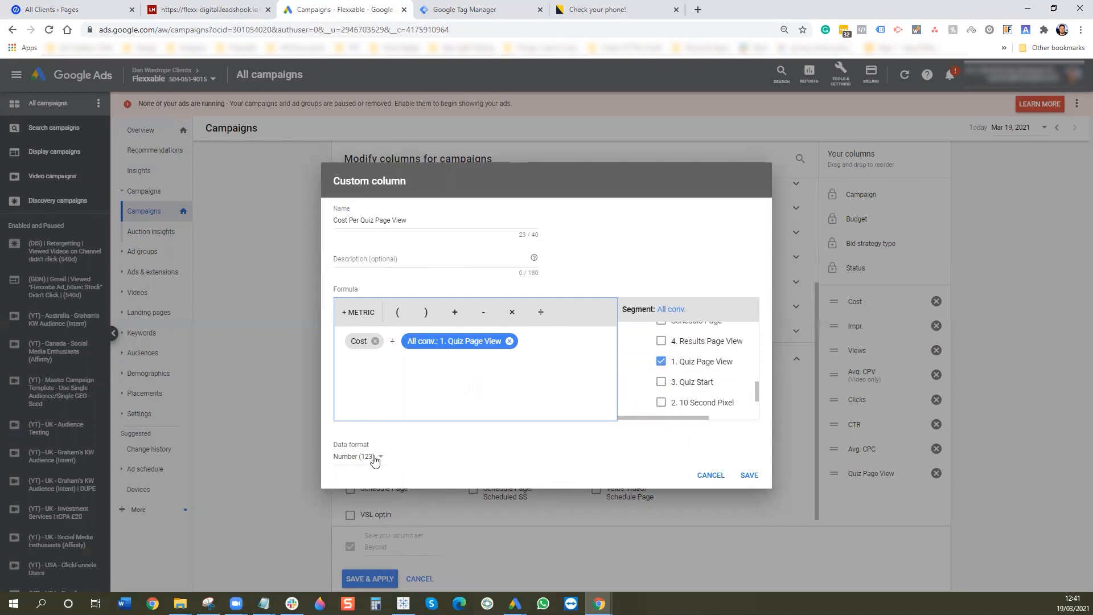
{"action": "left_click", "coordinate": [356, 457]}
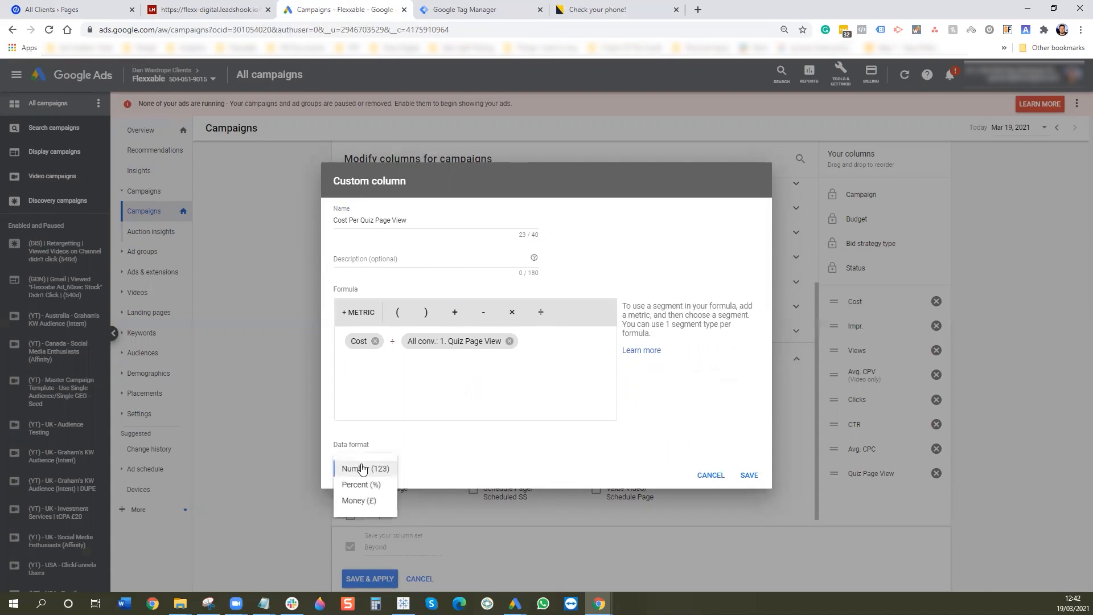
{"action": "left_click", "coordinate": [364, 500]}
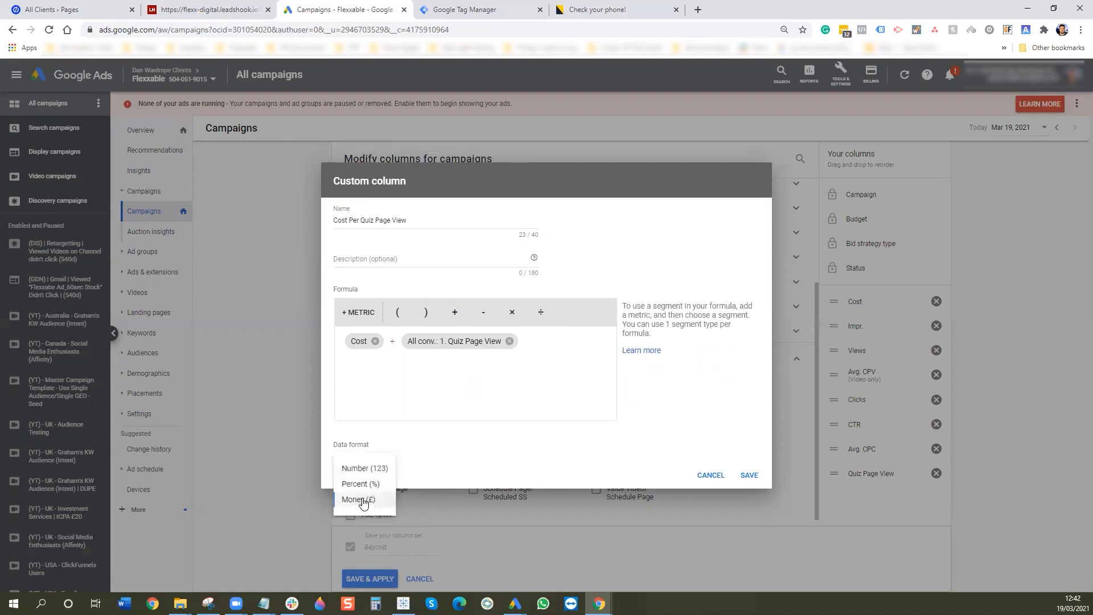
{"action": "left_click", "coordinate": [750, 476]}
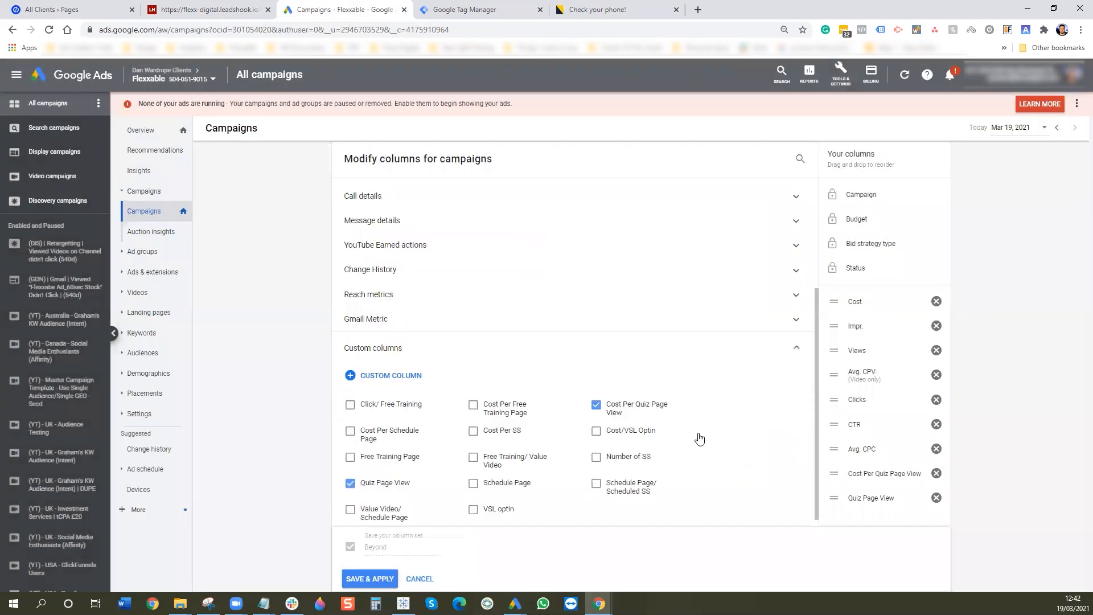
- Start a new custom column whose formula begins with All conv. limited to 1. Quiz Page View
{"action": "left_click", "coordinate": [391, 375]}
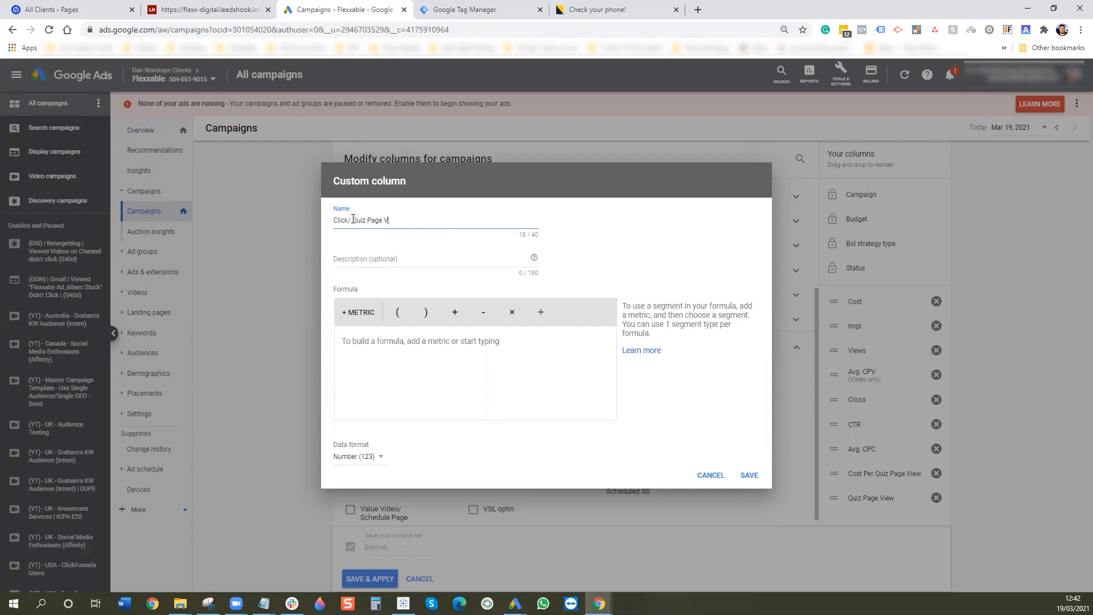
{"action": "left_click", "coordinate": [365, 346]}
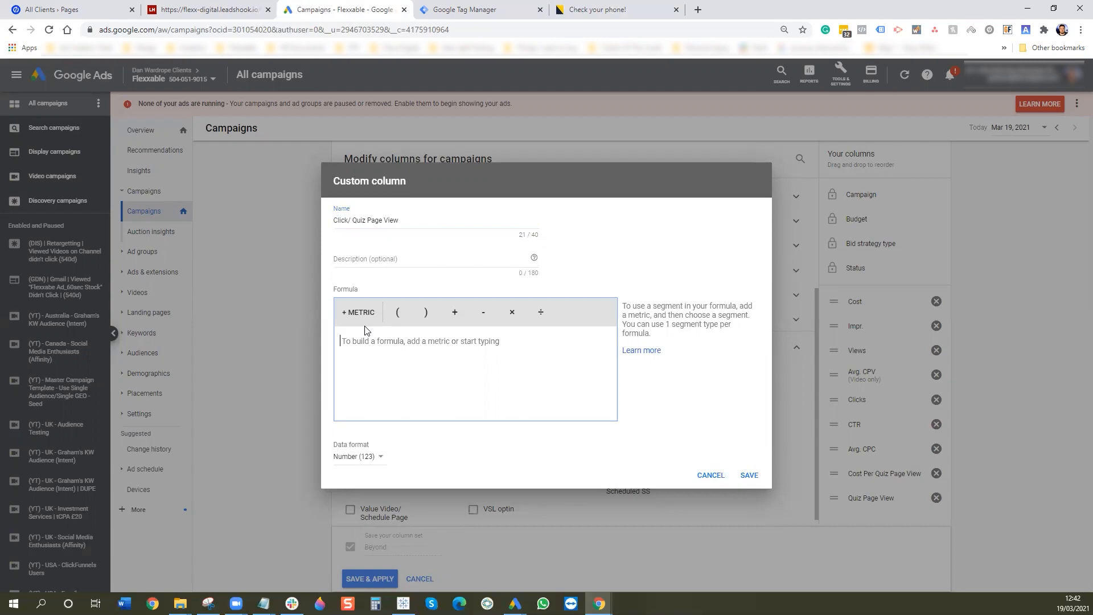
{"action": "left_click", "coordinate": [358, 313]}
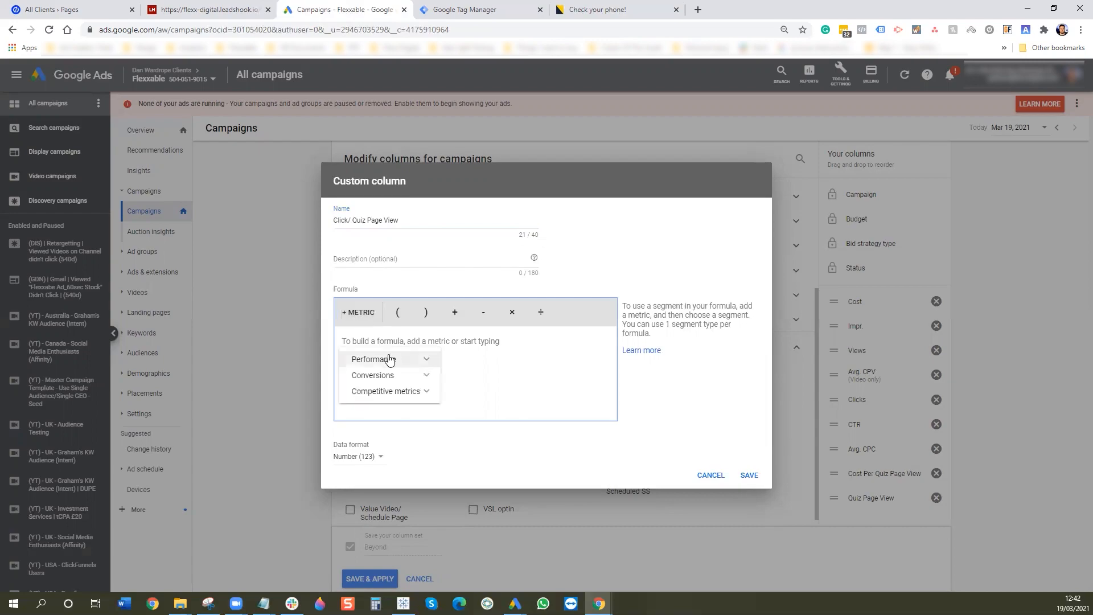
{"action": "left_click", "coordinate": [372, 375]}
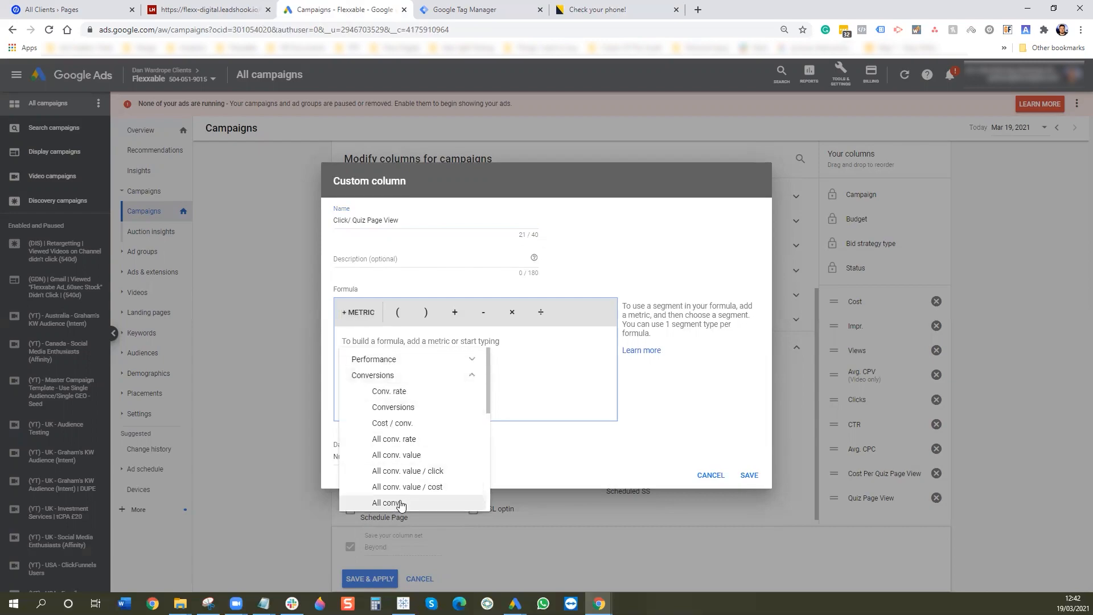
{"action": "left_click", "coordinate": [387, 501]}
{"action": "left_click", "coordinate": [661, 330]}
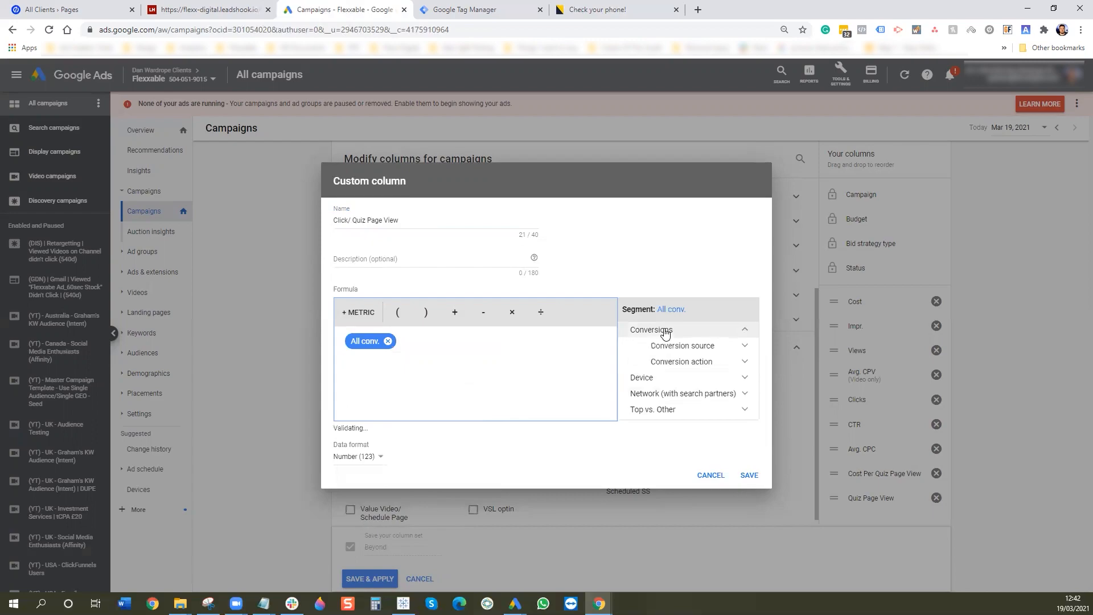
{"action": "left_click", "coordinate": [692, 362]}
{"action": "scroll", "coordinate": [696, 373], "scroll_direction": "down", "scroll_amount": 1}
{"action": "scroll", "coordinate": [697, 375], "scroll_direction": "down", "scroll_amount": 3}
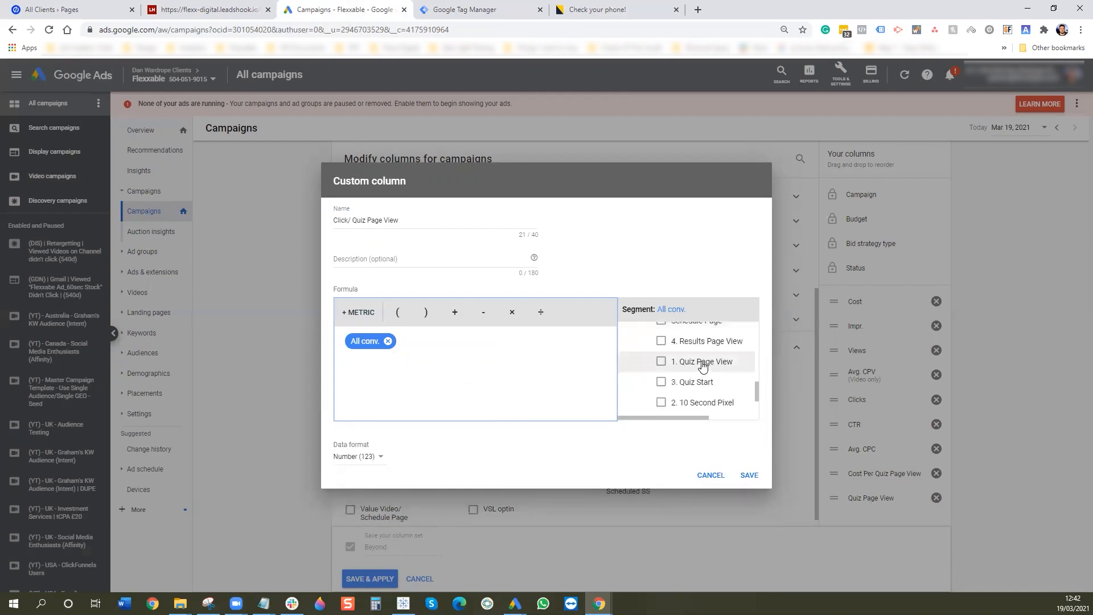
{"action": "left_click", "coordinate": [661, 362]}
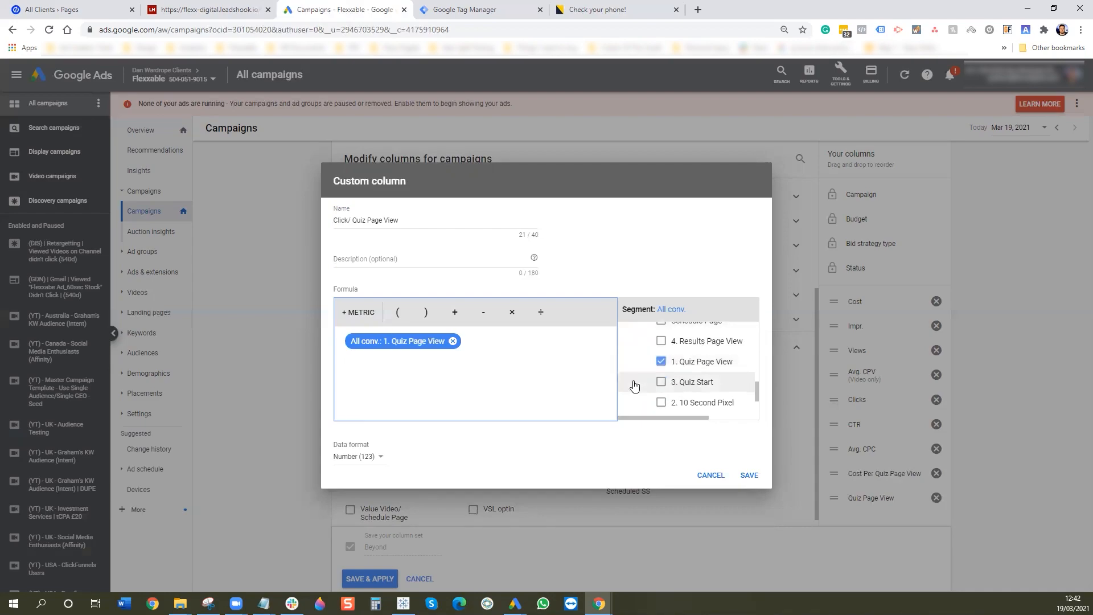
- Add a division by All conv., then remove the unsegmented All conv. from the formula
{"action": "left_click", "coordinate": [538, 316]}
{"action": "left_click", "coordinate": [358, 312]}
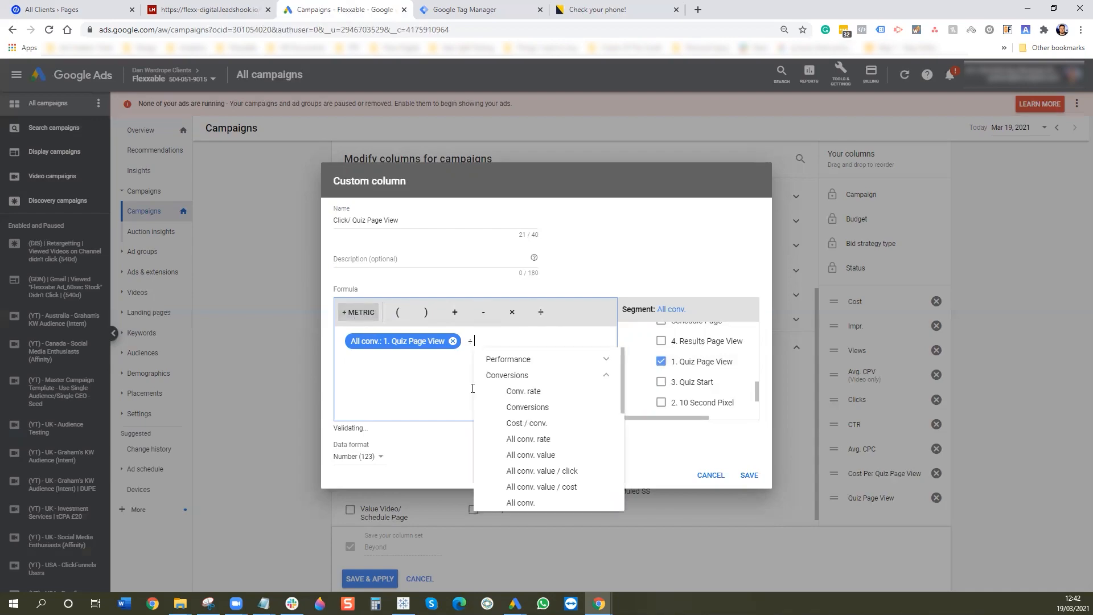
{"action": "left_click", "coordinate": [525, 504]}
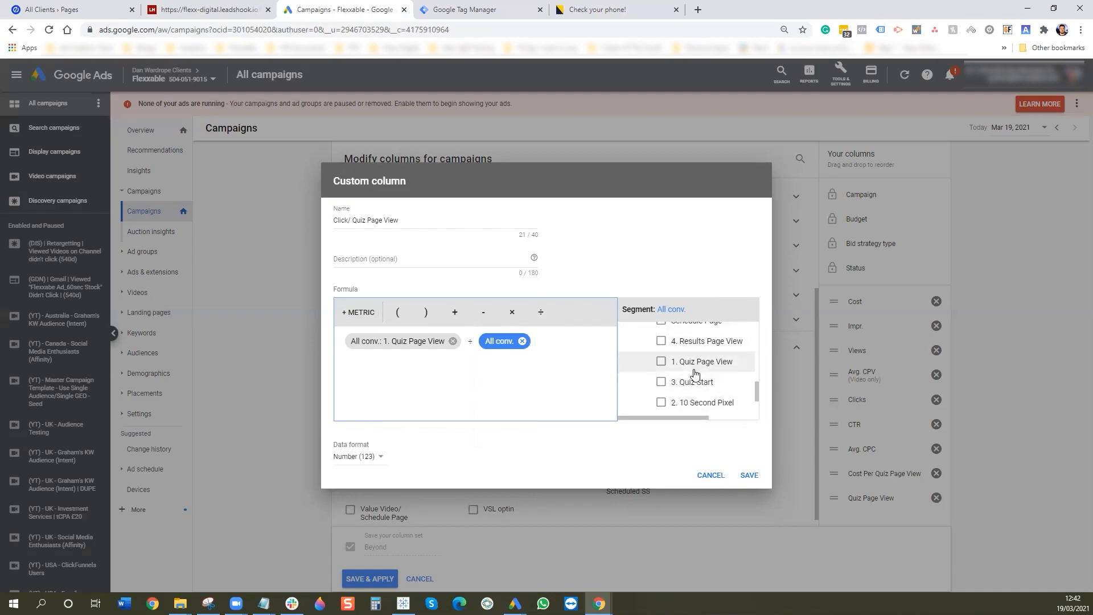
{"action": "scroll", "coordinate": [694, 373], "scroll_direction": "up", "scroll_amount": 5}
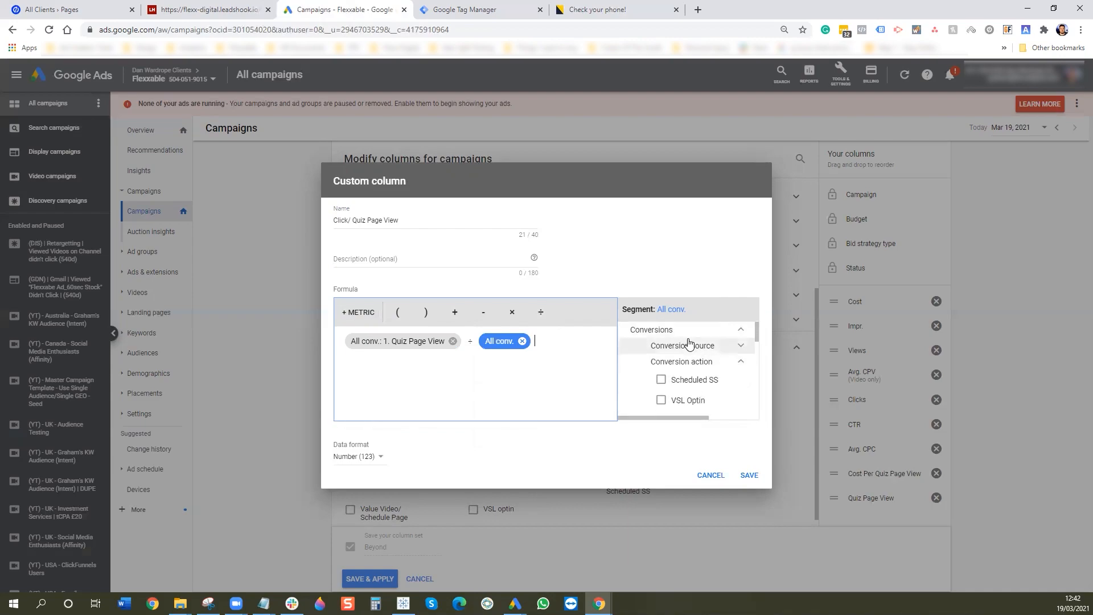
{"action": "left_click", "coordinate": [689, 334]}
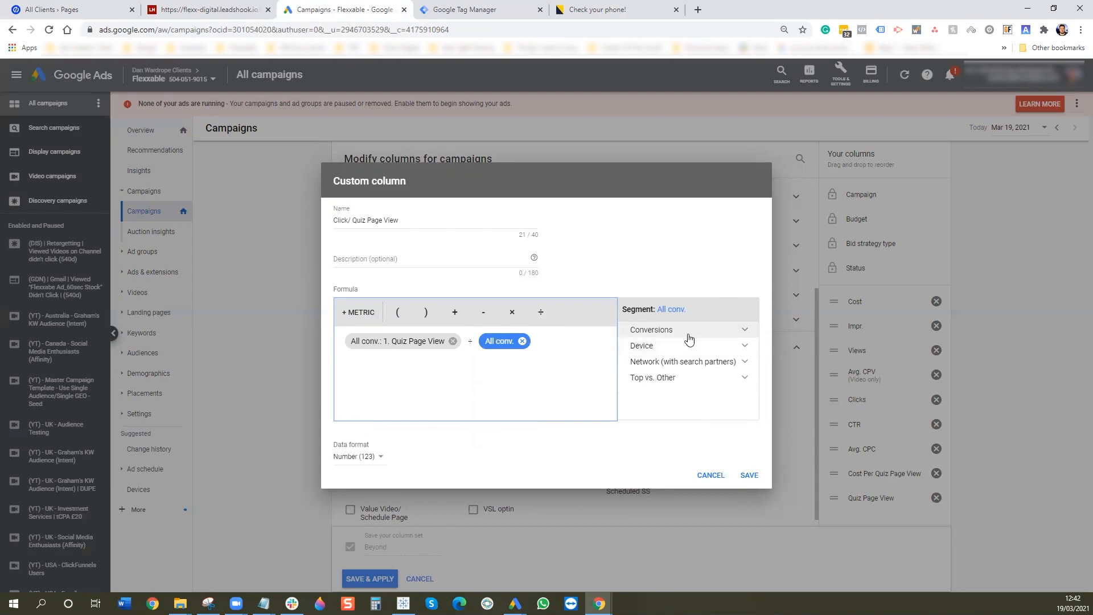
{"action": "left_click", "coordinate": [522, 341]}
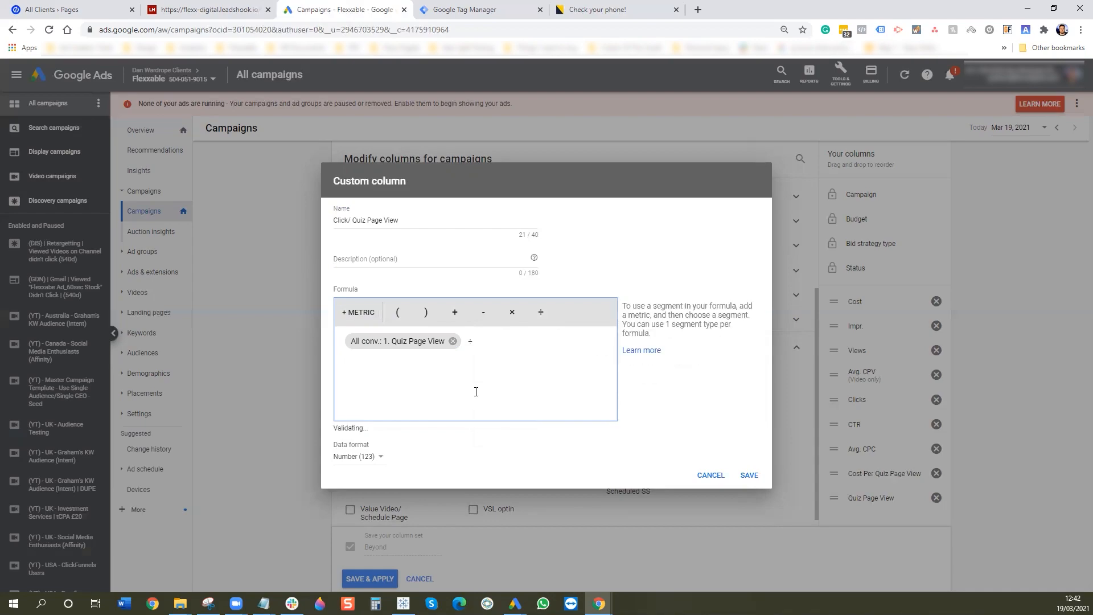
- Divide by Clicks, set the format to Percent (%), and save the Click/ Quiz Page View column
{"action": "left_click", "coordinate": [359, 313]}
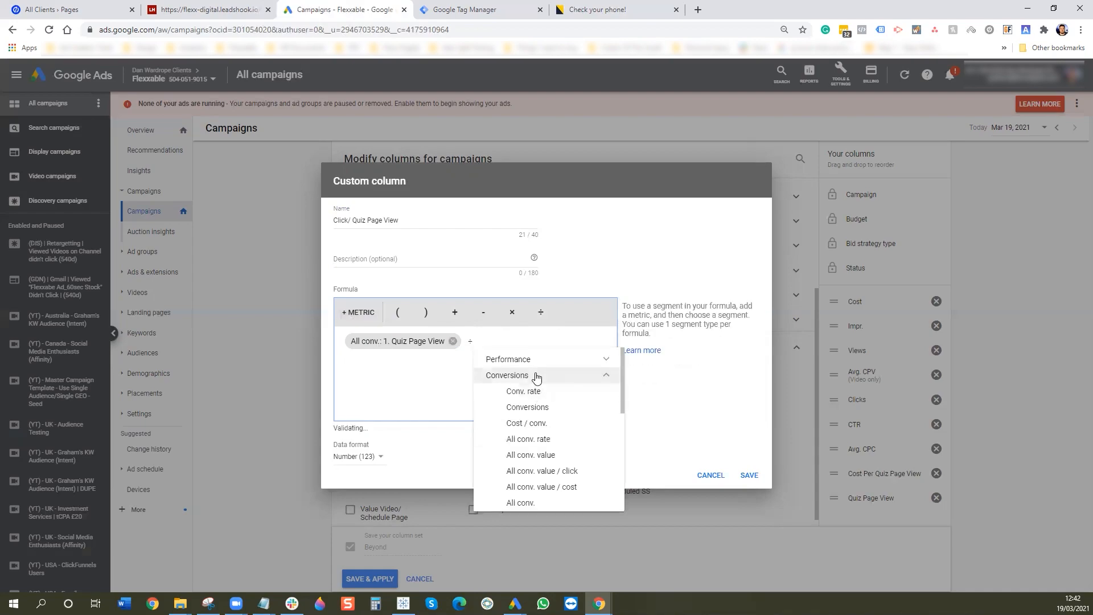
{"action": "left_click", "coordinate": [560, 372]}
{"action": "left_click", "coordinate": [561, 361]}
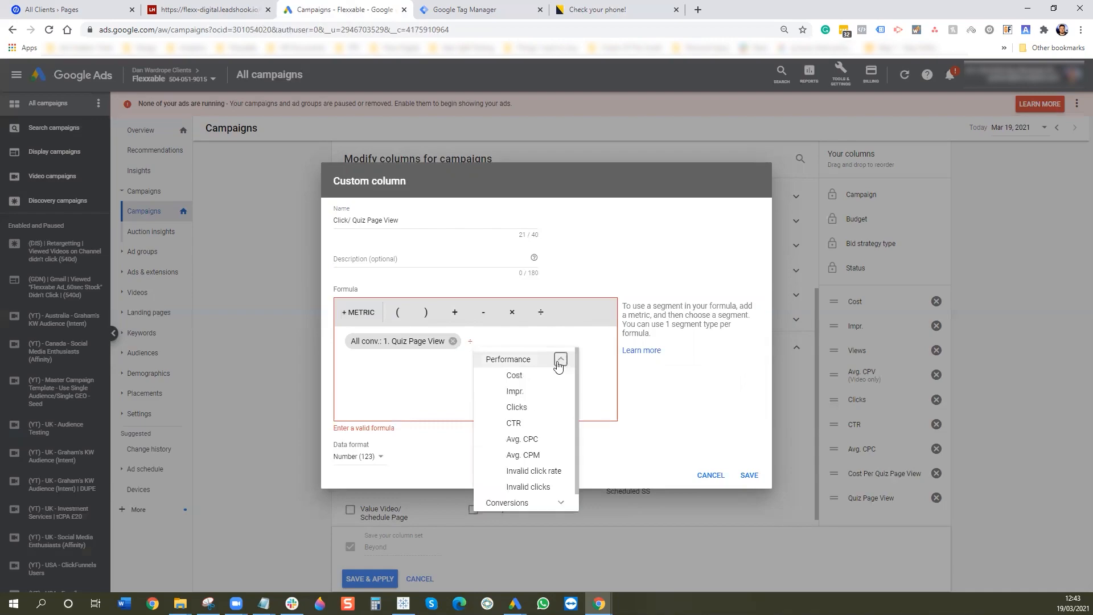
{"action": "left_click", "coordinate": [517, 407]}
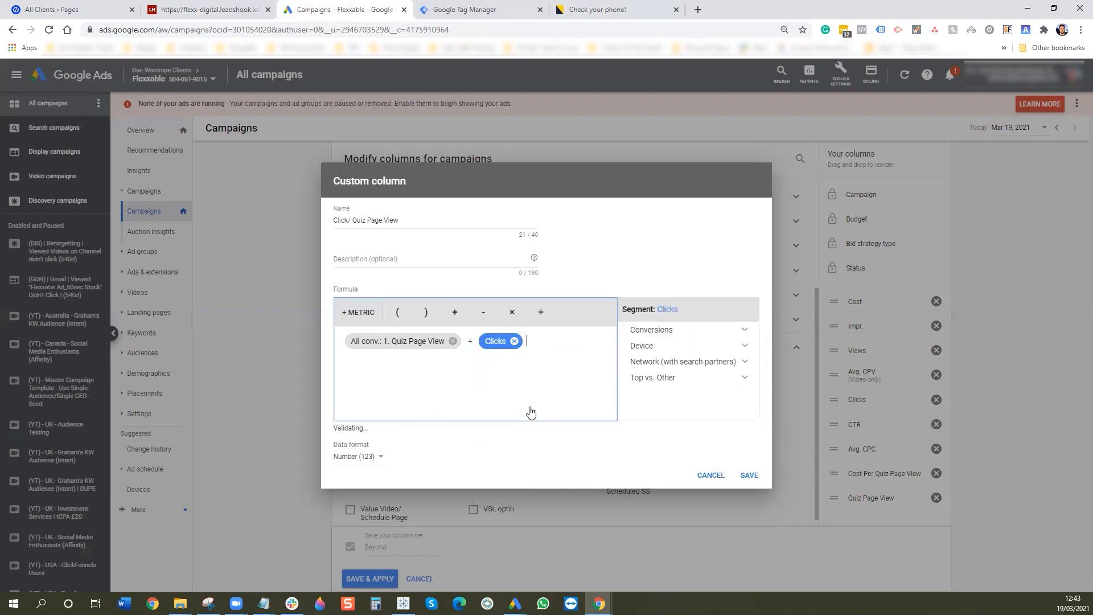
{"action": "left_click", "coordinate": [358, 459]}
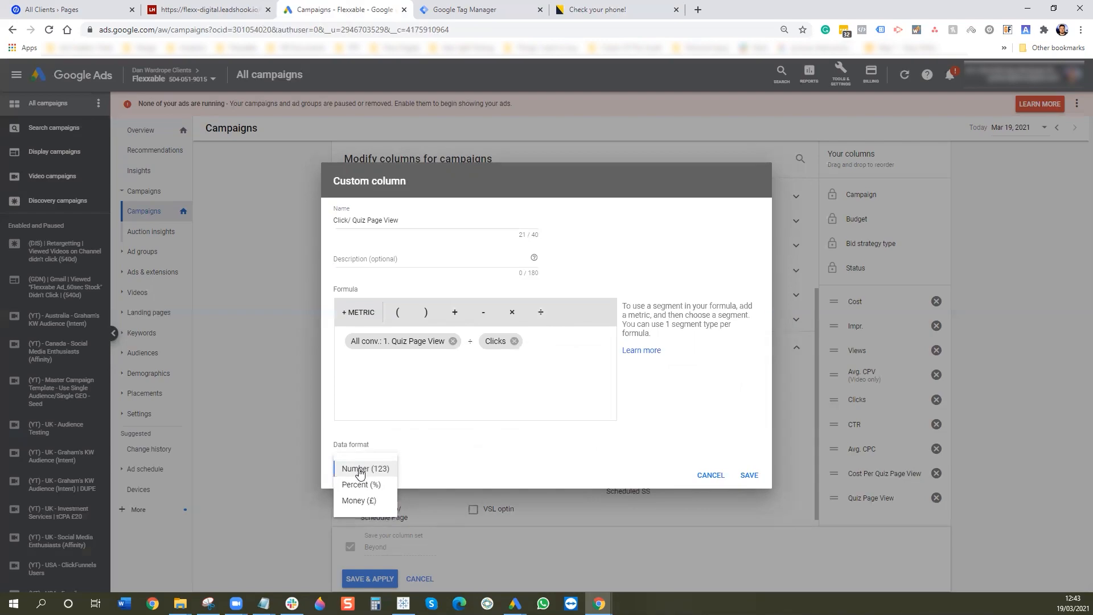
{"action": "left_click", "coordinate": [359, 484]}
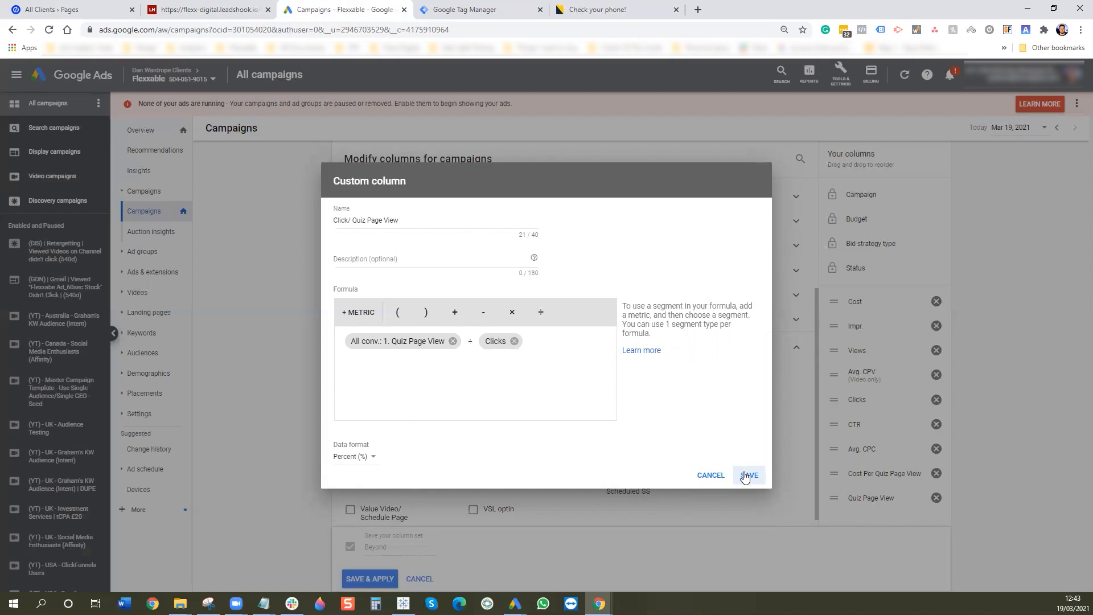
{"action": "left_click", "coordinate": [747, 476]}
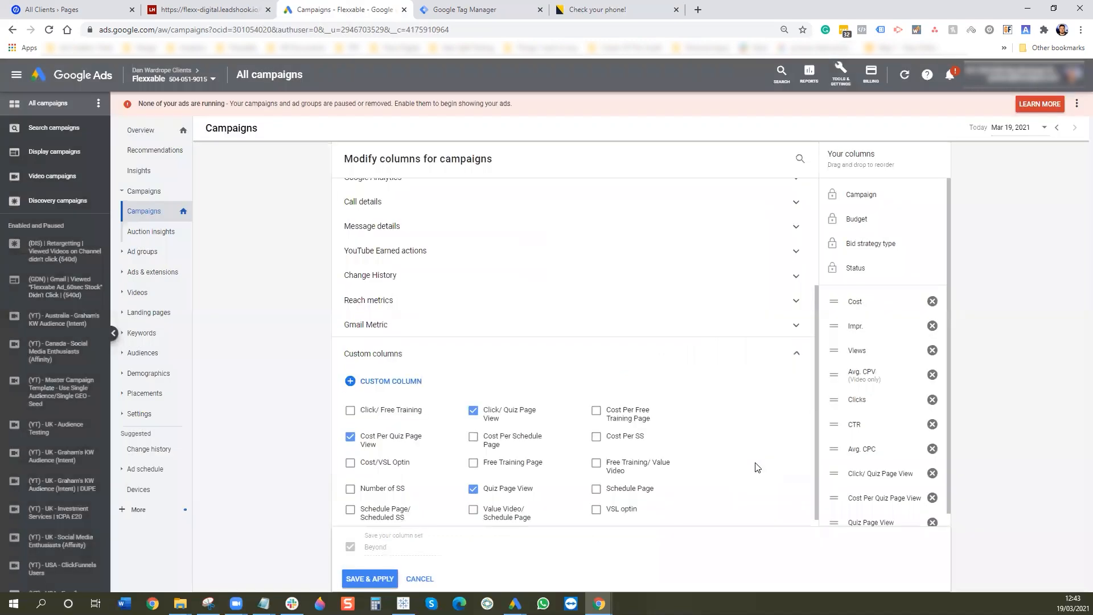
- Create a new custom column named '10 Second Pixel' with All conv. as its formula
{"action": "left_click", "coordinate": [410, 382]}
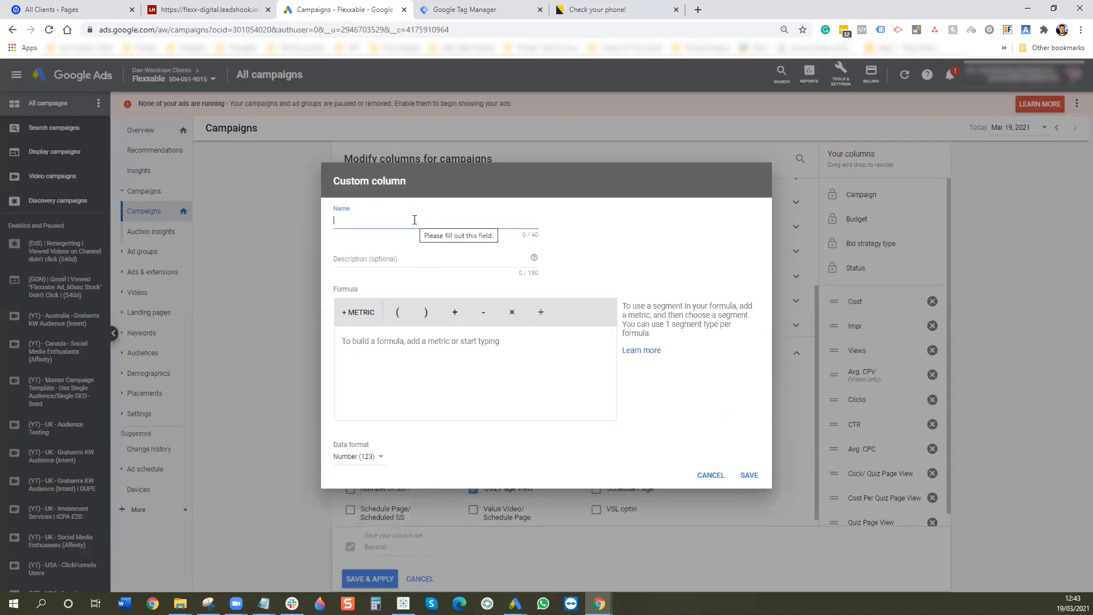
{"action": "left_click", "coordinate": [419, 219]}
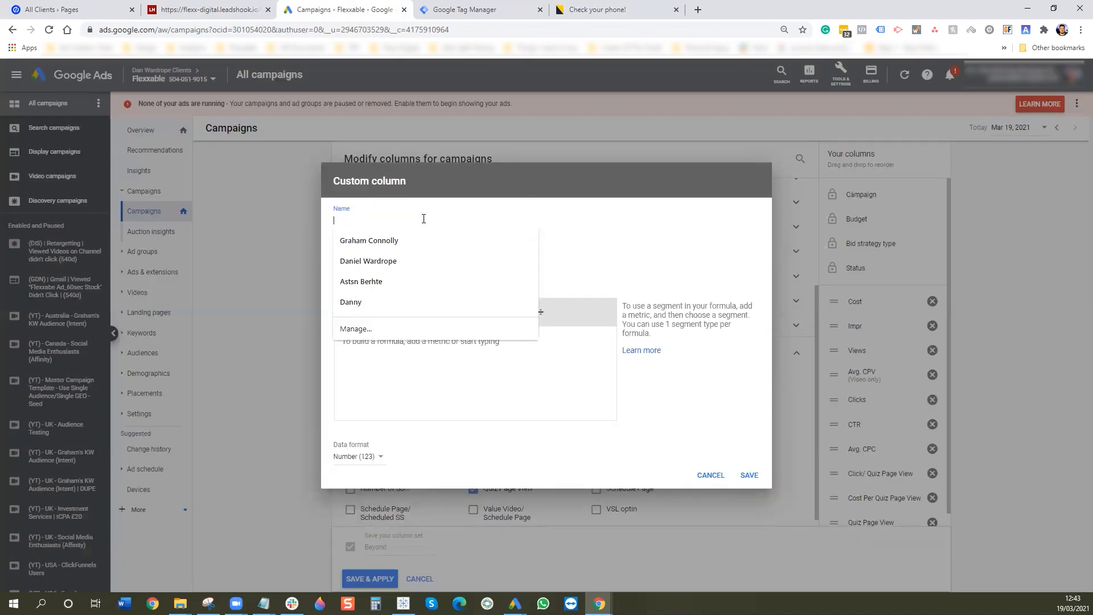
{"action": "type", "text": "10 Second Pixel"}
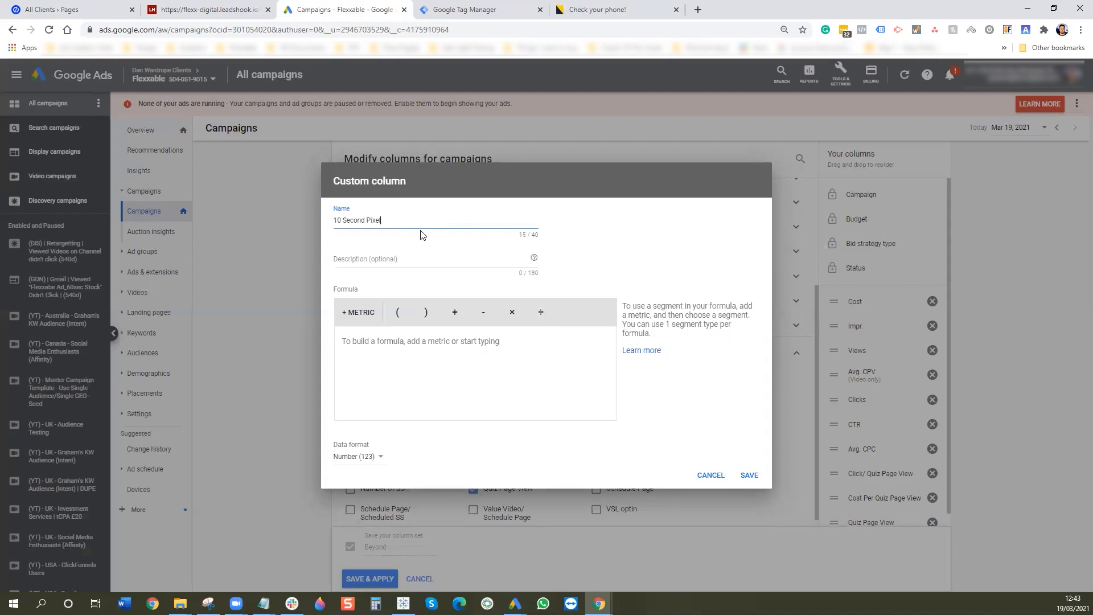
{"action": "left_click", "coordinate": [359, 312]}
{"action": "left_click_drag", "start_coordinate": [373, 359], "coordinate": [372, 380]}
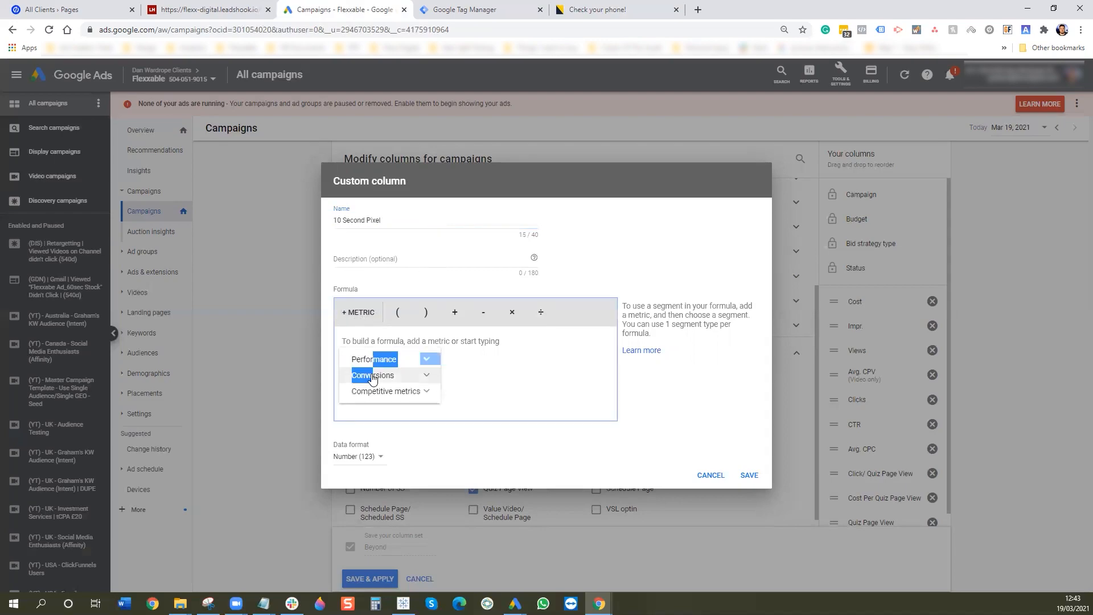
{"action": "left_click", "coordinate": [371, 376]}
{"action": "left_click", "coordinate": [408, 503]}
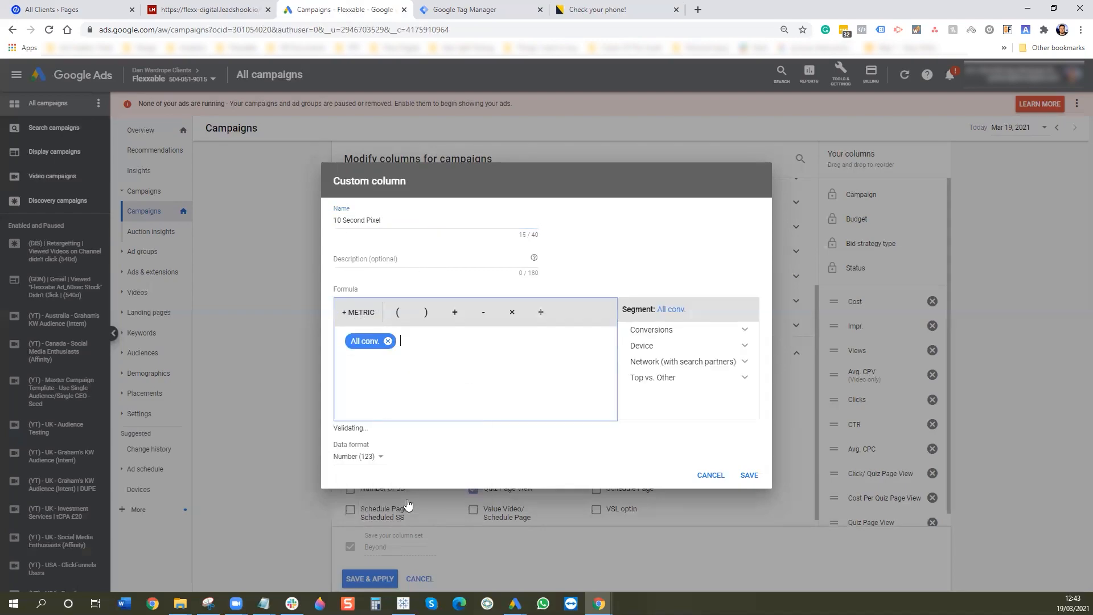
- Limit All conv. to the 2. 10 Second Pixel conversion action and save the column
{"action": "left_click", "coordinate": [672, 331]}
{"action": "left_click", "coordinate": [673, 361]}
{"action": "scroll", "coordinate": [676, 364], "scroll_direction": "down", "scroll_amount": 3}
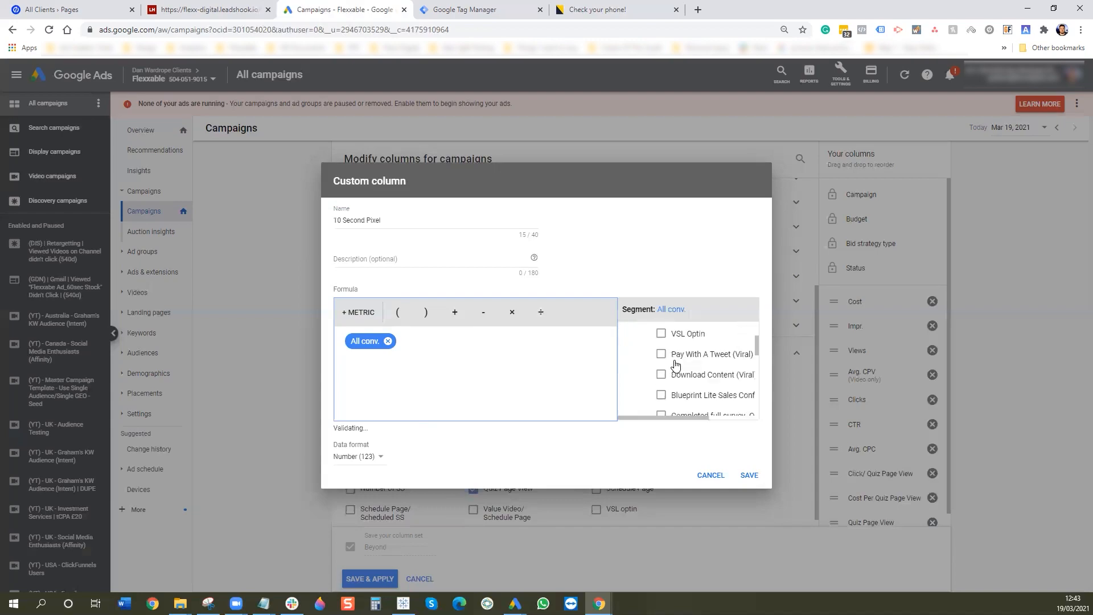
{"action": "scroll", "coordinate": [676, 364], "scroll_direction": "down", "scroll_amount": 5}
{"action": "scroll", "coordinate": [674, 366], "scroll_direction": "up", "scroll_amount": 3}
{"action": "scroll", "coordinate": [676, 382], "scroll_direction": "down", "scroll_amount": 1}
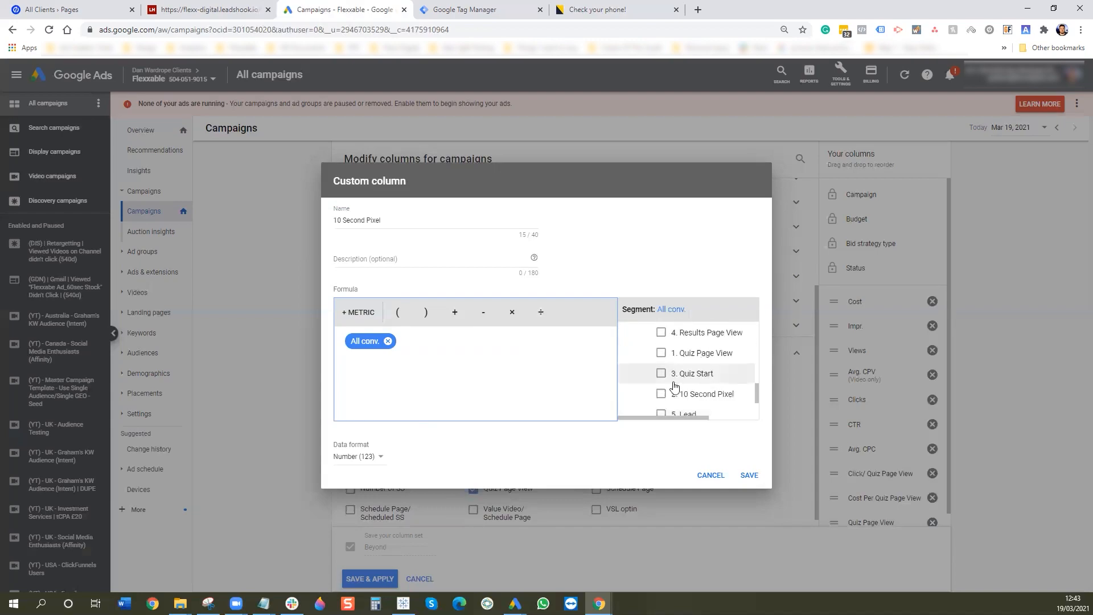
{"action": "left_click", "coordinate": [675, 392]}
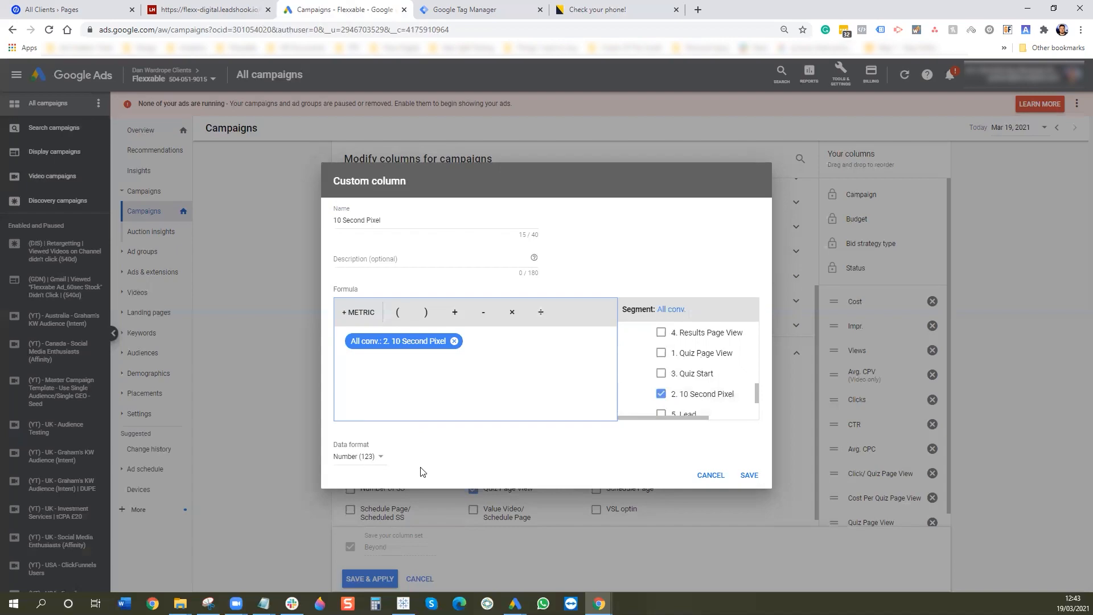
{"action": "left_click", "coordinate": [749, 475]}
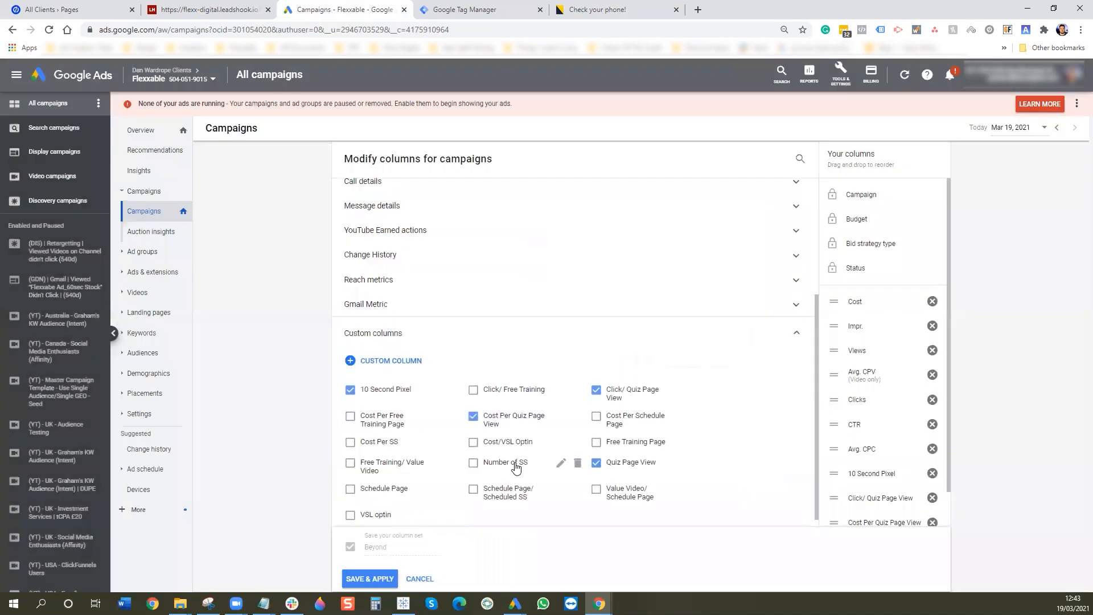
- Name a new column 'Cost per 10 Second Pixel' and start its formula with Cost ÷
{"action": "left_click", "coordinate": [393, 360]}
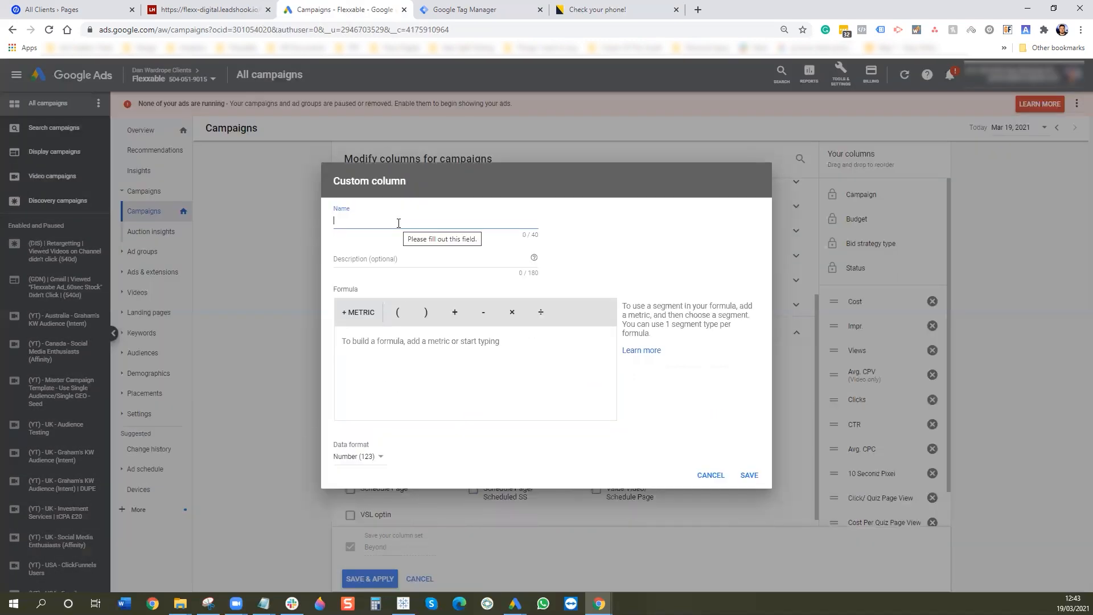
{"action": "type", "text": "Cost per 10 Second Pixel"}
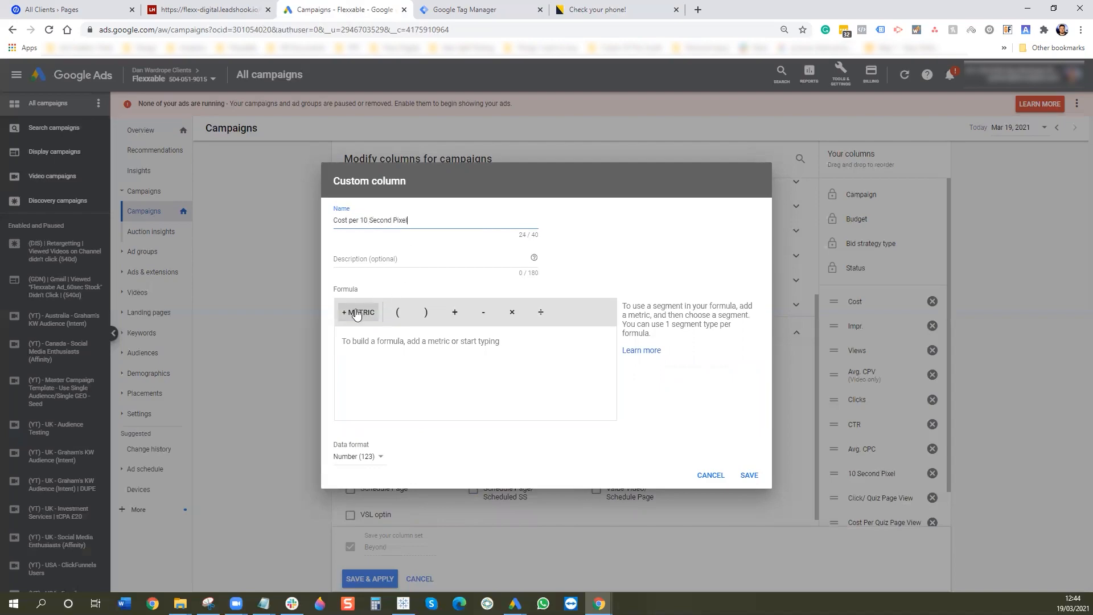
{"action": "left_click", "coordinate": [356, 313]}
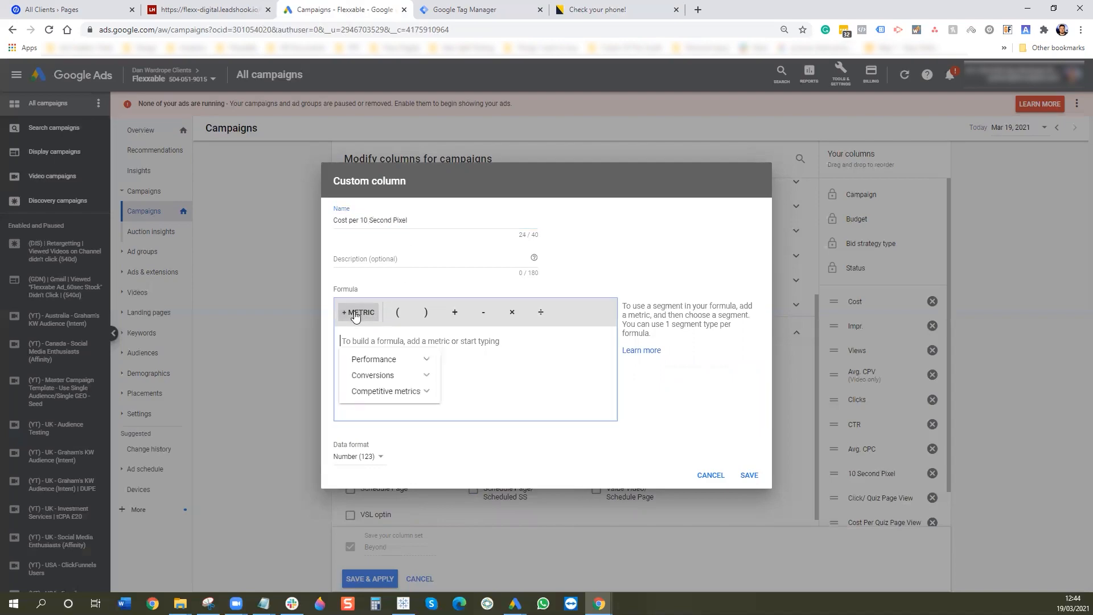
{"action": "left_click", "coordinate": [375, 360]}
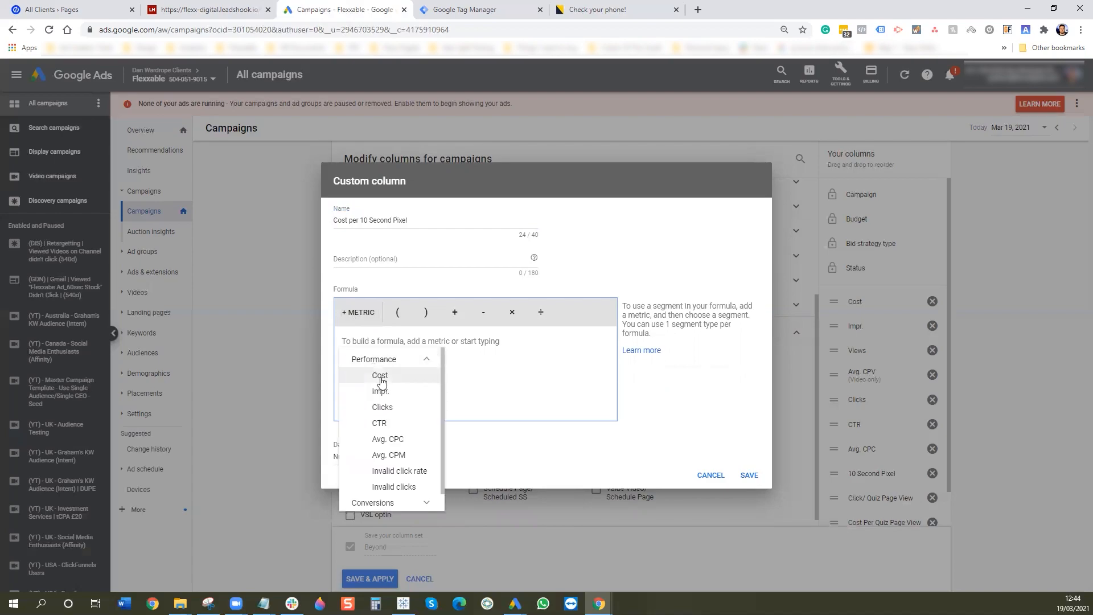
{"action": "left_click", "coordinate": [379, 376]}
{"action": "left_click", "coordinate": [540, 312]}
- Divide by All conv. limited to 2. 10 Second Pixel, format as Money (£), and save
{"action": "left_click", "coordinate": [356, 313]}
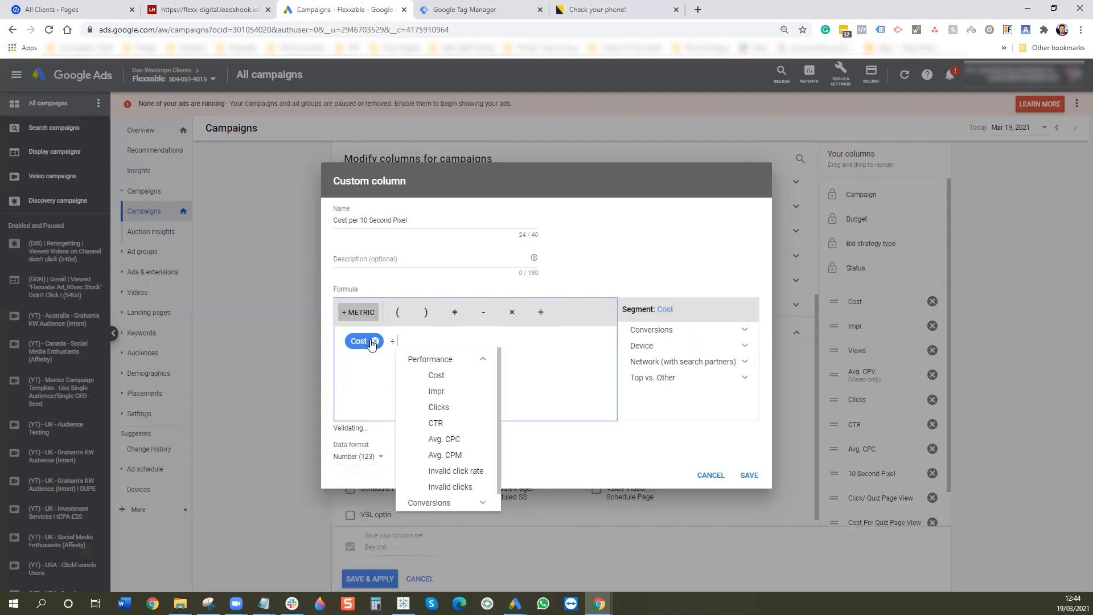
{"action": "left_click", "coordinate": [432, 500]}
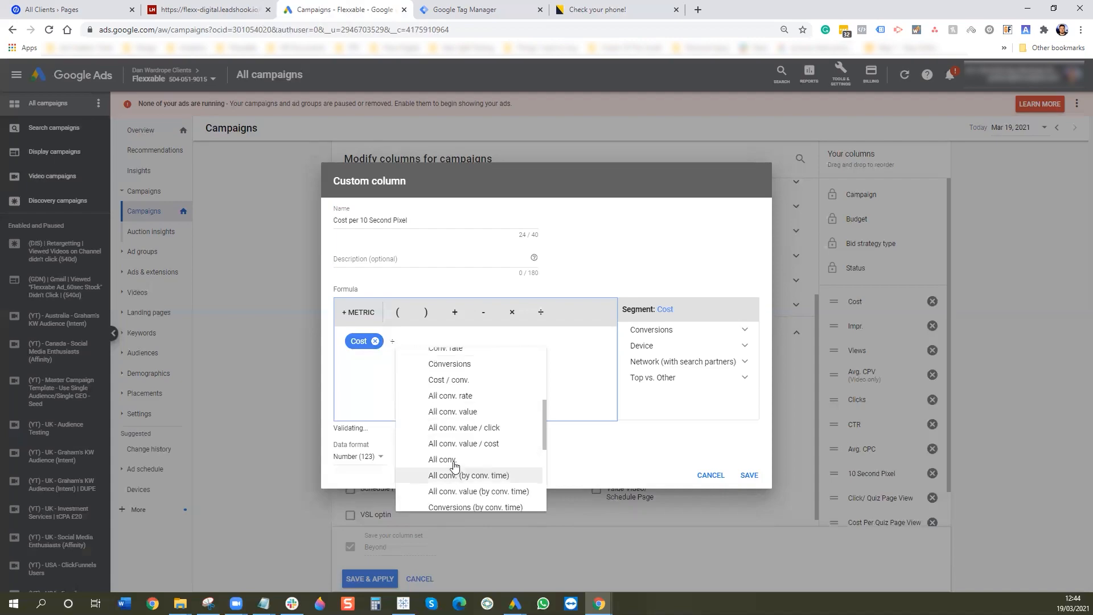
{"action": "left_click", "coordinate": [449, 474]}
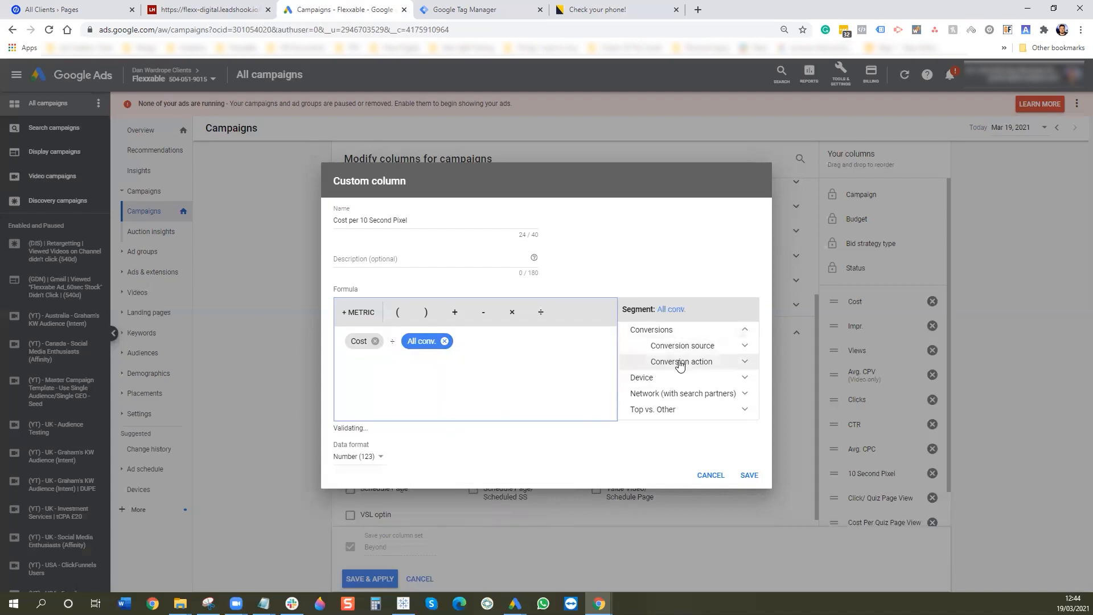
{"action": "left_click", "coordinate": [680, 363]}
{"action": "scroll", "coordinate": [689, 382], "scroll_direction": "down", "scroll_amount": 5}
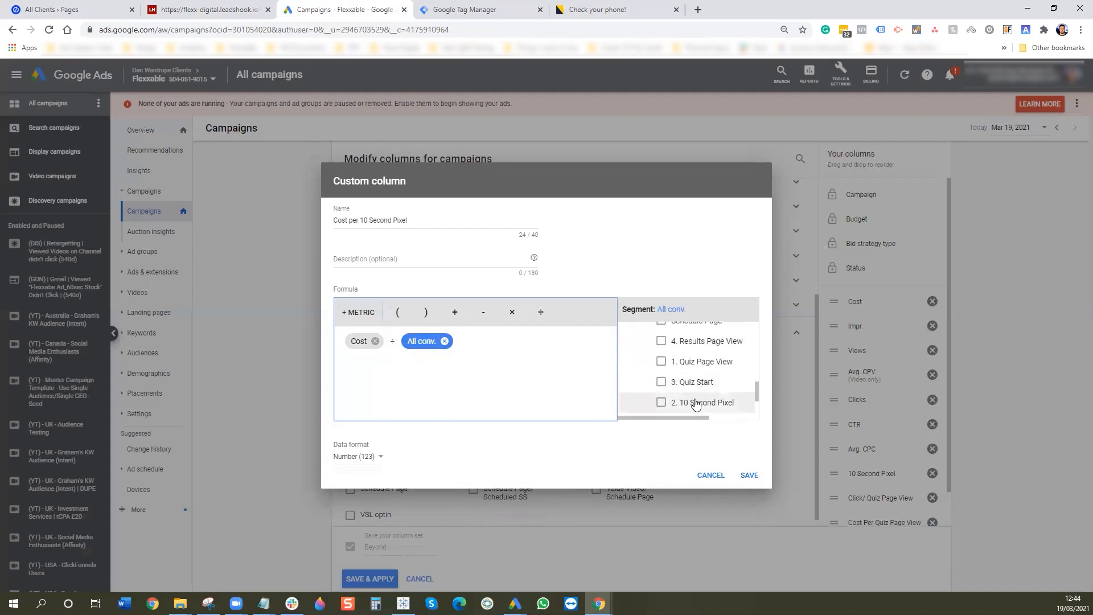
{"action": "left_click", "coordinate": [684, 405]}
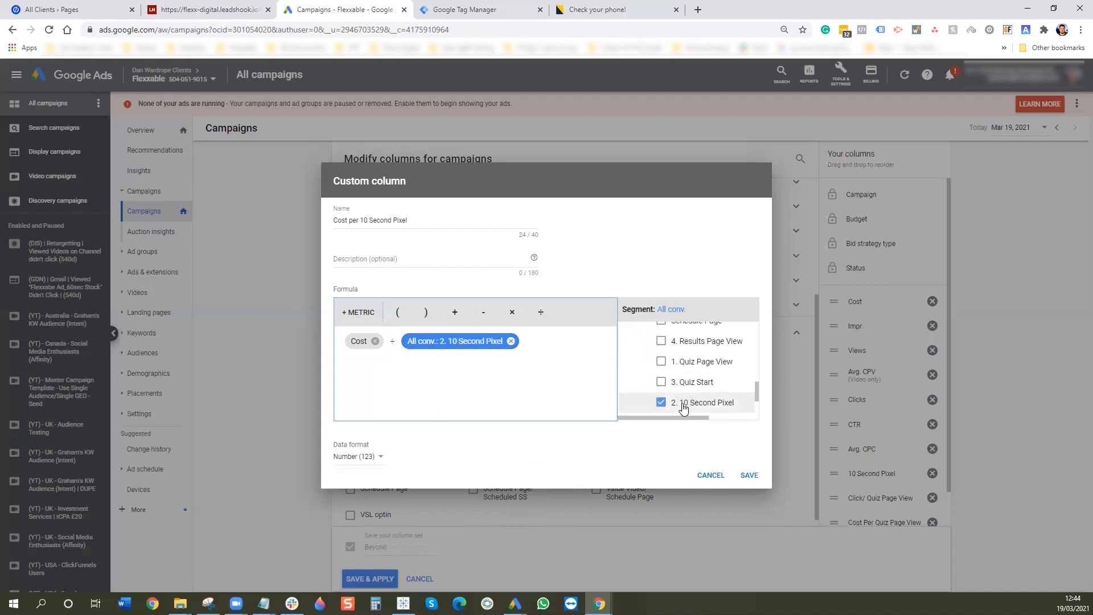
{"action": "left_click", "coordinate": [377, 459]}
{"action": "left_click", "coordinate": [373, 500]}
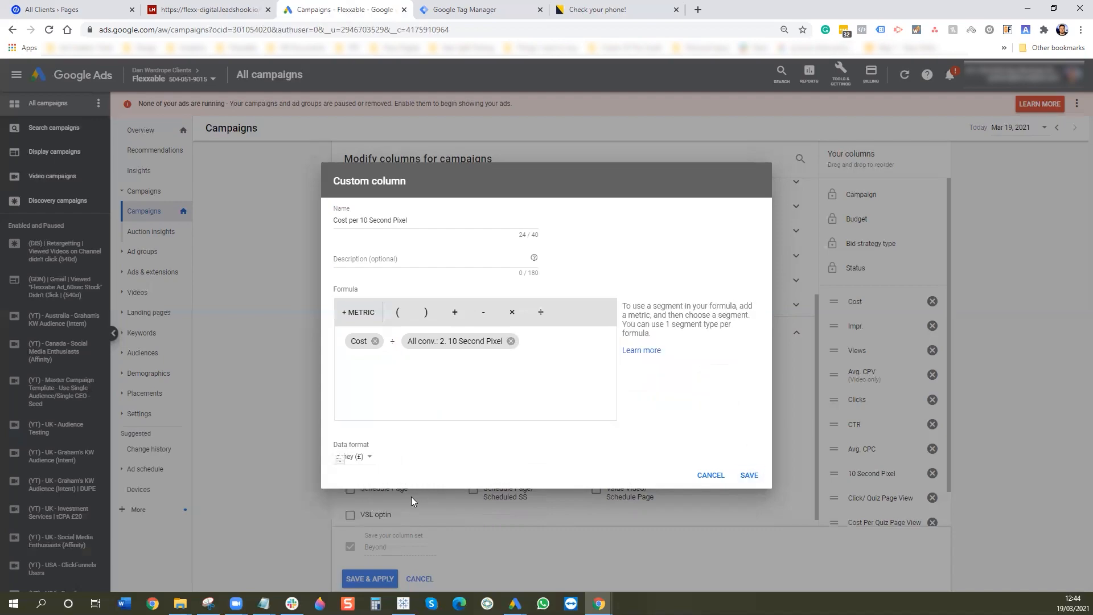
{"action": "left_click", "coordinate": [749, 475]}
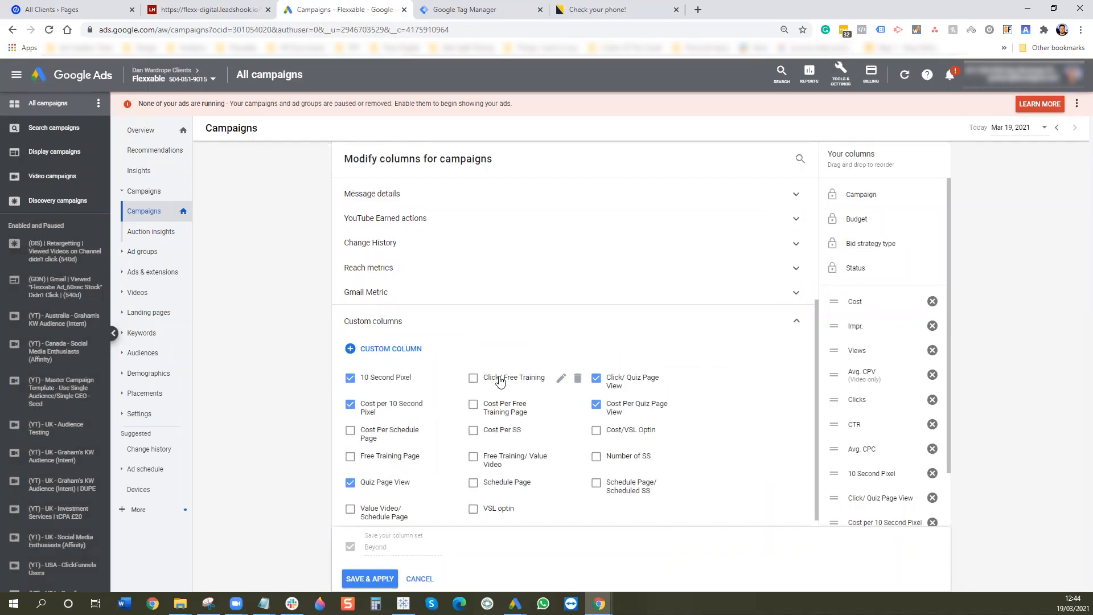
- Name a new column 'Quiz Page View/ 10 Second Pixel' and add All conv. limited to 2. 10 Second Pixel
{"action": "left_click", "coordinate": [364, 349]}
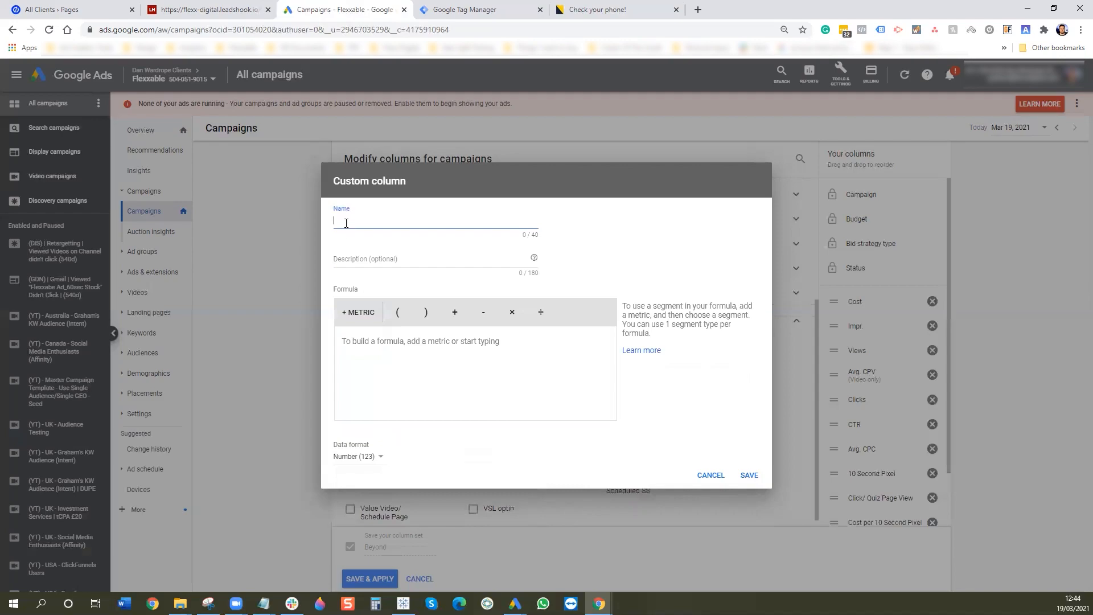
{"action": "type", "text": "Quiz Page View/ 10 Second Pixel"}
{"action": "left_click", "coordinate": [359, 312]}
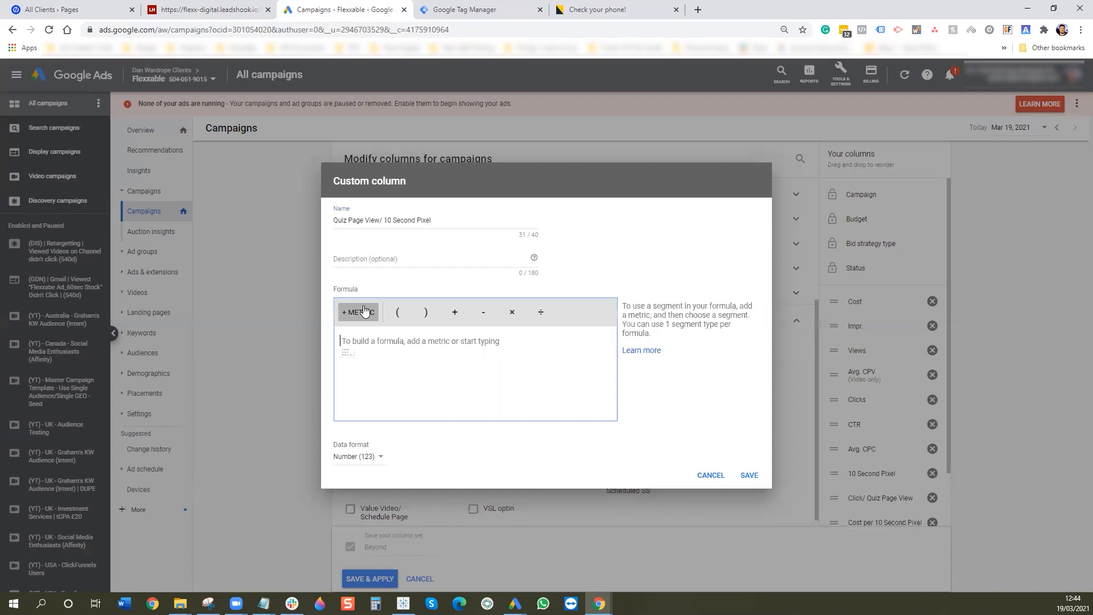
{"action": "left_click", "coordinate": [374, 359]}
{"action": "left_click", "coordinate": [374, 359]}
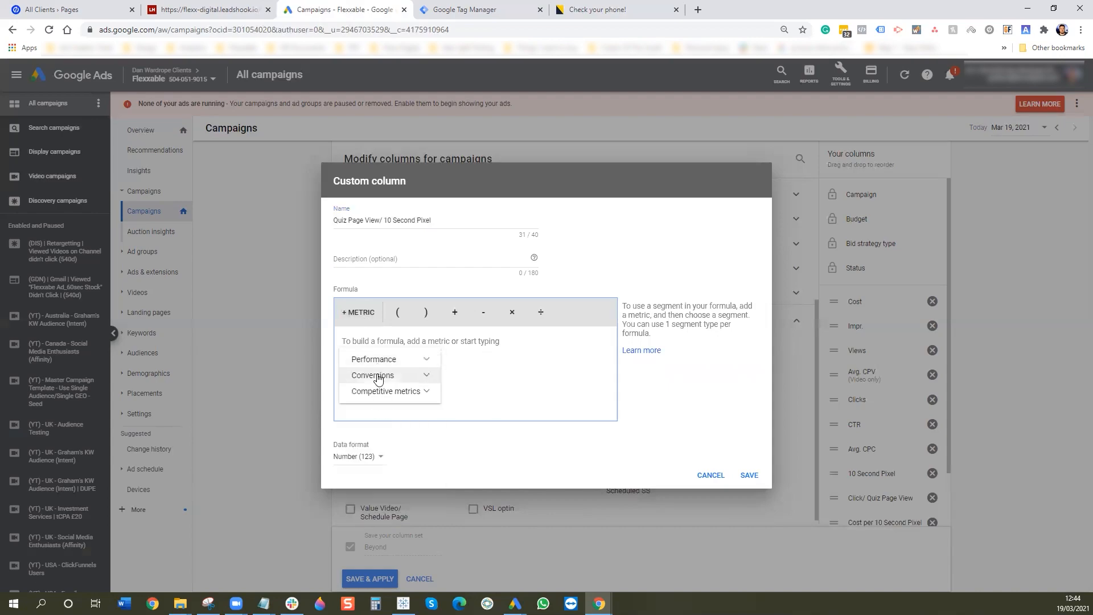
{"action": "left_click", "coordinate": [373, 375]}
{"action": "scroll", "coordinate": [444, 459], "scroll_direction": "down", "scroll_amount": 1}
{"action": "scroll", "coordinate": [444, 458], "scroll_direction": "down", "scroll_amount": 2}
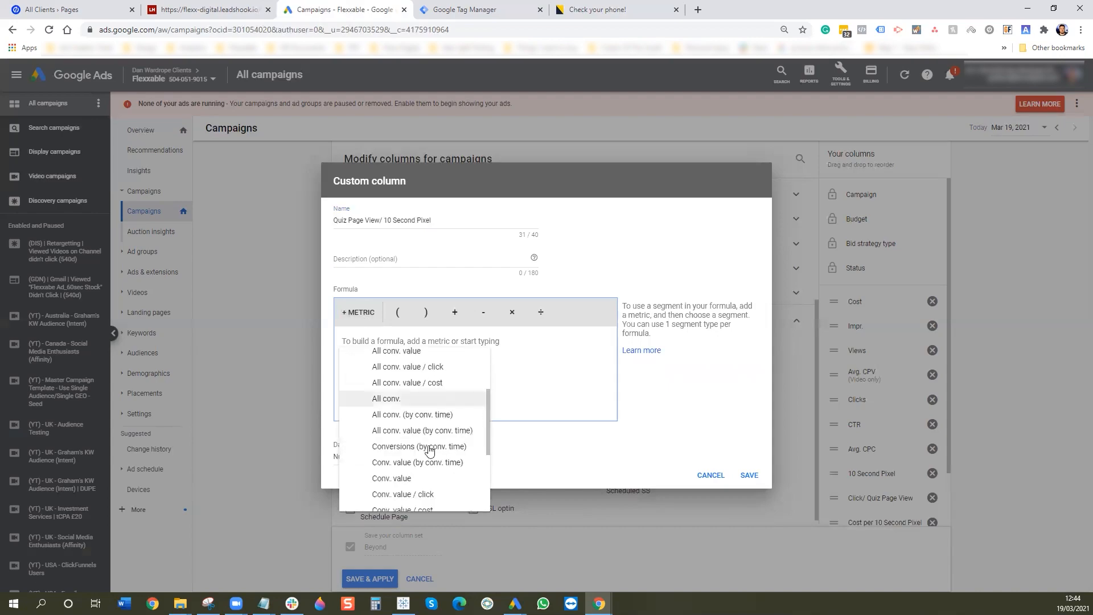
{"action": "left_click", "coordinate": [379, 394]}
{"action": "left_click", "coordinate": [661, 336]}
{"action": "left_click", "coordinate": [663, 358]}
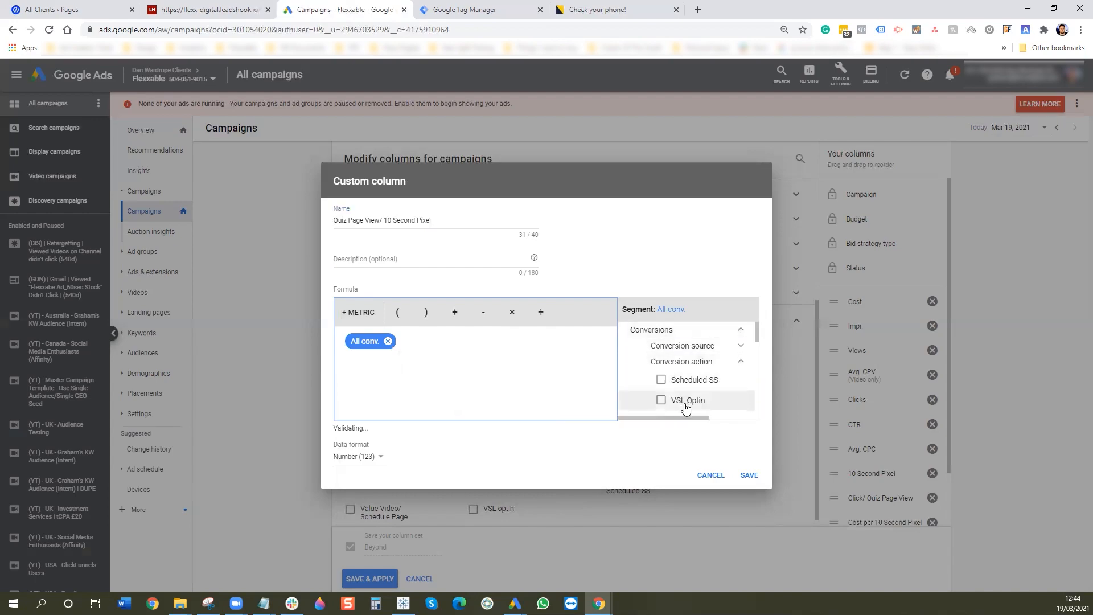
{"action": "scroll", "coordinate": [686, 406], "scroll_direction": "down", "scroll_amount": 5}
{"action": "scroll", "coordinate": [687, 407], "scroll_direction": "down", "scroll_amount": 1}
{"action": "left_click", "coordinate": [661, 402]}
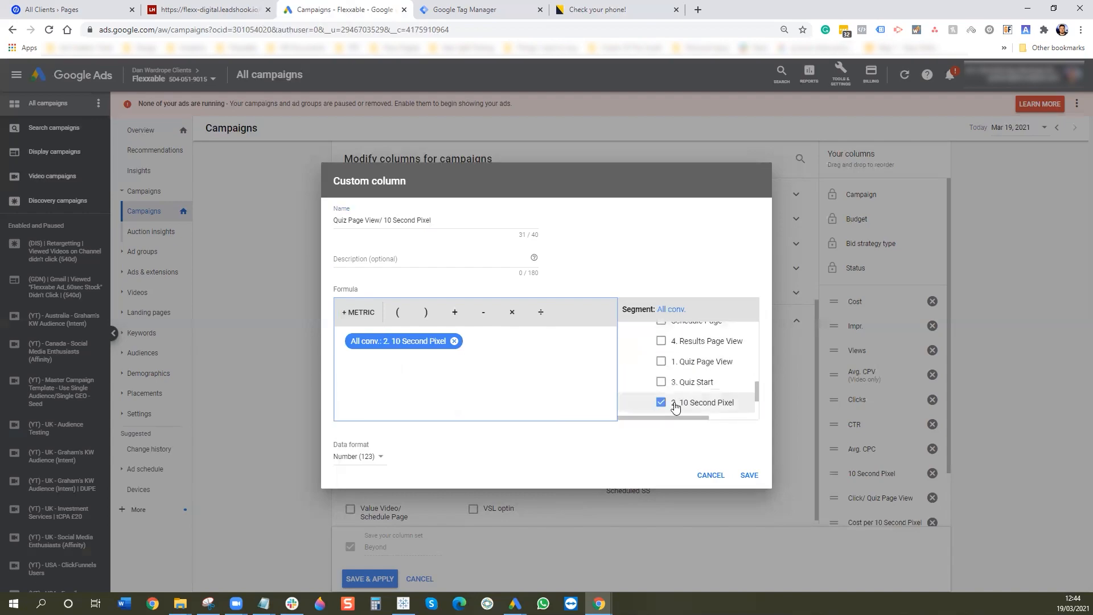
- Divide by All conv. limited to 1. Quiz Page View, format as Percent, and save
{"action": "left_click", "coordinate": [542, 314]}
{"action": "left_click", "coordinate": [358, 312]}
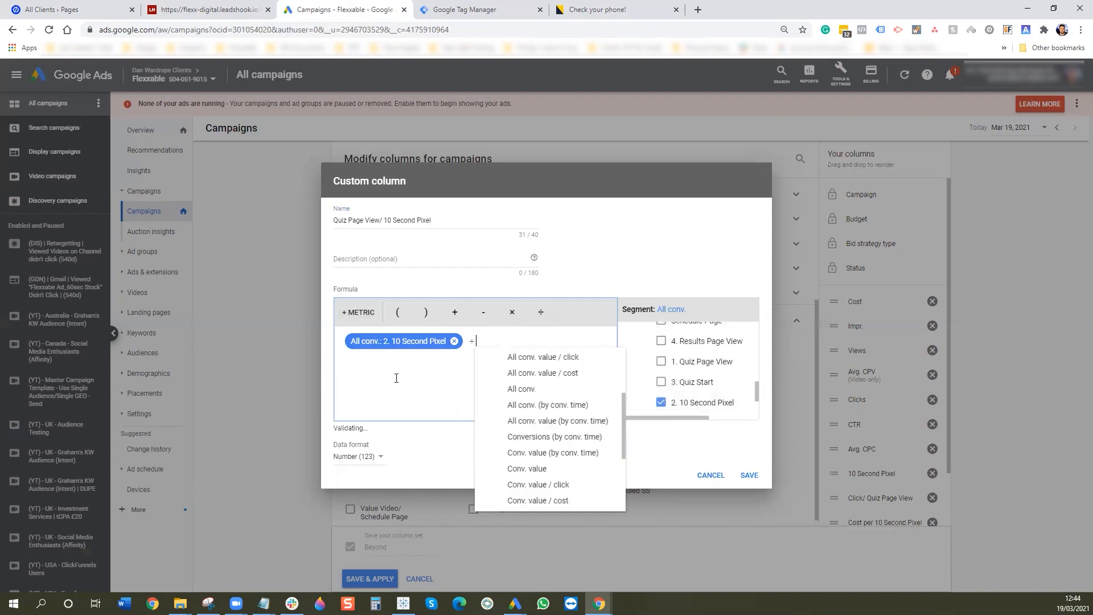
{"action": "left_click", "coordinate": [601, 389]}
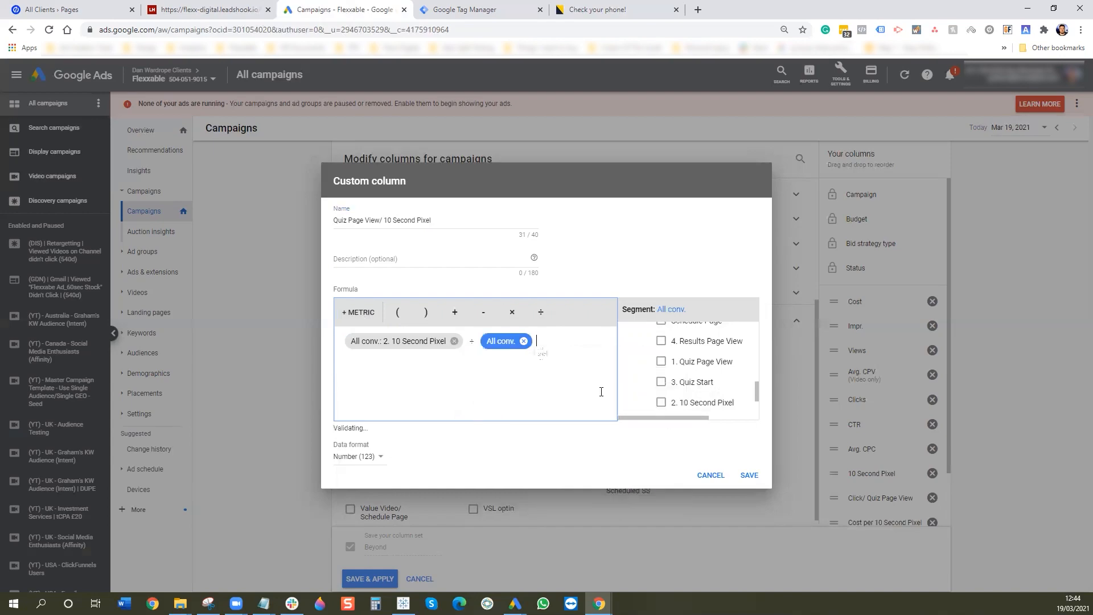
{"action": "left_click", "coordinate": [701, 362]}
{"action": "left_click", "coordinate": [356, 456]}
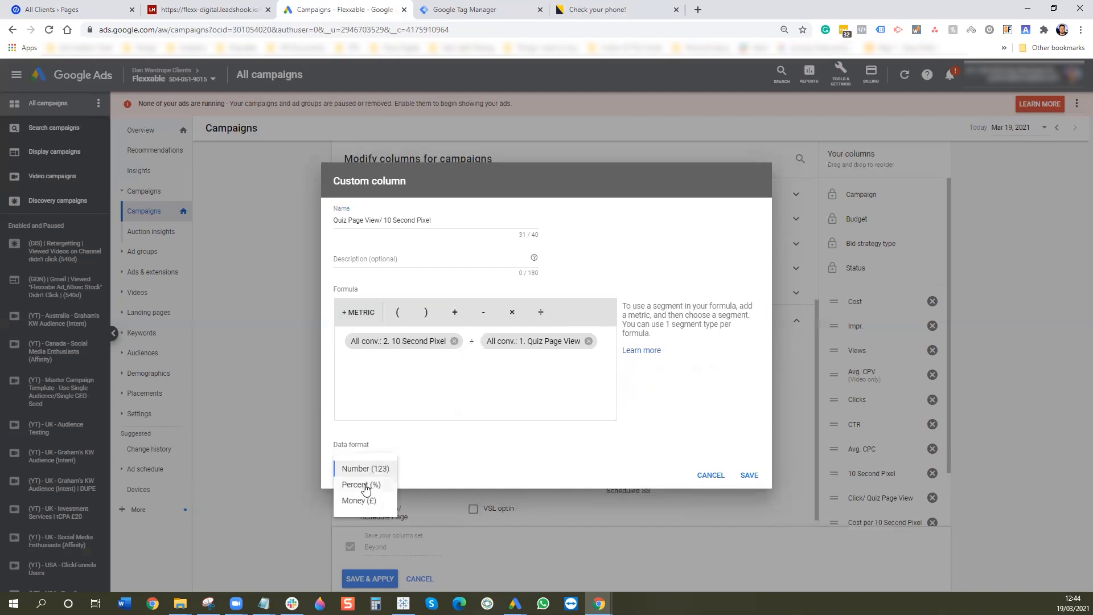
{"action": "left_click", "coordinate": [361, 486]}
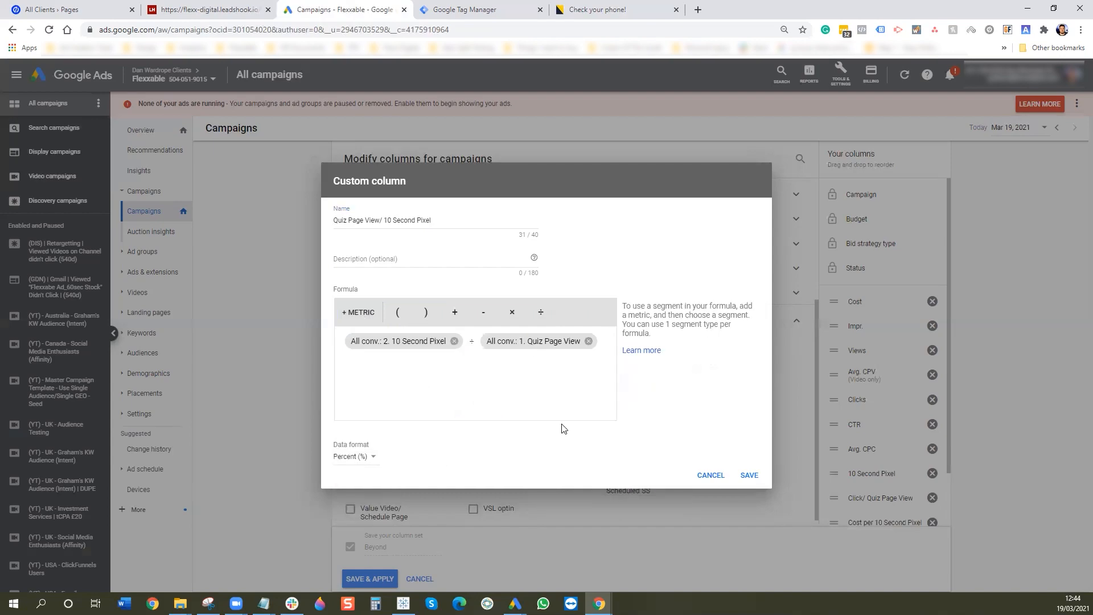
{"action": "left_click", "coordinate": [749, 476]}
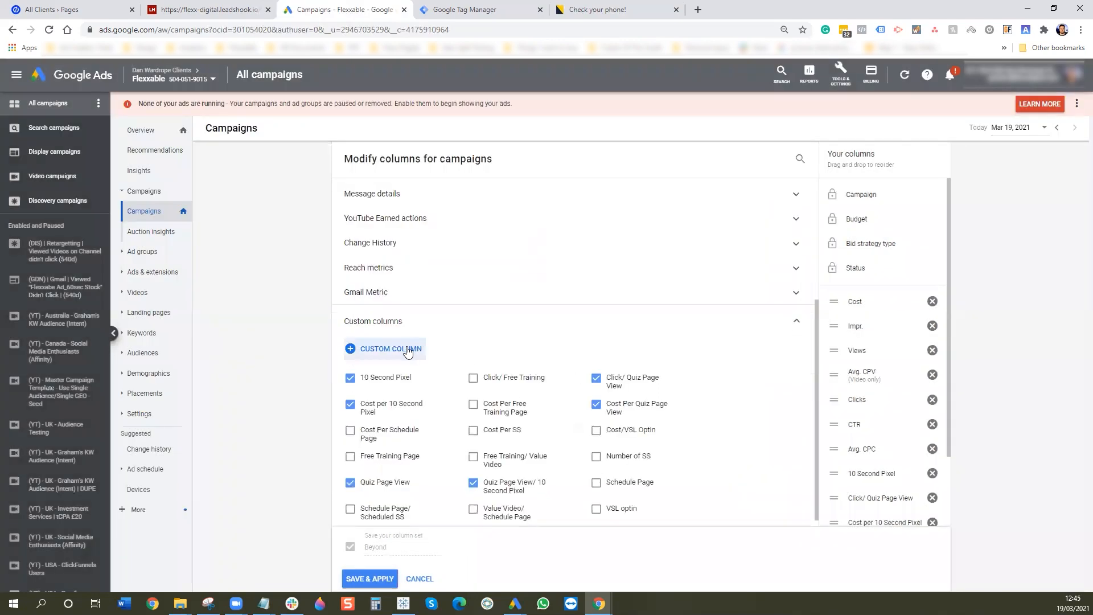
{"action": "left_click", "coordinate": [408, 350]}
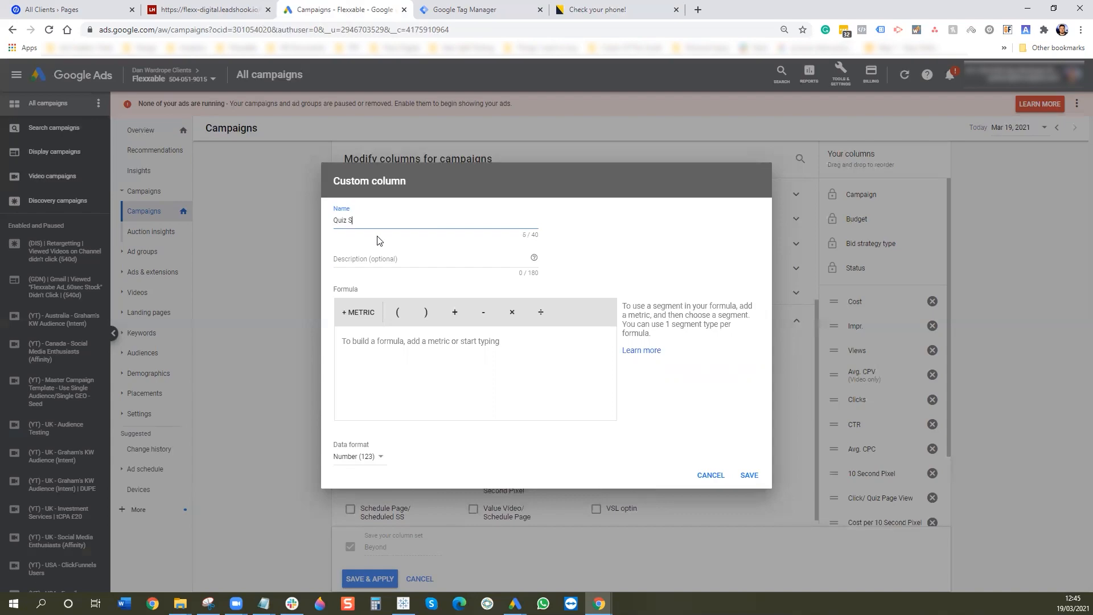
- Build the Quiz Start column as All conv. limited to 3. Quiz Start, save it, and start another column
{"action": "left_click", "coordinate": [370, 314]}
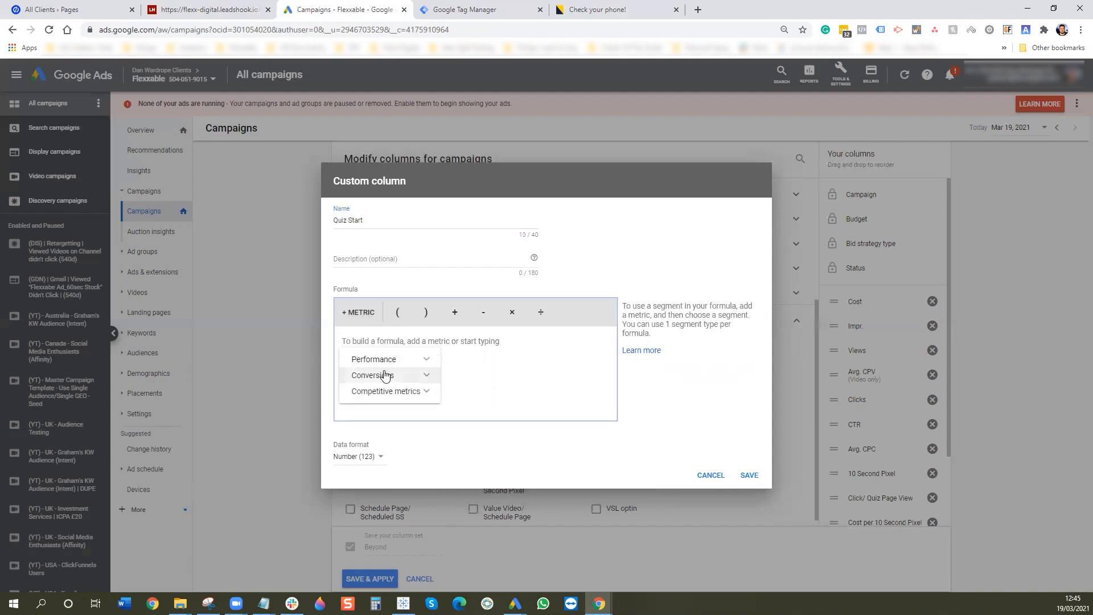
{"action": "left_click", "coordinate": [385, 376]}
{"action": "left_click", "coordinate": [435, 503]}
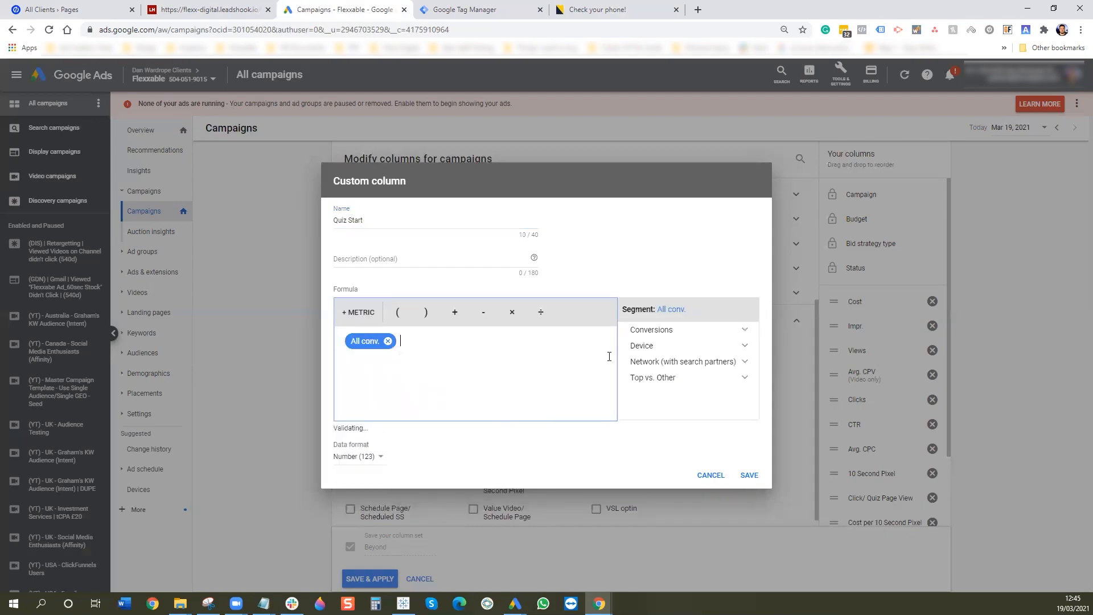
{"action": "left_click", "coordinate": [652, 344]}
{"action": "left_click", "coordinate": [655, 331]}
{"action": "left_click", "coordinate": [664, 361]}
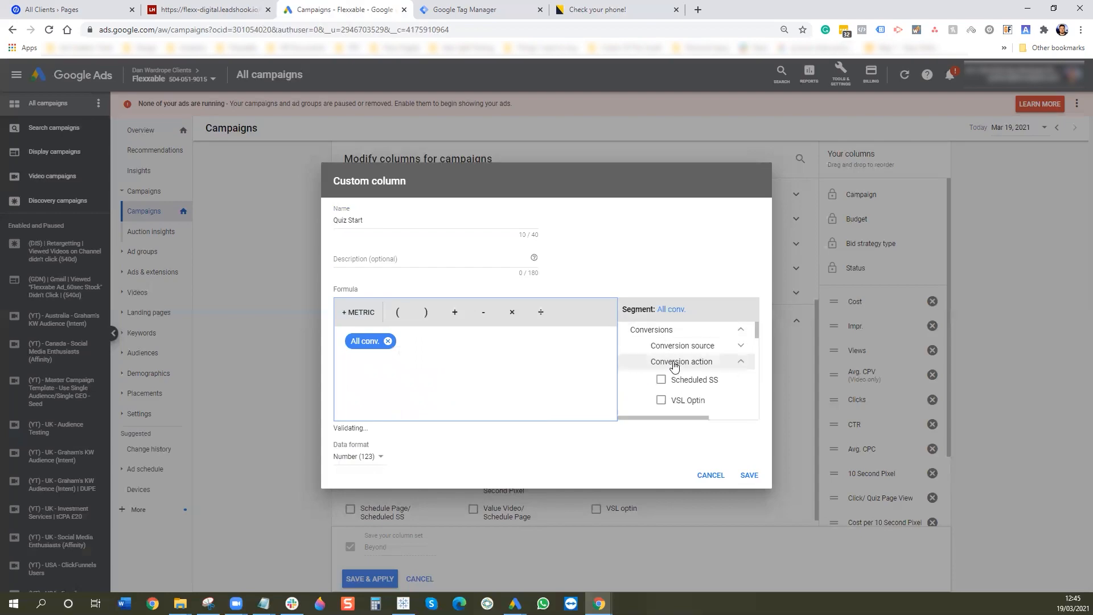
{"action": "scroll", "coordinate": [680, 382], "scroll_direction": "down", "scroll_amount": 3}
{"action": "scroll", "coordinate": [684, 391], "scroll_direction": "down", "scroll_amount": 6}
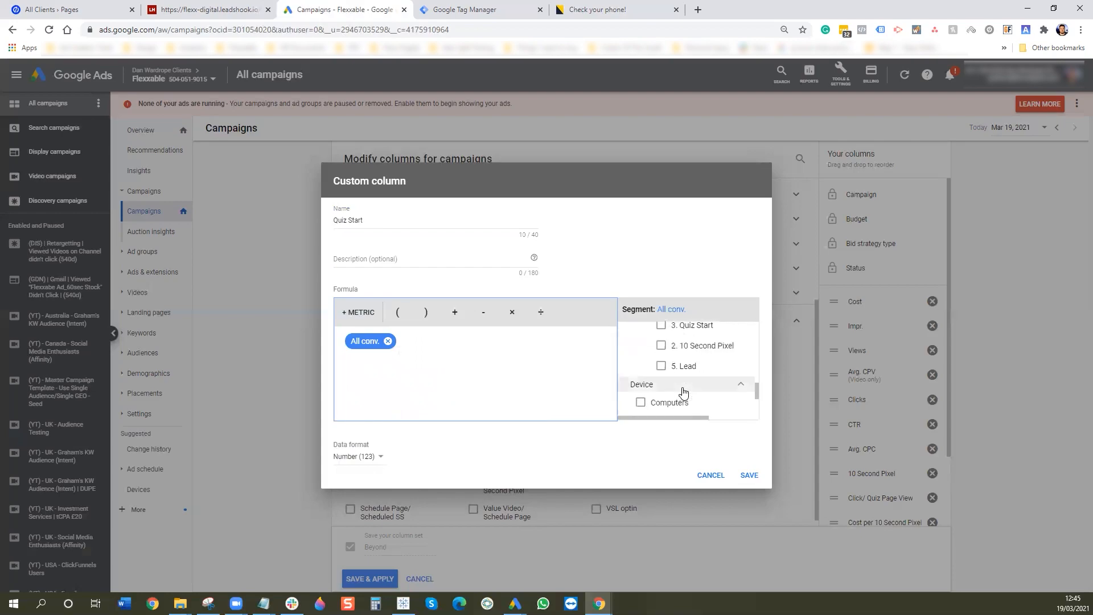
{"action": "scroll", "coordinate": [684, 387], "scroll_direction": "up", "scroll_amount": 2}
{"action": "left_click", "coordinate": [684, 387]}
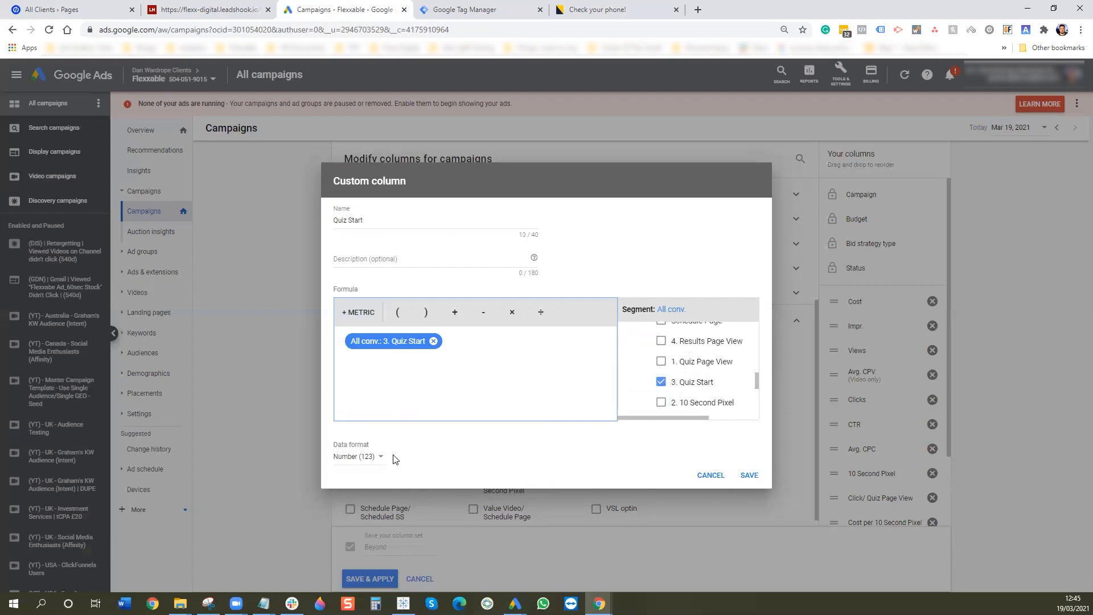
{"action": "left_click", "coordinate": [748, 475]}
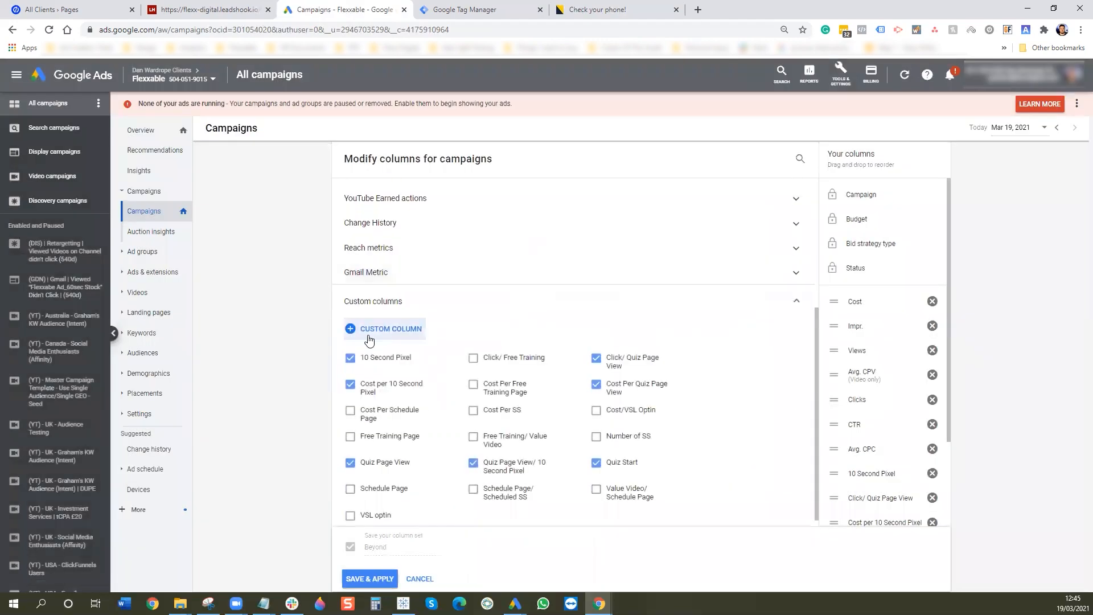
{"action": "left_click", "coordinate": [370, 260]}
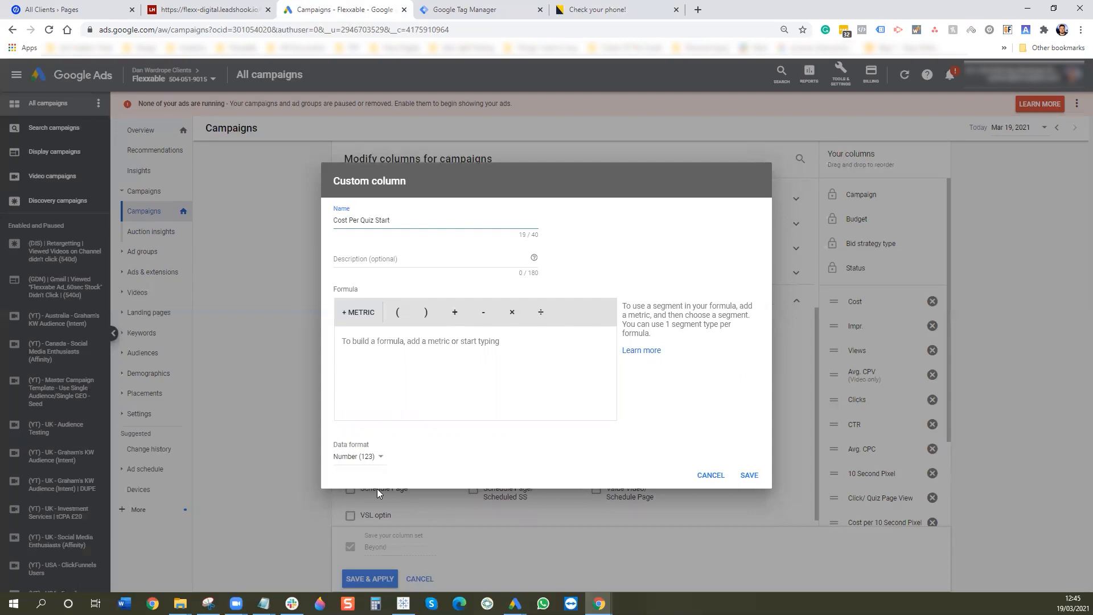
- Format the Cost Per Quiz Start column as Money (£) and start its formula with Cost ÷
{"action": "left_click", "coordinate": [355, 459]}
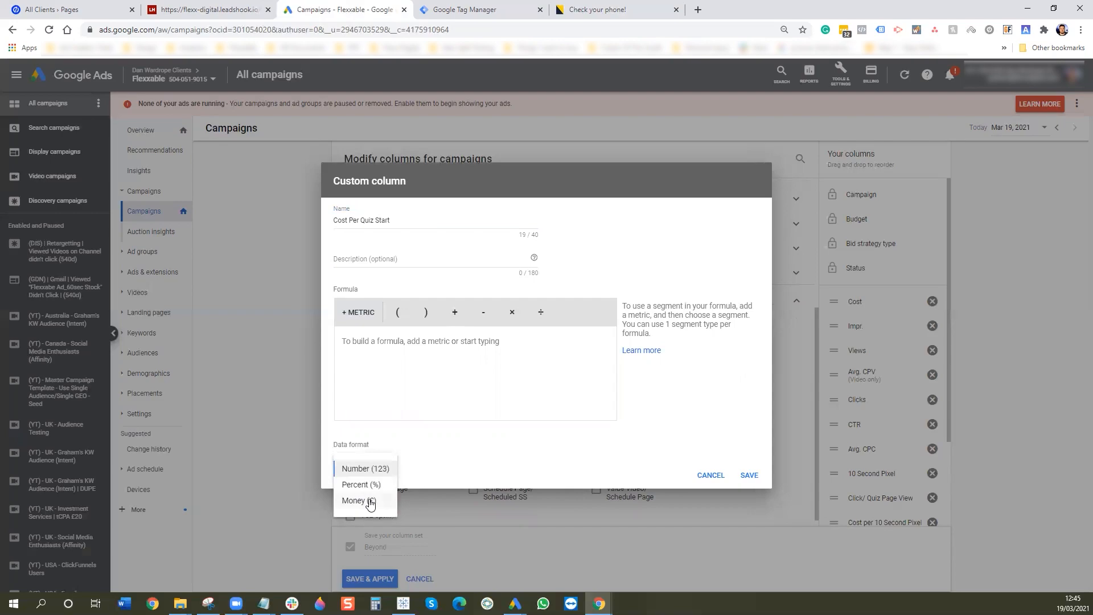
{"action": "left_click", "coordinate": [371, 505]}
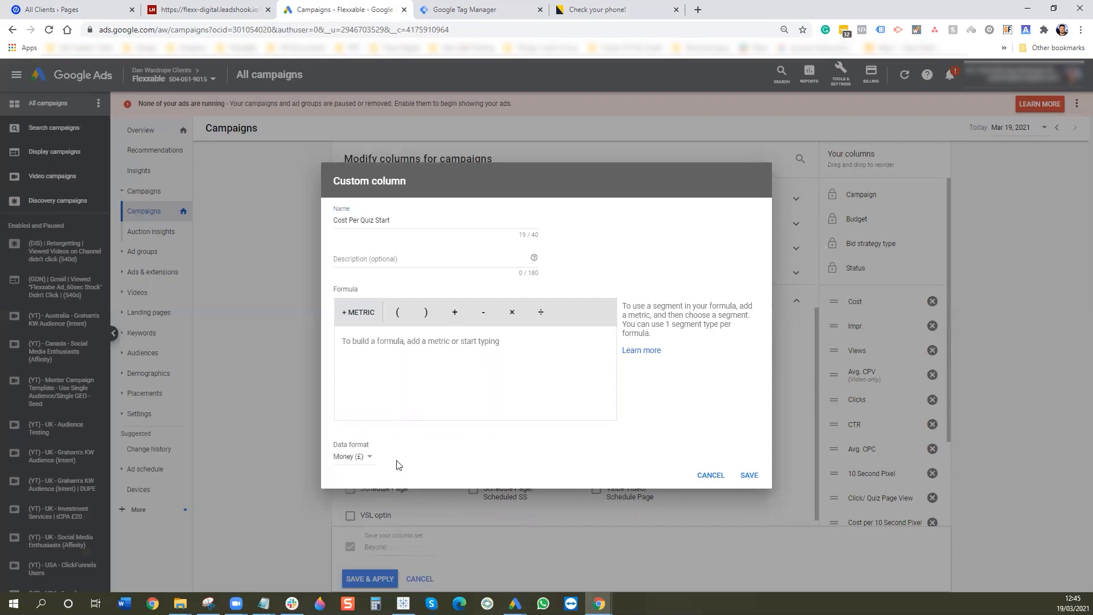
{"action": "left_click", "coordinate": [362, 313]}
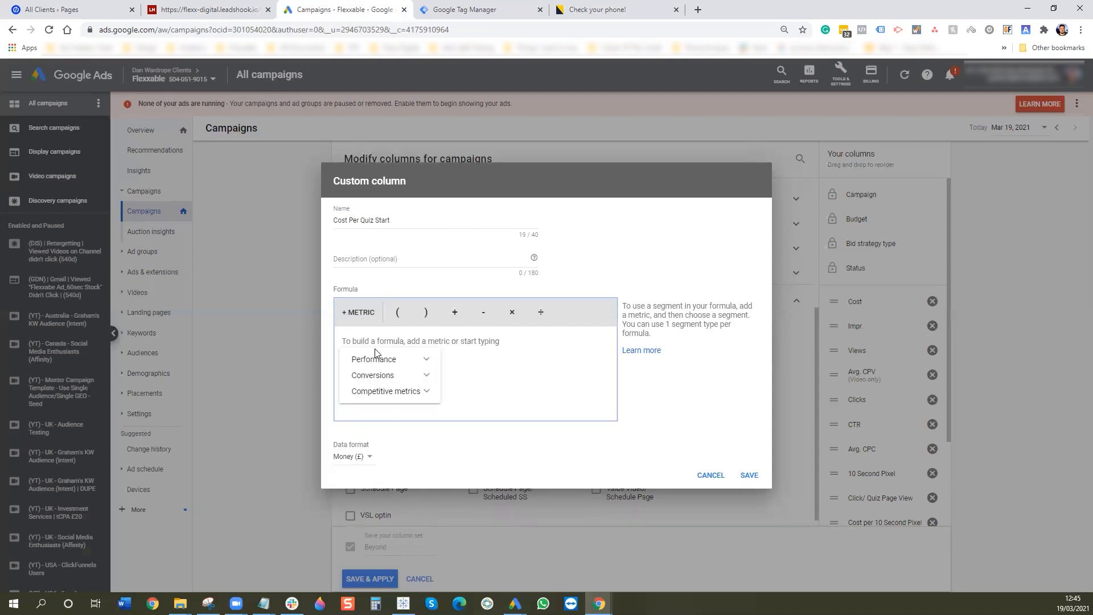
{"action": "left_click", "coordinate": [397, 359]}
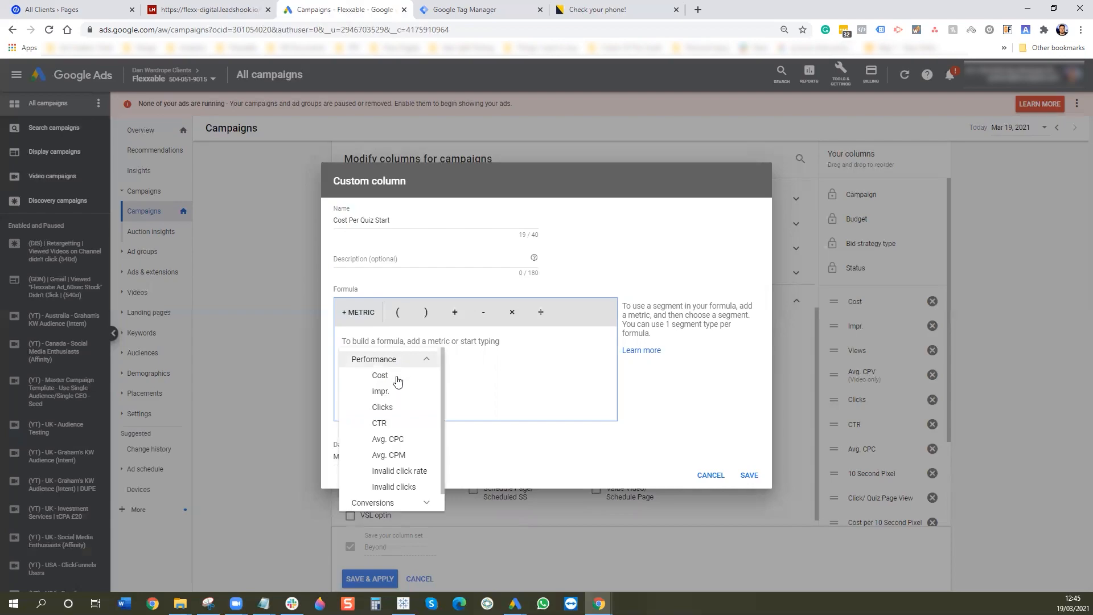
{"action": "left_click", "coordinate": [397, 371]}
{"action": "left_click", "coordinate": [541, 312]}
- Divide Cost by All conv. limited to 3. Quiz Start and save the column
{"action": "left_click", "coordinate": [346, 322]}
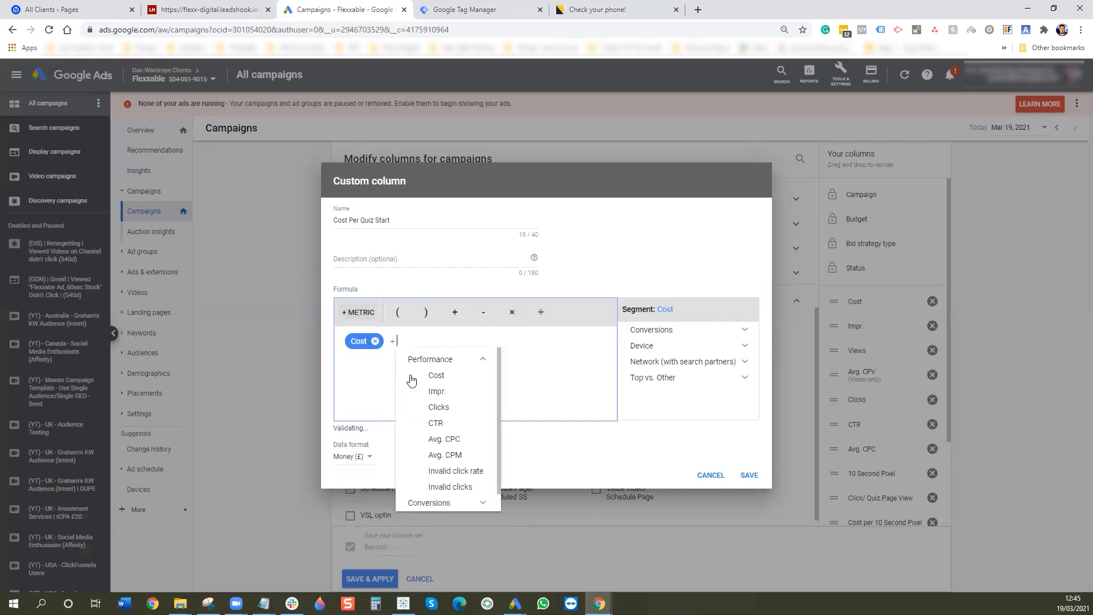
{"action": "left_click", "coordinate": [447, 507]}
{"action": "left_click", "coordinate": [442, 460]}
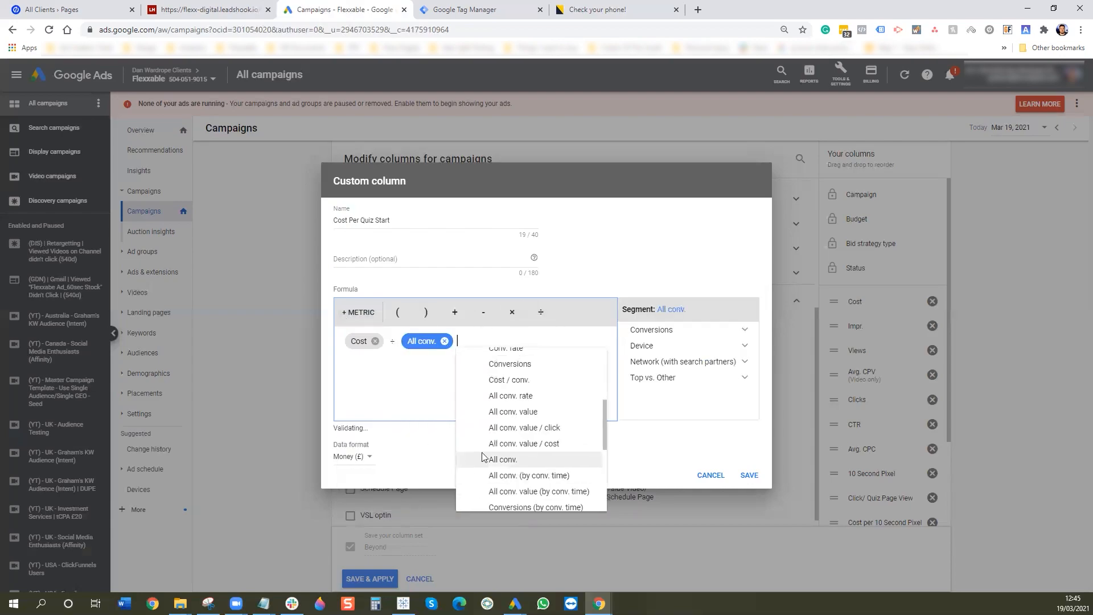
{"action": "left_click", "coordinate": [674, 330]}
{"action": "left_click", "coordinate": [689, 360]}
{"action": "scroll", "coordinate": [712, 387], "scroll_direction": "down", "scroll_amount": 5}
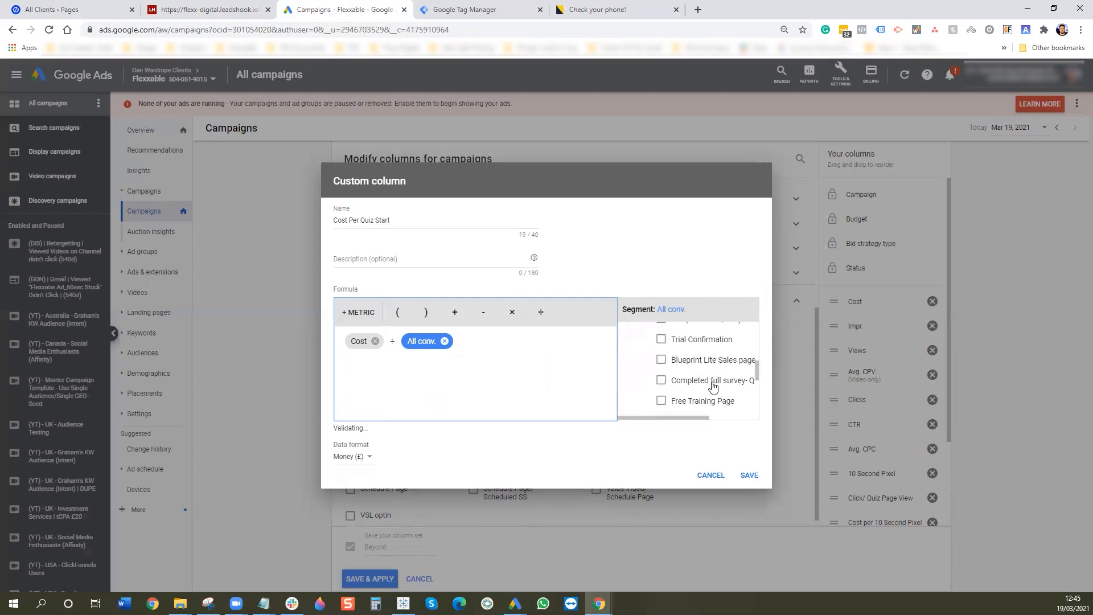
{"action": "left_click", "coordinate": [680, 383]}
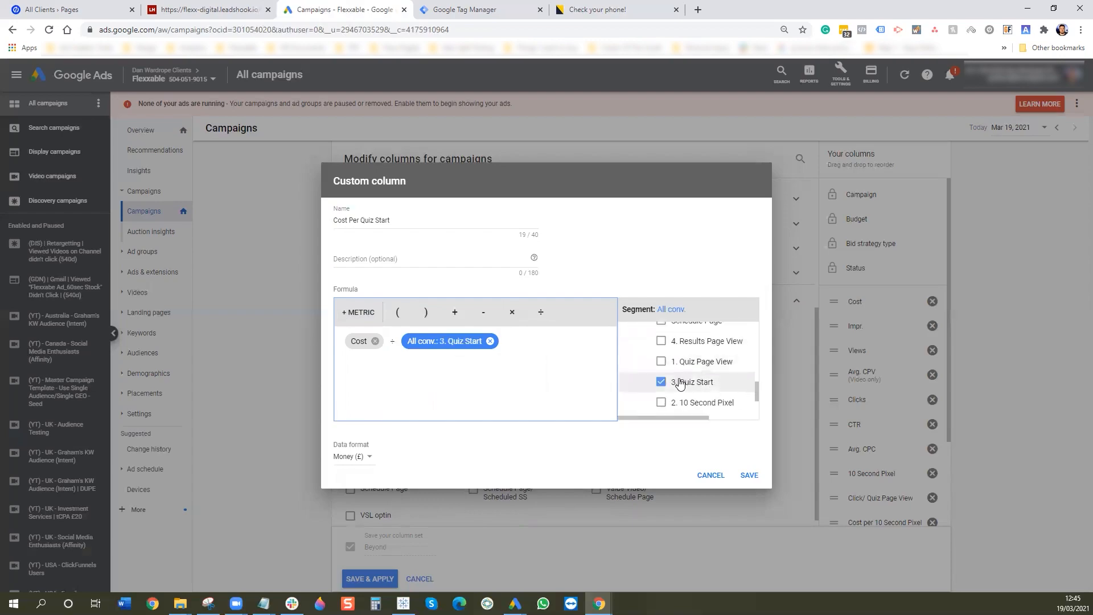
{"action": "left_click", "coordinate": [747, 479]}
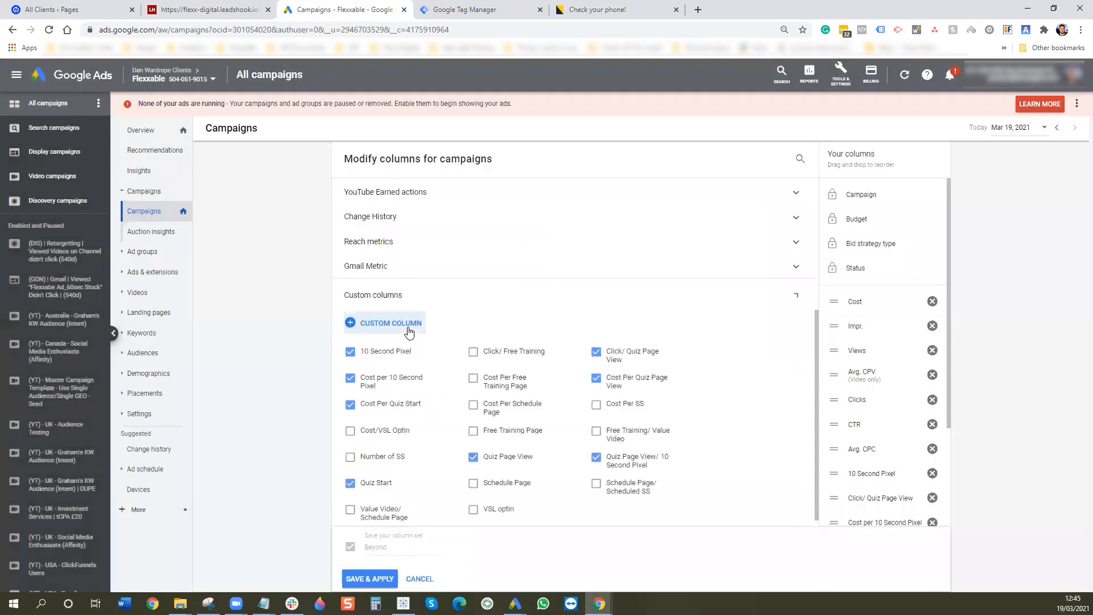
- Start a new custom column whose formula begins with All conv. limited to 3. Quiz Start
{"action": "left_click", "coordinate": [408, 329]}
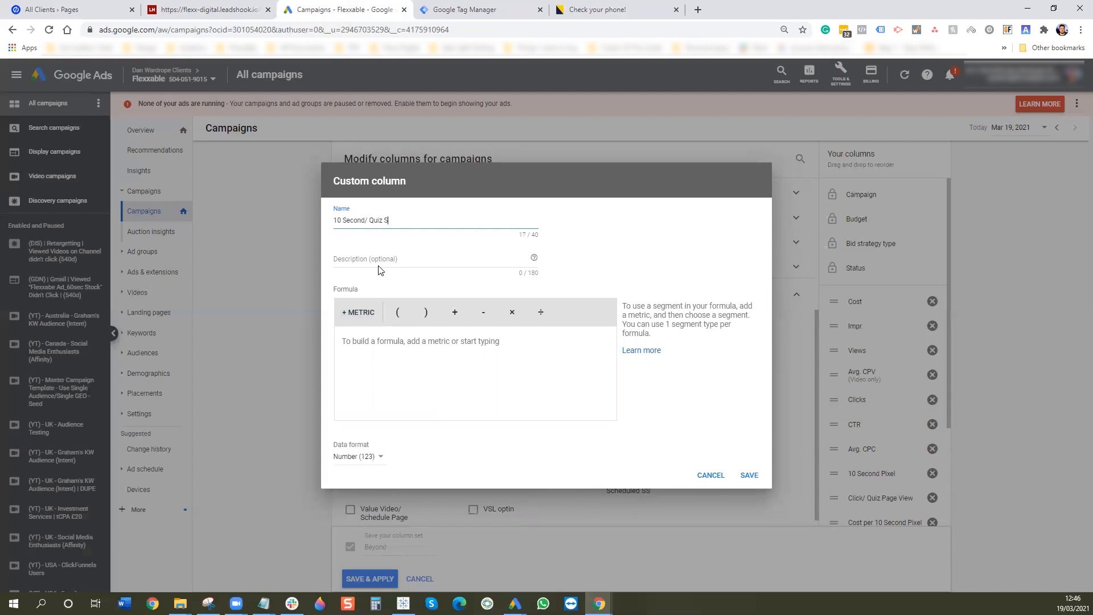
{"action": "left_click", "coordinate": [367, 317]}
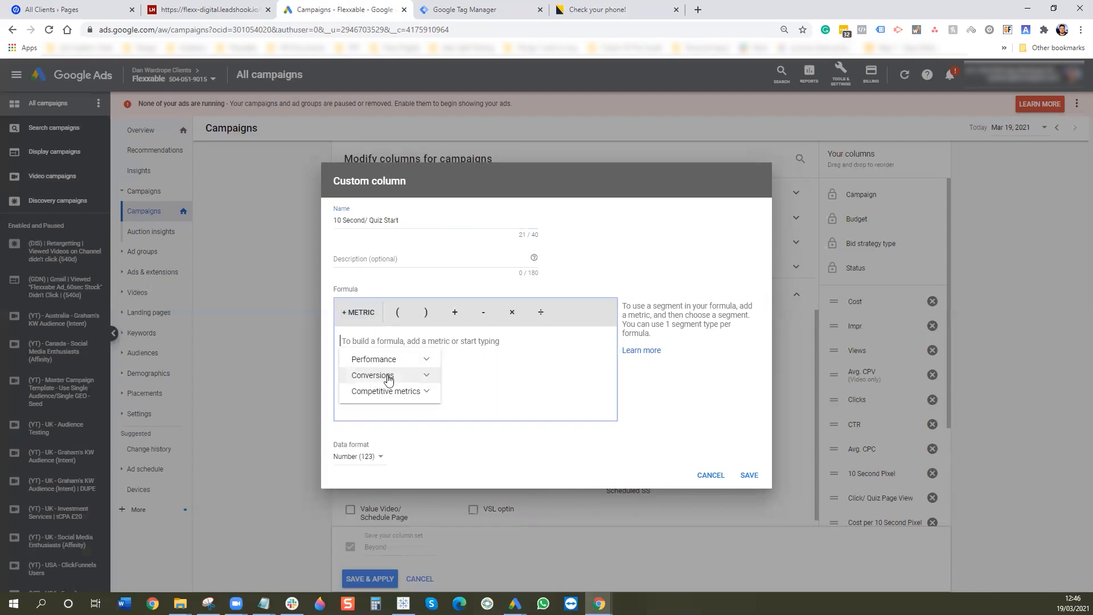
{"action": "left_click", "coordinate": [394, 376]}
{"action": "scroll", "coordinate": [396, 381], "scroll_direction": "down", "scroll_amount": 3}
{"action": "left_click", "coordinate": [400, 391]}
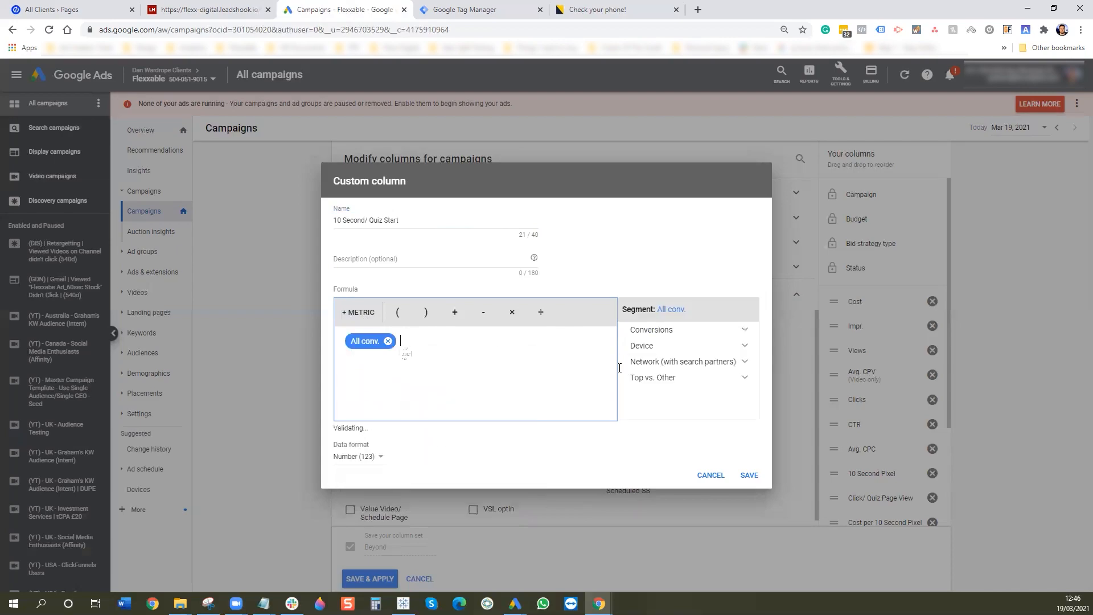
{"action": "left_click", "coordinate": [673, 335]}
{"action": "left_click", "coordinate": [672, 357]}
{"action": "scroll", "coordinate": [683, 388], "scroll_direction": "down", "scroll_amount": 5}
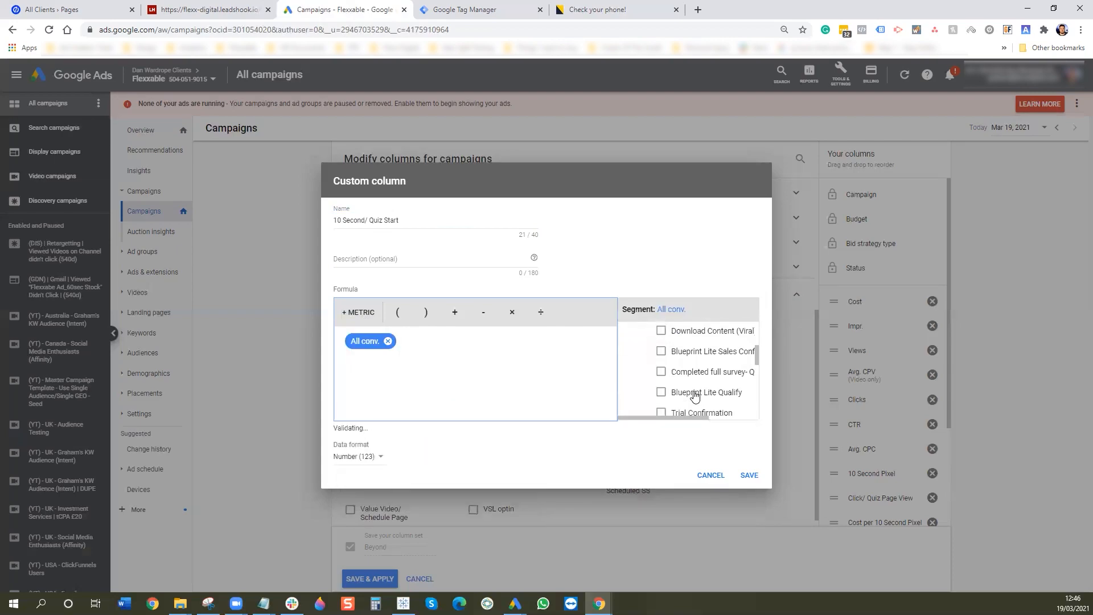
{"action": "scroll", "coordinate": [691, 387], "scroll_direction": "down", "scroll_amount": 3}
{"action": "scroll", "coordinate": [690, 382], "scroll_direction": "up", "scroll_amount": 1}
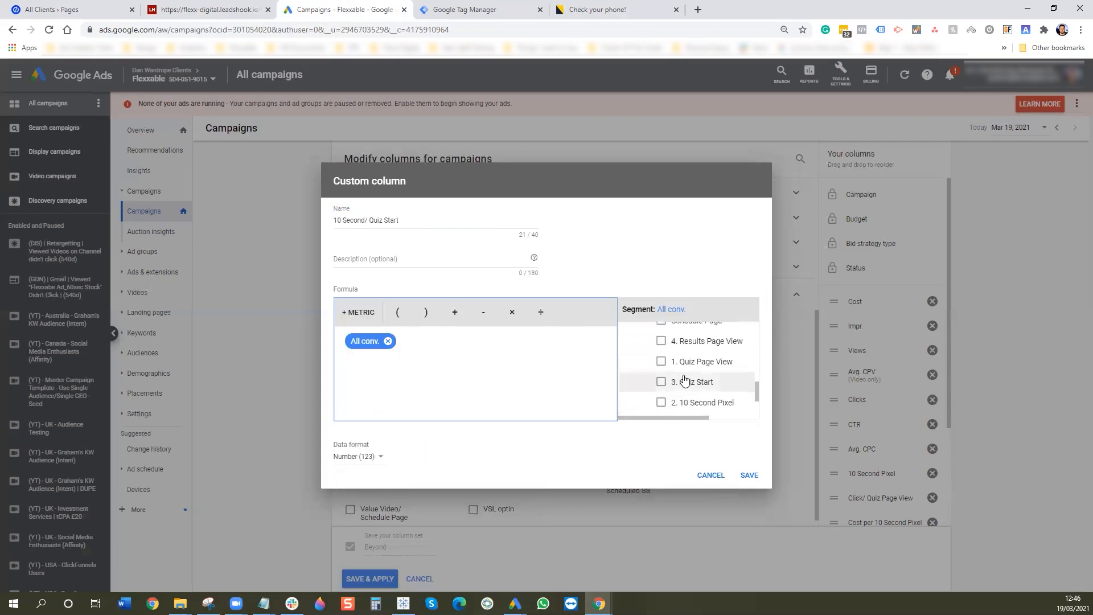
{"action": "left_click", "coordinate": [691, 382]}
- Divide by All conv. limited to 2. 10 Second Pixel, format as Percent, and save
{"action": "left_click", "coordinate": [541, 312]}
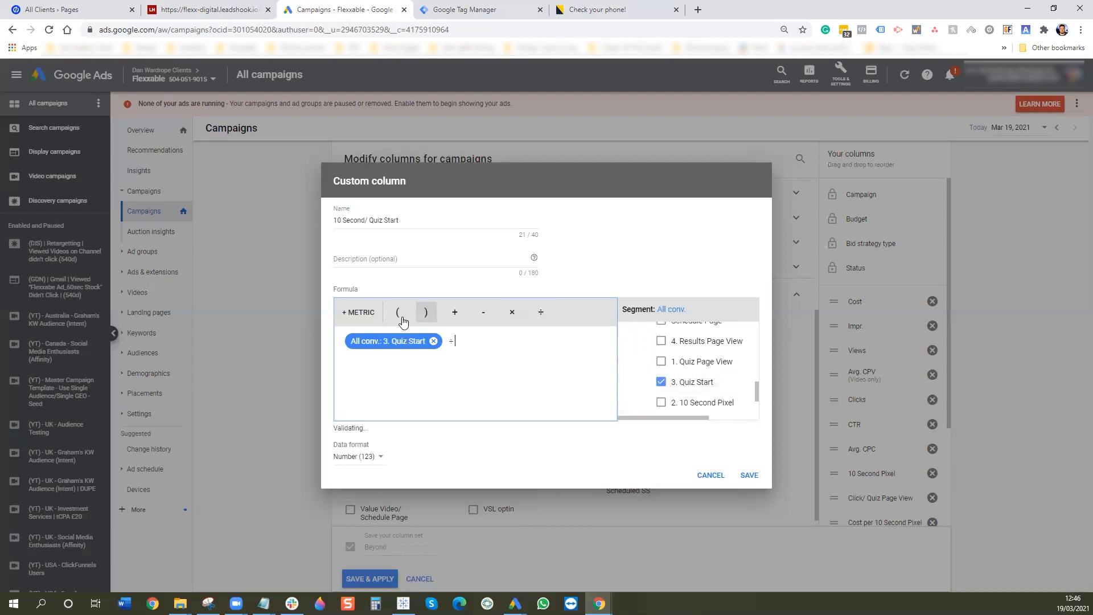
{"action": "left_click", "coordinate": [359, 312]}
{"action": "left_click", "coordinate": [494, 393]}
{"action": "left_click", "coordinate": [661, 402]}
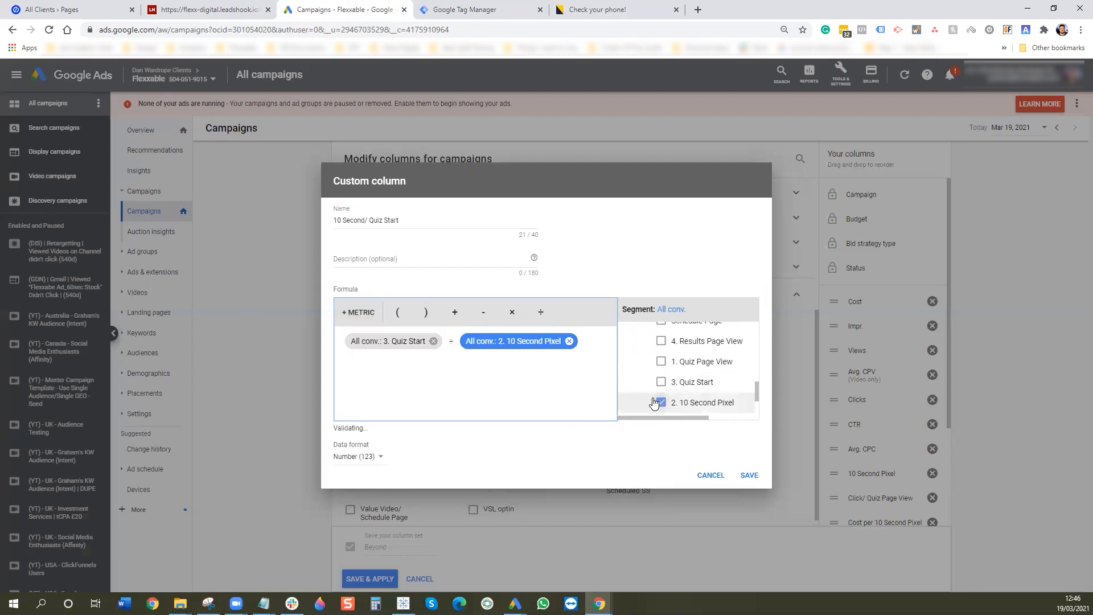
{"action": "left_click", "coordinate": [365, 456]}
{"action": "left_click", "coordinate": [360, 486]}
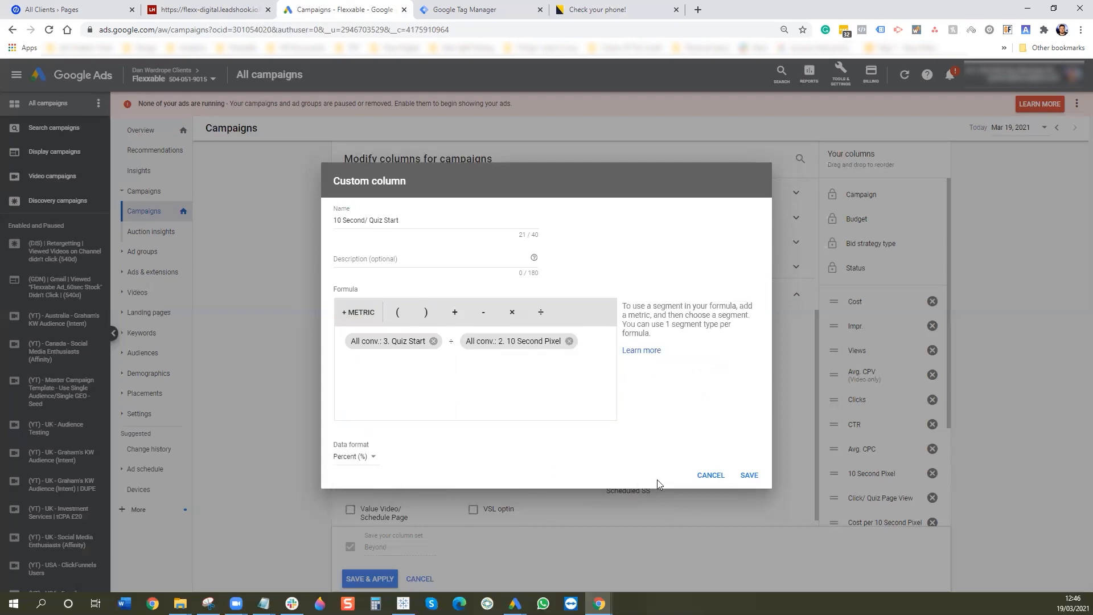
{"action": "left_click", "coordinate": [748, 475]}
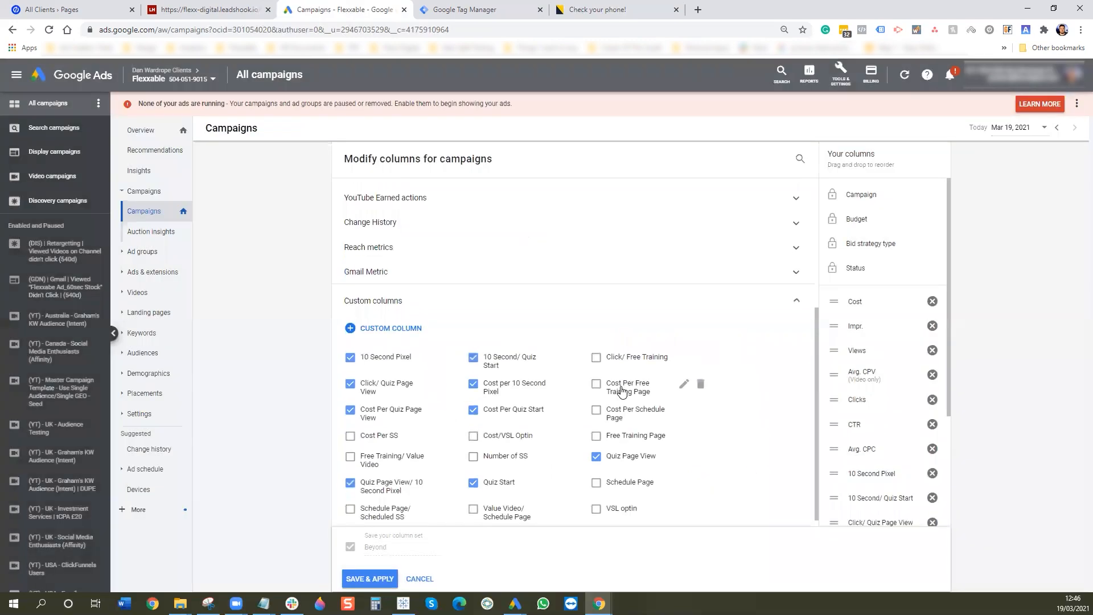
- Create the Results Page View column as All conv. limited to 4. Results Page View and save it
{"action": "left_click", "coordinate": [388, 336]}
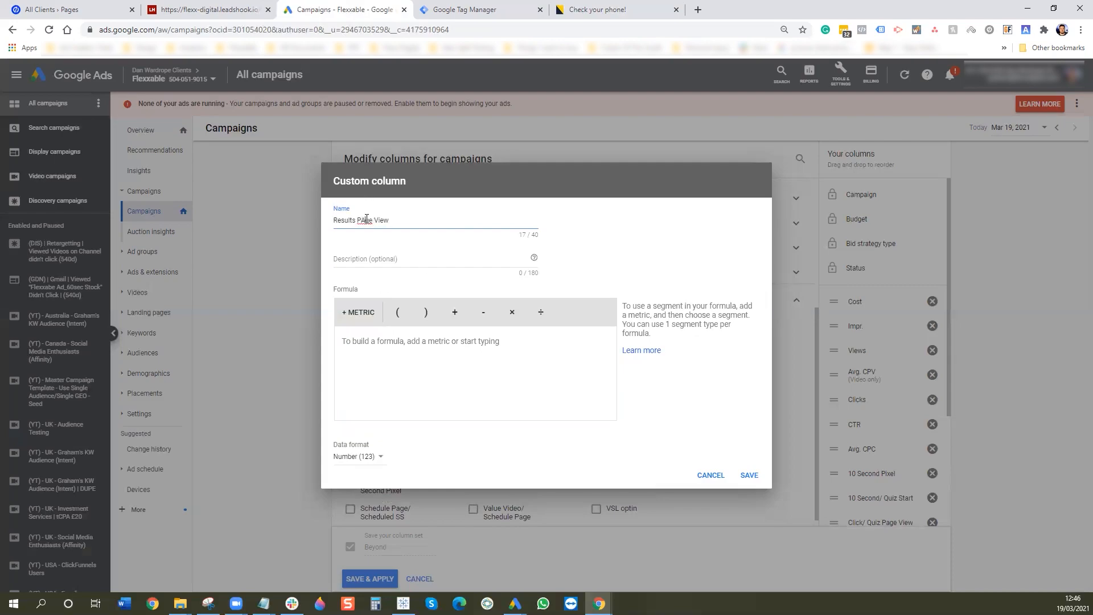
{"action": "left_click", "coordinate": [373, 313]}
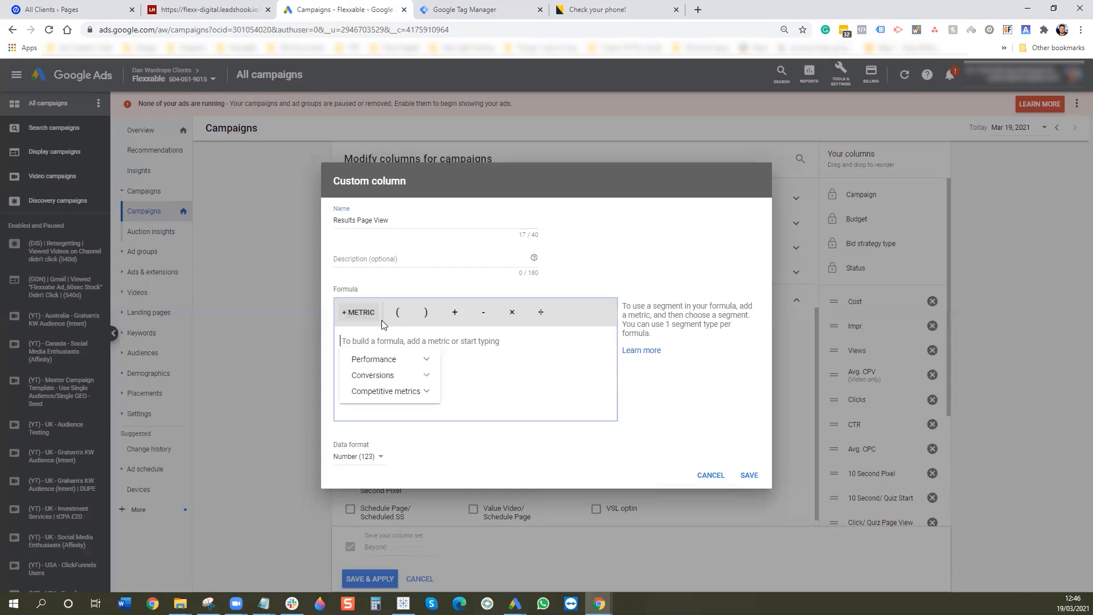
{"action": "left_click", "coordinate": [367, 359]}
{"action": "left_click", "coordinate": [373, 360]}
{"action": "left_click", "coordinate": [376, 378]}
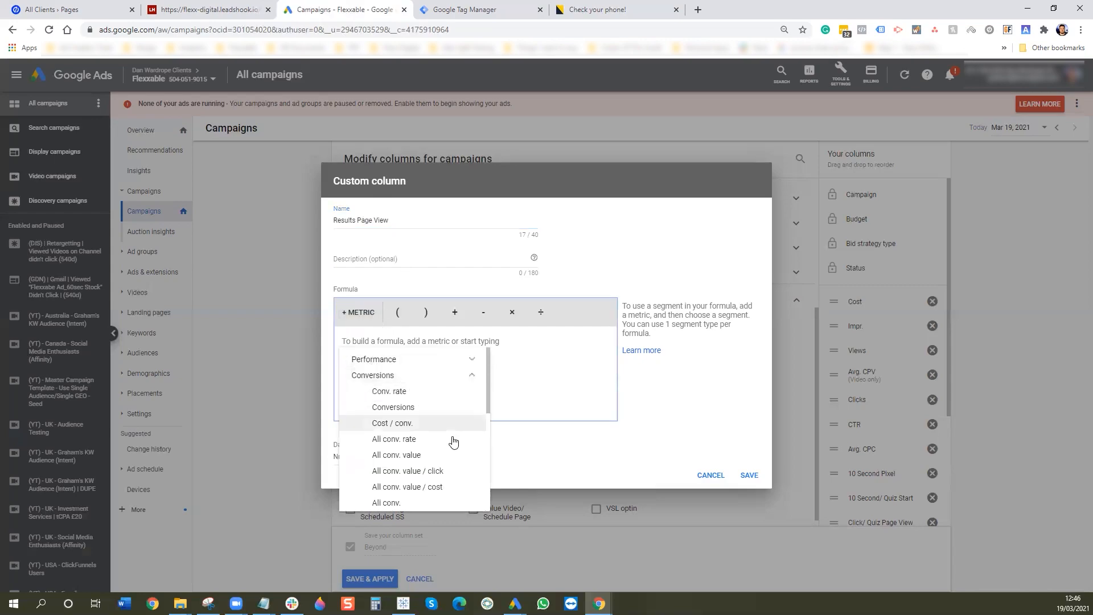
{"action": "left_click", "coordinate": [406, 495]}
{"action": "left_click", "coordinate": [669, 331]}
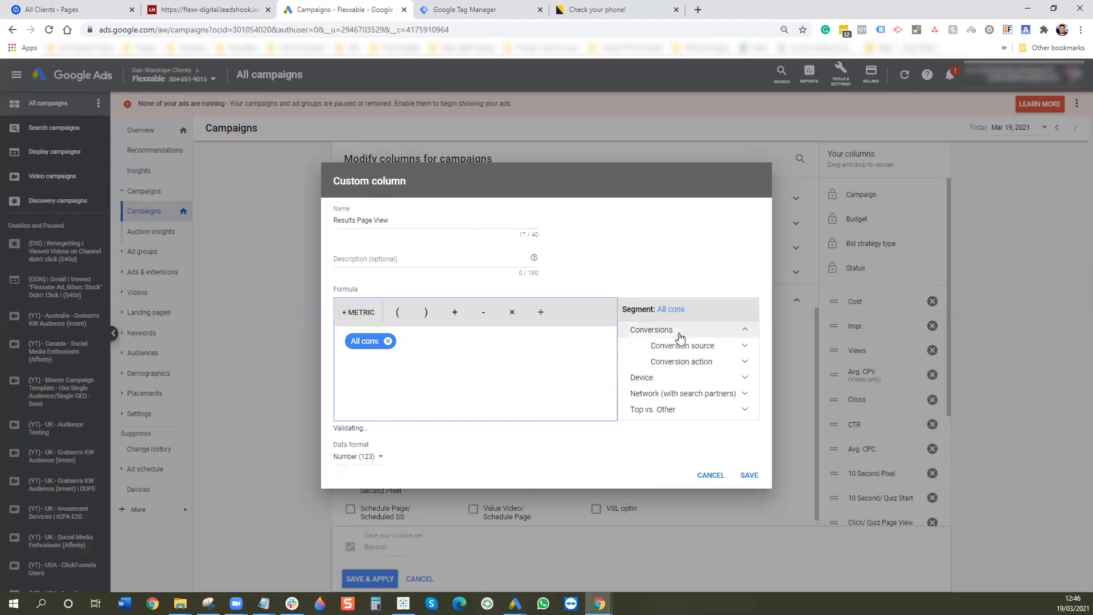
{"action": "left_click", "coordinate": [675, 362]}
{"action": "scroll", "coordinate": [688, 395], "scroll_direction": "down", "scroll_amount": 5}
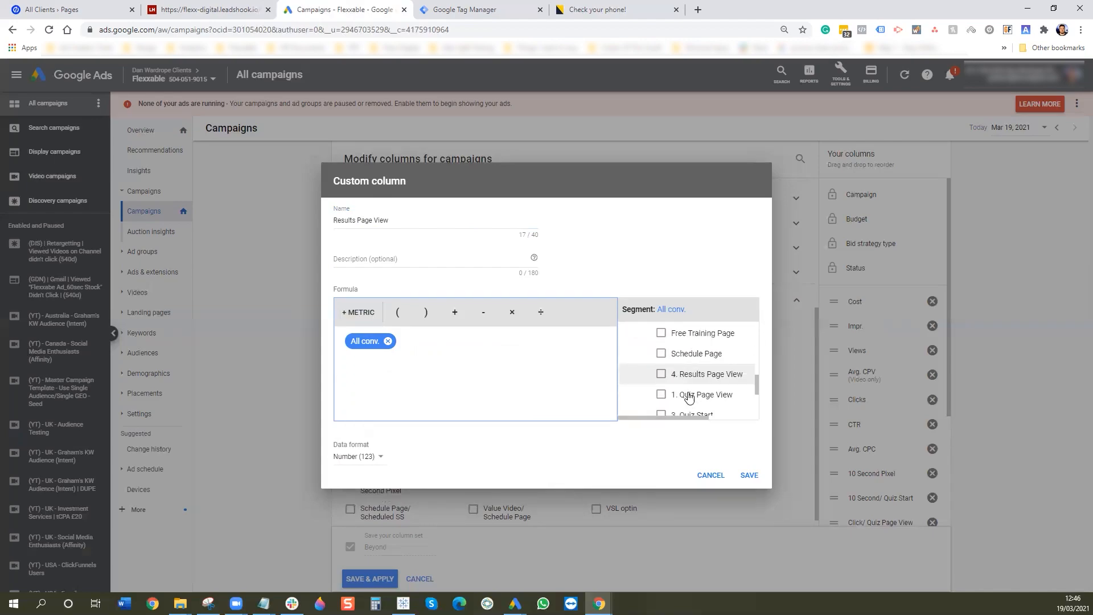
{"action": "scroll", "coordinate": [690, 395], "scroll_direction": "up", "scroll_amount": 2}
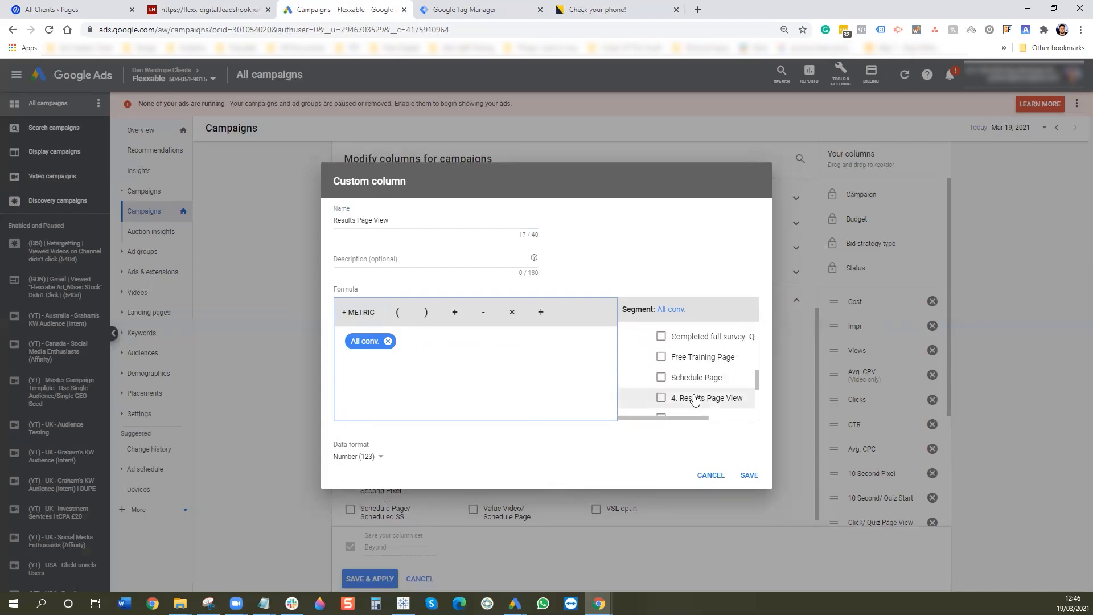
{"action": "left_click", "coordinate": [691, 398]}
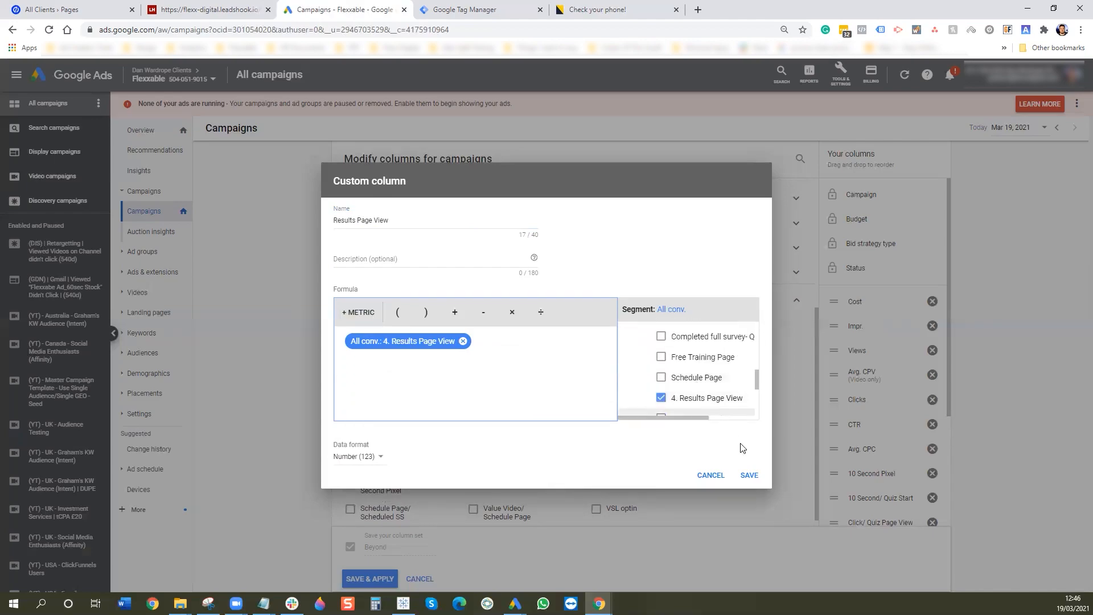
{"action": "left_click", "coordinate": [750, 476]}
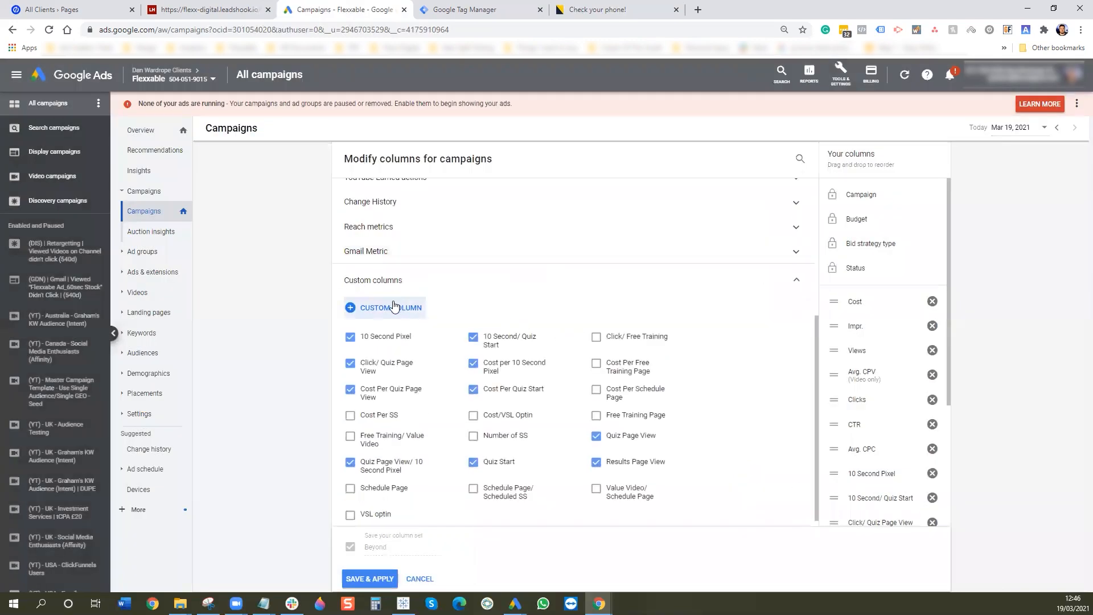
- Create a custom column named 'Cost Per Results Page' with the formula Cost ÷ All conv
{"action": "left_click", "coordinate": [395, 307]}
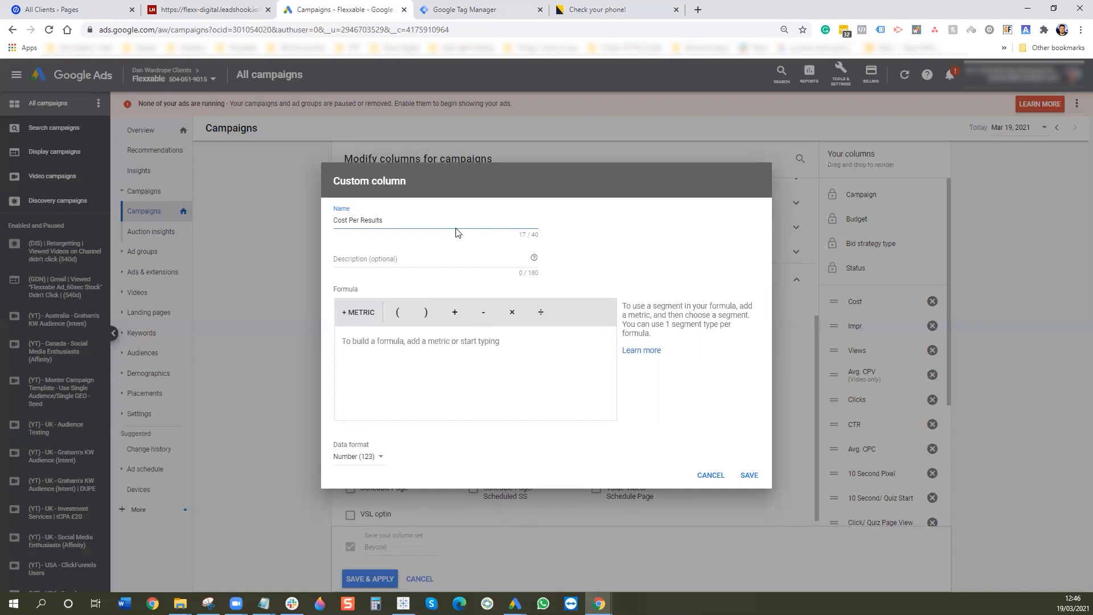
{"action": "type", "text": "Cost Per Results Page"}
{"action": "left_click", "coordinate": [358, 312]}
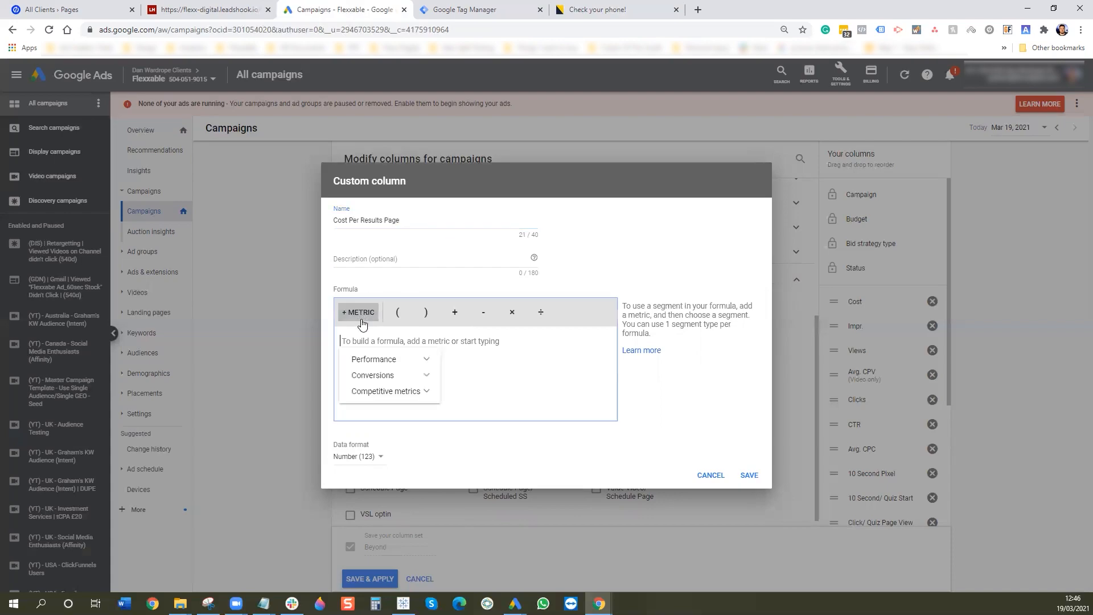
{"action": "left_click", "coordinate": [373, 376]}
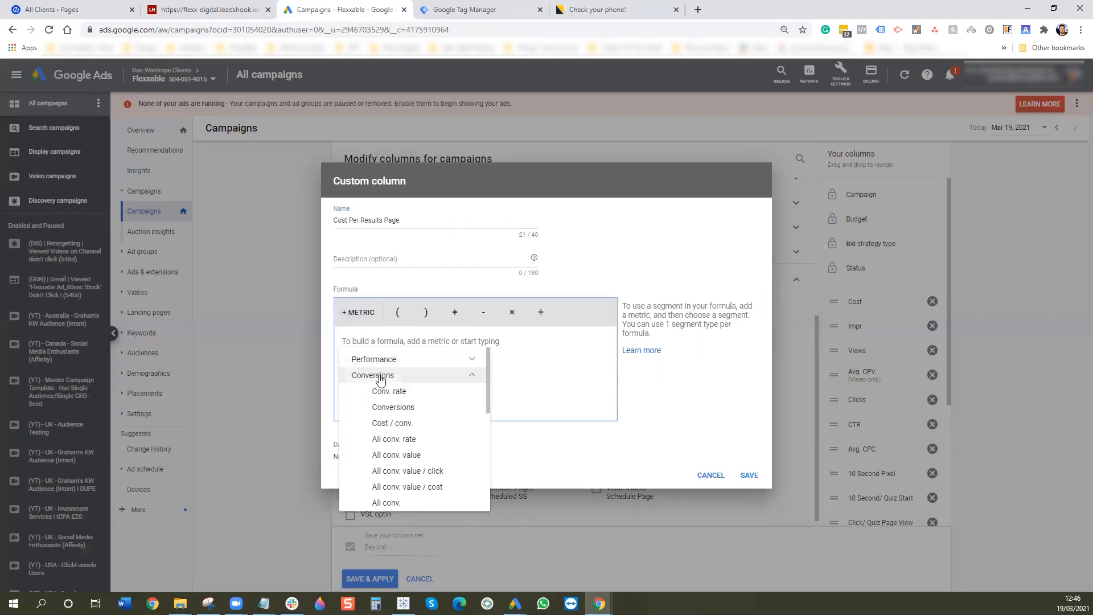
{"action": "left_click", "coordinate": [417, 503]}
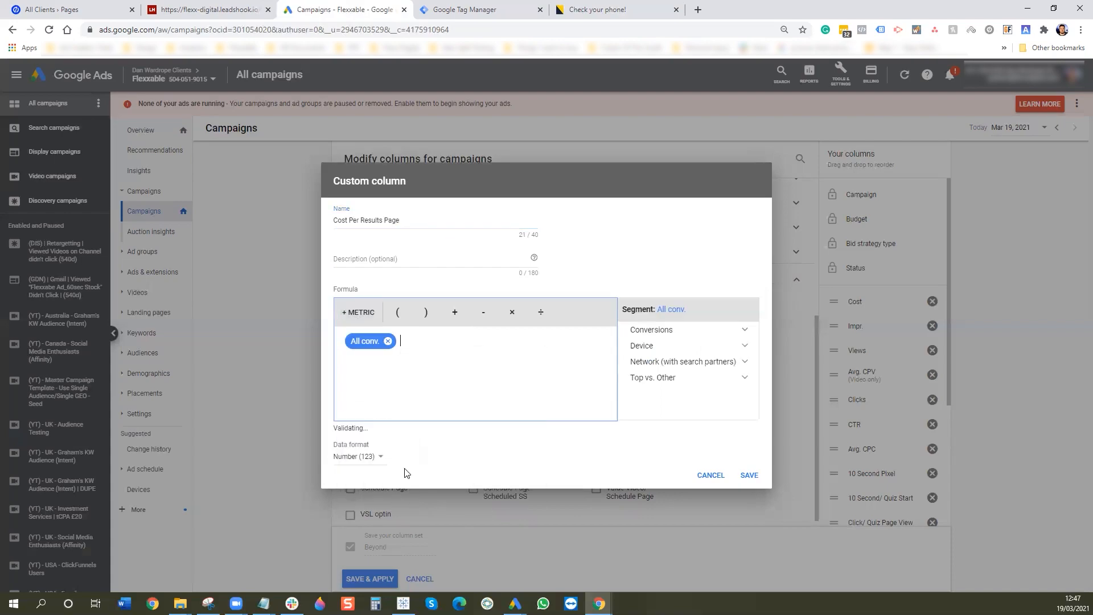
{"action": "left_click", "coordinate": [366, 313]}
{"action": "left_click", "coordinate": [419, 363]}
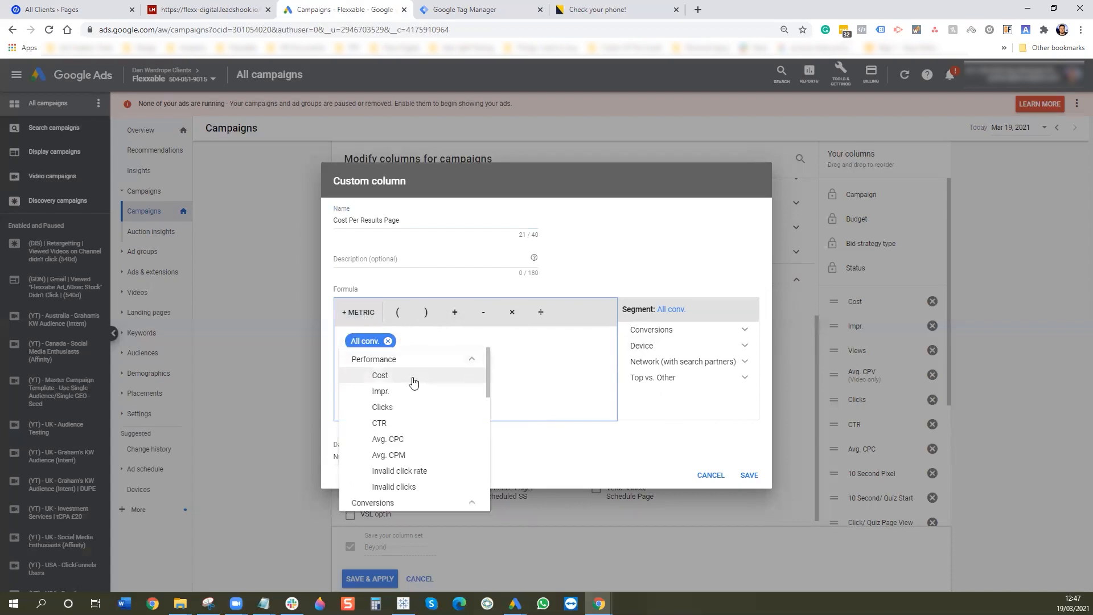
{"action": "left_click", "coordinate": [413, 380]}
{"action": "left_click", "coordinate": [541, 312]}
- Segment All conv. to 4. Results Page View, format as money (£), save, and start another custom column
{"action": "left_click", "coordinate": [420, 342]}
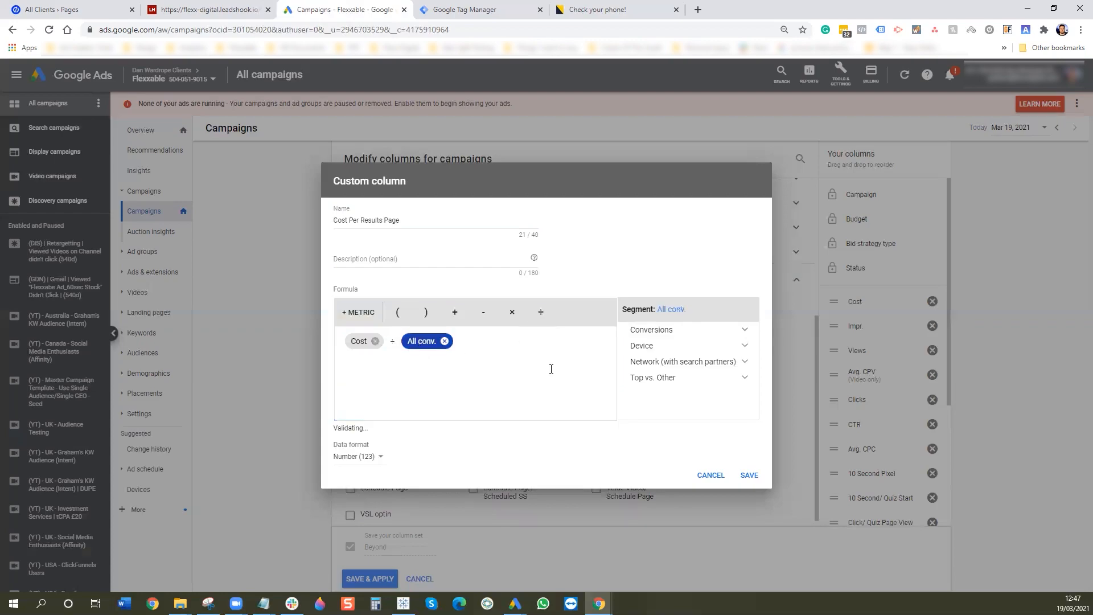
{"action": "left_click", "coordinate": [693, 333]}
{"action": "left_click", "coordinate": [693, 361]}
{"action": "scroll", "coordinate": [693, 391], "scroll_direction": "down", "scroll_amount": 3}
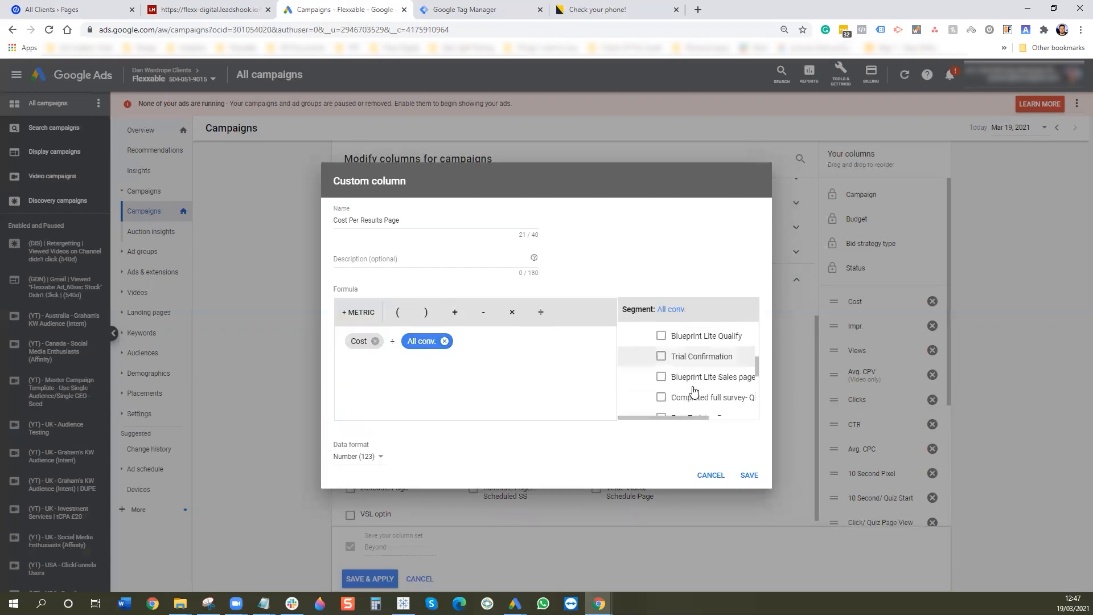
{"action": "scroll", "coordinate": [693, 391], "scroll_direction": "down", "scroll_amount": 5}
{"action": "scroll", "coordinate": [699, 393], "scroll_direction": "up", "scroll_amount": 3}
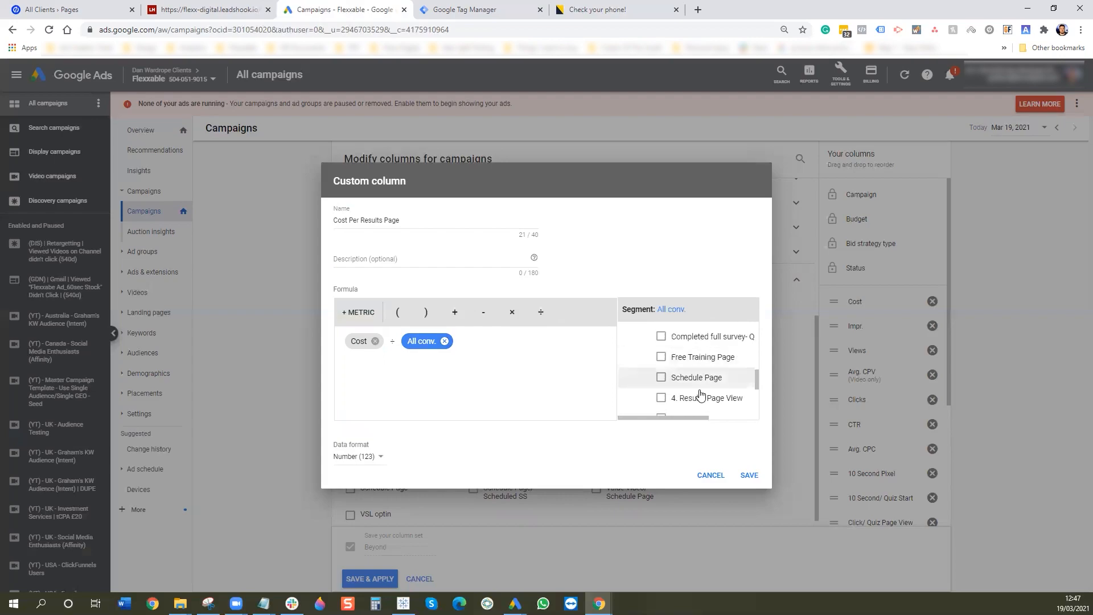
{"action": "left_click", "coordinate": [700, 396]}
{"action": "left_click", "coordinate": [361, 456]}
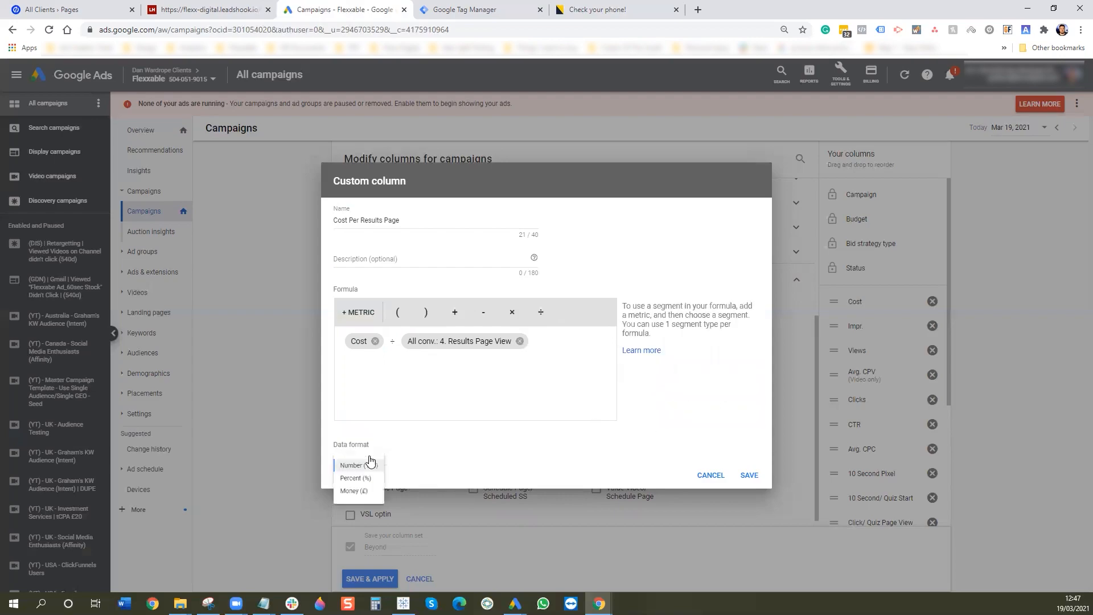
{"action": "left_click", "coordinate": [355, 495]}
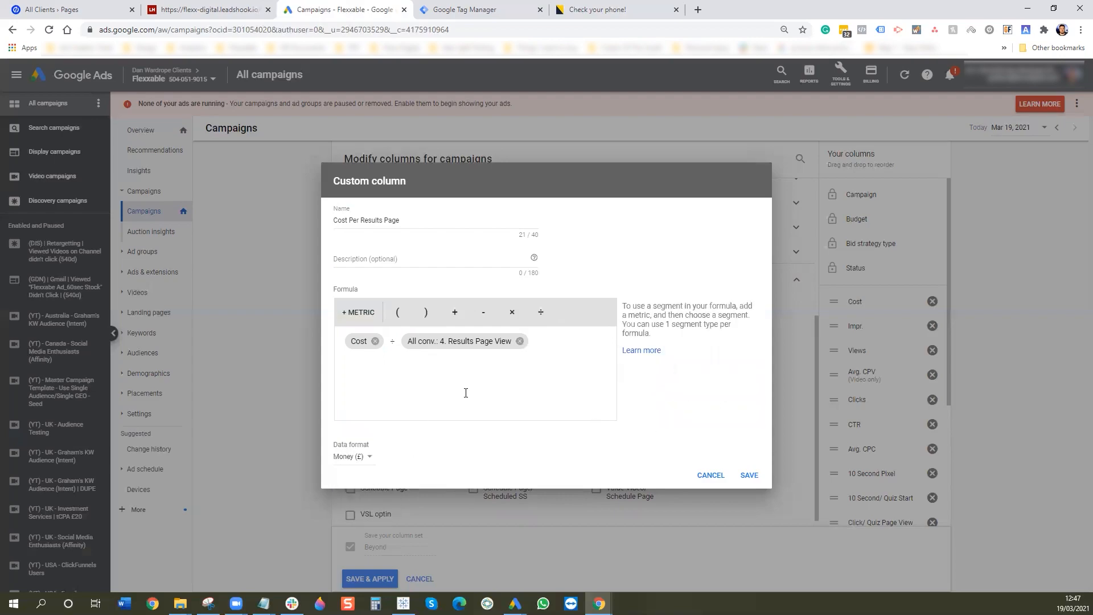
{"action": "left_click", "coordinate": [747, 475]}
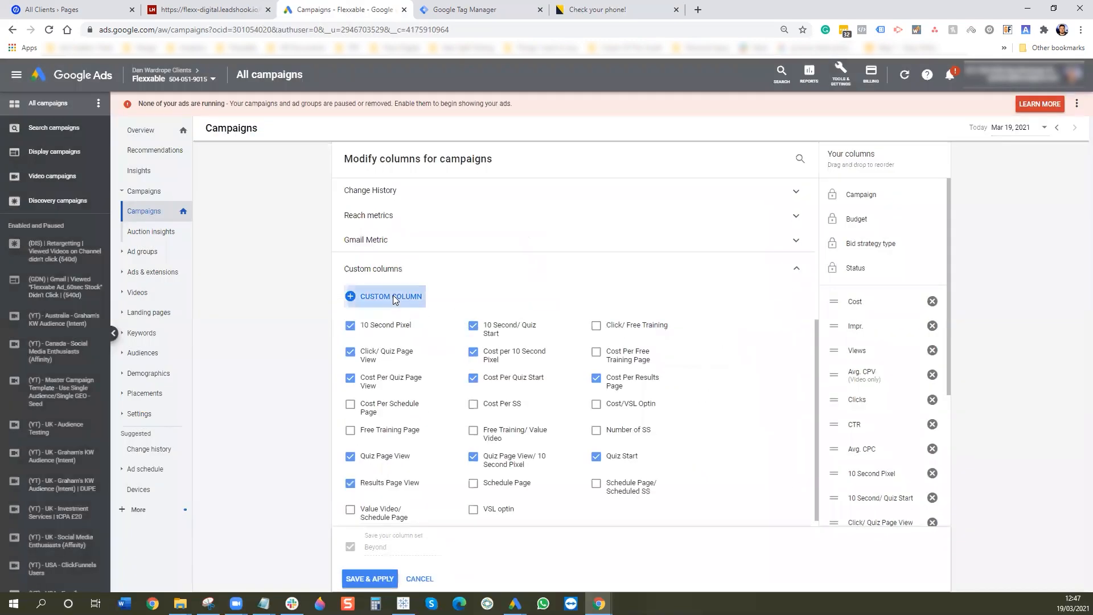
{"action": "left_click", "coordinate": [393, 297]}
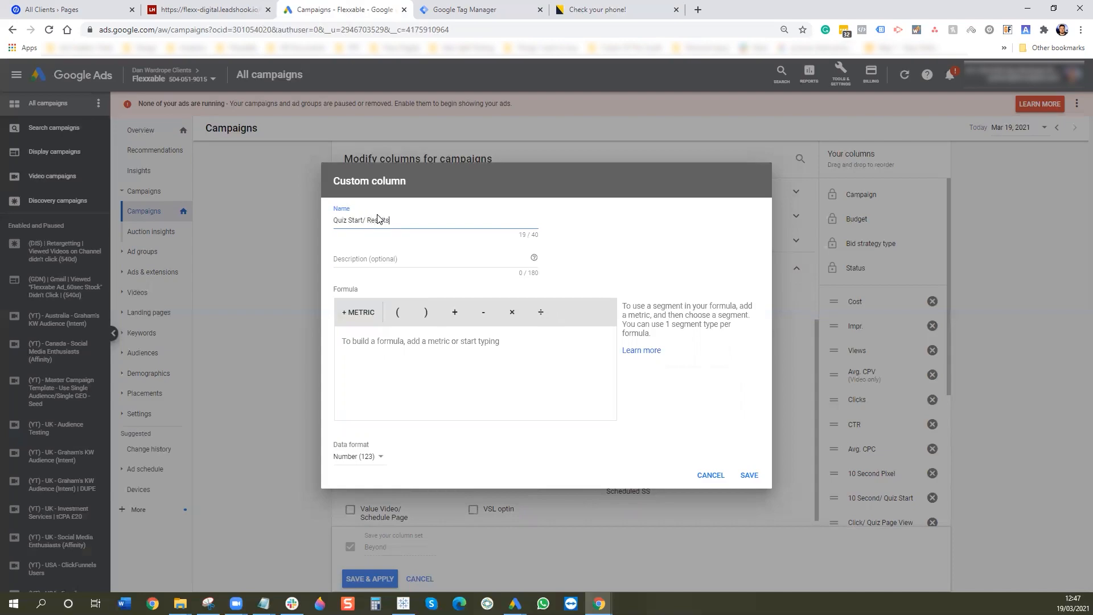
- Start the formula with All conv. limited to the 4. Results Page View conversion action
{"action": "left_click", "coordinate": [369, 313]}
{"action": "left_click", "coordinate": [361, 358]}
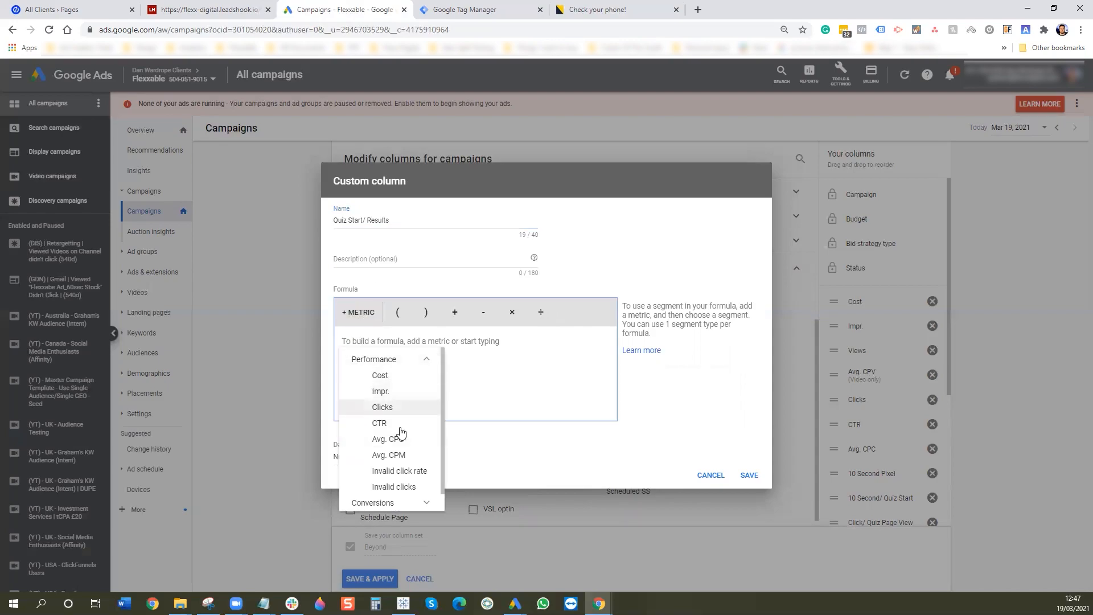
{"action": "left_click", "coordinate": [394, 503]}
{"action": "scroll", "coordinate": [405, 461], "scroll_direction": "down", "scroll_amount": 5}
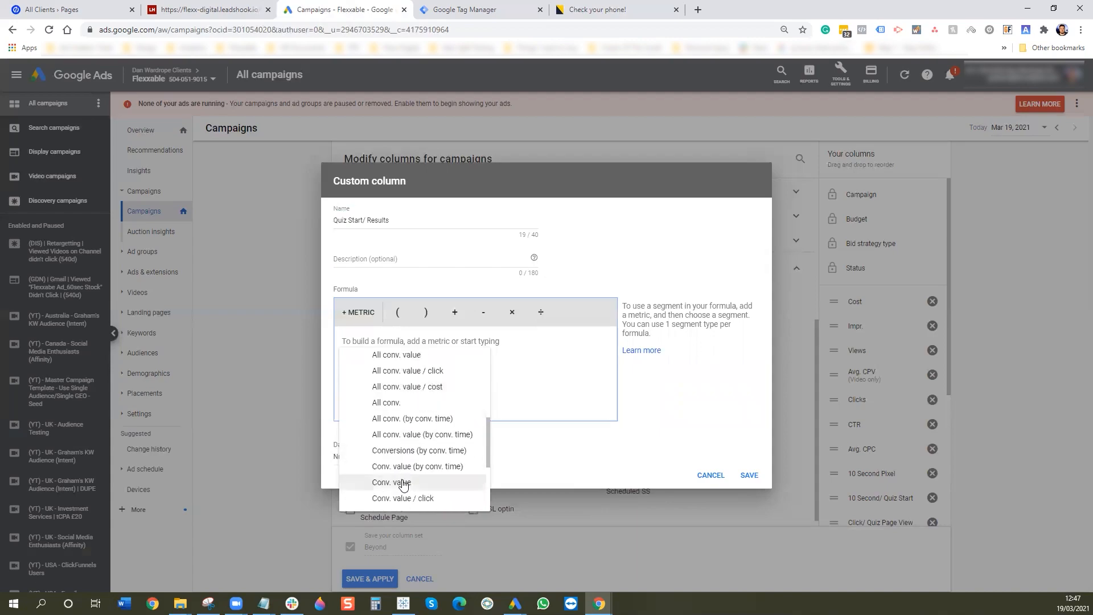
{"action": "left_click", "coordinate": [410, 408]}
{"action": "left_click", "coordinate": [681, 333]}
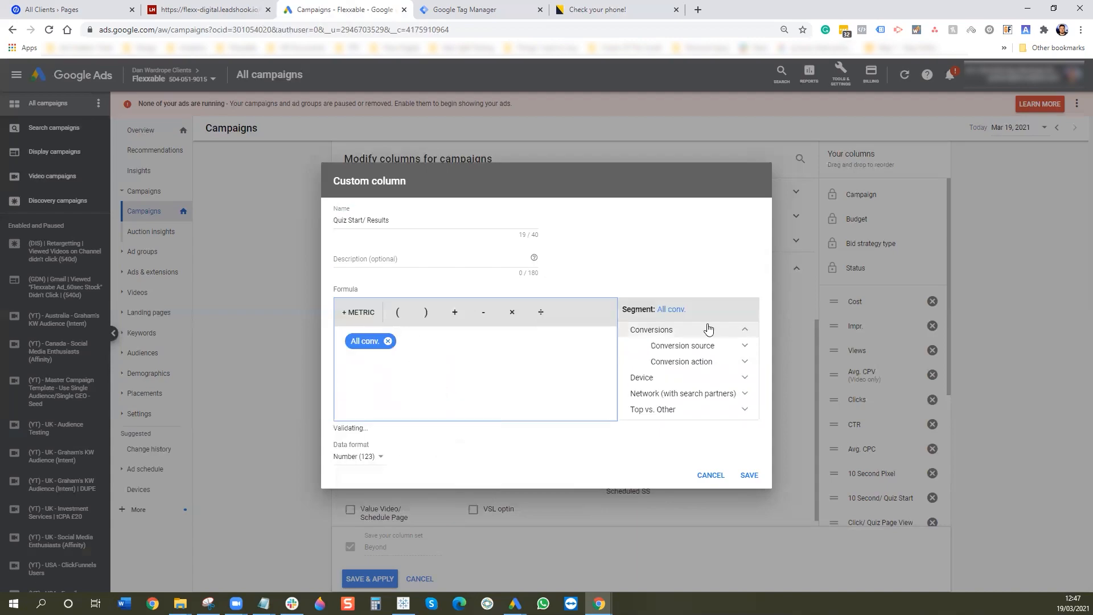
{"action": "left_click", "coordinate": [702, 361]}
{"action": "scroll", "coordinate": [697, 390], "scroll_direction": "down", "scroll_amount": 5}
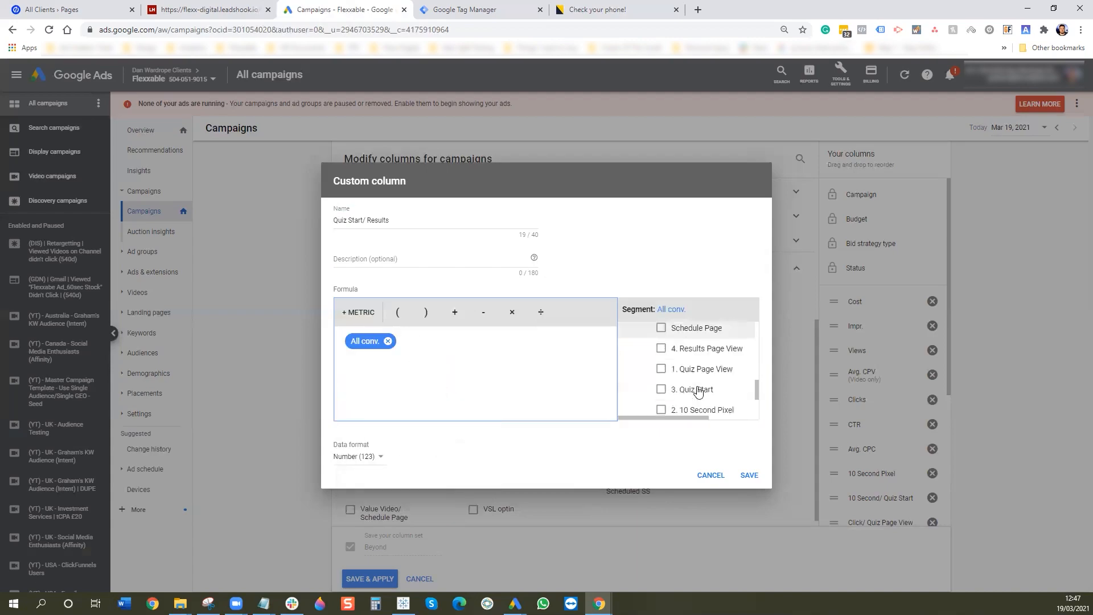
{"action": "left_click", "coordinate": [661, 341]}
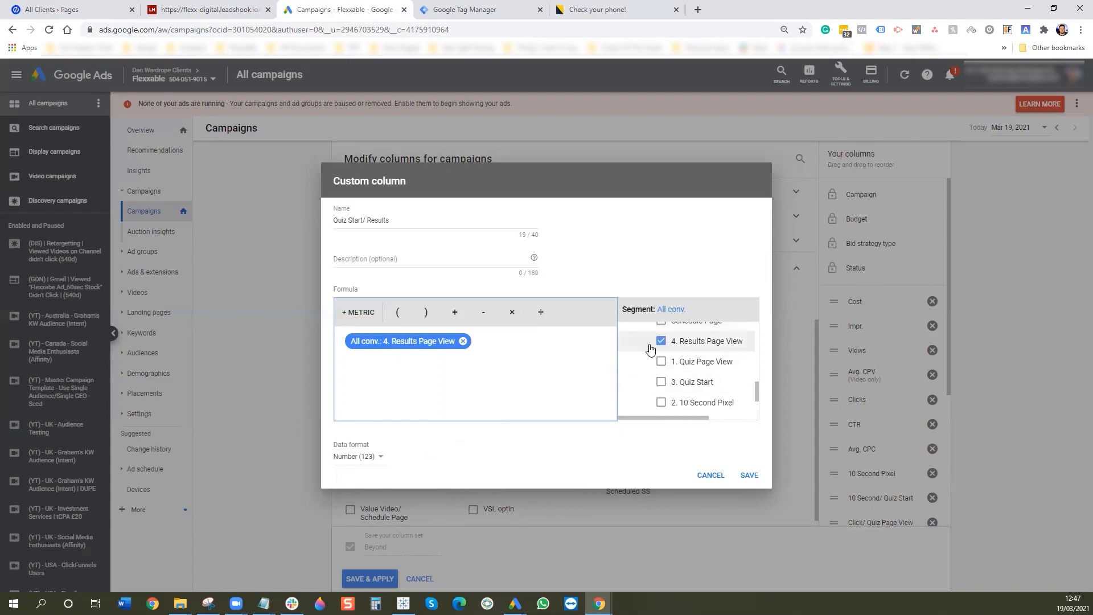
- Divide by All conv. limited to 3. Quiz Start, format as Percent, and save
{"action": "left_click", "coordinate": [541, 312]}
{"action": "left_click", "coordinate": [354, 313]}
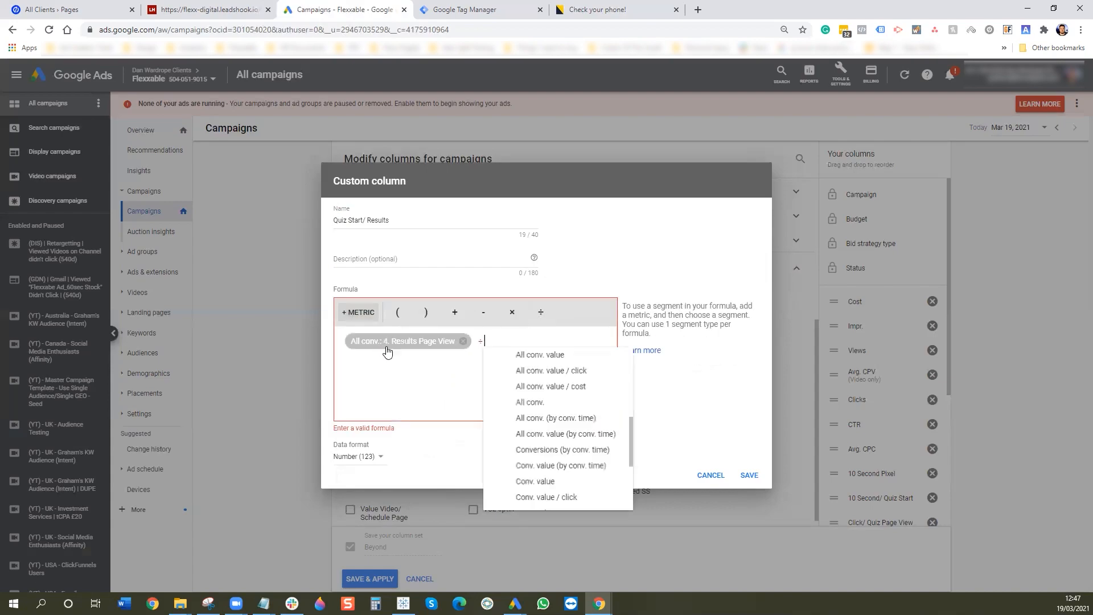
{"action": "left_click", "coordinate": [546, 403]}
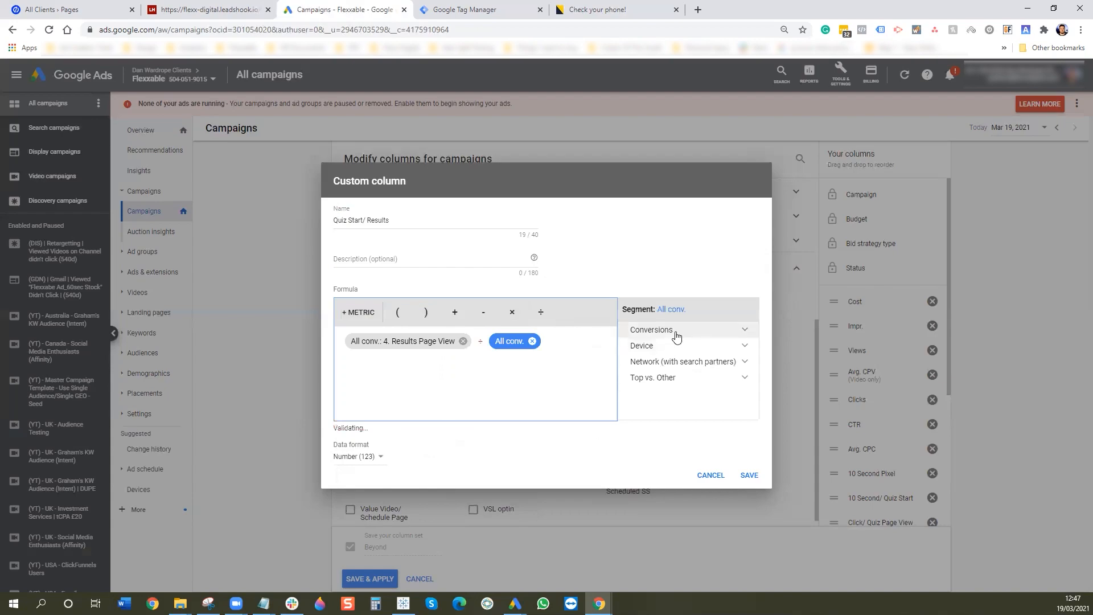
{"action": "left_click", "coordinate": [660, 331]}
{"action": "left_click", "coordinate": [697, 362]}
{"action": "scroll", "coordinate": [718, 385], "scroll_direction": "down", "scroll_amount": 6}
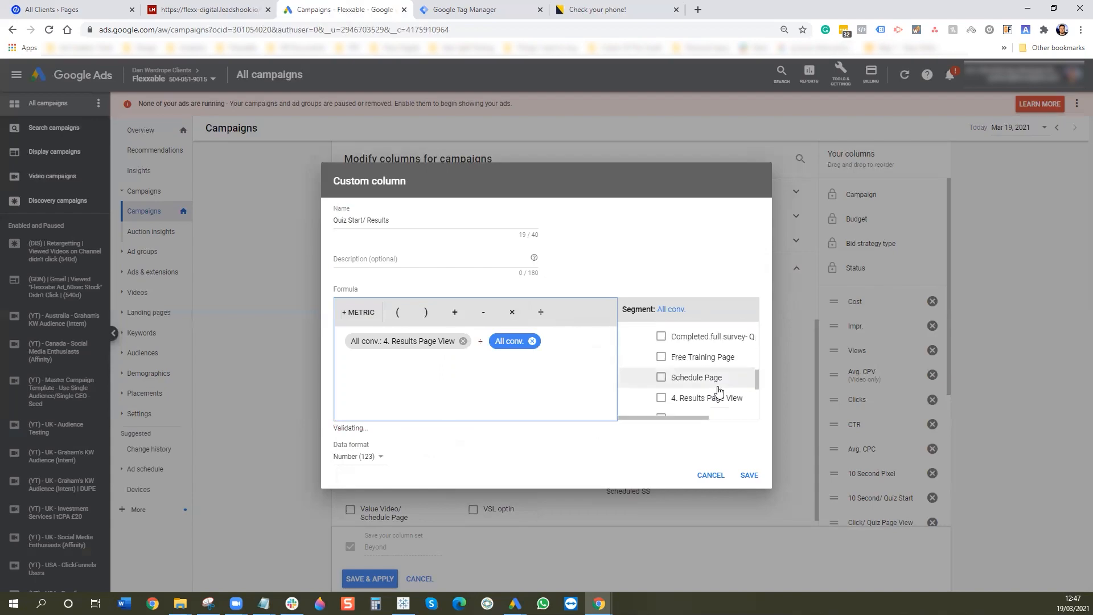
{"action": "left_click", "coordinate": [661, 381]}
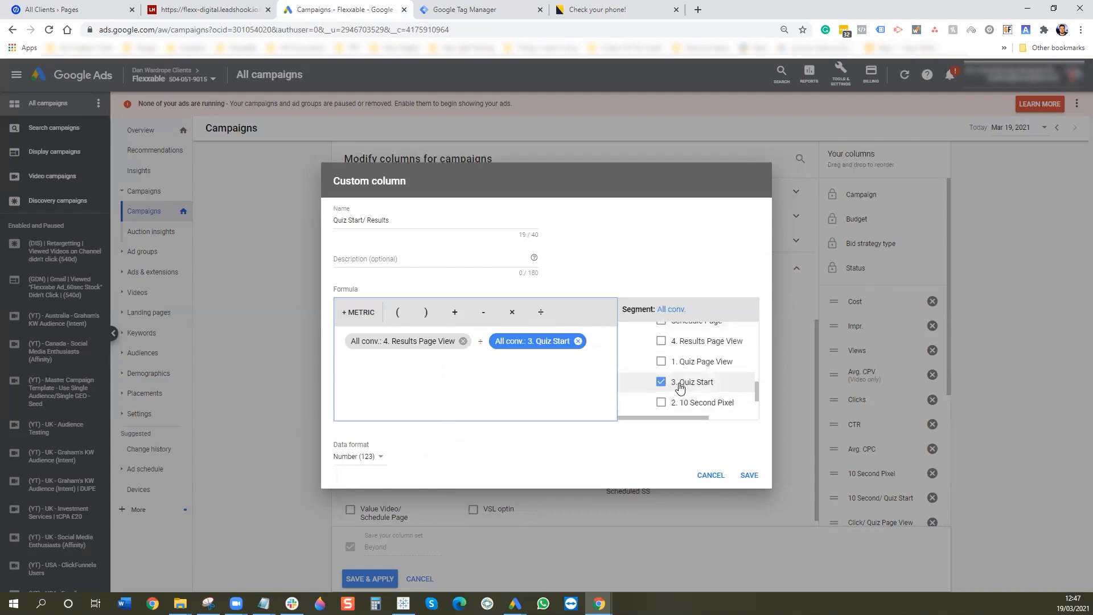
{"action": "left_click", "coordinate": [373, 457]}
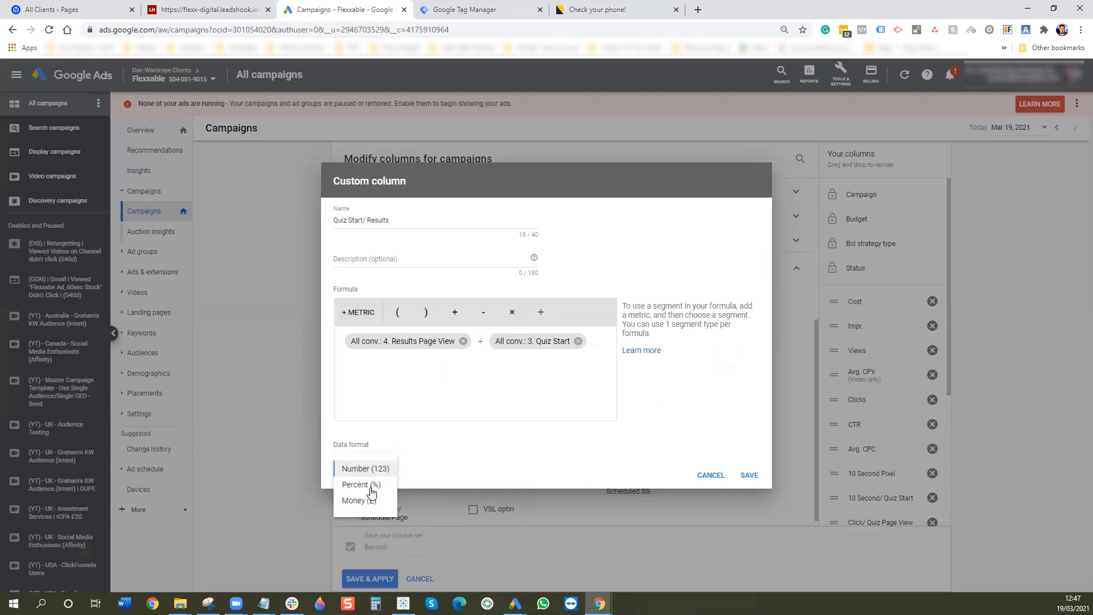
{"action": "left_click", "coordinate": [369, 482]}
{"action": "left_click", "coordinate": [748, 474]}
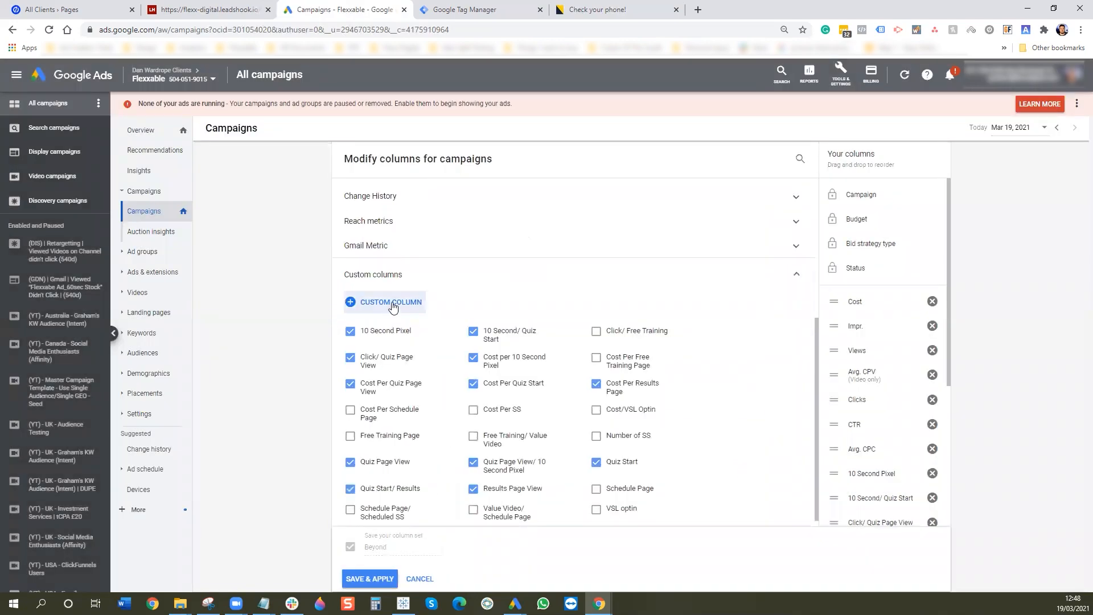
- Create and save a 'Lead' custom column of All conv. segmented to the 5. Lead action
{"action": "left_click", "coordinate": [391, 304]}
{"action": "type", "text": "Lead"}
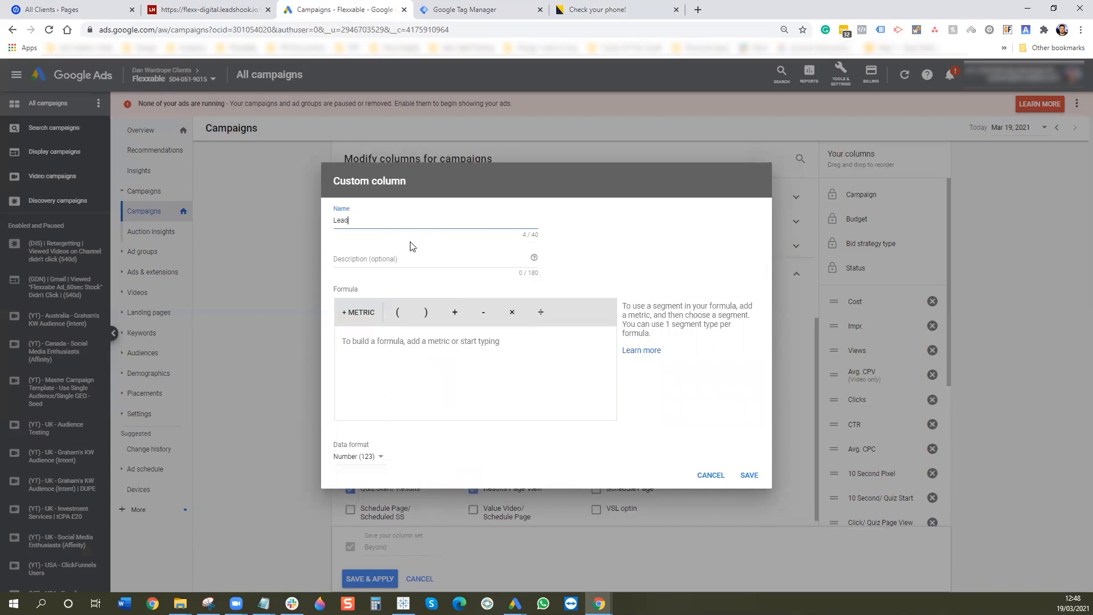
{"action": "left_click", "coordinate": [367, 314]}
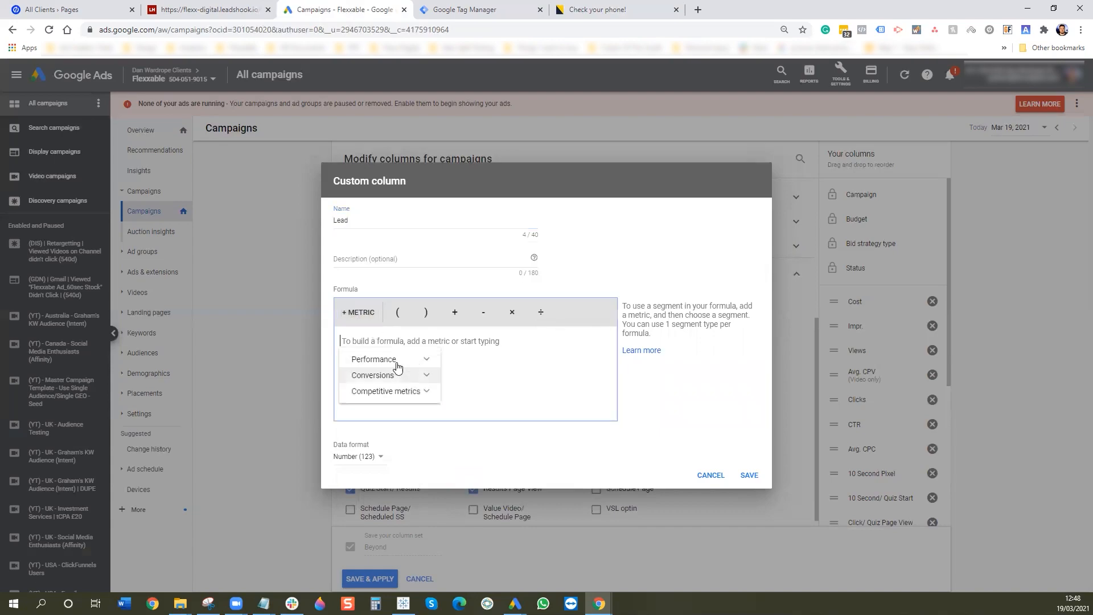
{"action": "left_click", "coordinate": [393, 374]}
{"action": "scroll", "coordinate": [431, 429], "scroll_direction": "down", "scroll_amount": 3}
{"action": "scroll", "coordinate": [405, 430], "scroll_direction": "up", "scroll_amount": 2}
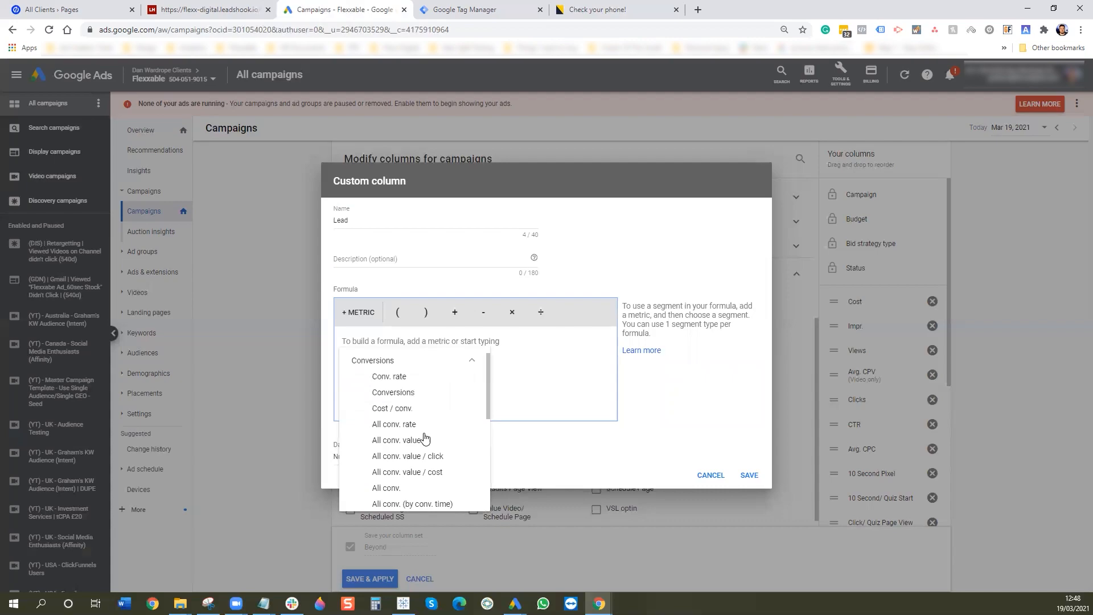
{"action": "left_click", "coordinate": [391, 488]}
{"action": "left_click", "coordinate": [683, 331]}
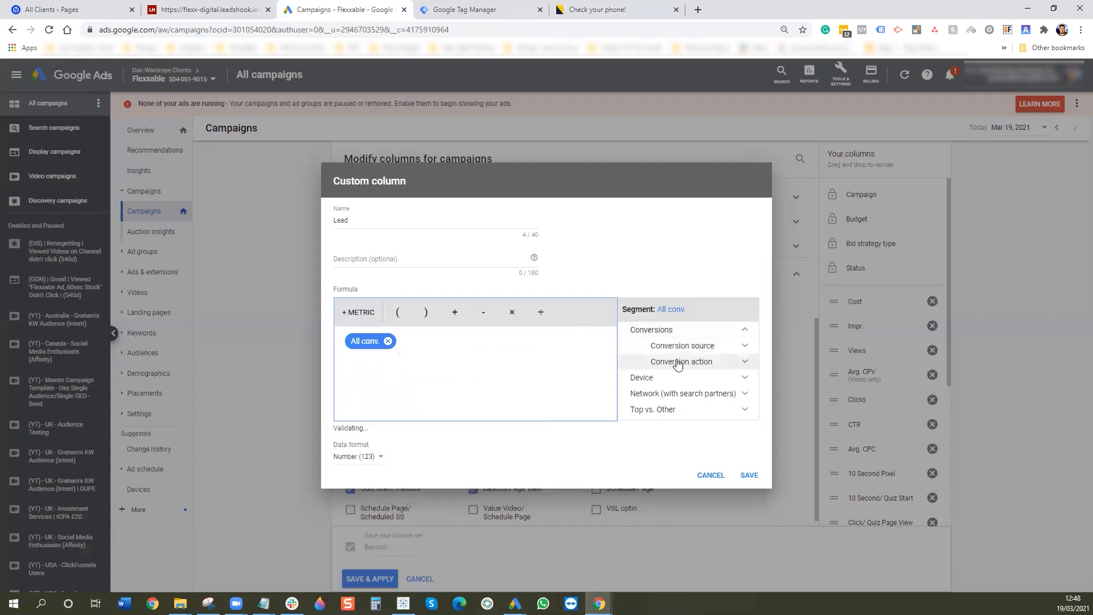
{"action": "left_click", "coordinate": [678, 361]}
{"action": "scroll", "coordinate": [695, 385], "scroll_direction": "down", "scroll_amount": 3}
{"action": "scroll", "coordinate": [701, 386], "scroll_direction": "down", "scroll_amount": 5}
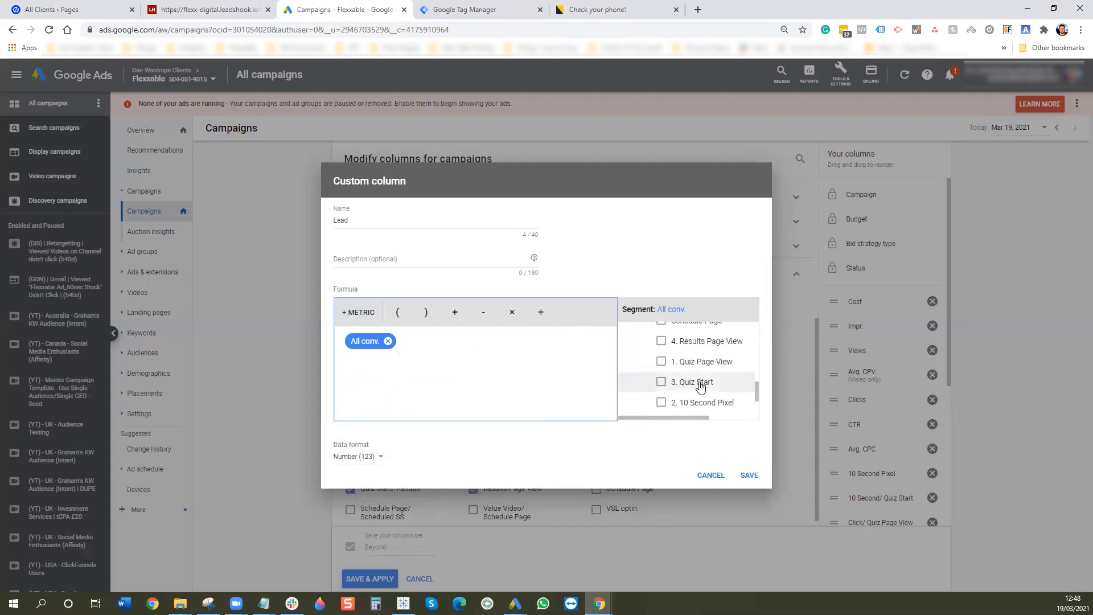
{"action": "left_click", "coordinate": [683, 366]}
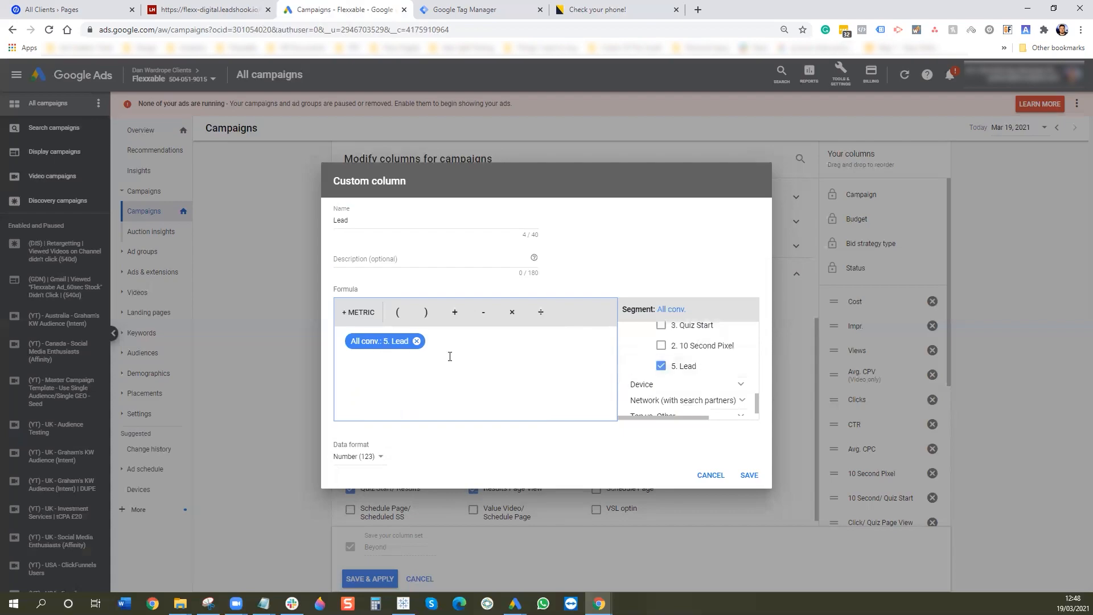
{"action": "left_click", "coordinate": [749, 475]}
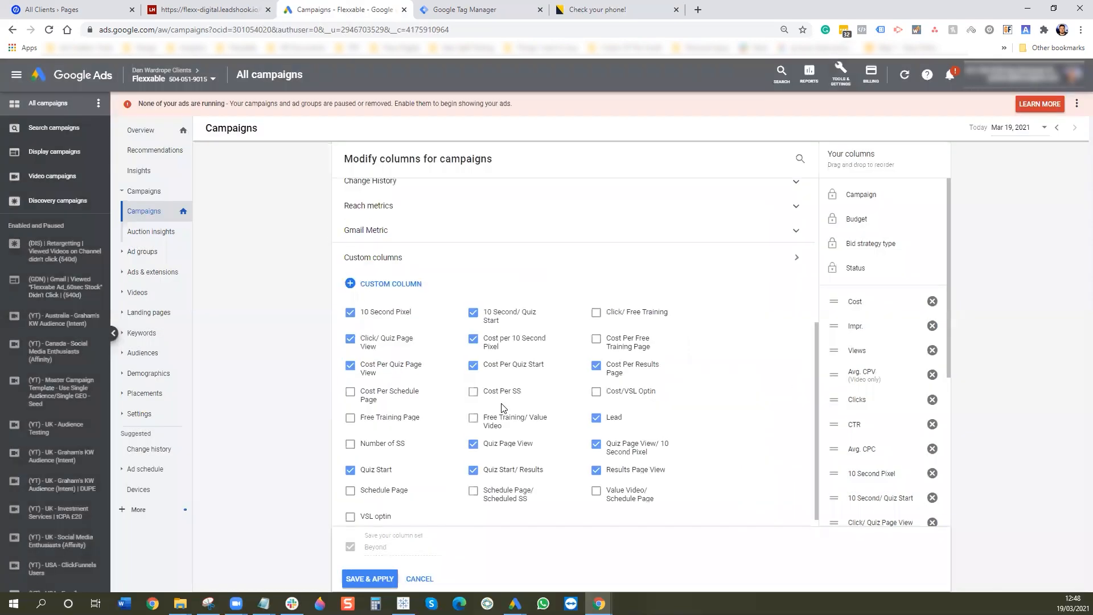
- Start a new custom column with the formula Cost ÷ All conv
{"action": "left_click", "coordinate": [362, 282]}
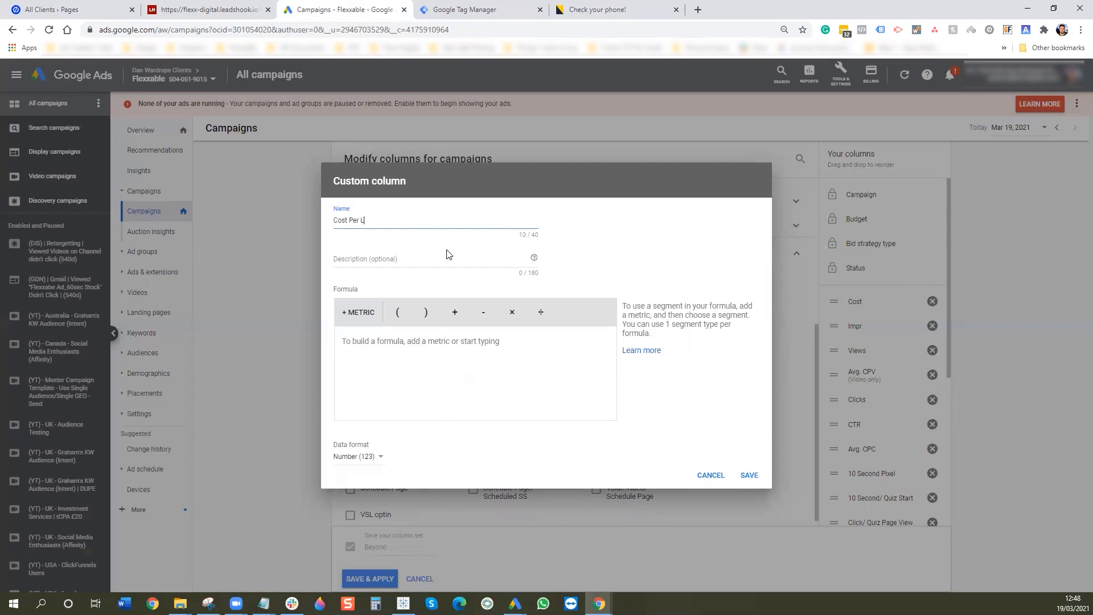
{"action": "left_click", "coordinate": [359, 312]}
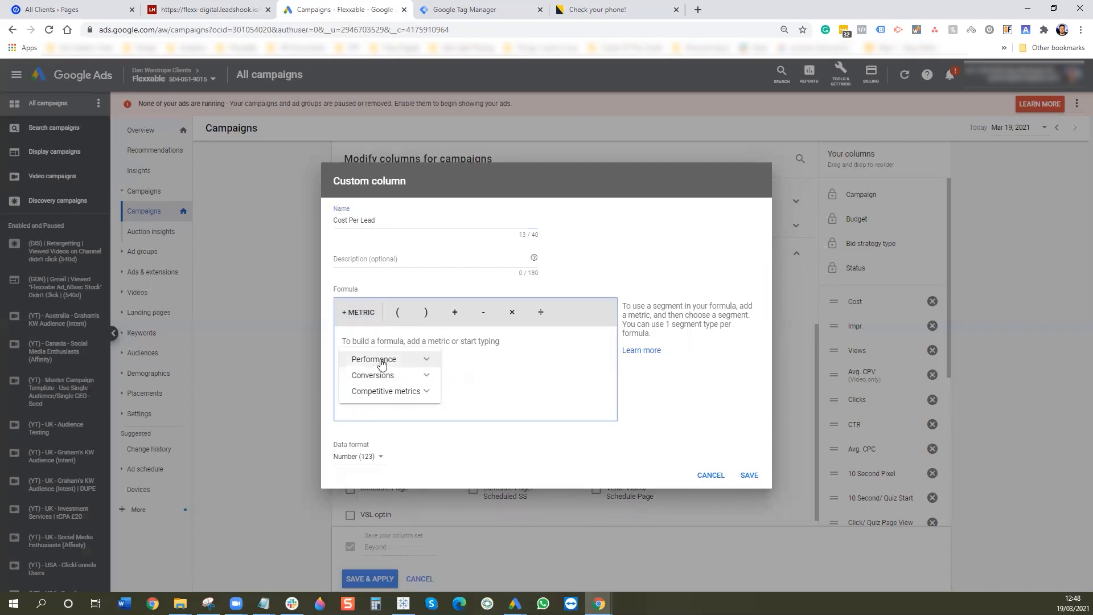
{"action": "left_click", "coordinate": [379, 360]}
{"action": "left_click", "coordinate": [469, 353]}
{"action": "left_click", "coordinate": [359, 312]}
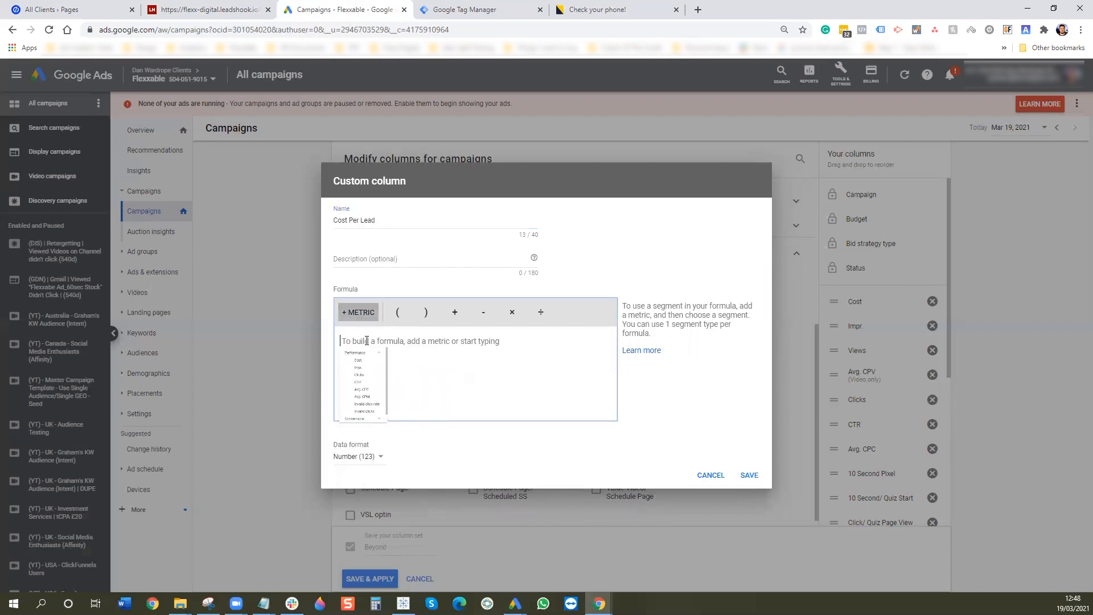
{"action": "left_click", "coordinate": [378, 360]}
{"action": "left_click", "coordinate": [374, 377]}
{"action": "left_click", "coordinate": [541, 312]}
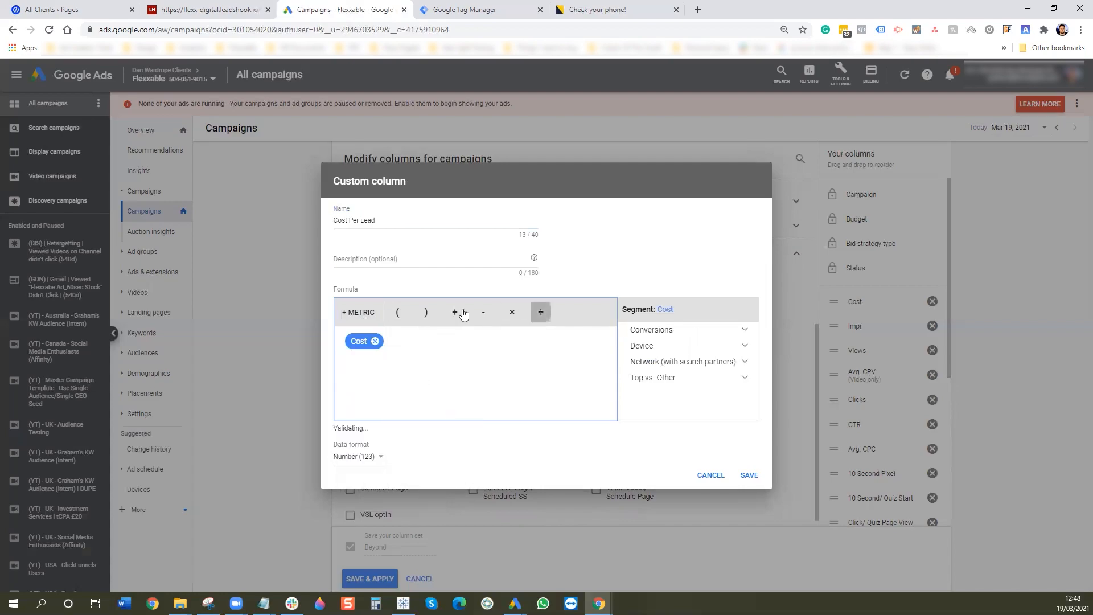
{"action": "left_click", "coordinate": [358, 312]}
{"action": "left_click", "coordinate": [443, 482]}
{"action": "scroll", "coordinate": [449, 476], "scroll_direction": "down", "scroll_amount": 2}
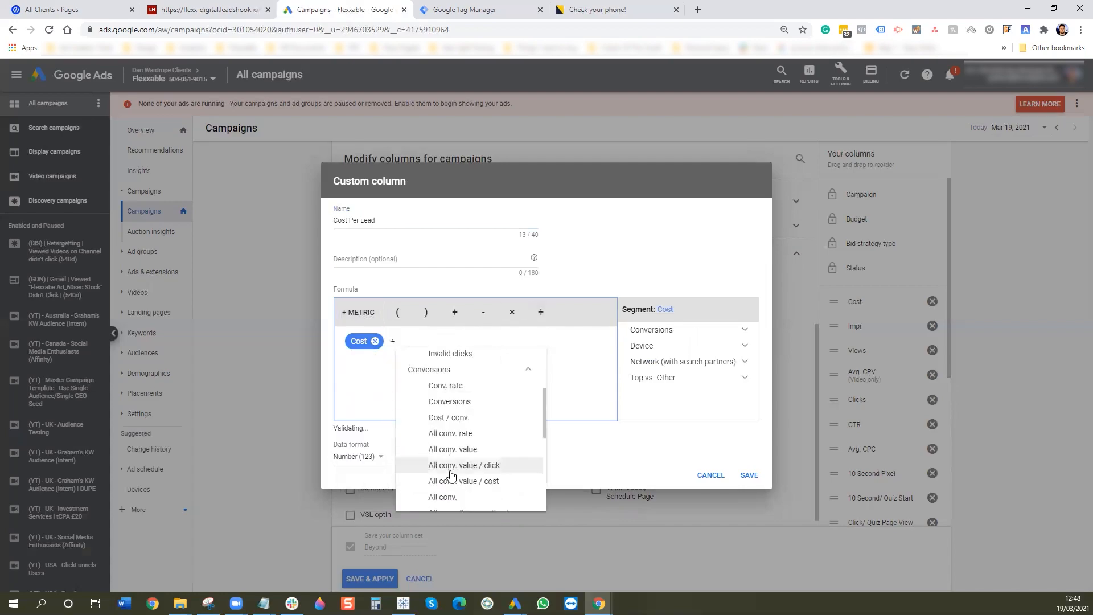
{"action": "left_click", "coordinate": [457, 498]}
- Limit the divisor to 5. Lead, format as money (£), and save Cost Per Lead
{"action": "left_click", "coordinate": [669, 331]}
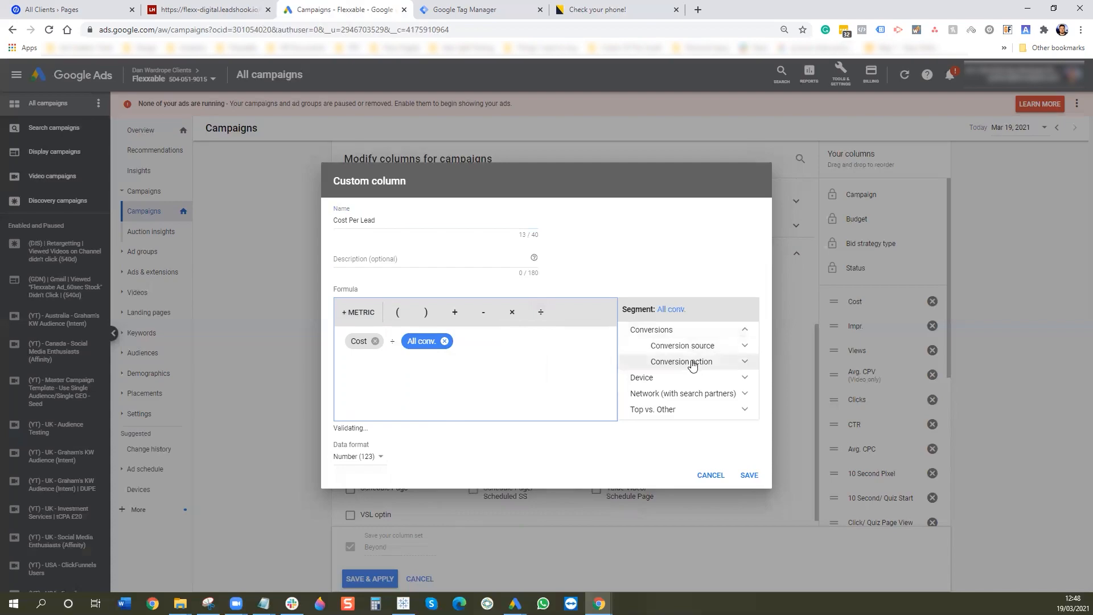
{"action": "left_click", "coordinate": [690, 363]}
{"action": "scroll", "coordinate": [695, 393], "scroll_direction": "down", "scroll_amount": 3}
{"action": "scroll", "coordinate": [696, 396], "scroll_direction": "down", "scroll_amount": 6}
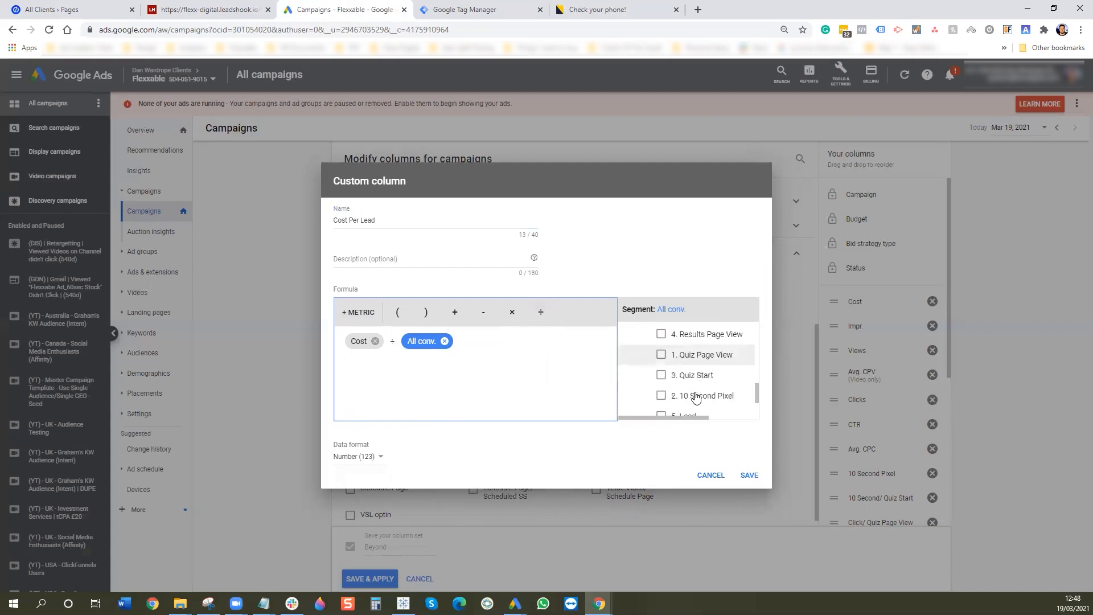
{"action": "left_click", "coordinate": [694, 369]}
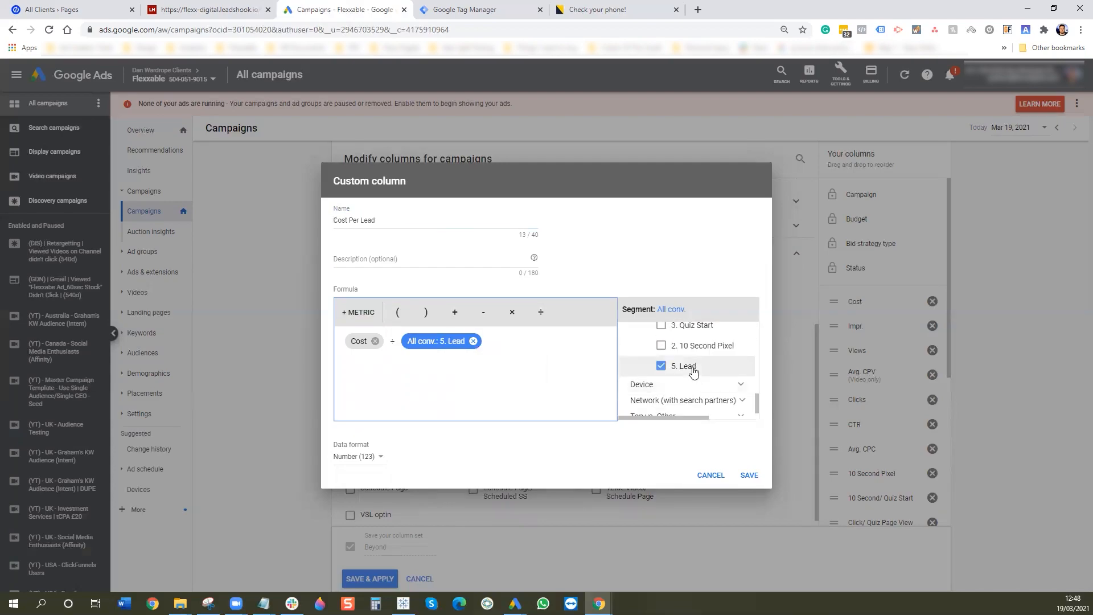
{"action": "left_click", "coordinate": [372, 463]}
{"action": "left_click", "coordinate": [370, 501]}
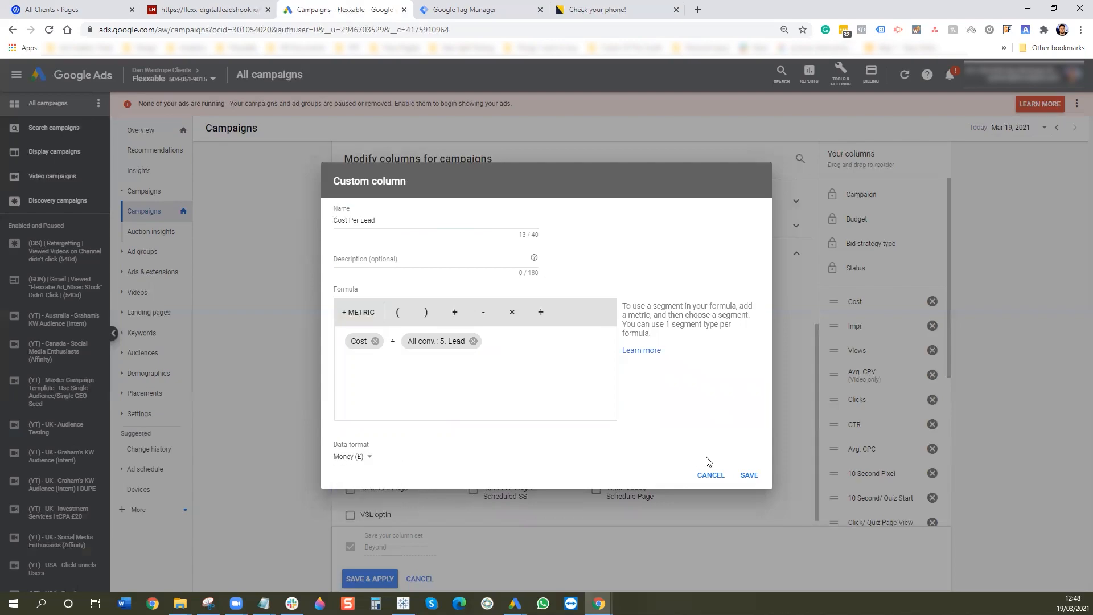
{"action": "left_click", "coordinate": [741, 475]}
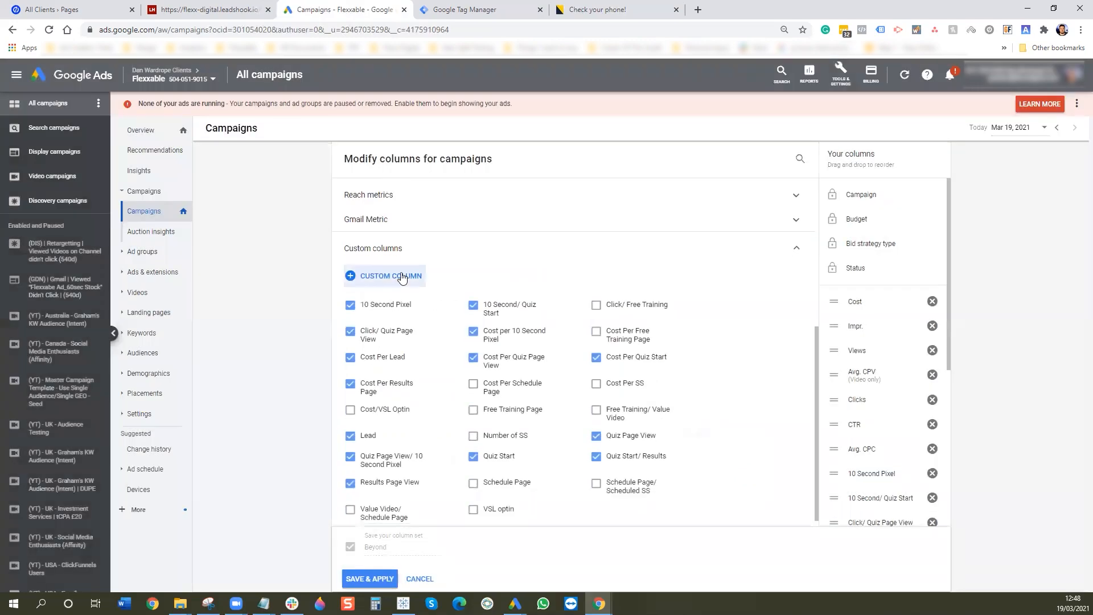
{"action": "left_click", "coordinate": [399, 275]}
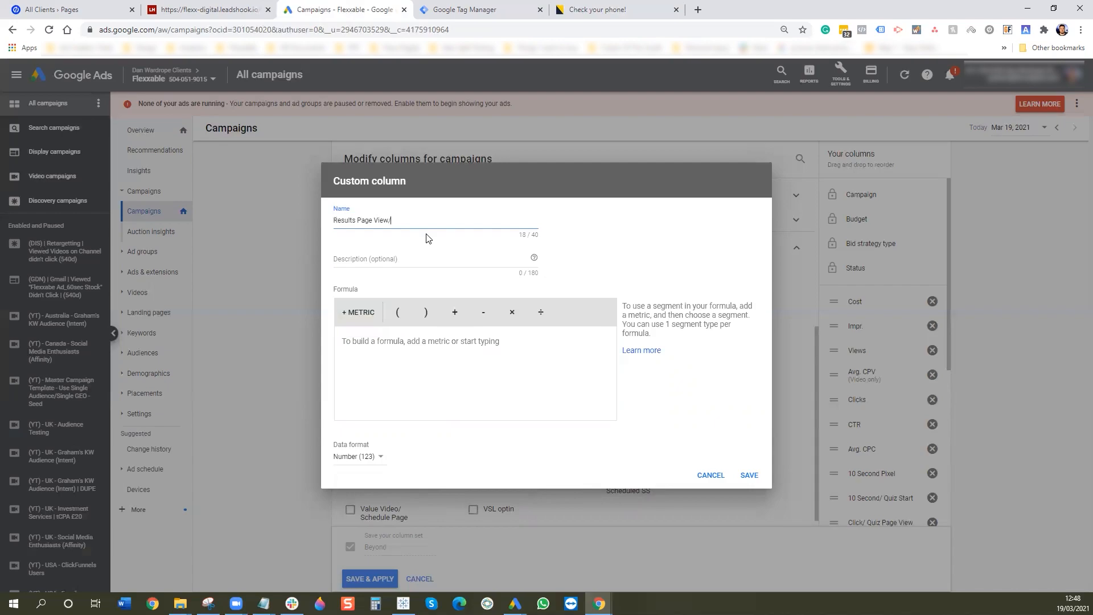
- Name the column 'Results Page View/ Lead' and add All conv. limited to 5. Lead
{"action": "type", "text": "Results Page View/ Lead"}
{"action": "left_click", "coordinate": [358, 312]}
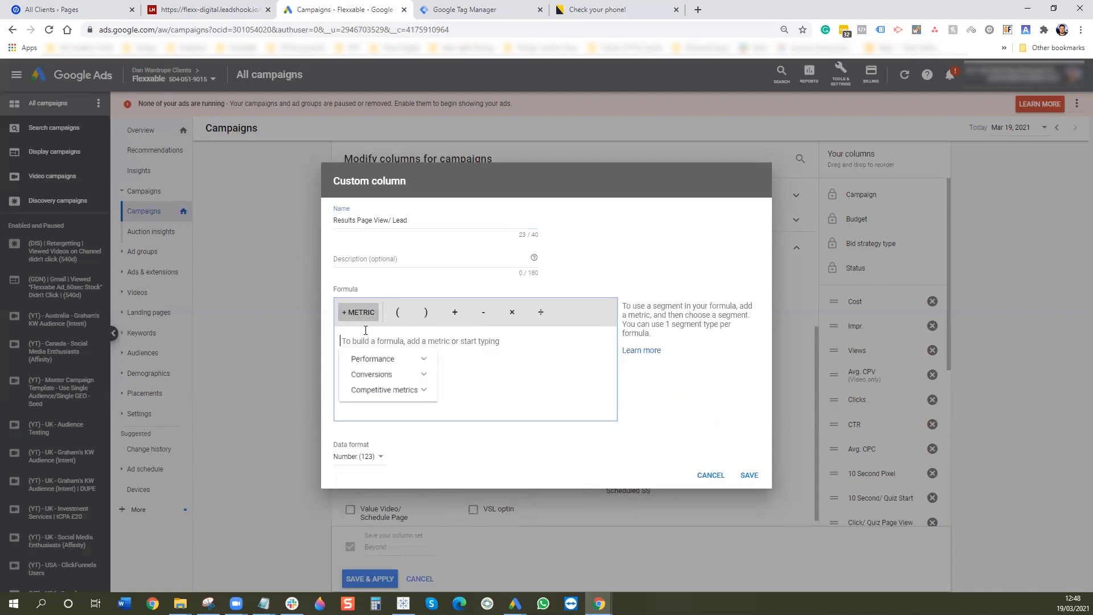
{"action": "left_click", "coordinate": [371, 361]}
{"action": "left_click", "coordinate": [371, 360]}
{"action": "left_click", "coordinate": [376, 372]}
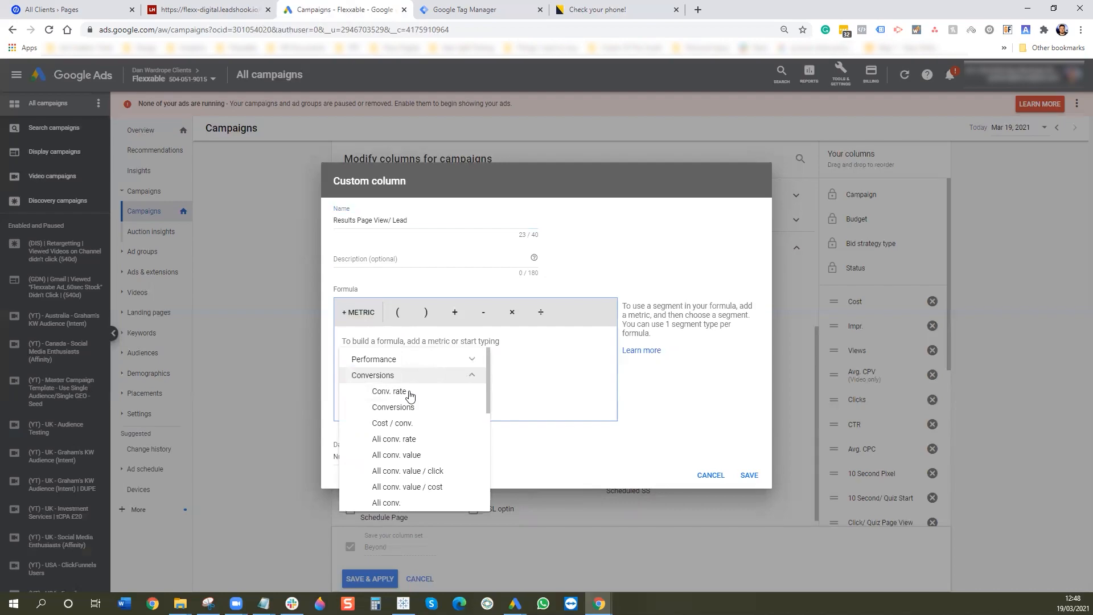
{"action": "left_click", "coordinate": [393, 502]}
{"action": "left_click", "coordinate": [653, 329]}
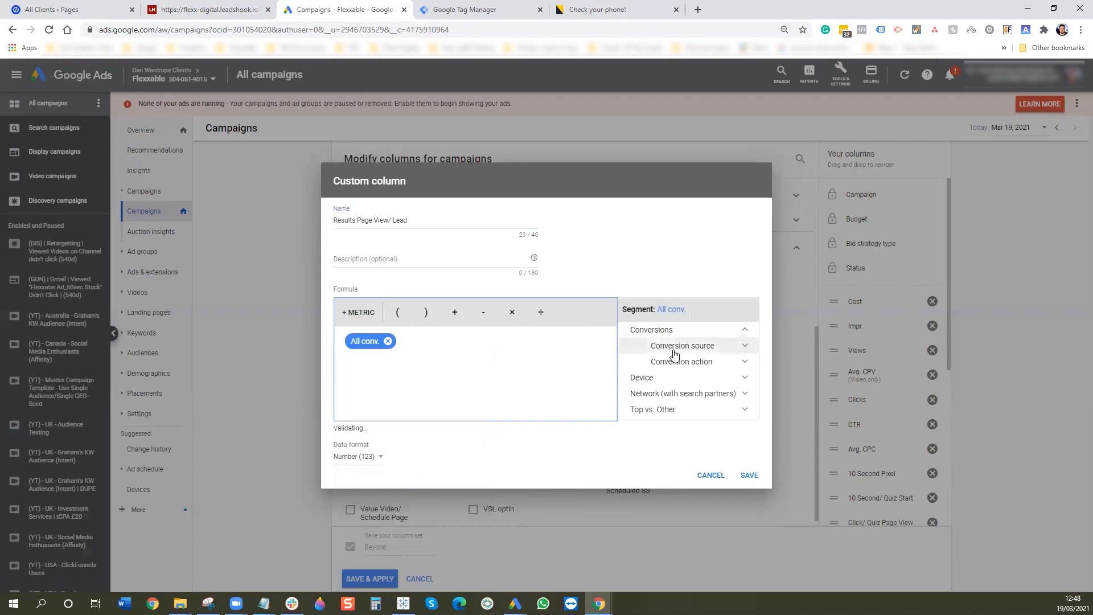
{"action": "left_click", "coordinate": [678, 357]}
{"action": "scroll", "coordinate": [709, 382], "scroll_direction": "down", "scroll_amount": 3}
{"action": "scroll", "coordinate": [709, 383], "scroll_direction": "down", "scroll_amount": 3}
{"action": "left_click", "coordinate": [661, 365]}
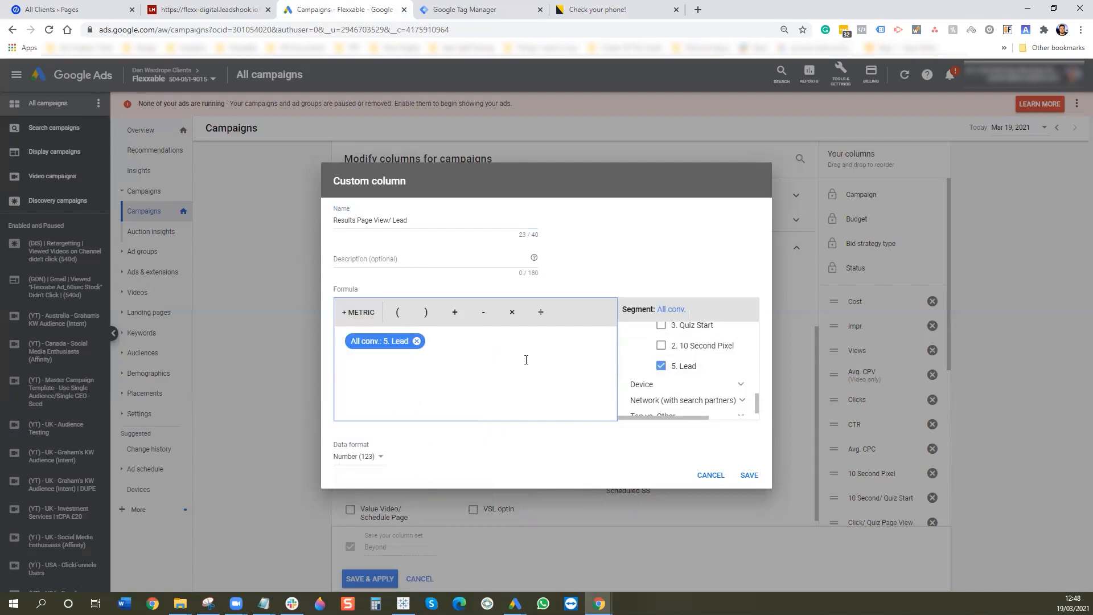
- Divide by All conv. limited to 4. Results Page View, set Percent format, and save
{"action": "left_click", "coordinate": [540, 312]}
{"action": "left_click", "coordinate": [358, 312]}
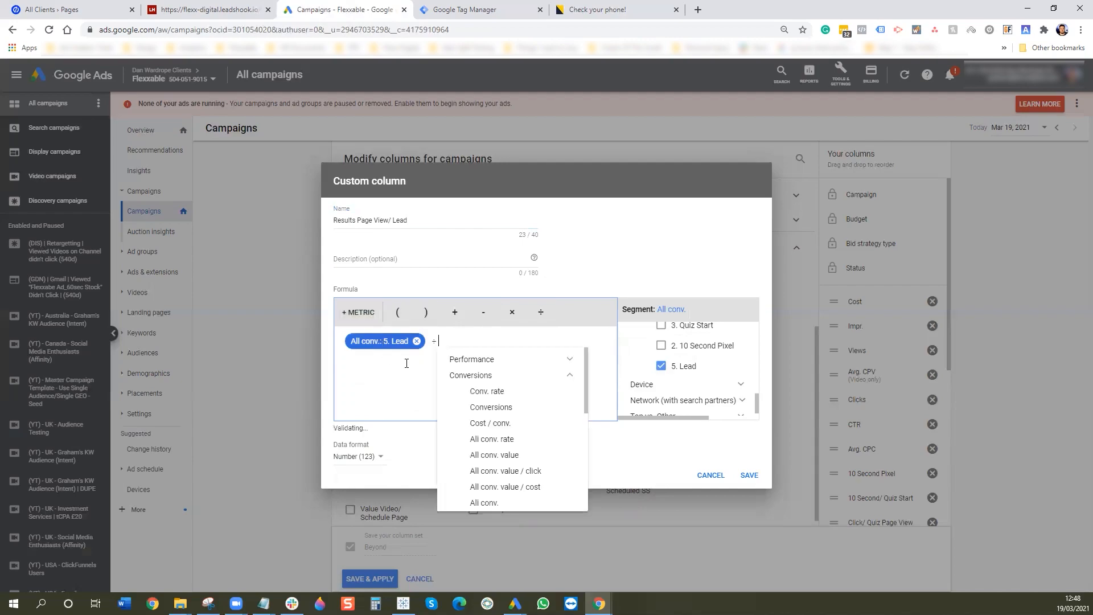
{"action": "left_click", "coordinate": [507, 502]}
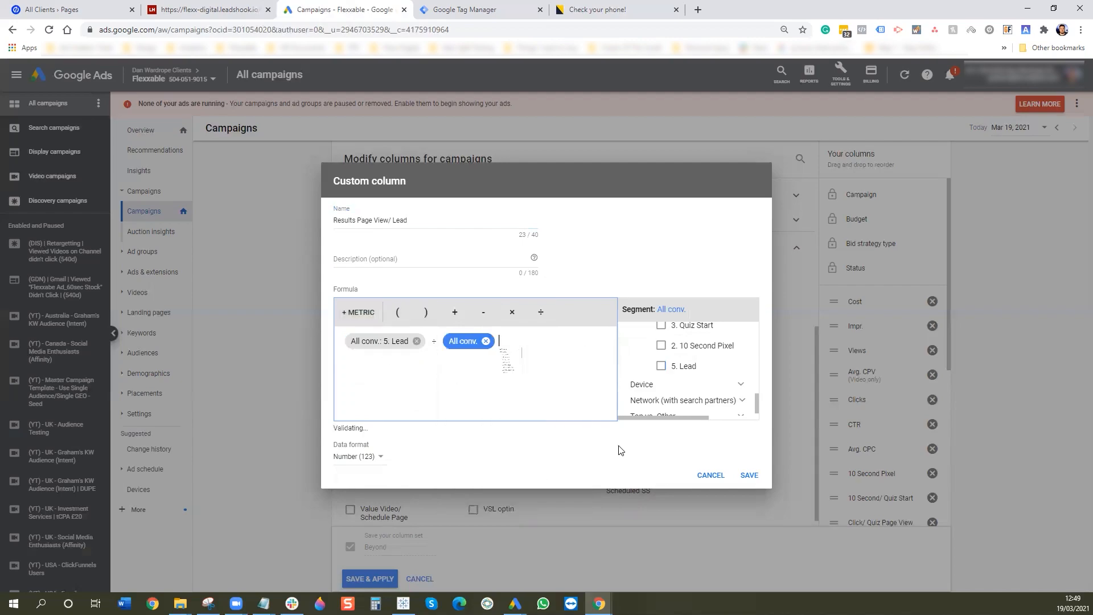
{"action": "scroll", "coordinate": [699, 344], "scroll_direction": "up", "scroll_amount": 3}
{"action": "left_click", "coordinate": [698, 341]}
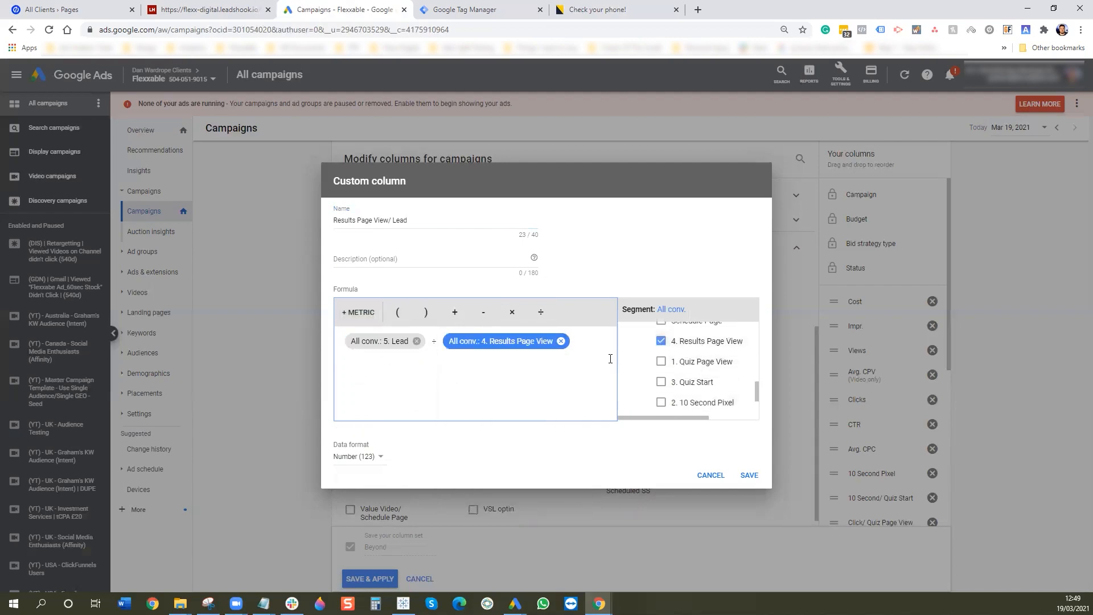
{"action": "left_click", "coordinate": [367, 461]}
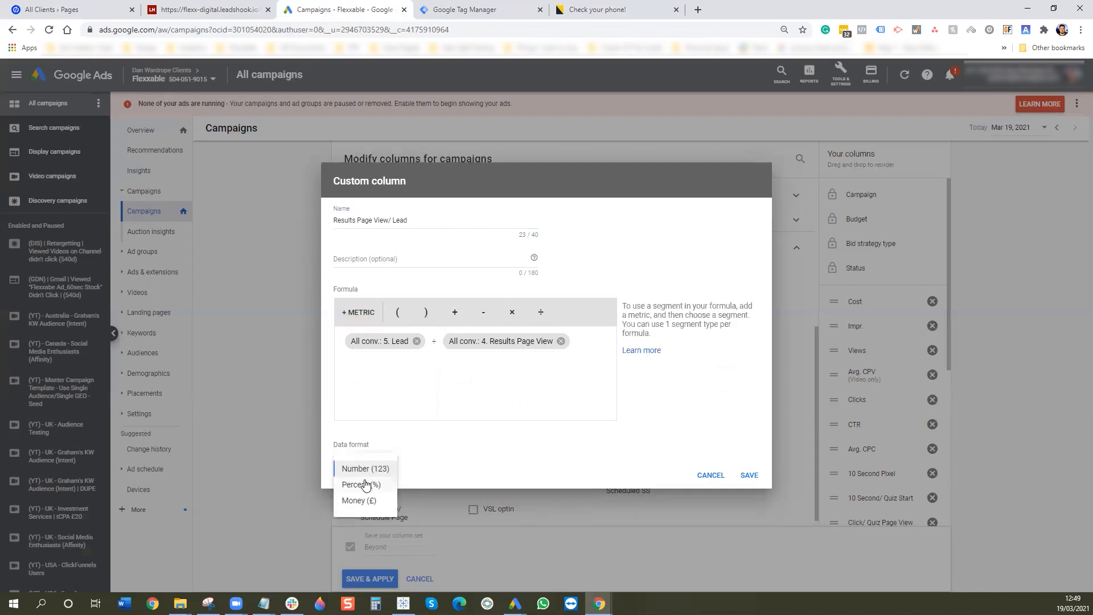
{"action": "left_click", "coordinate": [367, 485]}
{"action": "left_click", "coordinate": [750, 475]}
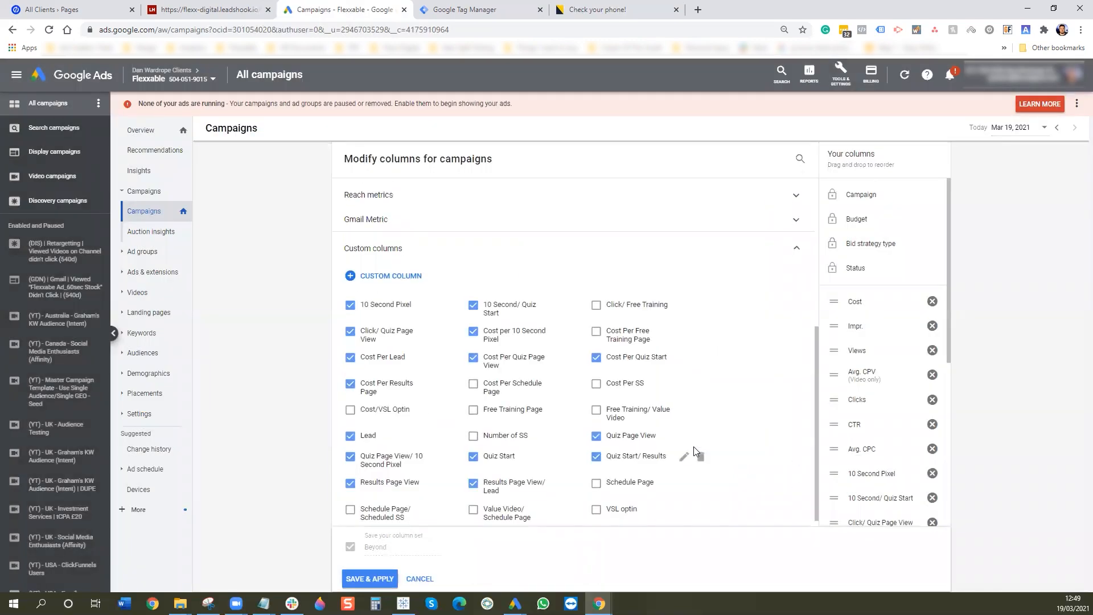
{"action": "left_click", "coordinate": [404, 277]}
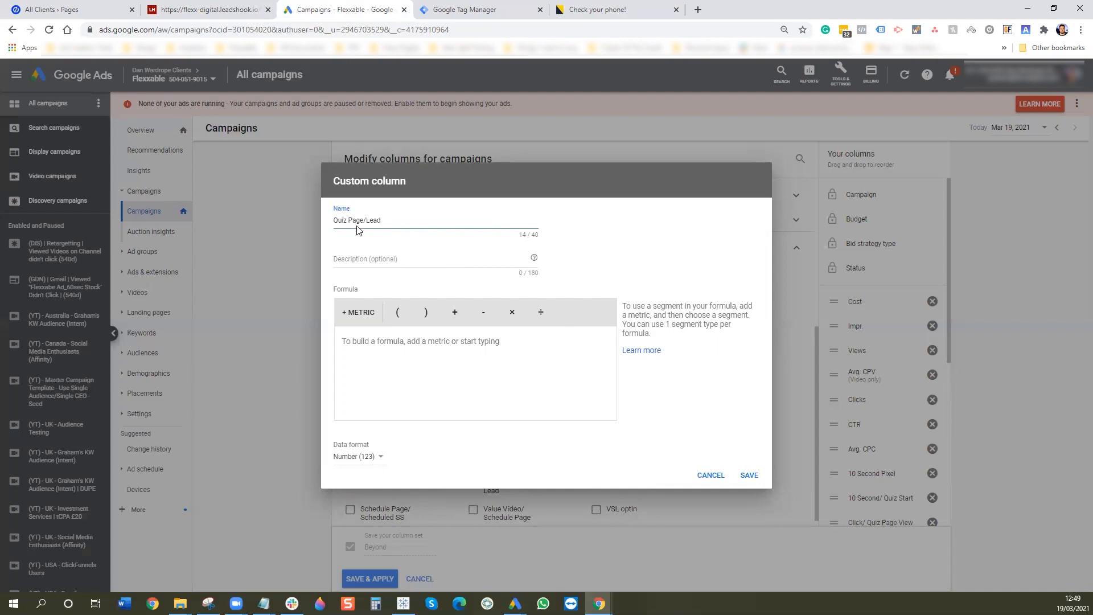
- Add All conv. limited to 5. Lead as the formula's numerator
{"action": "left_click", "coordinate": [359, 312]}
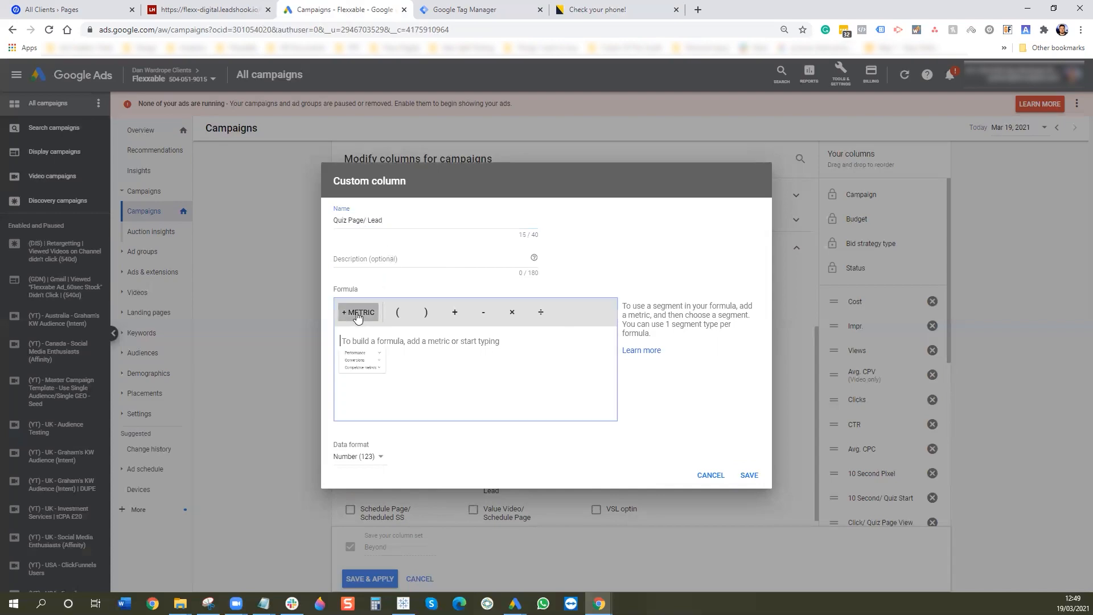
{"action": "left_click", "coordinate": [383, 376]}
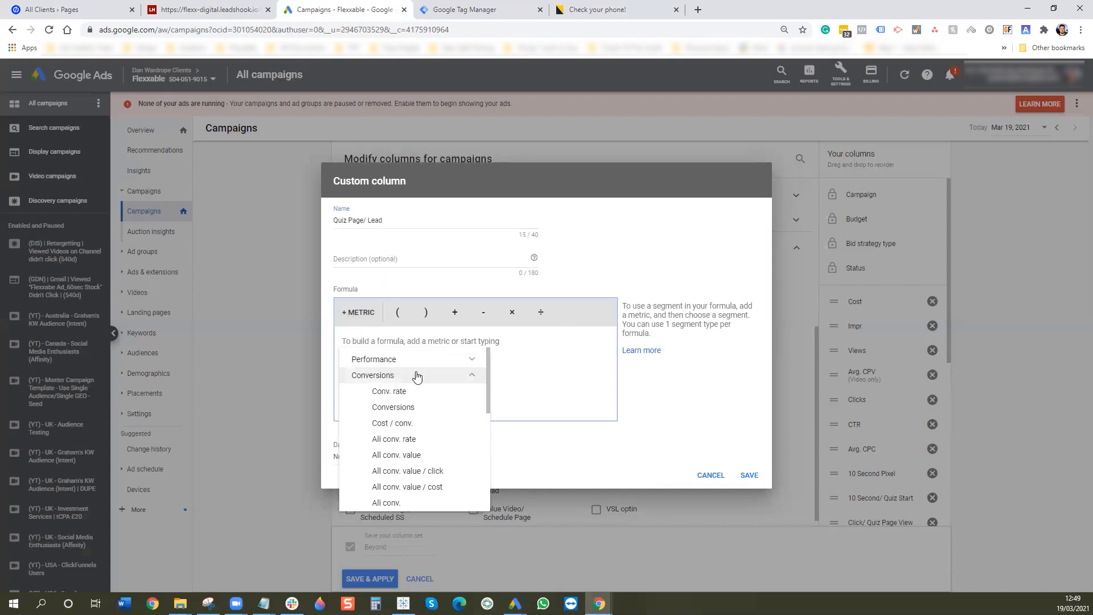
{"action": "left_click", "coordinate": [402, 502]}
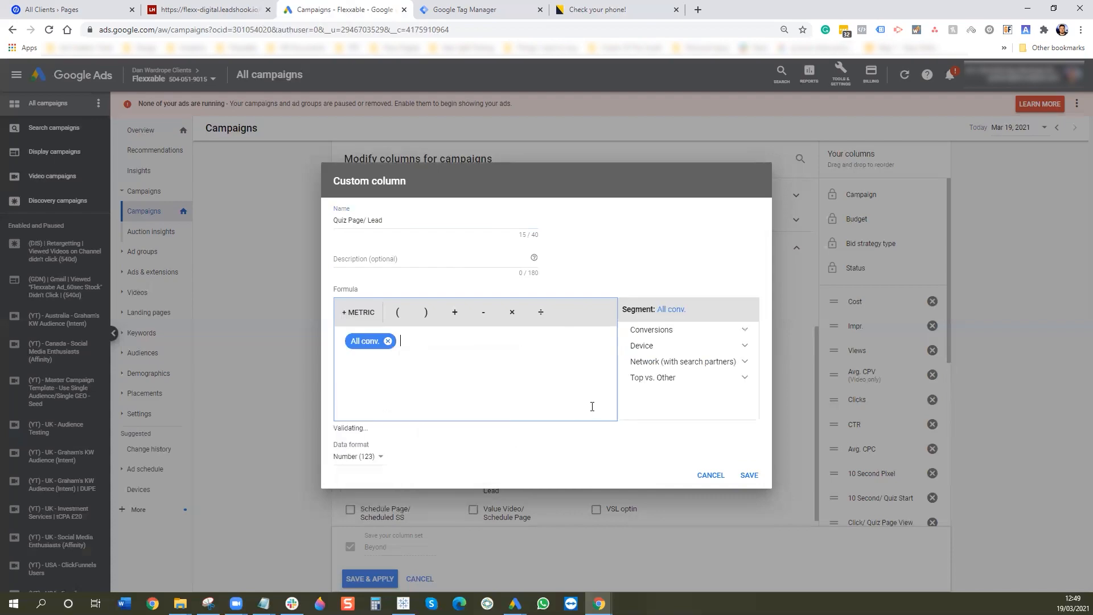
{"action": "left_click", "coordinate": [651, 330]}
{"action": "left_click", "coordinate": [700, 364]}
{"action": "scroll", "coordinate": [712, 393], "scroll_direction": "down", "scroll_amount": 3}
{"action": "scroll", "coordinate": [711, 393], "scroll_direction": "down", "scroll_amount": 5}
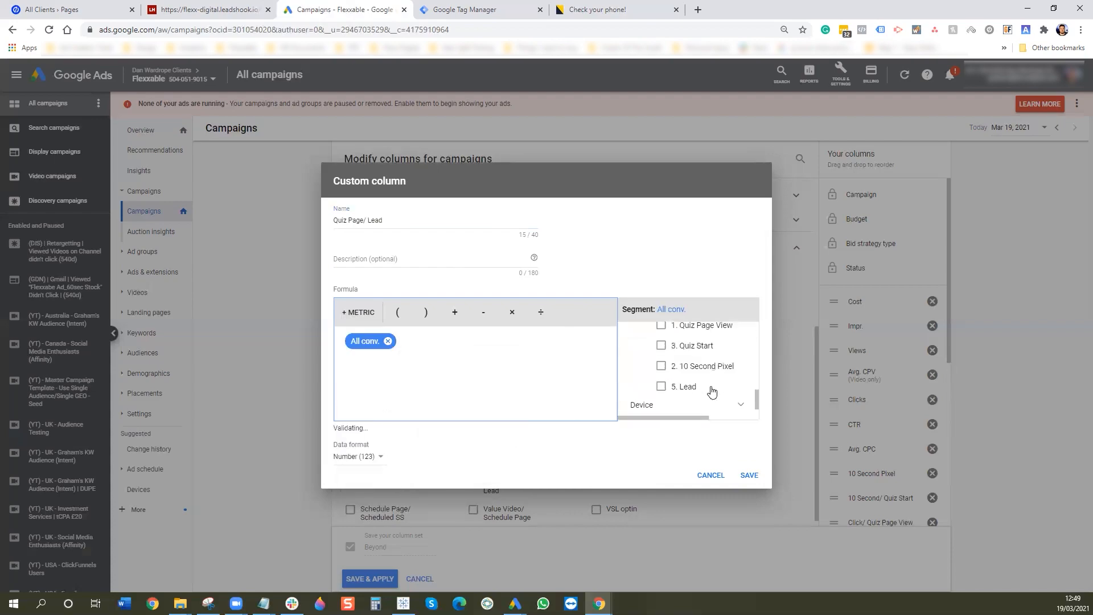
{"action": "left_click", "coordinate": [680, 357]}
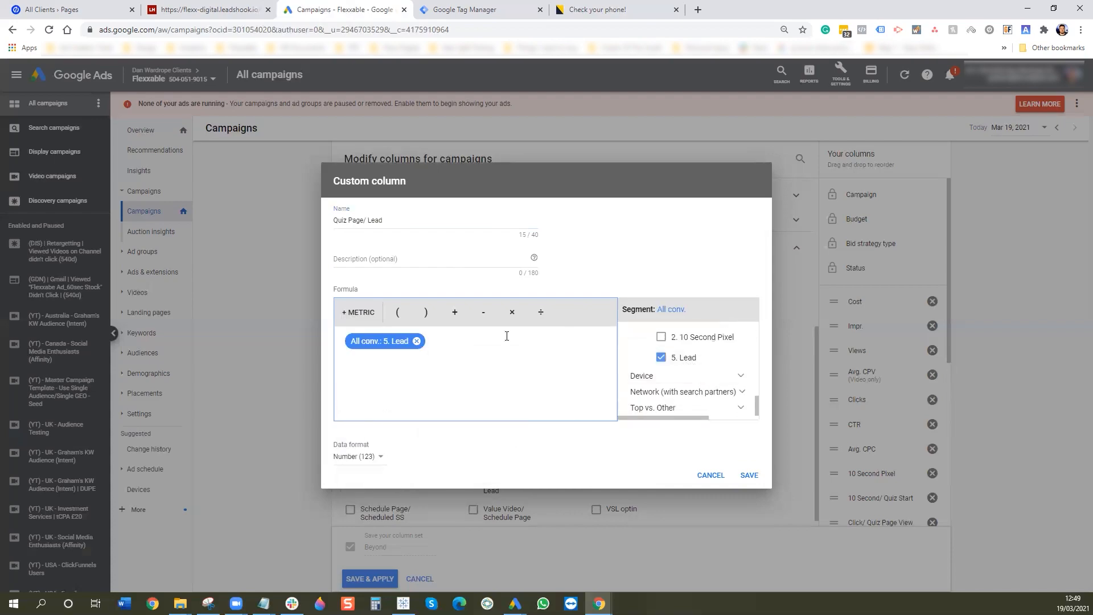
- Divide by All conv. limited to 1. Quiz Page View, format as Percent, and save
{"action": "left_click", "coordinate": [541, 312]}
{"action": "left_click", "coordinate": [358, 312]}
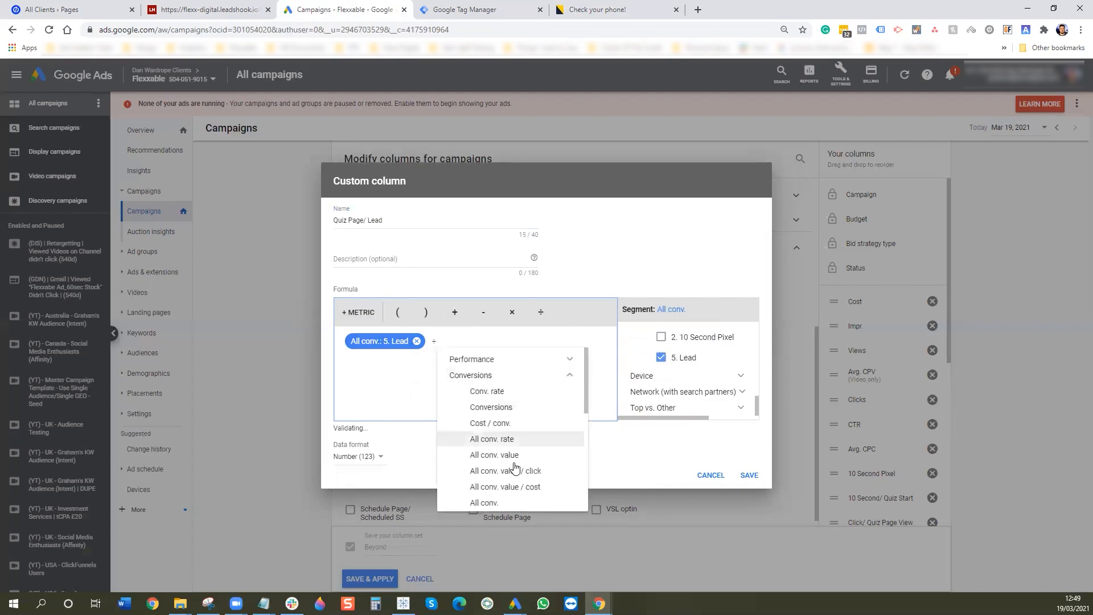
{"action": "left_click", "coordinate": [494, 503]}
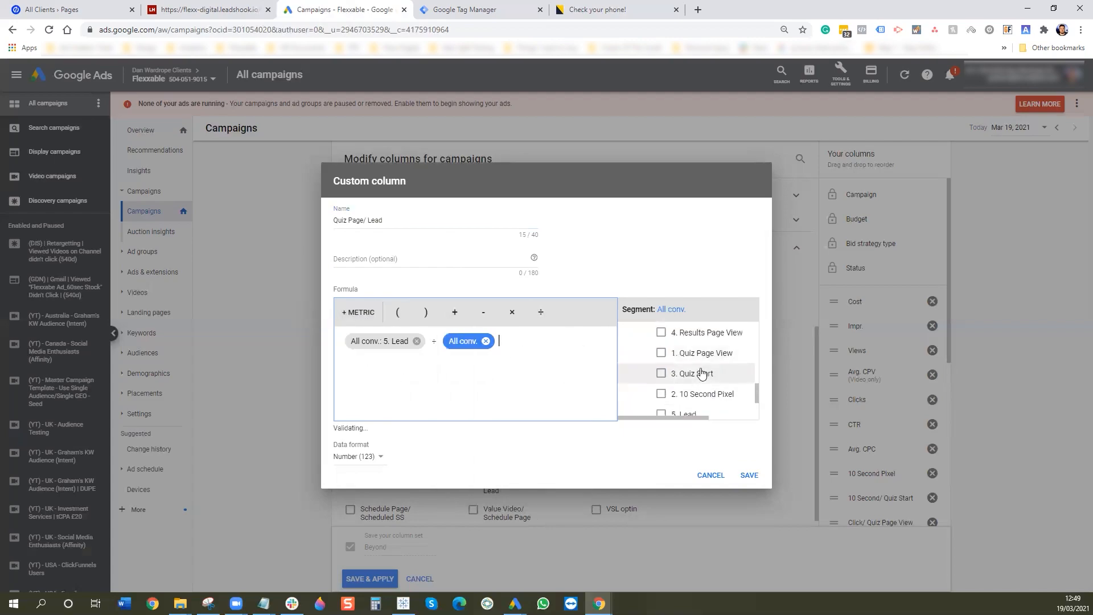
{"action": "left_click", "coordinate": [709, 354]}
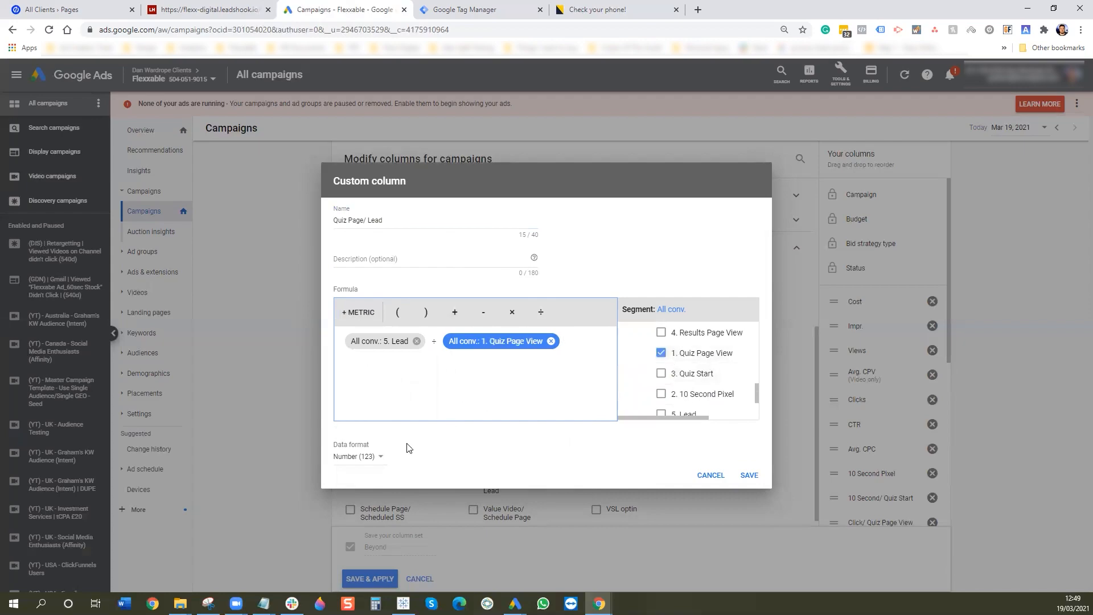
{"action": "left_click", "coordinate": [378, 457]}
{"action": "left_click", "coordinate": [374, 485]}
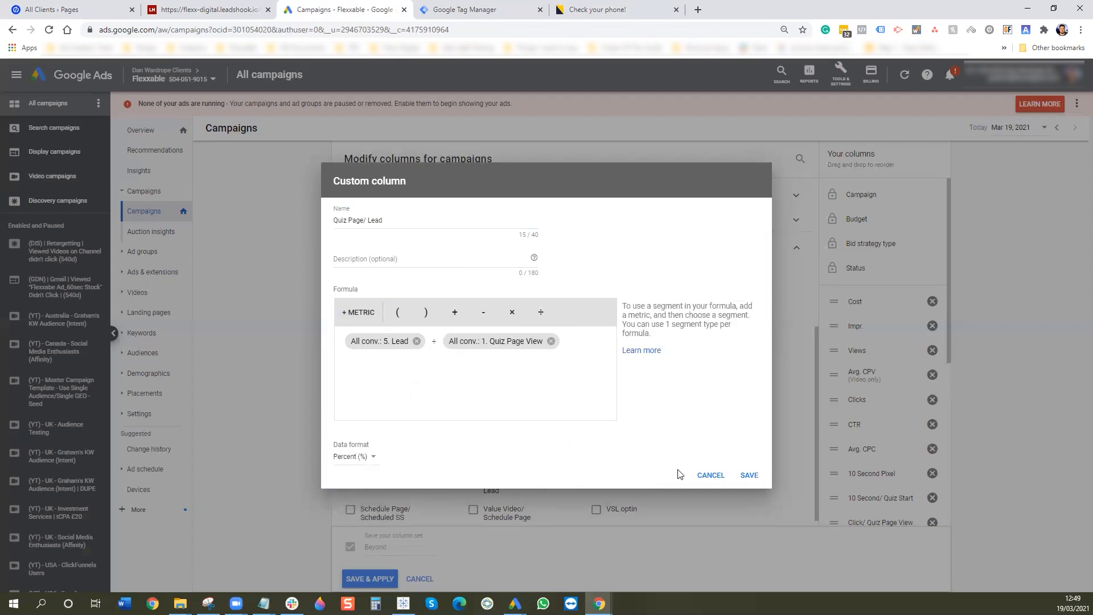
{"action": "left_click", "coordinate": [750, 476]}
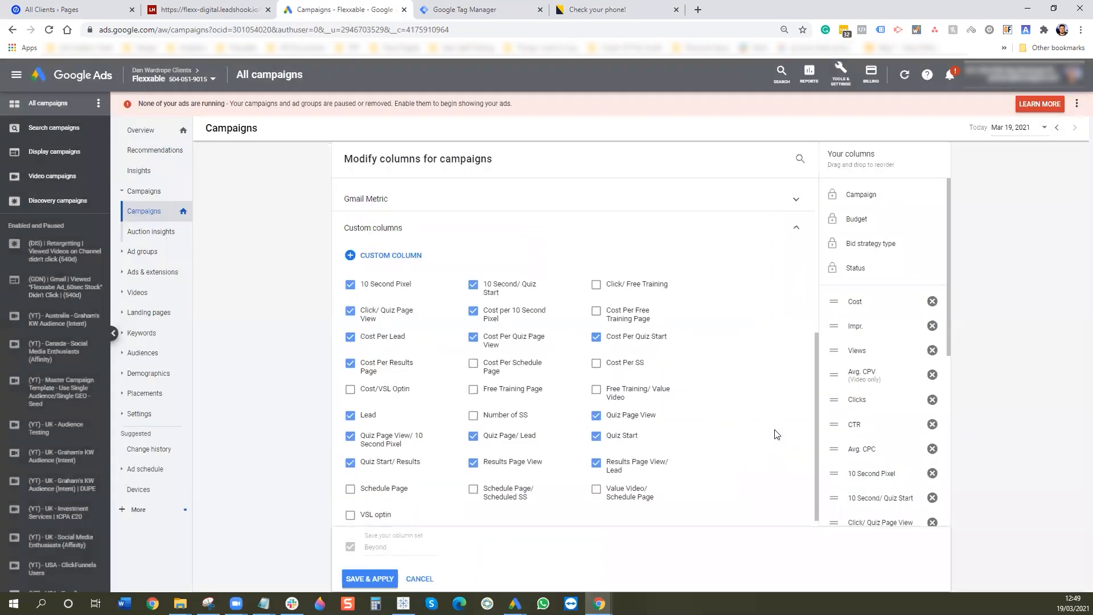
- Order Quiz Page View, its cost, Click/ Quiz Page View, 10 Second and Quiz Start columns
{"action": "scroll", "coordinate": [868, 391], "scroll_direction": "down", "scroll_amount": 6}
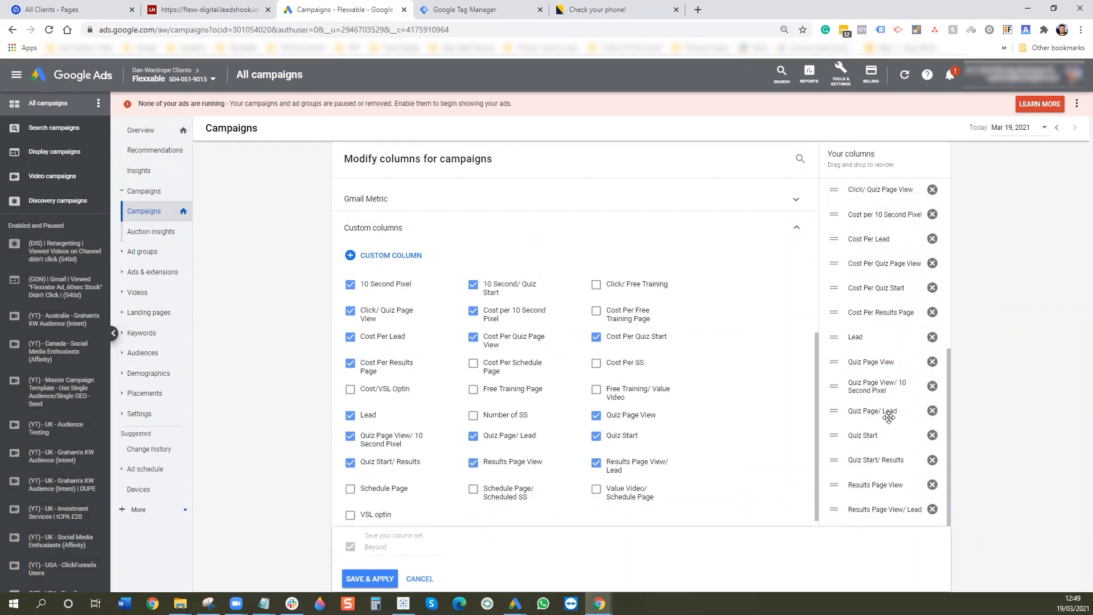
{"action": "scroll", "coordinate": [883, 446], "scroll_direction": "up", "scroll_amount": 3}
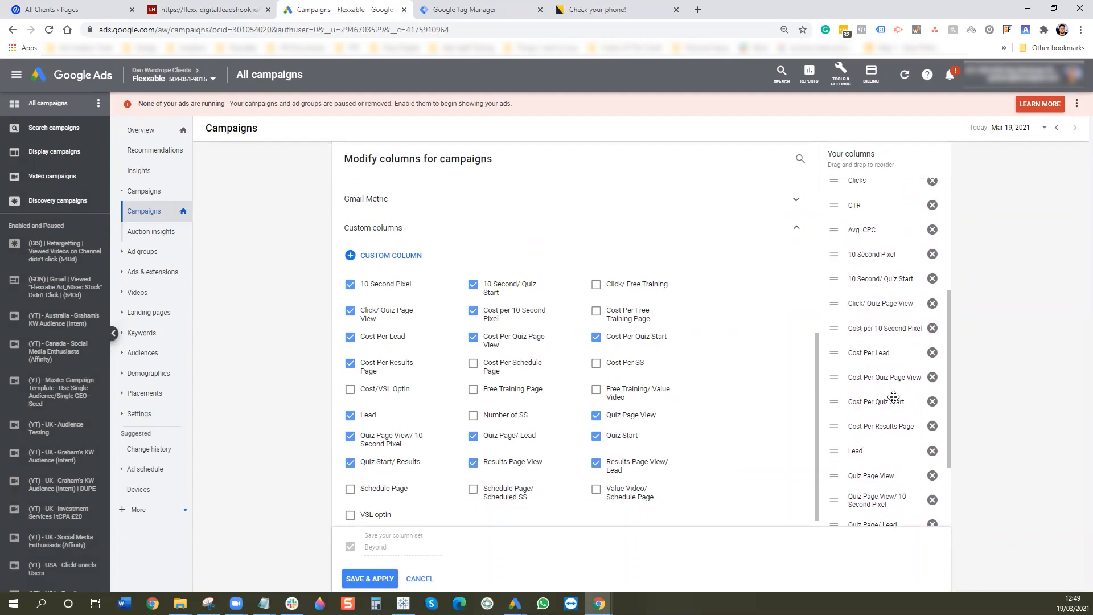
{"action": "scroll", "coordinate": [888, 412], "scroll_direction": "down", "scroll_amount": 1}
{"action": "left_click_drag", "start_coordinate": [883, 418], "coordinate": [880, 206]}
{"action": "scroll", "coordinate": [876, 285], "scroll_direction": "up", "scroll_amount": 3}
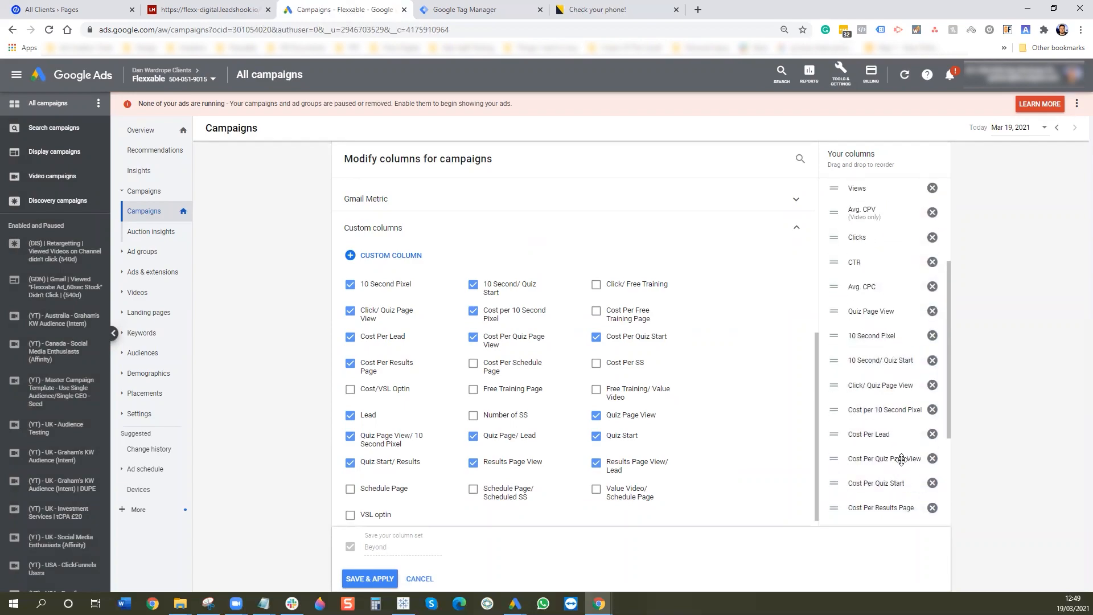
{"action": "left_click_drag", "start_coordinate": [885, 459], "coordinate": [892, 336]}
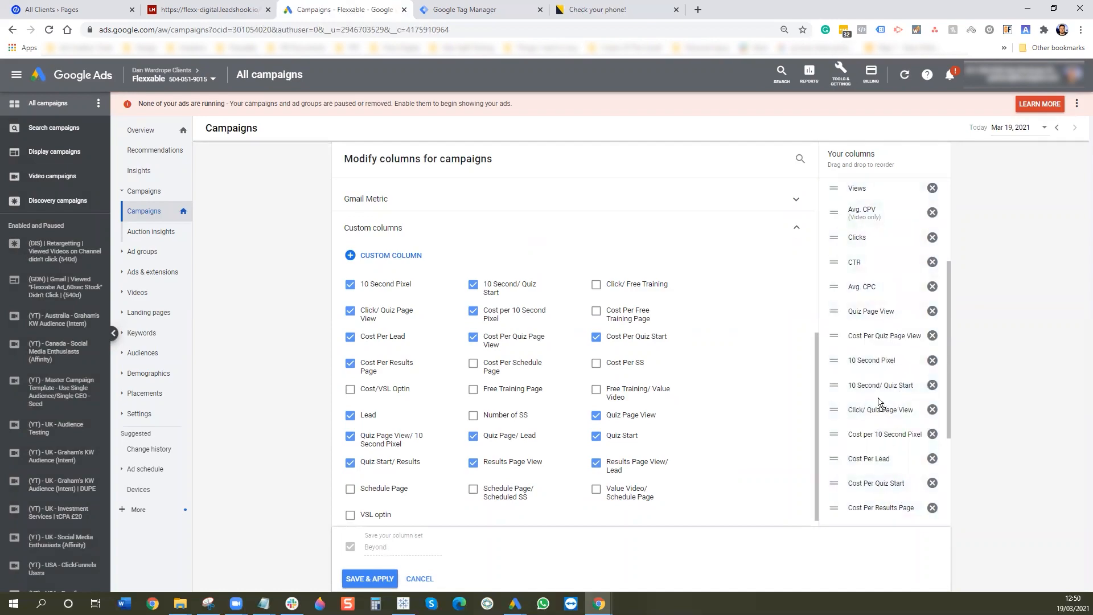
{"action": "left_click_drag", "start_coordinate": [880, 408], "coordinate": [877, 314]}
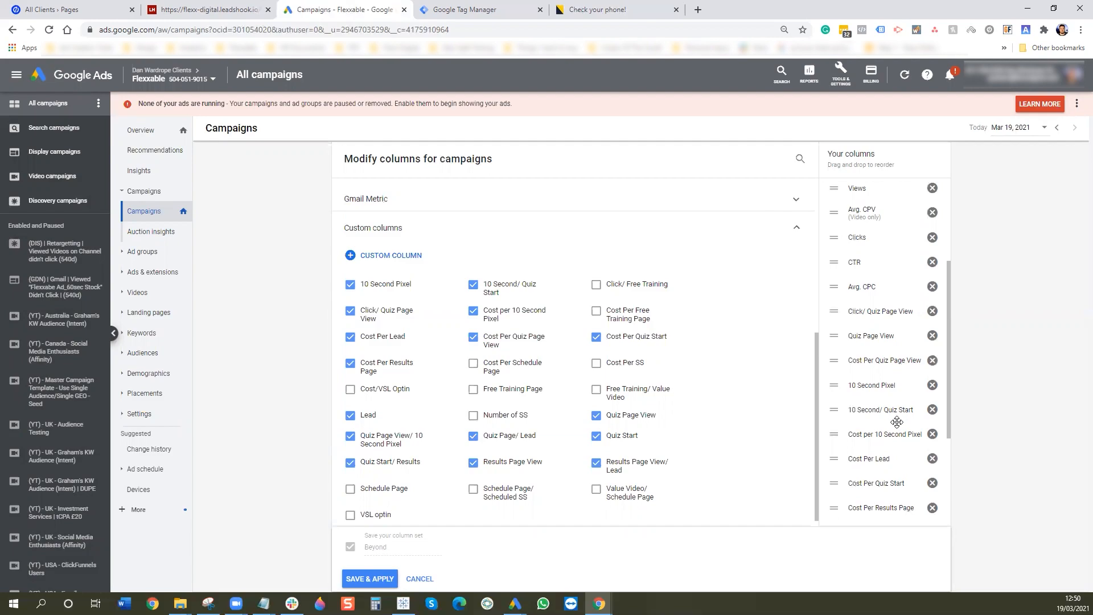
{"action": "scroll", "coordinate": [896, 421], "scroll_direction": "down", "scroll_amount": 2}
{"action": "left_click_drag", "start_coordinate": [882, 438], "coordinate": [894, 277]}
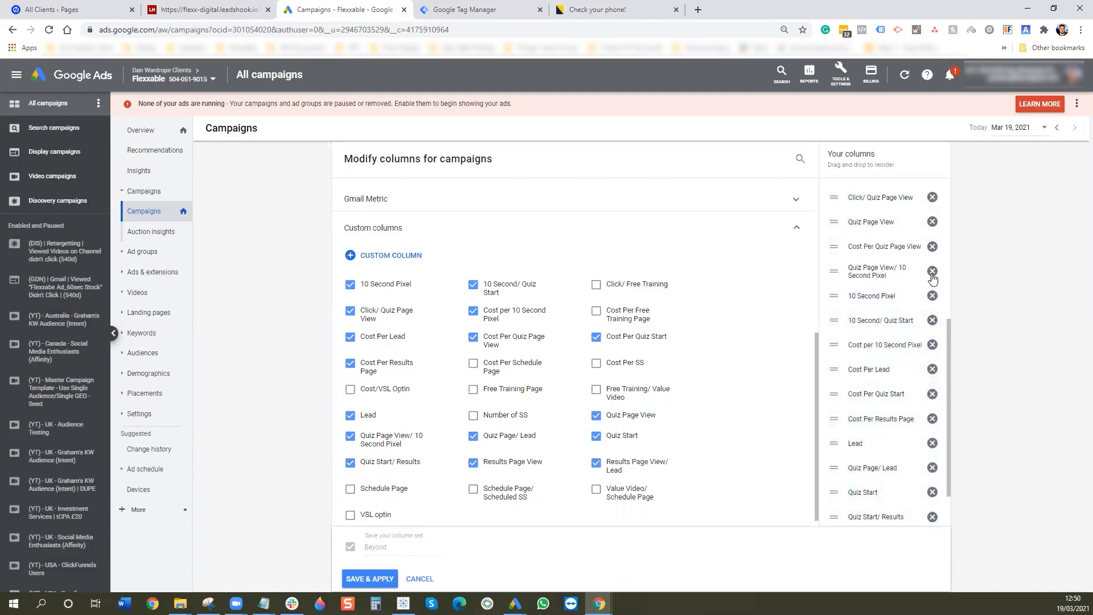
{"action": "left_click_drag", "start_coordinate": [877, 354], "coordinate": [884, 329]}
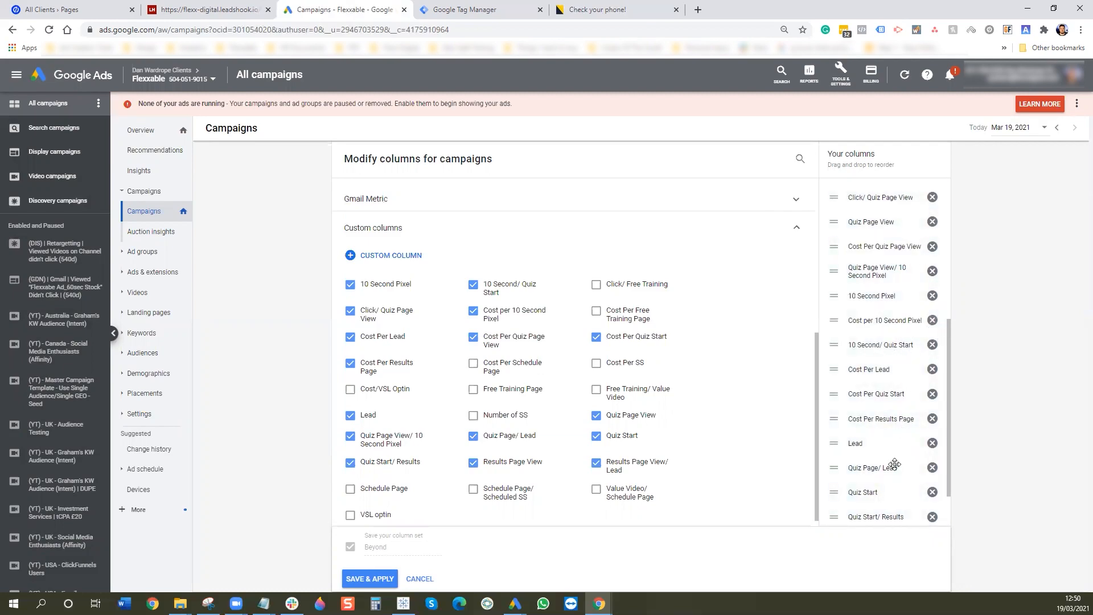
{"action": "left_click_drag", "start_coordinate": [860, 467], "coordinate": [862, 369]}
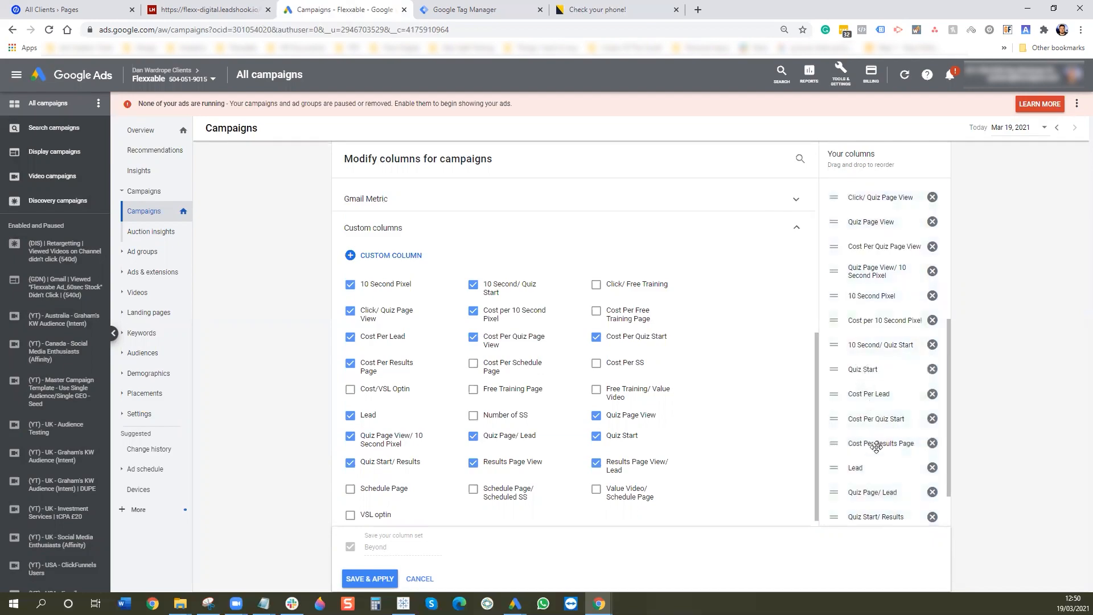
- Order Quiz Start/ Results, Results Page View, Lead columns, put Quiz Page/ Lead after Status, and save
{"action": "left_click_drag", "start_coordinate": [876, 421], "coordinate": [877, 393]}
{"action": "scroll", "coordinate": [908, 411], "scroll_direction": "down", "scroll_amount": 1}
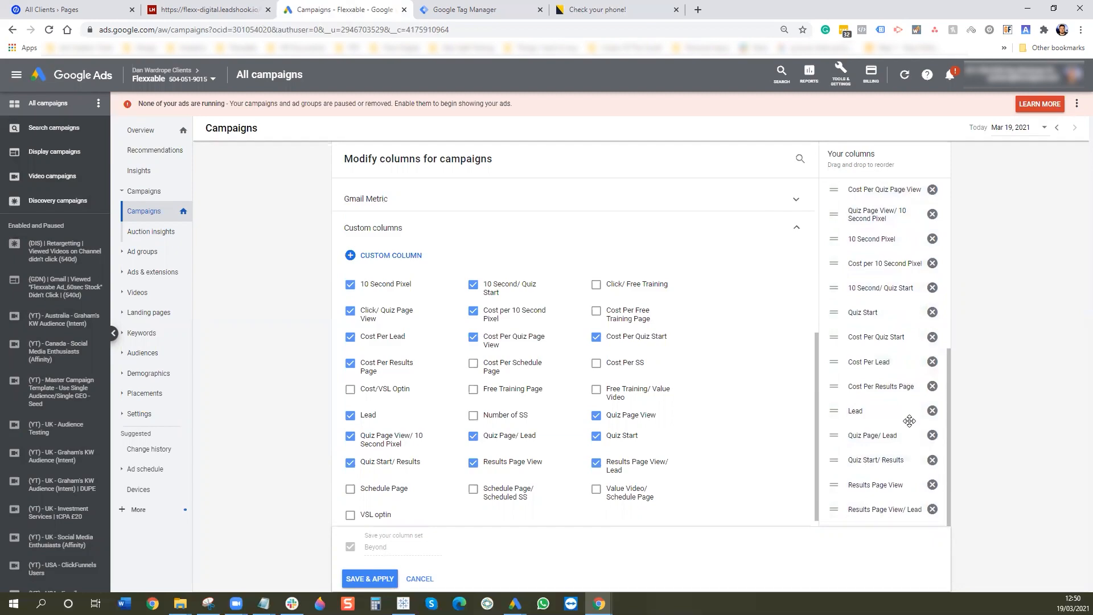
{"action": "left_click_drag", "start_coordinate": [889, 453], "coordinate": [897, 370]}
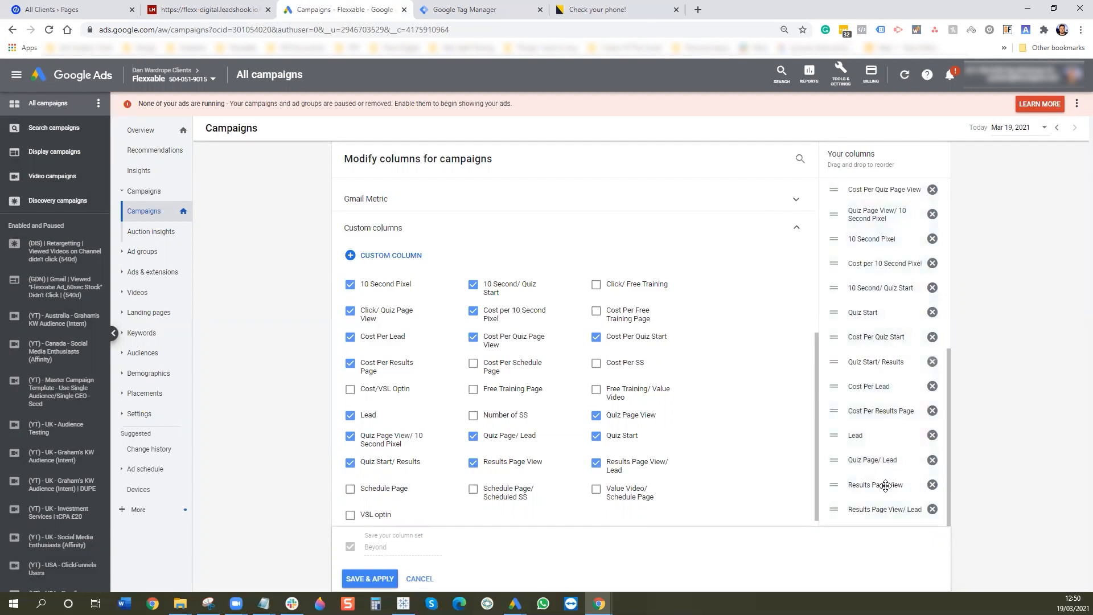
{"action": "left_click_drag", "start_coordinate": [886, 484], "coordinate": [903, 417]}
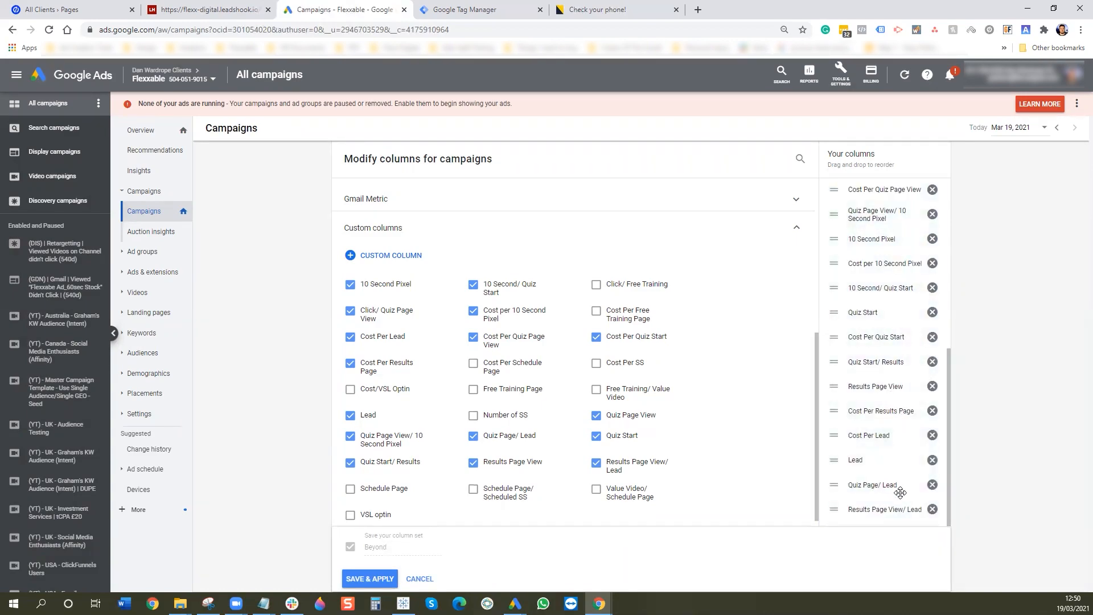
{"action": "left_click_drag", "start_coordinate": [894, 510], "coordinate": [893, 437]}
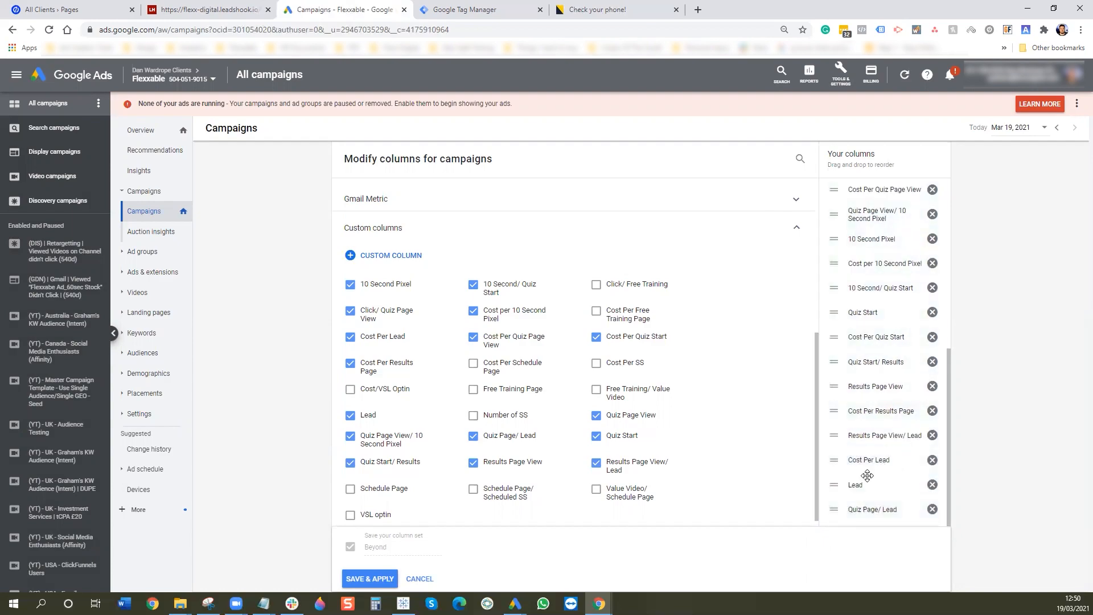
{"action": "left_click_drag", "start_coordinate": [855, 484], "coordinate": [858, 457]}
{"action": "left_click_drag", "start_coordinate": [883, 498], "coordinate": [884, 231]}
{"action": "left_click_drag", "start_coordinate": [889, 283], "coordinate": [899, 259]}
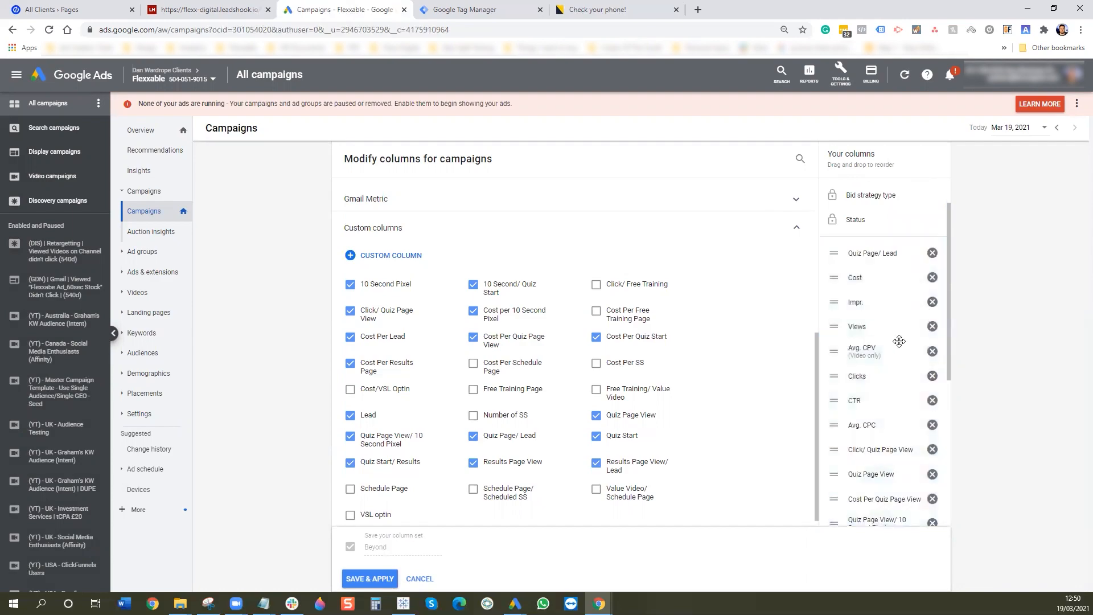
{"action": "scroll", "coordinate": [866, 359], "scroll_direction": "down", "scroll_amount": 5}
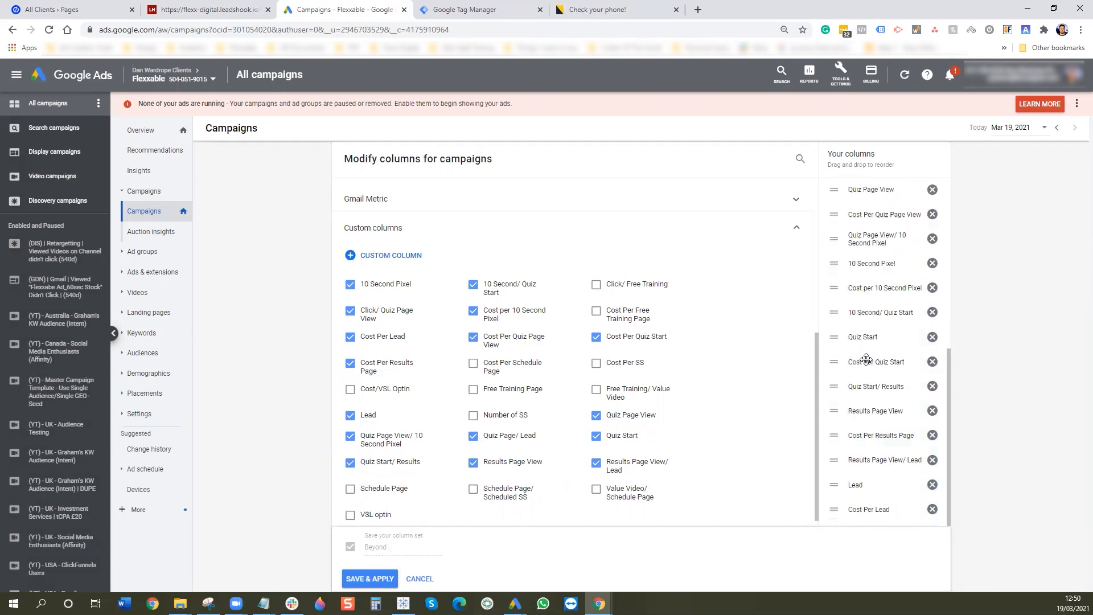
{"action": "left_click", "coordinate": [369, 579]}
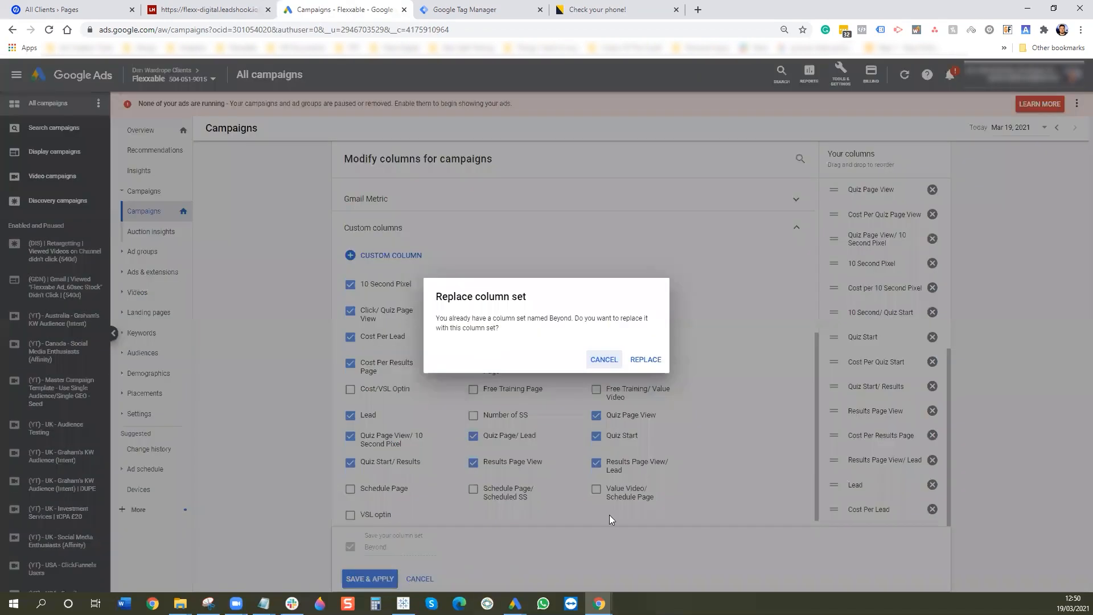
- Replace the Beyond column set and review the new funnel columns through Cost Per Lead
{"action": "left_click", "coordinate": [649, 360]}
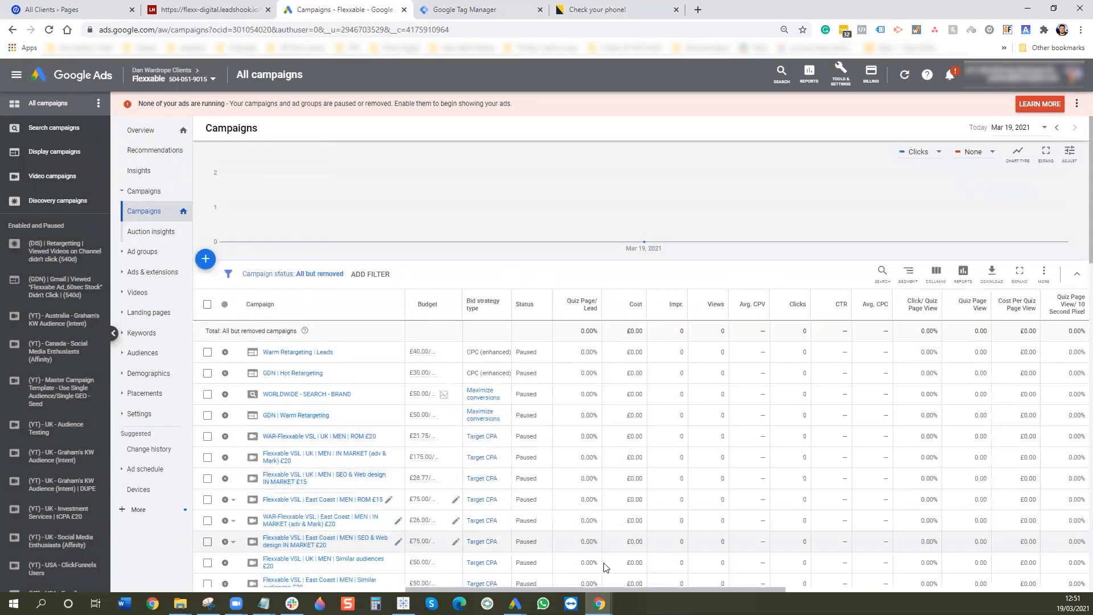
{"action": "left_click_drag", "start_coordinate": [580, 590], "coordinate": [823, 590]}
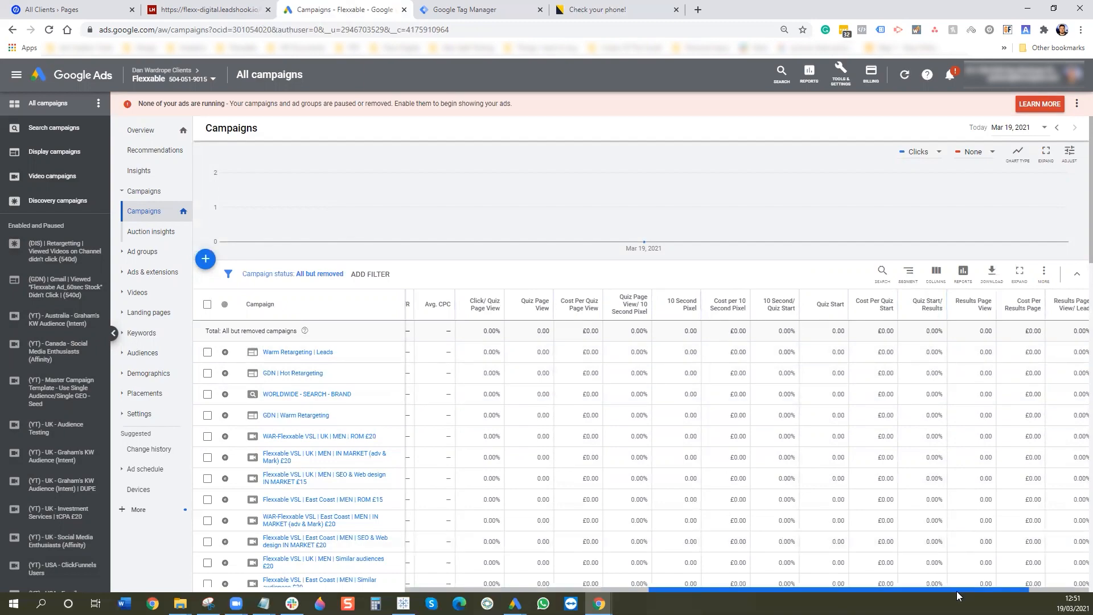
{"action": "scroll", "coordinate": [956, 592], "scroll_direction": "right", "scroll_amount": 2}
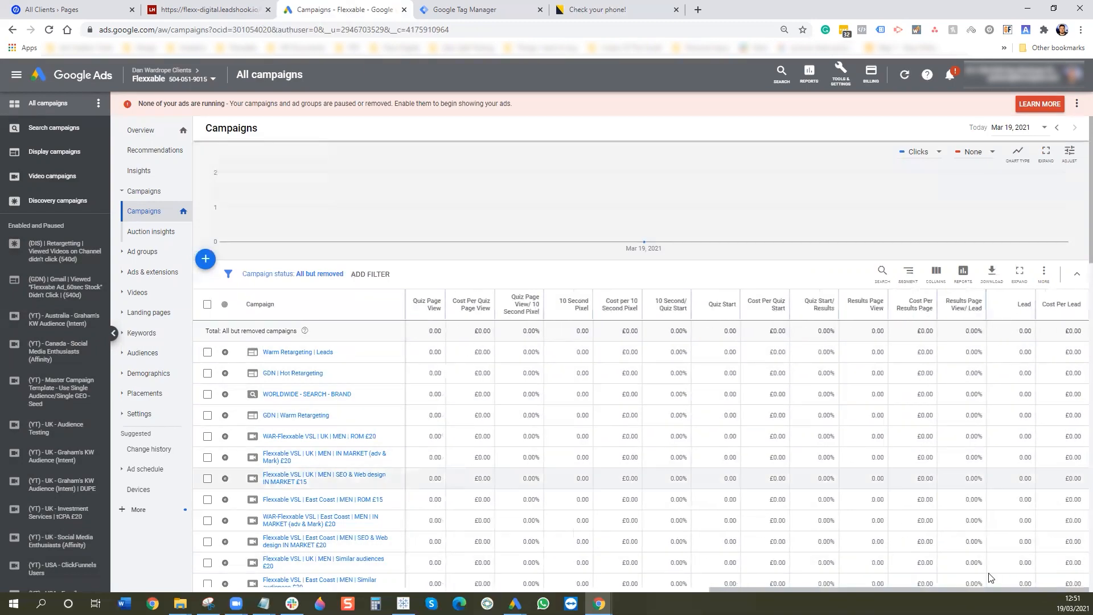
{"action": "left_click_drag", "start_coordinate": [991, 591], "coordinate": [649, 596]}
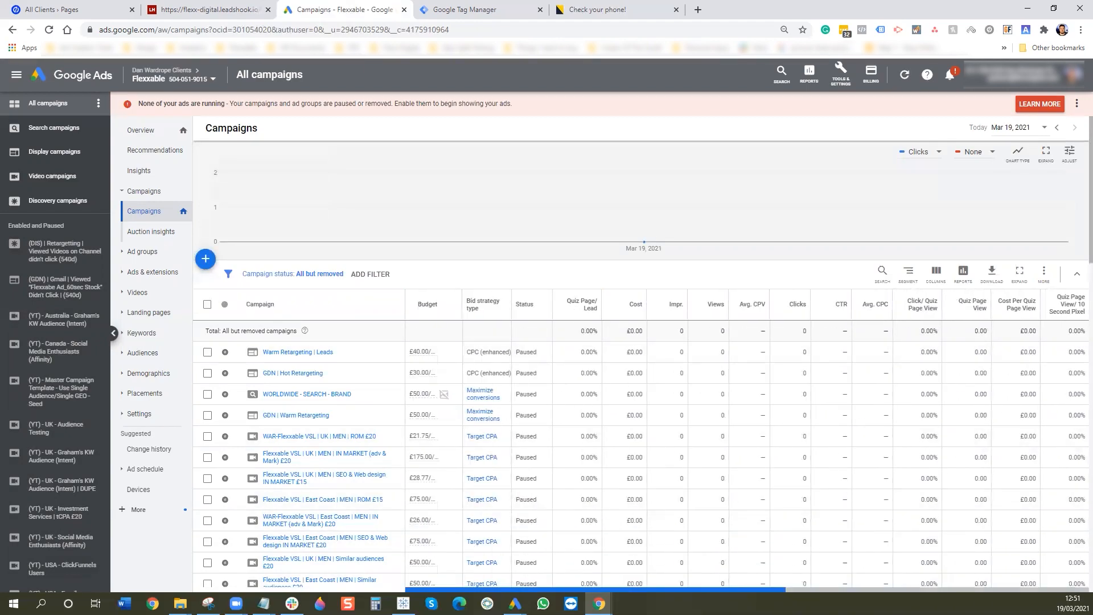
{"action": "left_click_drag", "start_coordinate": [732, 591], "coordinate": [999, 591]}
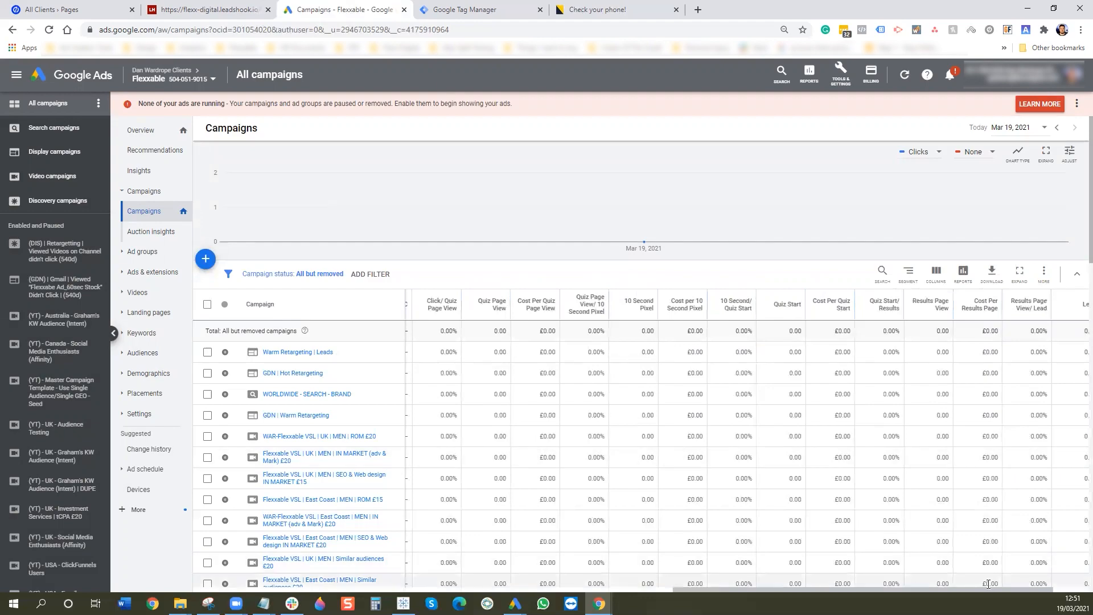
{"action": "left_click_drag", "start_coordinate": [989, 590], "coordinate": [1027, 591]}
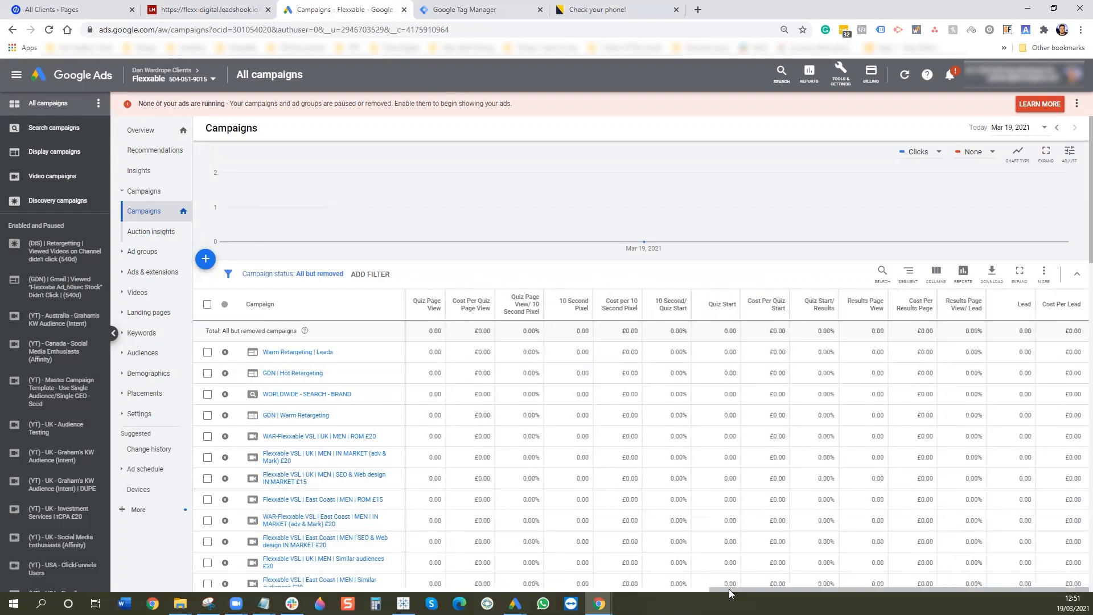
{"action": "left_click_drag", "start_coordinate": [728, 590], "coordinate": [648, 590]}
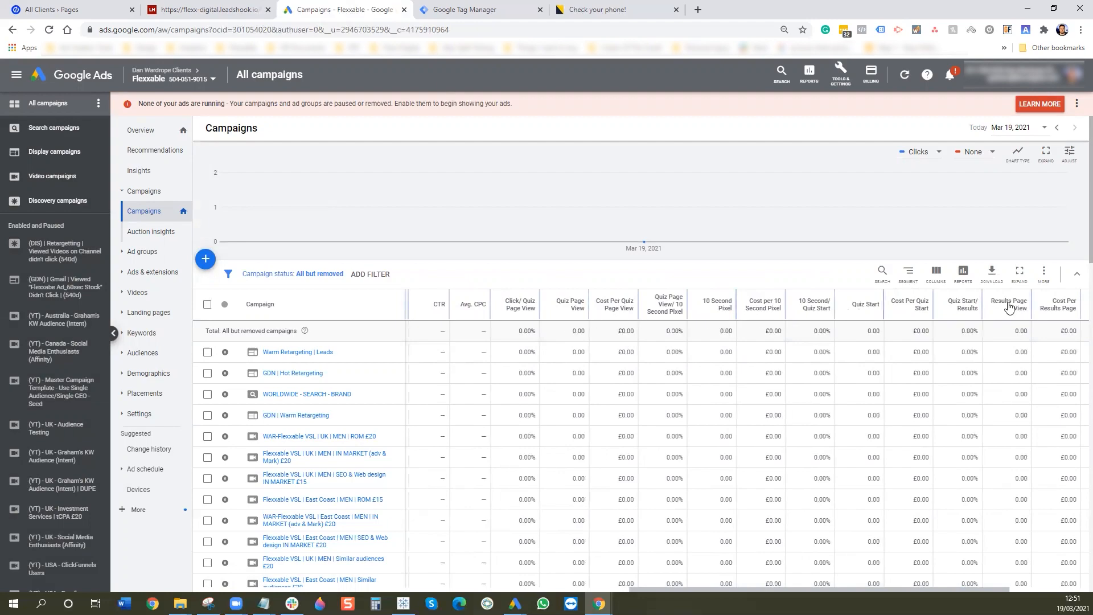
{"action": "left_click_drag", "start_coordinate": [994, 592], "coordinate": [1053, 554]}
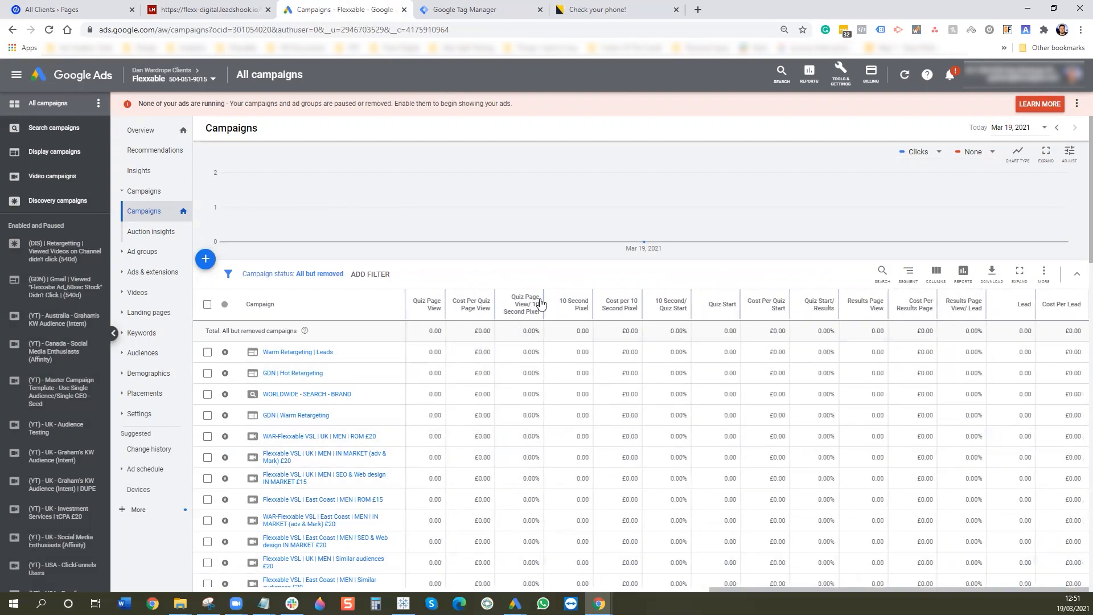
{"action": "mouse_move", "coordinate": [547, 236]}
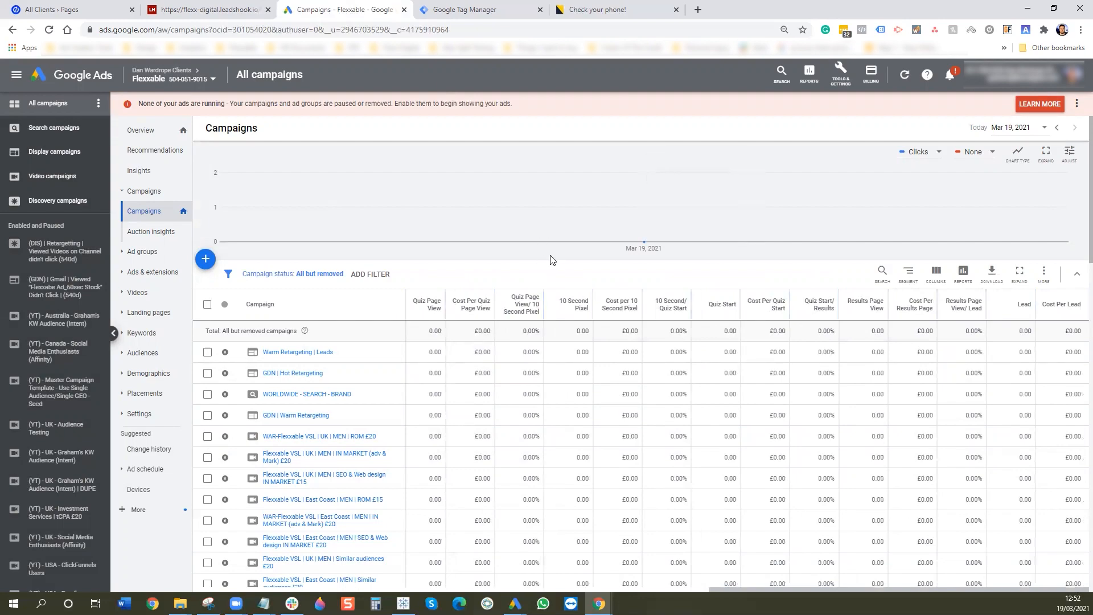
{"action": "scroll", "coordinate": [766, 434], "scroll_direction": "down", "scroll_amount": 10}
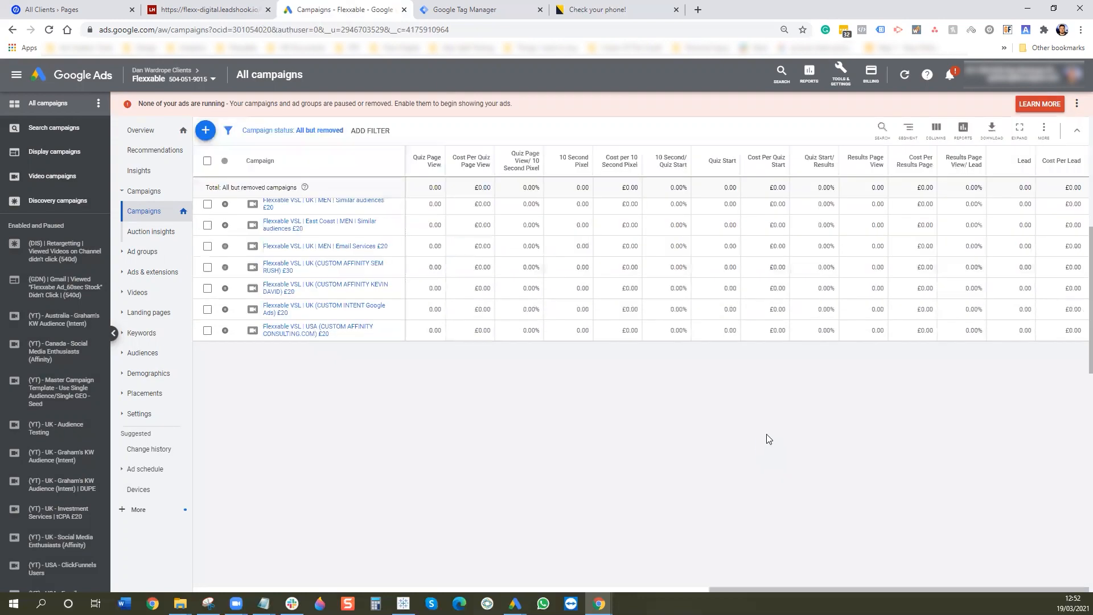
{"action": "scroll", "coordinate": [779, 437], "scroll_direction": "down", "scroll_amount": 5}
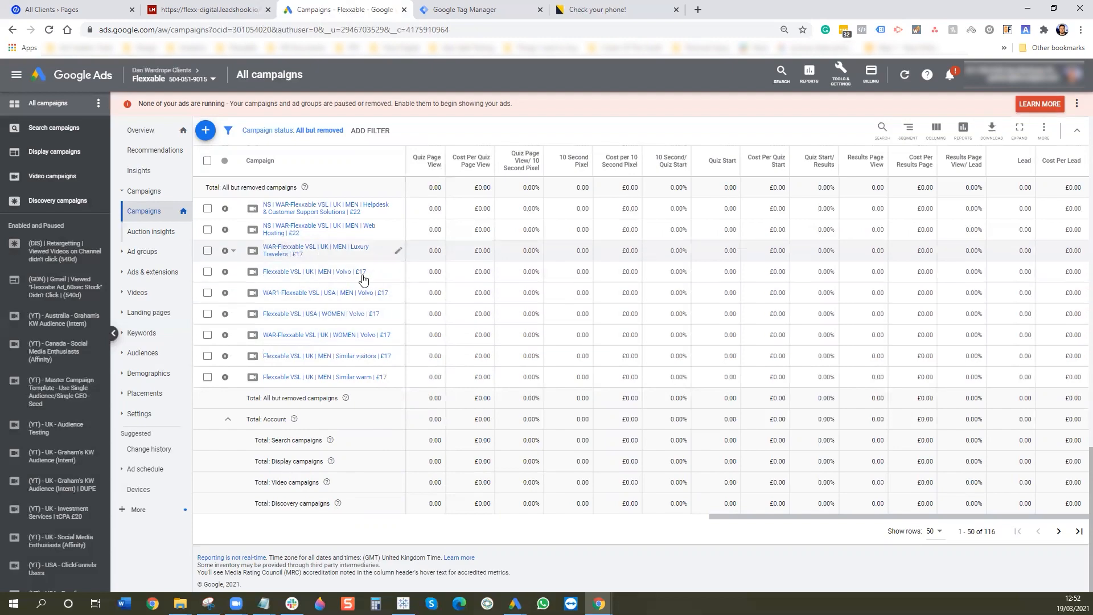
{"action": "left_click_drag", "start_coordinate": [742, 518], "coordinate": [423, 529]}
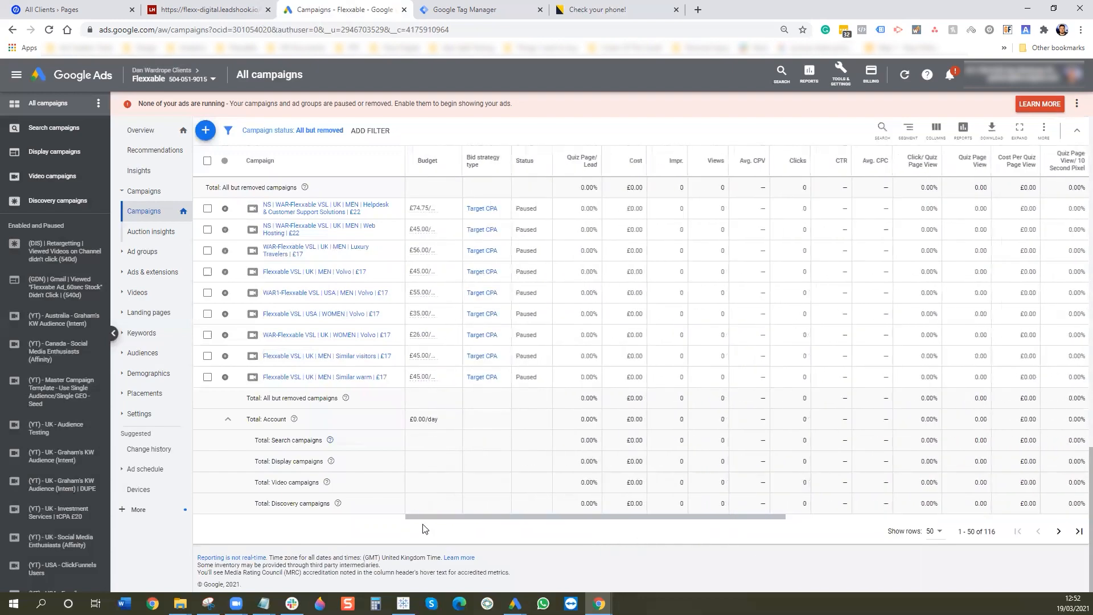
{"action": "scroll", "coordinate": [466, 485], "scroll_direction": "up", "scroll_amount": 6}
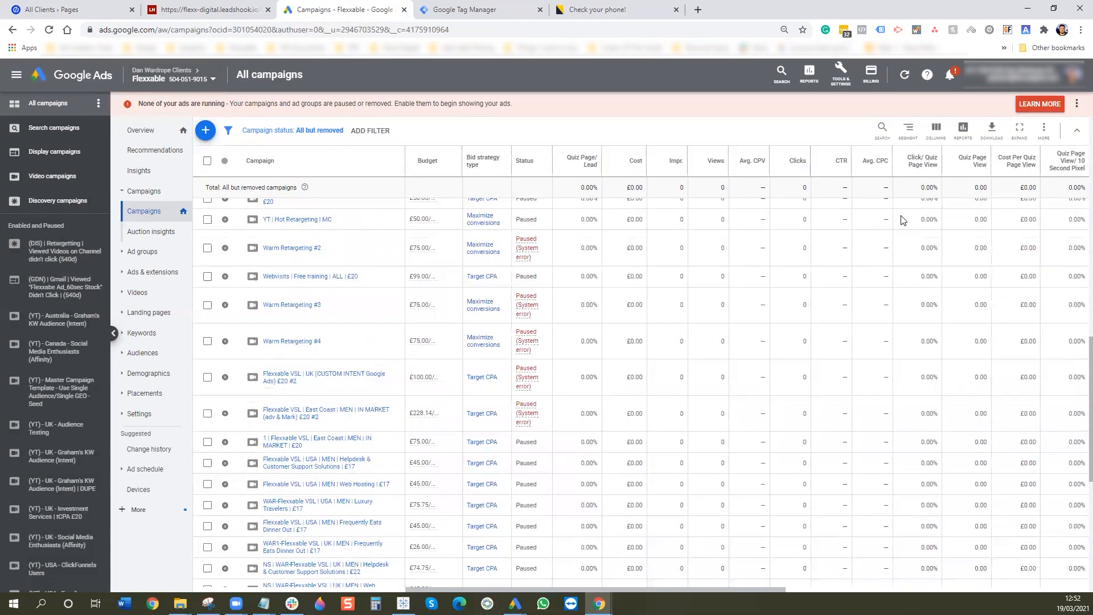
- Switch to another client account and view its quiz columns, ending with GL Lead 11.00 and £64.86 cost
{"action": "left_click", "coordinate": [206, 82]}
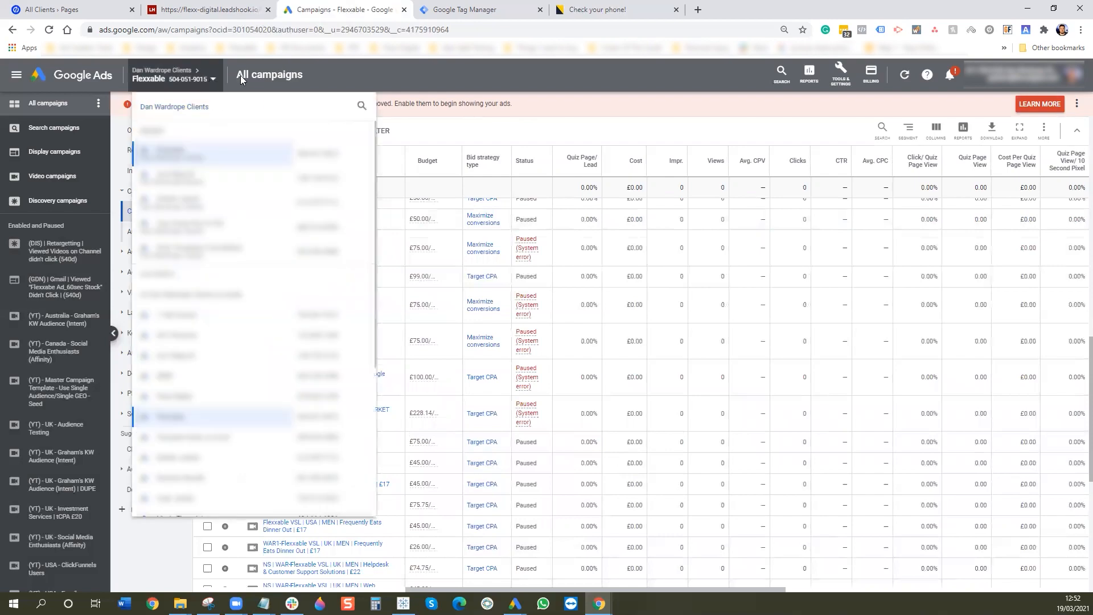
{"action": "left_click", "coordinate": [218, 226]}
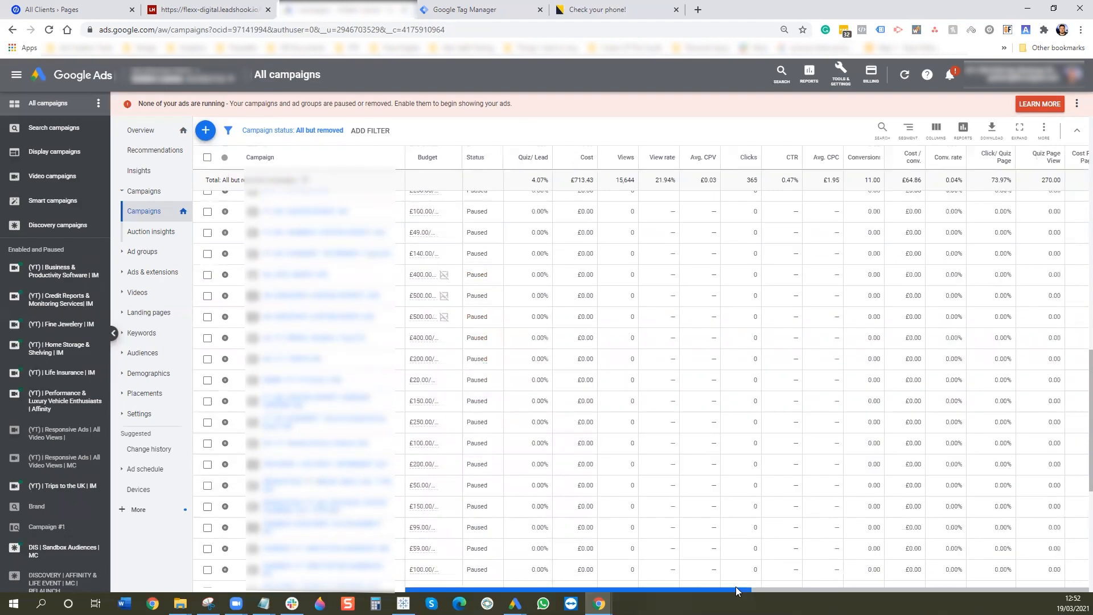
{"action": "left_click", "coordinate": [1062, 591]}
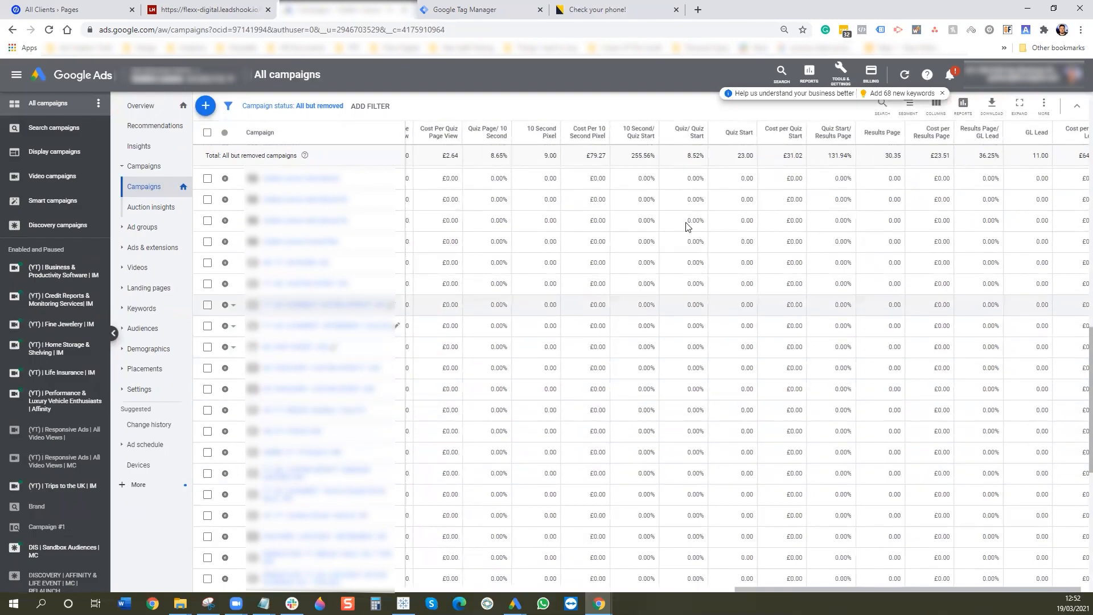
{"action": "scroll", "coordinate": [689, 319], "scroll_direction": "up", "scroll_amount": 1}
{"action": "scroll", "coordinate": [690, 316], "scroll_direction": "up", "scroll_amount": 12}
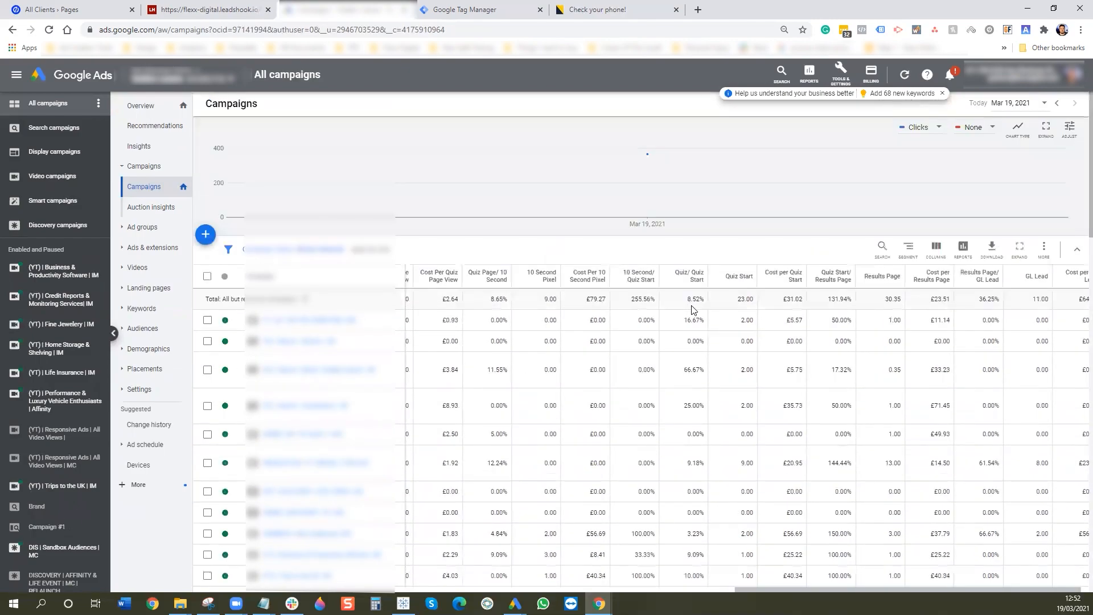
{"action": "scroll", "coordinate": [694, 313], "scroll_direction": "down", "scroll_amount": 15}
{"action": "scroll", "coordinate": [689, 307], "scroll_direction": "down", "scroll_amount": 4}
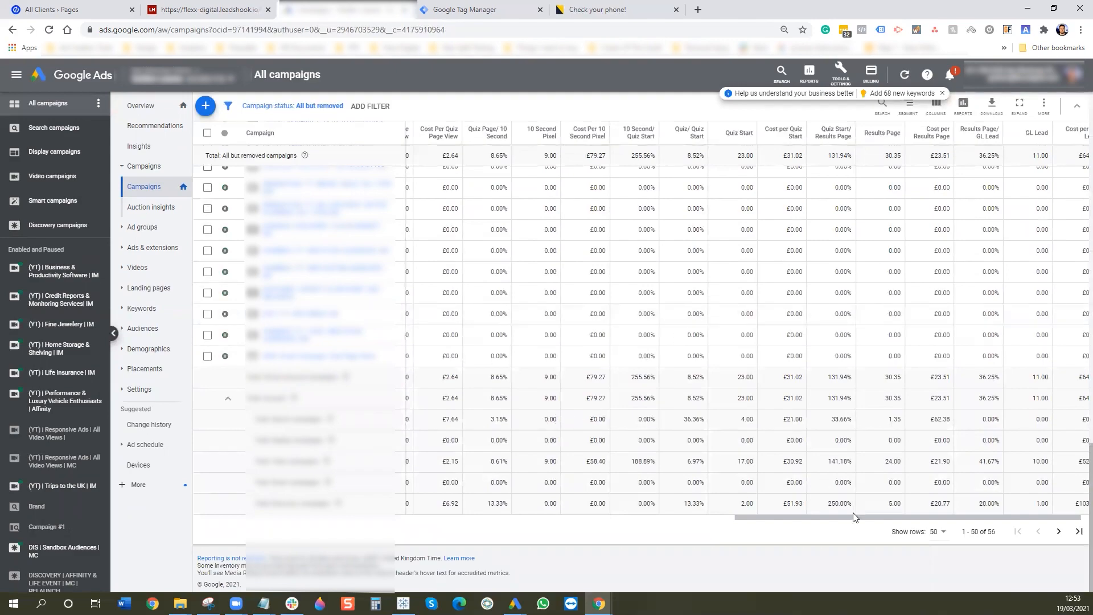
{"action": "left_click_drag", "start_coordinate": [852, 524], "coordinate": [926, 525]}
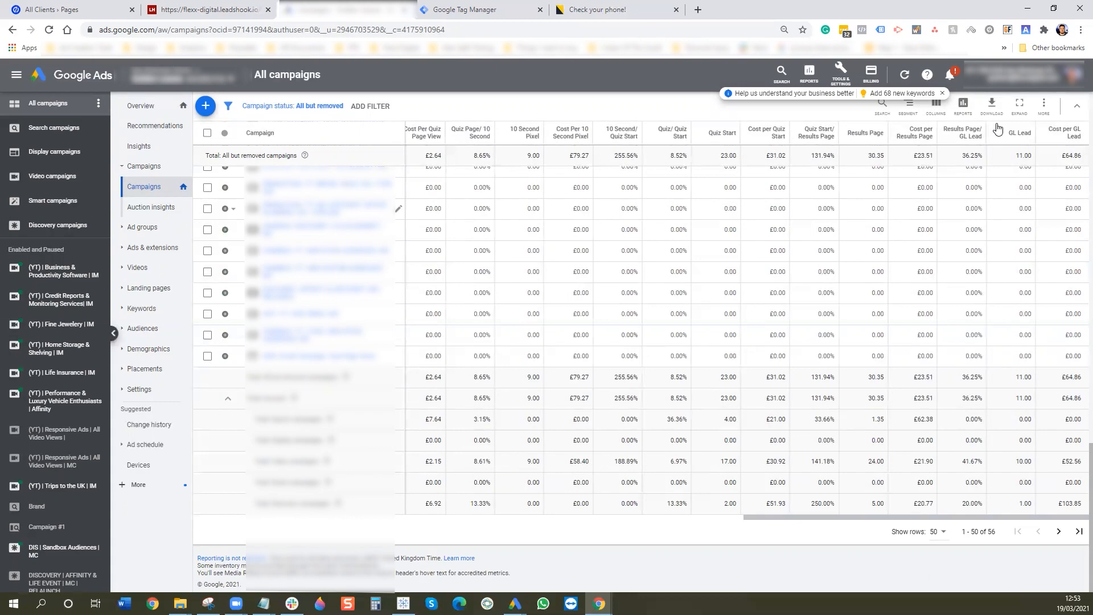
{"action": "scroll", "coordinate": [1019, 117], "scroll_direction": "up", "scroll_amount": 15}
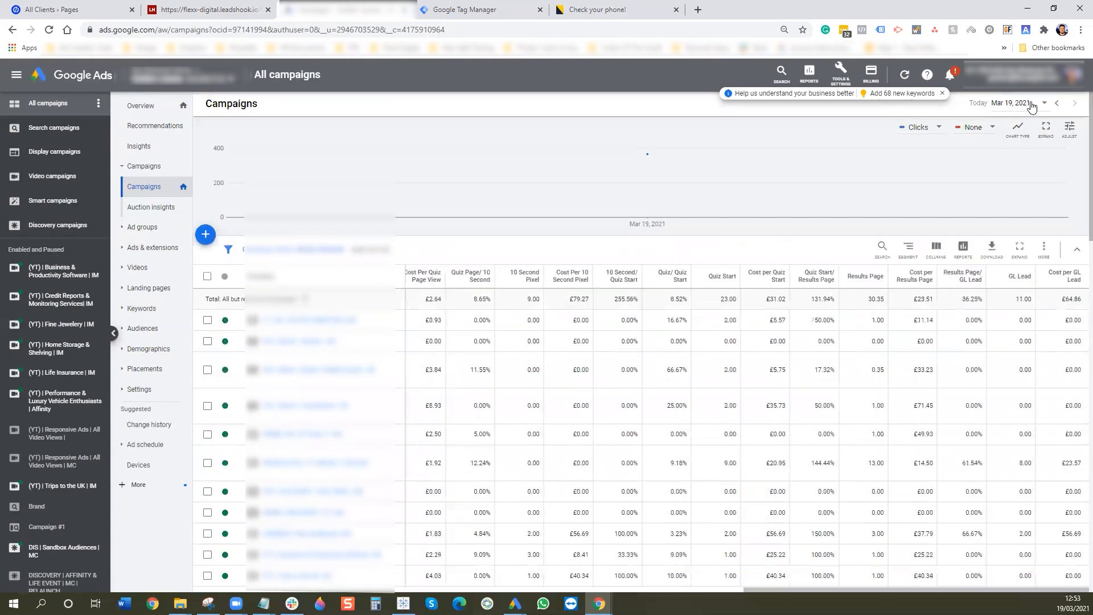
- Set the reporting date range to February 1–28, 2021
{"action": "left_click", "coordinate": [1034, 104]}
{"action": "left_click", "coordinate": [975, 176]}
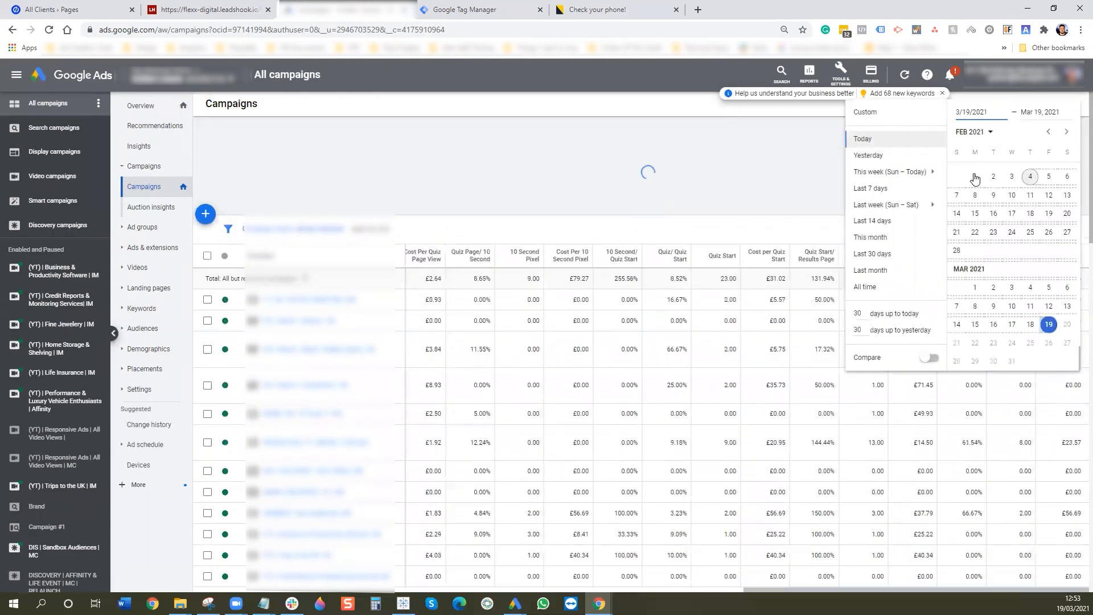
{"action": "left_click", "coordinate": [956, 250]}
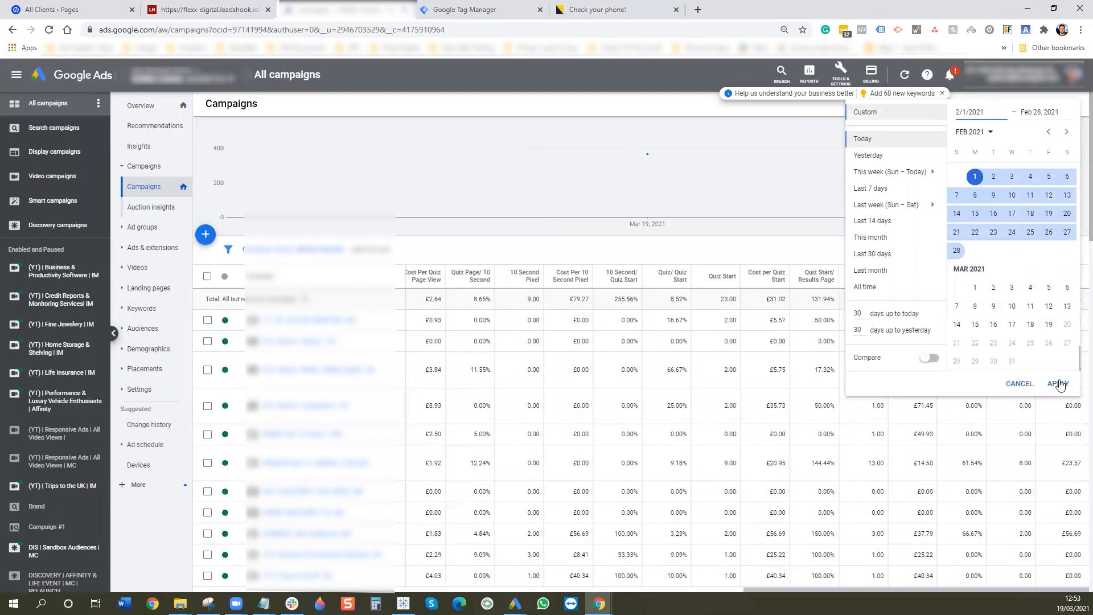
{"action": "left_click", "coordinate": [1059, 383]}
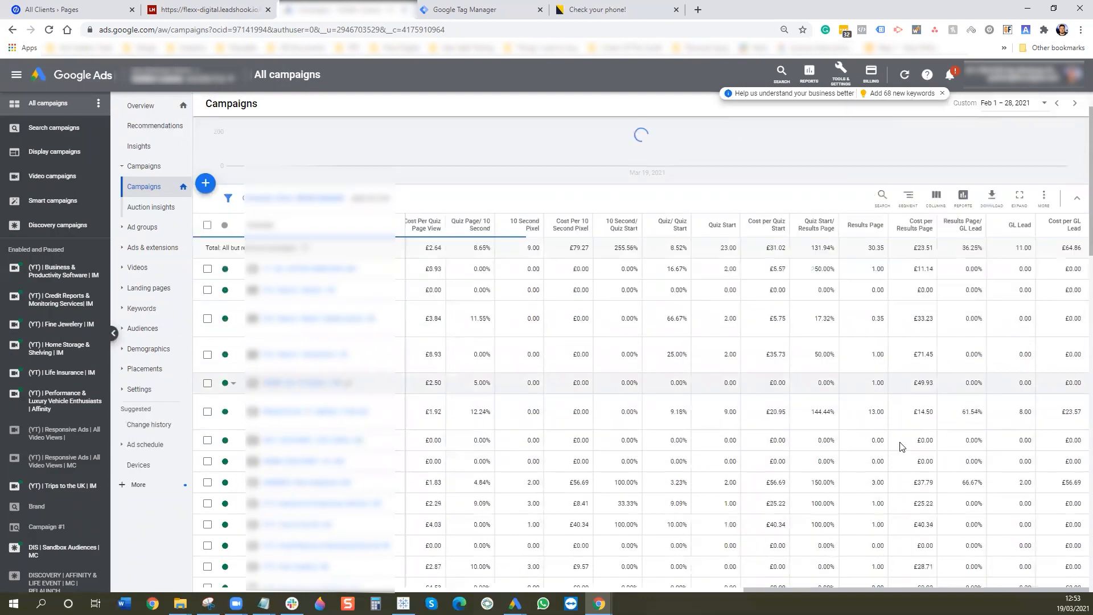
{"action": "scroll", "coordinate": [901, 447], "scroll_direction": "down", "scroll_amount": 5}
{"action": "scroll", "coordinate": [902, 446], "scroll_direction": "up", "scroll_amount": 5}
{"action": "scroll", "coordinate": [902, 447], "scroll_direction": "down", "scroll_amount": 7}
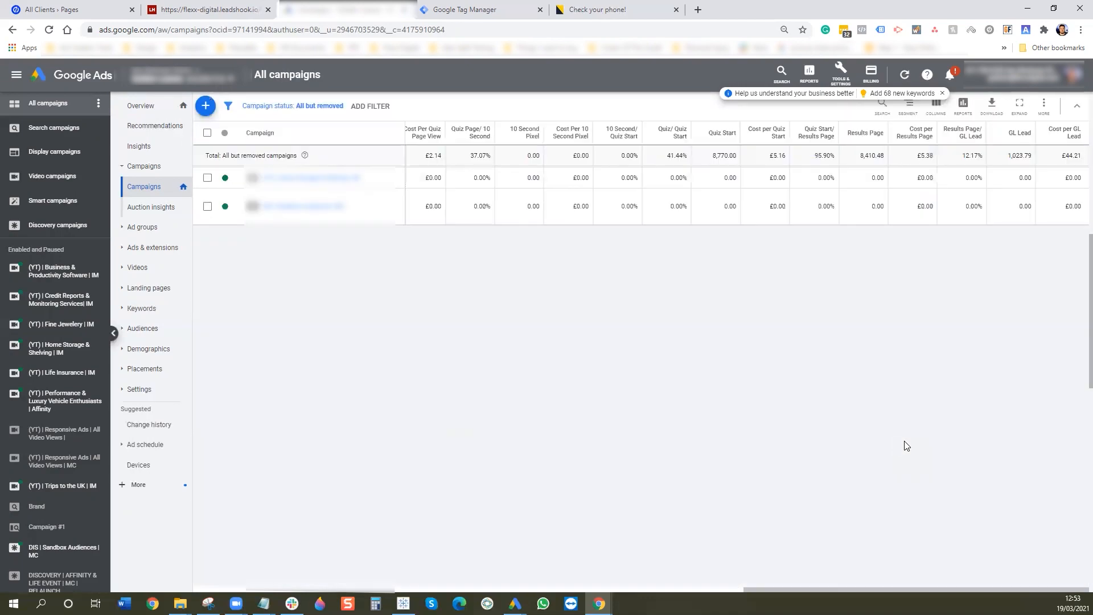
{"action": "scroll", "coordinate": [902, 441], "scroll_direction": "down", "scroll_amount": 5}
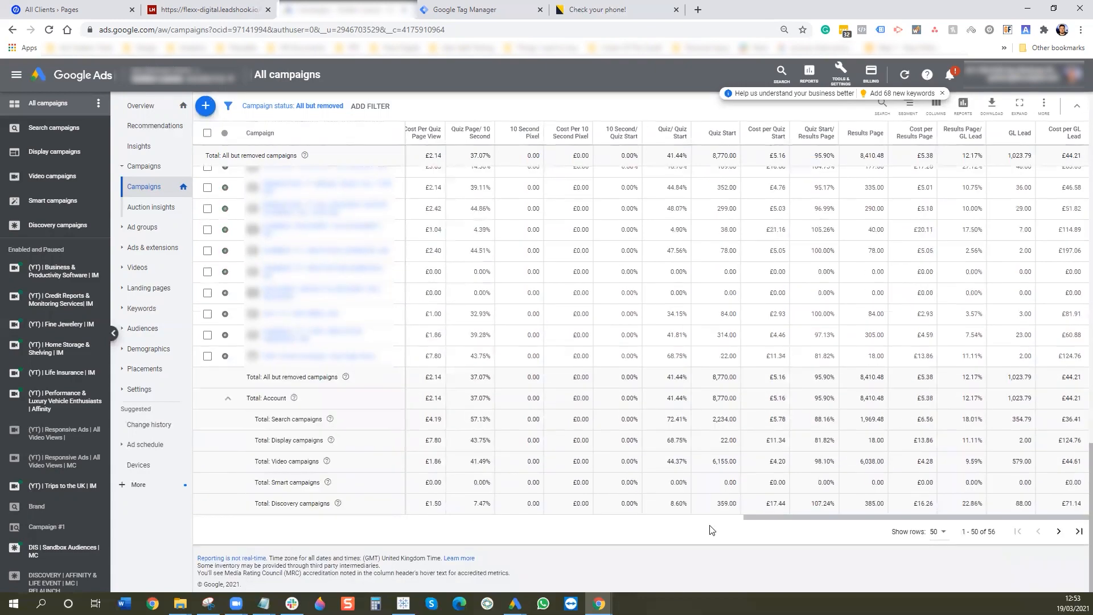
- Review the February columns, then bring up the Beyond Insolvency 'Check your phone!' thank-you page
{"action": "left_click_drag", "start_coordinate": [719, 523], "coordinate": [558, 531]}
{"action": "left_click_drag", "start_coordinate": [474, 535], "coordinate": [397, 532]}
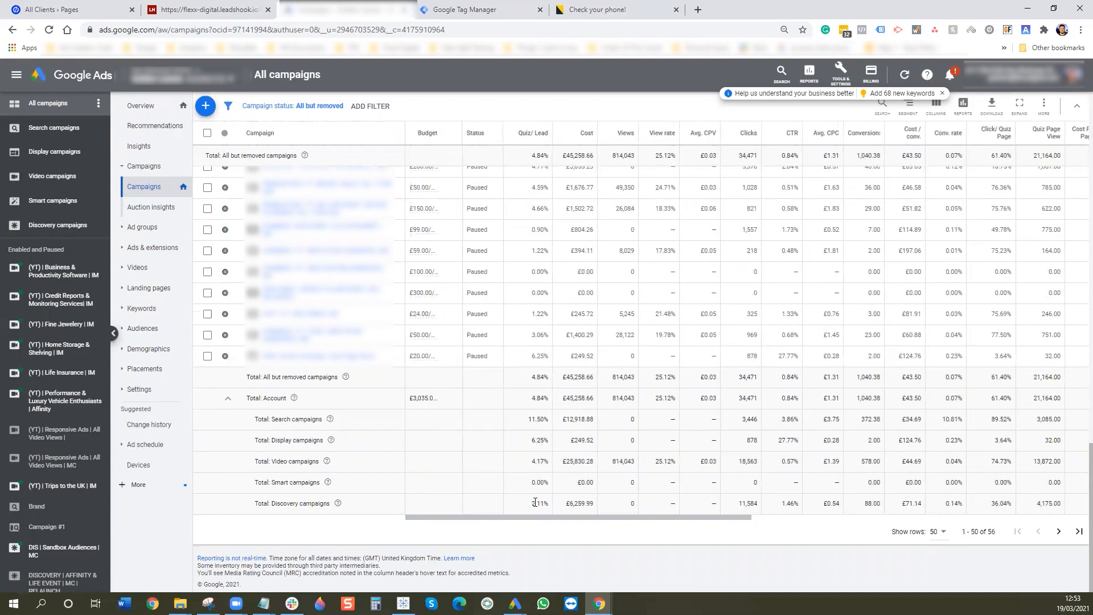
{"action": "left_click_drag", "start_coordinate": [611, 522], "coordinate": [720, 529]}
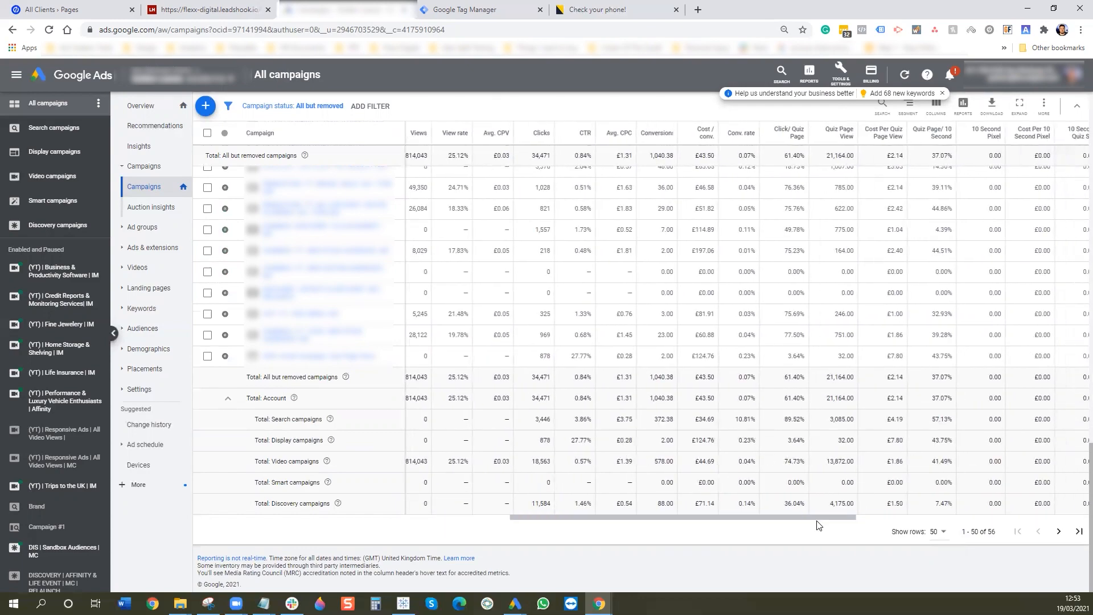
{"action": "left_click_drag", "start_coordinate": [818, 519], "coordinate": [1006, 519]}
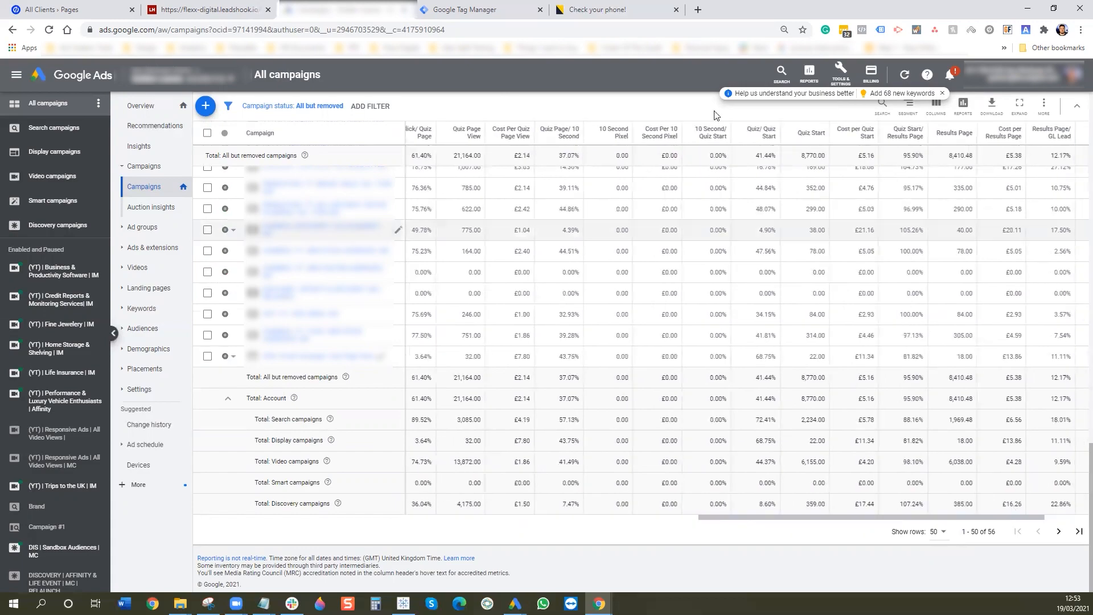
{"action": "left_click", "coordinate": [667, 13]}
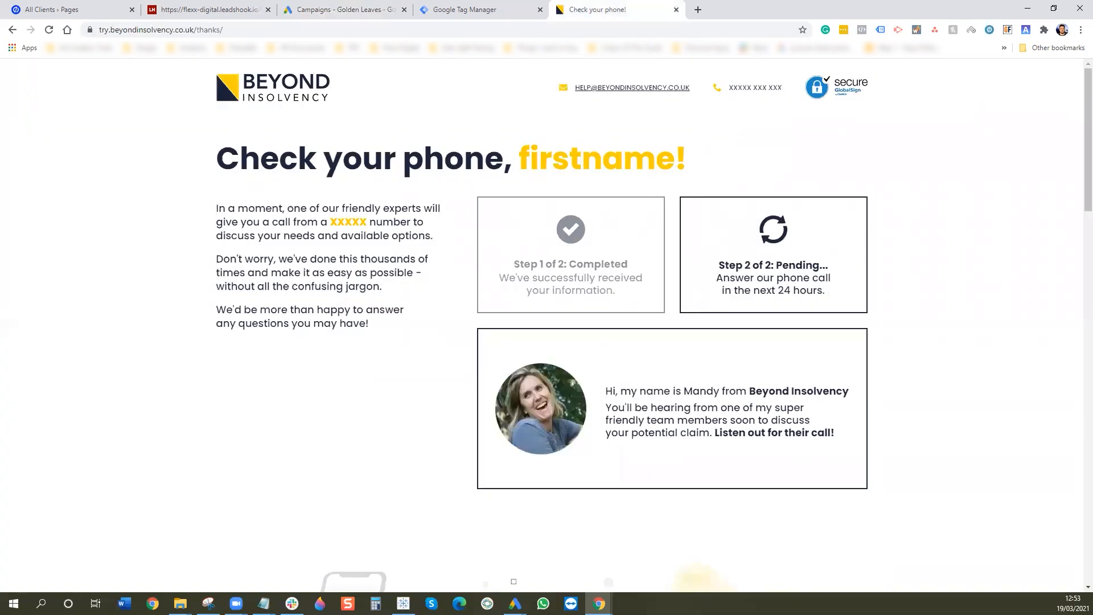